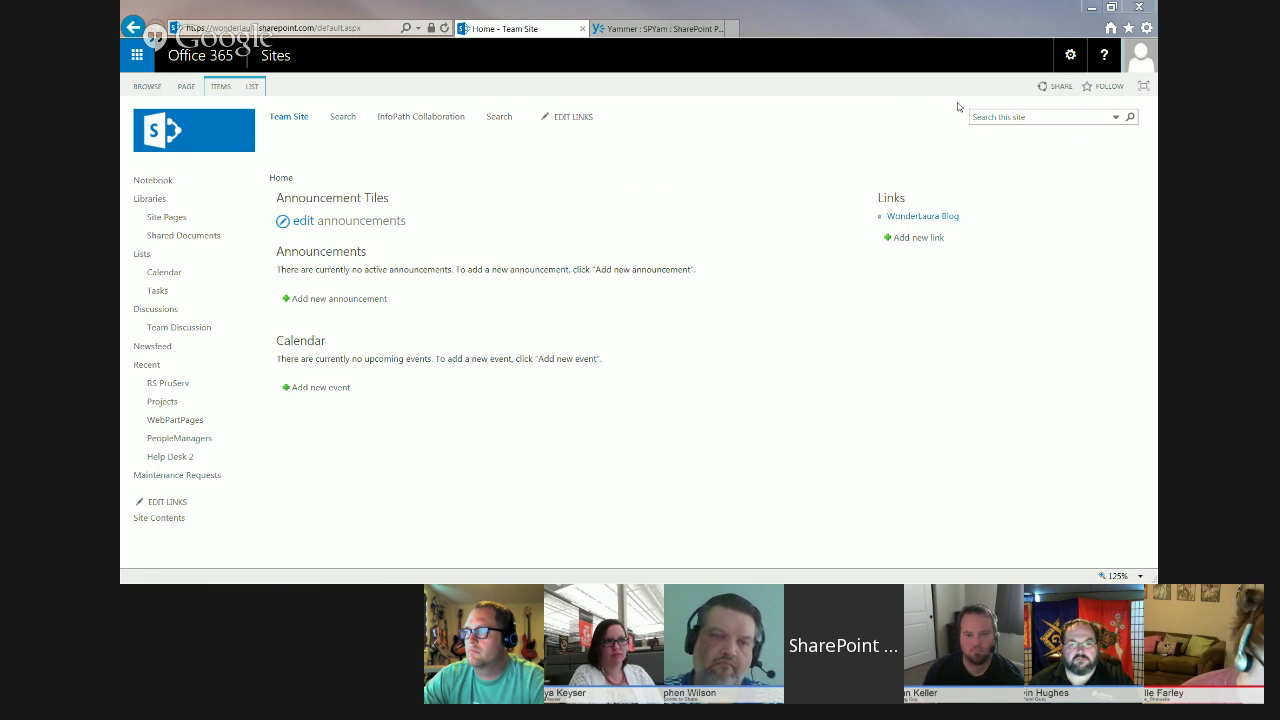
Add a custom list app named Supply Chain Request to the team site
left_click(1072, 54)
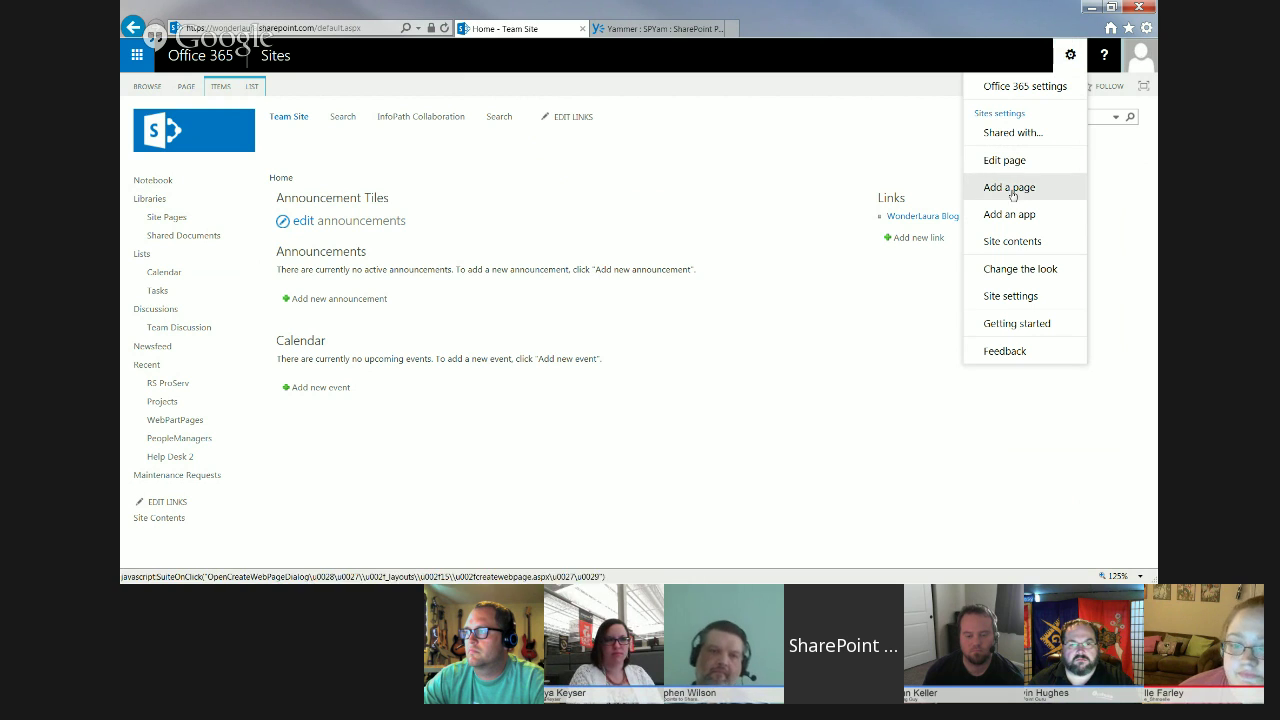
left_click(1010, 224)
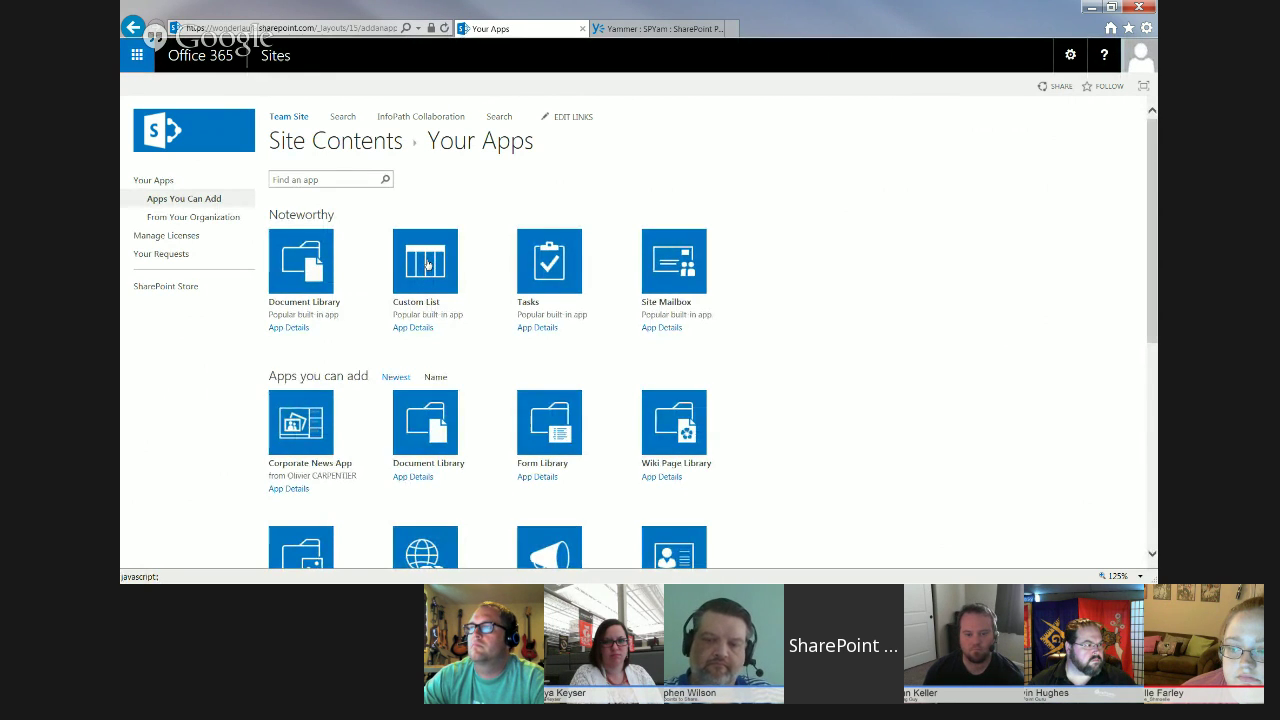
left_click(427, 263)
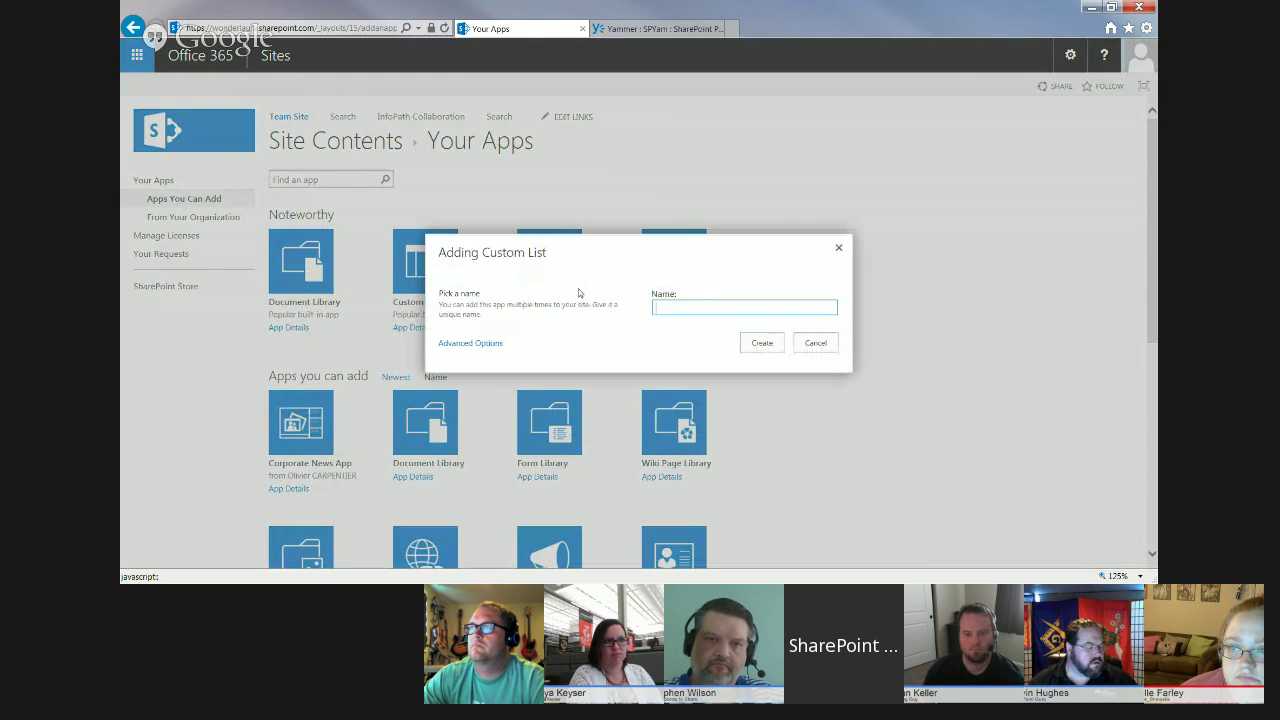
left_click(684, 307)
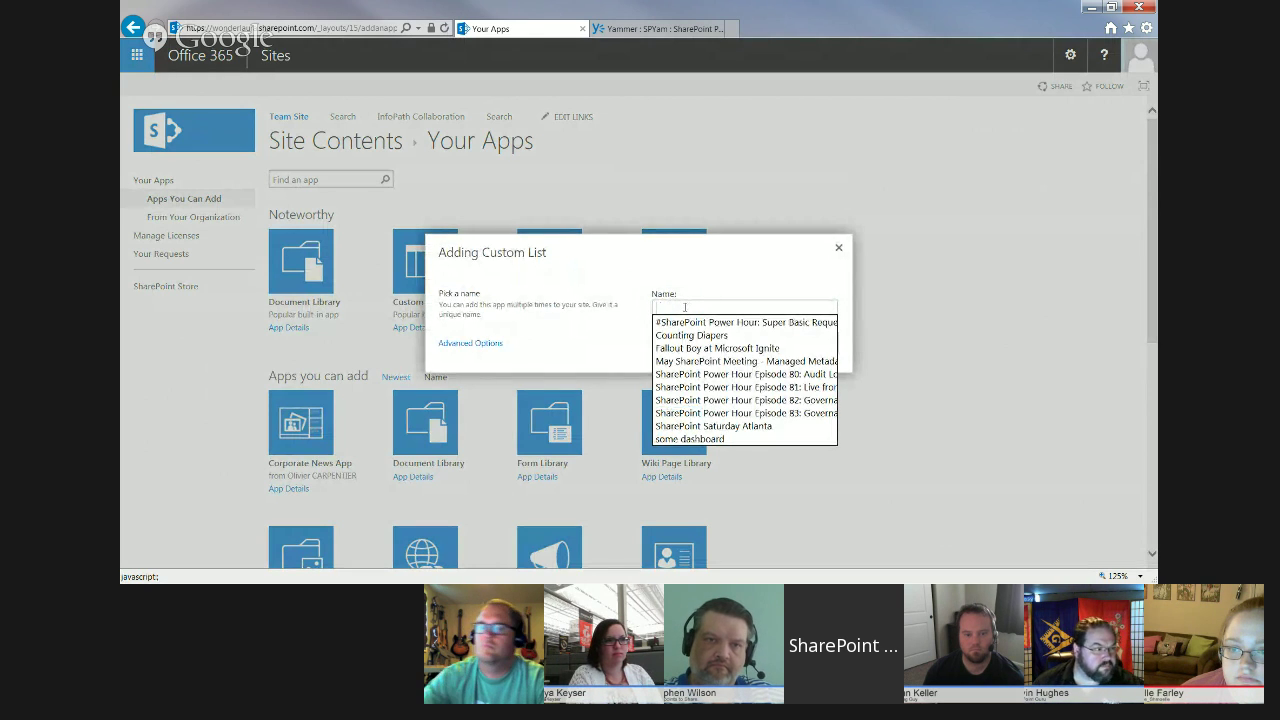
type("supp")
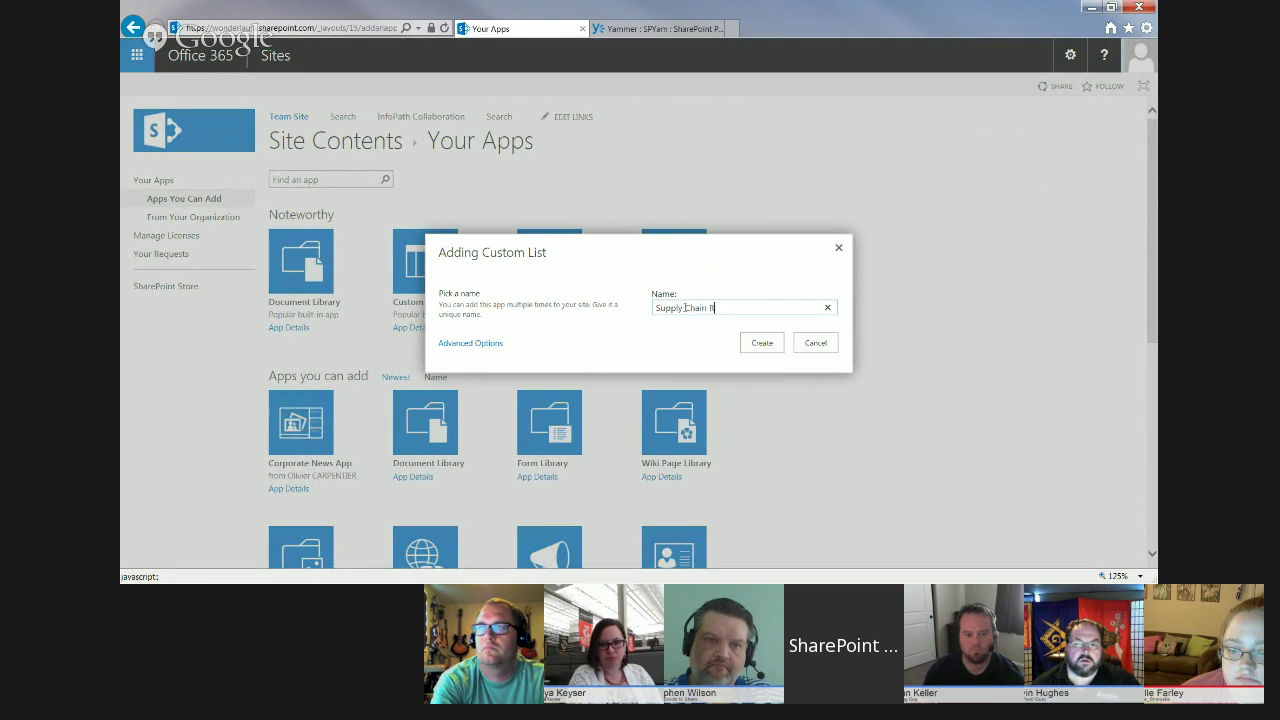
type("ly Chain Request")
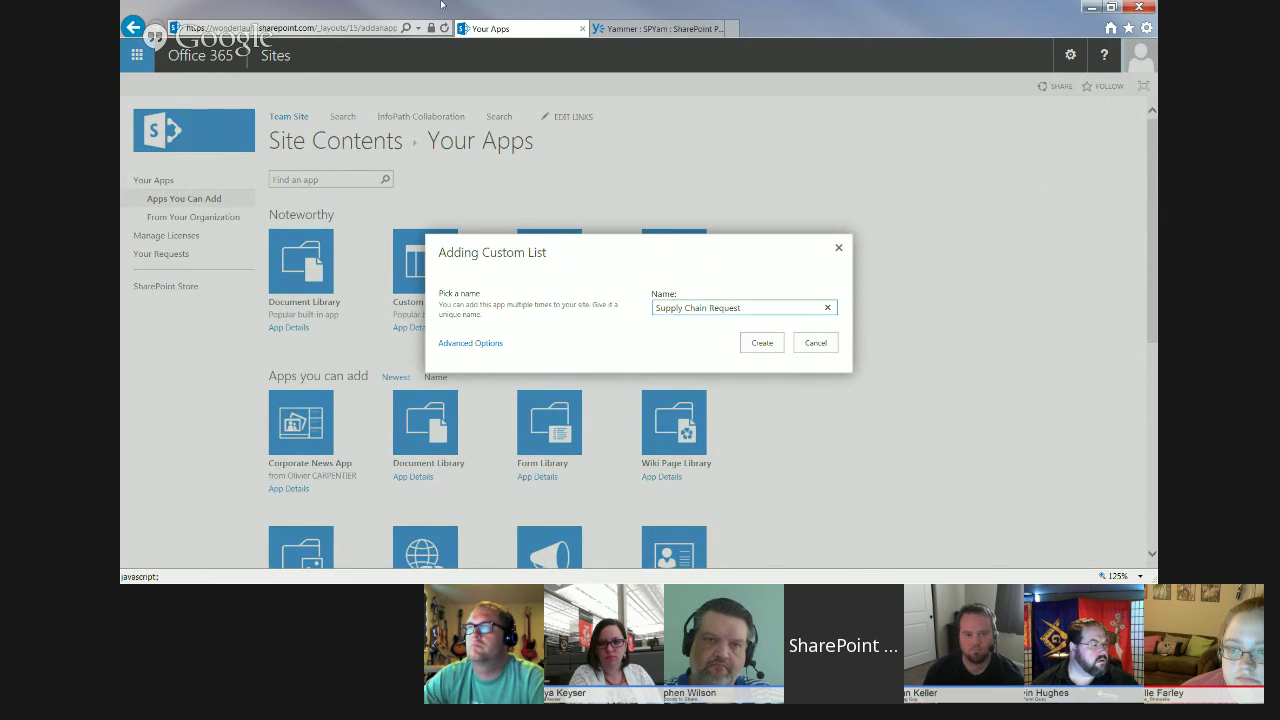
left_click(760, 343)
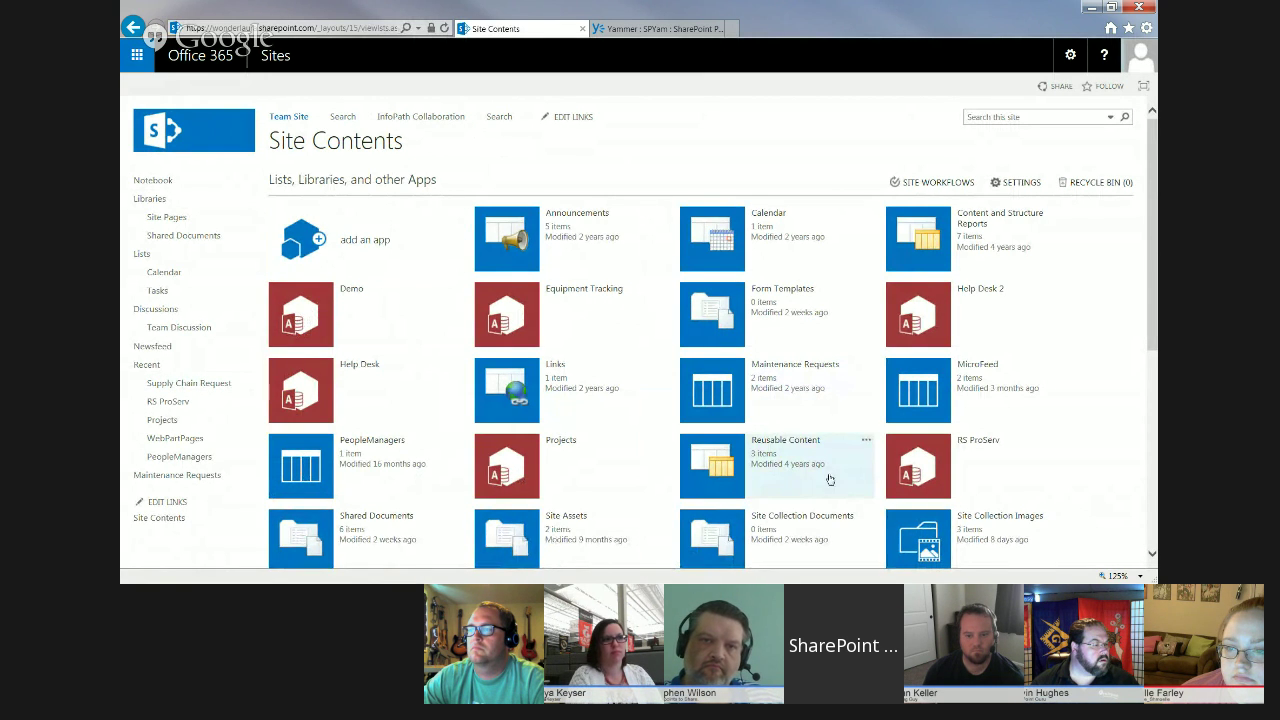
Open the settings of the Supply Chain Request list from the site contents
scroll(828, 479, "down", 3)
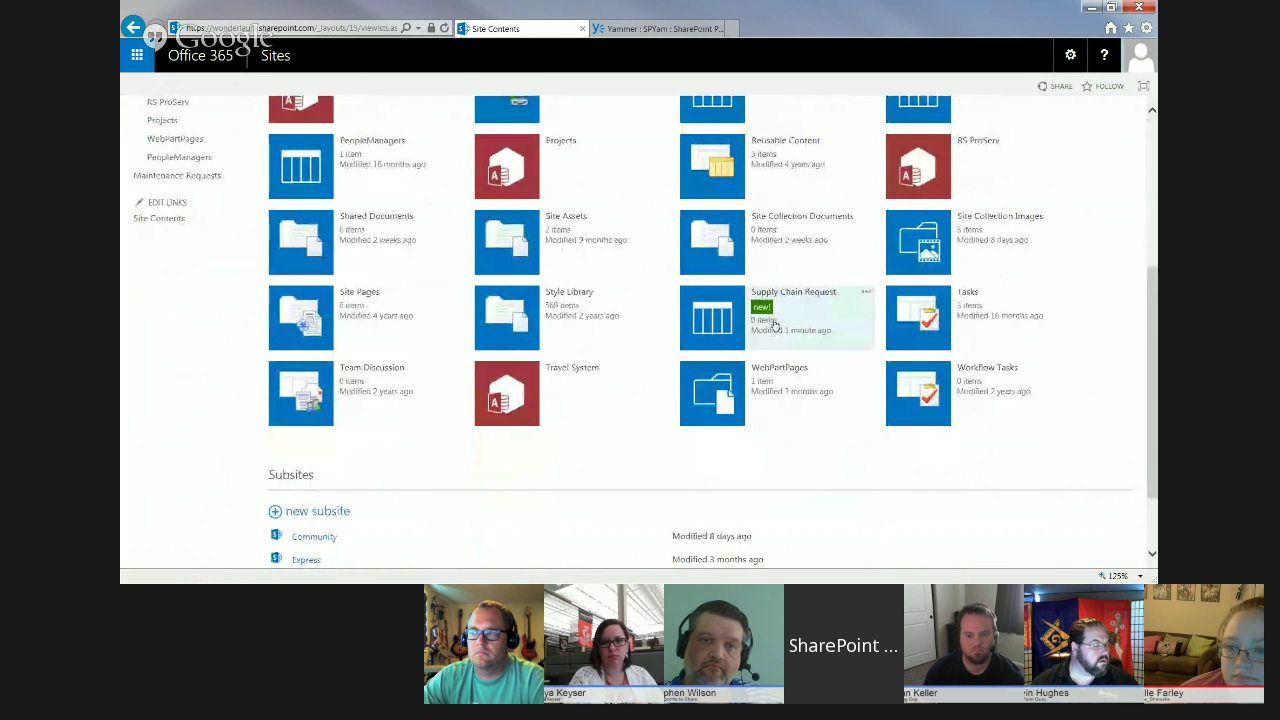
left_click(866, 295)
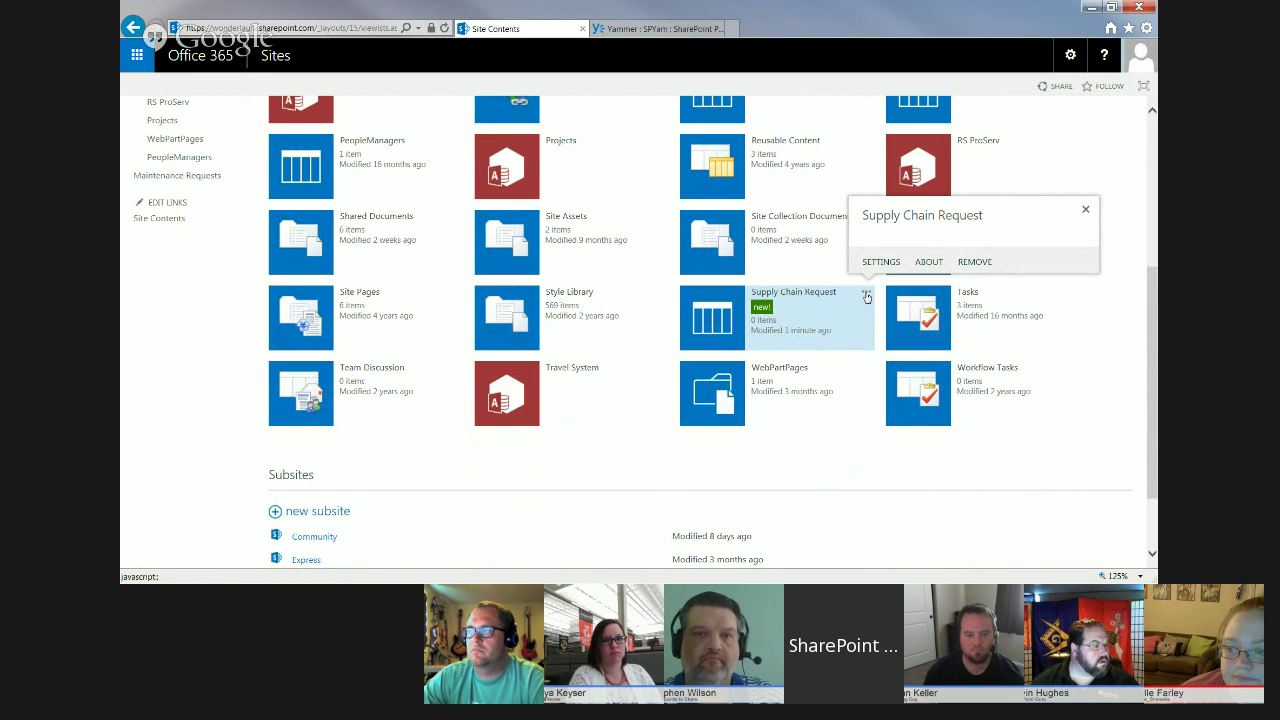
left_click(881, 263)
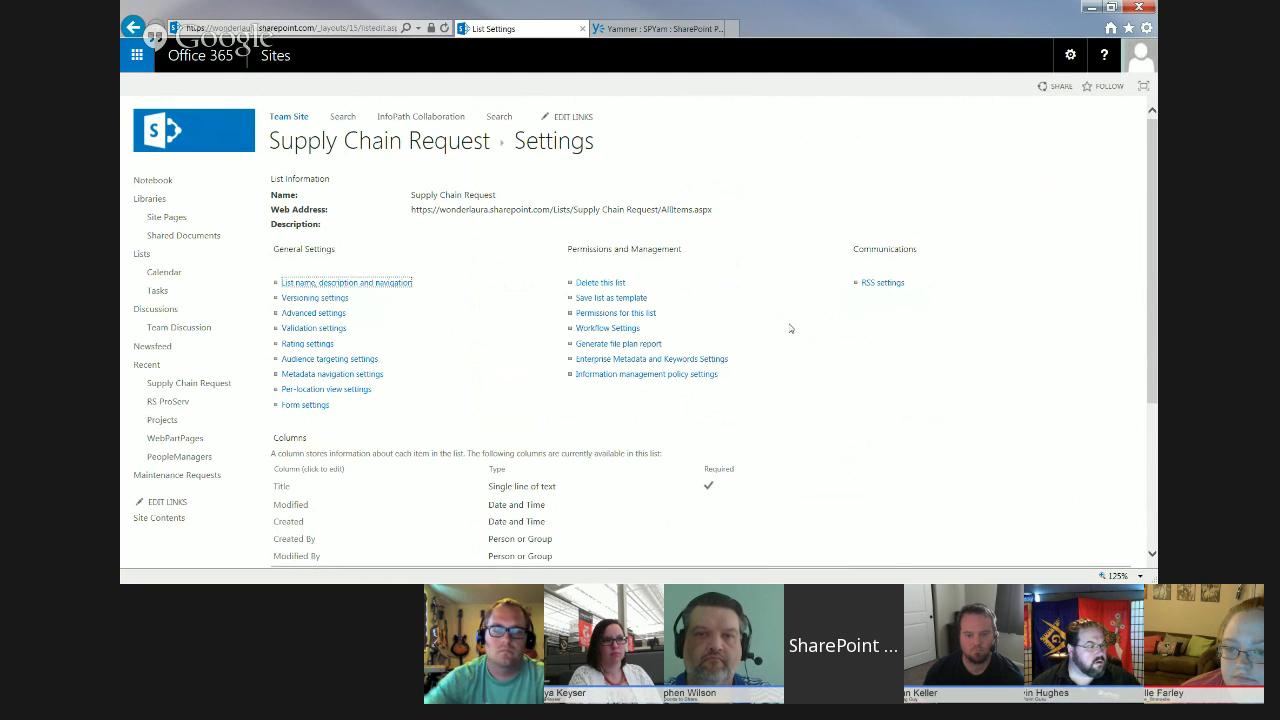
Rename the list's Title column to Request Purpose and give it the description "What is the purpose of your request?"
scroll(413, 485, "down", 1)
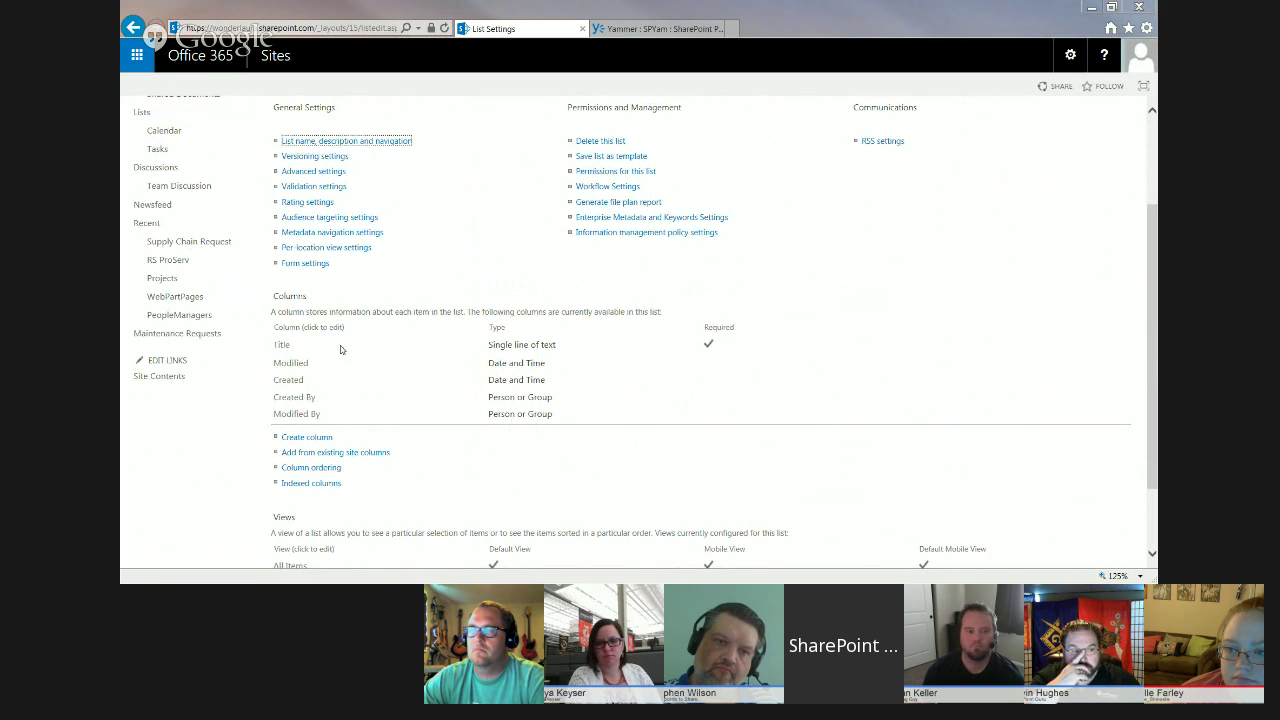
left_click(283, 346)
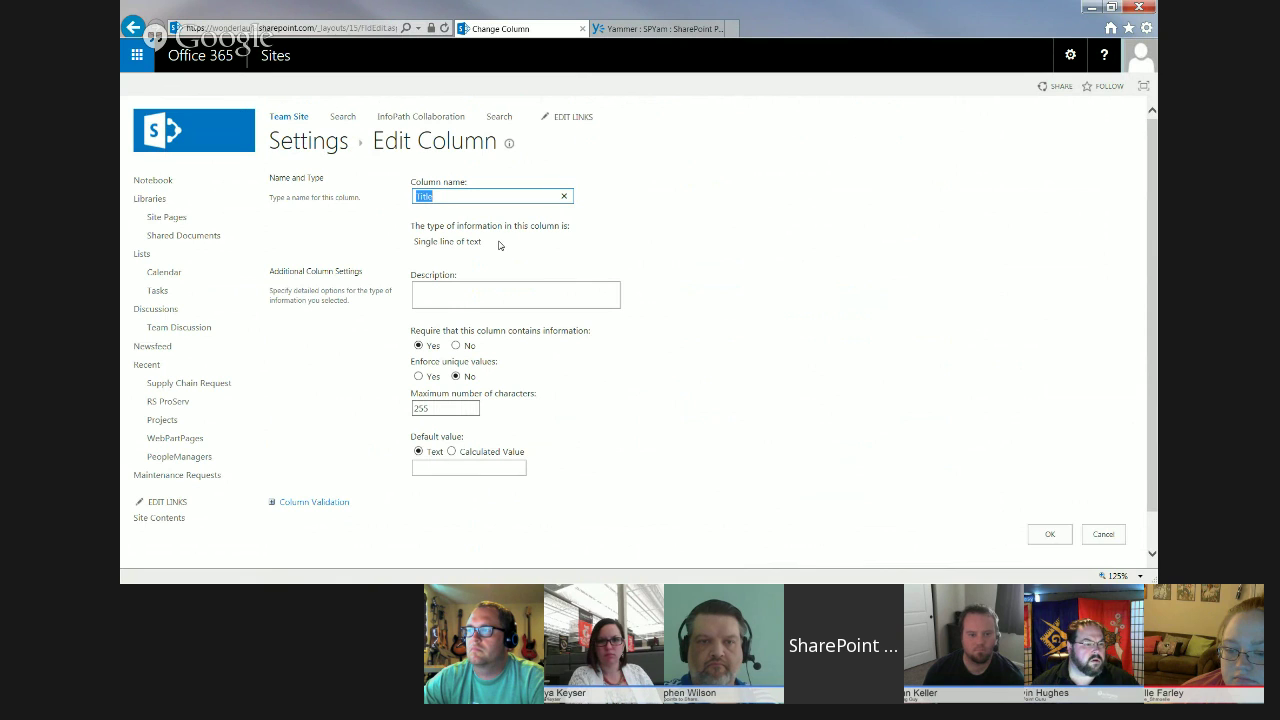
type("Request Purpose")
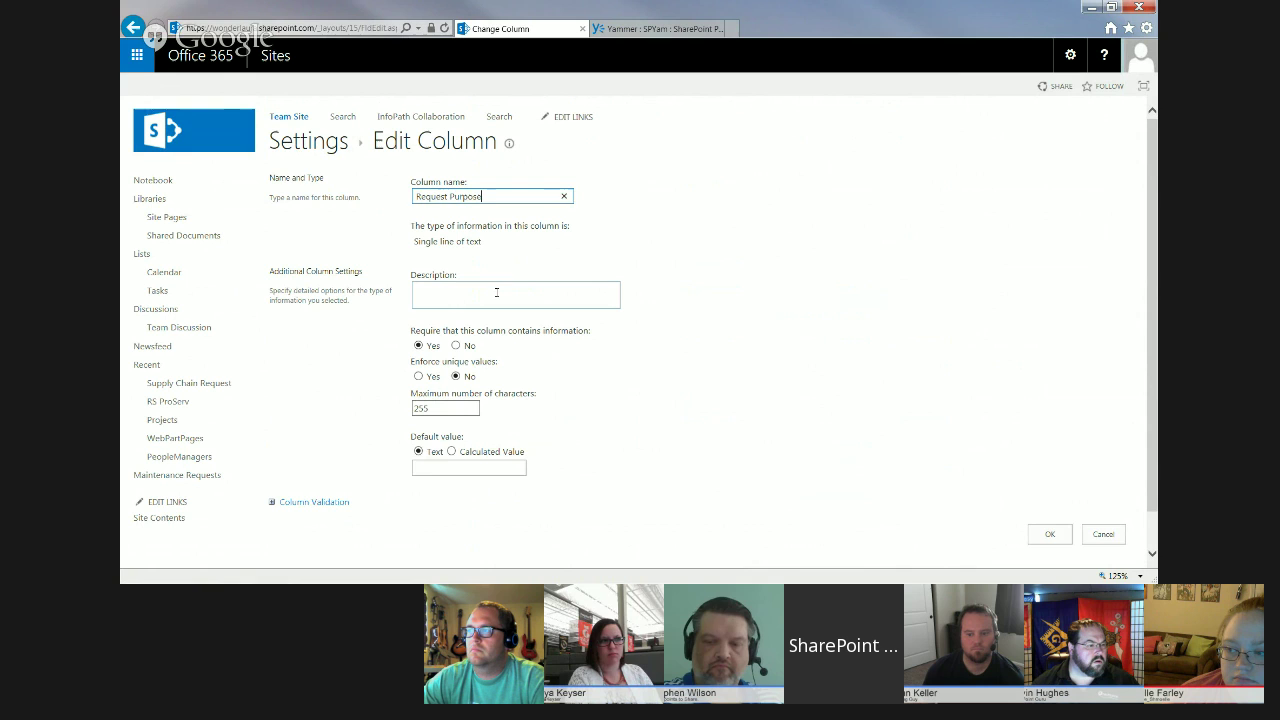
left_click(496, 292)
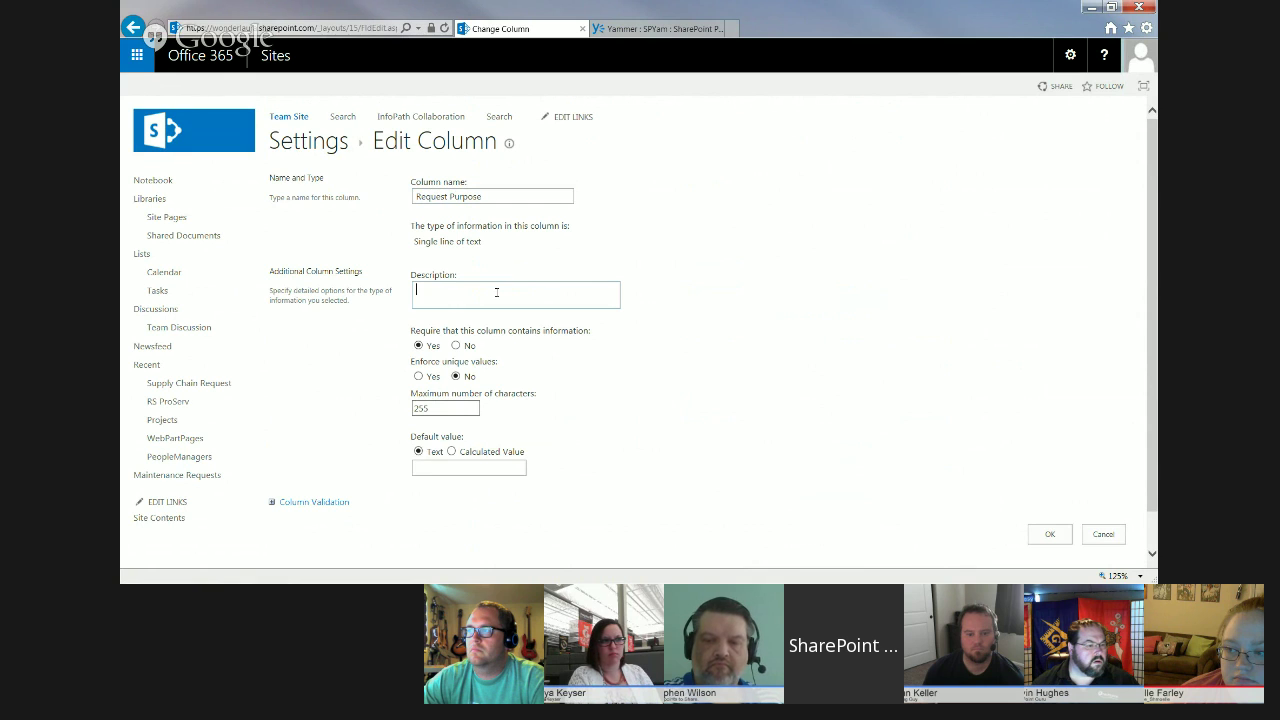
type("Wha")
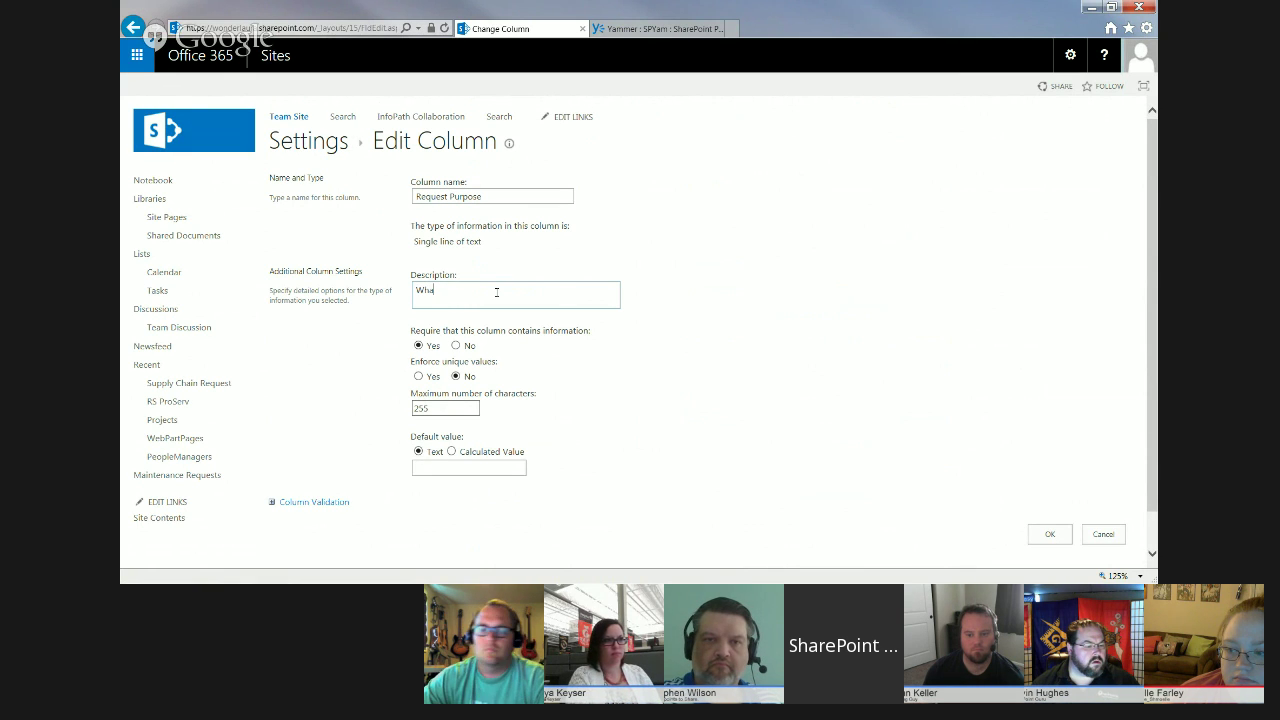
type("t i")
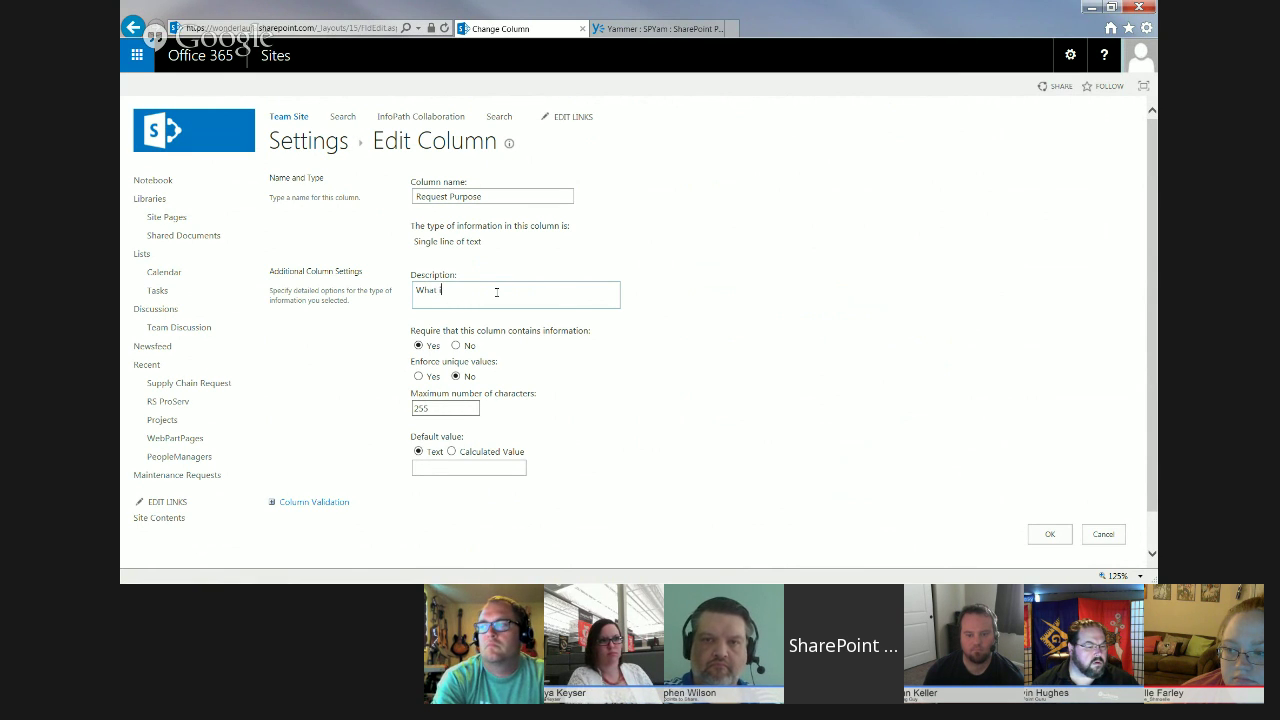
type("s the purpose?of yo")
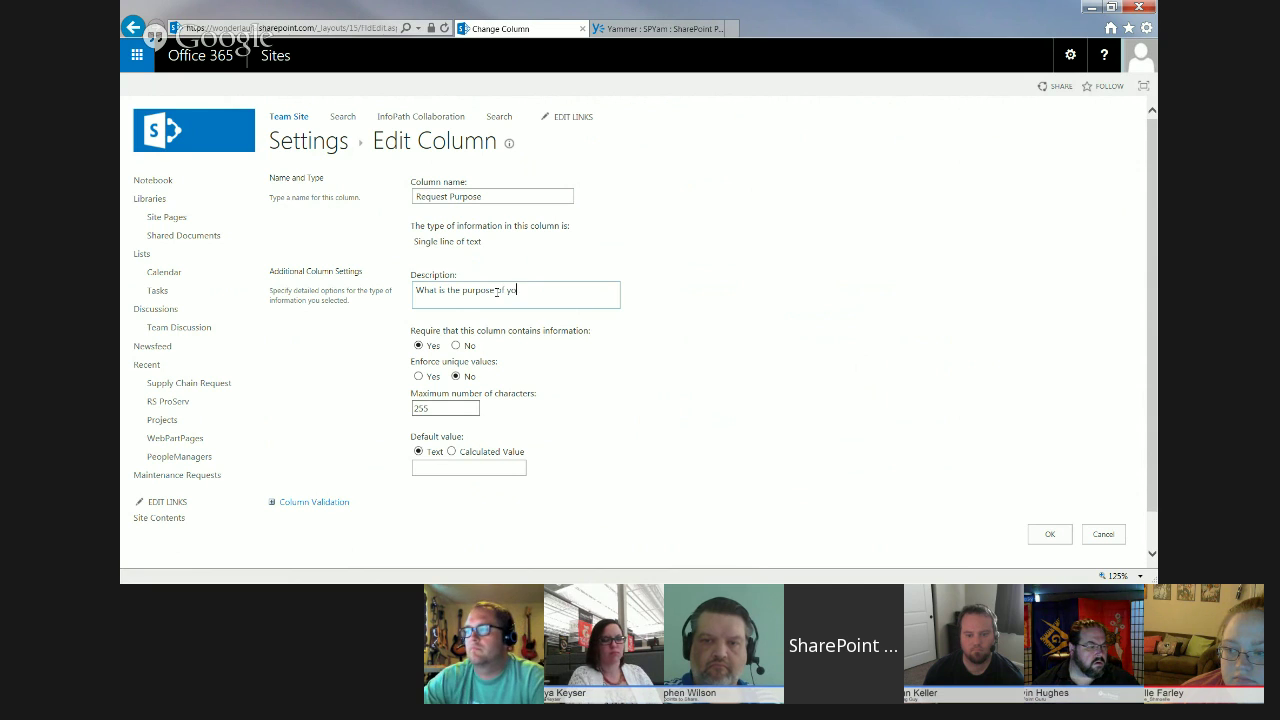
type("ur request?")
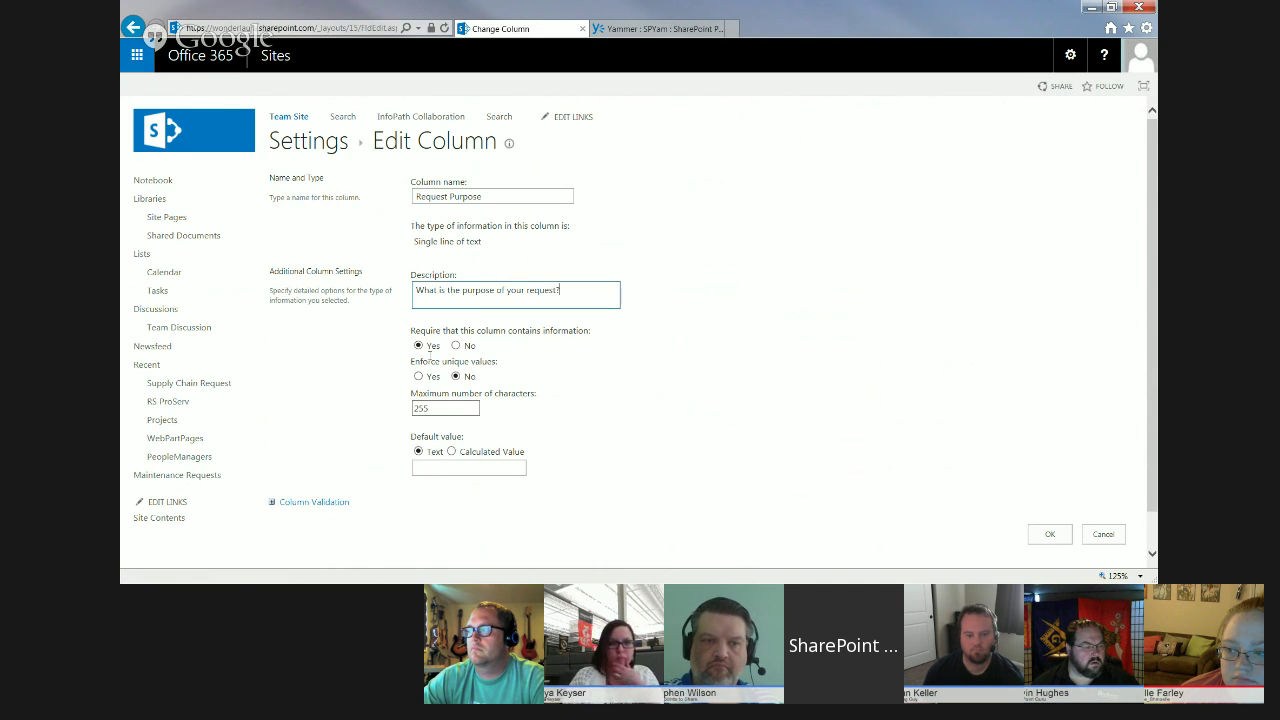
left_click(1049, 535)
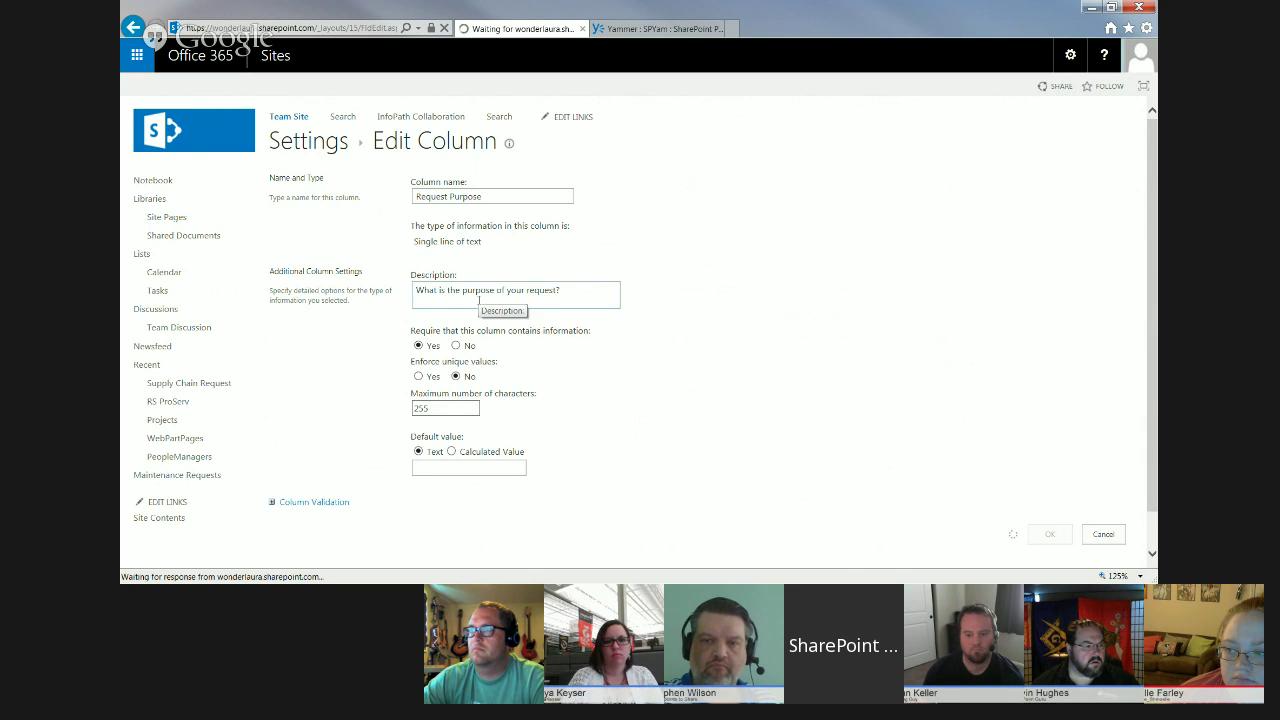
Create a Desired Outcome column holding multiple lines of plain text, and leave it out of the default view
scroll(470, 360, "down", 2)
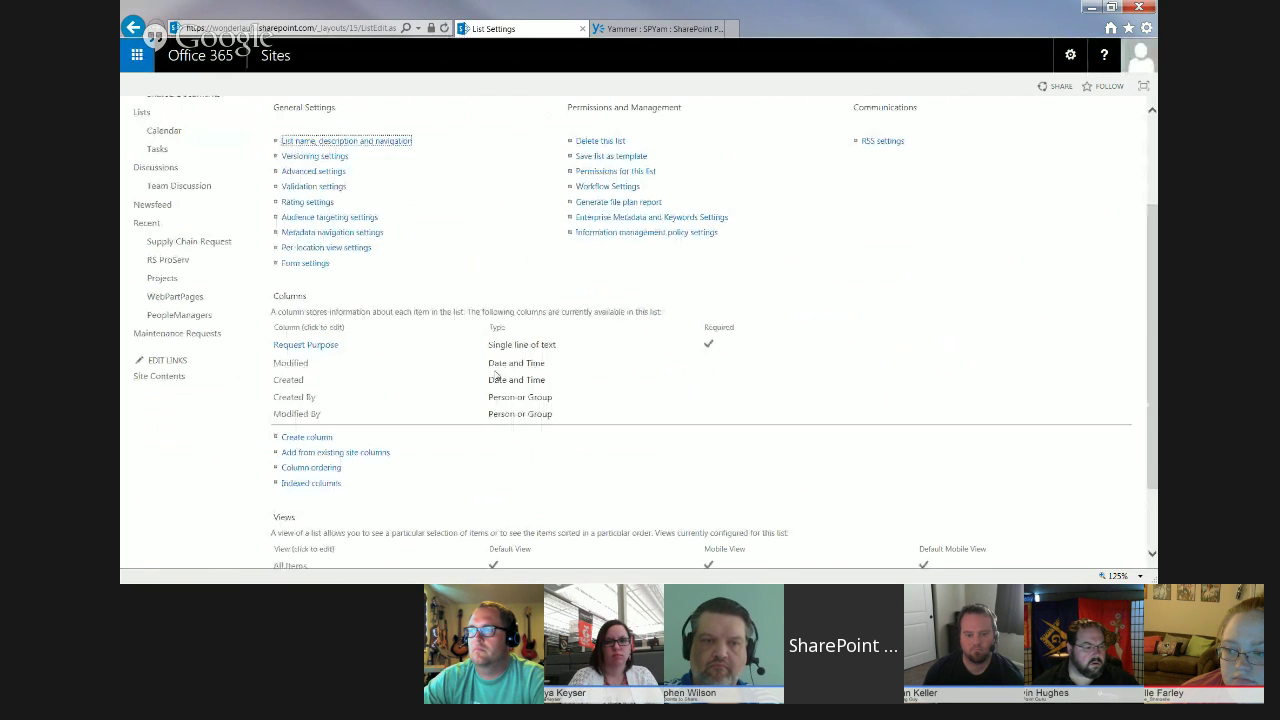
left_click(307, 438)
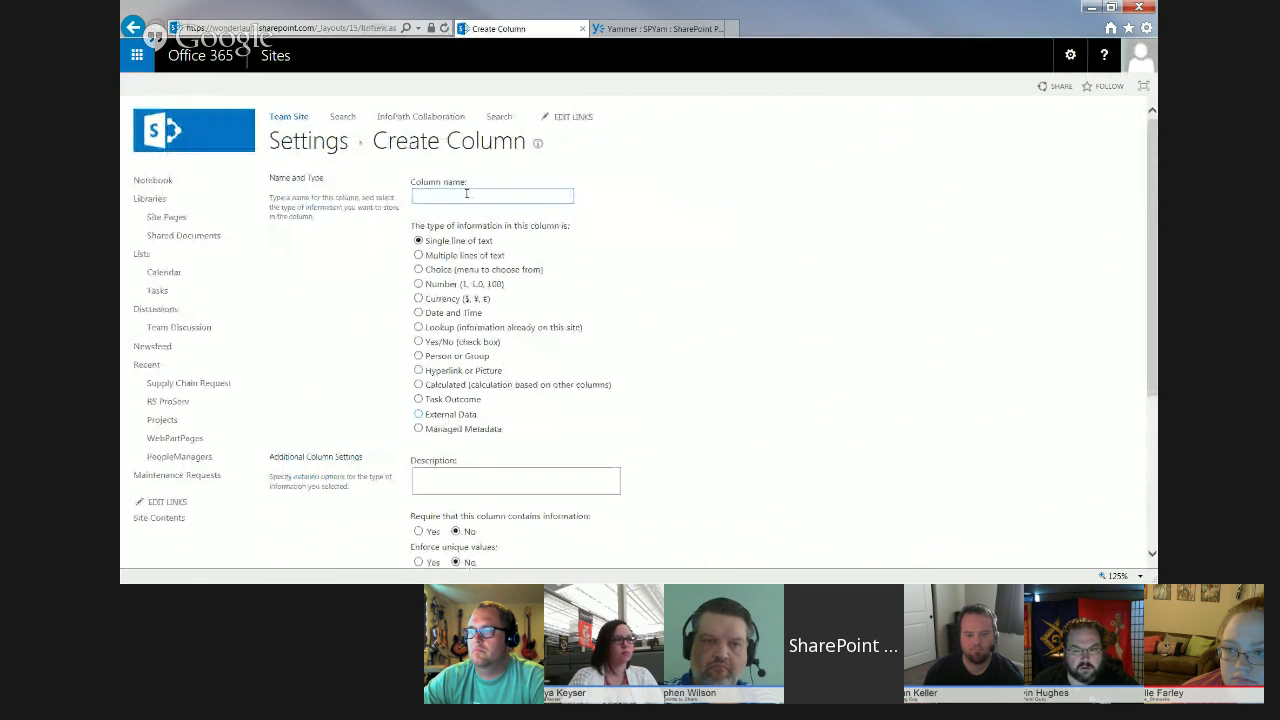
type("Desire")
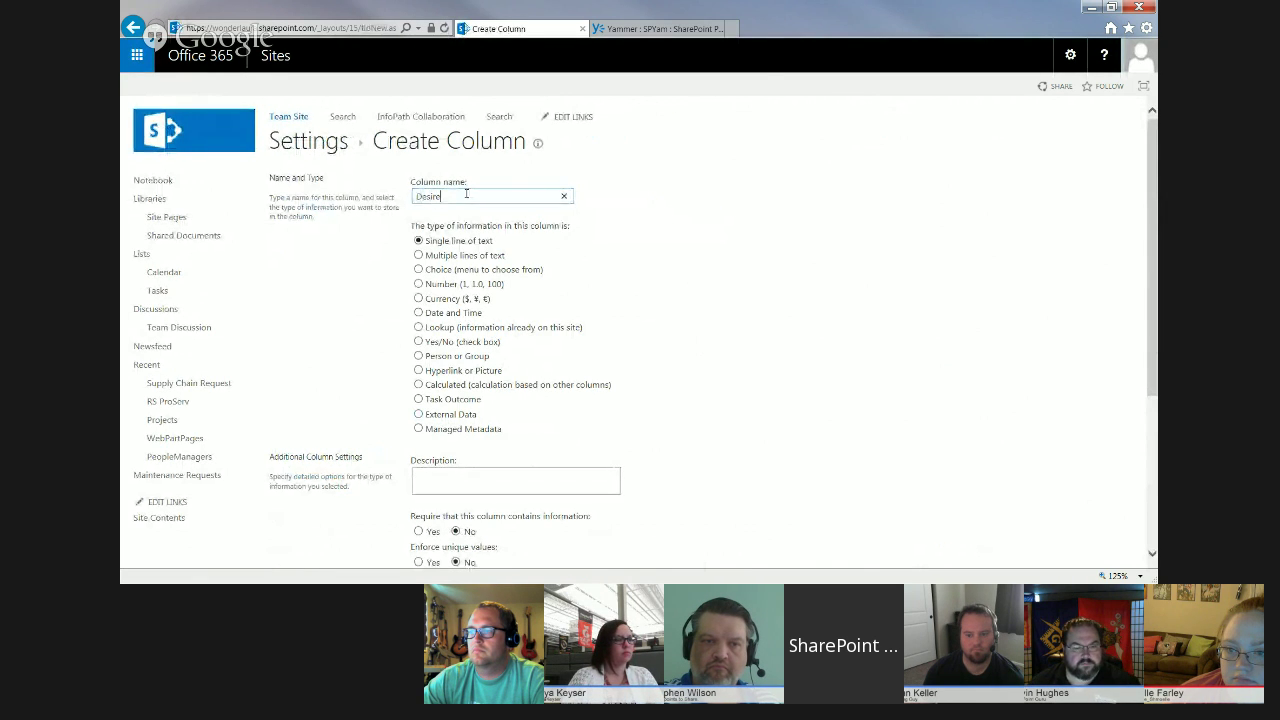
type("d Outcome")
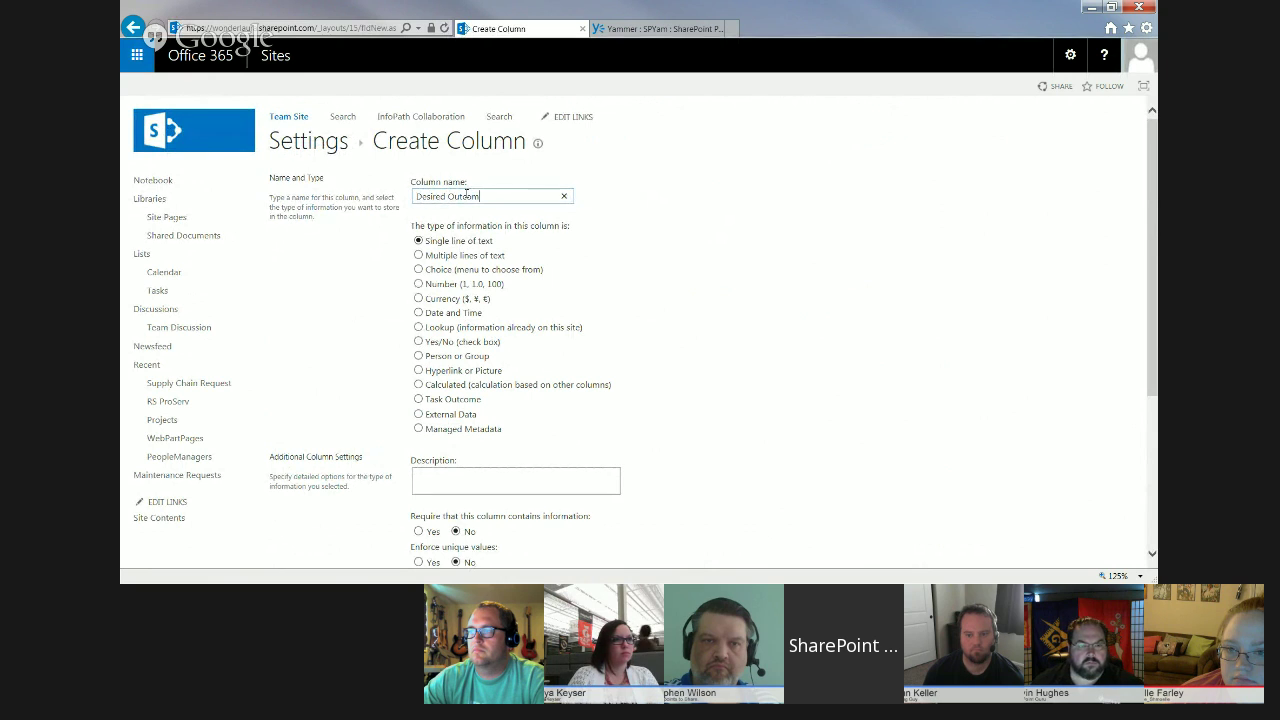
left_click(418, 255)
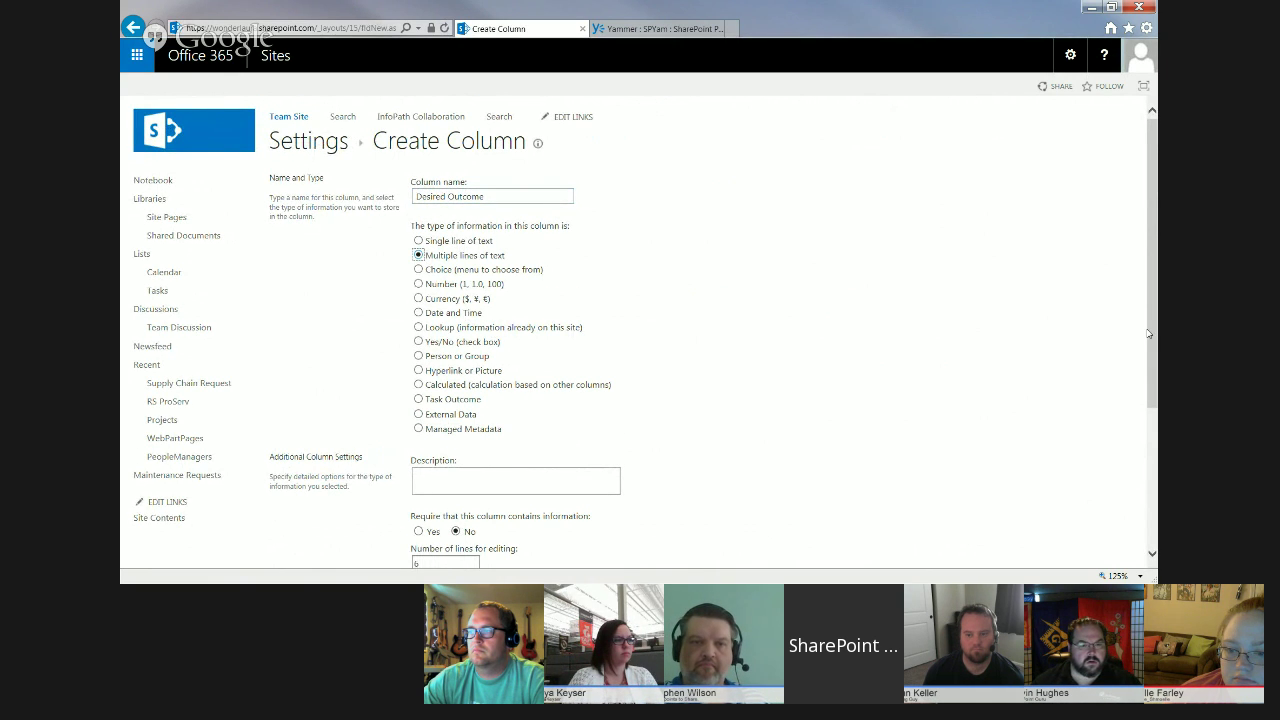
scroll(1148, 333, "down", 3)
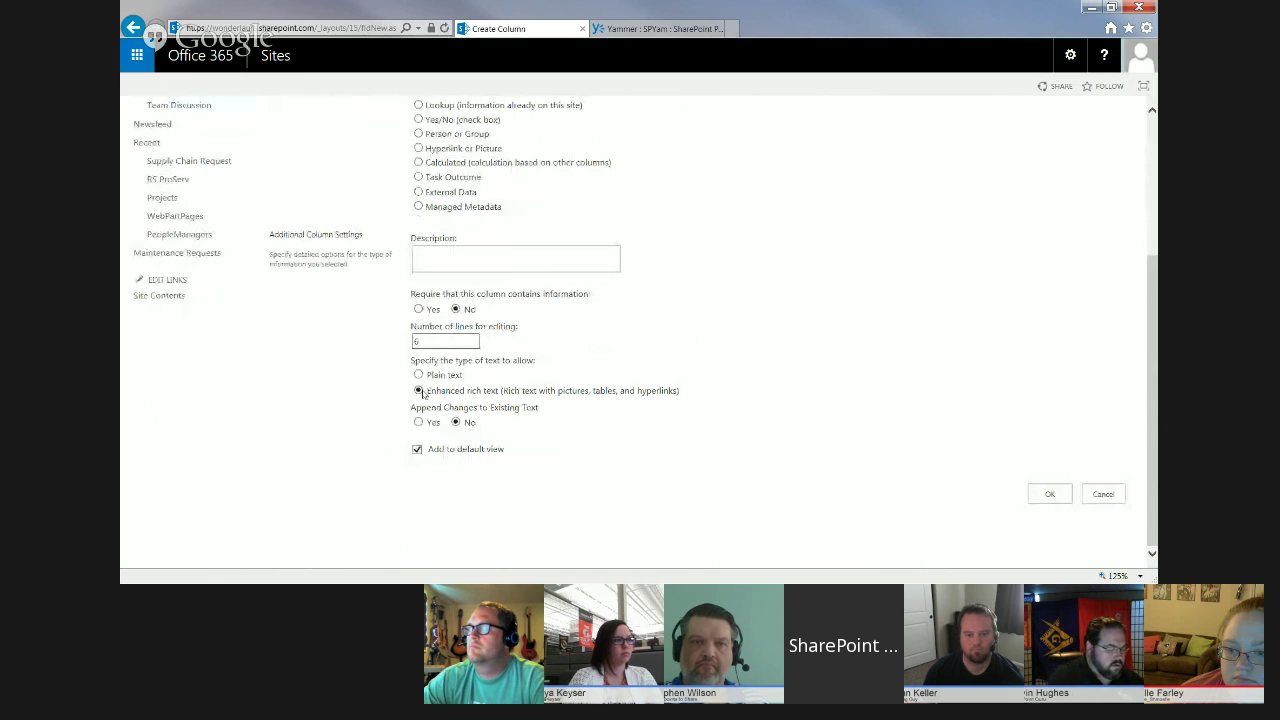
left_click(418, 374)
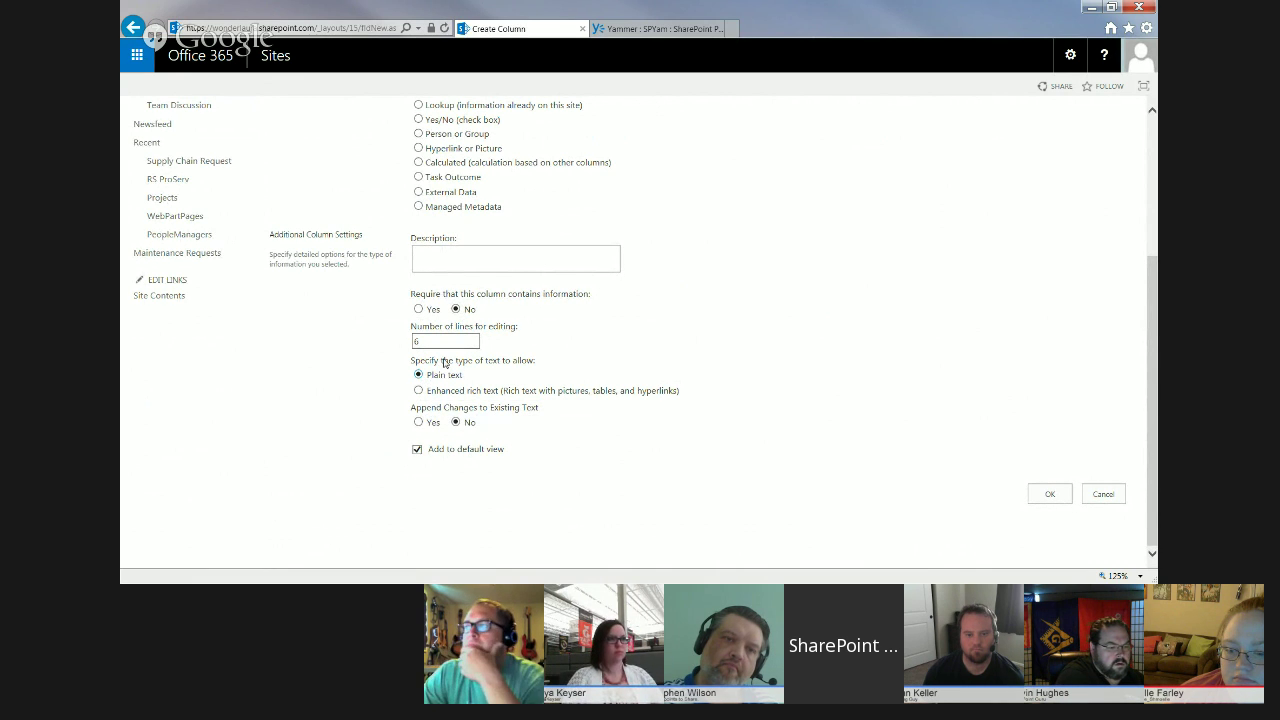
left_click(432, 252)
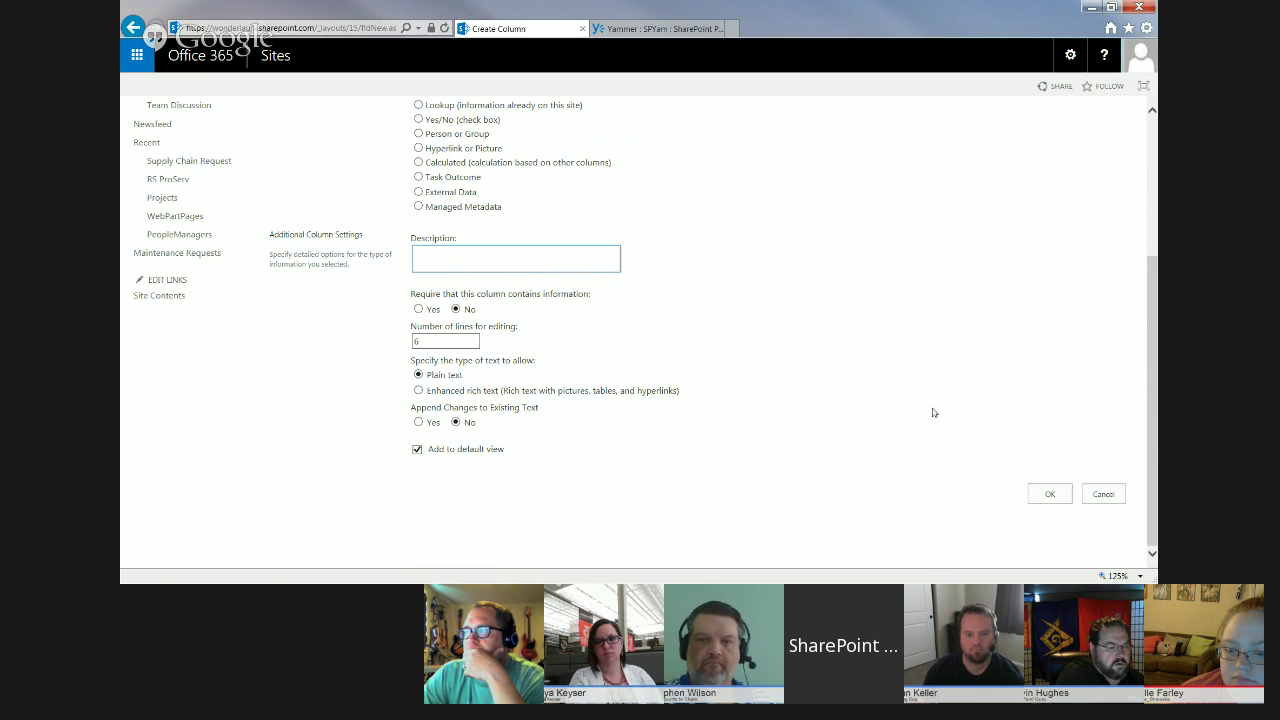
mouse_move(1155, 415)
left_mouse_down()
mouse_move(1152, 335)
mouse_move(1149, 439)
left_mouse_up()
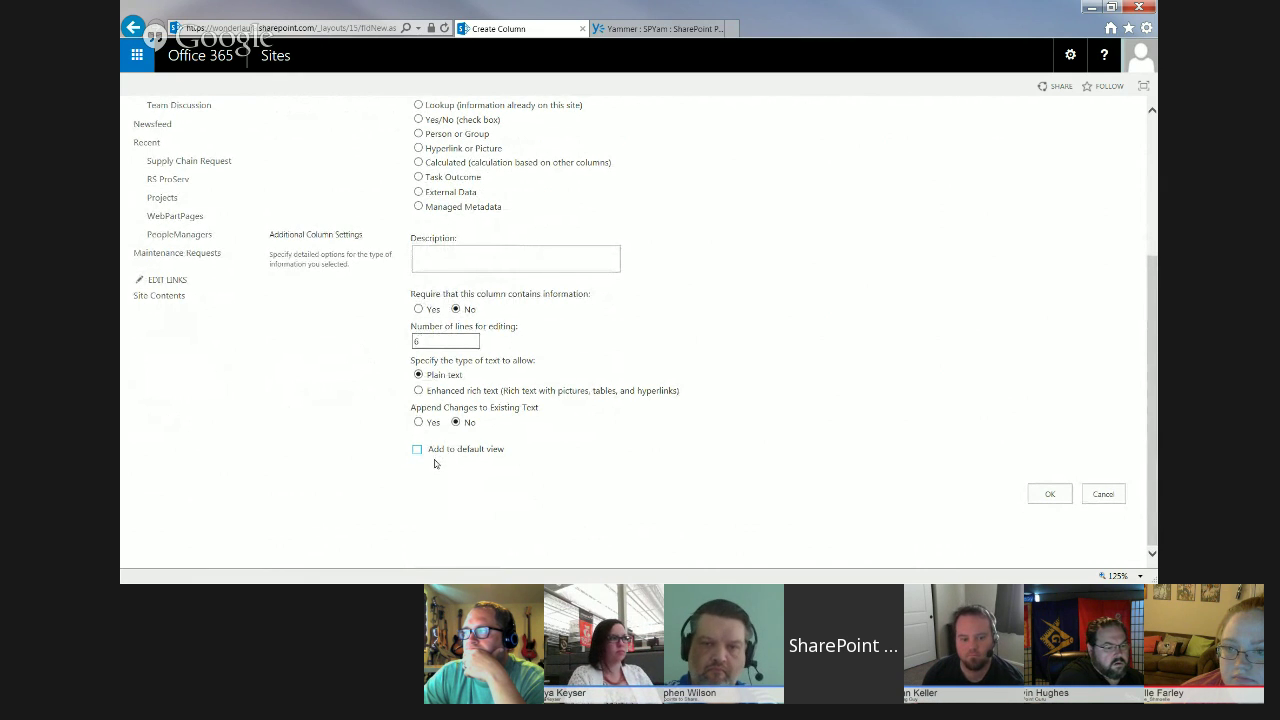
left_click(1040, 495)
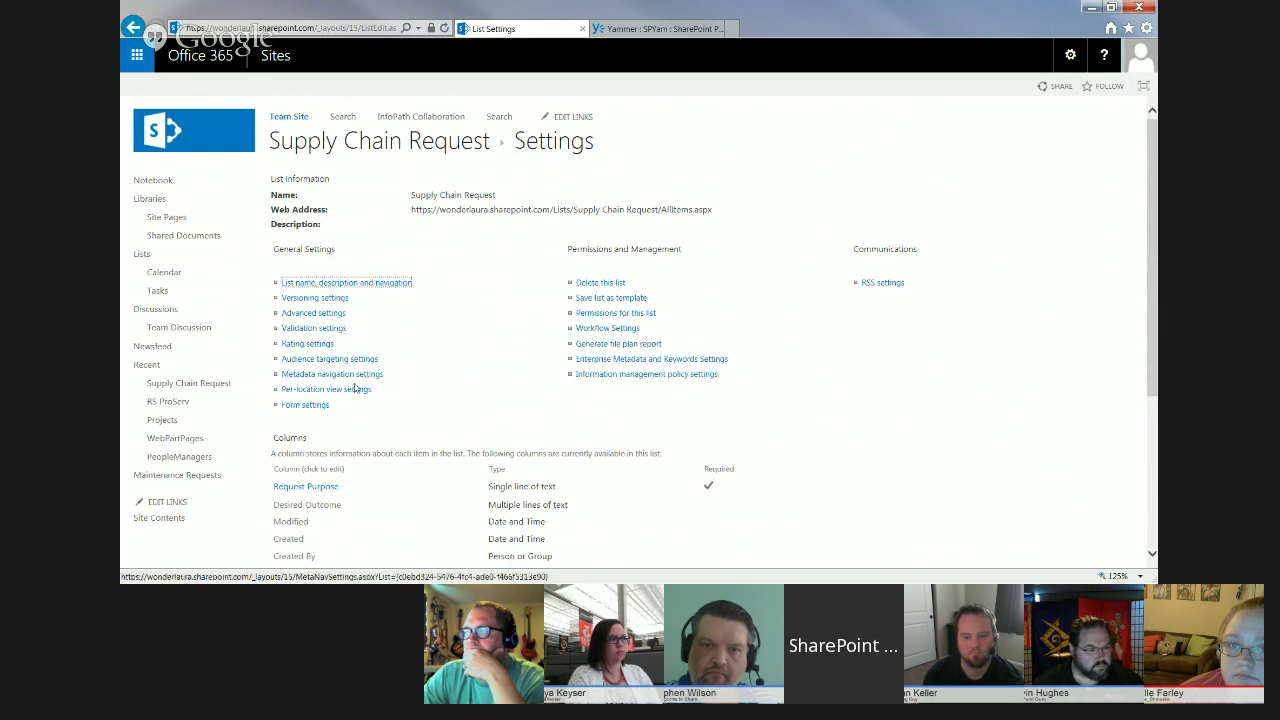
Create a required Need By Date column of the Date and Time type
scroll(355, 388, "down", 3)
left_click(318, 457)
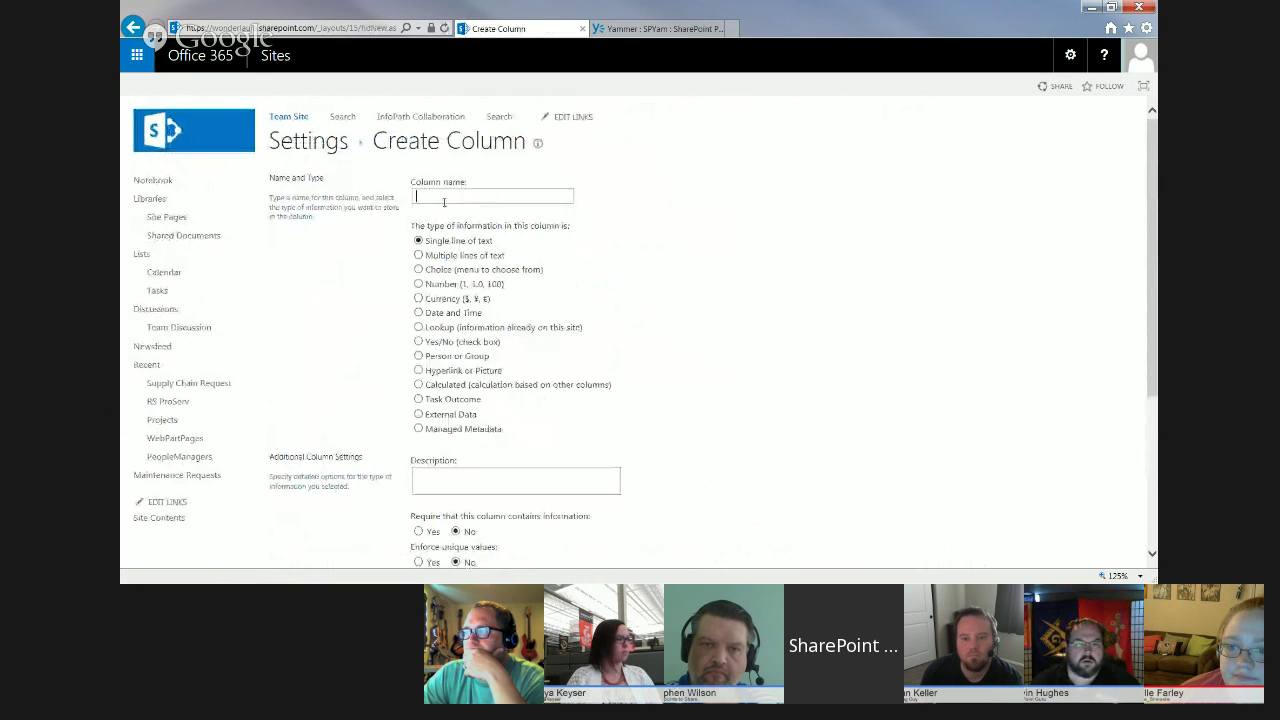
type("Need By")
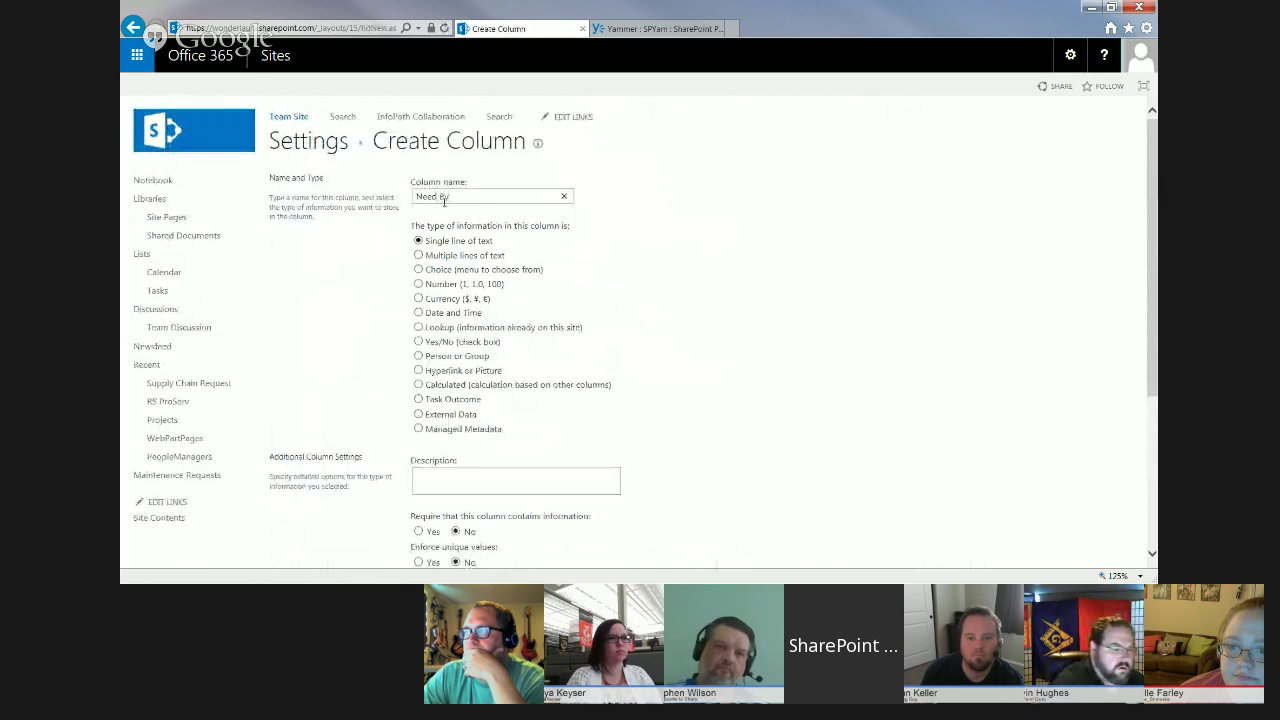
type(" Date")
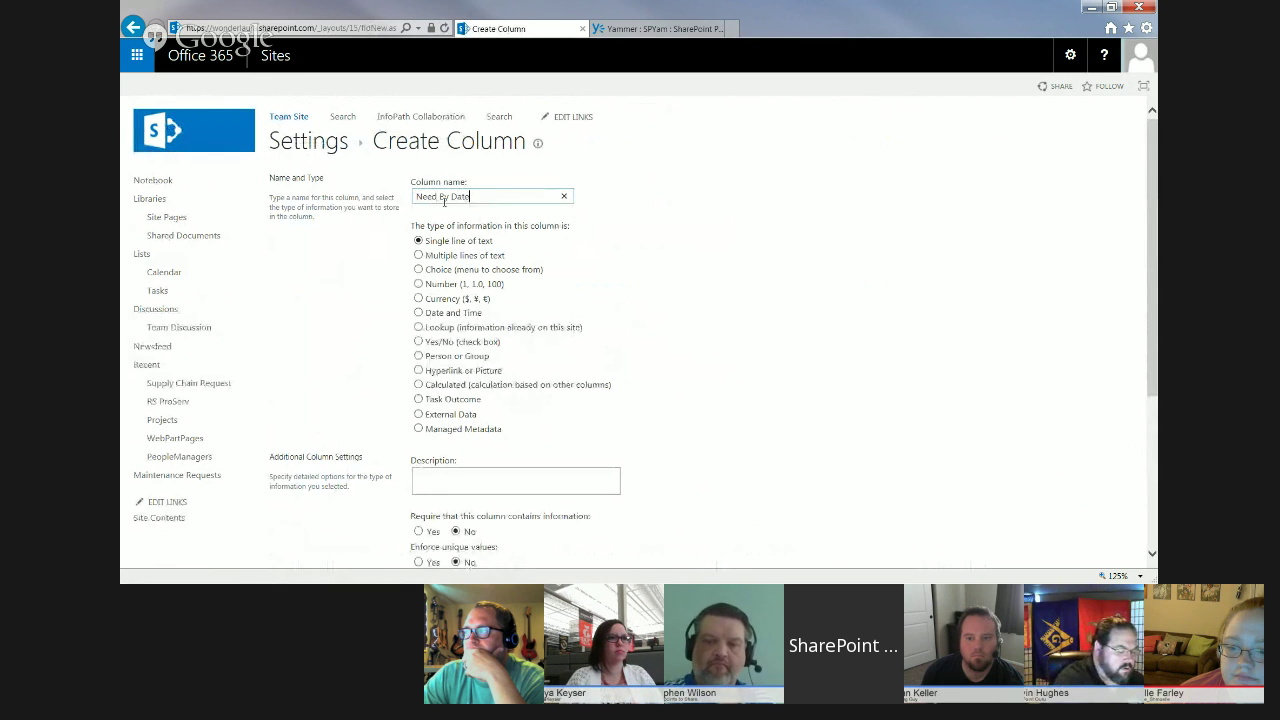
left_click(418, 312)
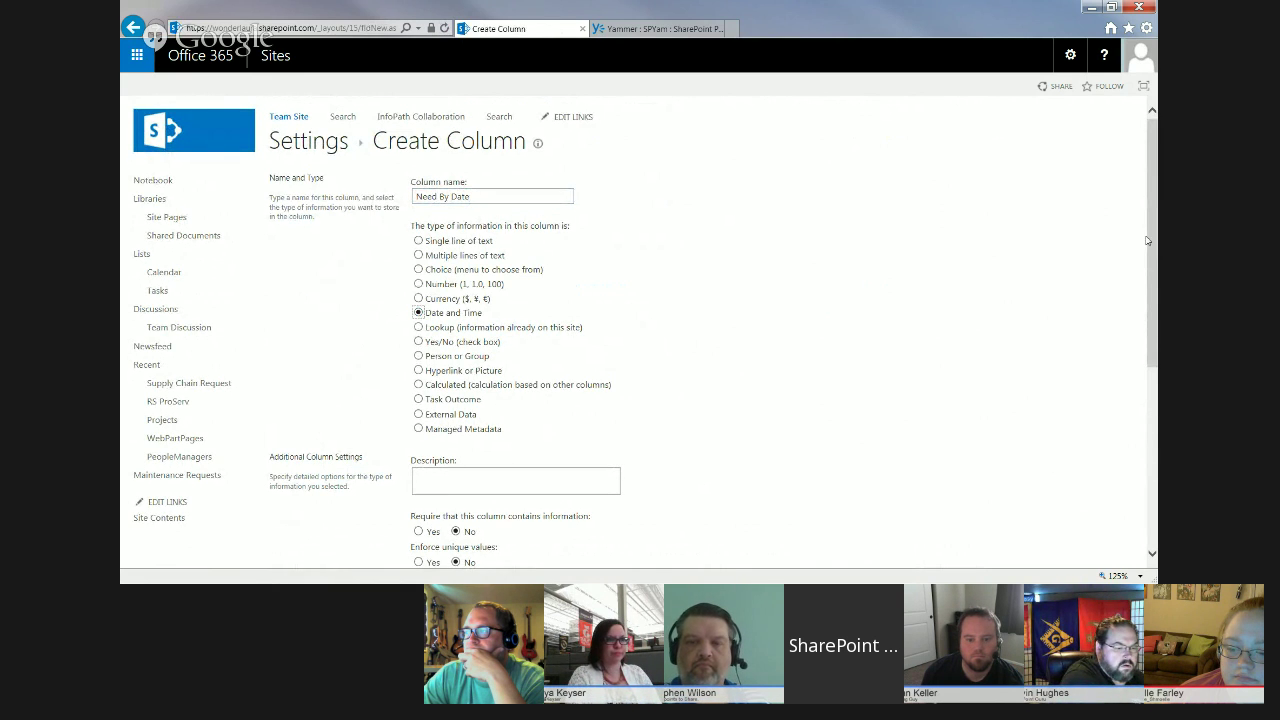
left_click_drag(1147, 240, 1147, 416)
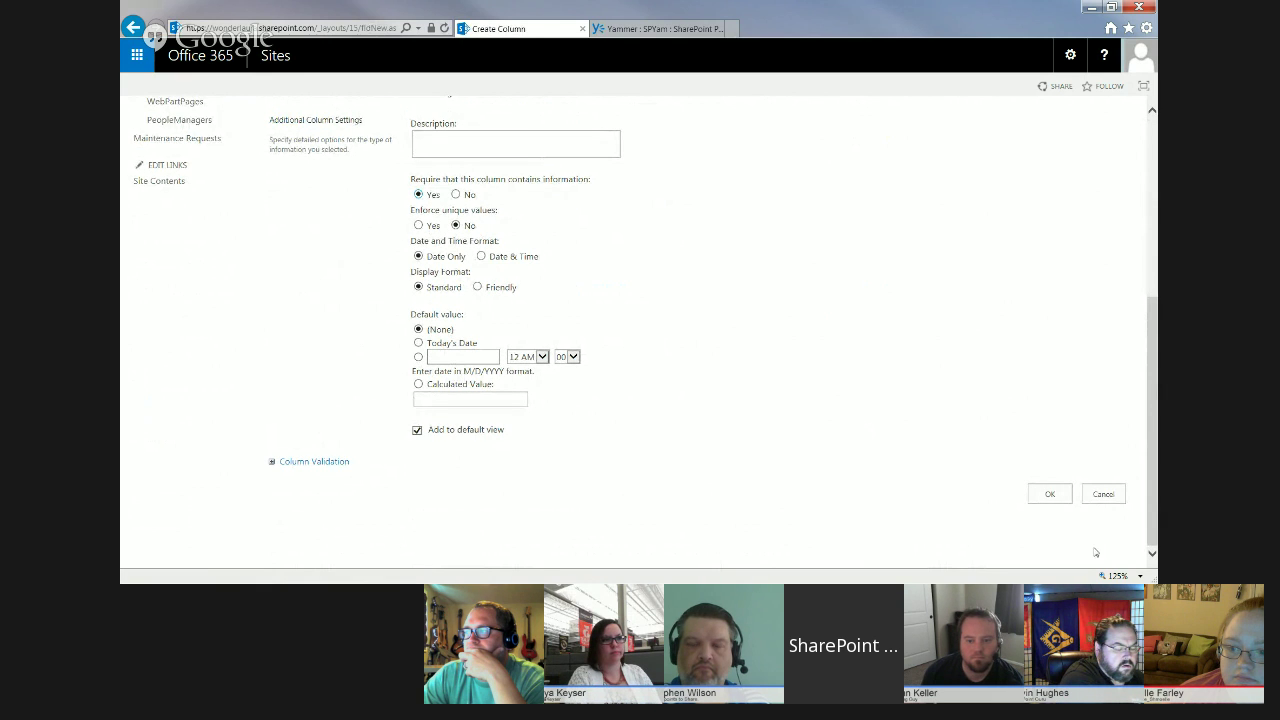
left_click(1050, 494)
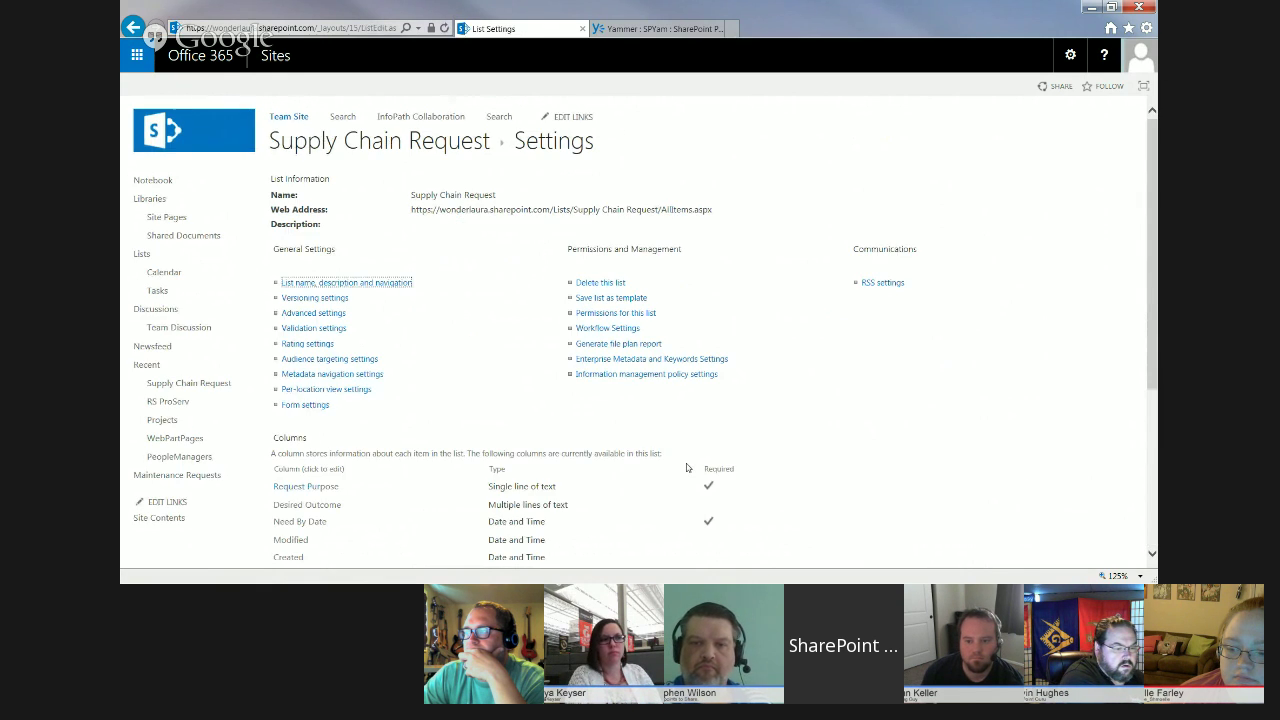
Start a new list column named Data Source of the Choice type
scroll(387, 410, "down", 3)
left_click(318, 473)
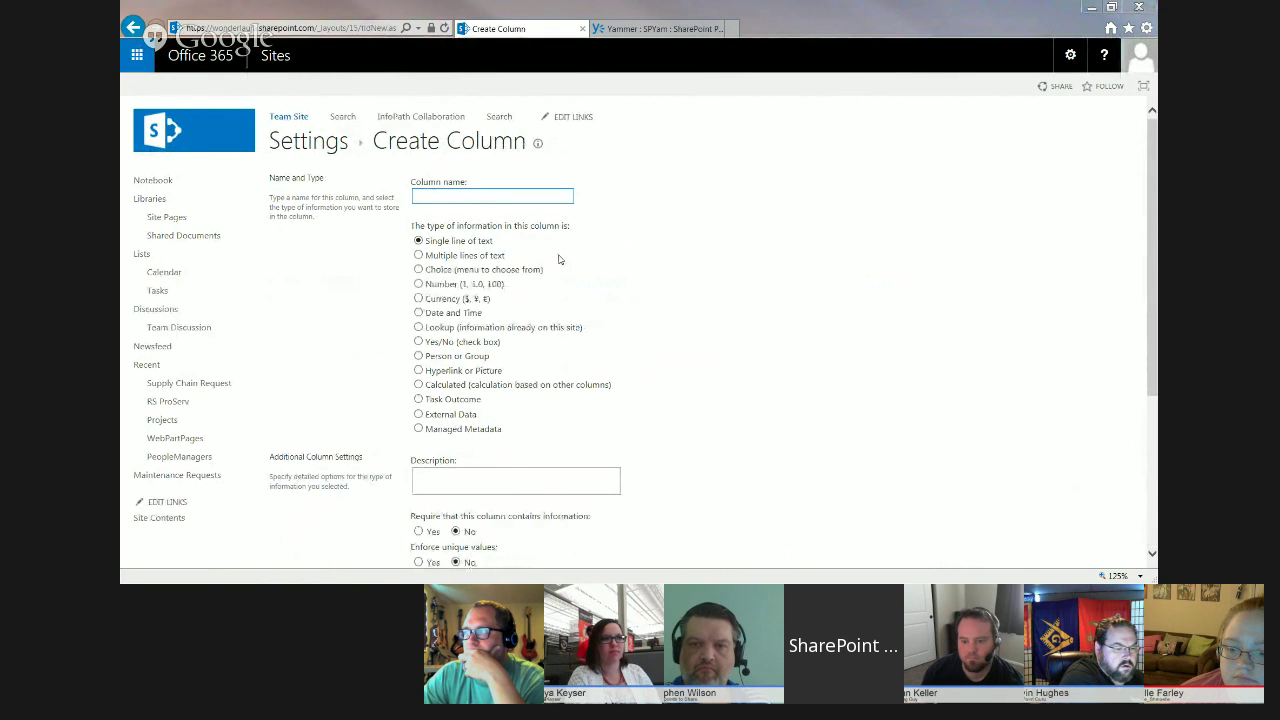
left_click(419, 271)
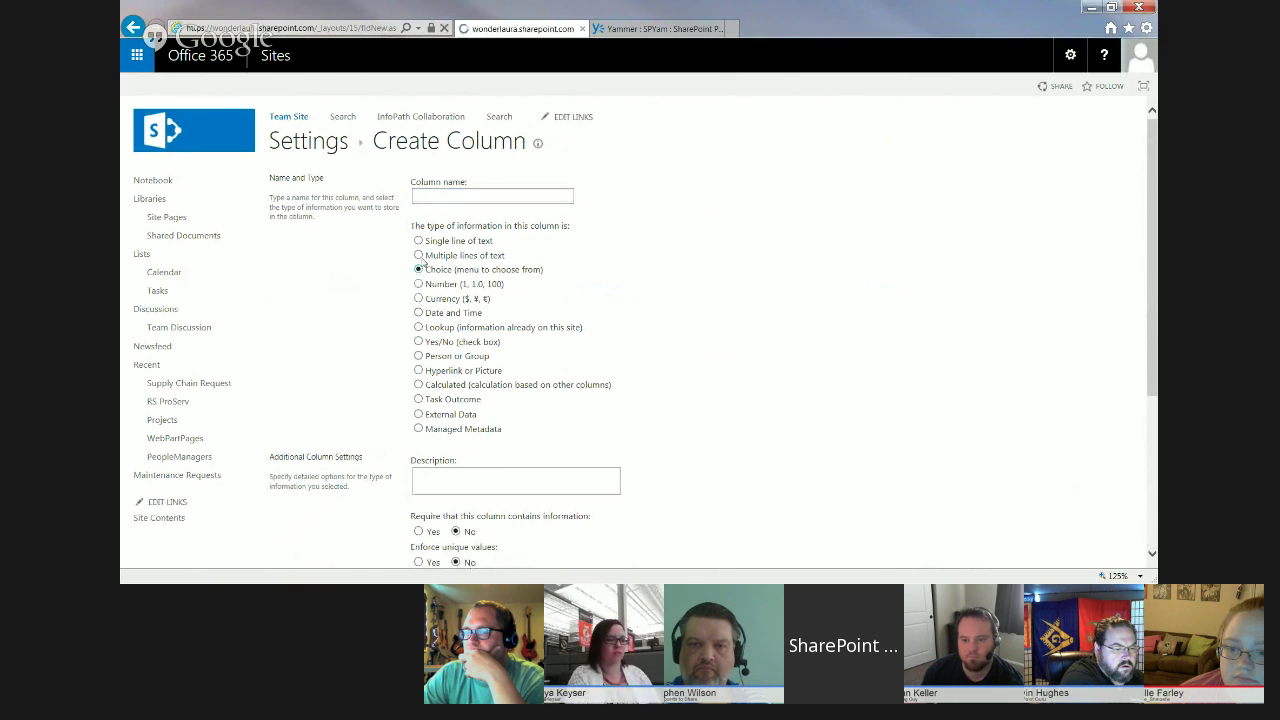
left_click(460, 194)
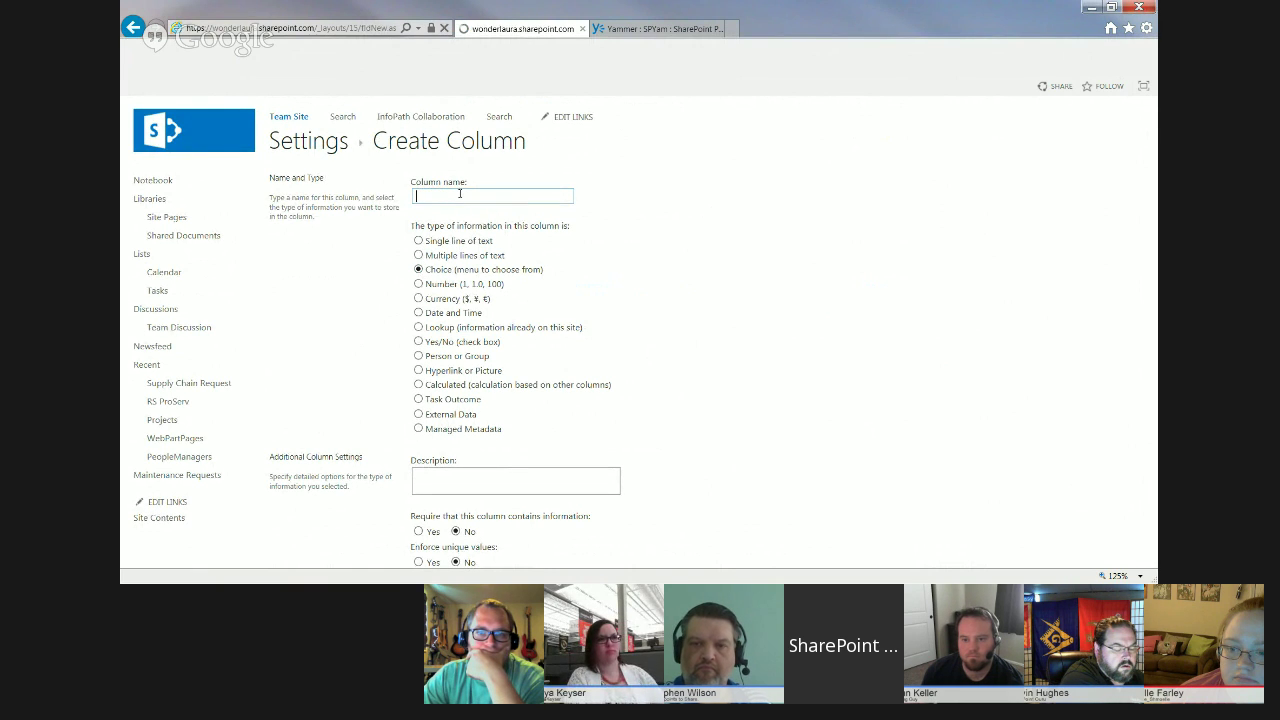
key("Return")
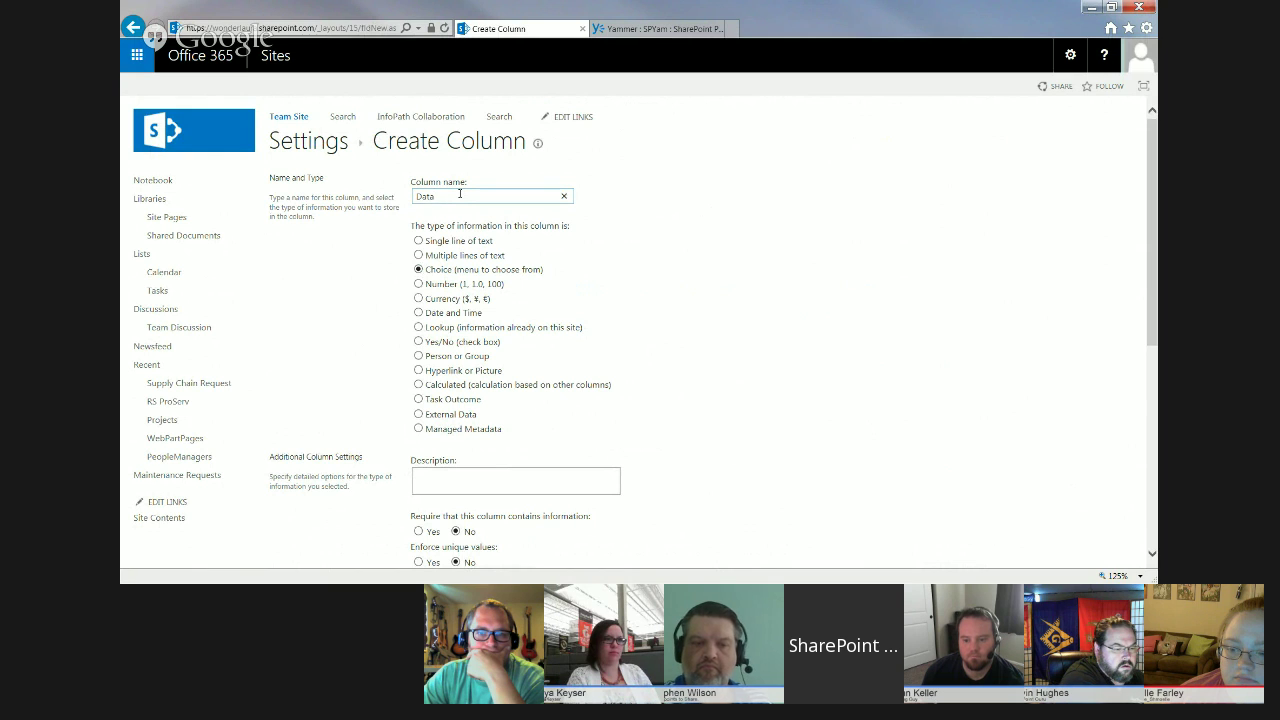
type("Source")
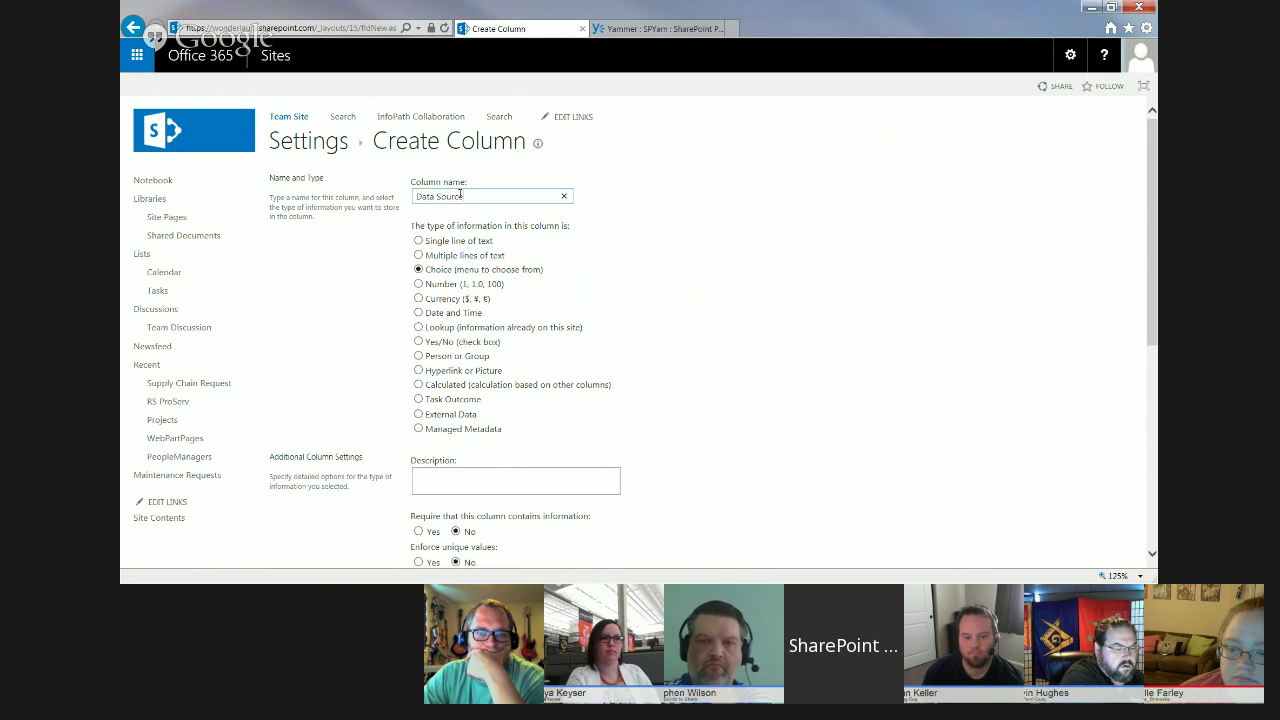
Replace the Data Source column's placeholder choices with Payables, Purchasing and Inventory
left_click_drag(1153, 170, 1155, 328)
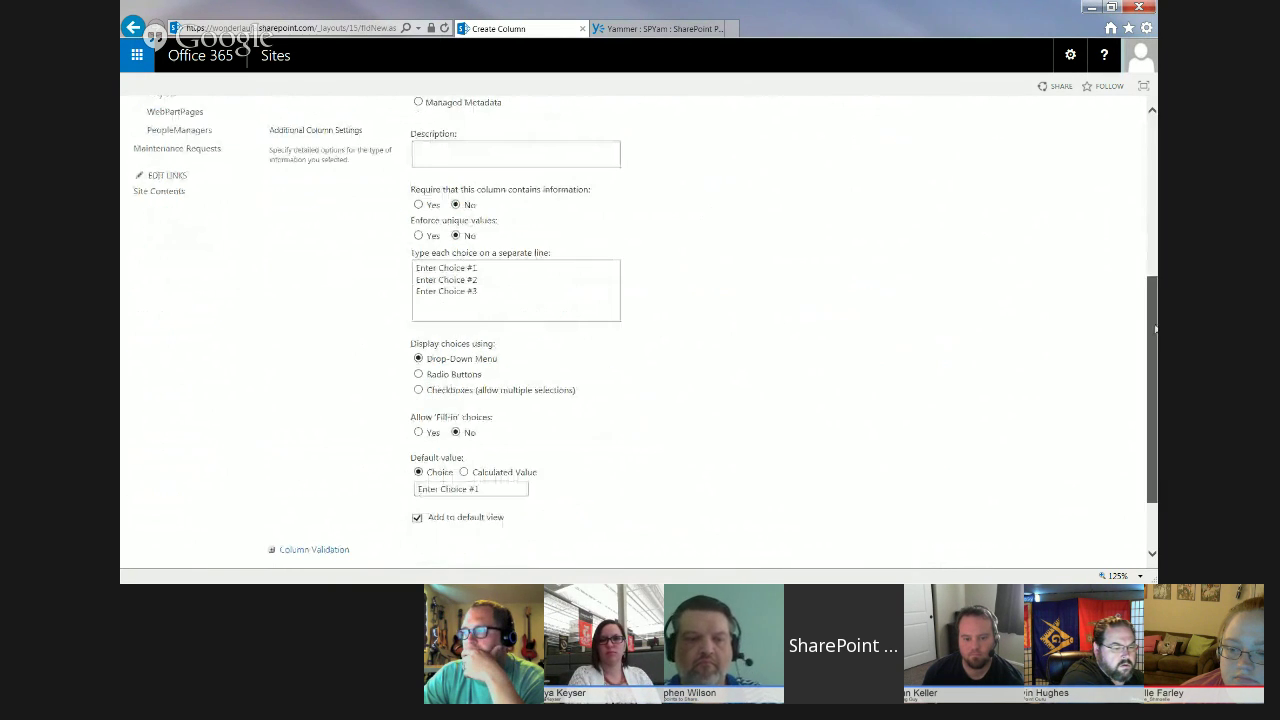
left_click(508, 271)
key("ctrl+a")
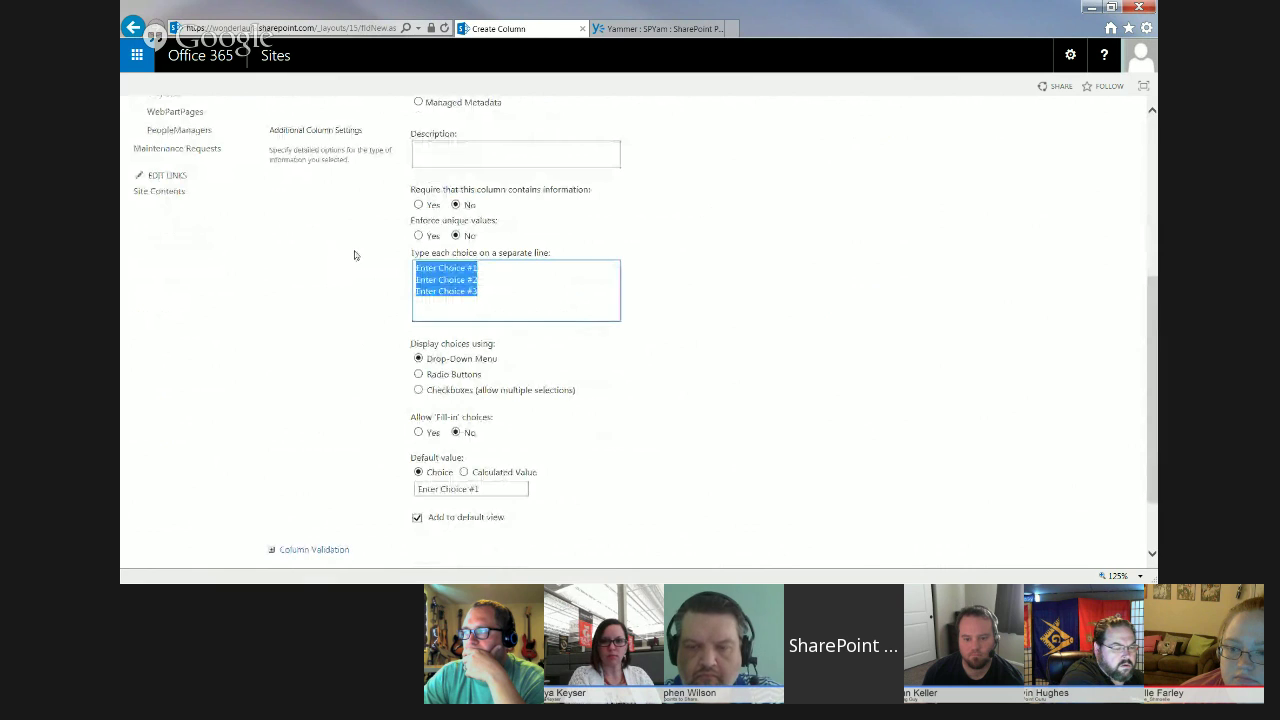
type("Payables")
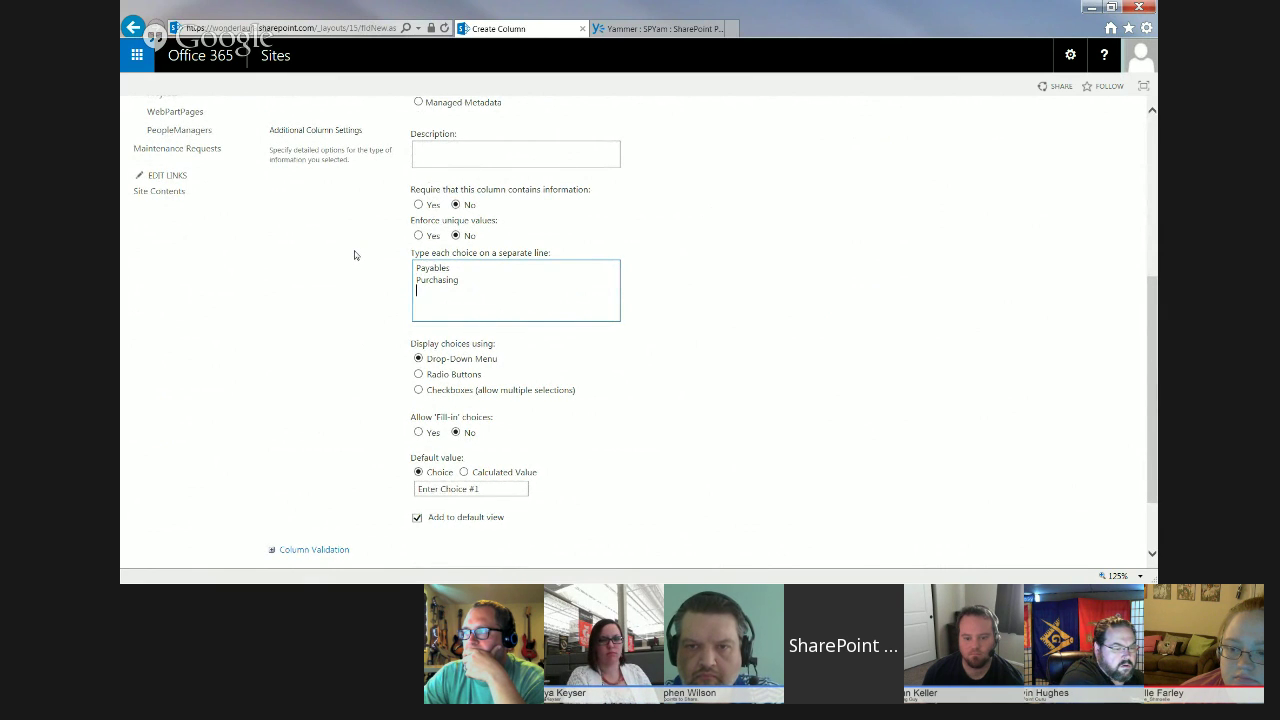
type("ntory")
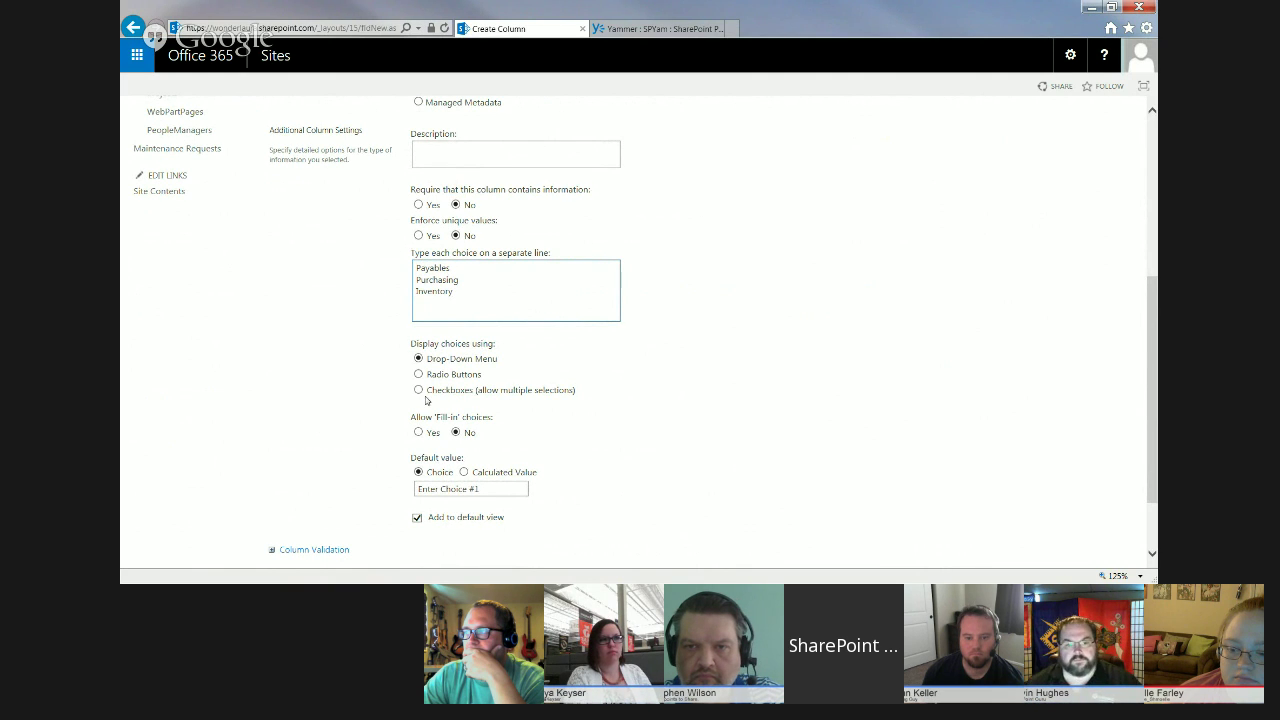
Clear the default value of the Data Source column and create the column
left_click(463, 489)
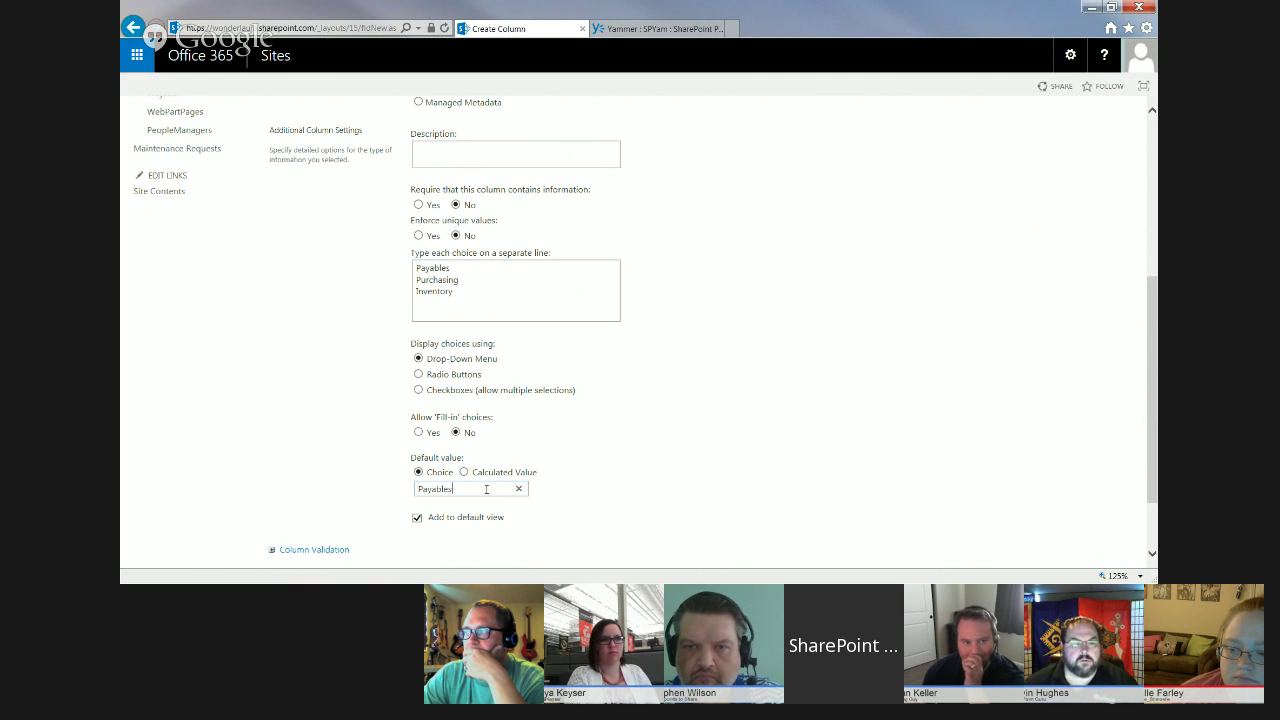
left_click_drag(460, 489, 394, 490)
key("BackSpace")
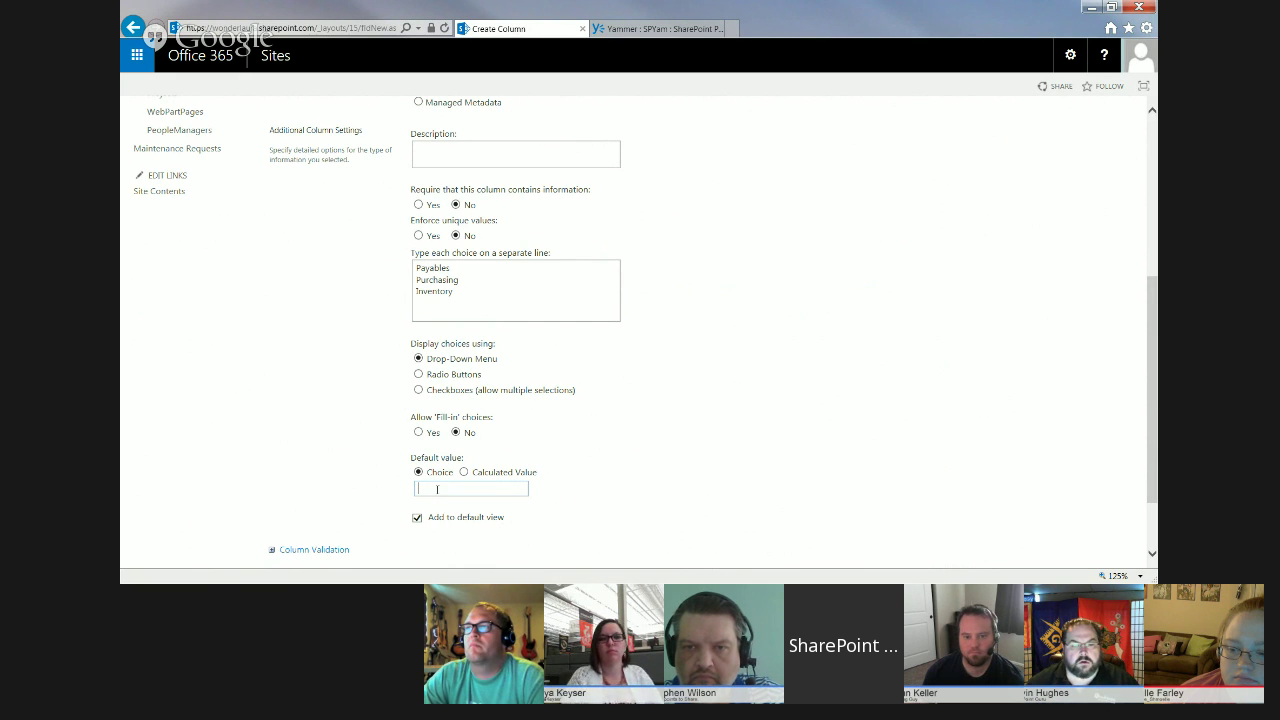
left_click_drag(1151, 378, 1148, 418)
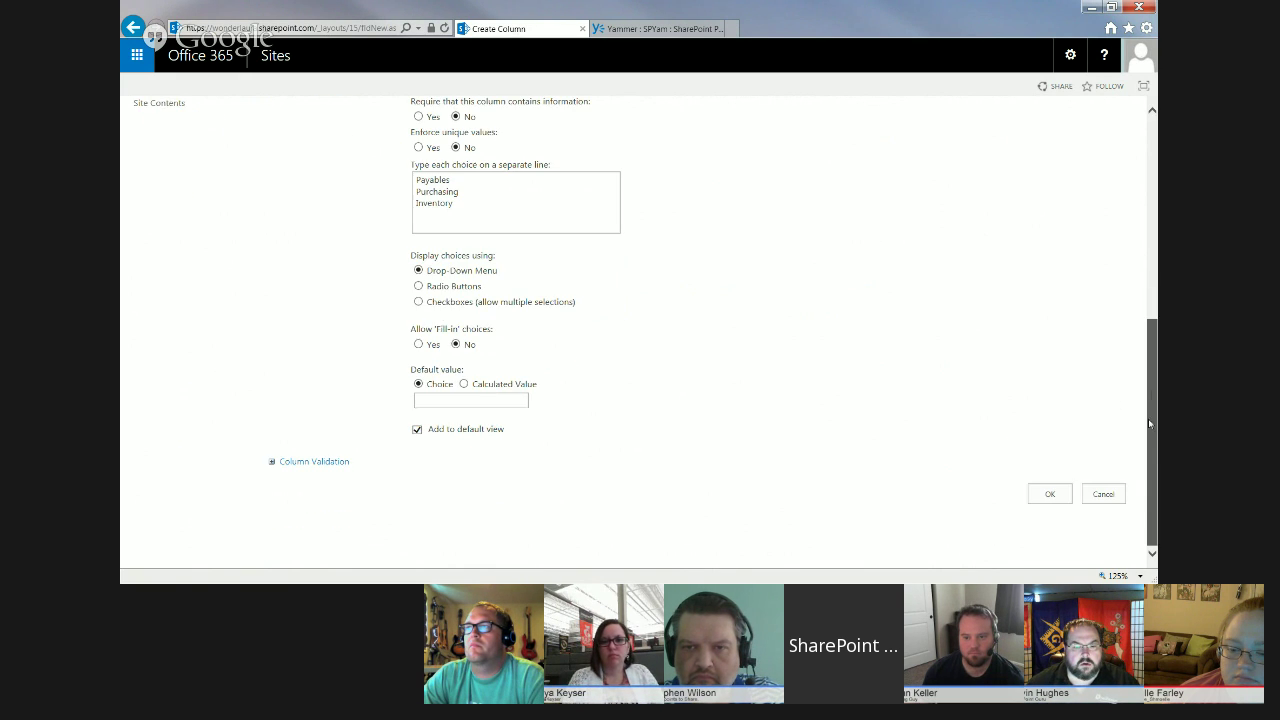
left_click(1049, 494)
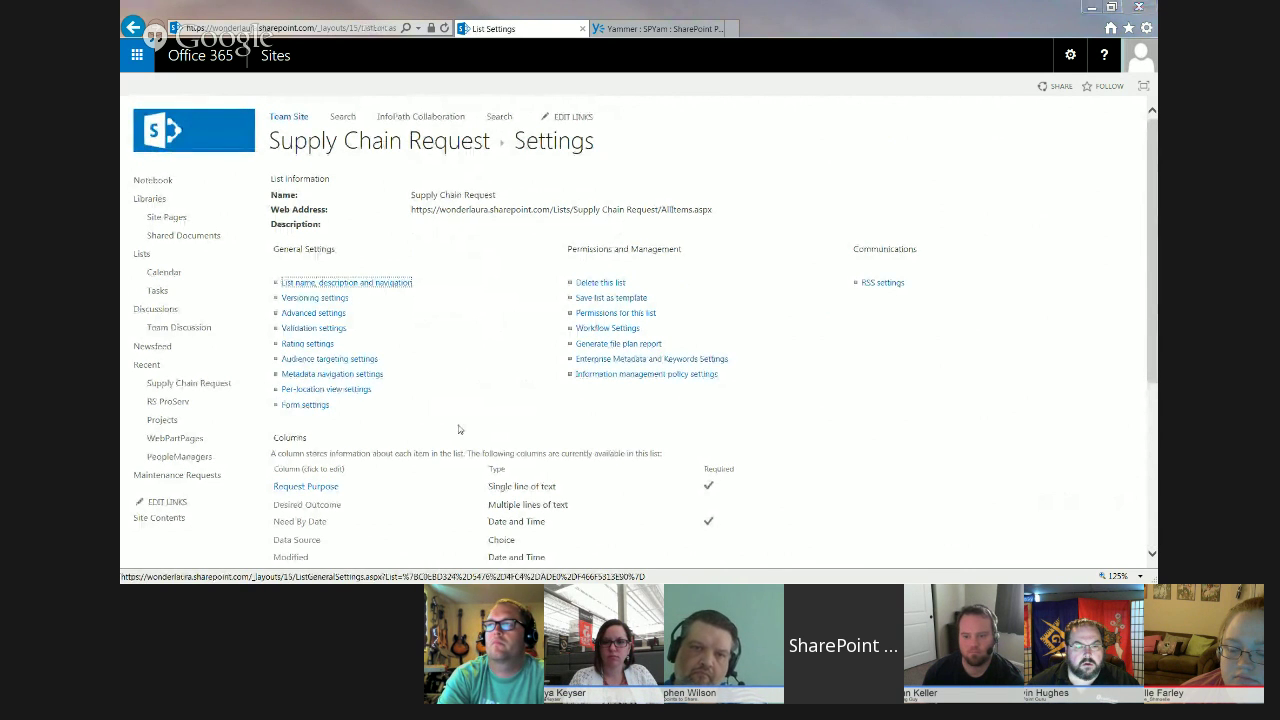
Start a Choice column named Format of Output with the description "What kind of file would you like?"
scroll(458, 429, "down", 3)
left_click(303, 348)
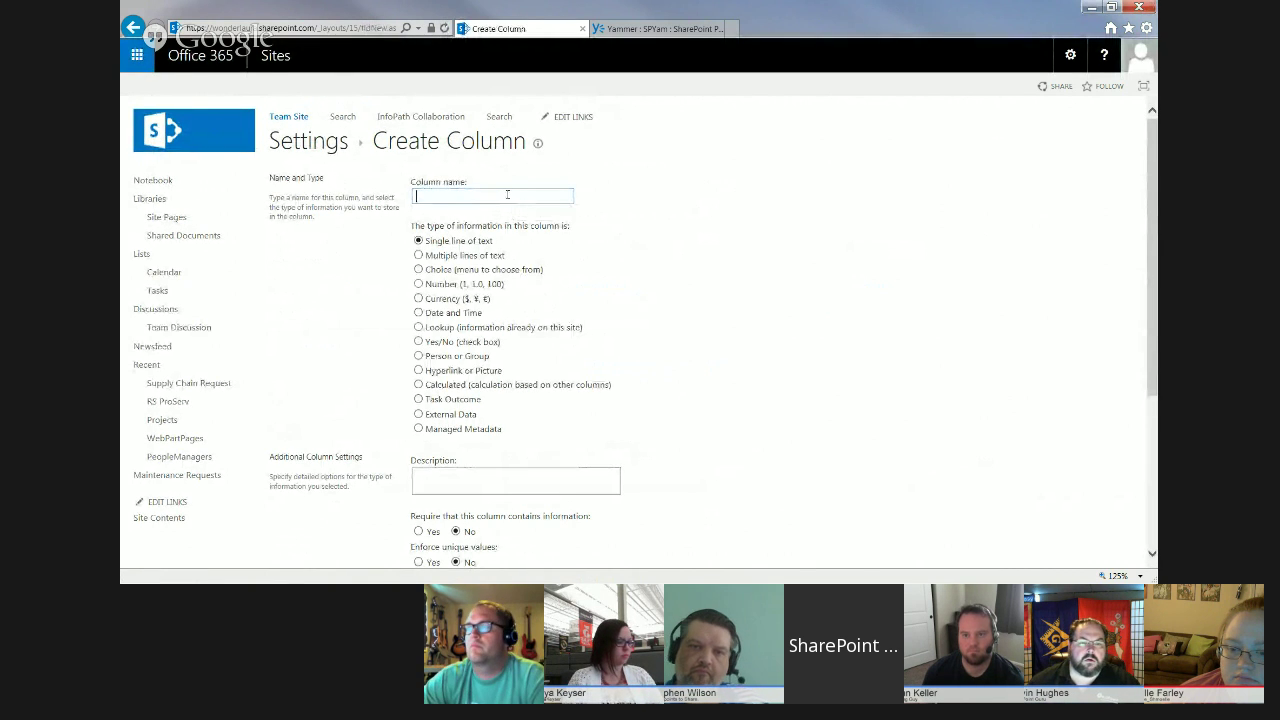
type("Format of O")
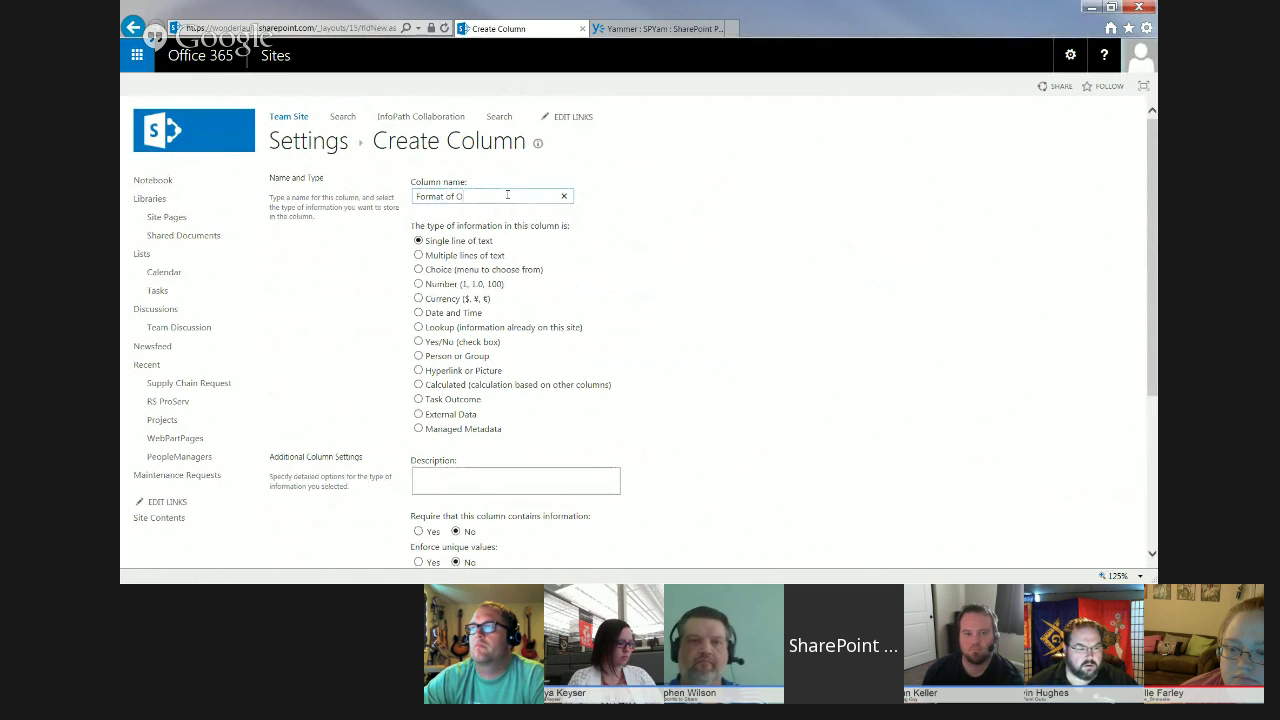
type("utput")
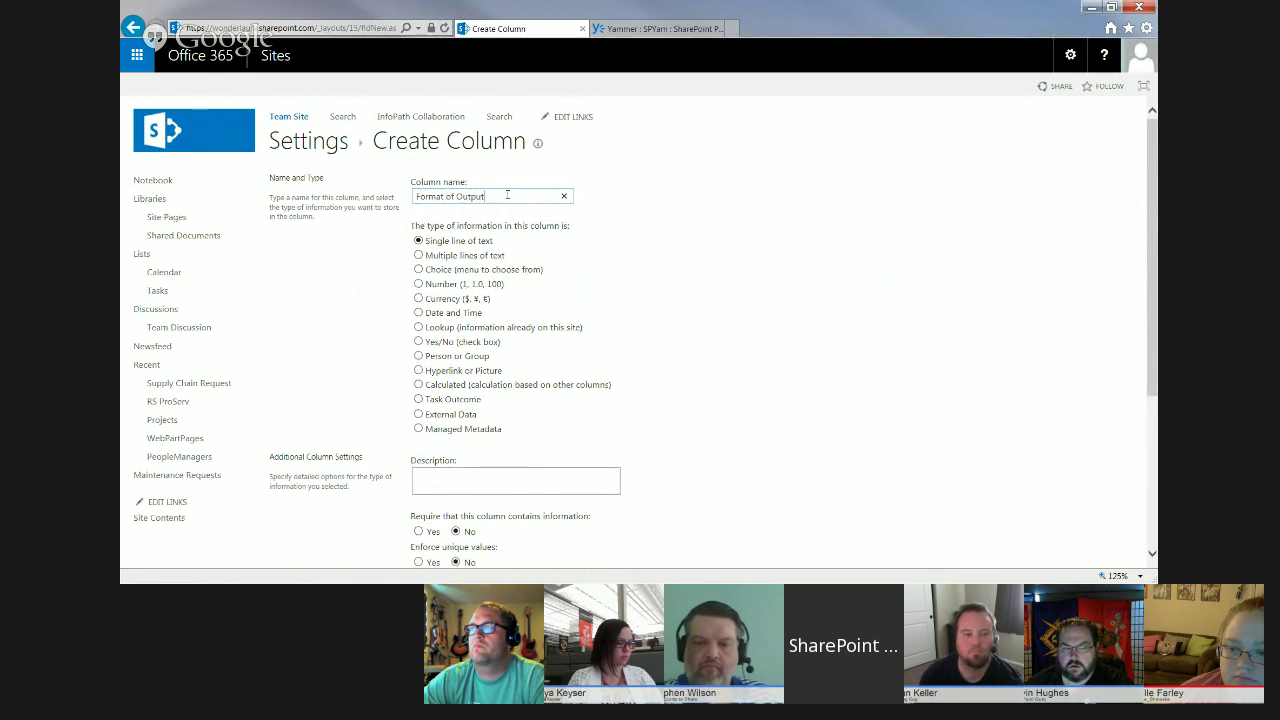
left_click(419, 269)
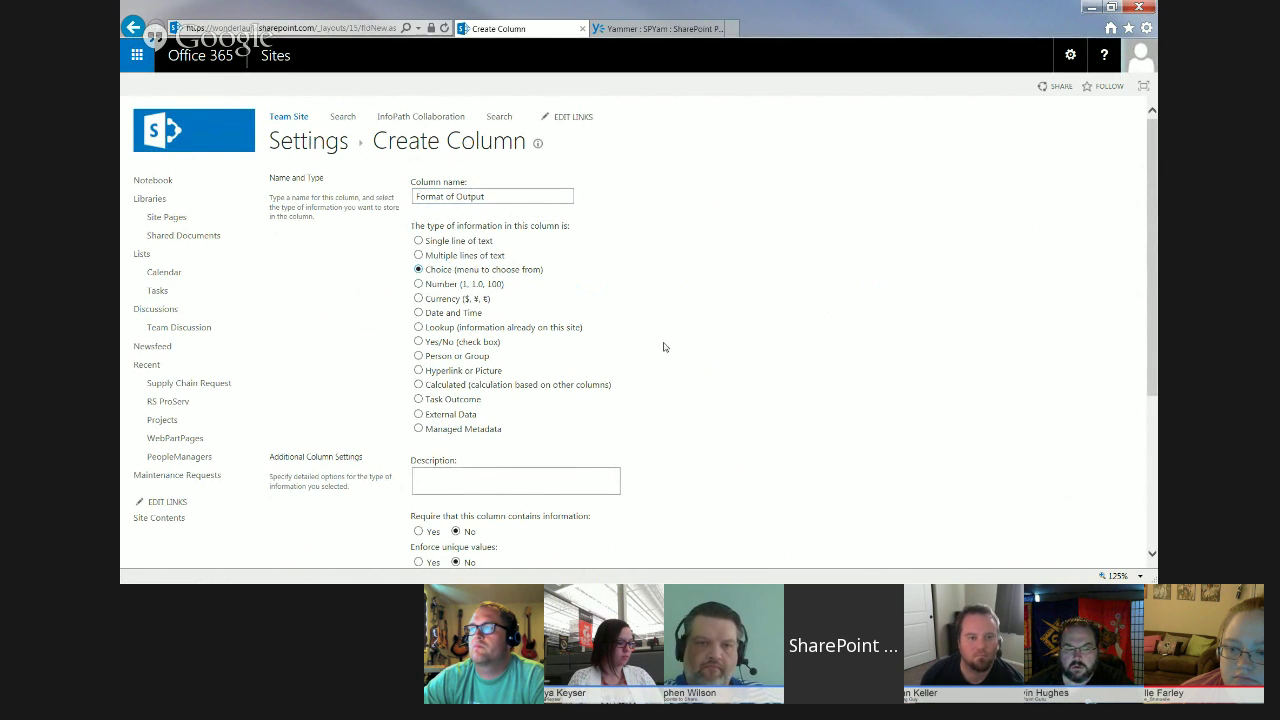
scroll(640, 350, "down", 3)
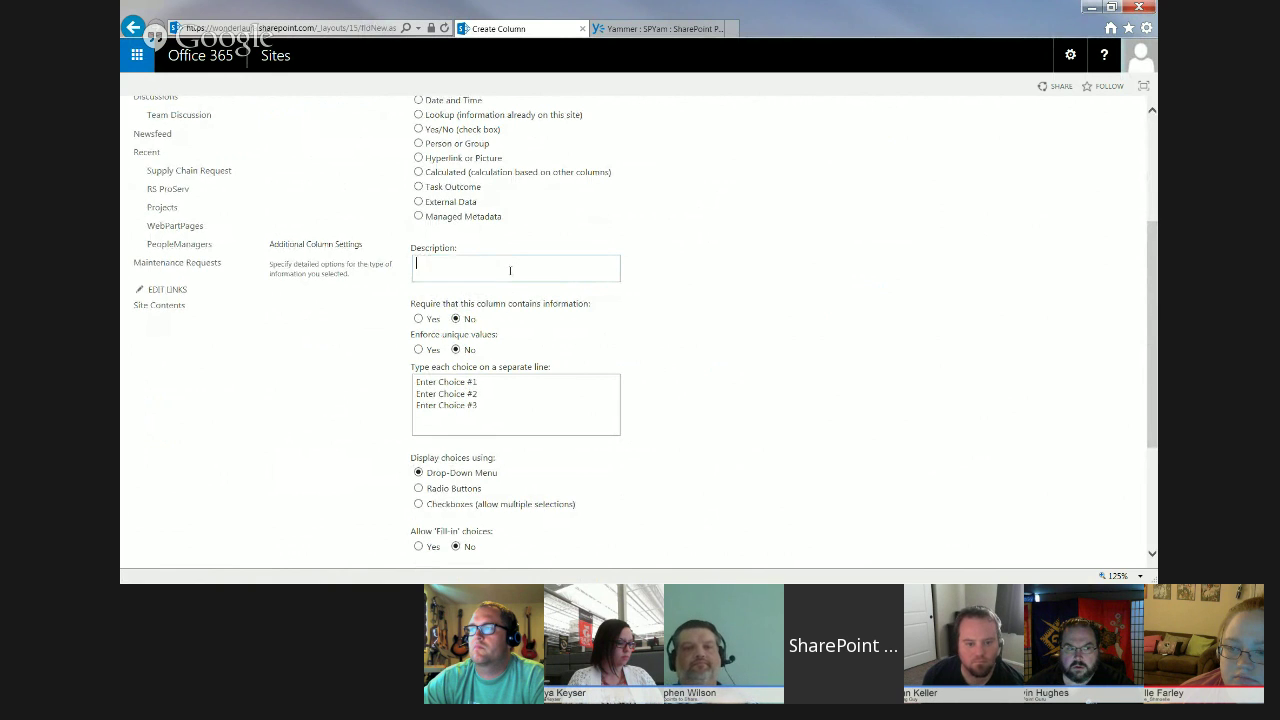
type("What kin")
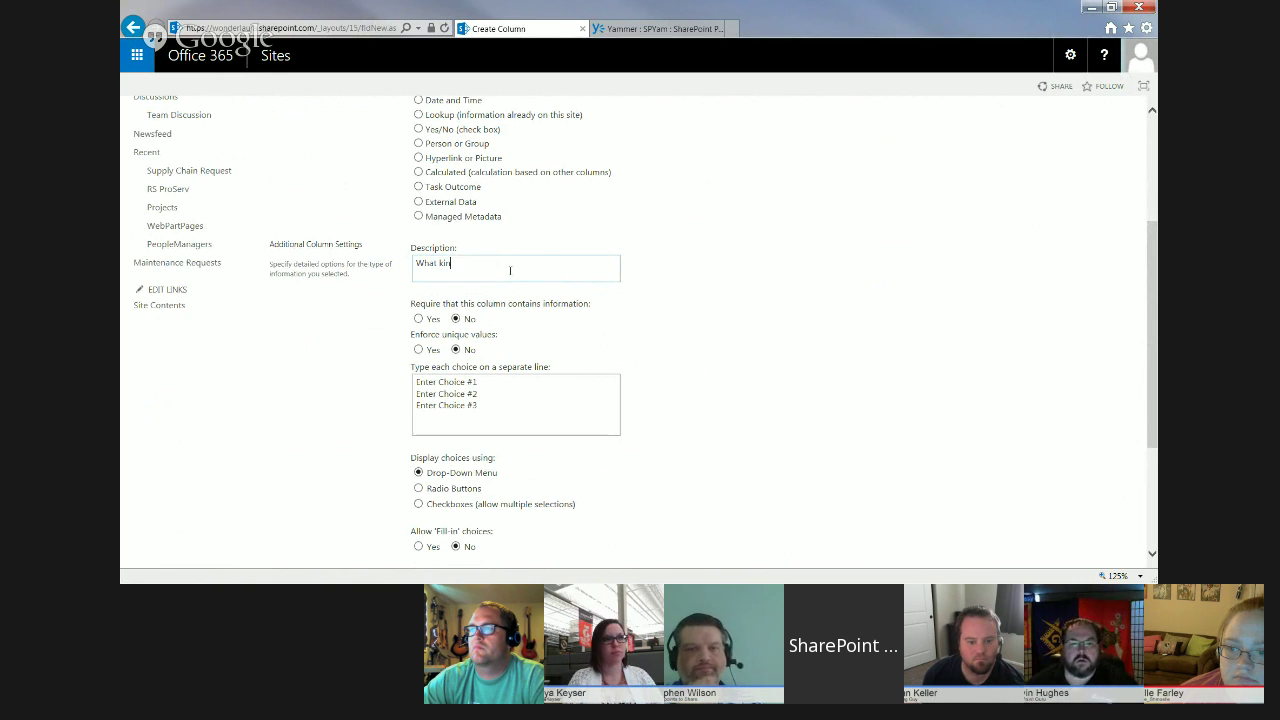
type("d of file would you like?")
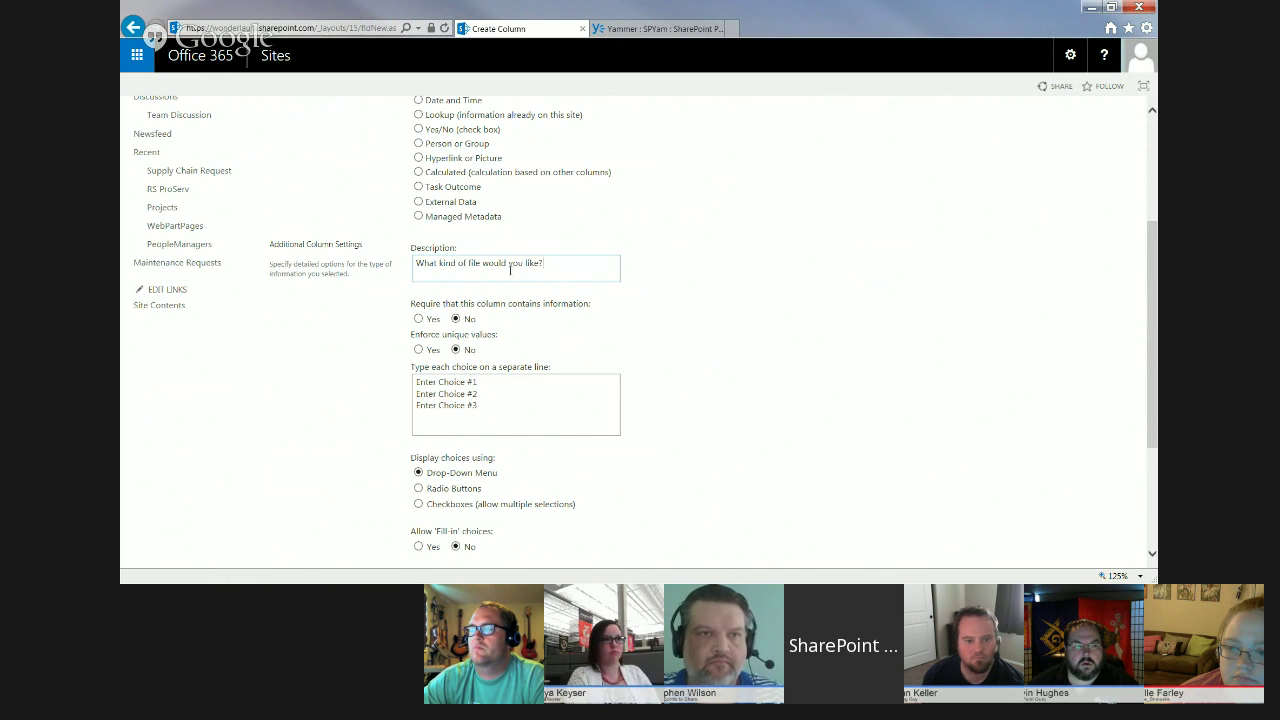
Give the Format of Output column the choices Chart, Excel and PowerPoint, displayed as radio buttons
left_click(503, 394)
left_click_drag(486, 412, 370, 356)
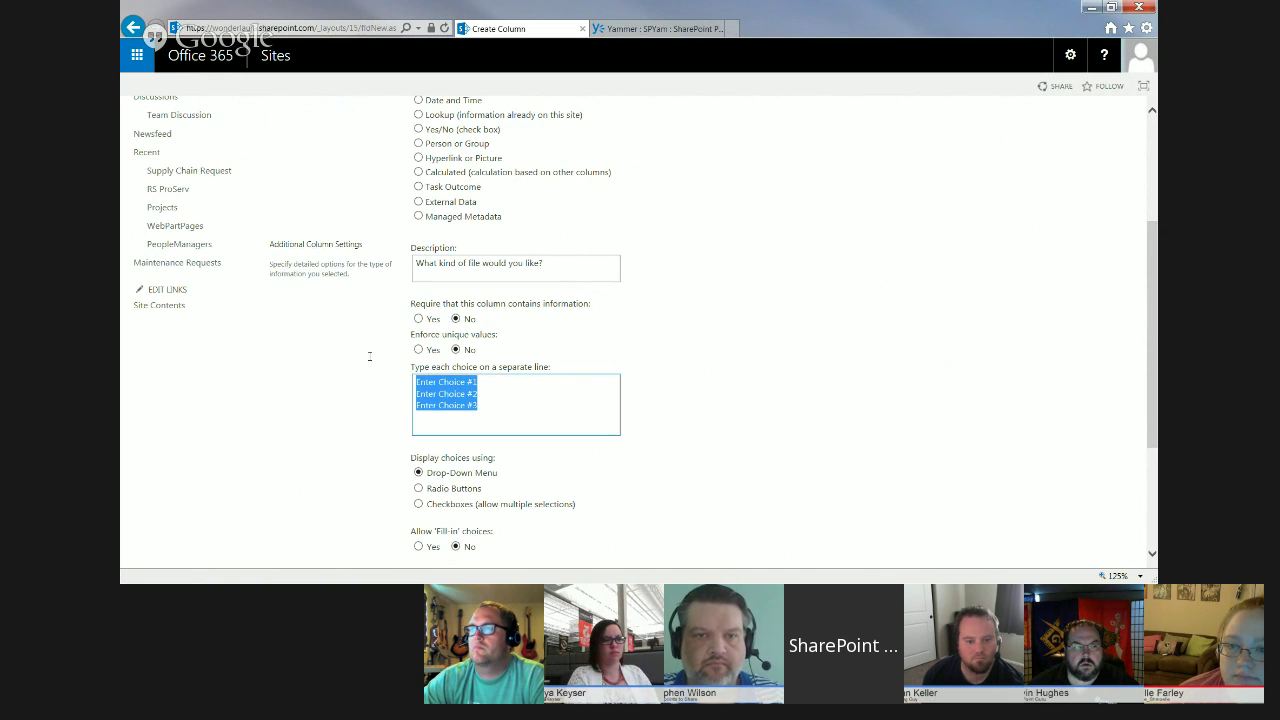
left_click(437, 488)
left_click_drag(476, 423, 395, 369)
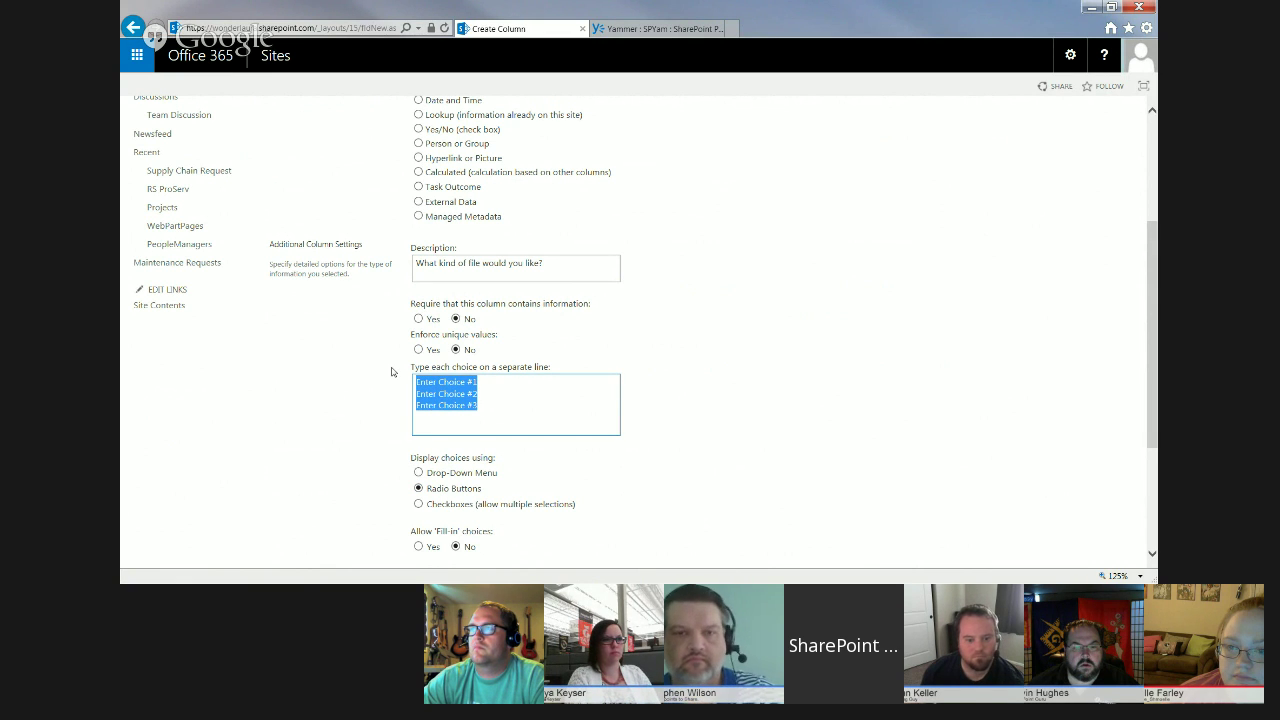
type("C")
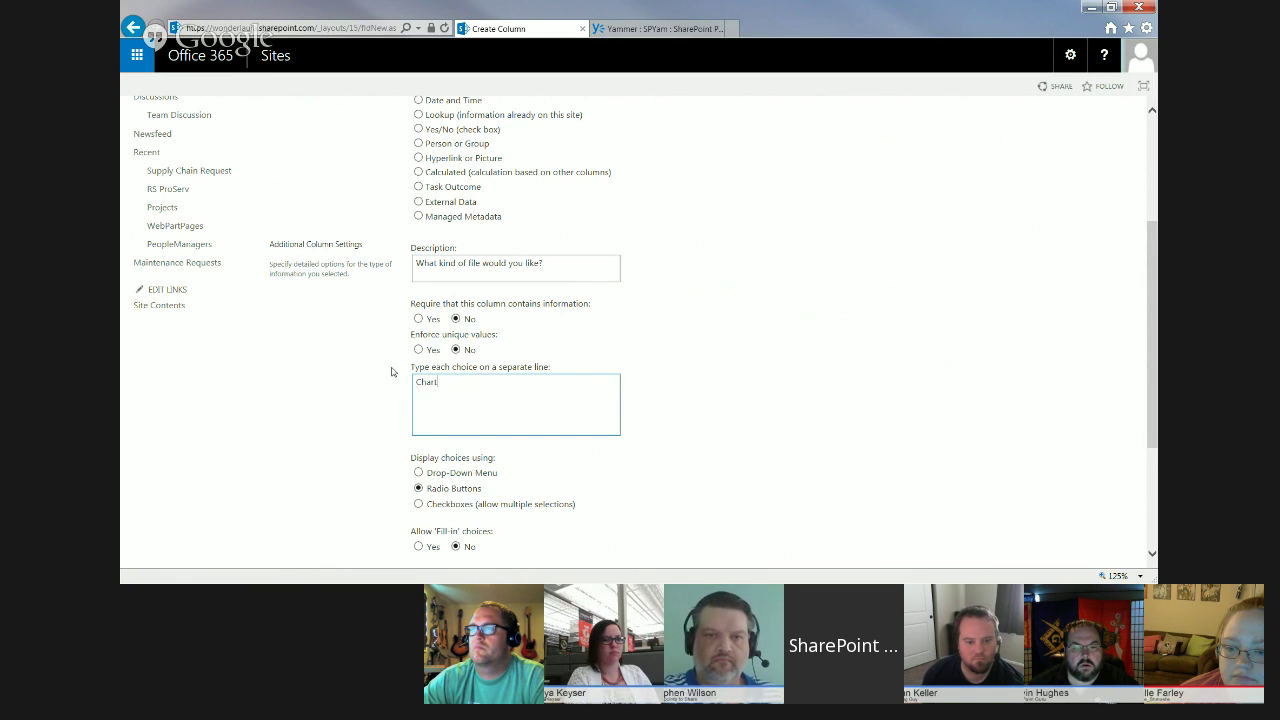
type("hart")
key("Return")
type("Excel")
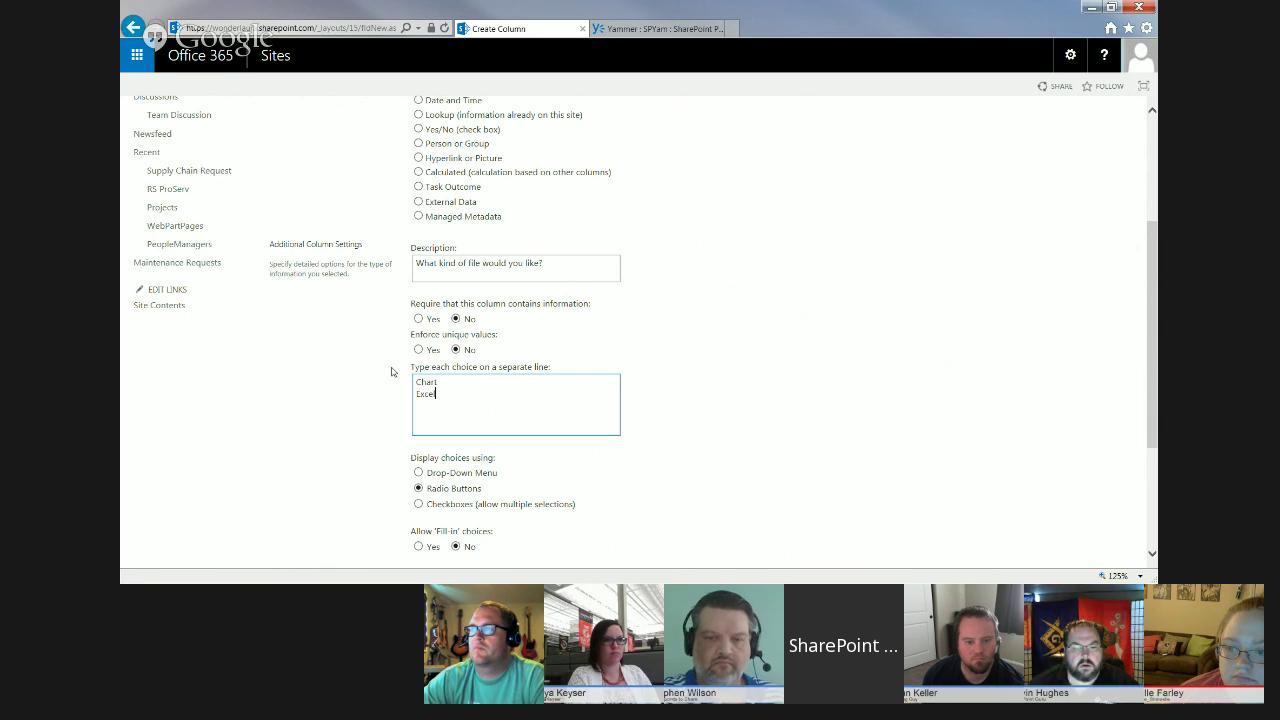
key("Return")
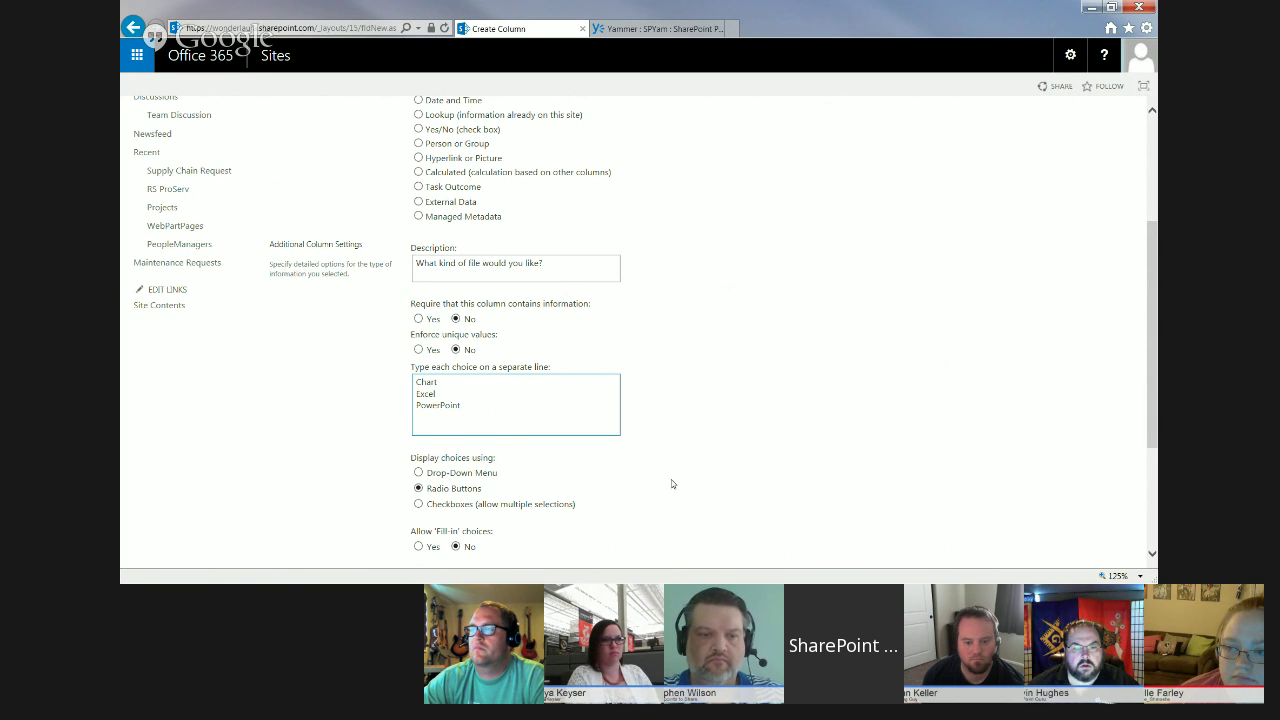
Clear the default value of the Format of Output column and create the column
scroll(672, 484, "down", 1)
left_click(482, 527)
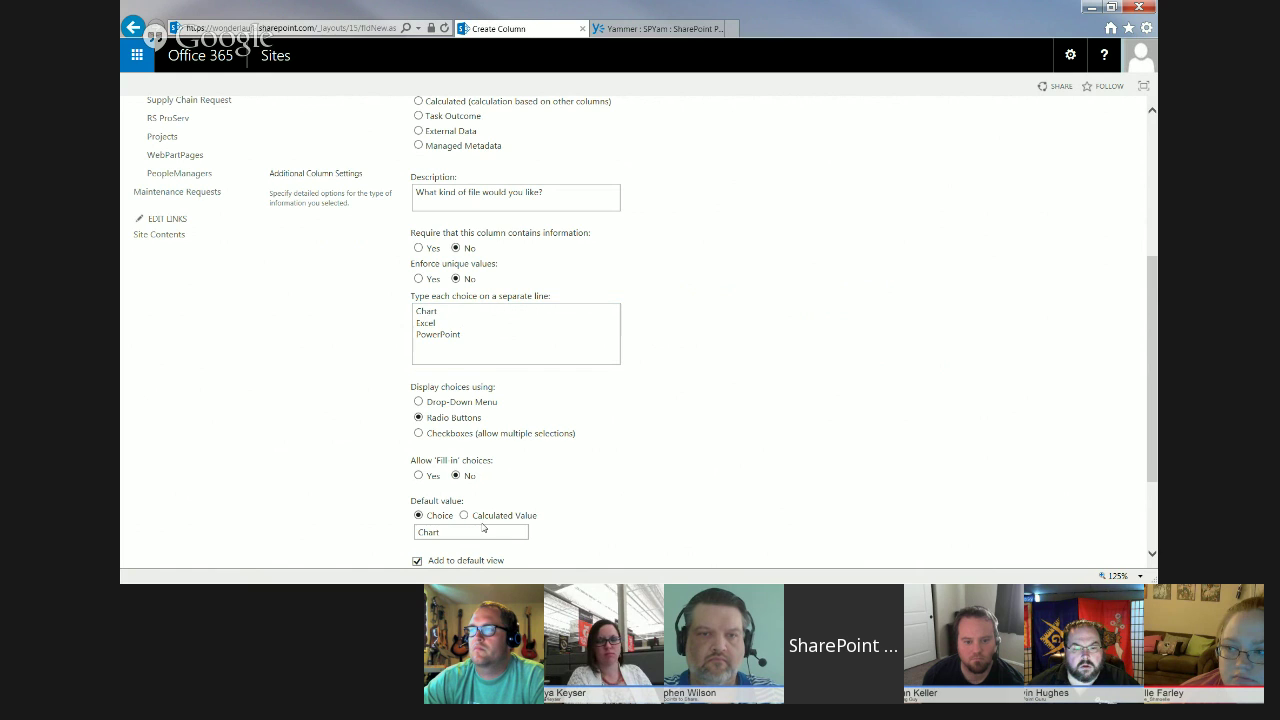
left_click_drag(471, 533, 340, 534)
key("BackSpace")
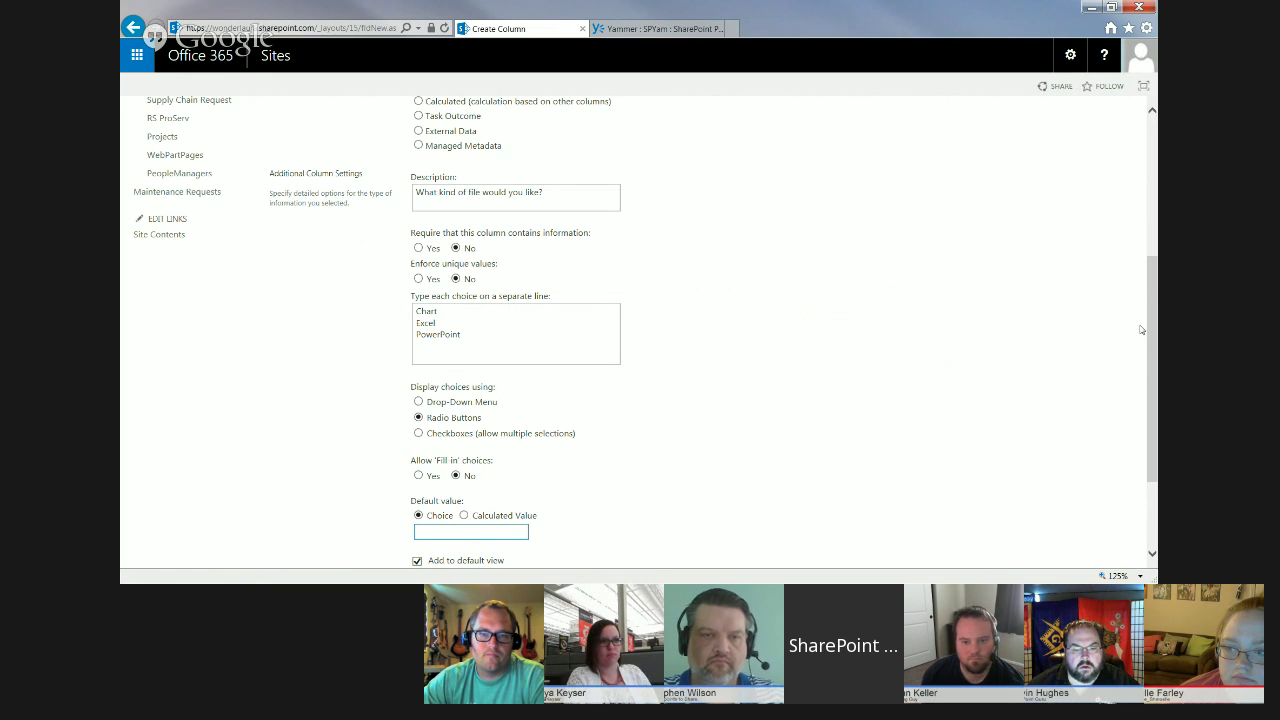
left_click_drag(1152, 331, 1139, 429)
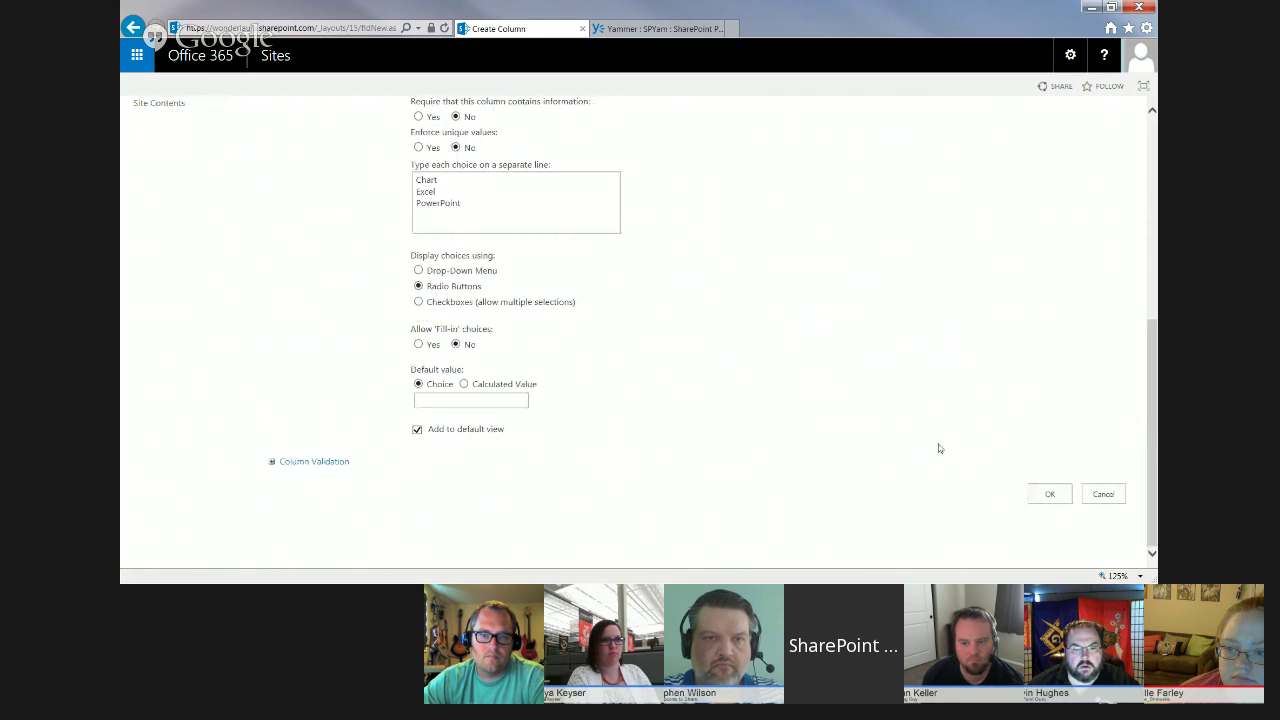
left_click(1052, 495)
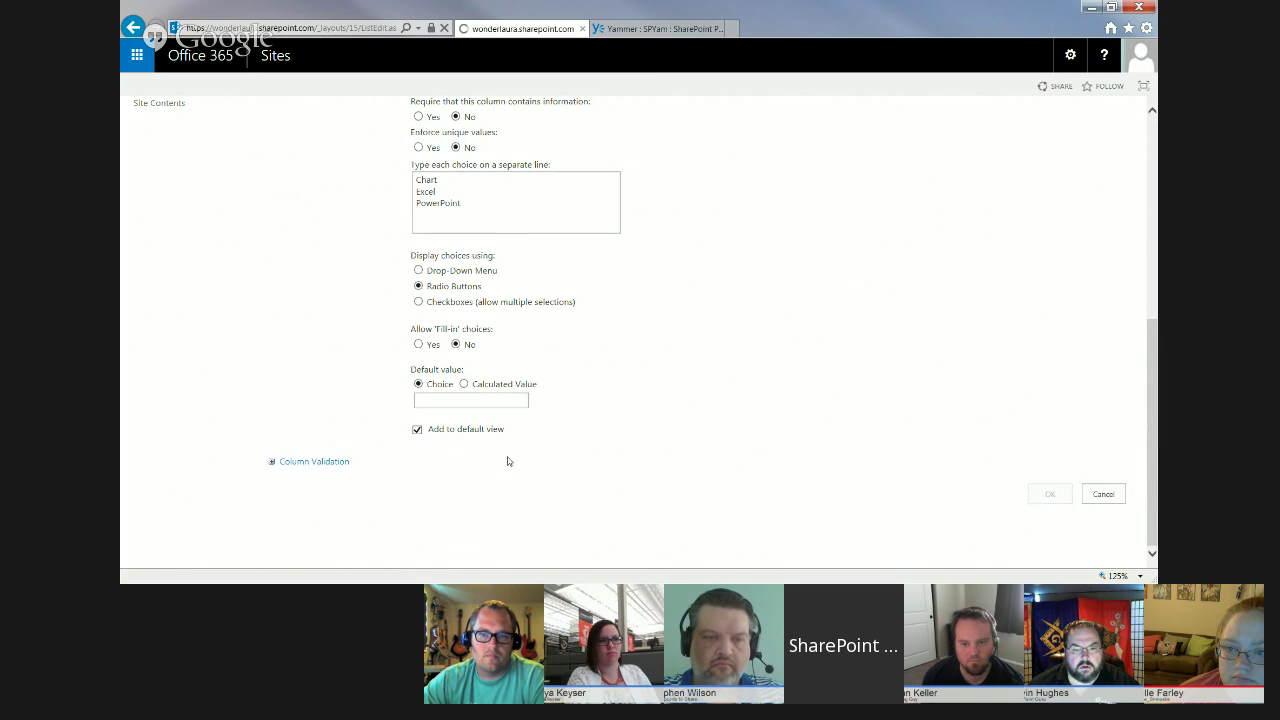
Edit the Data Source column to allow fill-in choices and save the change
scroll(223, 486, "down", 2)
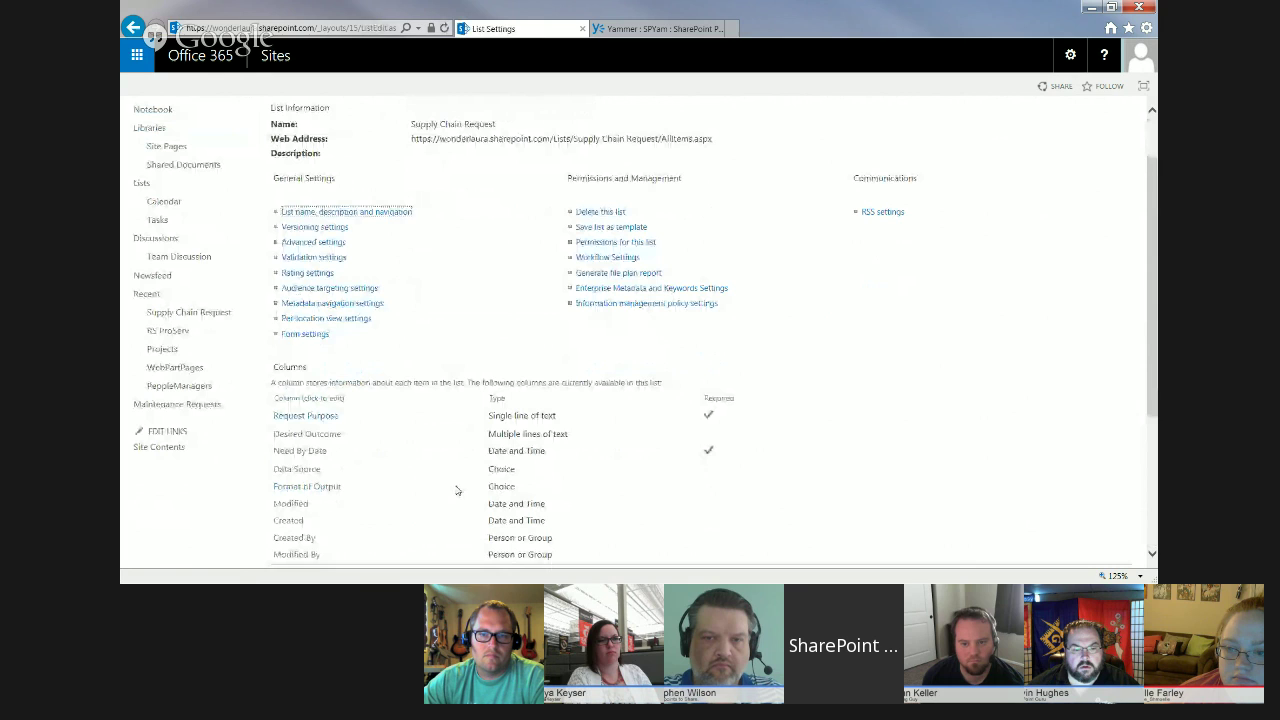
left_click(289, 470)
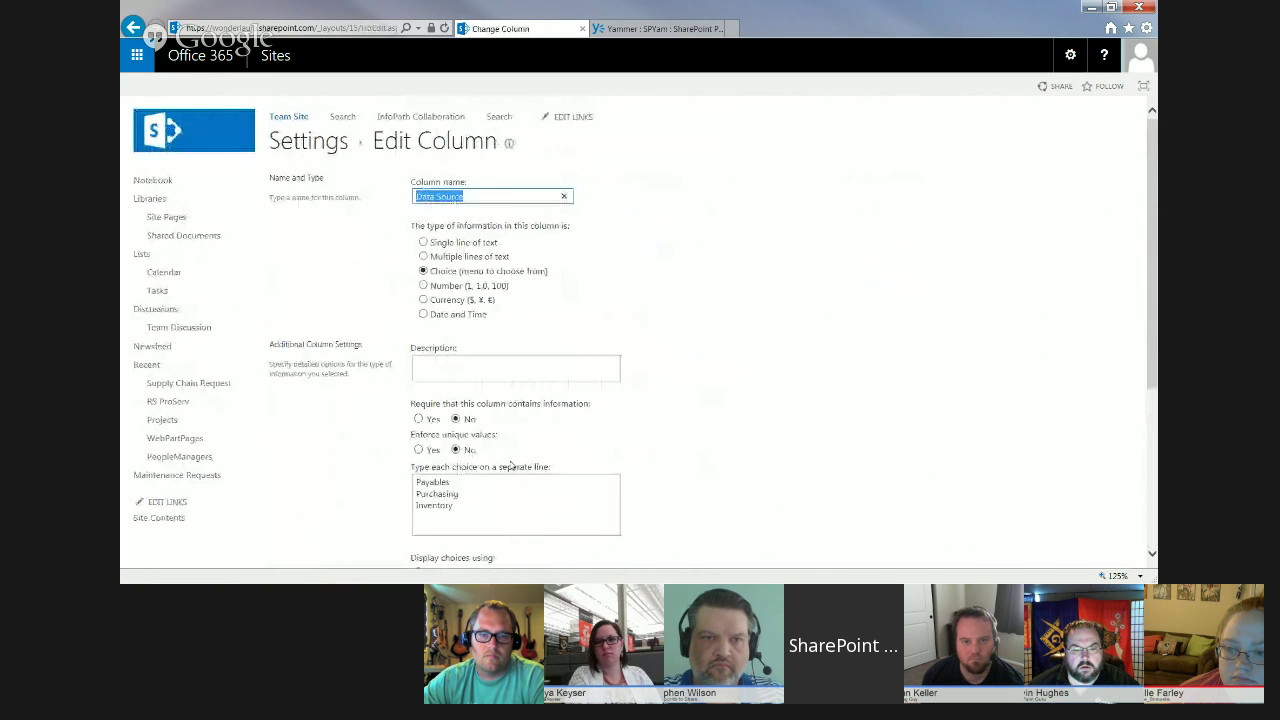
scroll(510, 465, "down", 2)
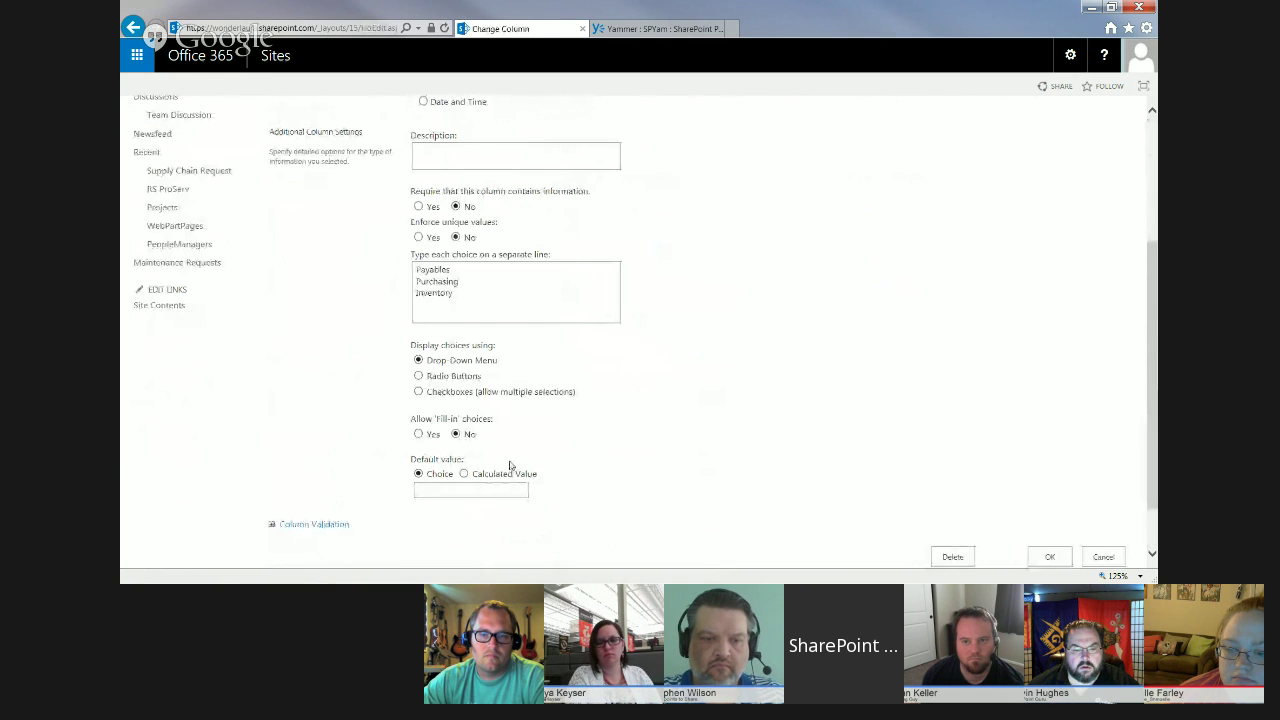
left_click(418, 434)
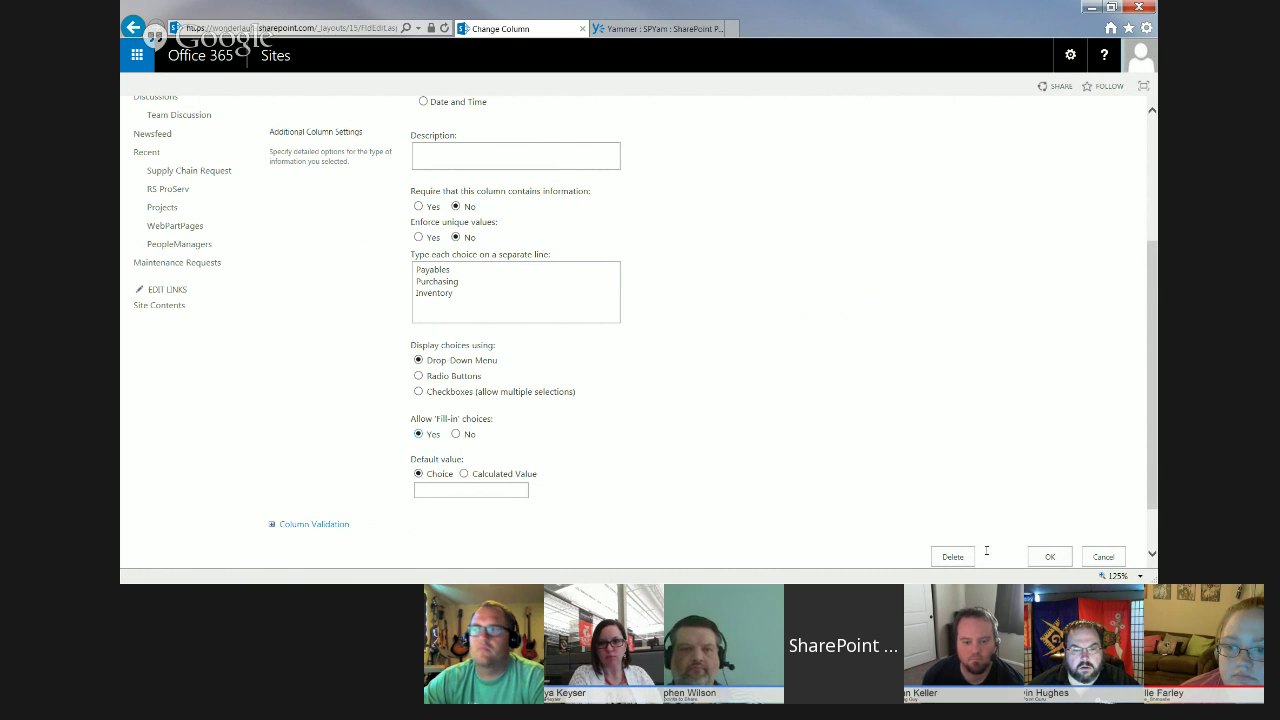
left_click(1050, 556)
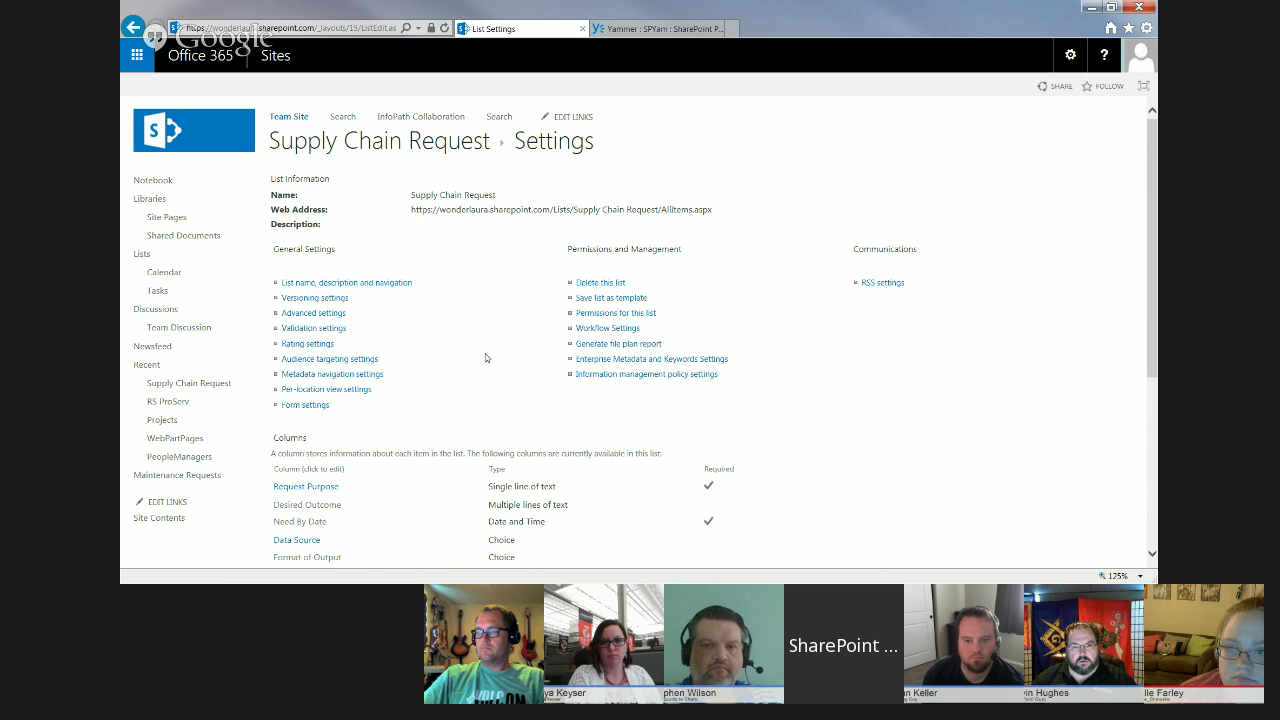
Disable attachments in the Supply Chain Request list's advanced settings, save the settings and accept the deletion of existing attachments
left_click(336, 314)
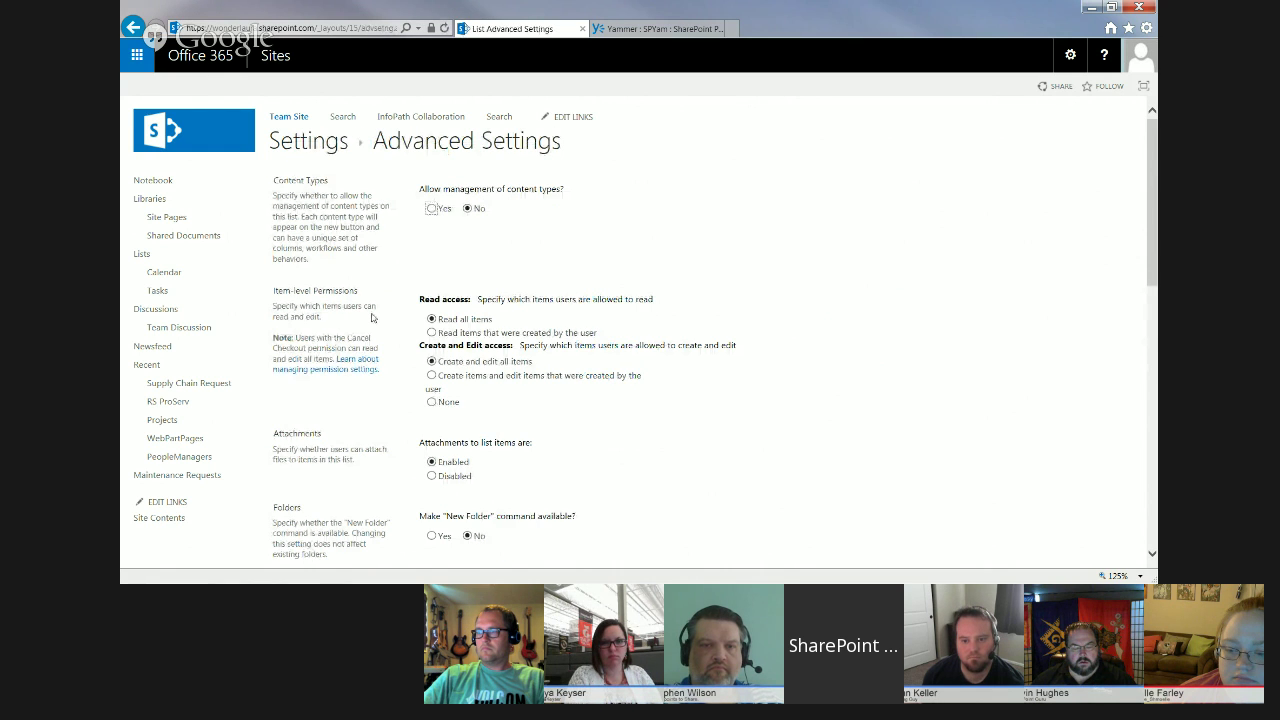
scroll(372, 317, "down", 3)
left_click(432, 335)
scroll(432, 335, "down", 10)
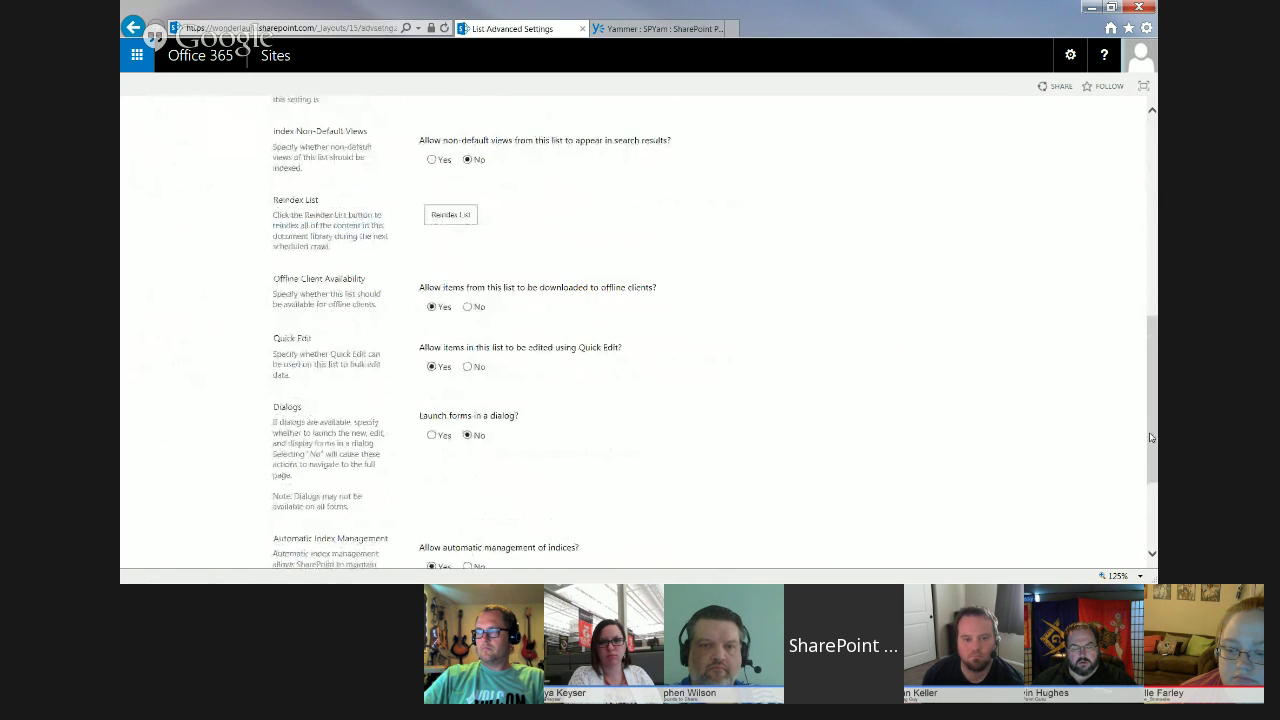
left_click(580, 506)
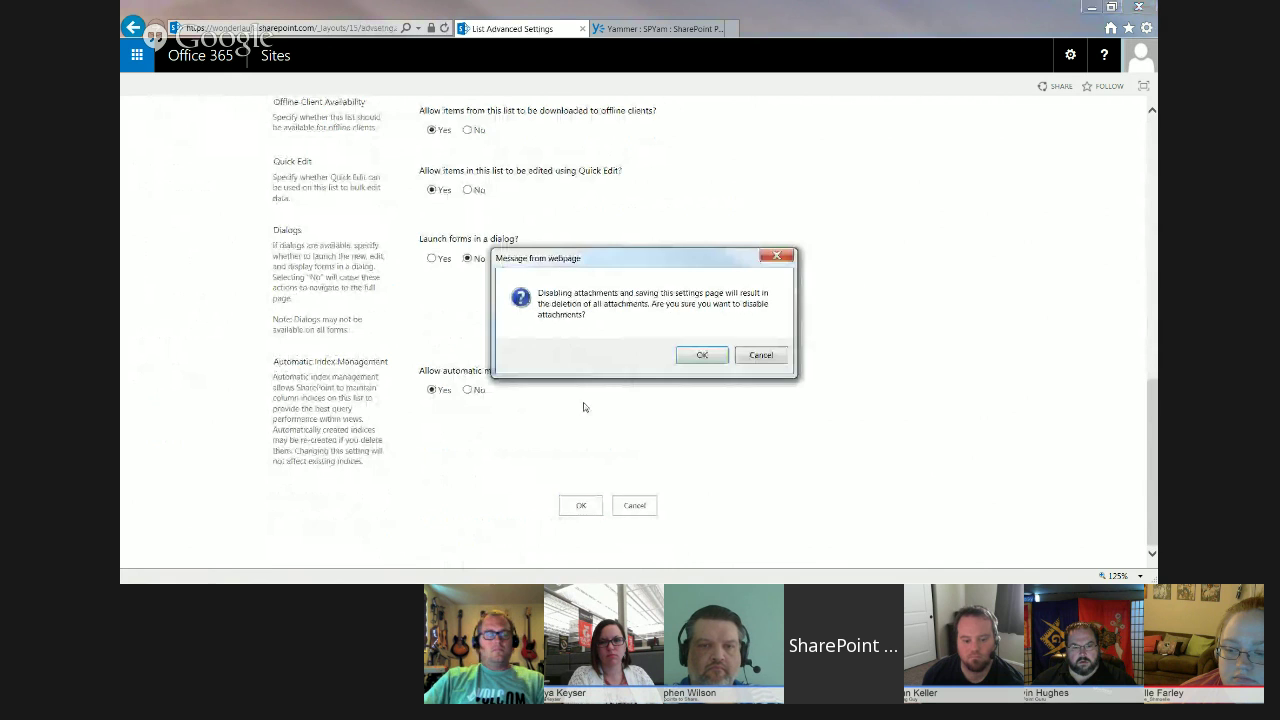
left_click(694, 355)
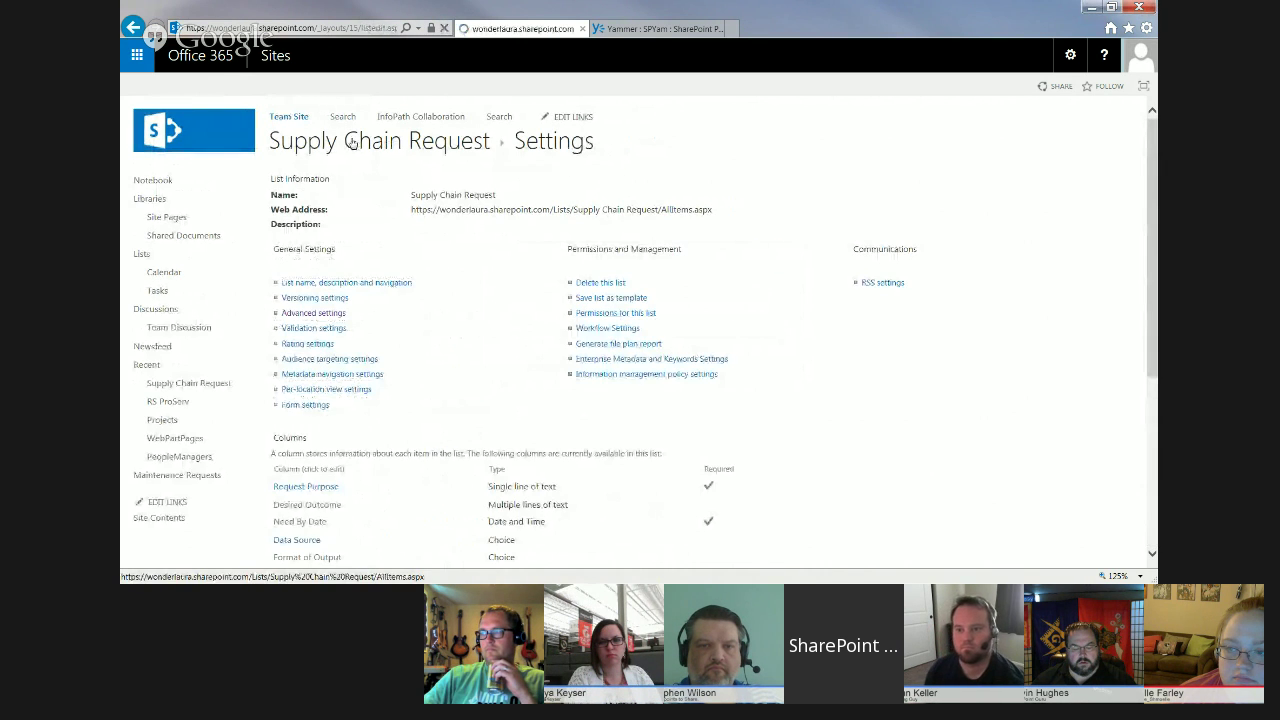
Start a new Supply Chain Request item with the purpose "Stuff Test 1" and the desired outcome "blah blah"
left_click(352, 143)
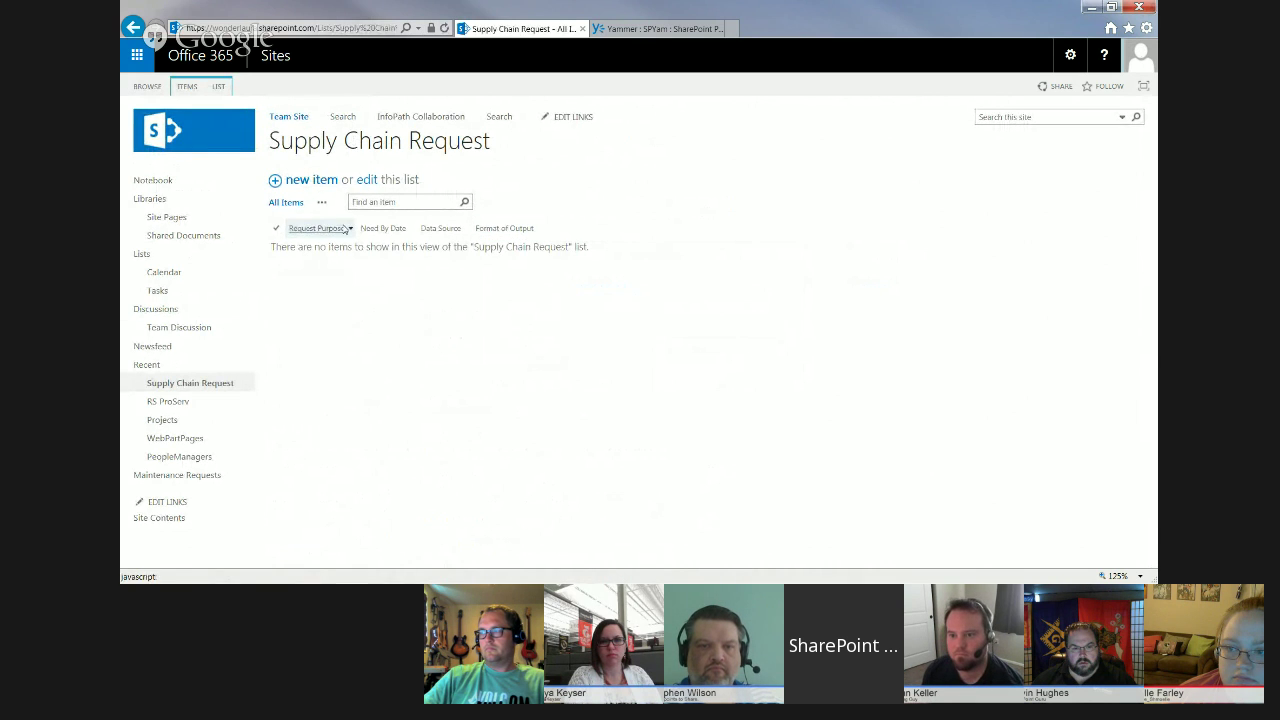
left_click(319, 181)
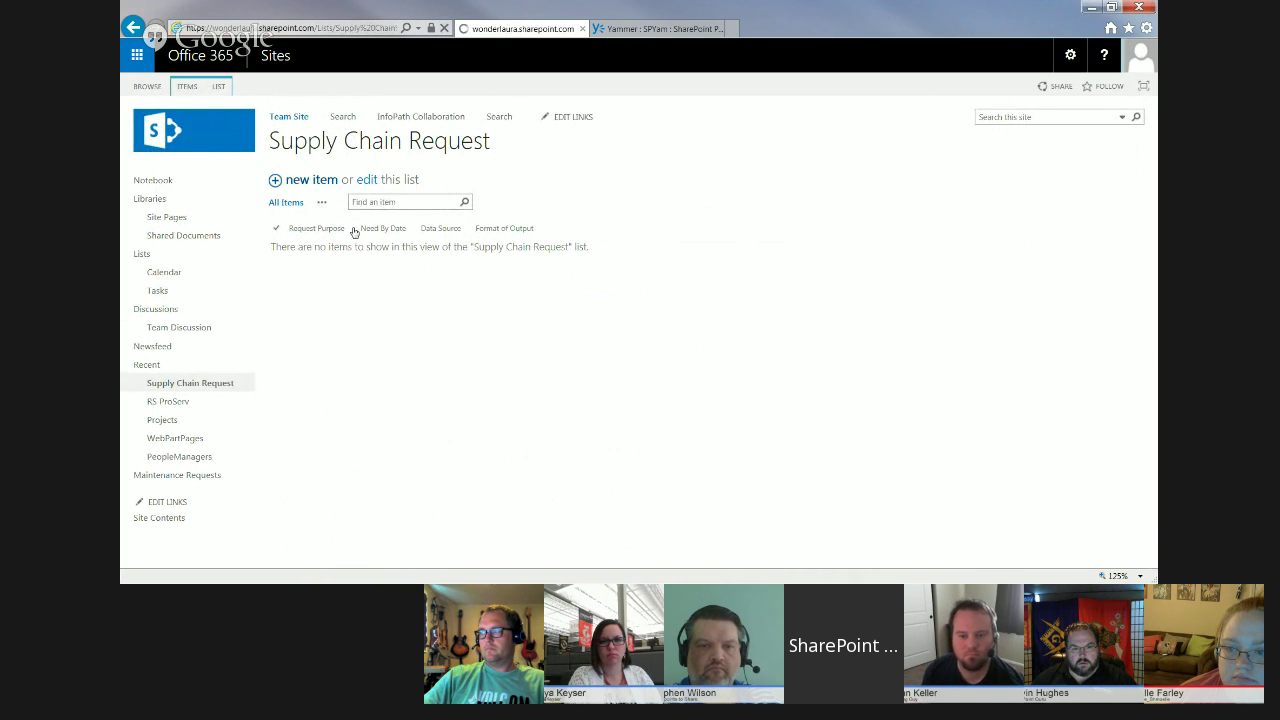
left_click(391, 191)
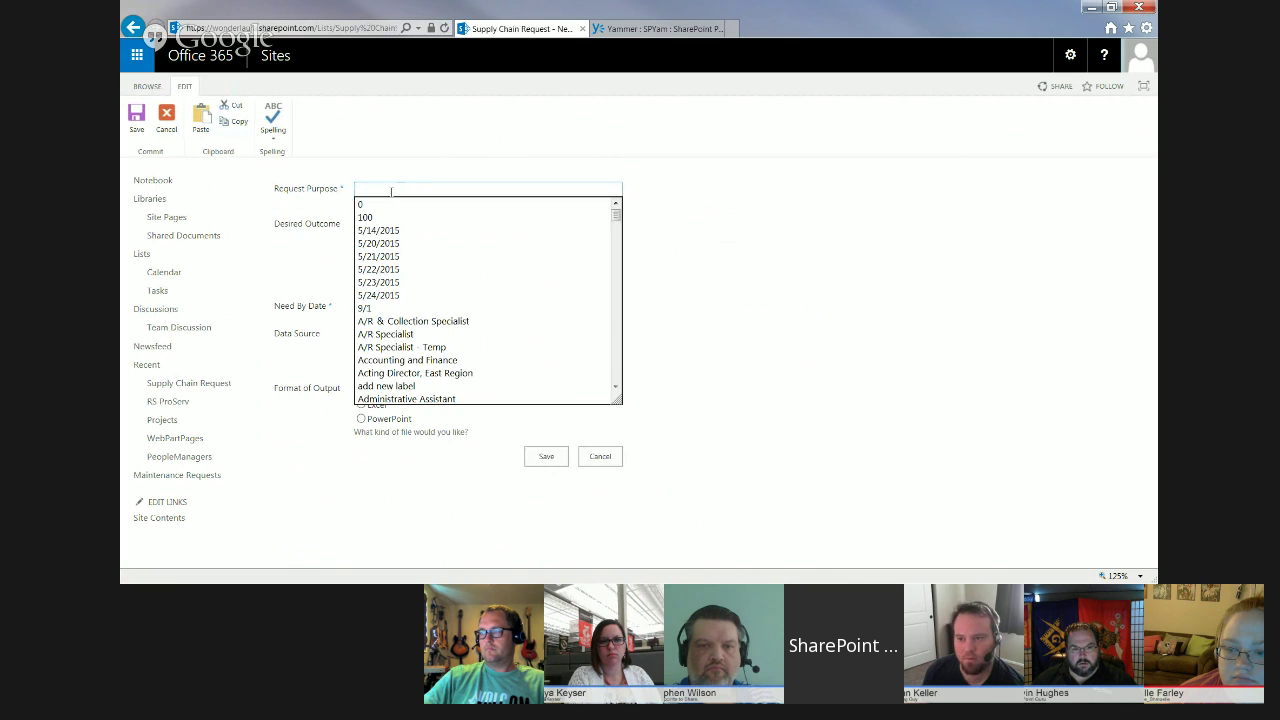
type("Stu")
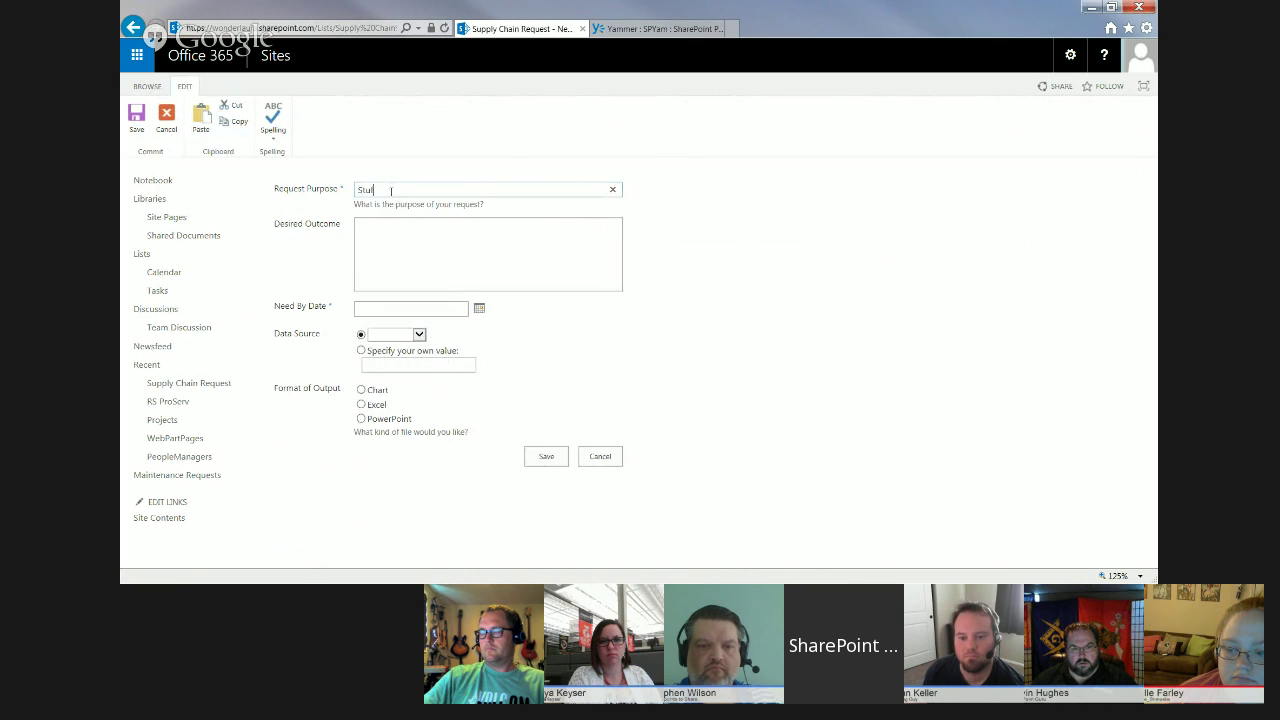
type("ff Test 1")
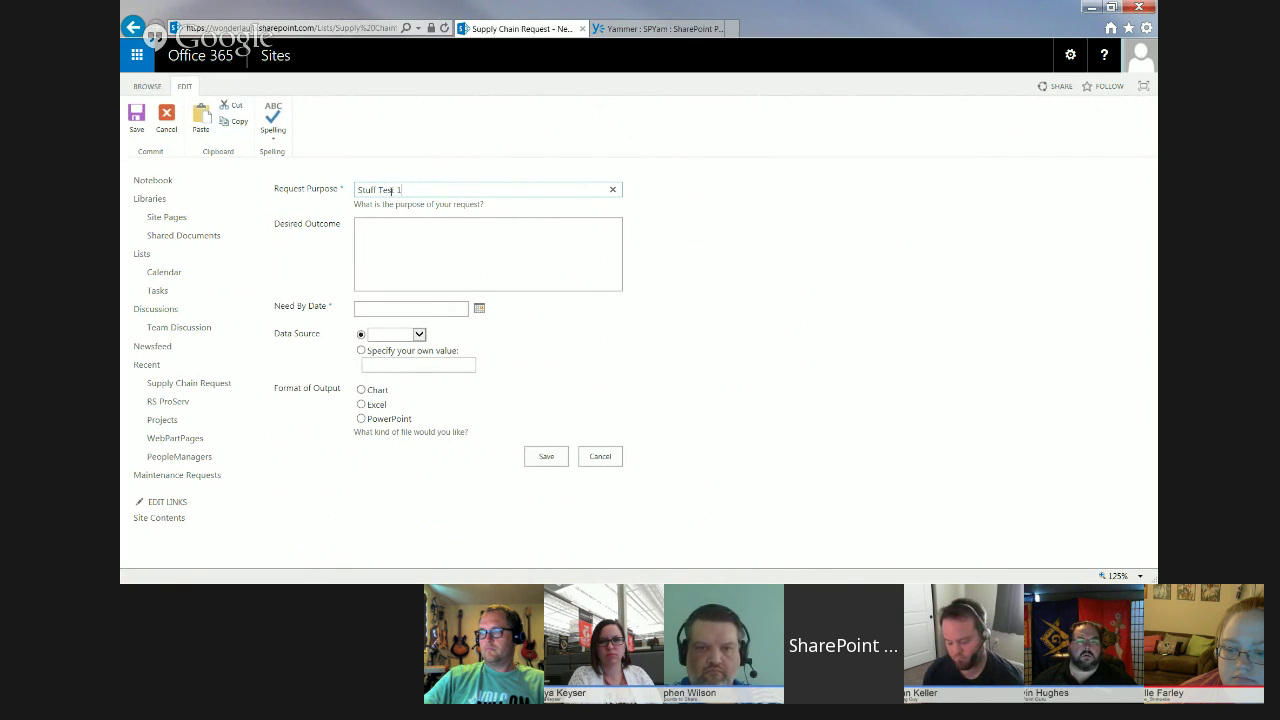
left_click(411, 267)
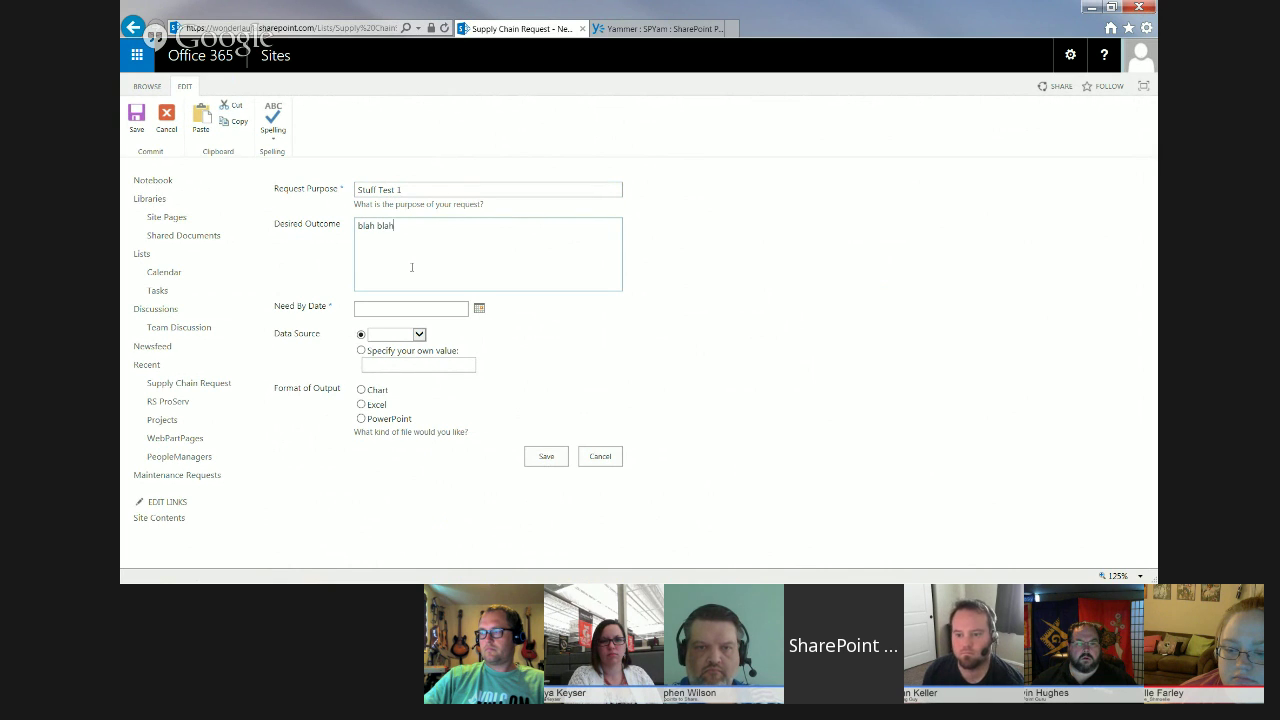
Set the need-by date to 5/29/2015, data source to Payables and output format to Excel, and save the item
left_click(479, 308)
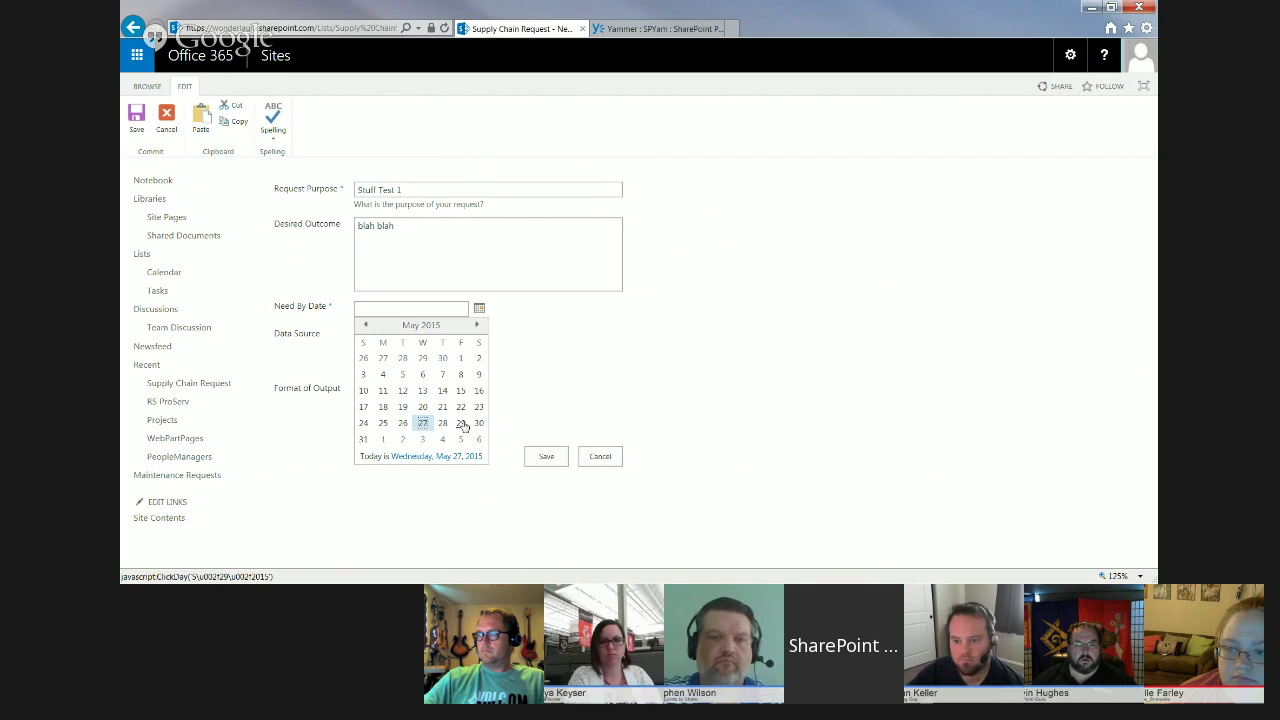
left_click(460, 422)
left_click(415, 335)
left_click(390, 344)
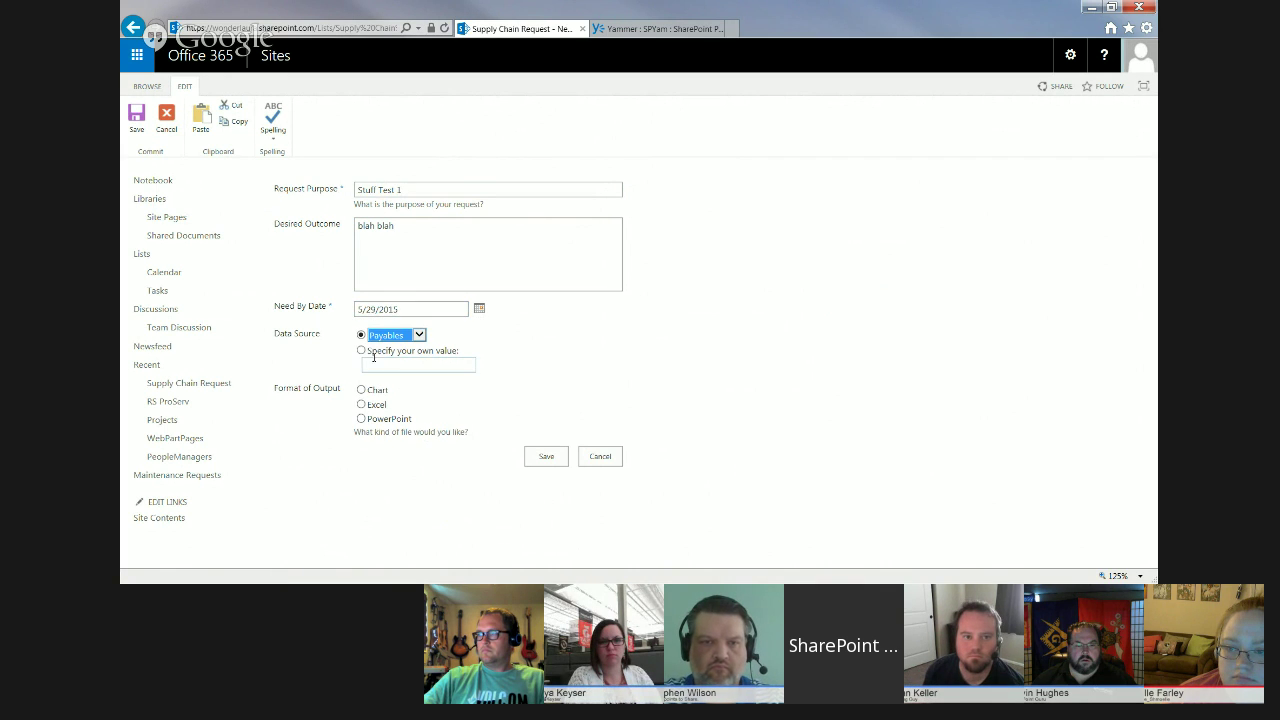
left_click(361, 404)
left_click(546, 456)
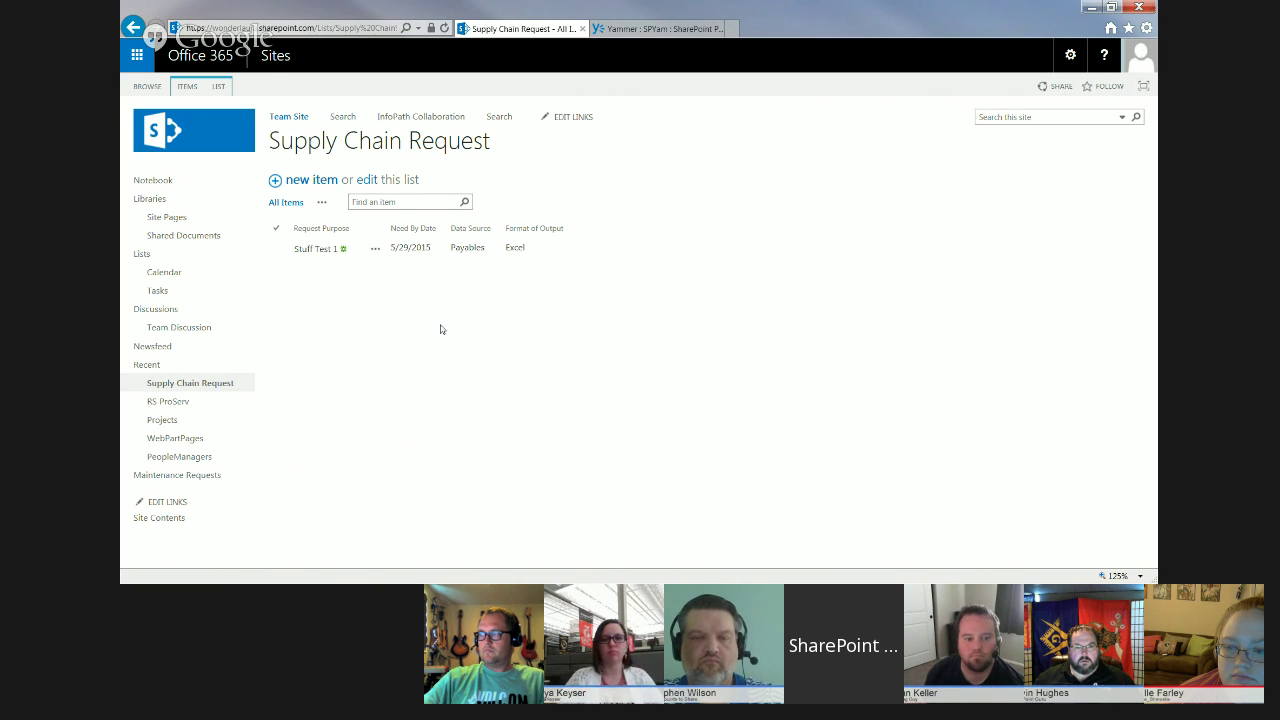
Start a new alert on the Supply Chain Request list and re-enter the recipient's full name as the user to notify
left_click(221, 86)
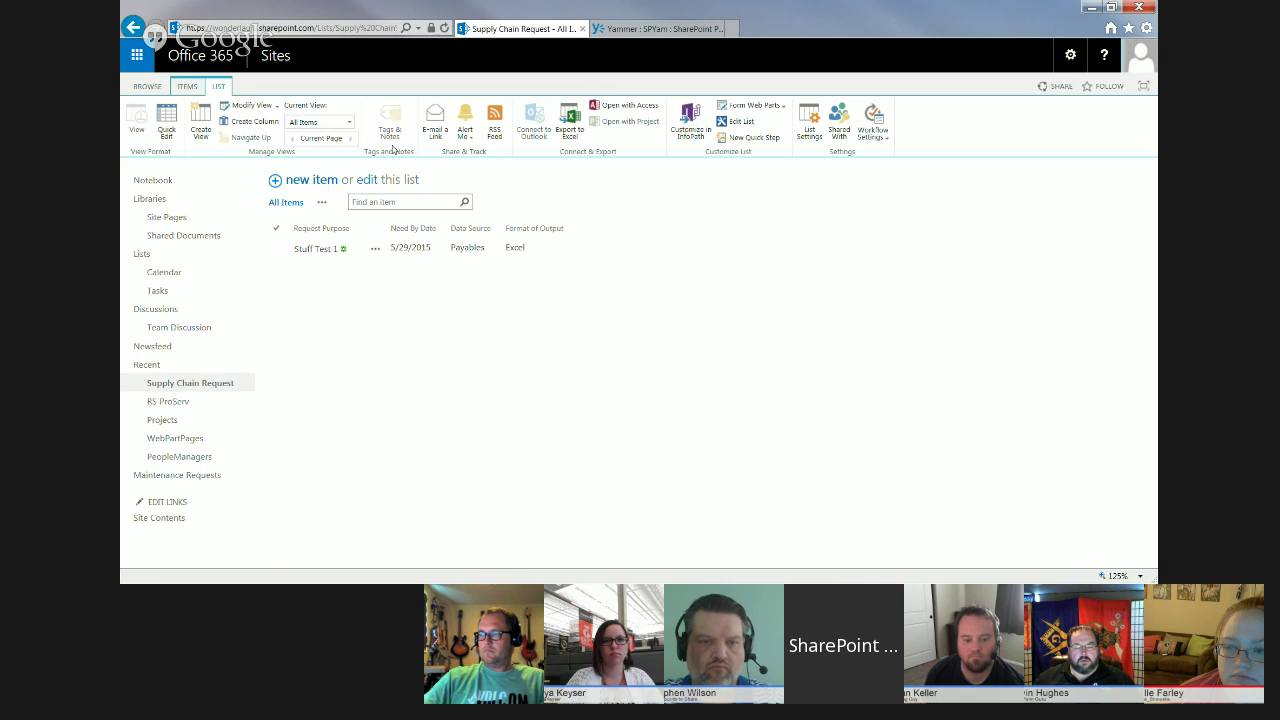
left_click(472, 136)
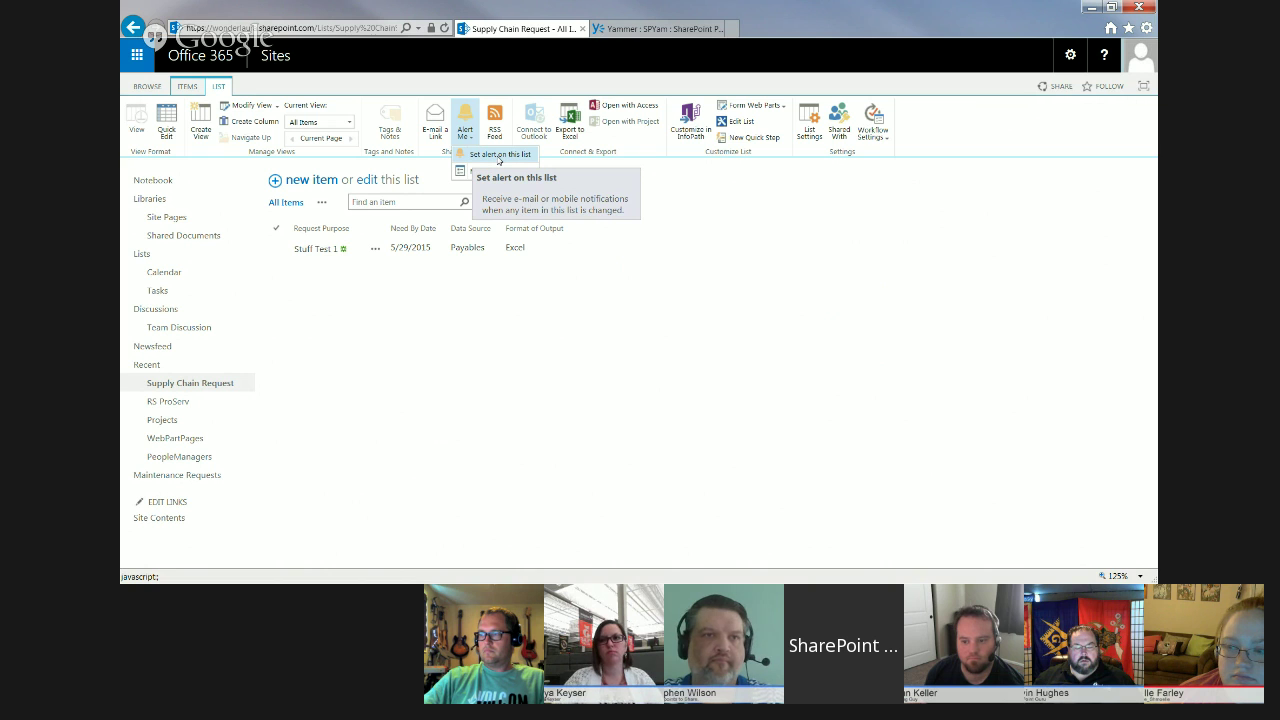
left_click(499, 156)
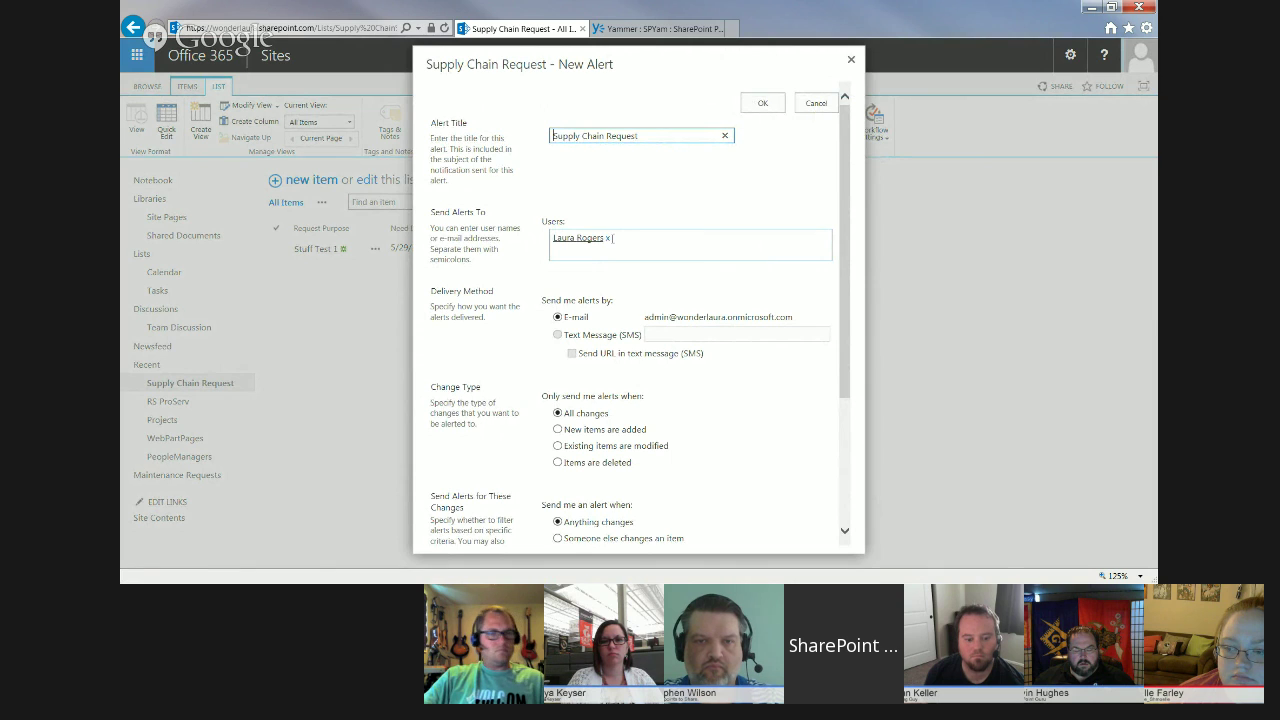
left_click(608, 240)
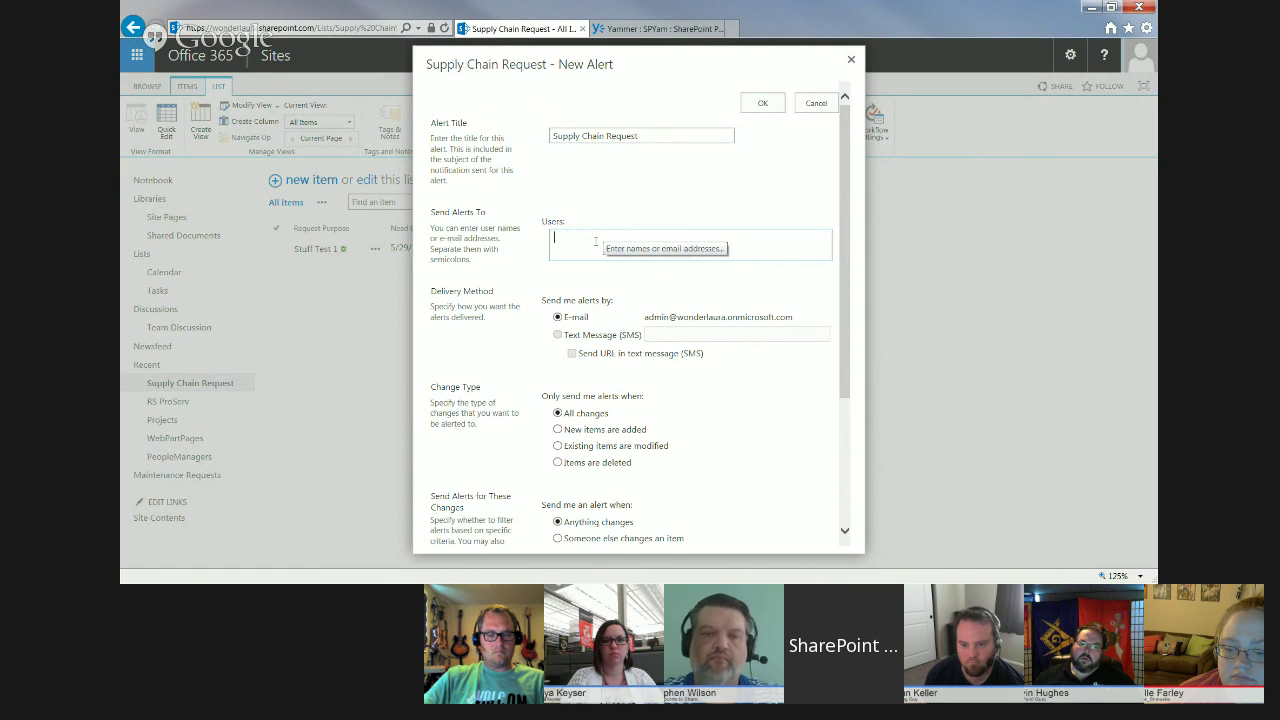
left_click(603, 246)
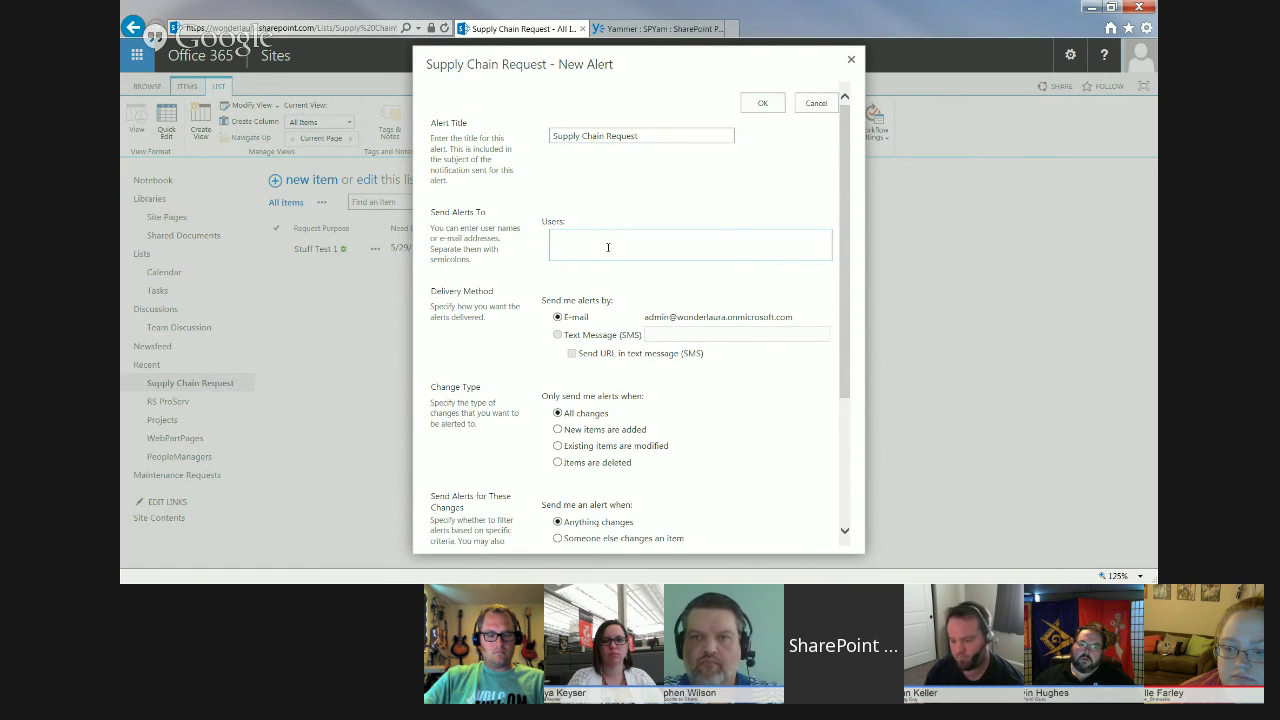
type("paur")
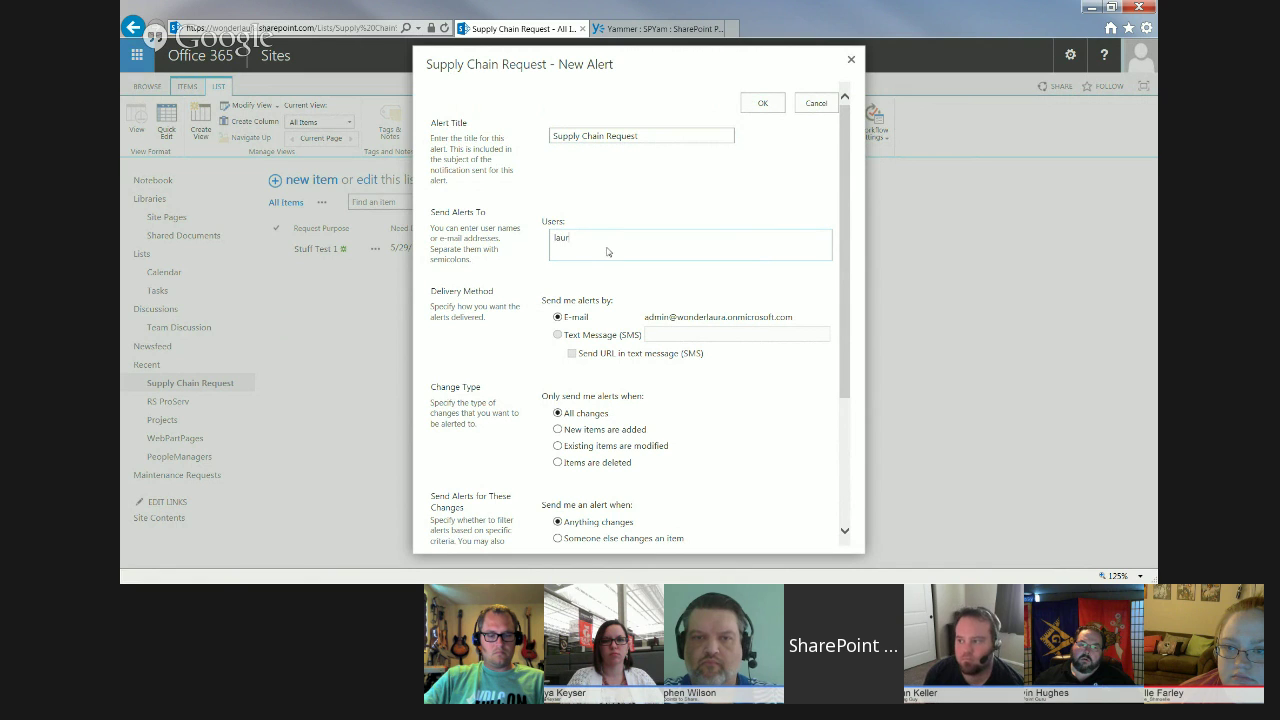
type("a rogers")
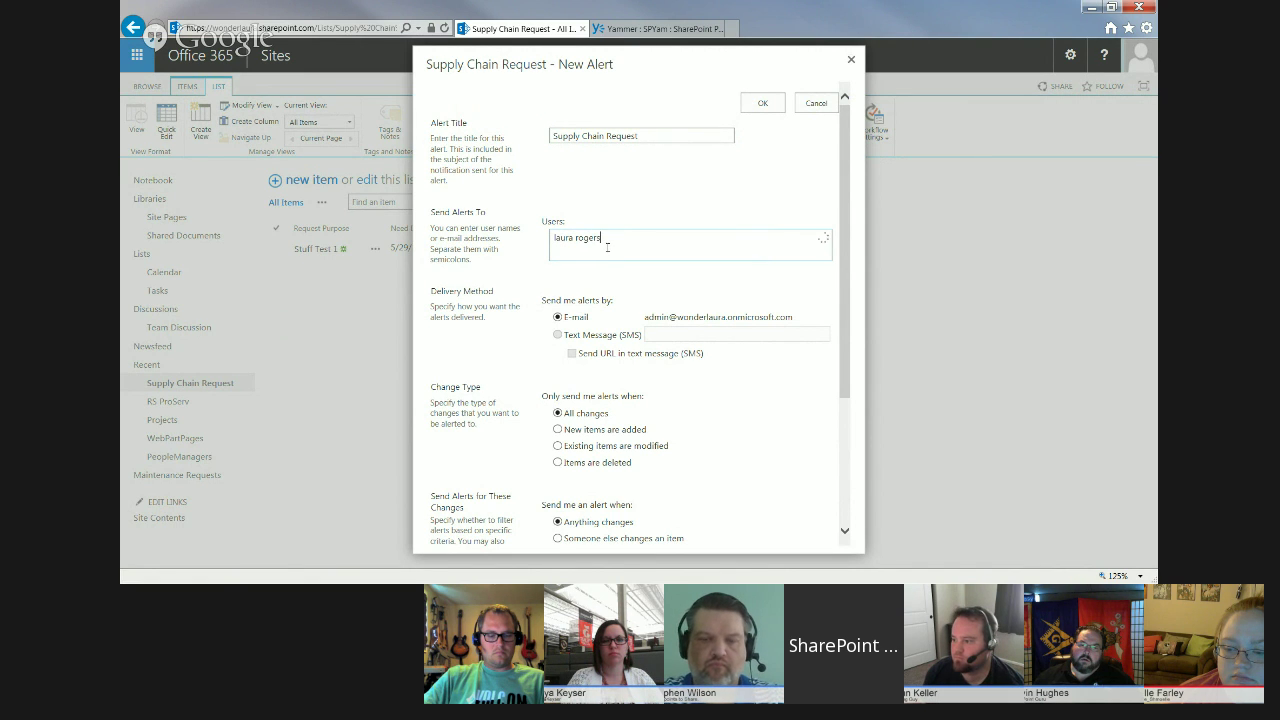
left_click(588, 266)
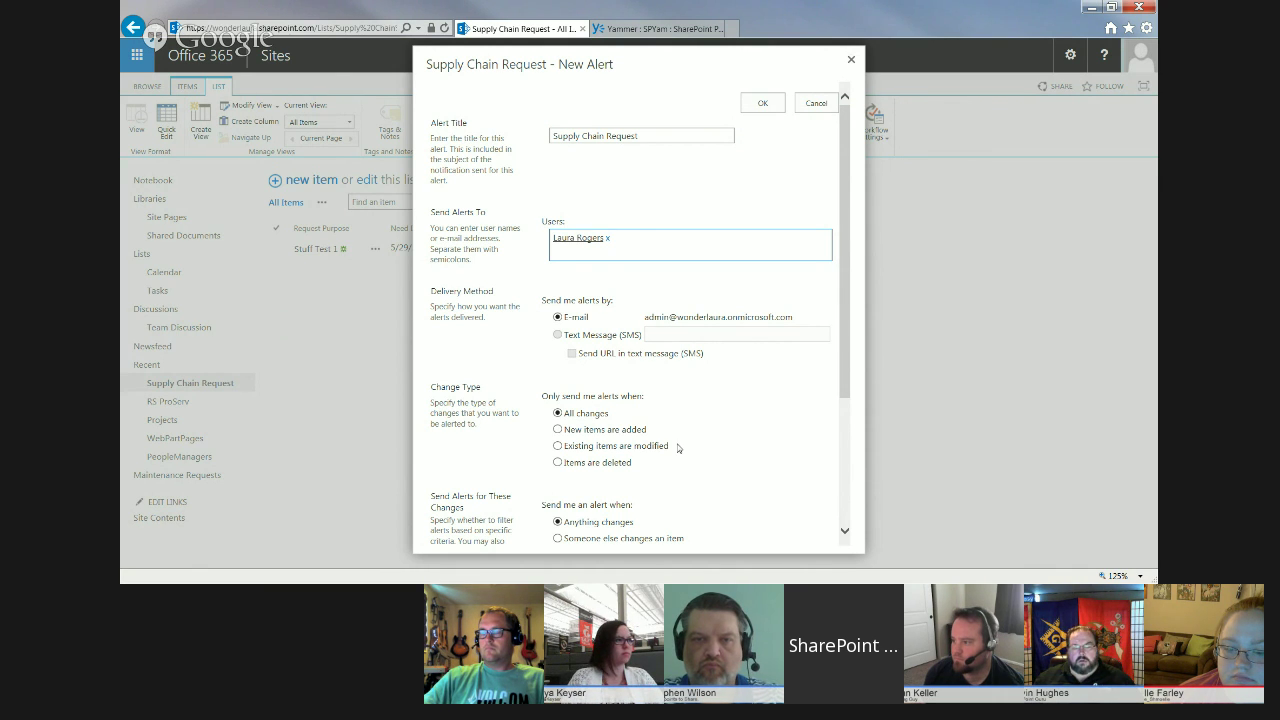
left_click(636, 258)
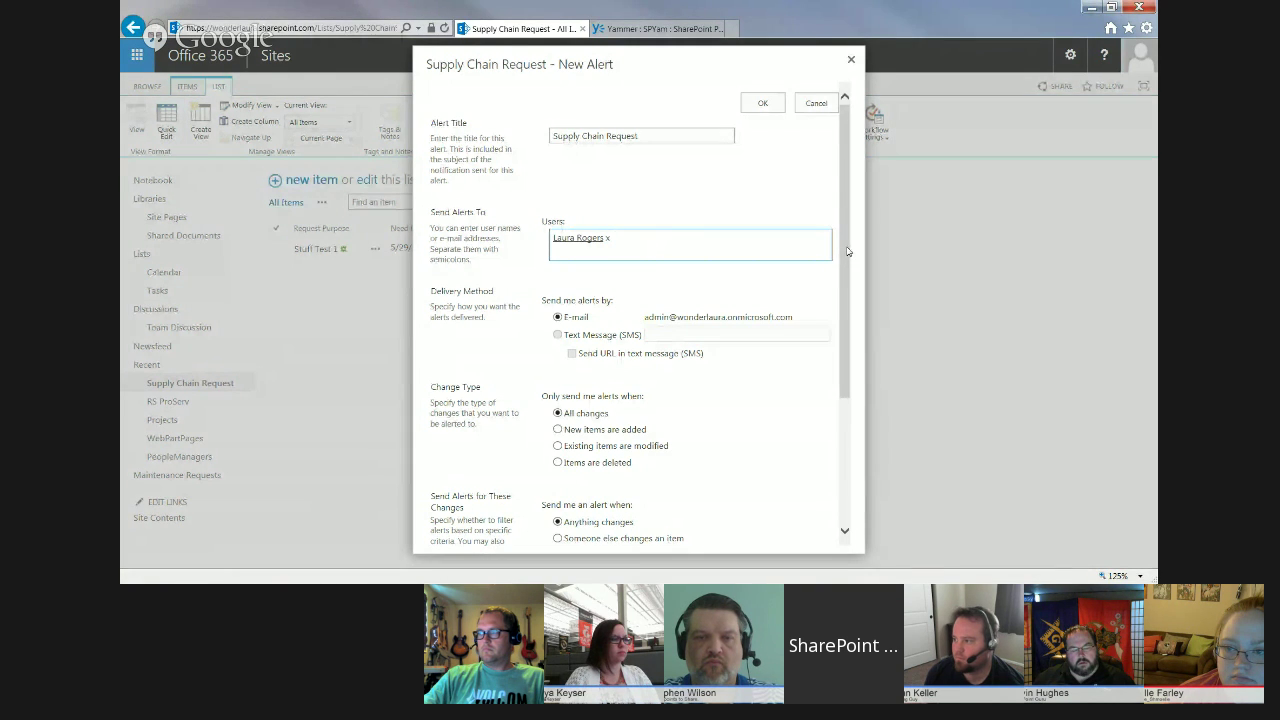
Limit the alert to newly added items and create it with immediate notification
left_click_drag(847, 251, 841, 297)
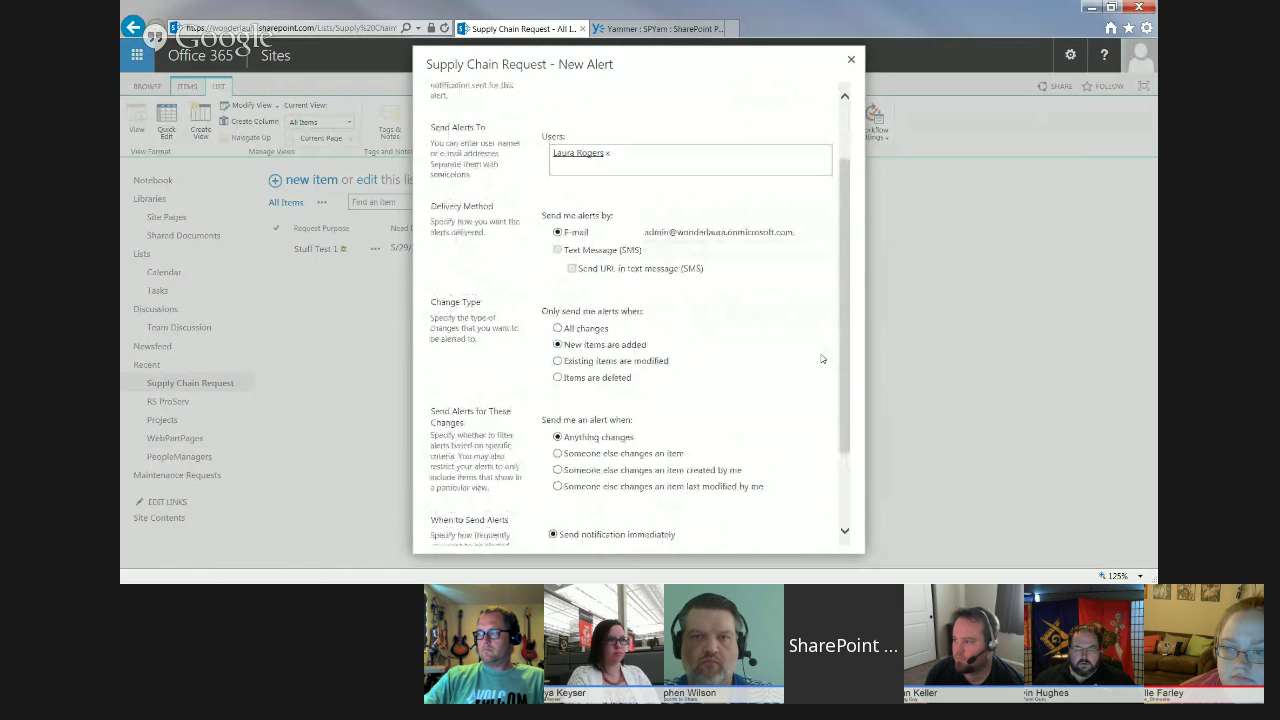
left_click_drag(846, 349, 852, 436)
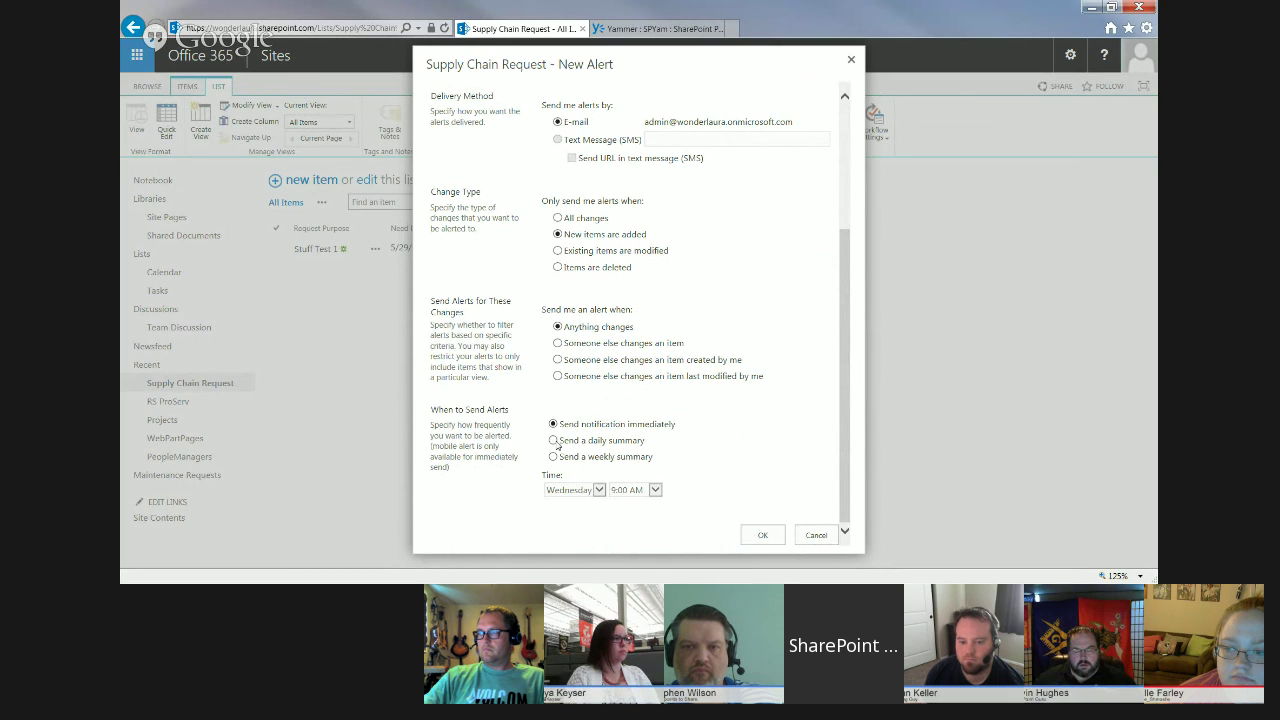
left_click(764, 535)
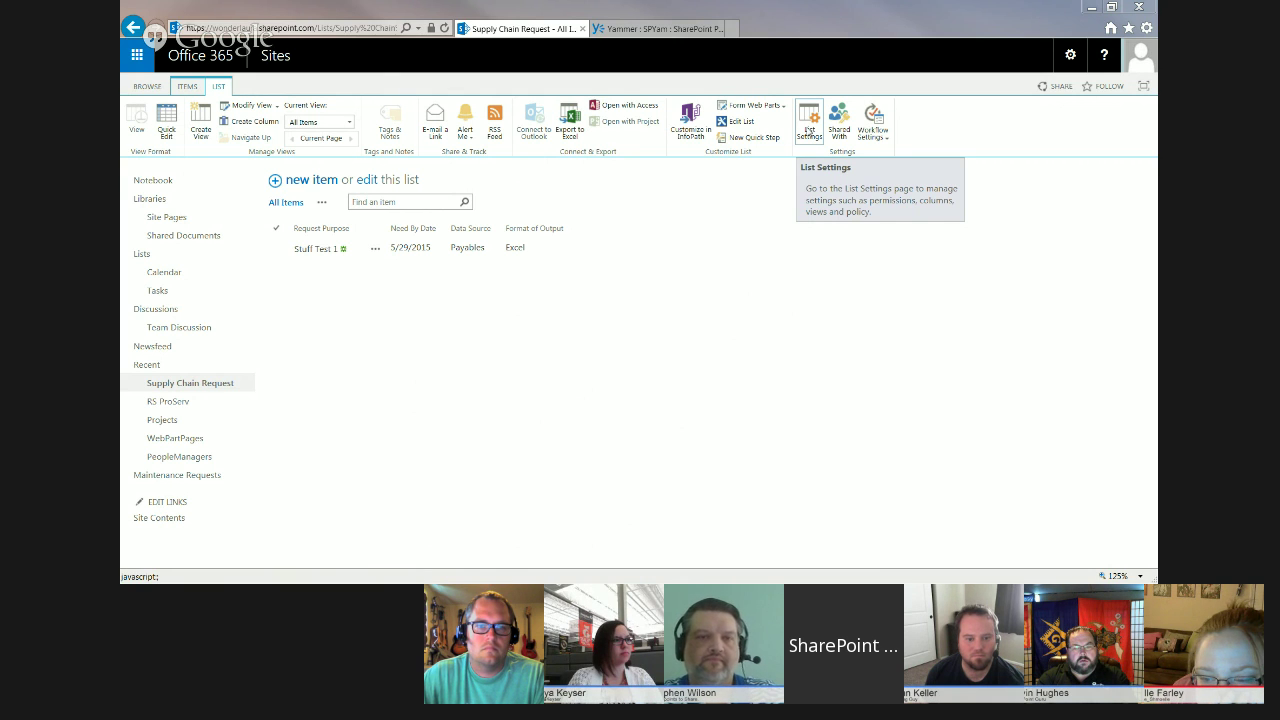
Require content approval for submitted items in the list's versioning settings
left_click(809, 133)
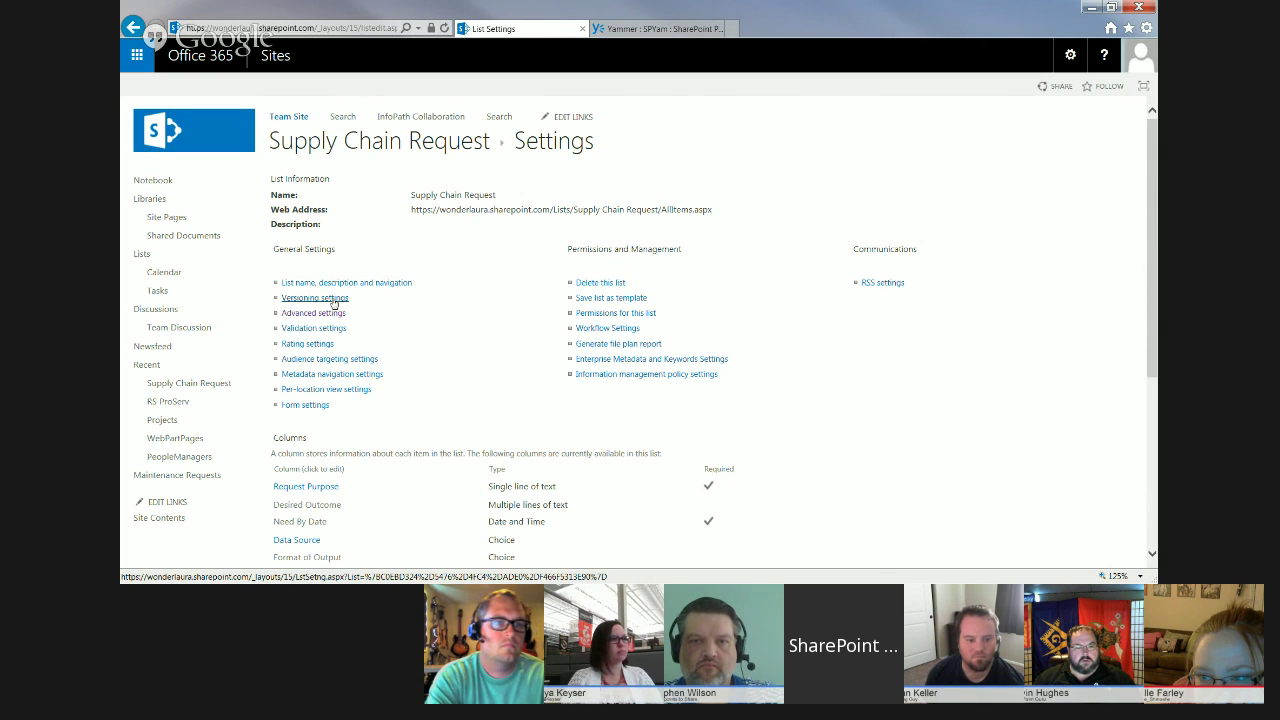
left_click(334, 298)
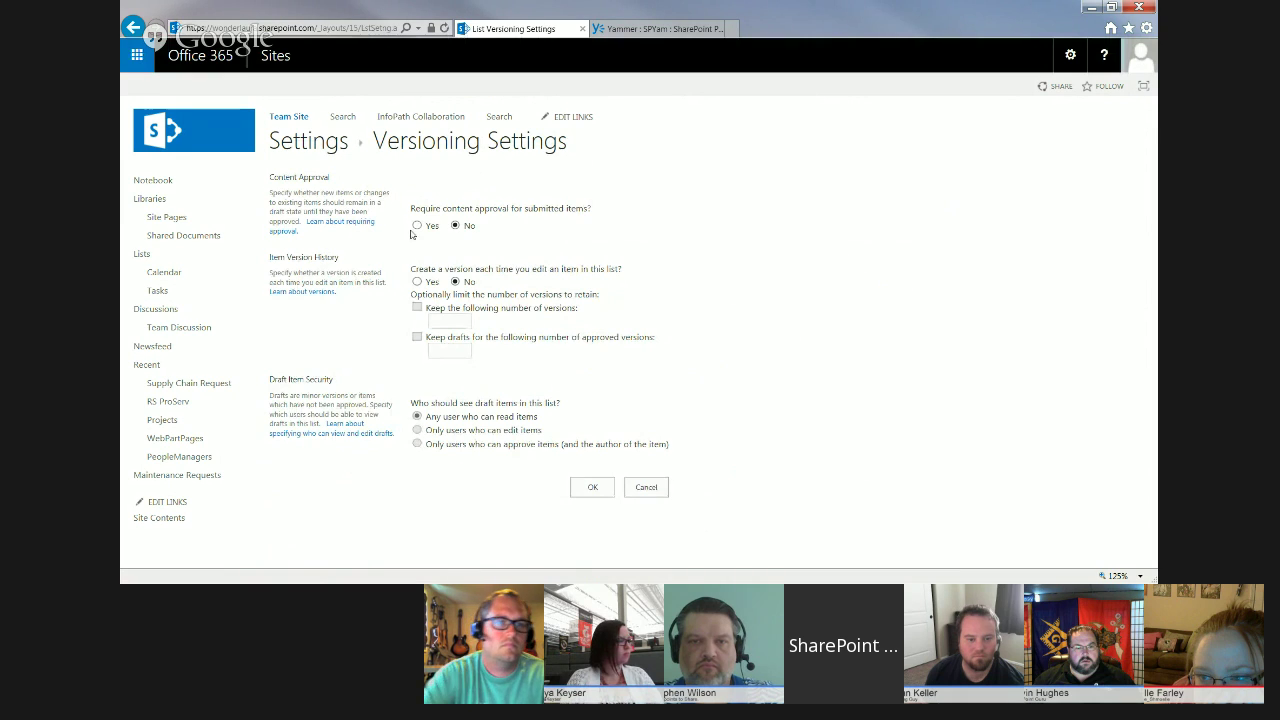
left_click(417, 226)
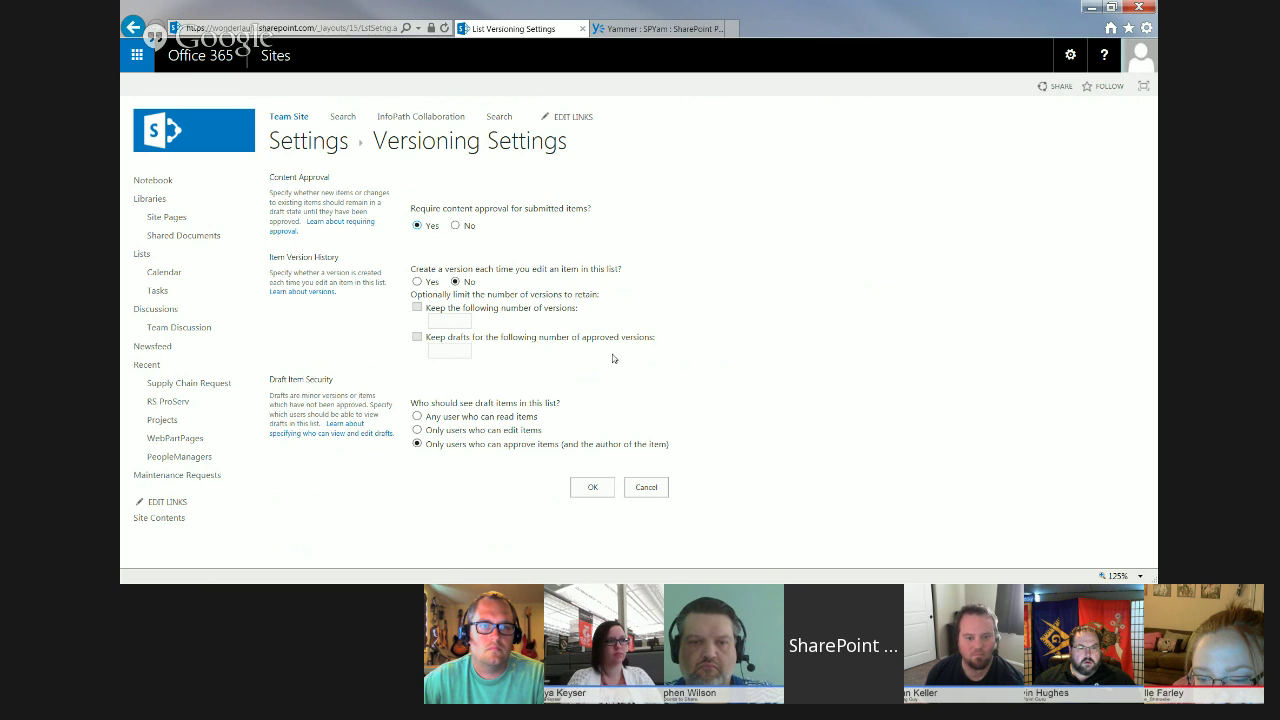
Create a version on each item edit, limit retention to 10 versions and submit the versioning settings
left_click(417, 282)
left_click(417, 308)
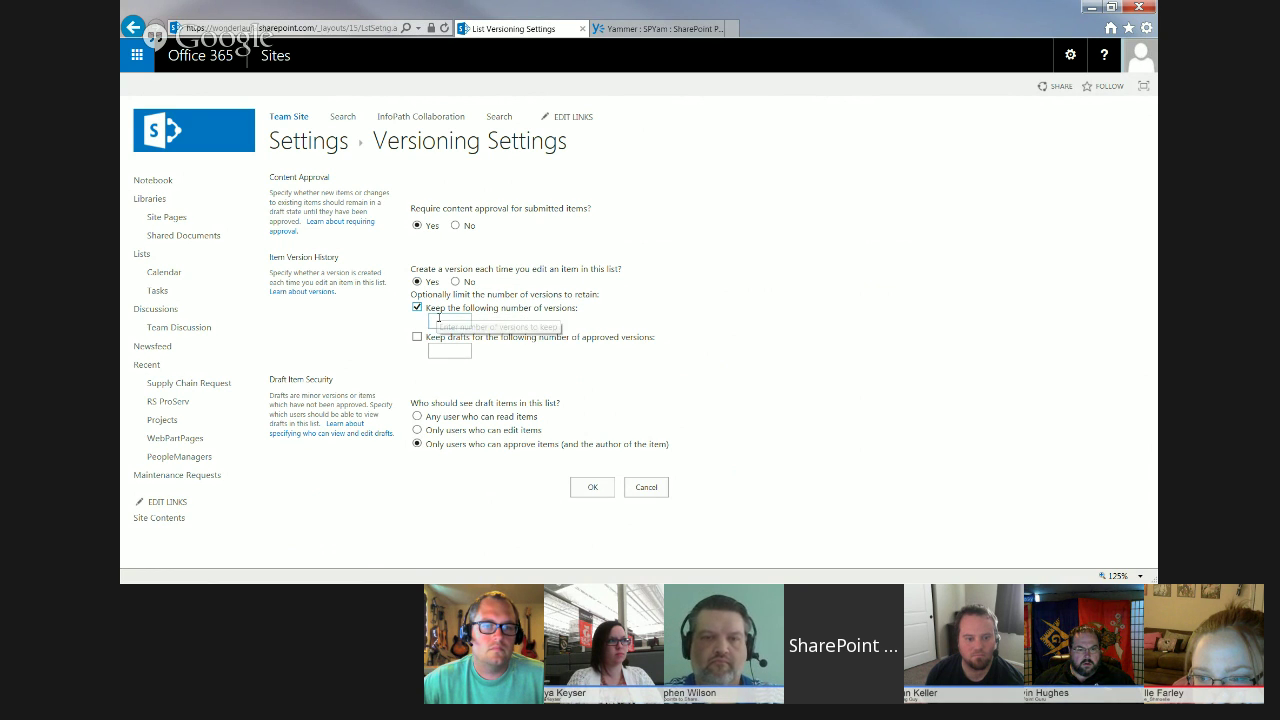
left_click(449, 320)
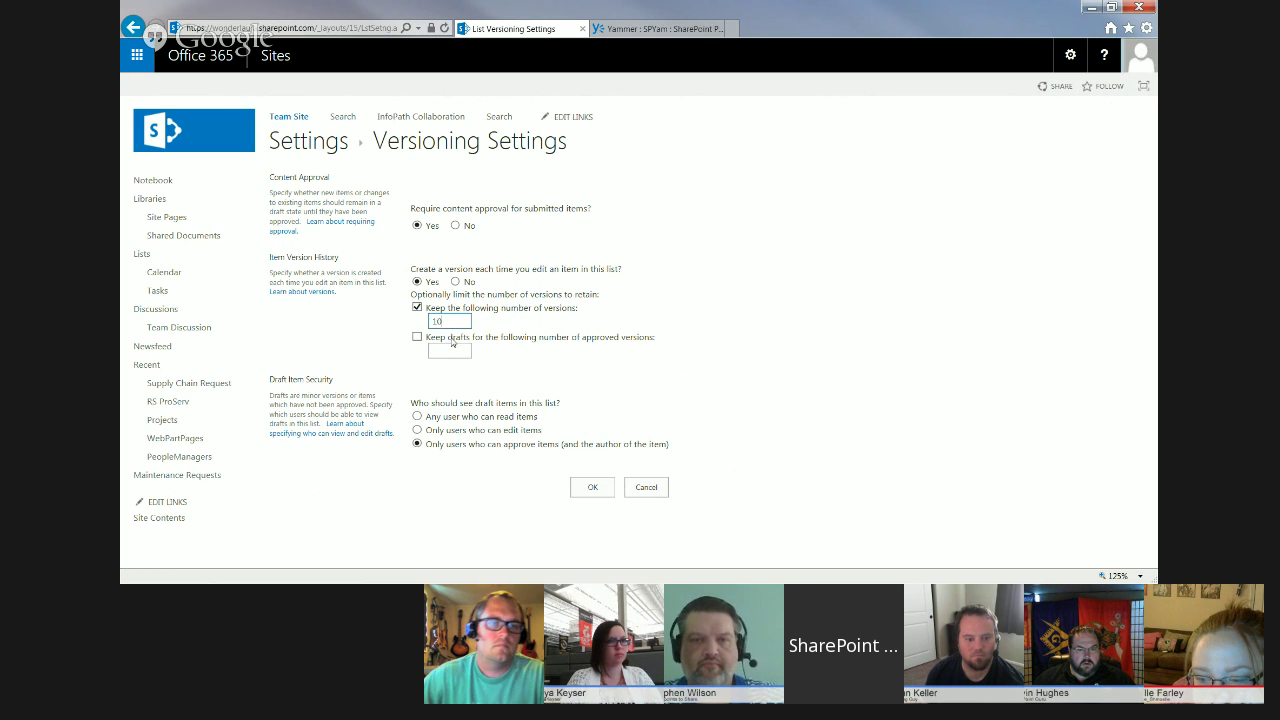
type("10")
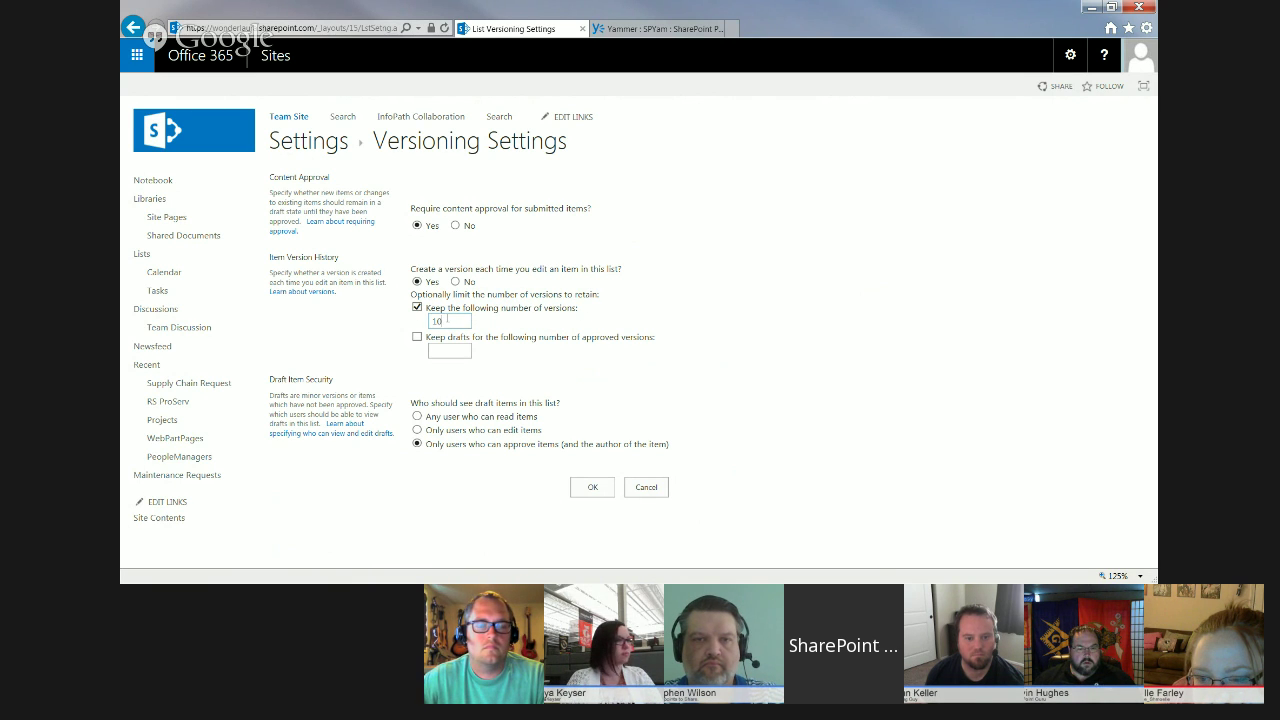
left_click(417, 282)
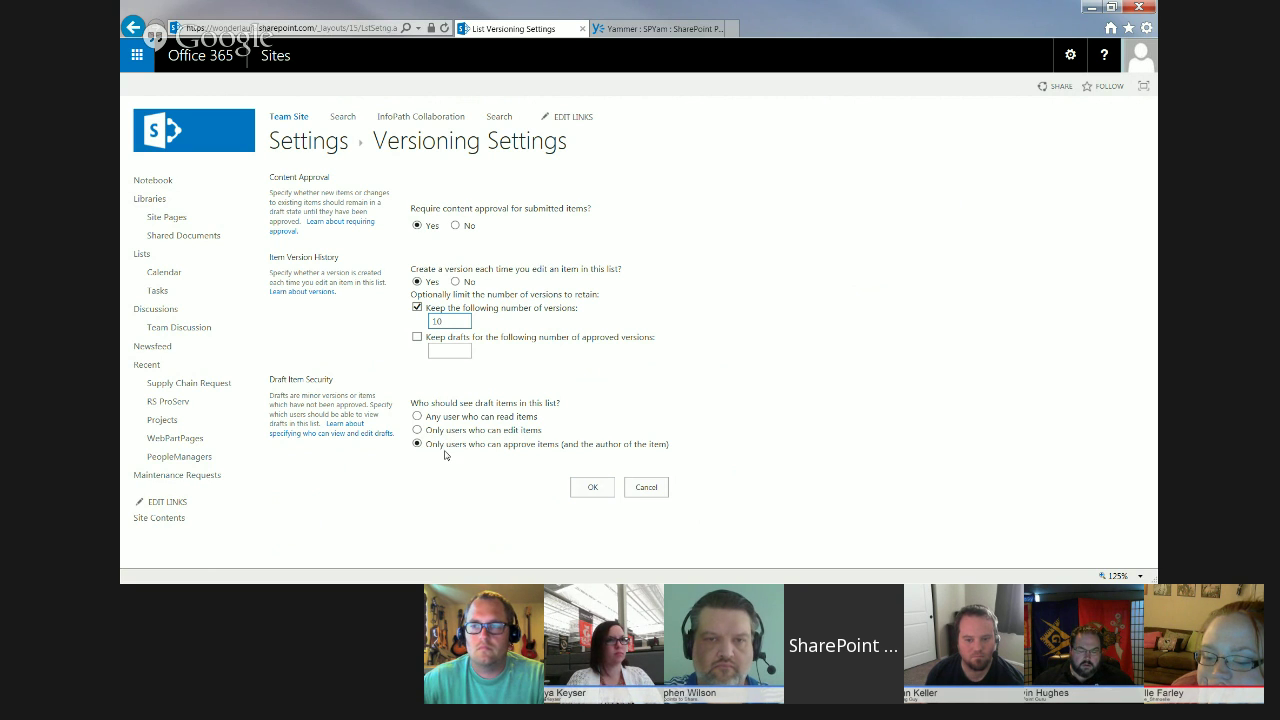
left_click(590, 487)
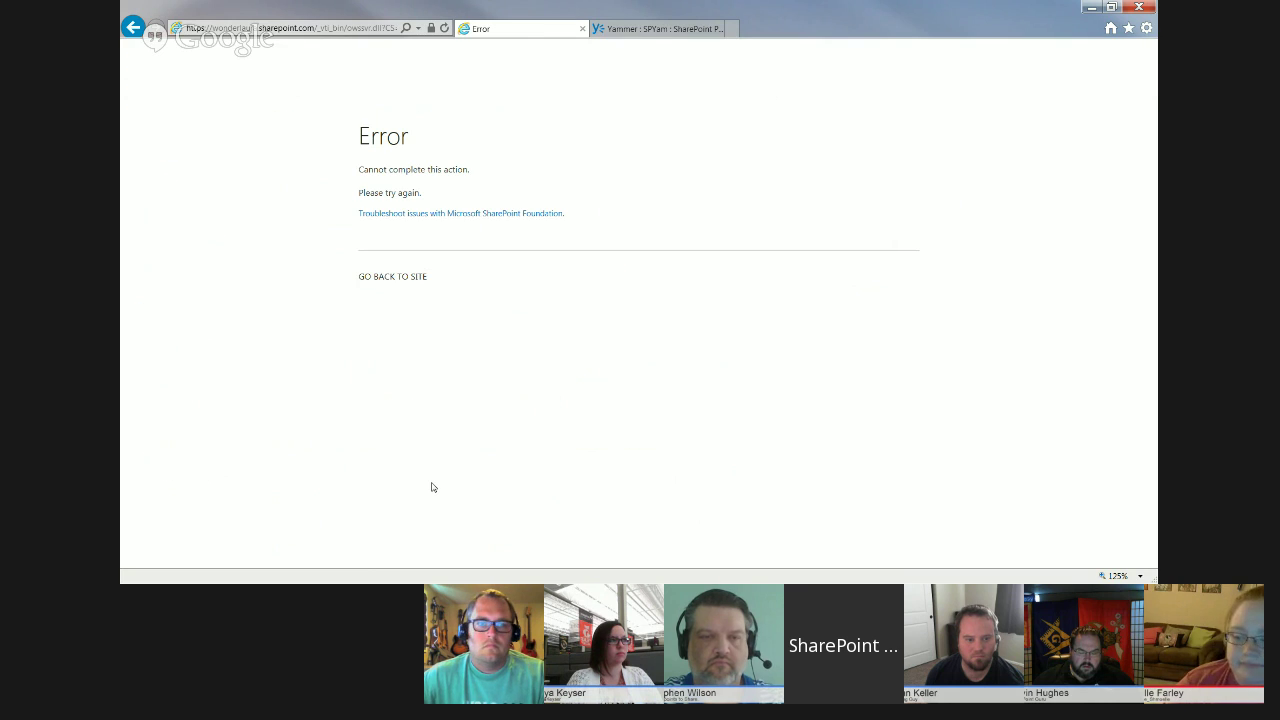
Return from the error page to the list's versioning settings
left_click(344, 31)
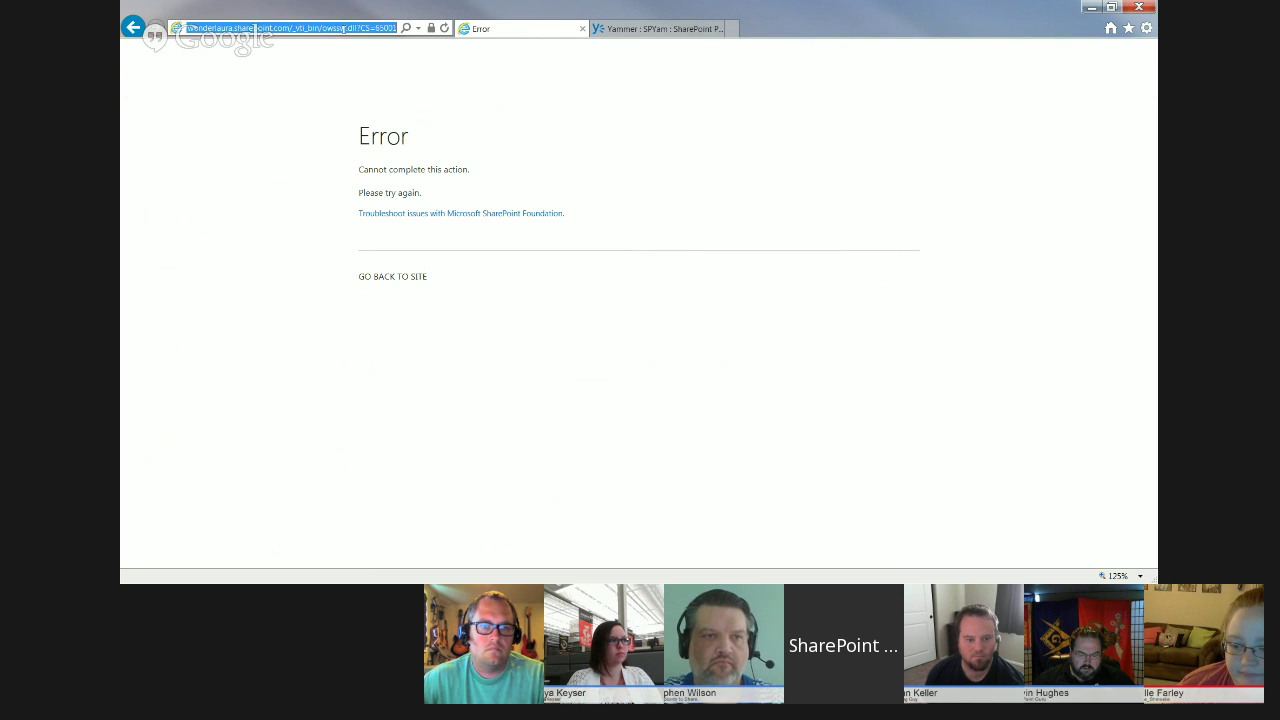
left_click(344, 30)
left_click(133, 27)
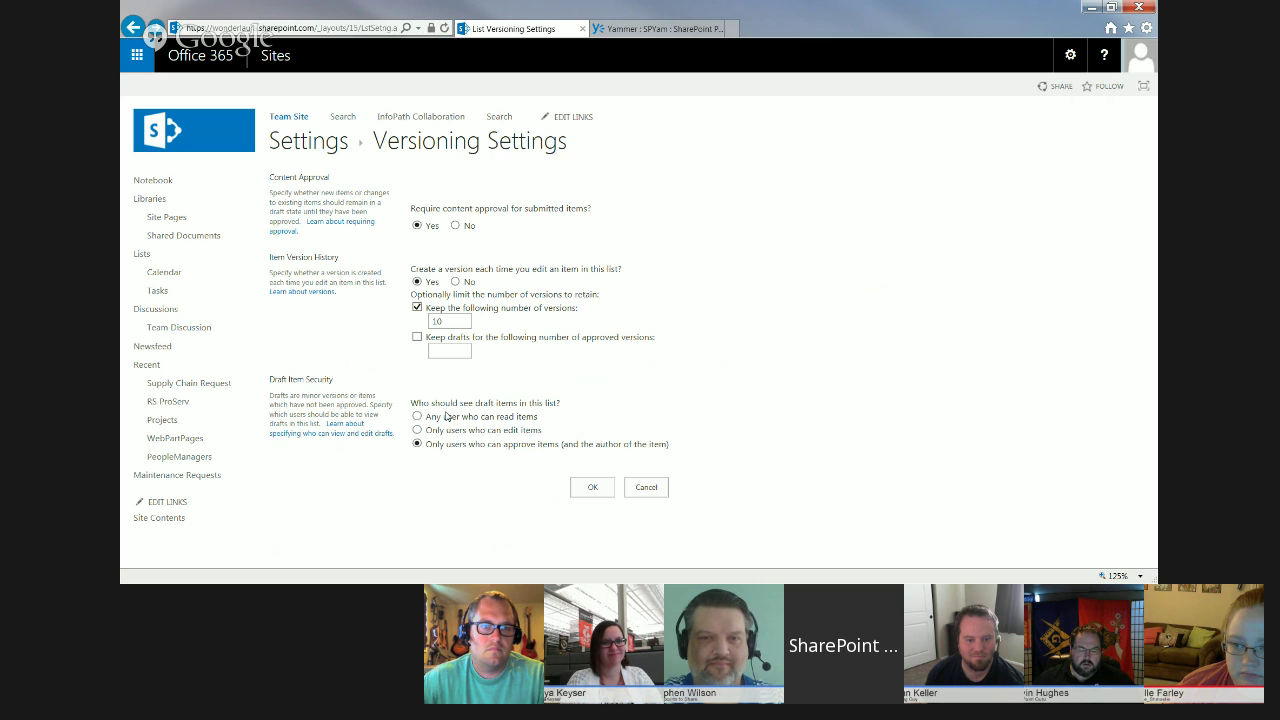
Turn off creating a version on each item edit and save the versioning settings with content approval still required
left_click(455, 281)
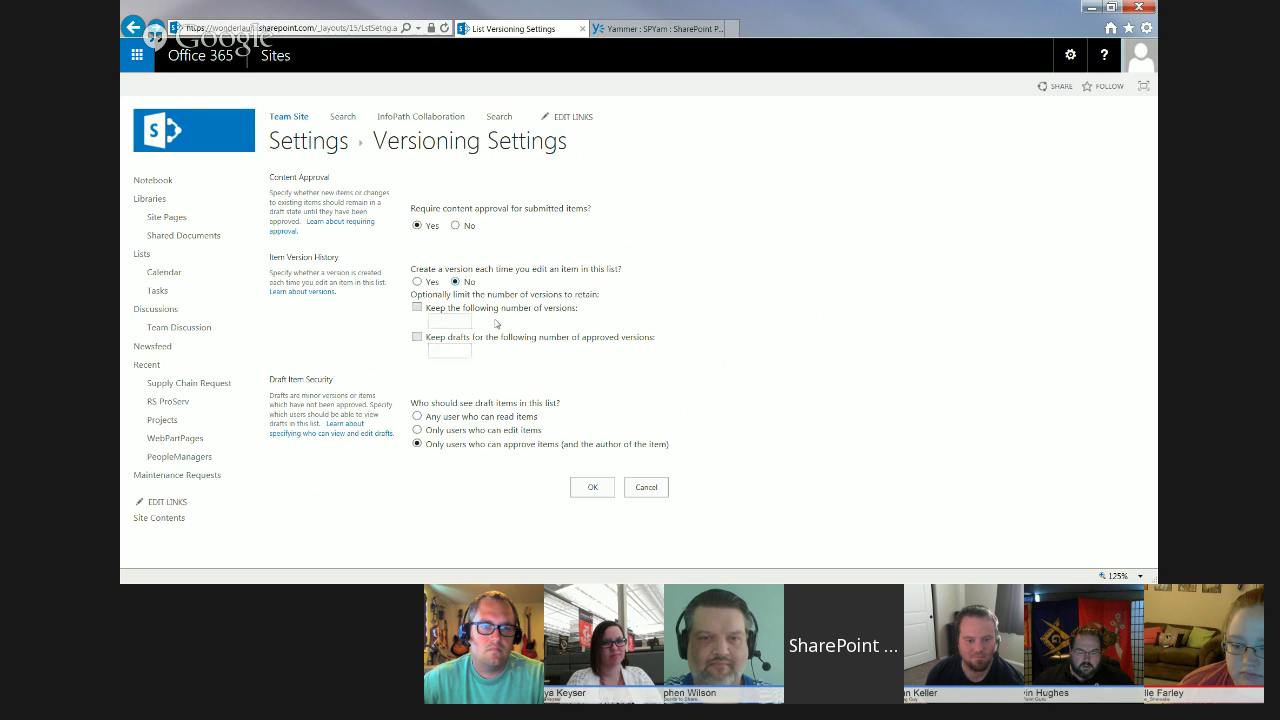
left_click(592, 487)
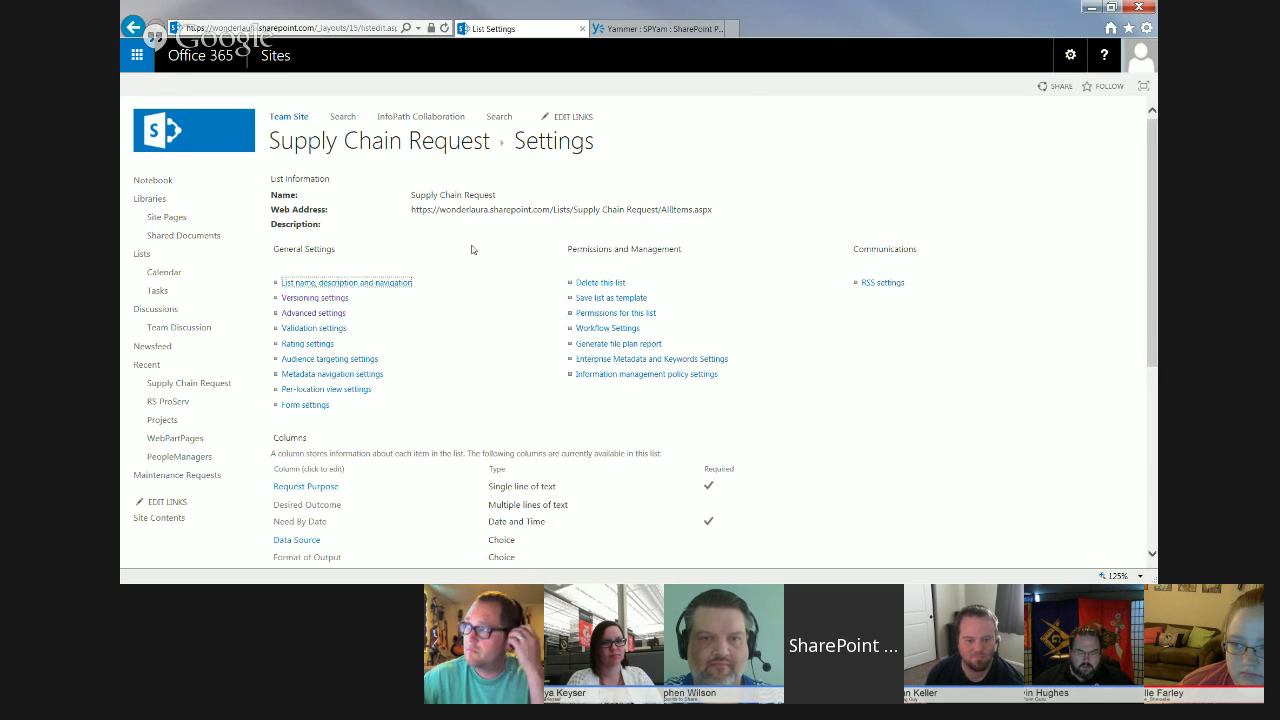
Reopen the versioning settings, create a version on each item edit while keeping 10 versions, and save
left_click(327, 304)
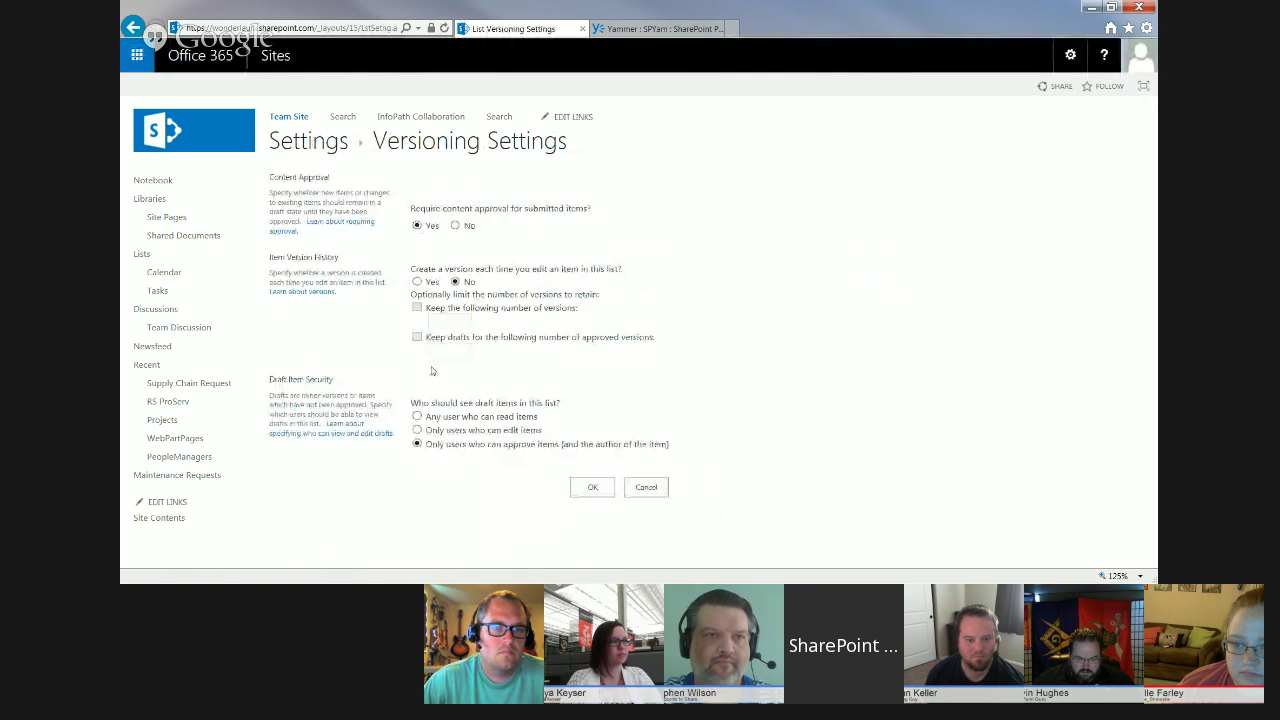
left_click(417, 281)
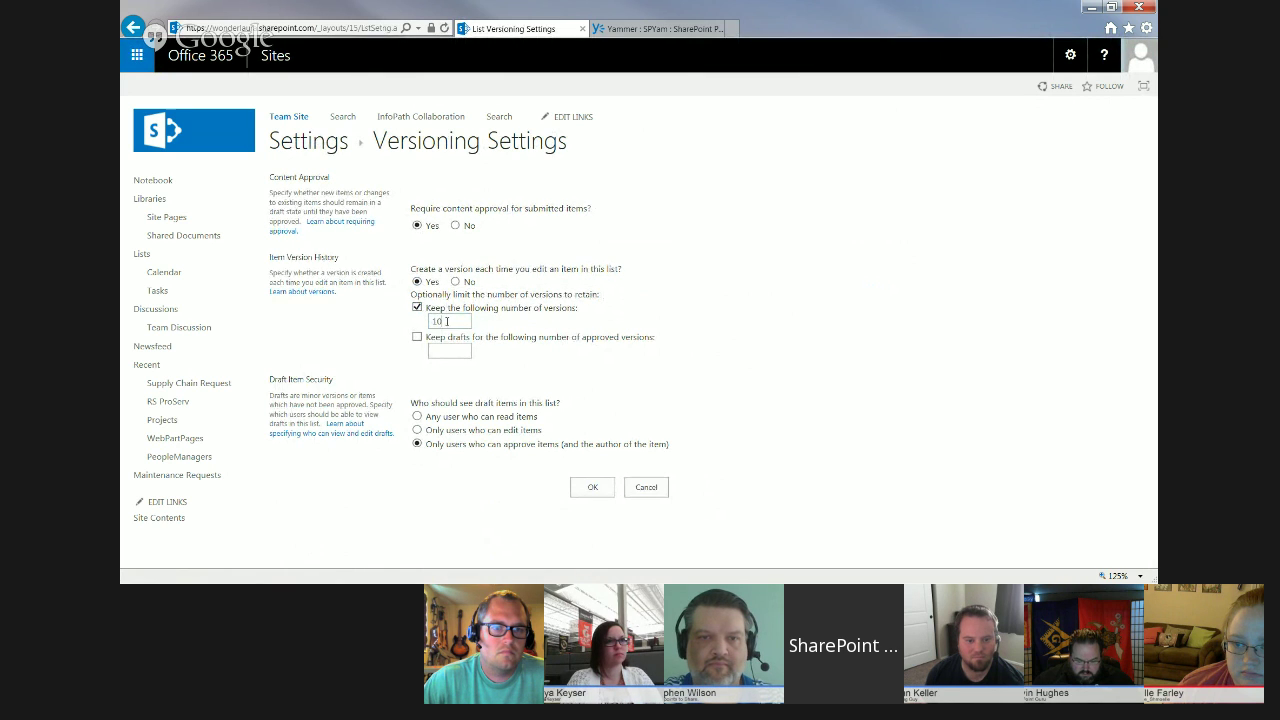
left_click(592, 487)
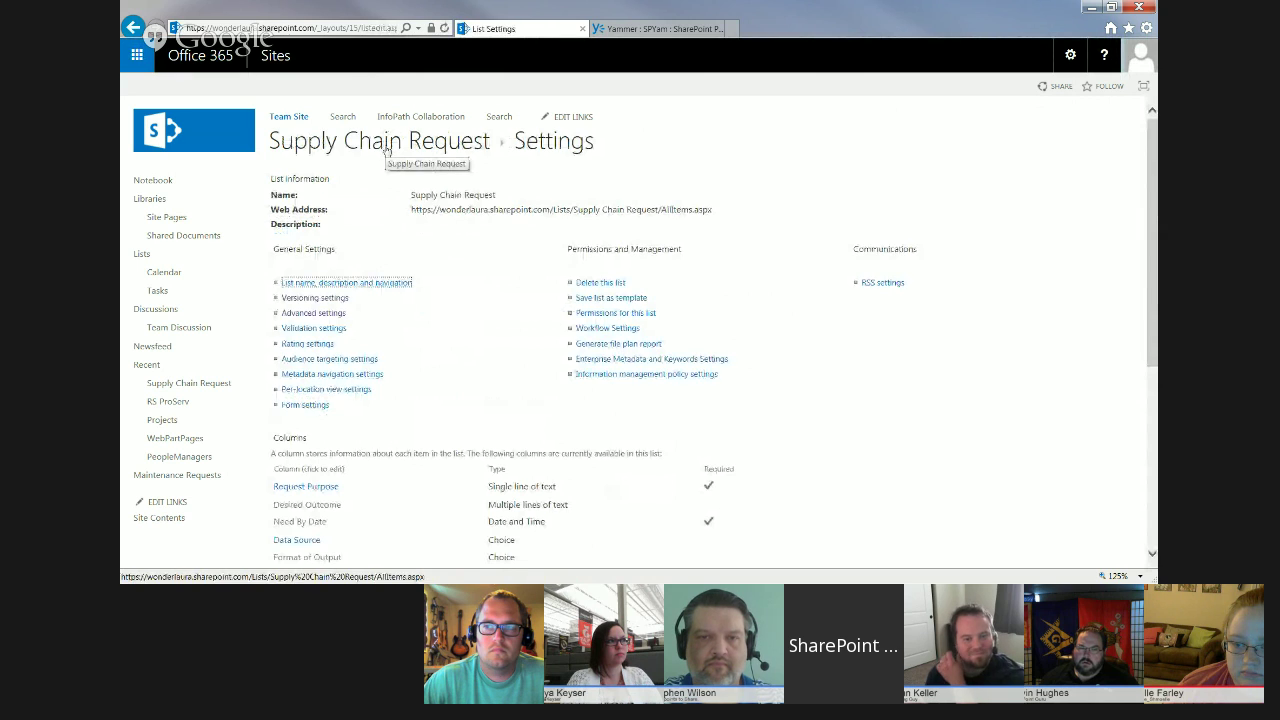
Open the Supply Chain Request list and switch to its My submissions view
left_click(386, 150)
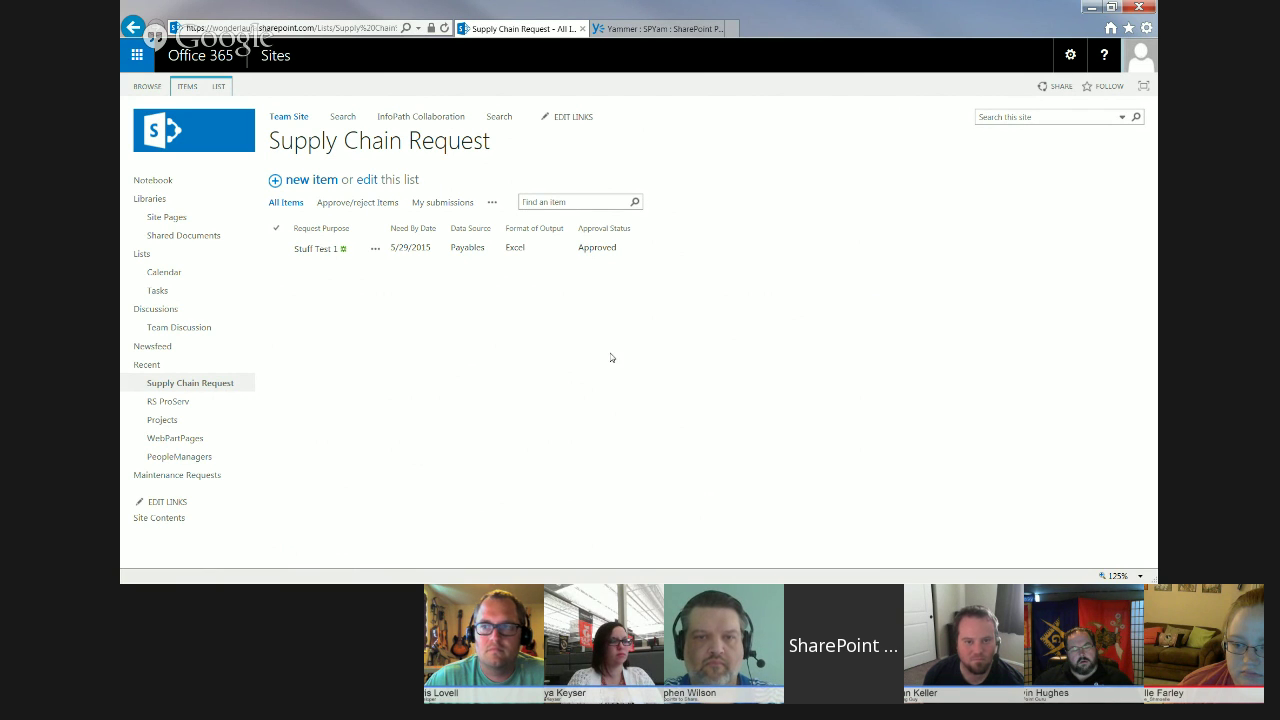
left_click(433, 206)
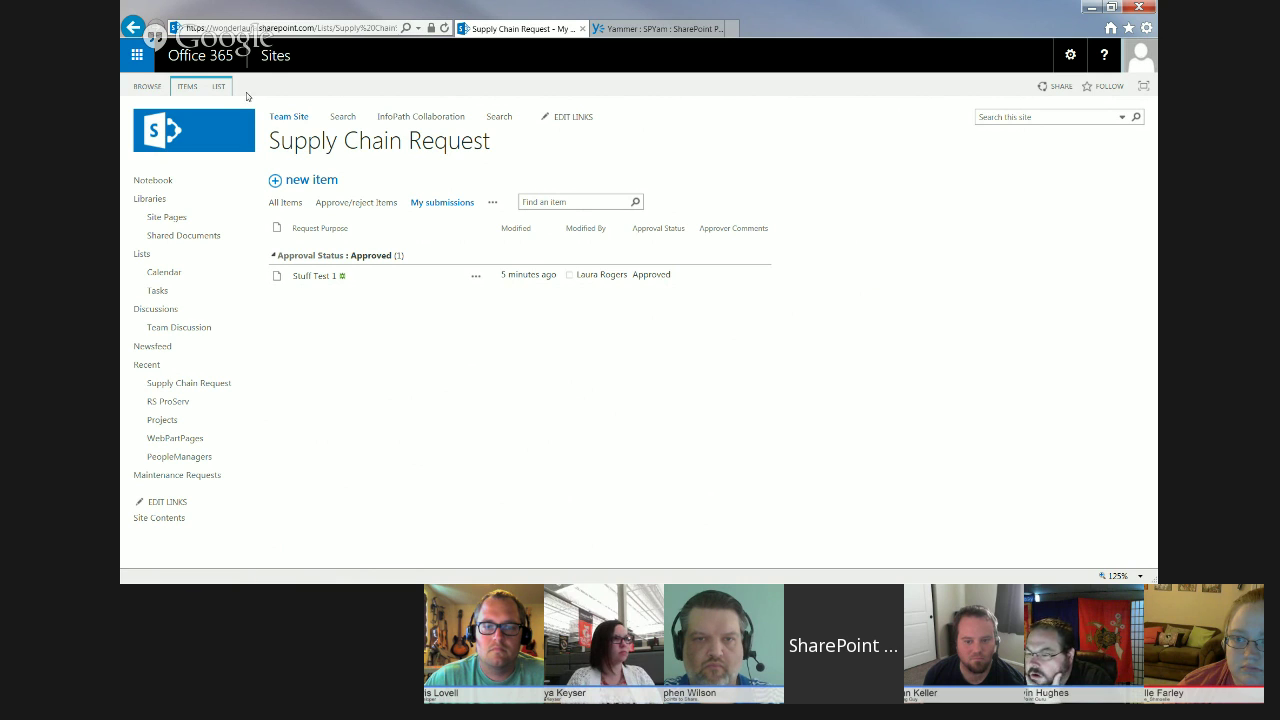
Review the existing alerts on this site, including the Supply Chain Request alert
left_click(219, 87)
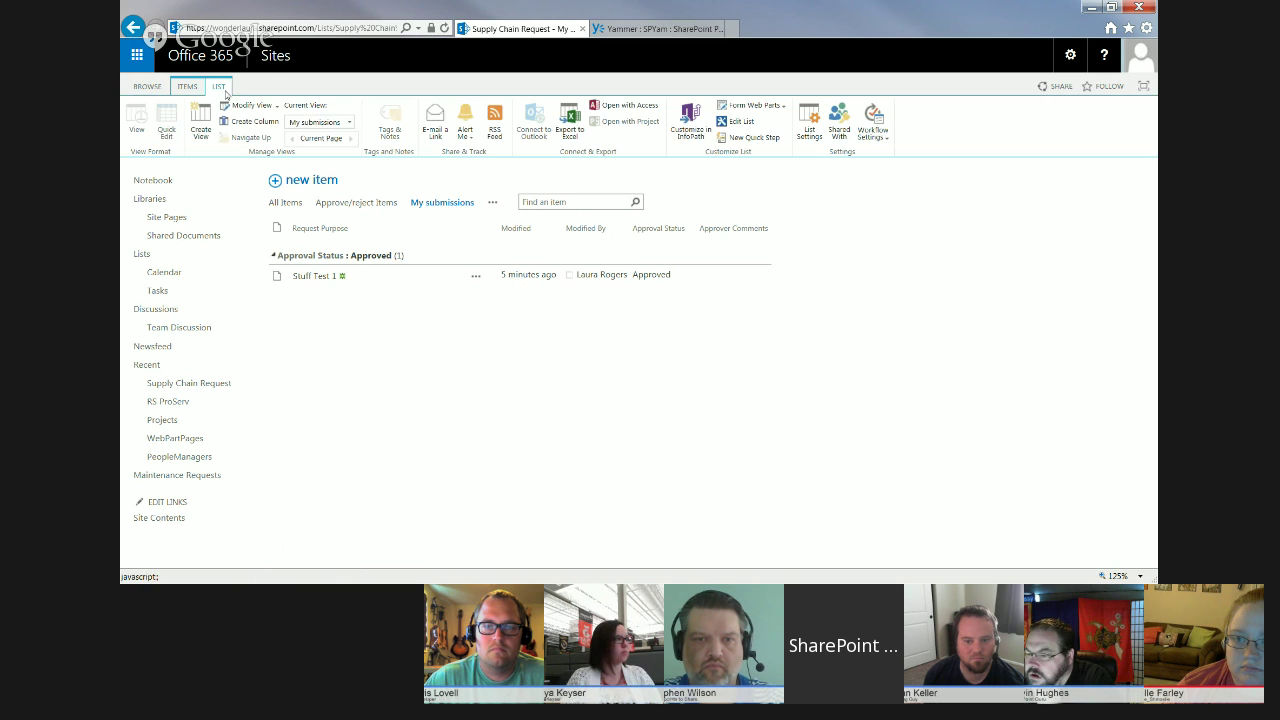
left_click(465, 125)
left_click(500, 174)
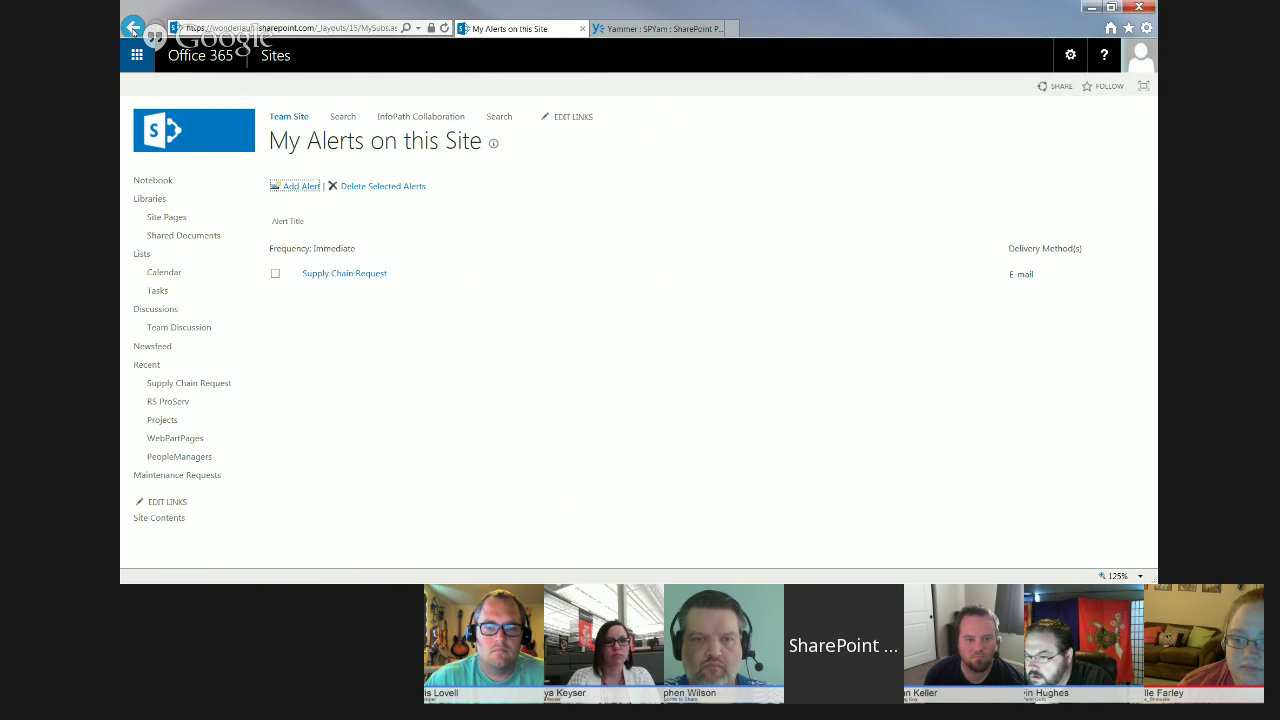
left_click(377, 276)
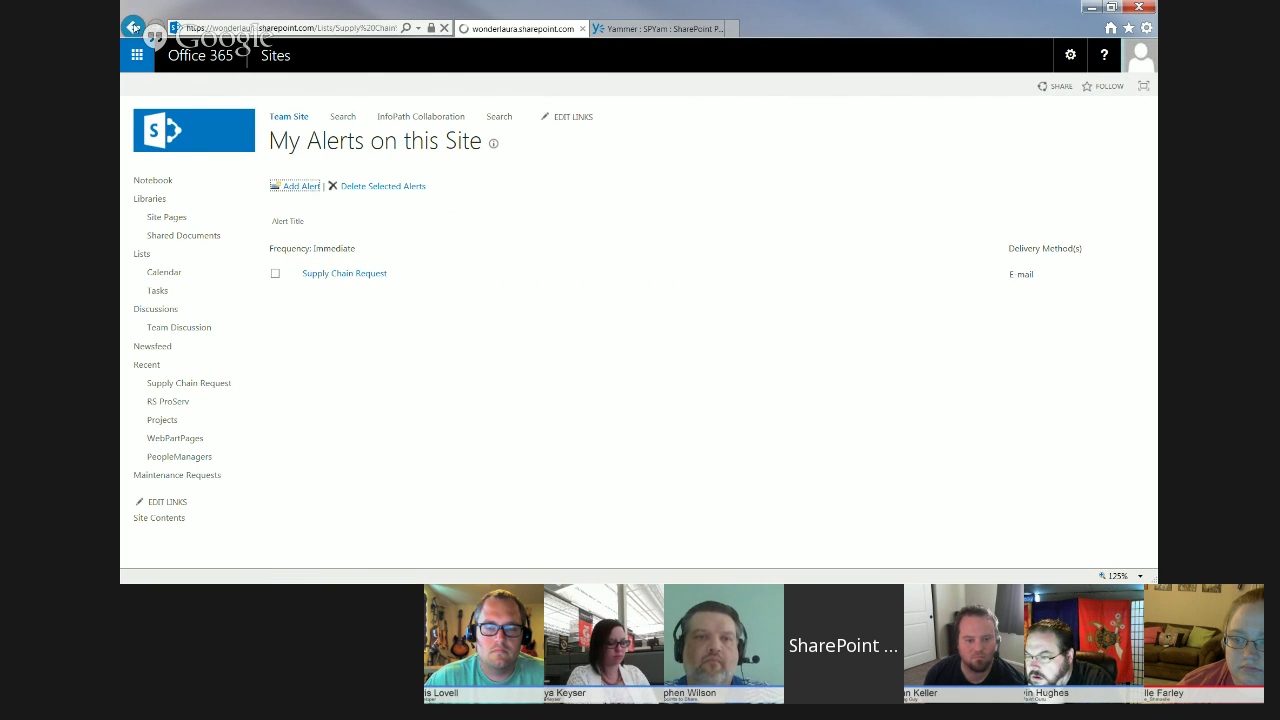
Set up a new alert on the list for modified existing items when someone else changes an item created by me
left_click(218, 86)
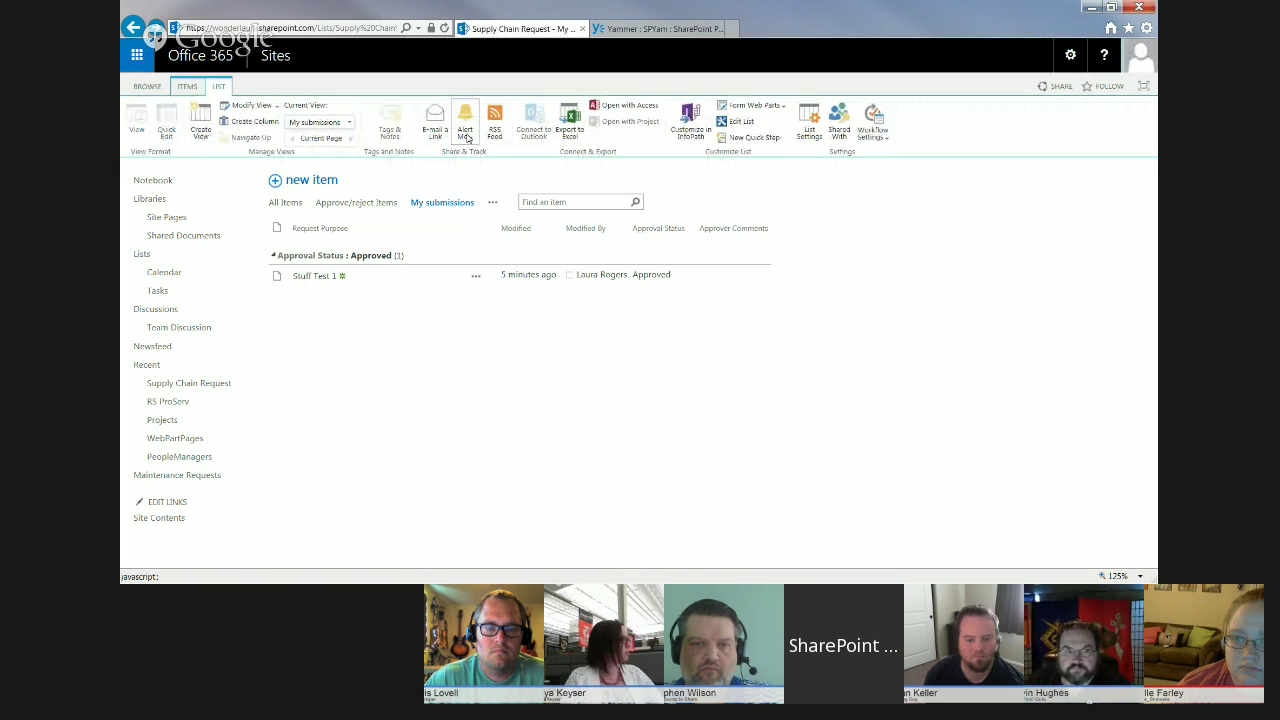
left_click(467, 136)
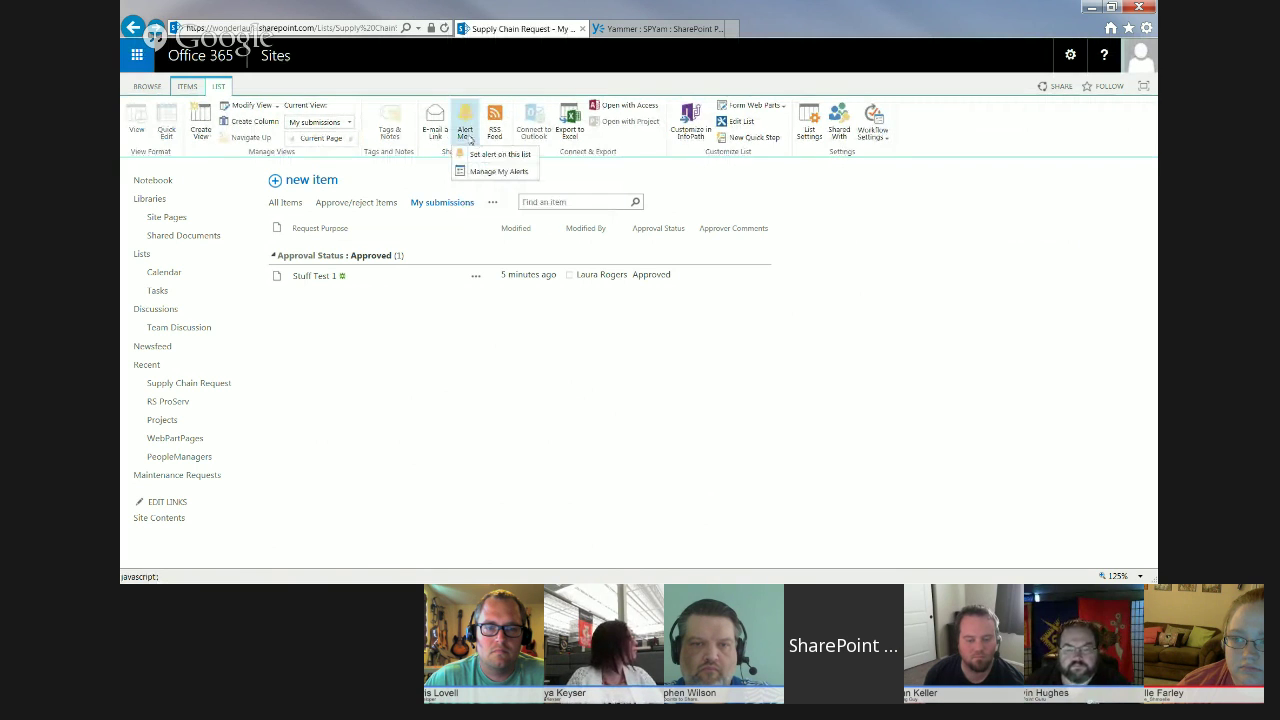
left_click(497, 154)
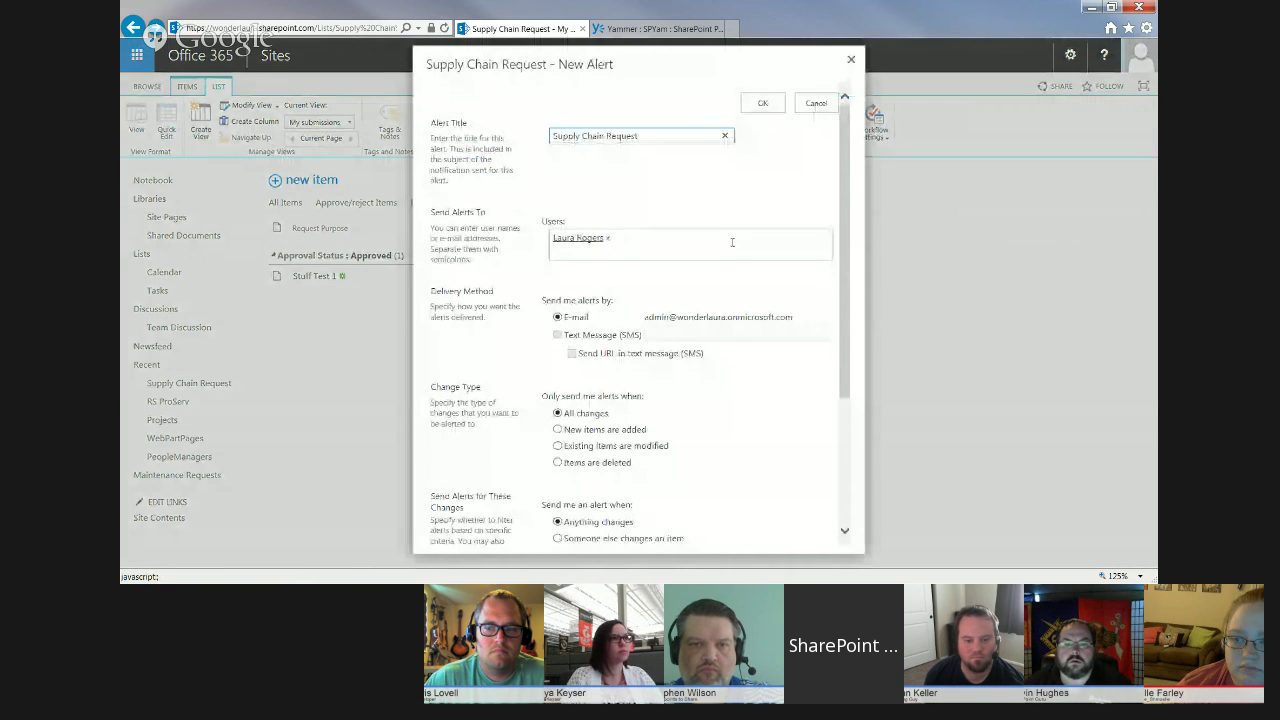
scroll(848, 229, "down", 3)
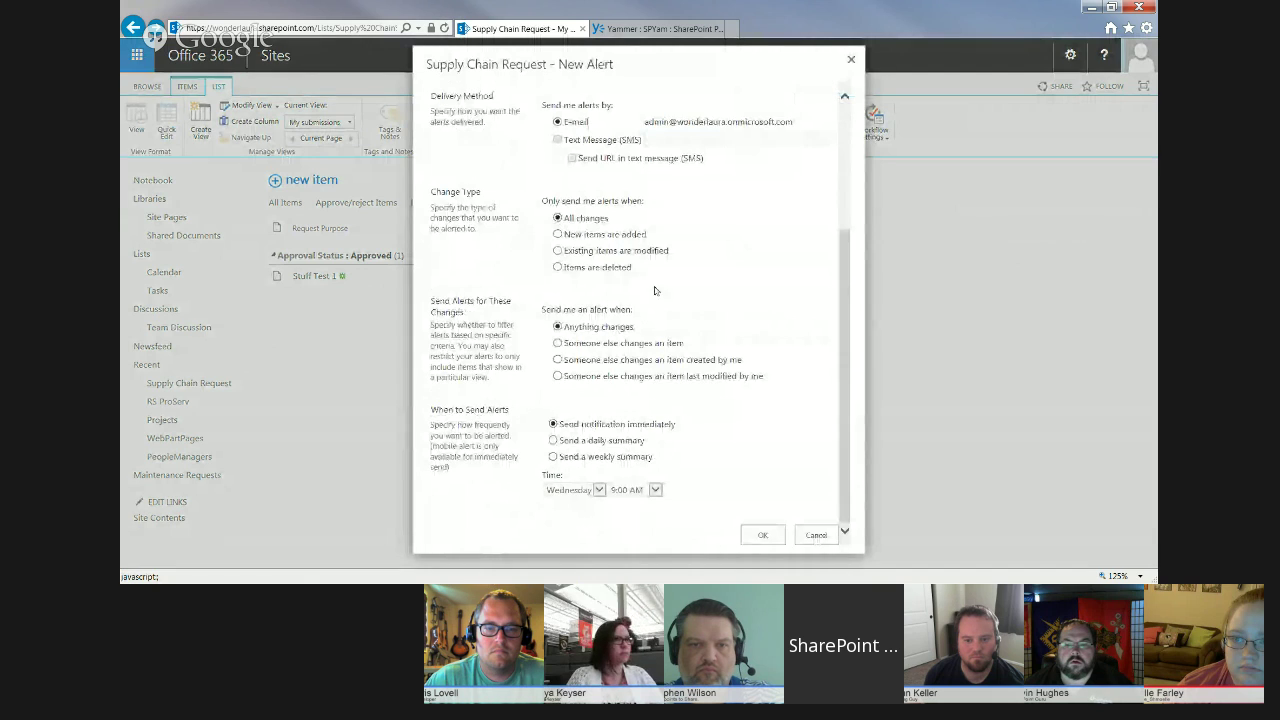
left_click(562, 253)
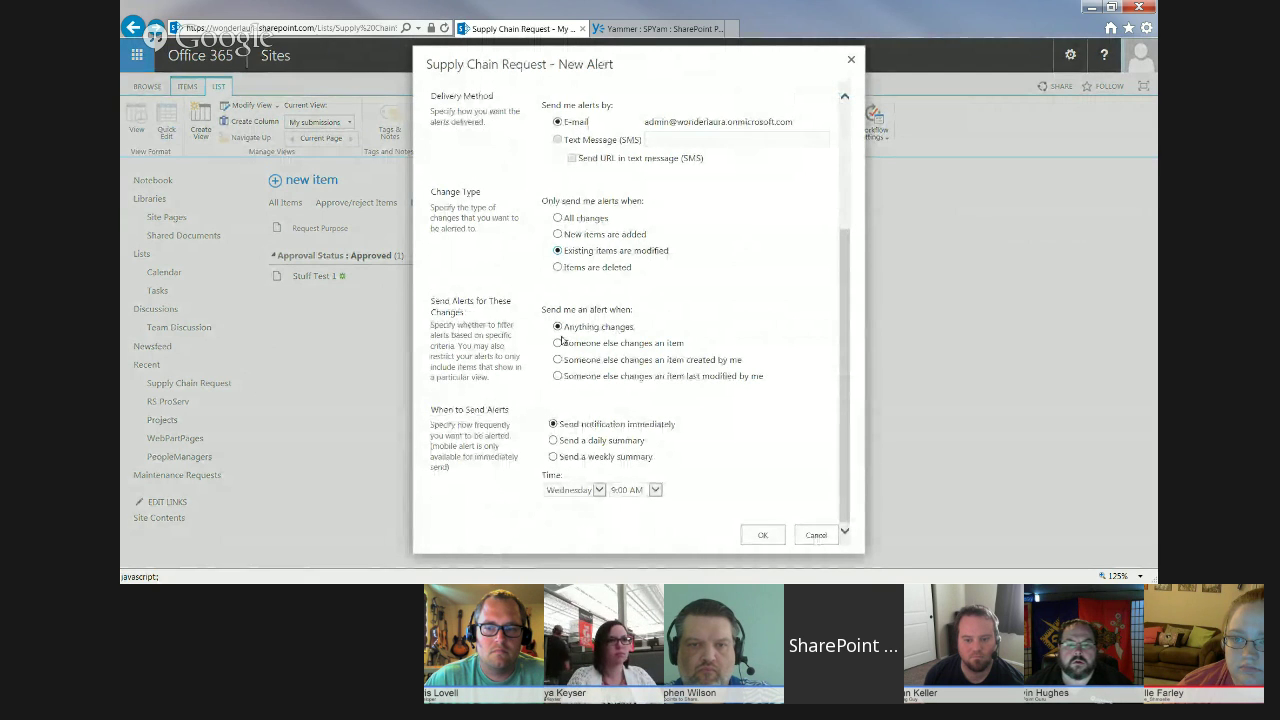
left_click(558, 360)
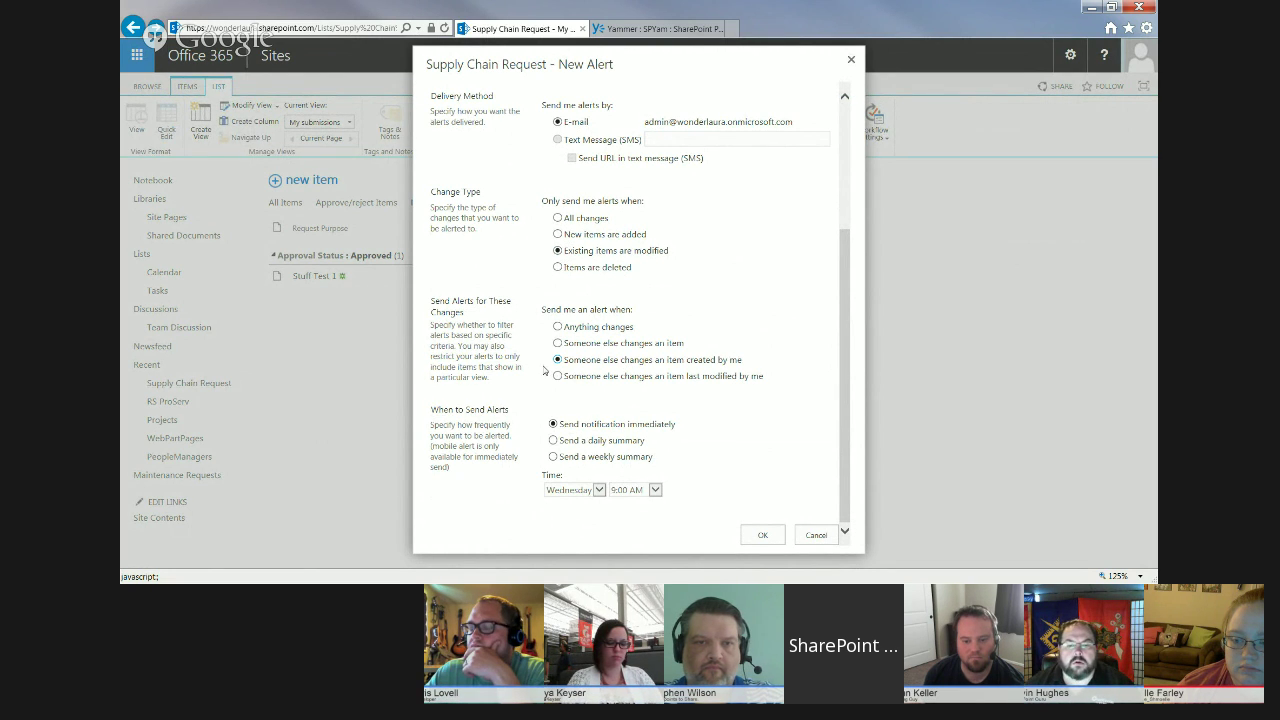
Title the alert "My Request Modified" and submit it, returning to the list's normal page view
left_click_drag(842, 366, 842, 245)
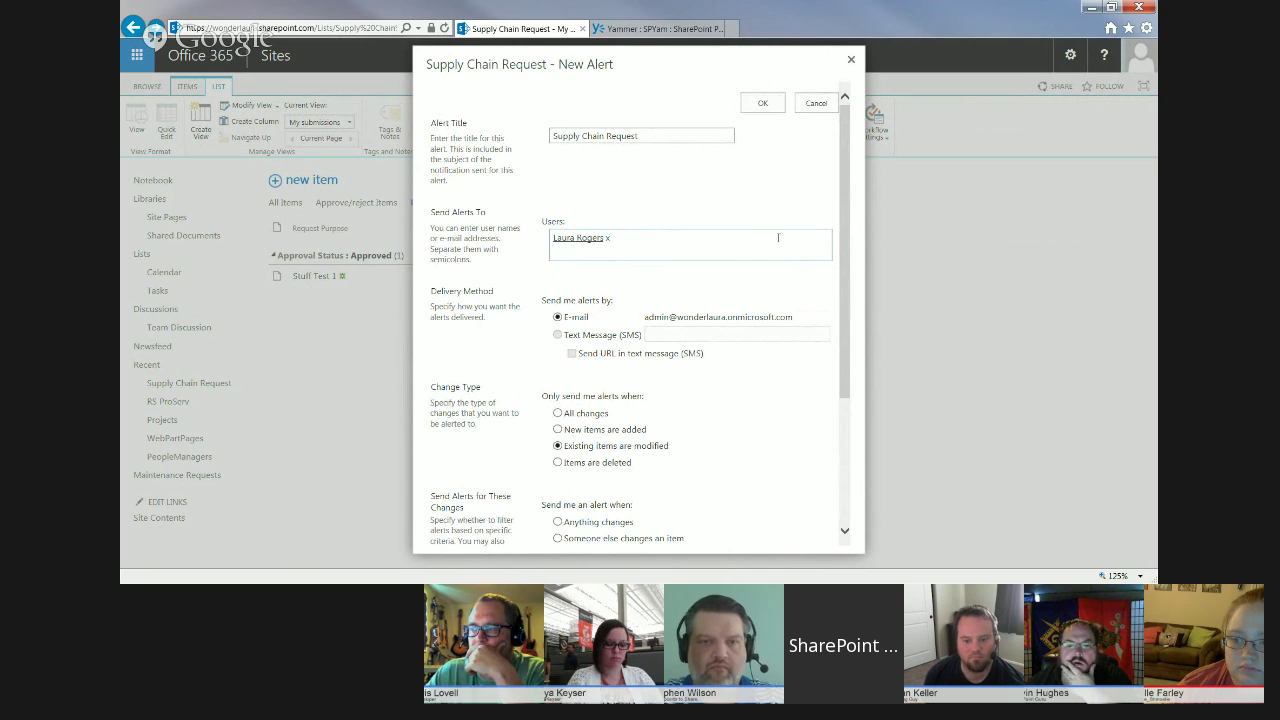
left_click_drag(640, 136, 438, 136)
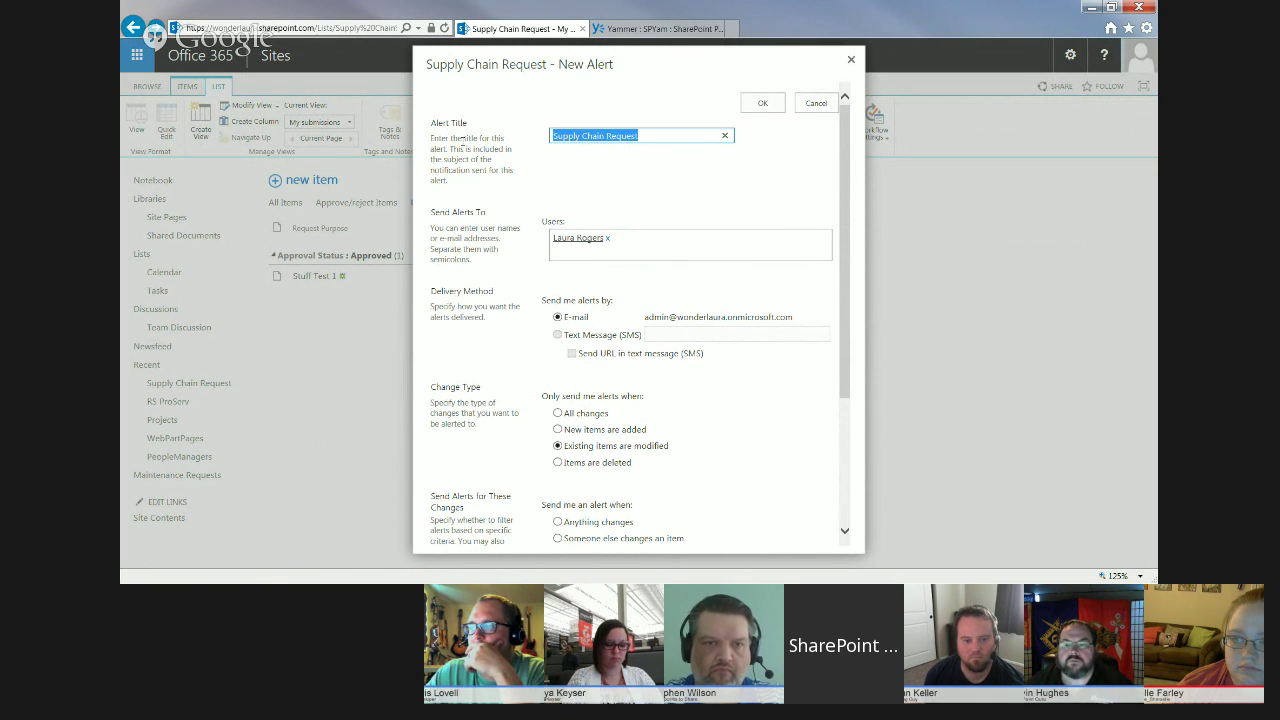
type("My Request")
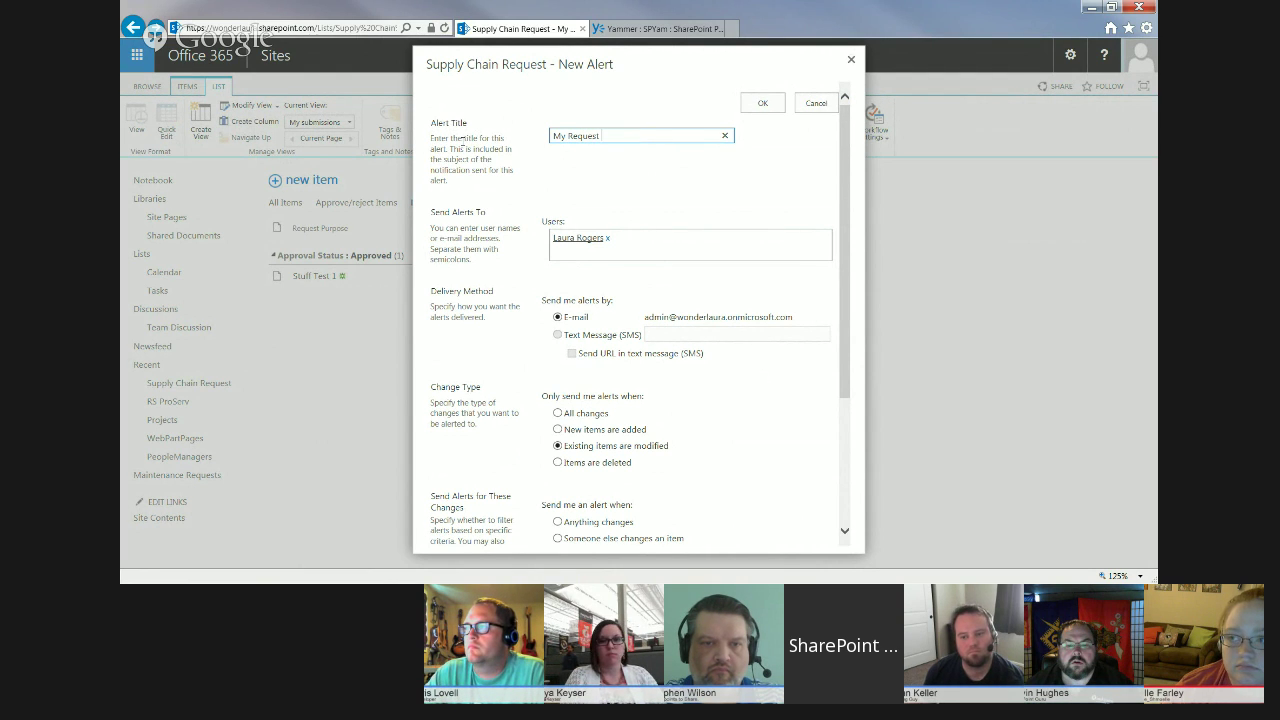
type(" Modified")
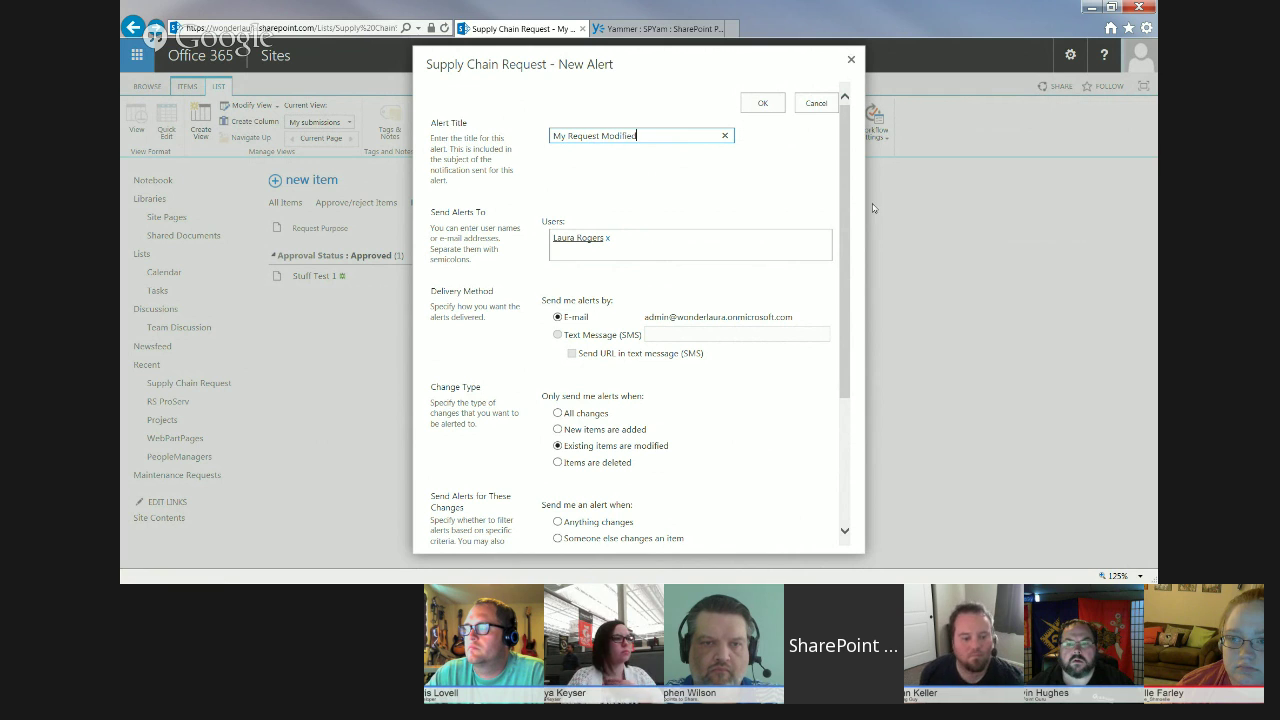
scroll(840, 328, "down", 3)
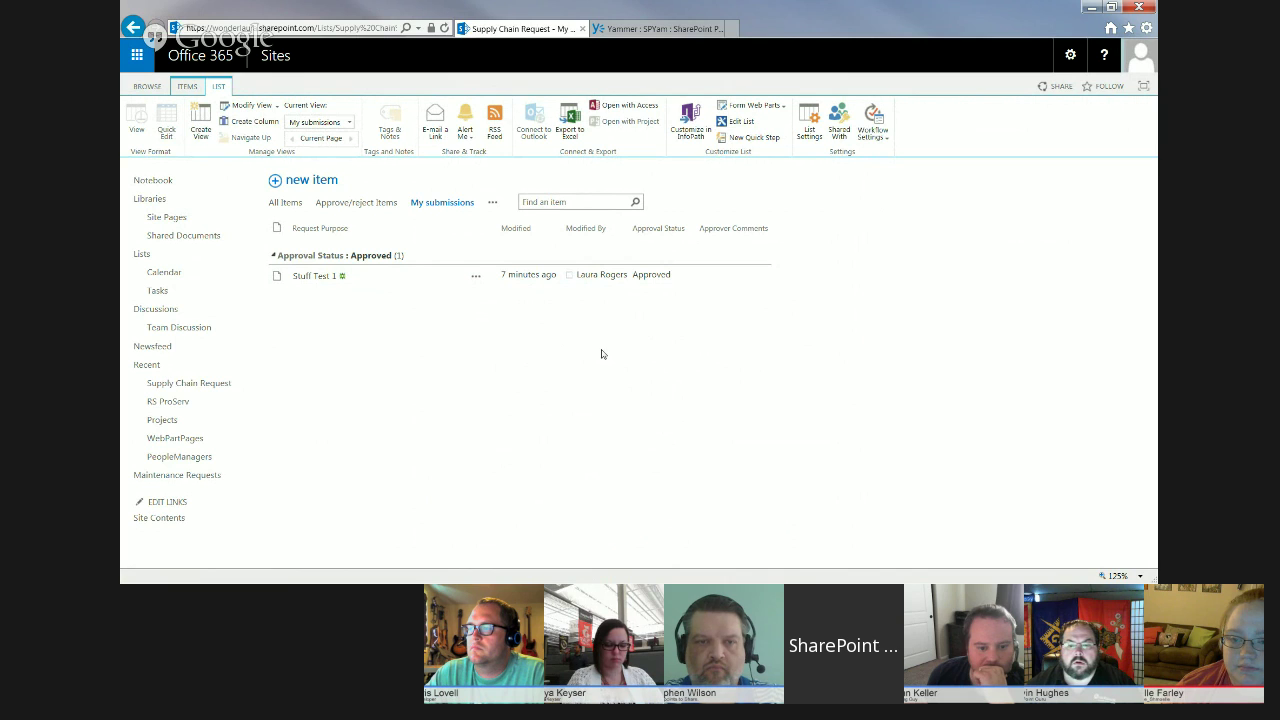
left_click(147, 87)
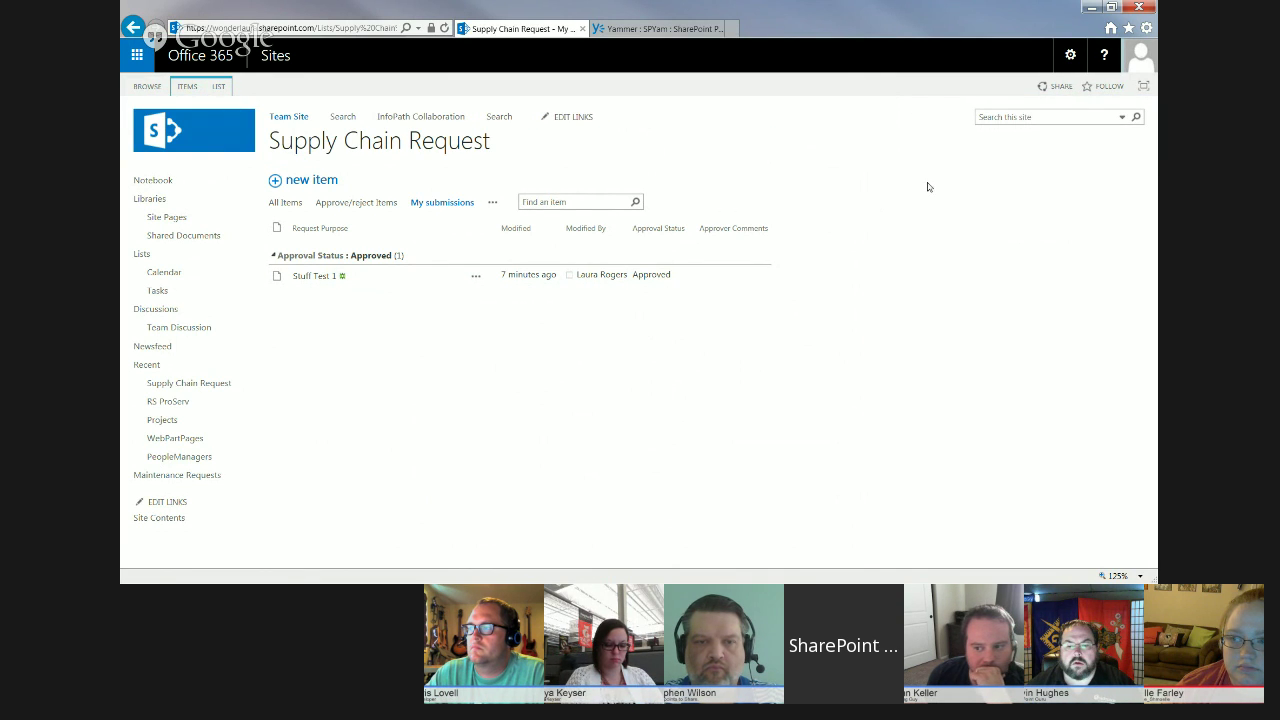
Go to the site's permissions through the site settings and open its permission levels
left_click(1070, 57)
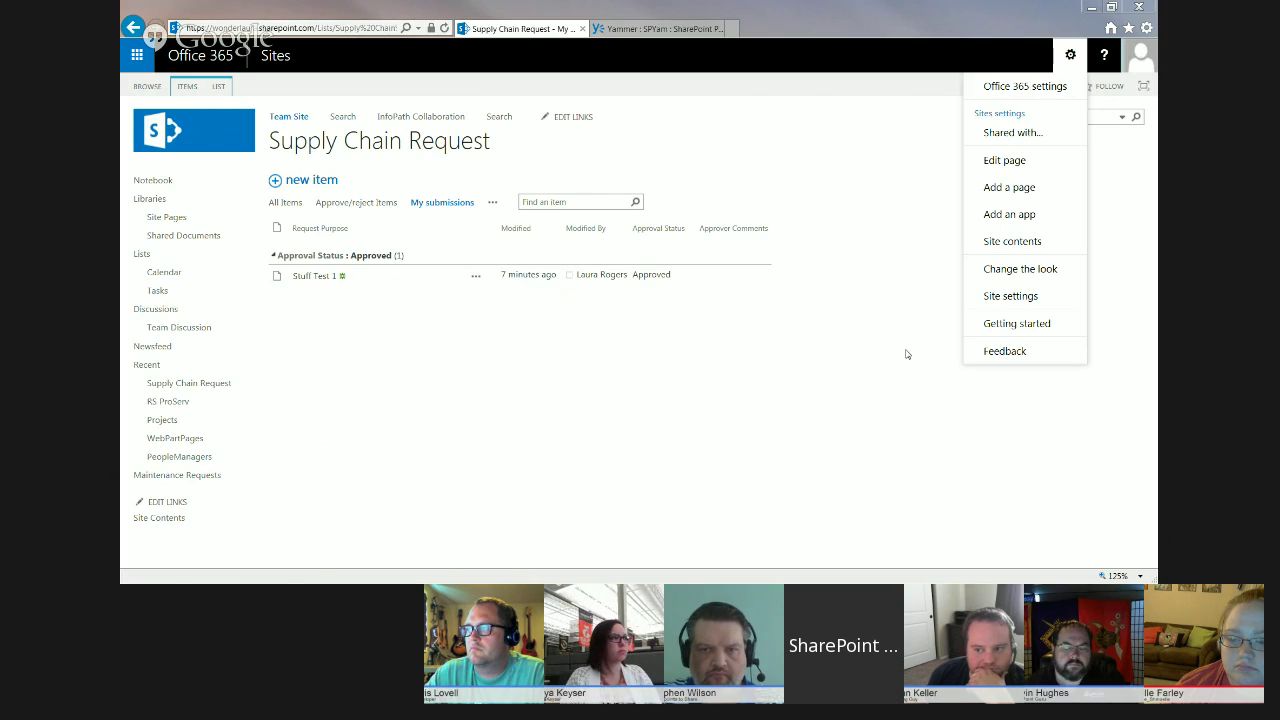
left_click(1010, 296)
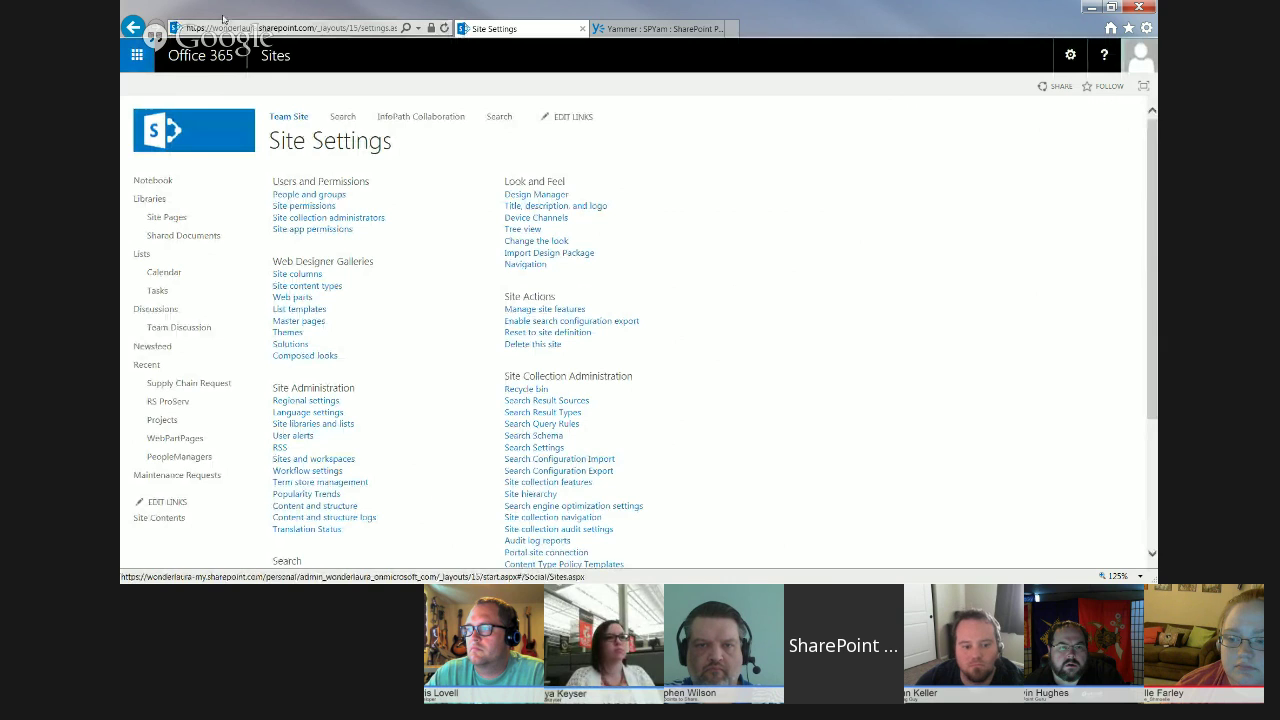
left_click(305, 208)
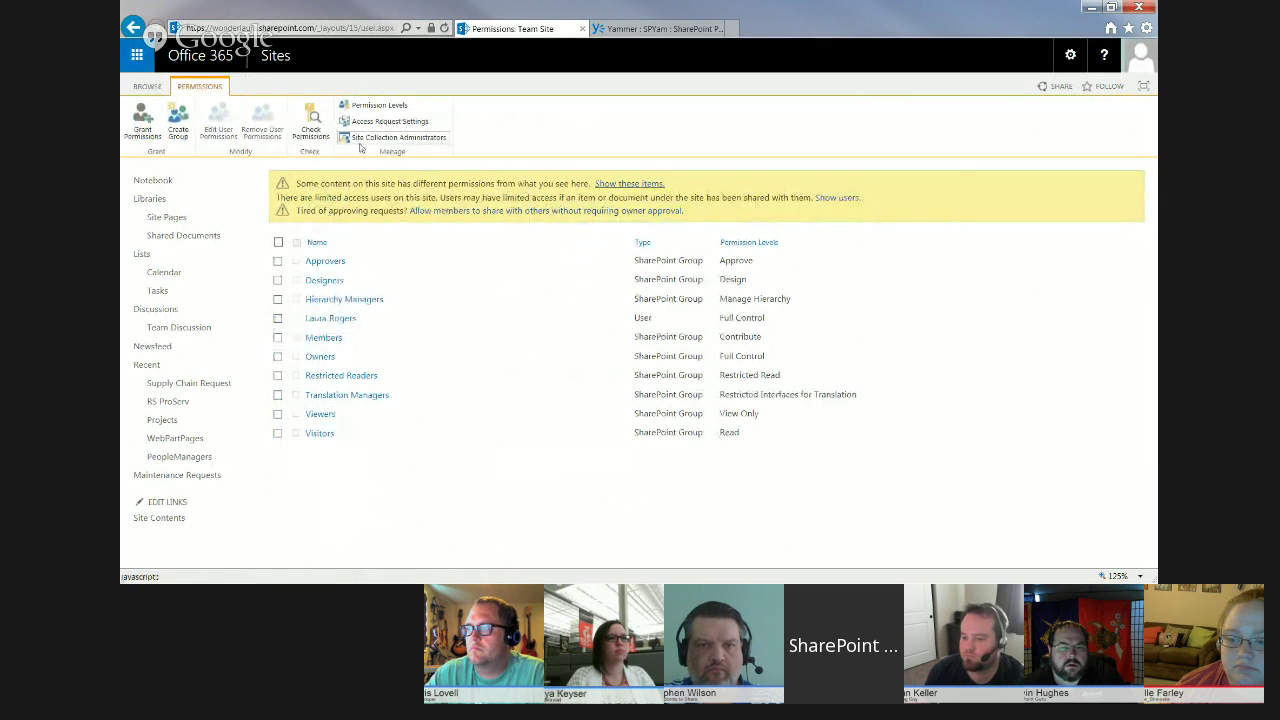
left_click(378, 106)
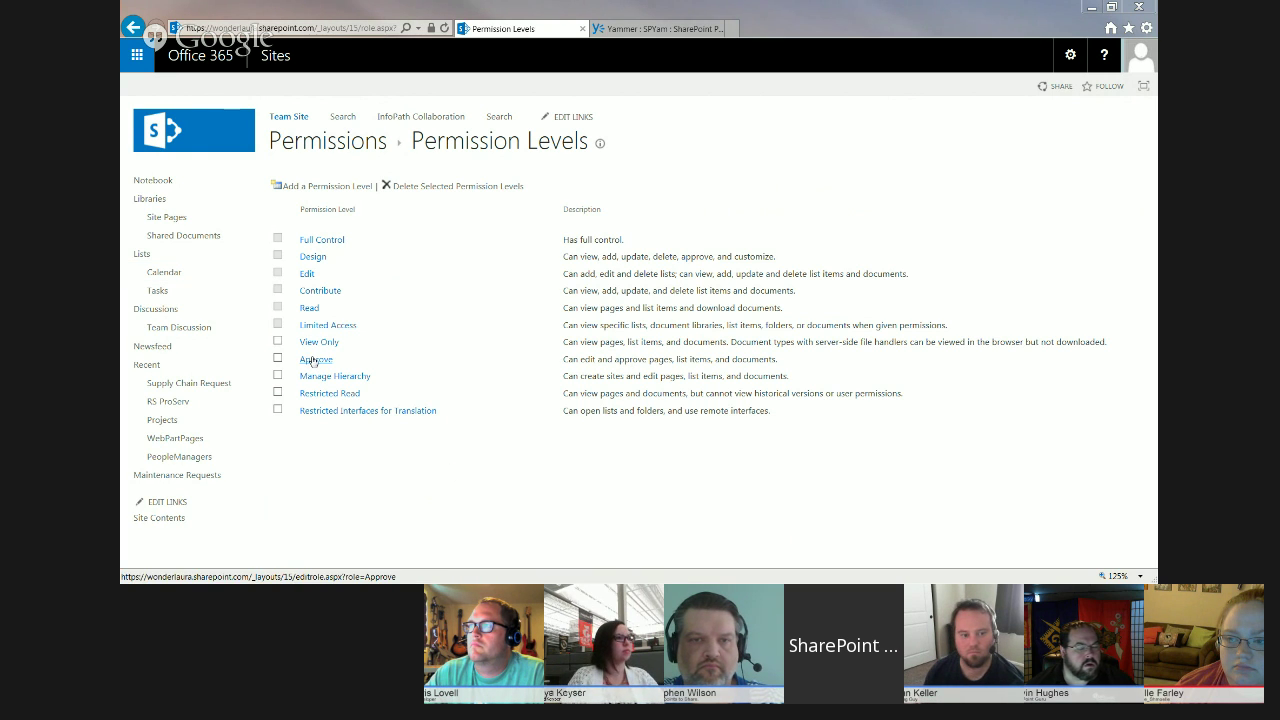
Open the Contribute permission level and start a copy of it
left_click(329, 292)
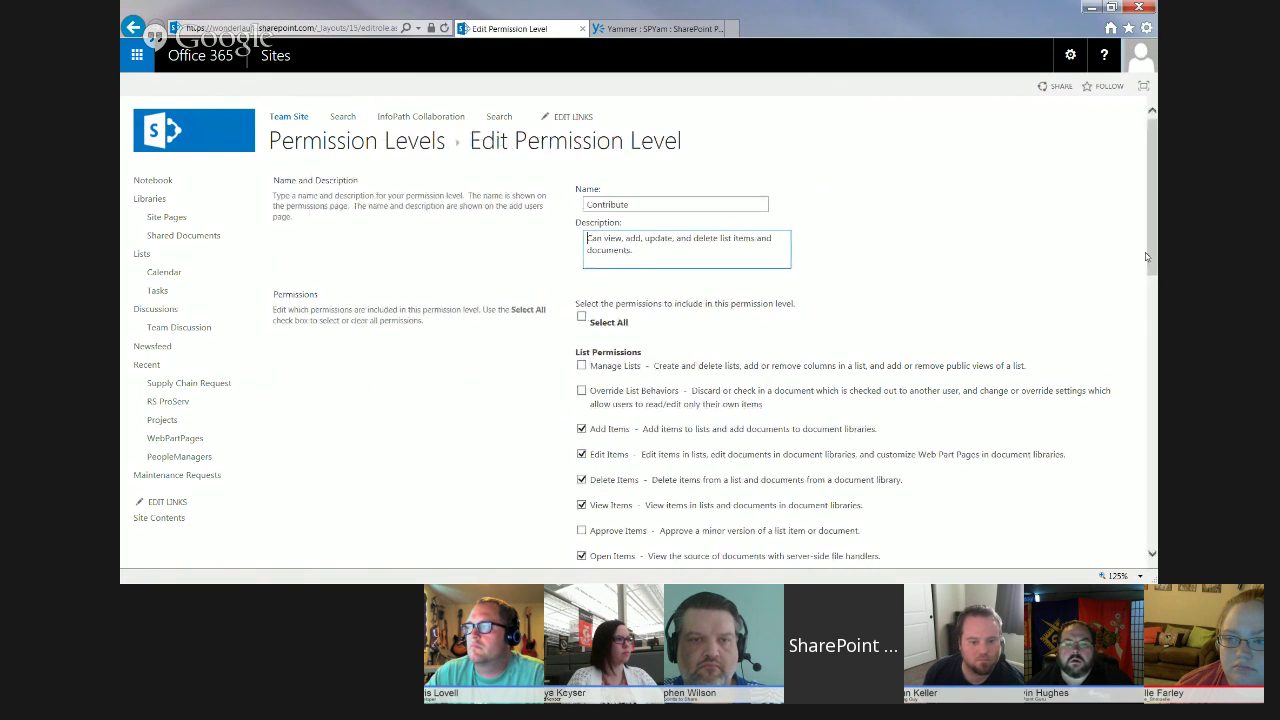
scroll(1146, 257, "down", 10)
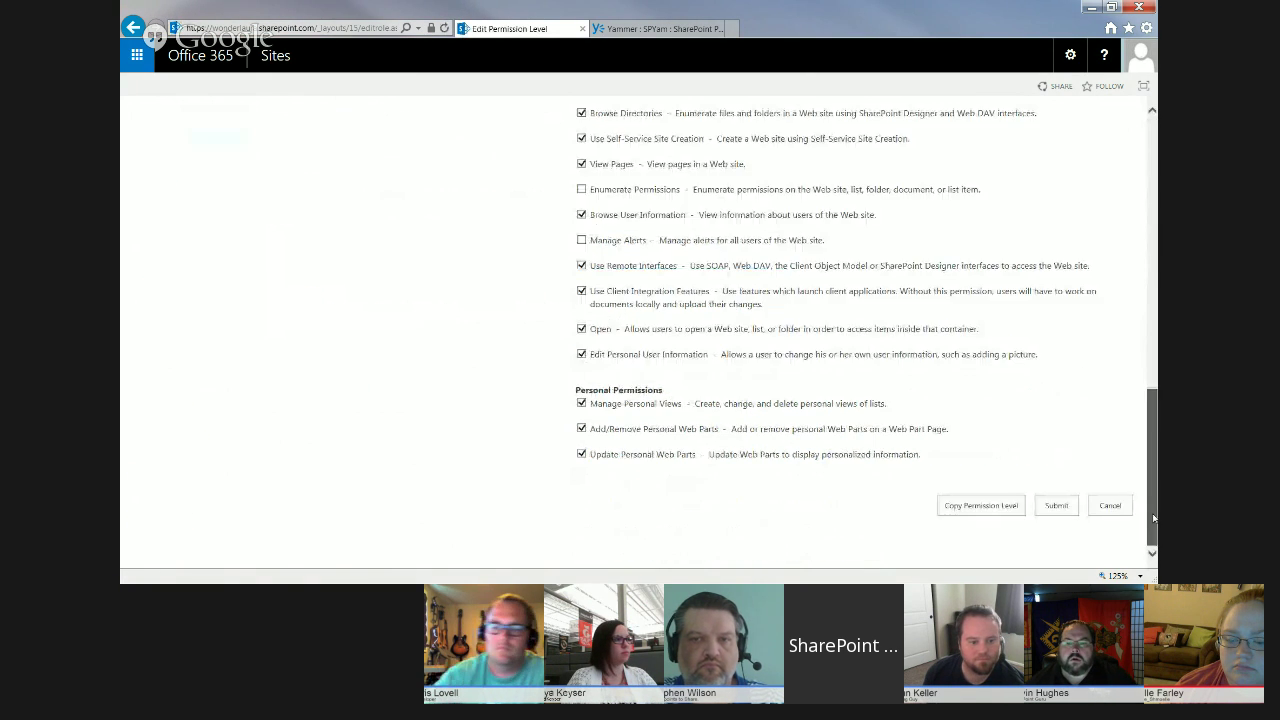
left_click(972, 505)
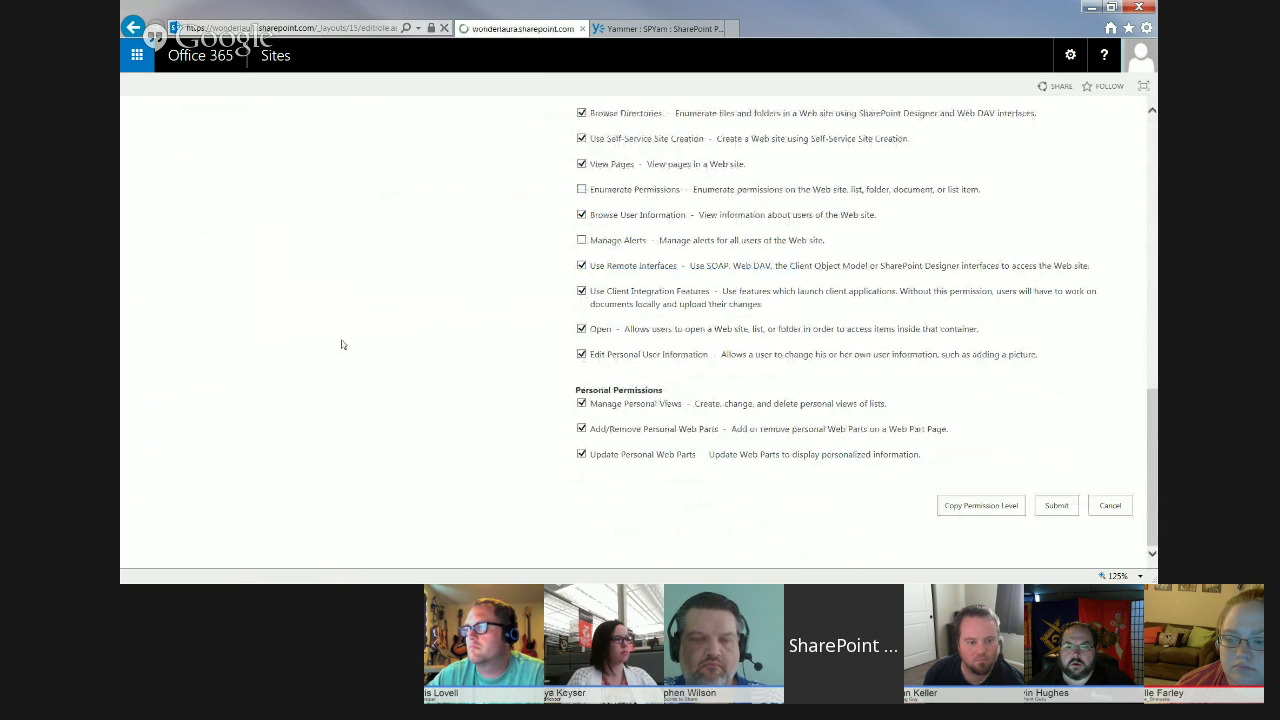
Name the copied permission level "Form Approve" and describe it as "can edit items and approve."
left_click(625, 199)
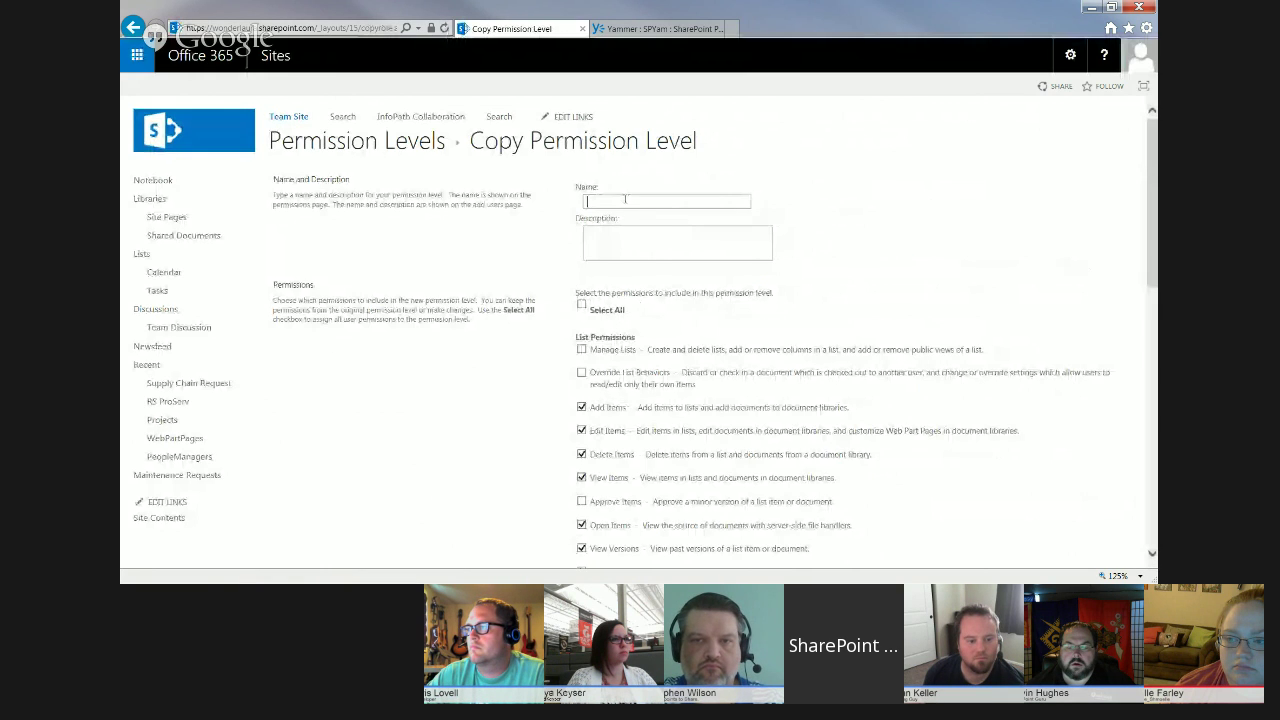
left_click(630, 201)
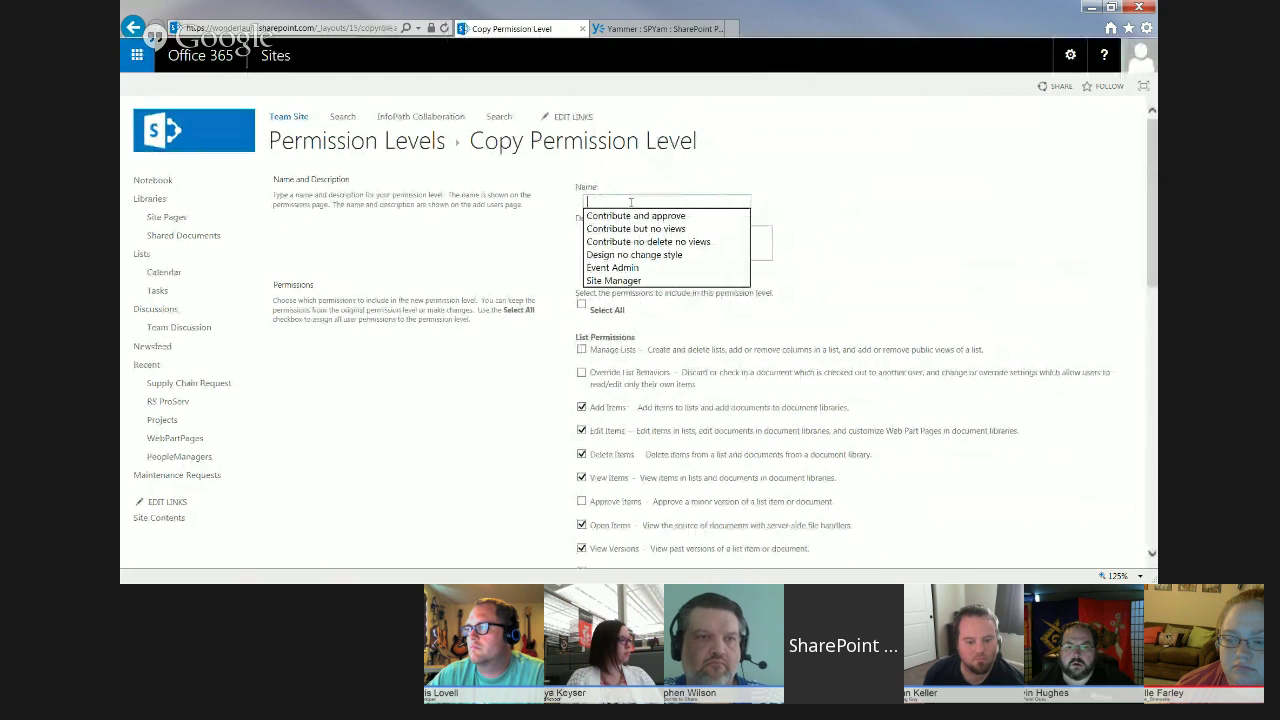
type("F")
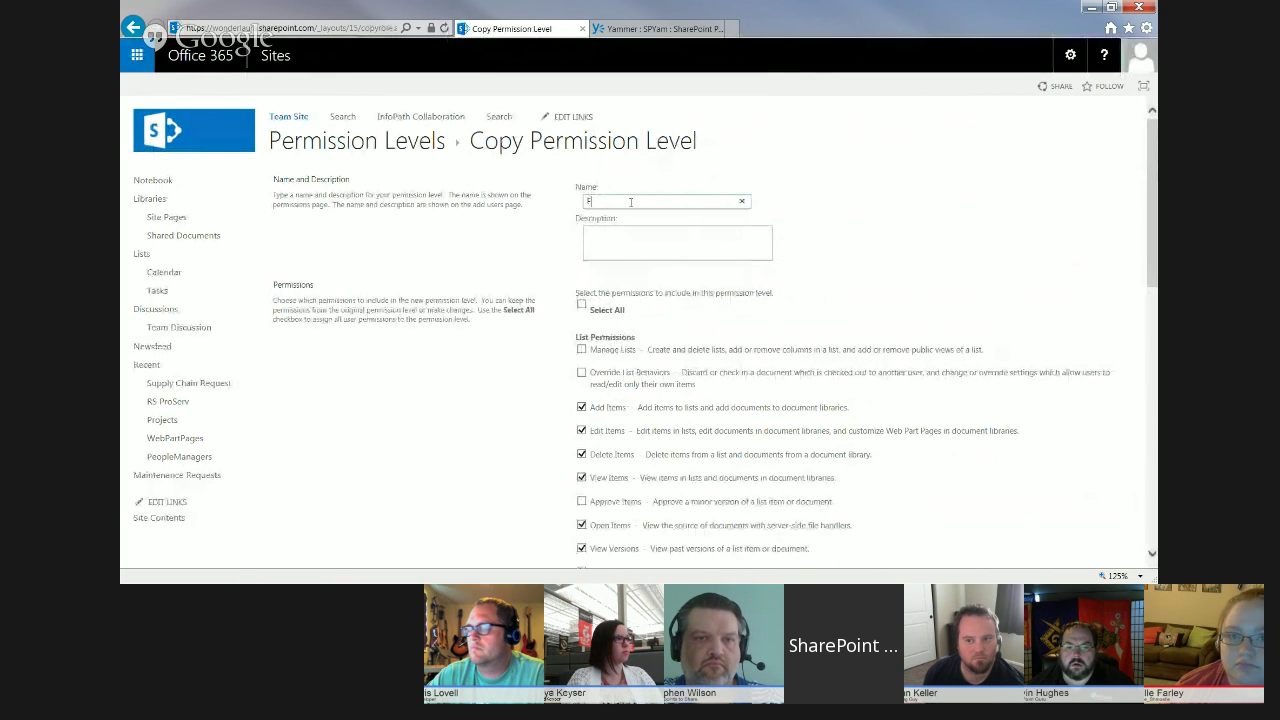
type("orm Approv")
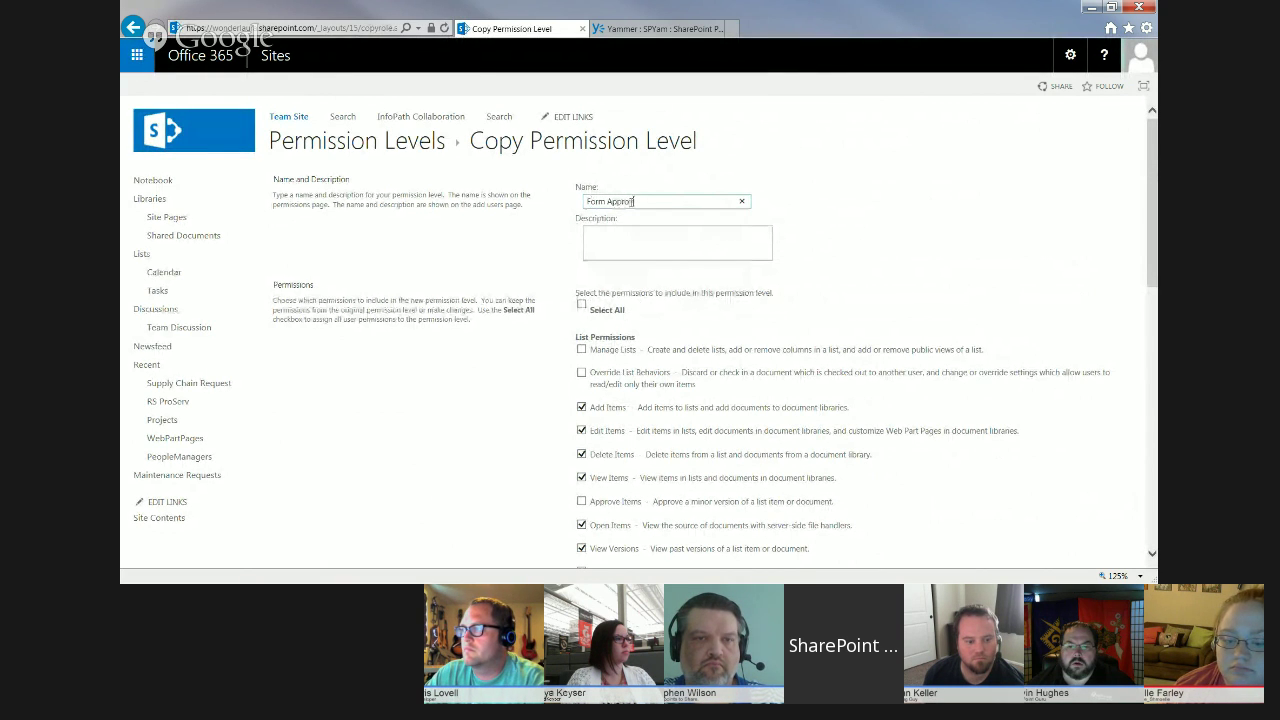
type("e")
left_click(622, 238)
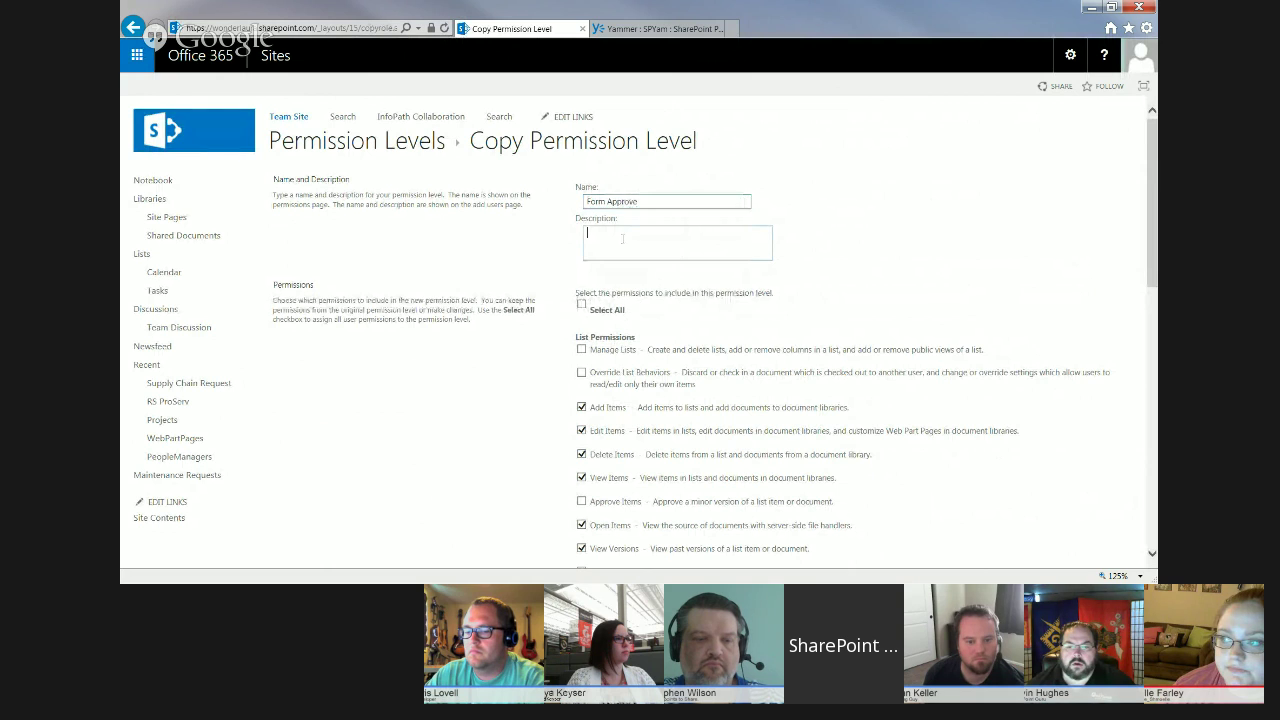
type("can")
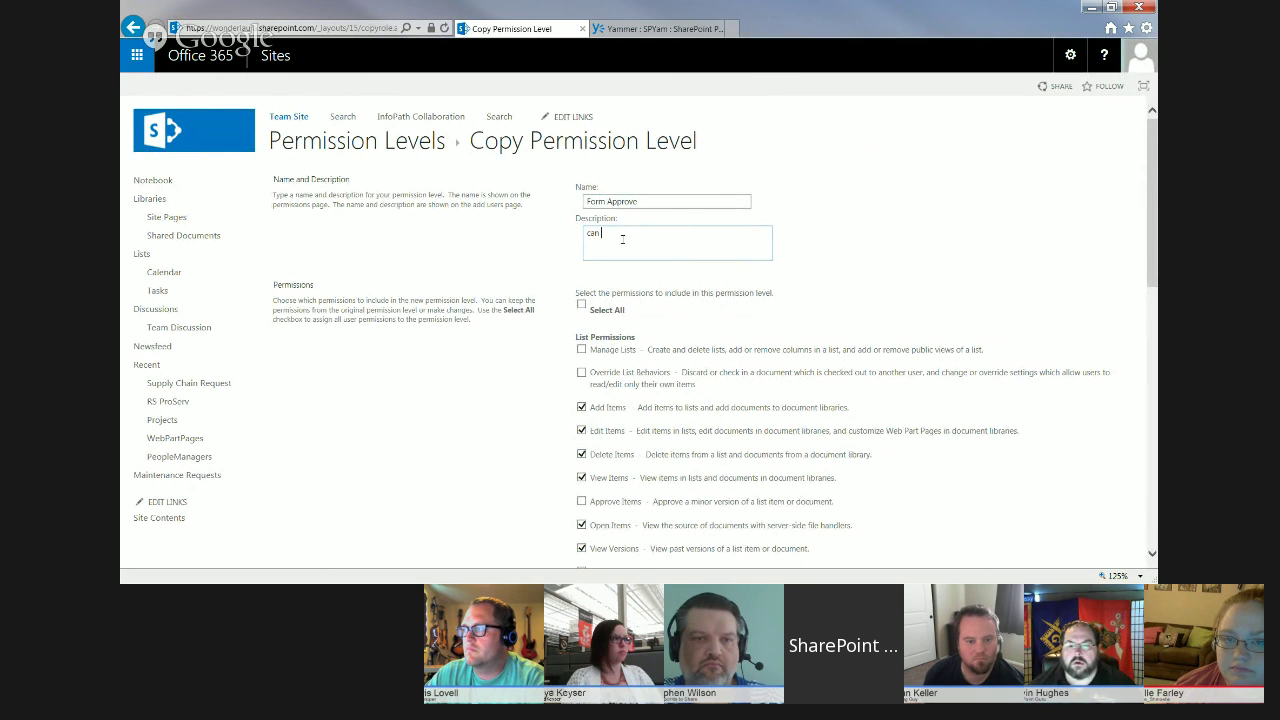
type(" edit items ")
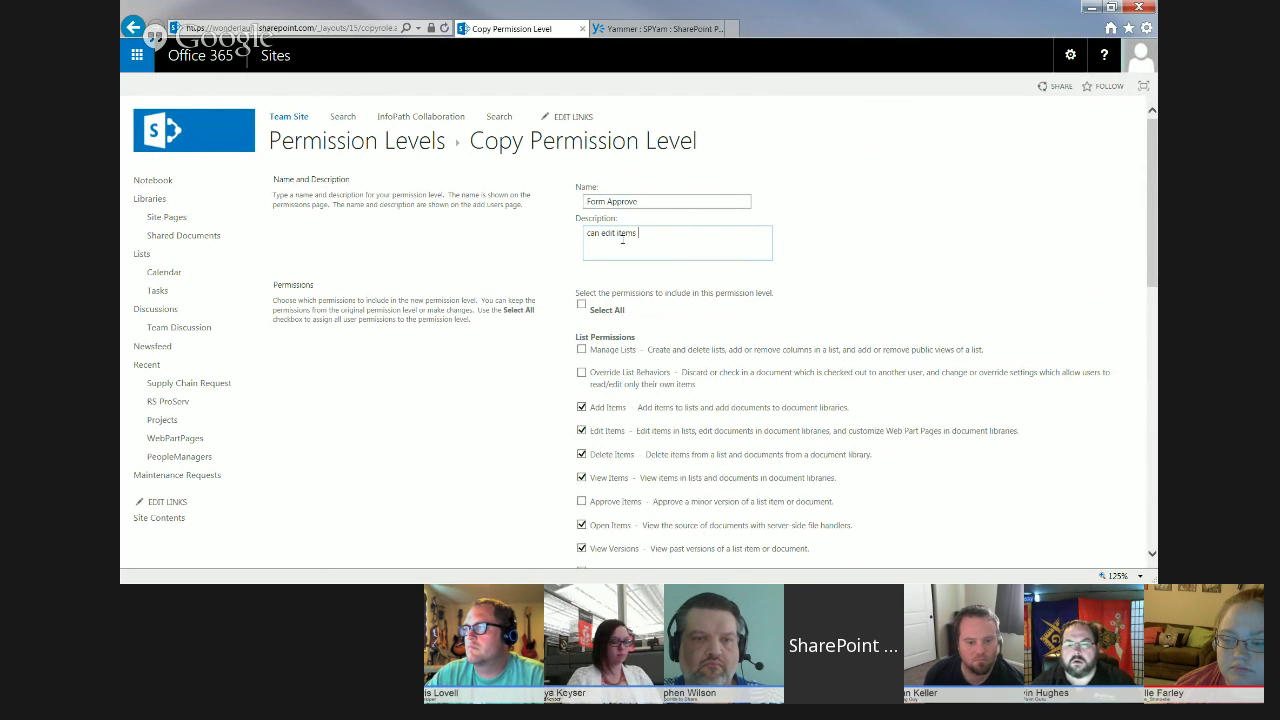
type("and approve.")
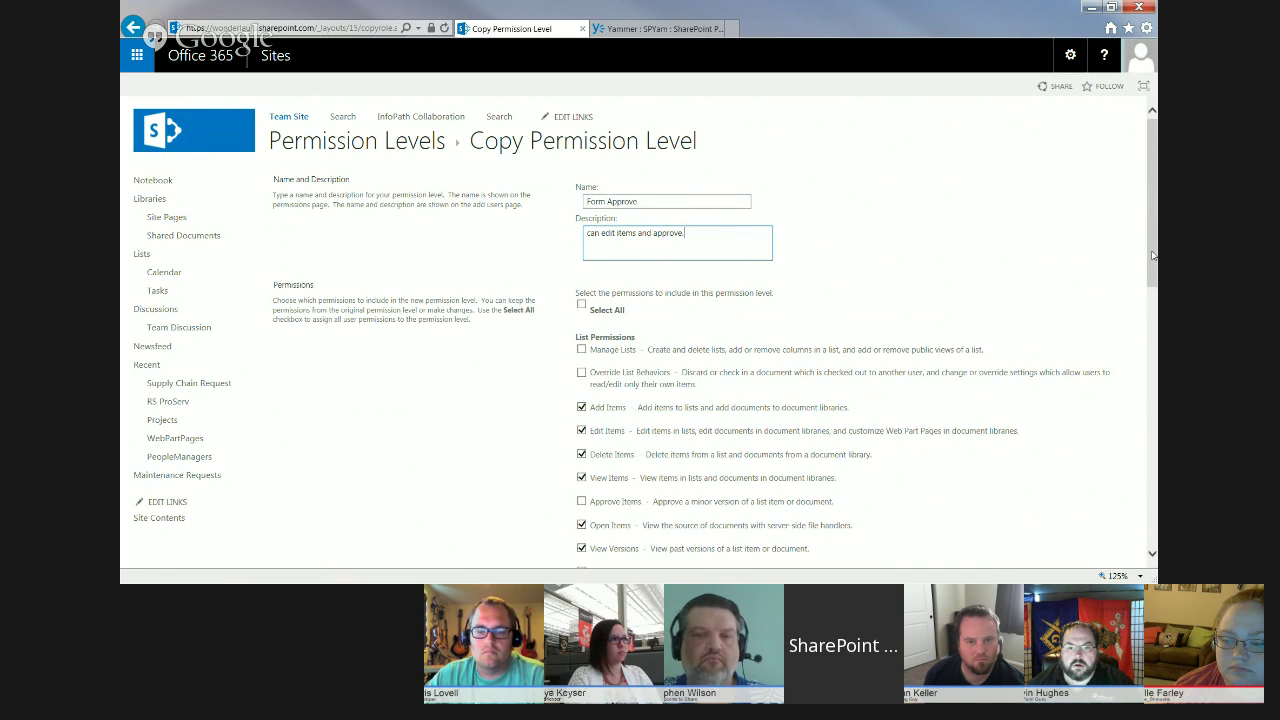
Add the Approve Items list permission to the copied level and create it
scroll(1152, 255, "down", 3)
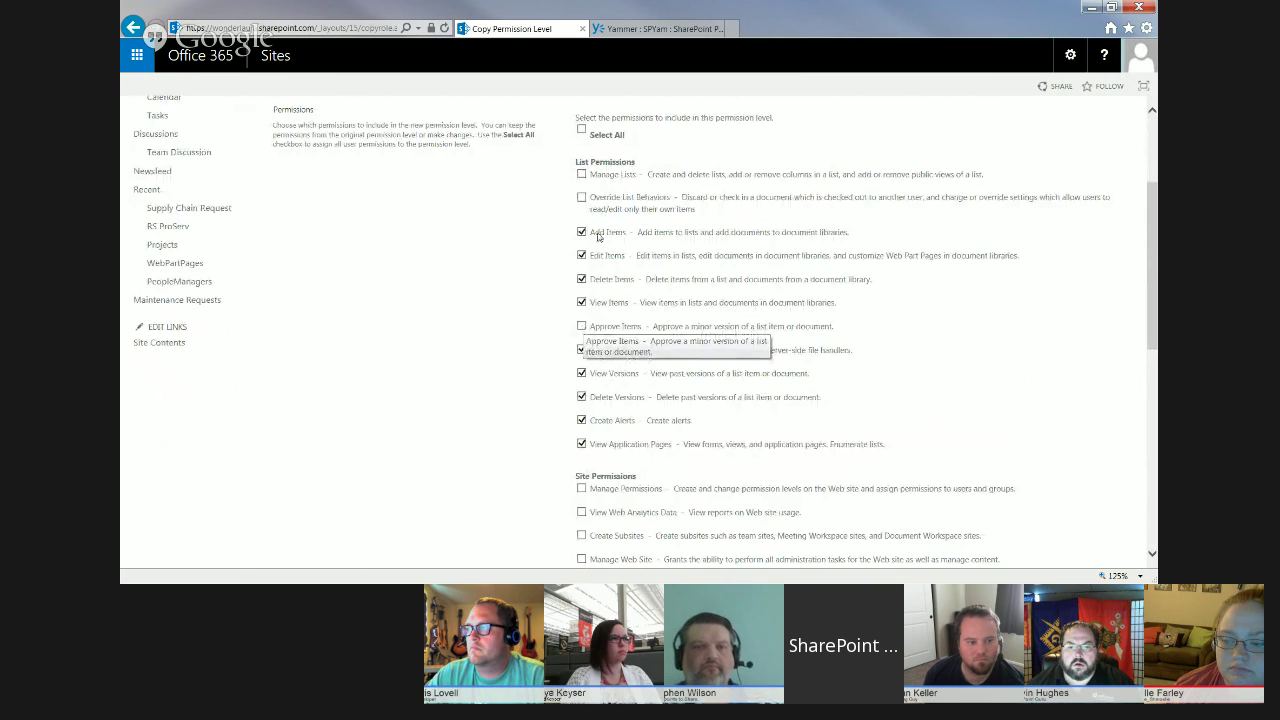
left_click(581, 327)
left_click_drag(1154, 310, 1154, 507)
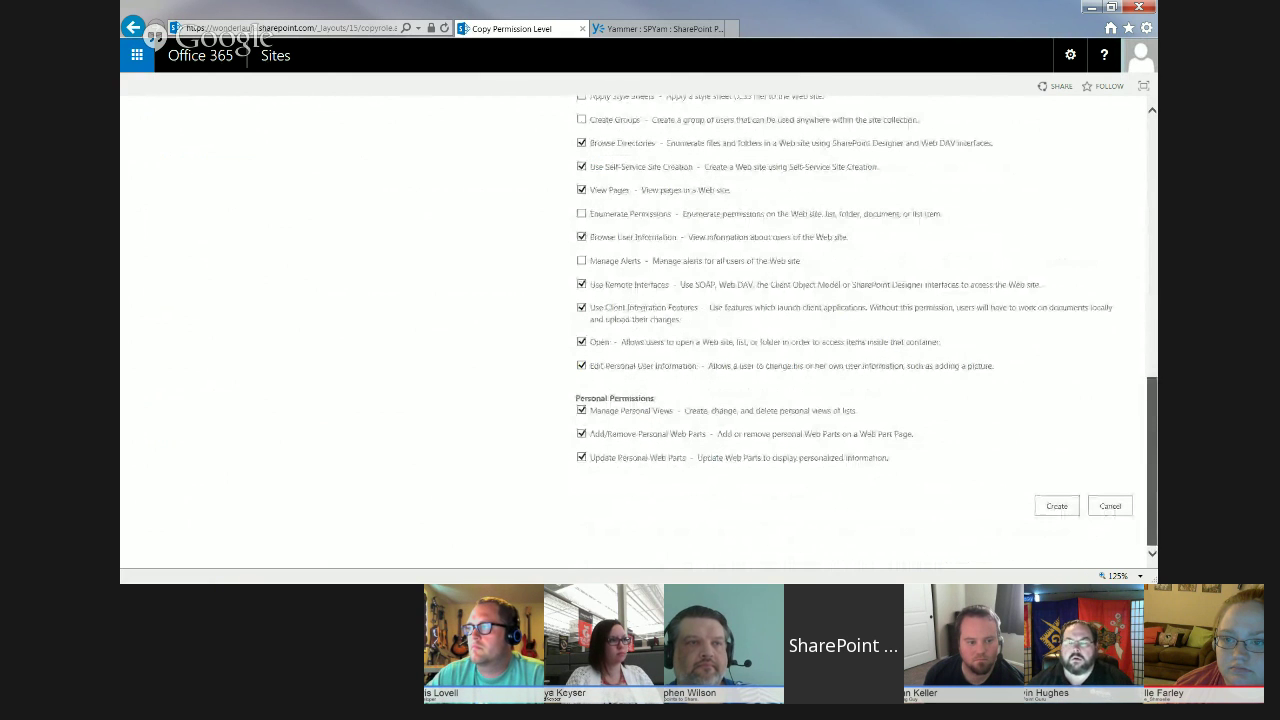
left_click(1057, 506)
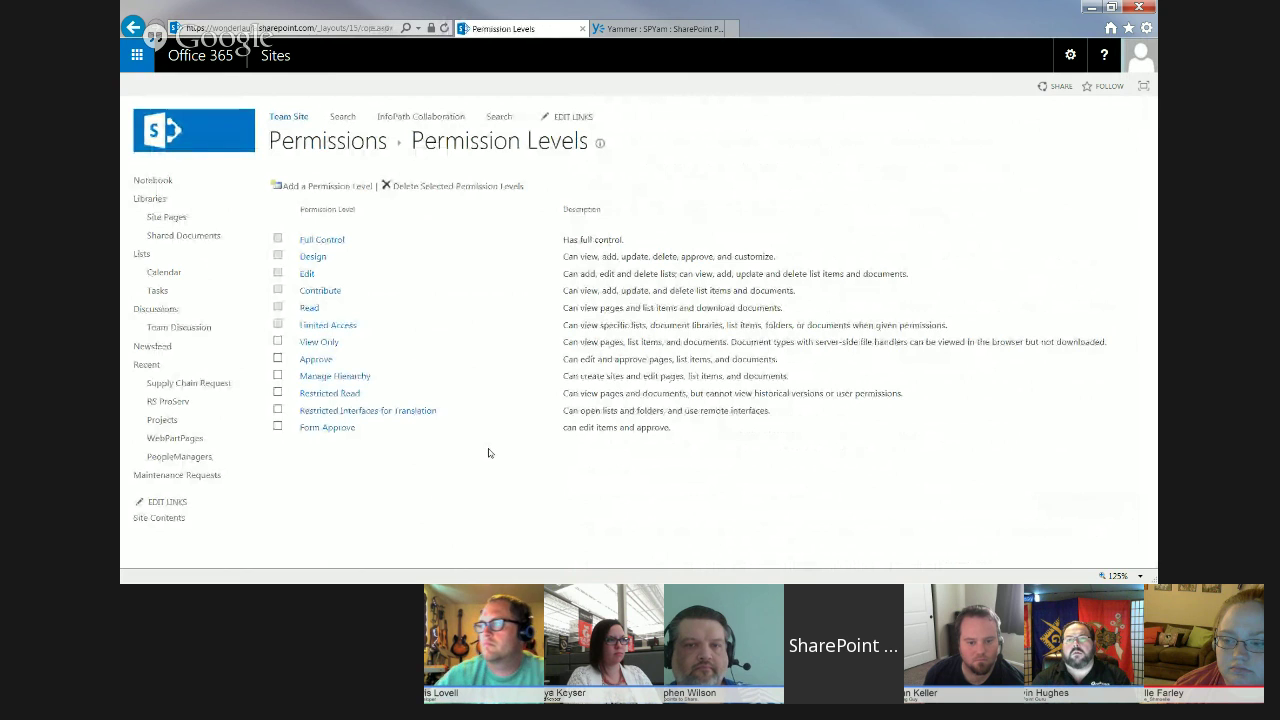
Open the Supply Chain Request list's advanced sharing permissions and stop inheriting permissions from the parent site
left_click(209, 385)
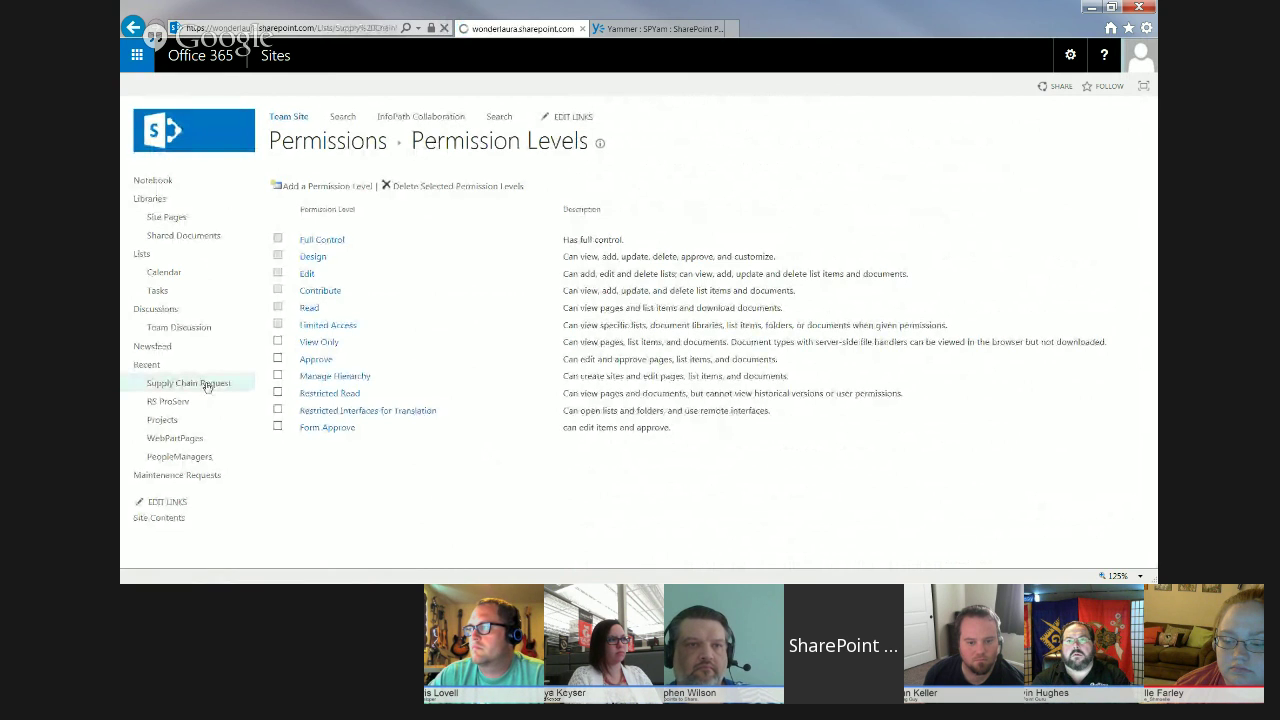
left_click(219, 87)
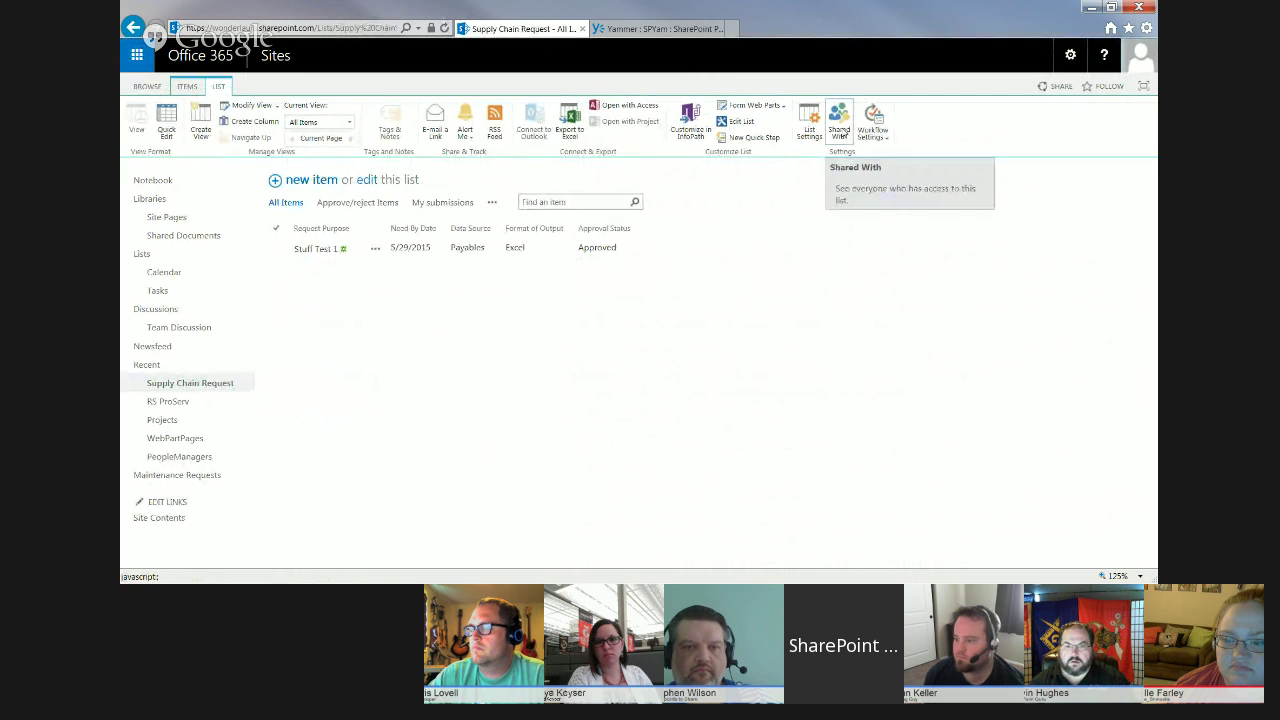
left_click(842, 133)
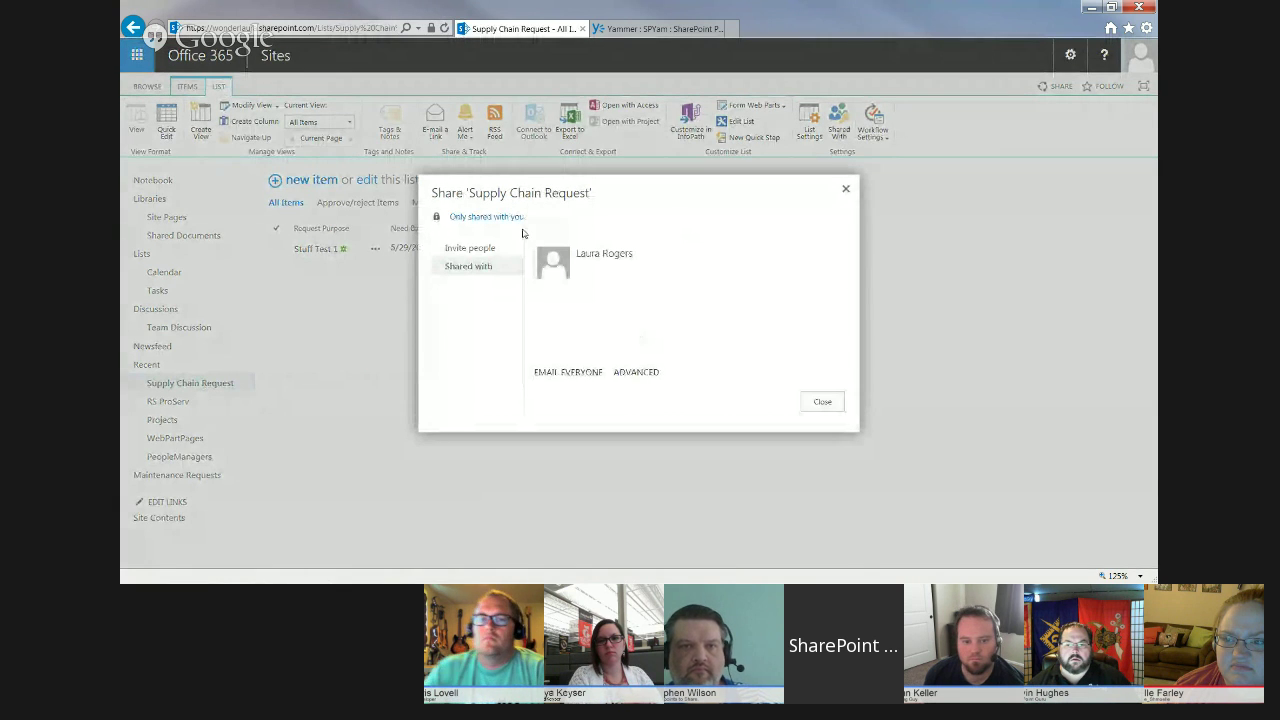
left_click(622, 371)
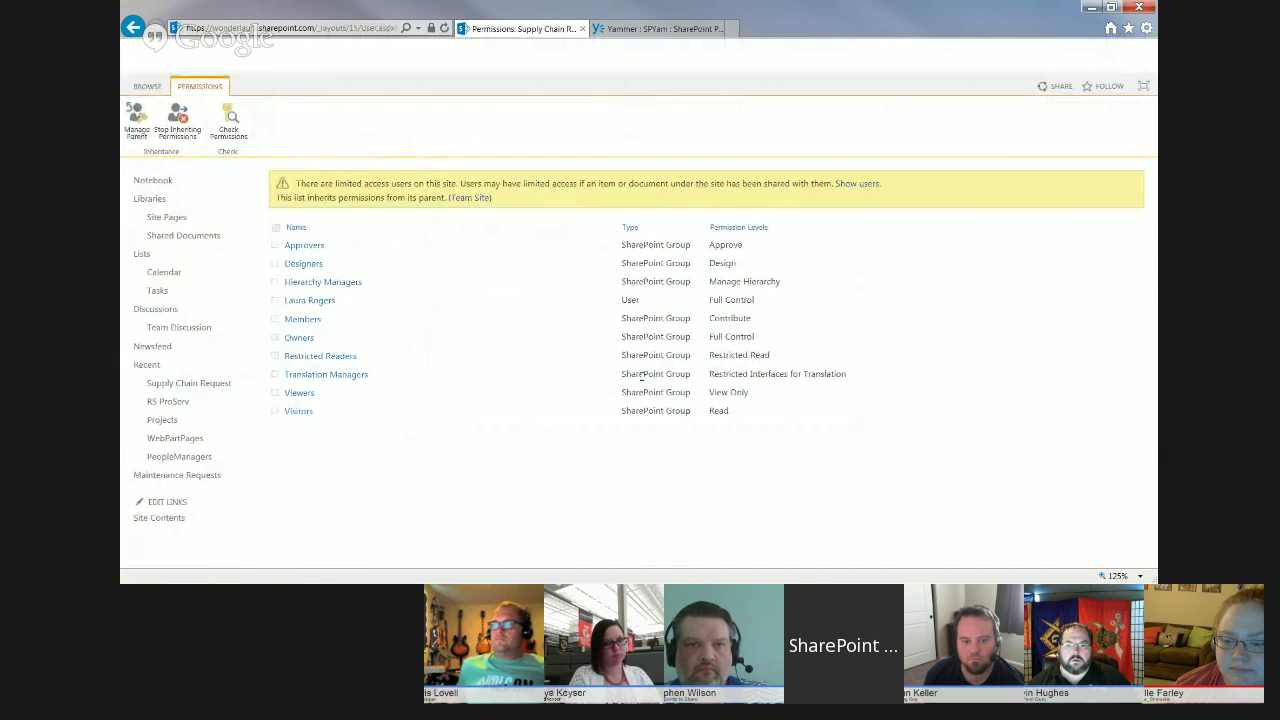
left_click(177, 118)
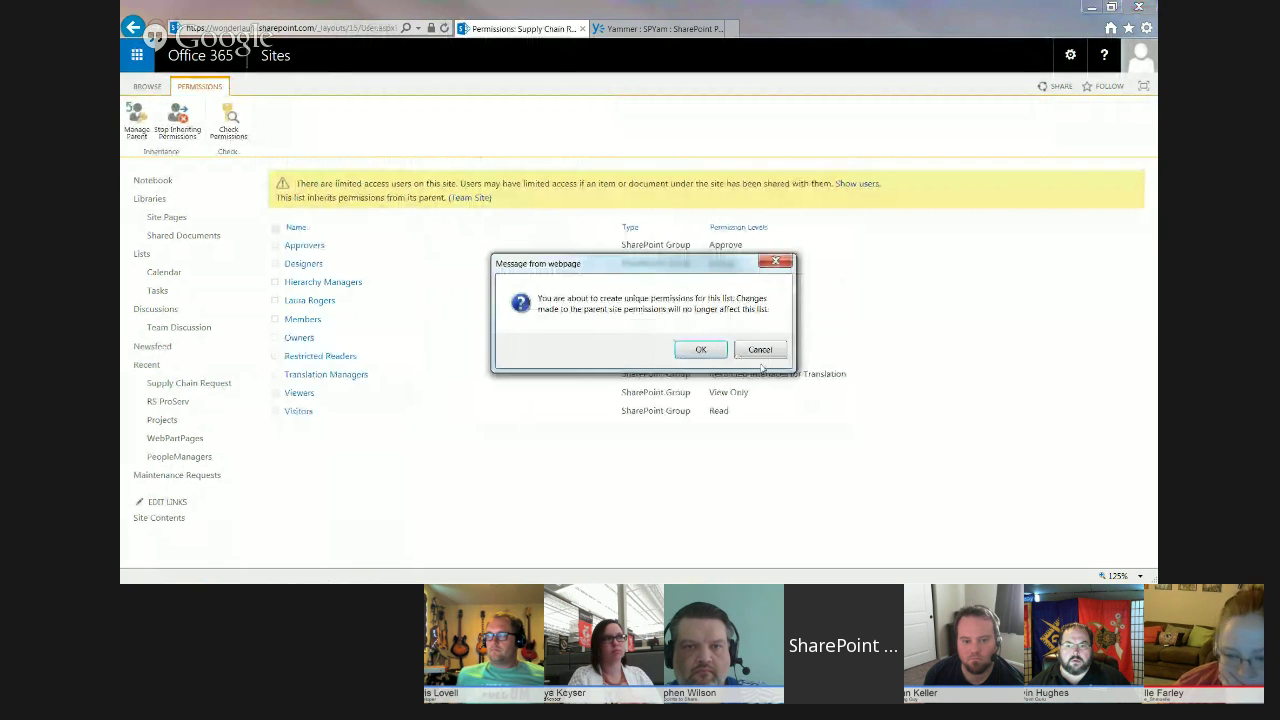
left_click(701, 349)
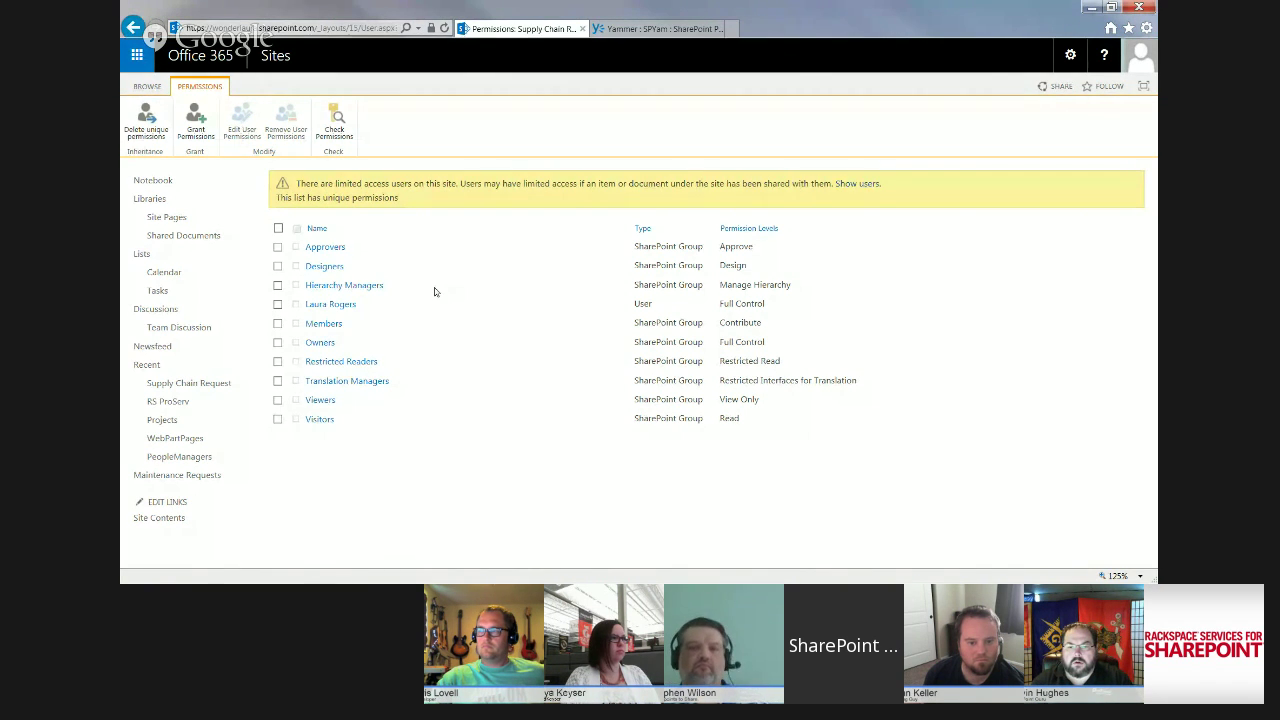
Change the Approvers group's permission level on the list from Approve to Form Approve
left_click(278, 247)
left_click(242, 120)
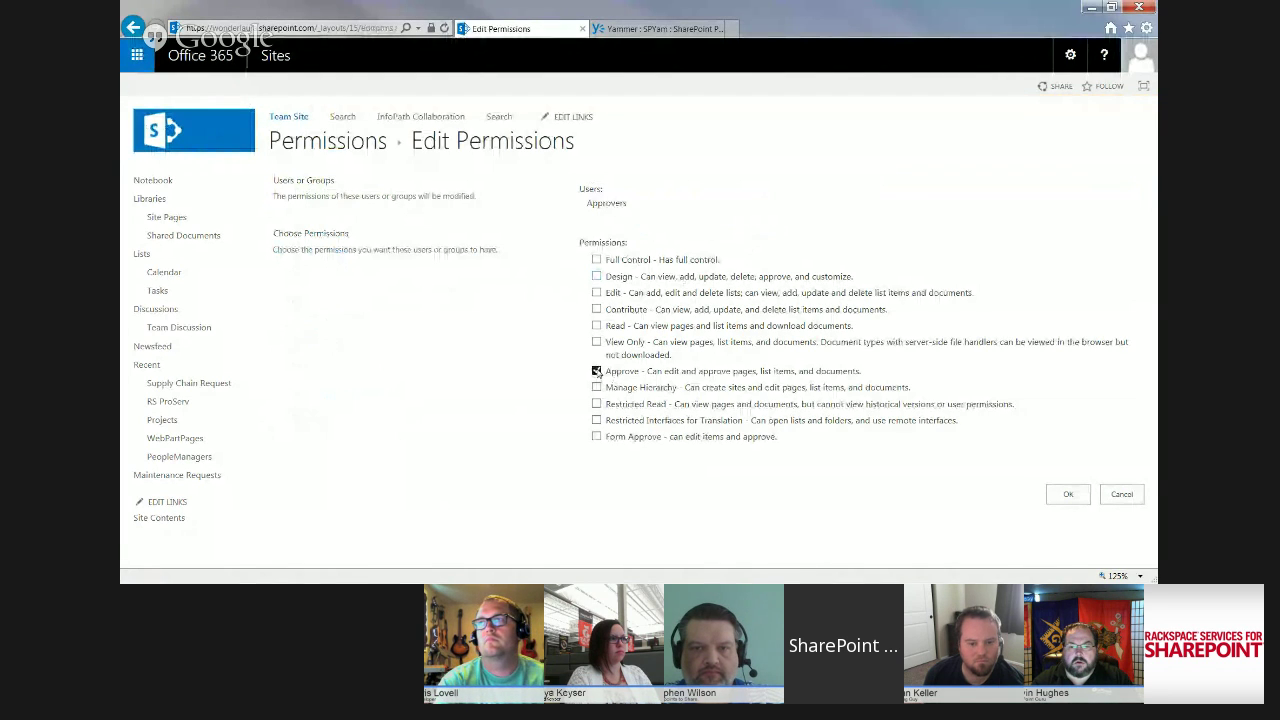
left_click(596, 371)
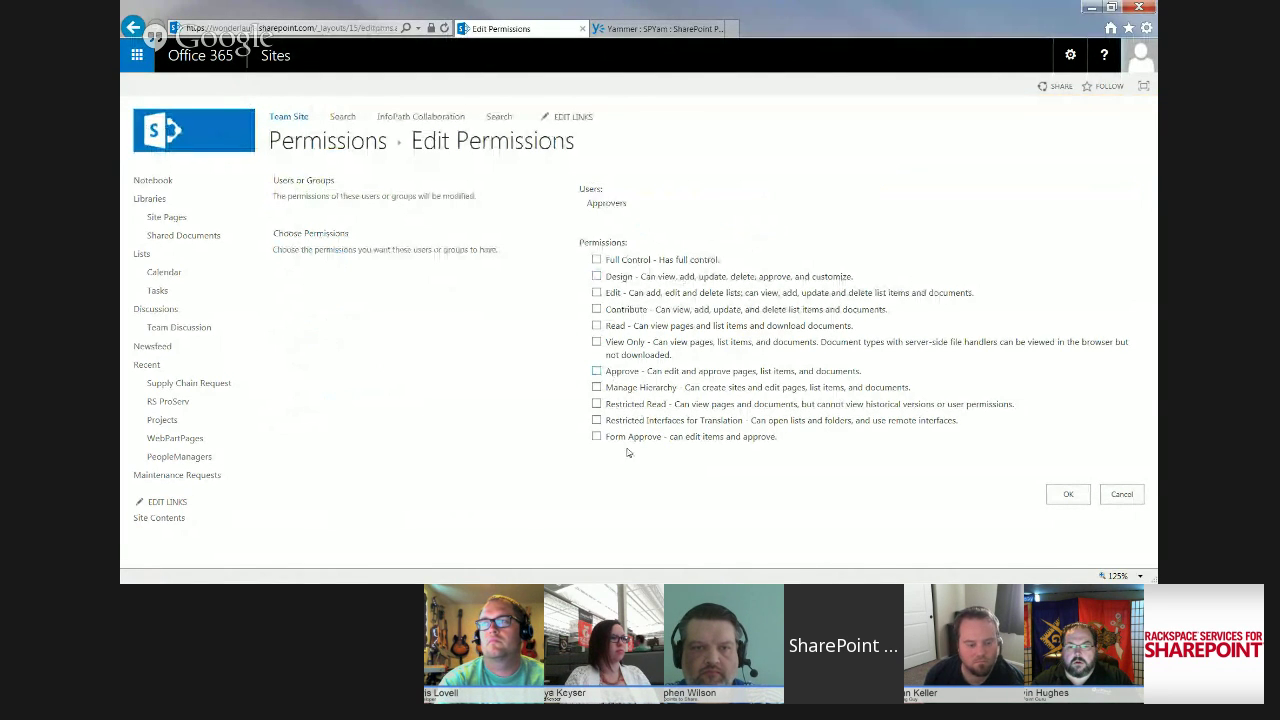
left_click(596, 437)
left_click(1068, 494)
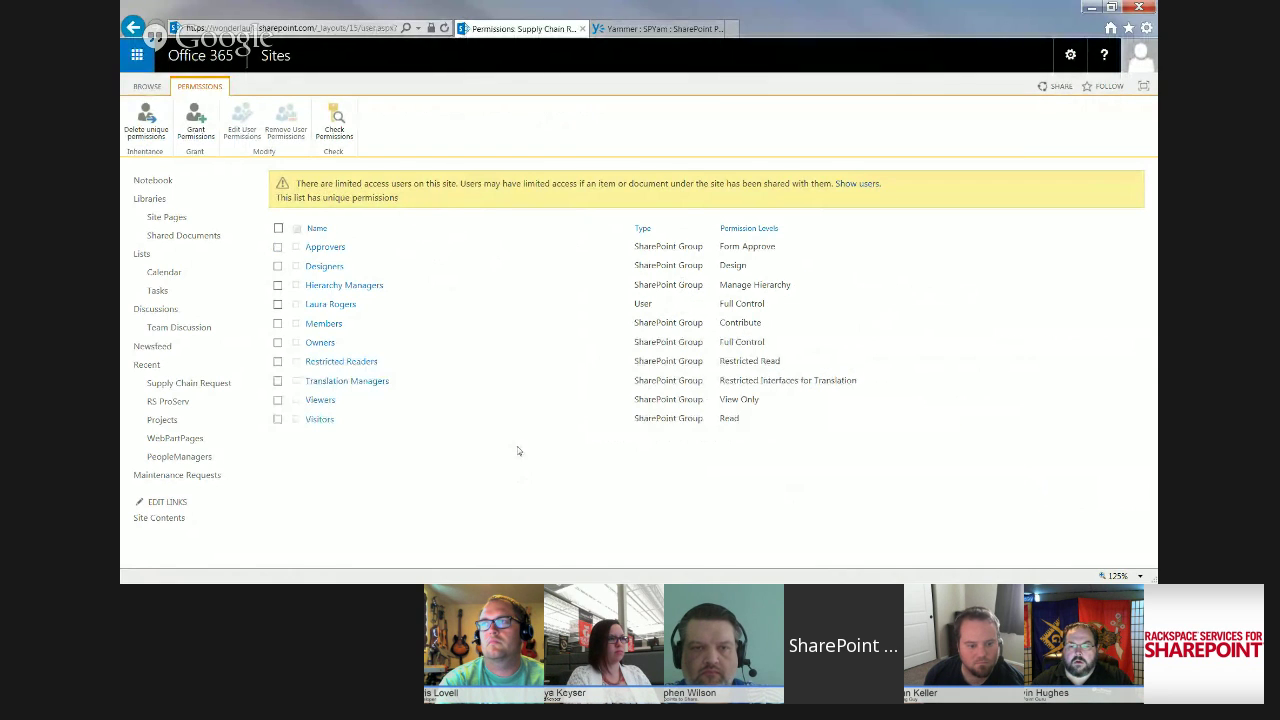
Remove the list permissions of every user and group except Approvers and Owners
left_click(278, 229)
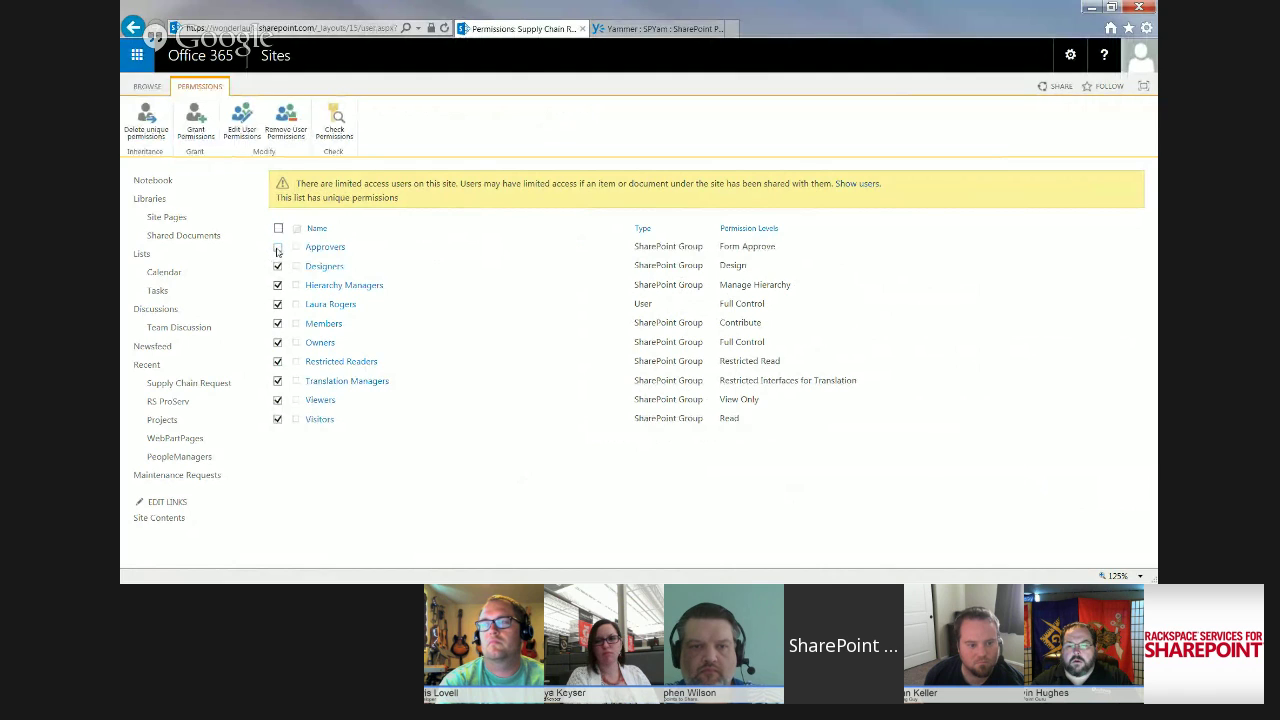
left_click(277, 343)
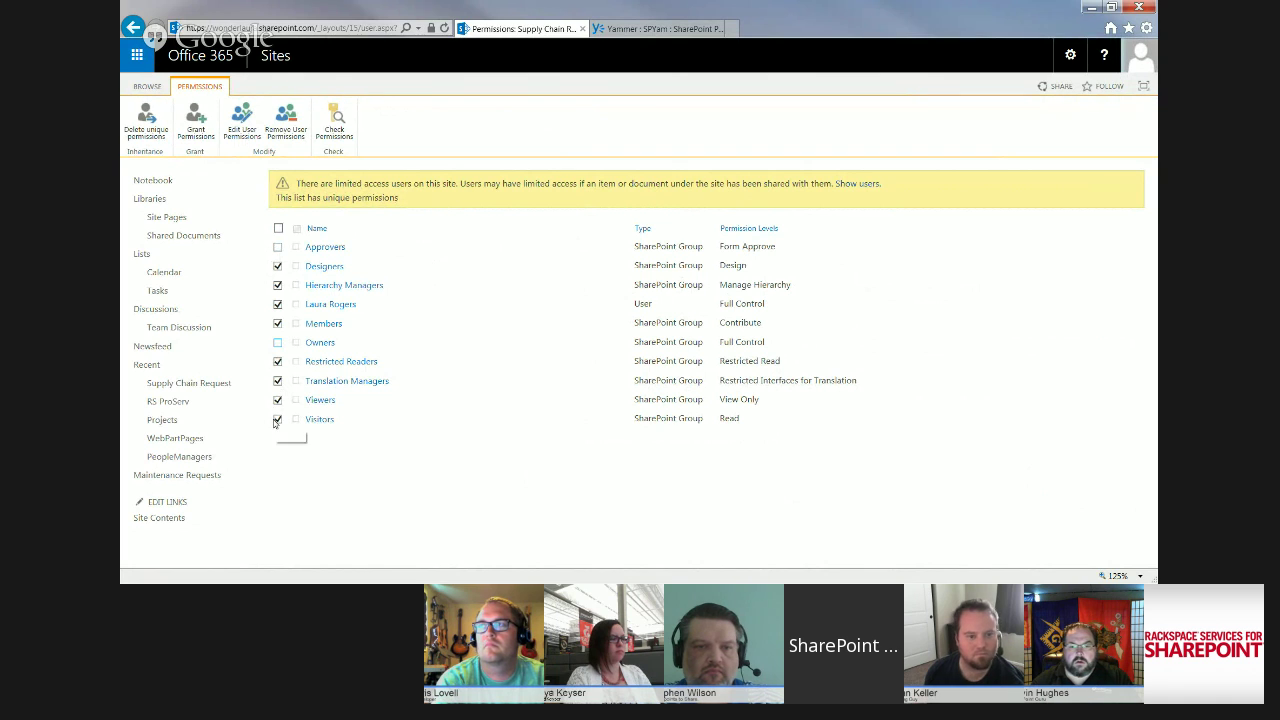
left_click(287, 136)
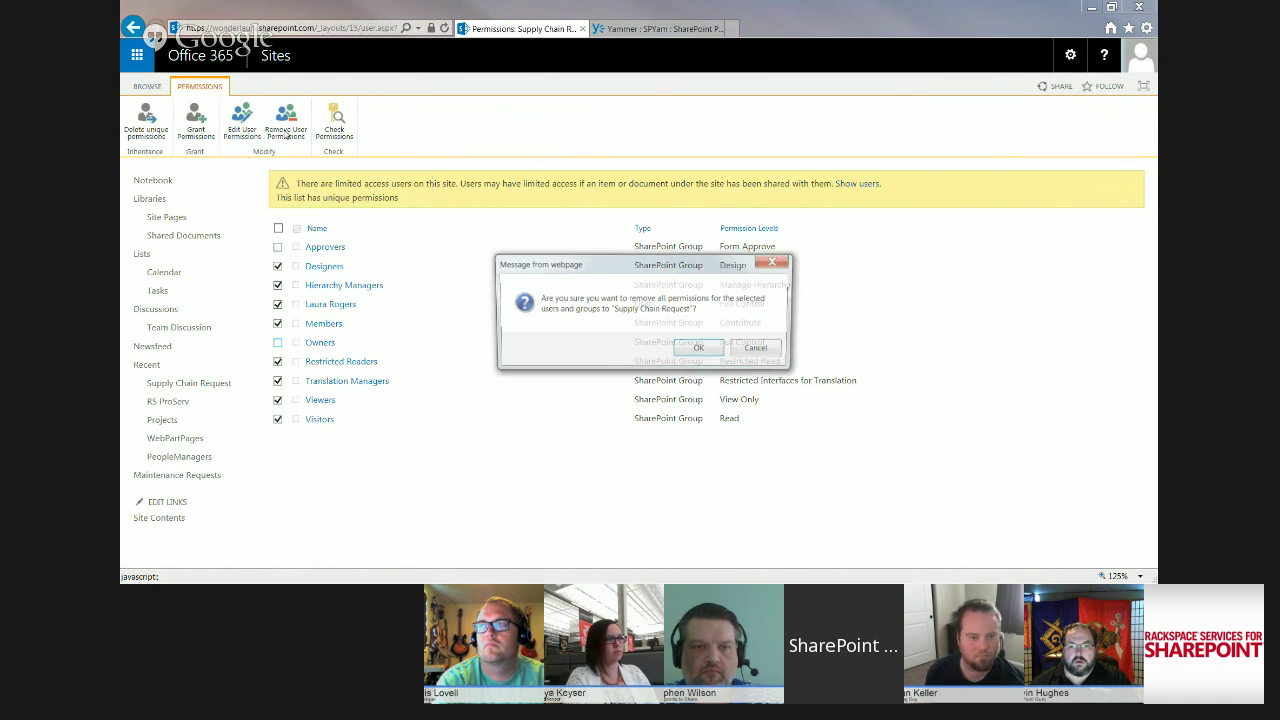
left_click(702, 350)
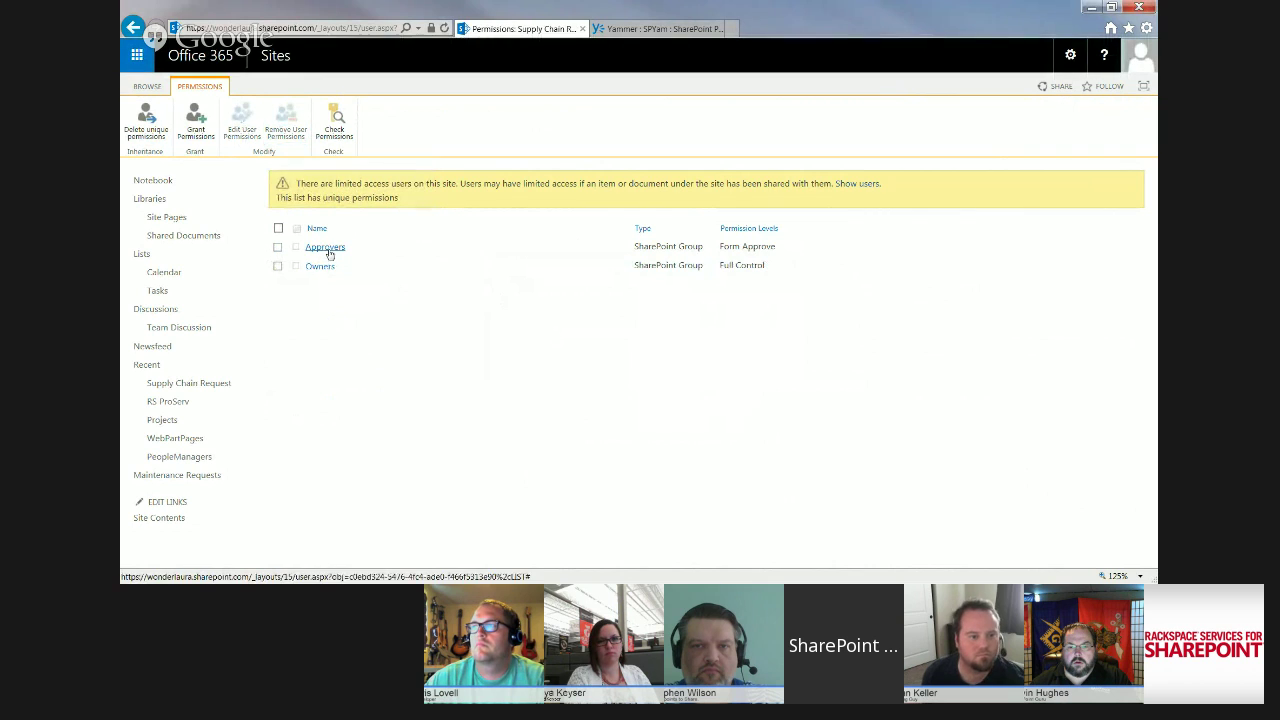
Start granting permissions on the list and choose Everyone as the group to invite
left_click(196, 134)
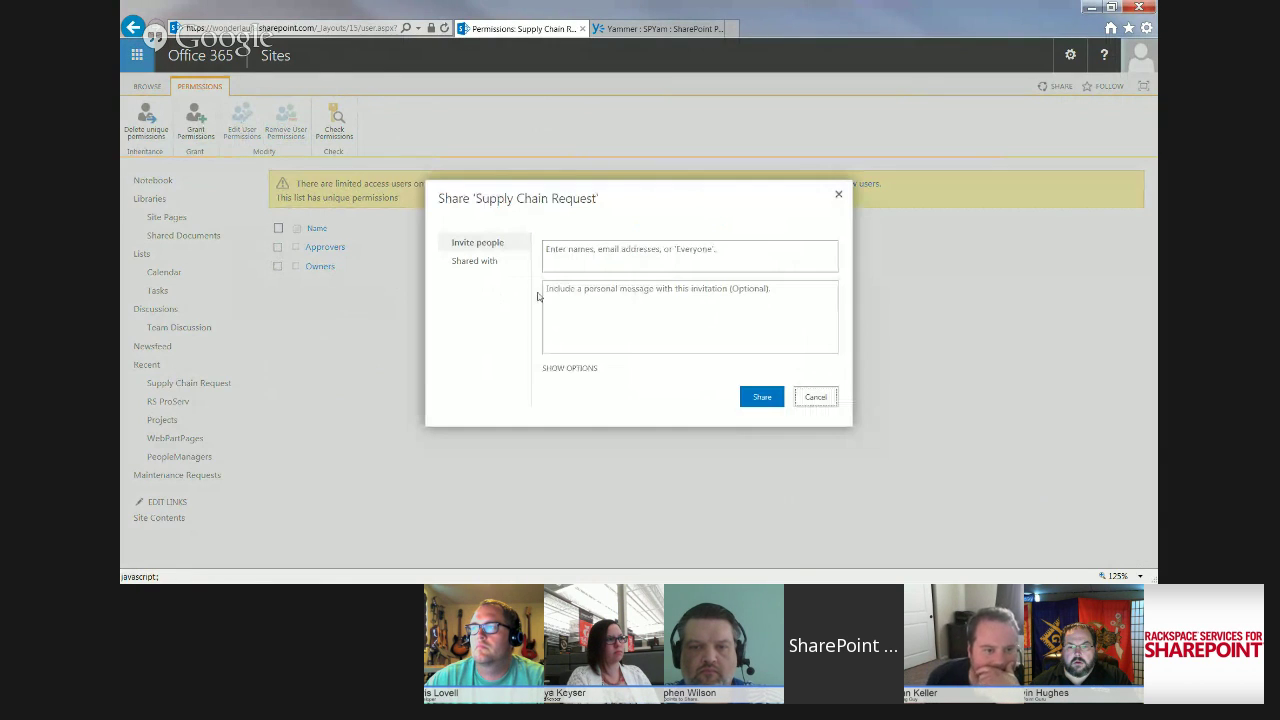
left_click(640, 250)
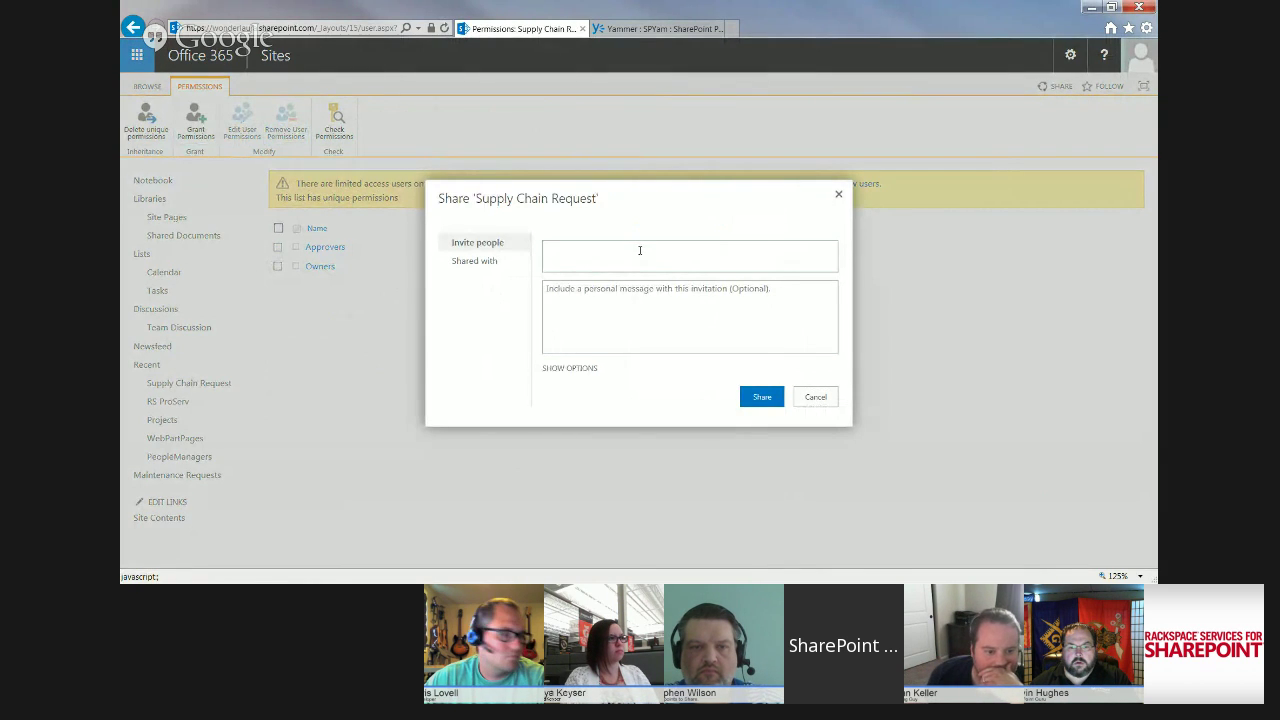
type("domain users")
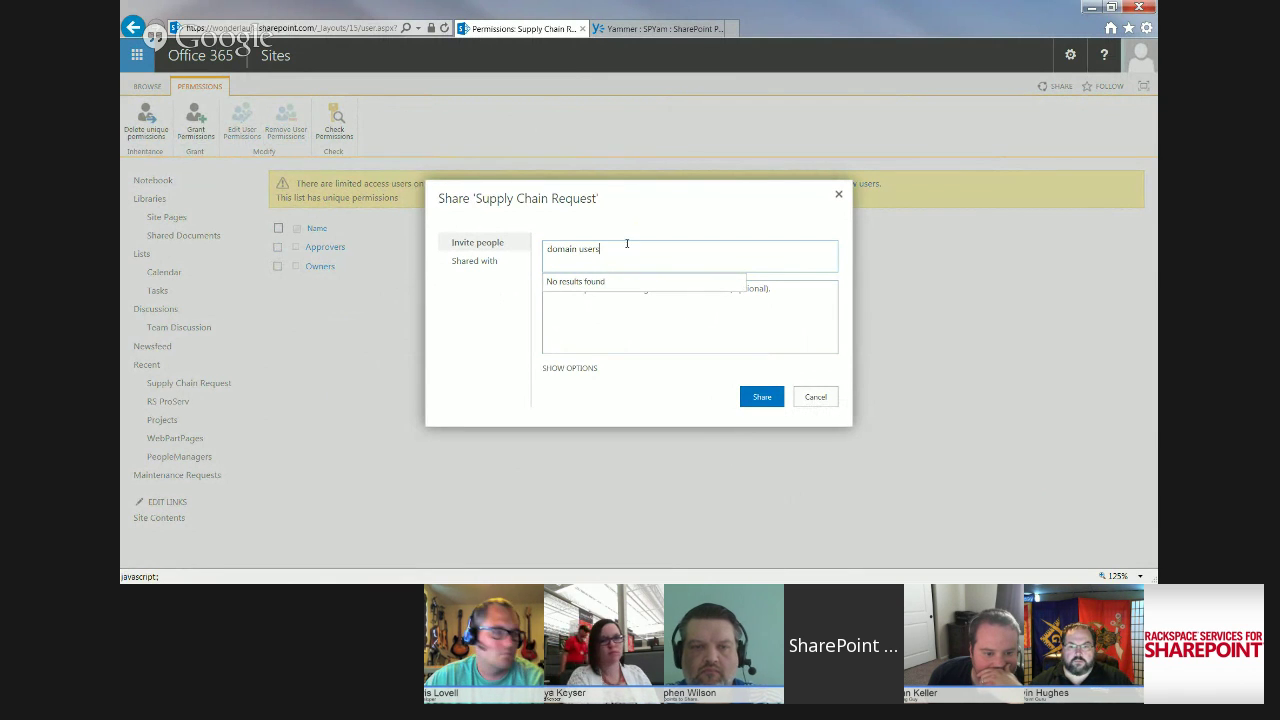
left_click_drag(614, 254, 545, 249)
type("e")
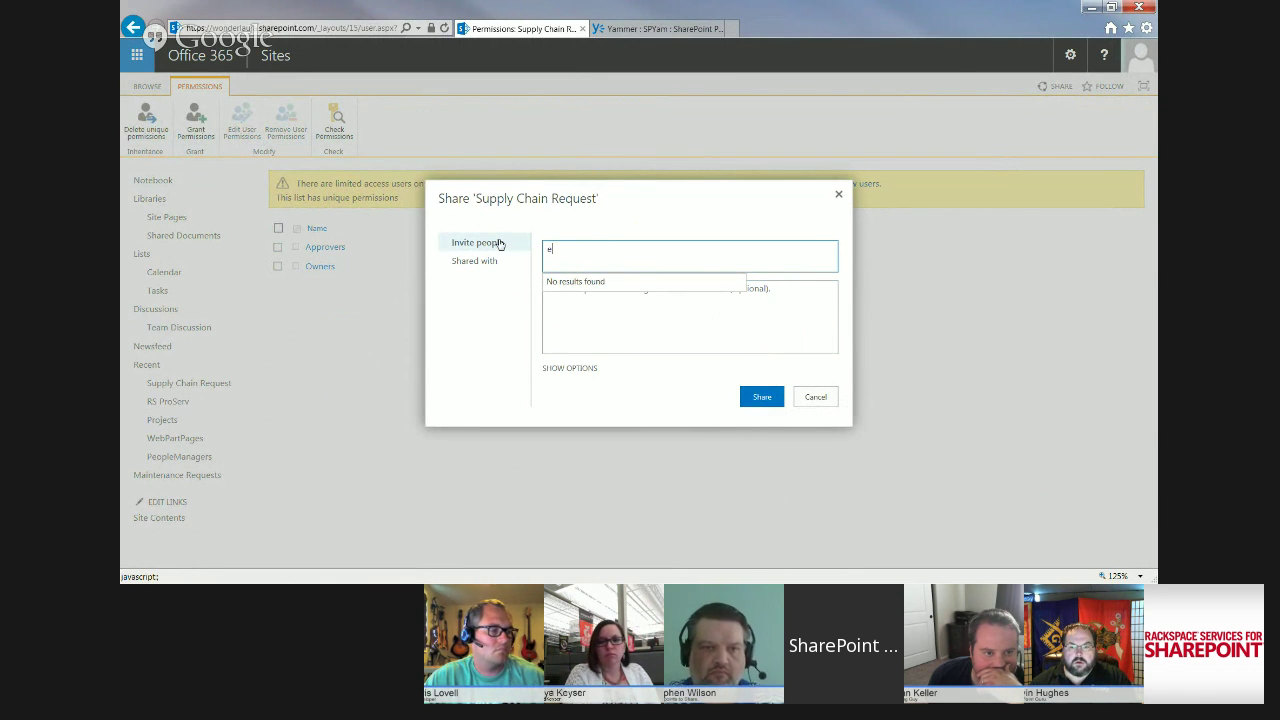
type("veryone")
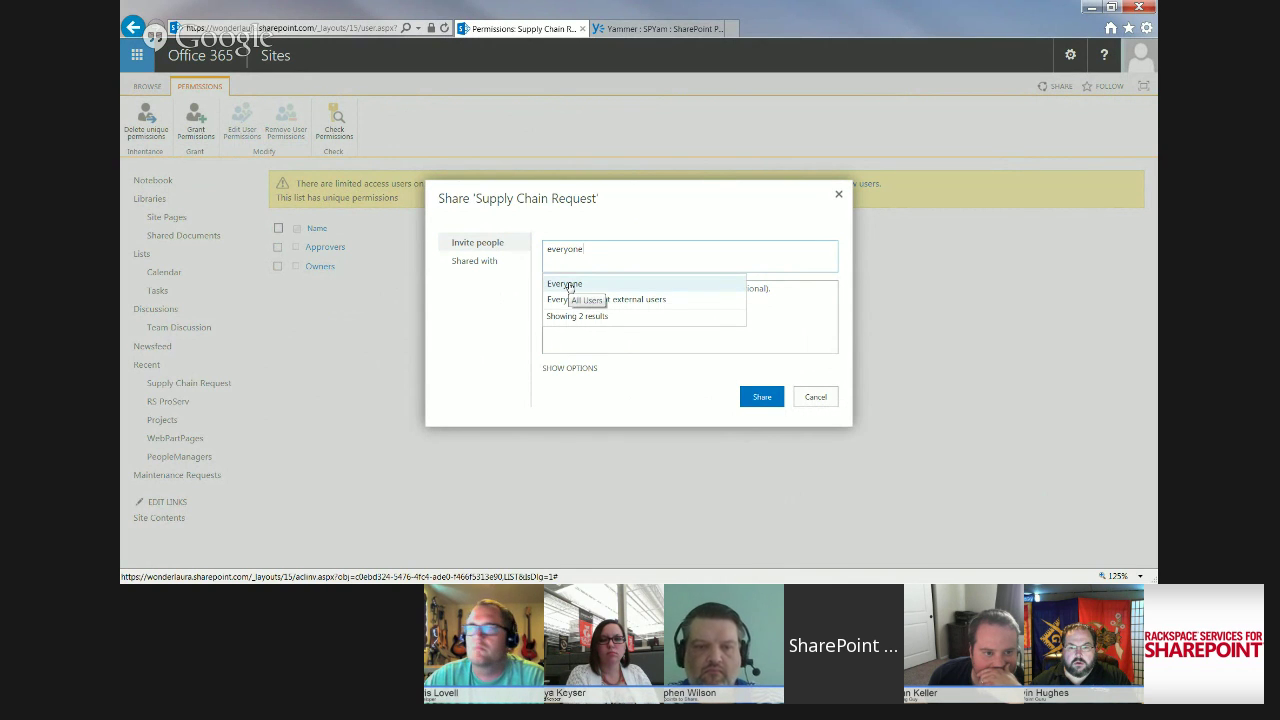
left_click(569, 285)
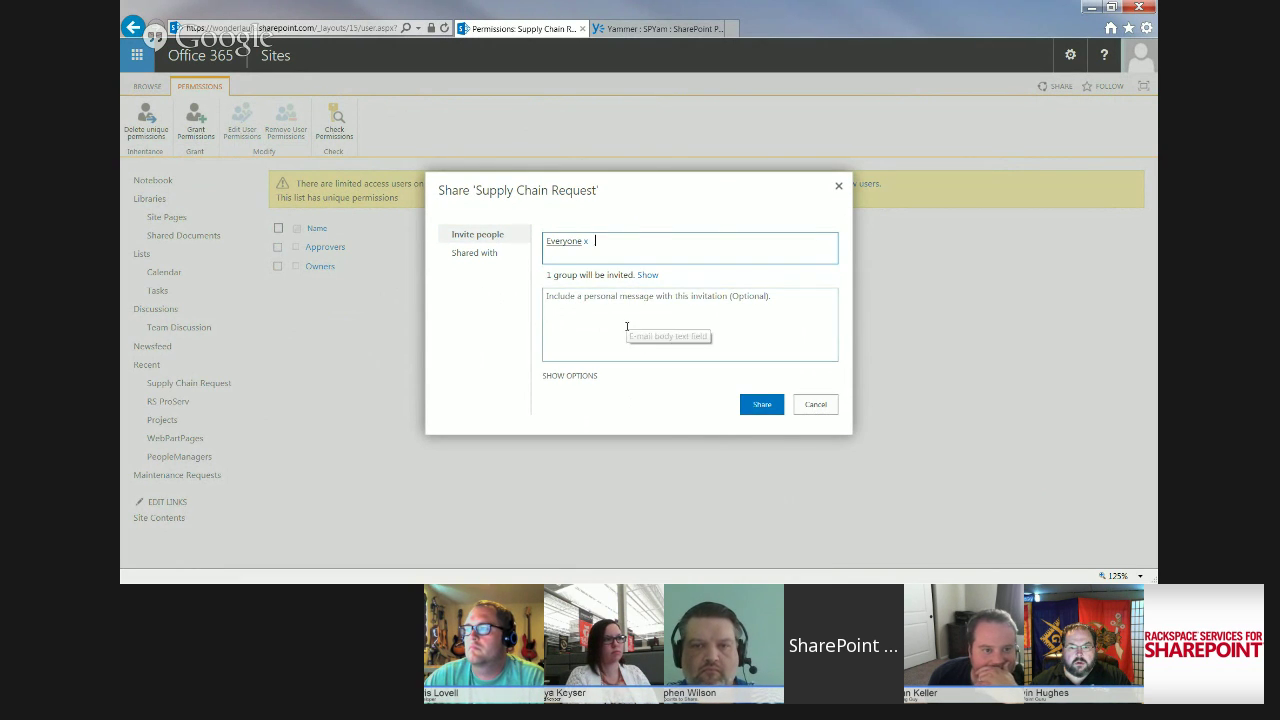
Turn off the email invitation, set the permission level to Contribute and share the list
left_click(578, 375)
left_click(547, 366)
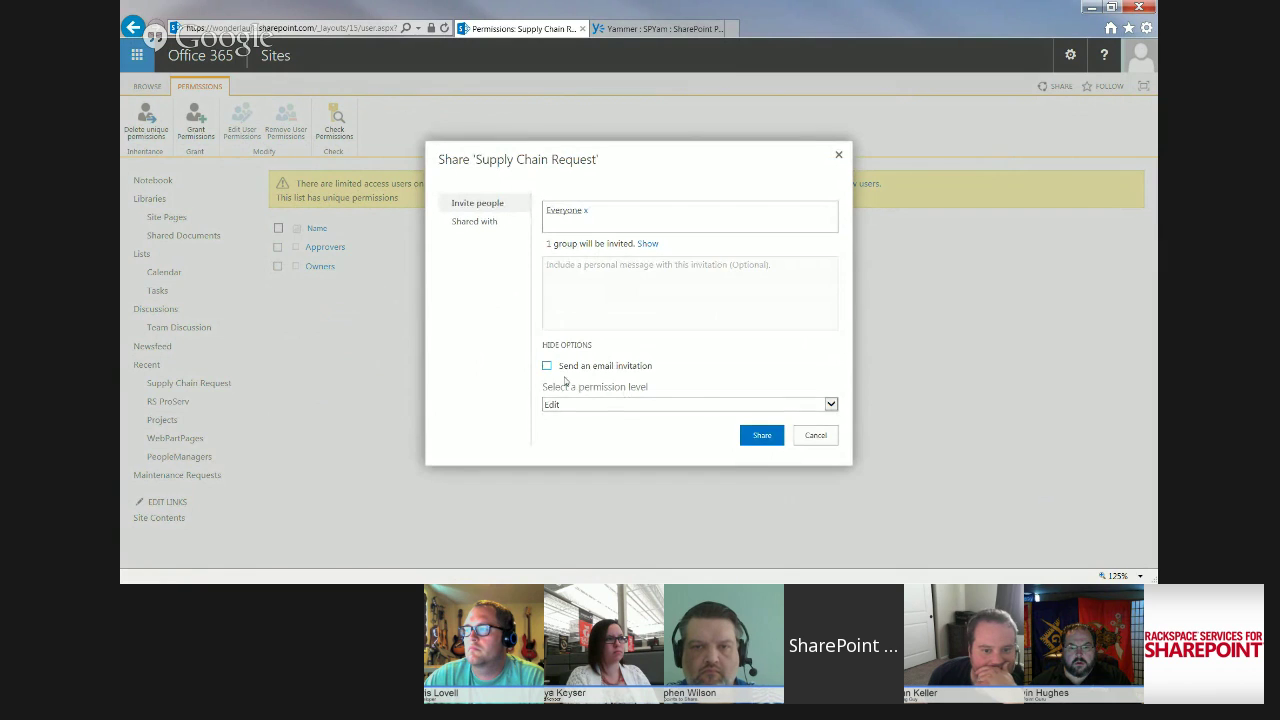
left_click(600, 405)
left_click(600, 405)
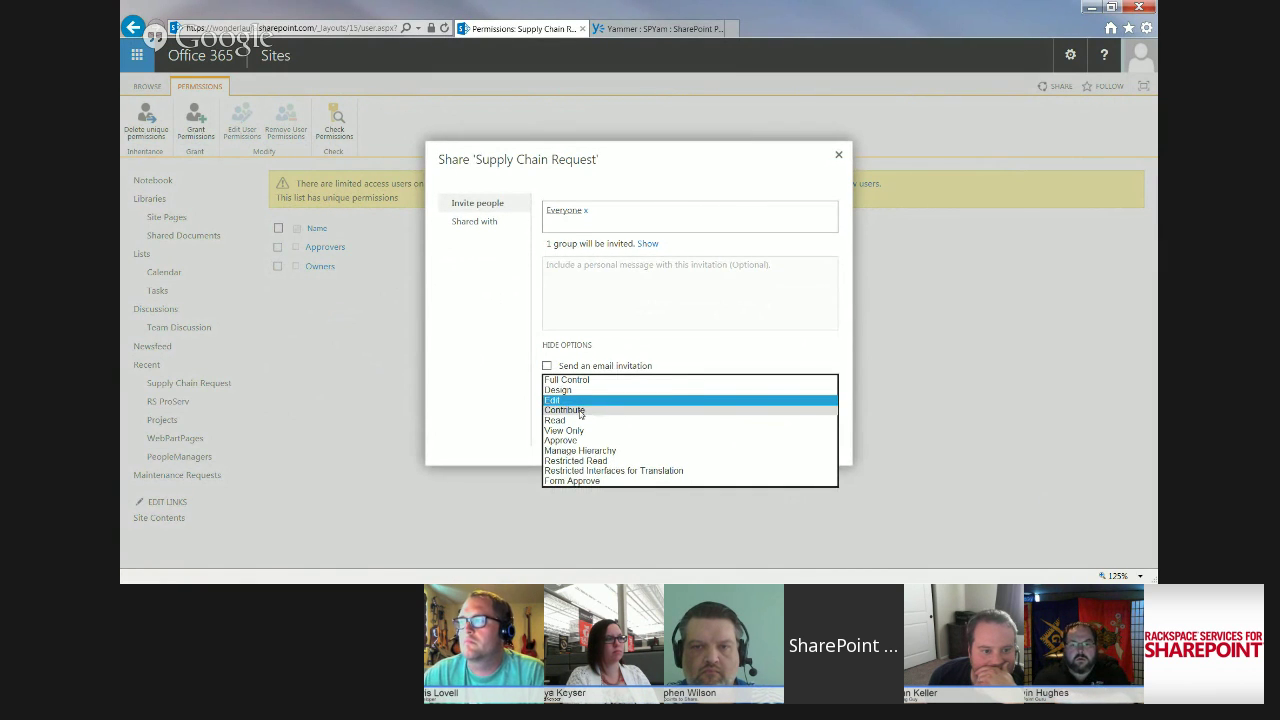
left_click(580, 413)
left_click(764, 437)
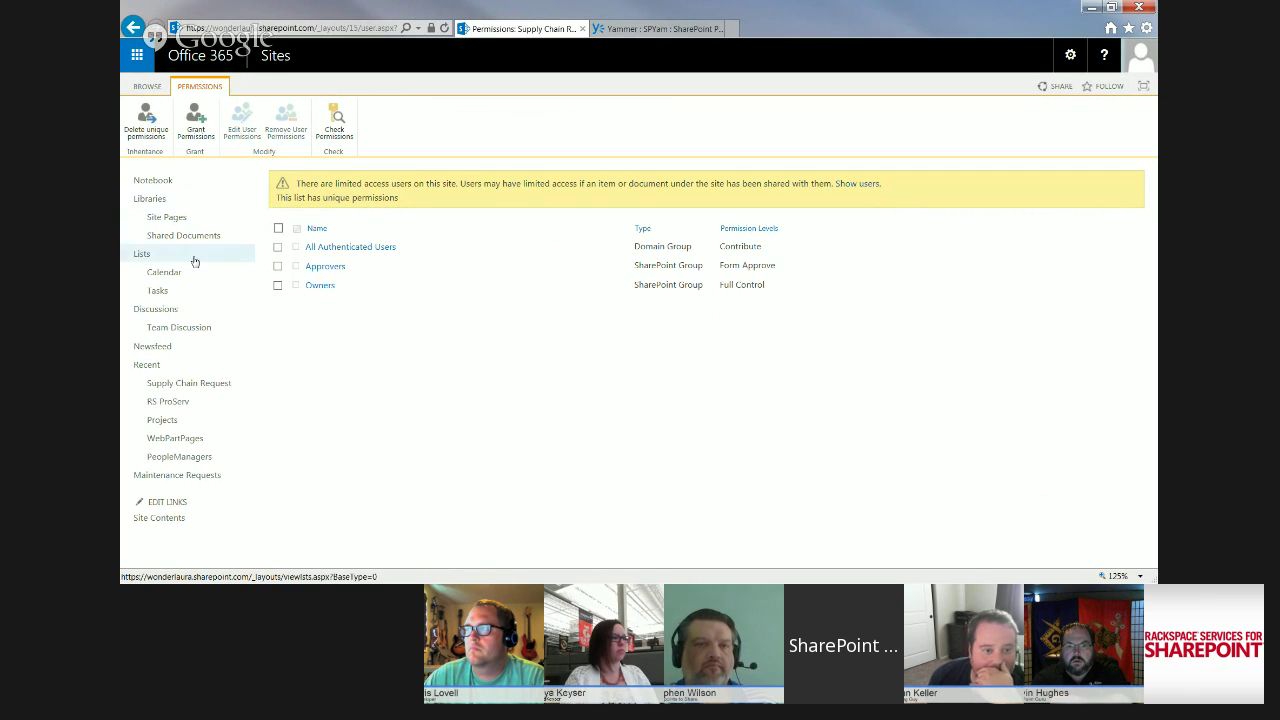
Return to the Supply Chain Request list and show its Approve/reject Items view
left_click(197, 384)
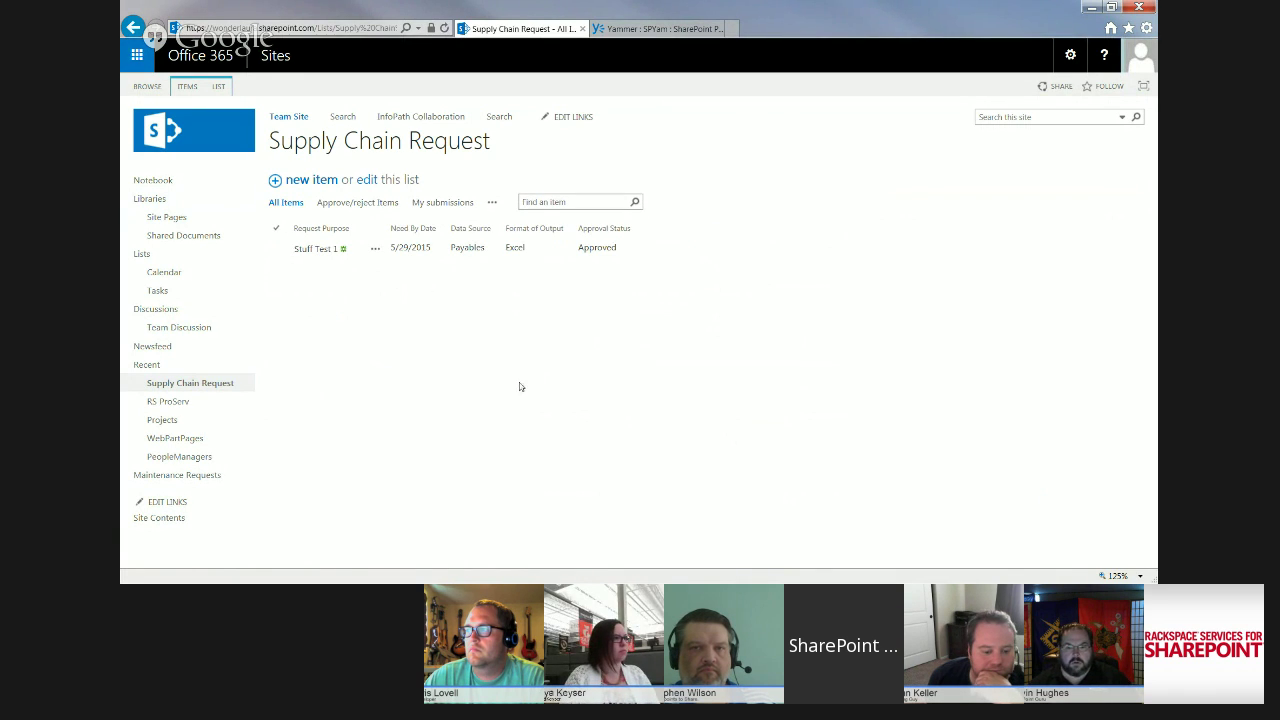
left_click(367, 203)
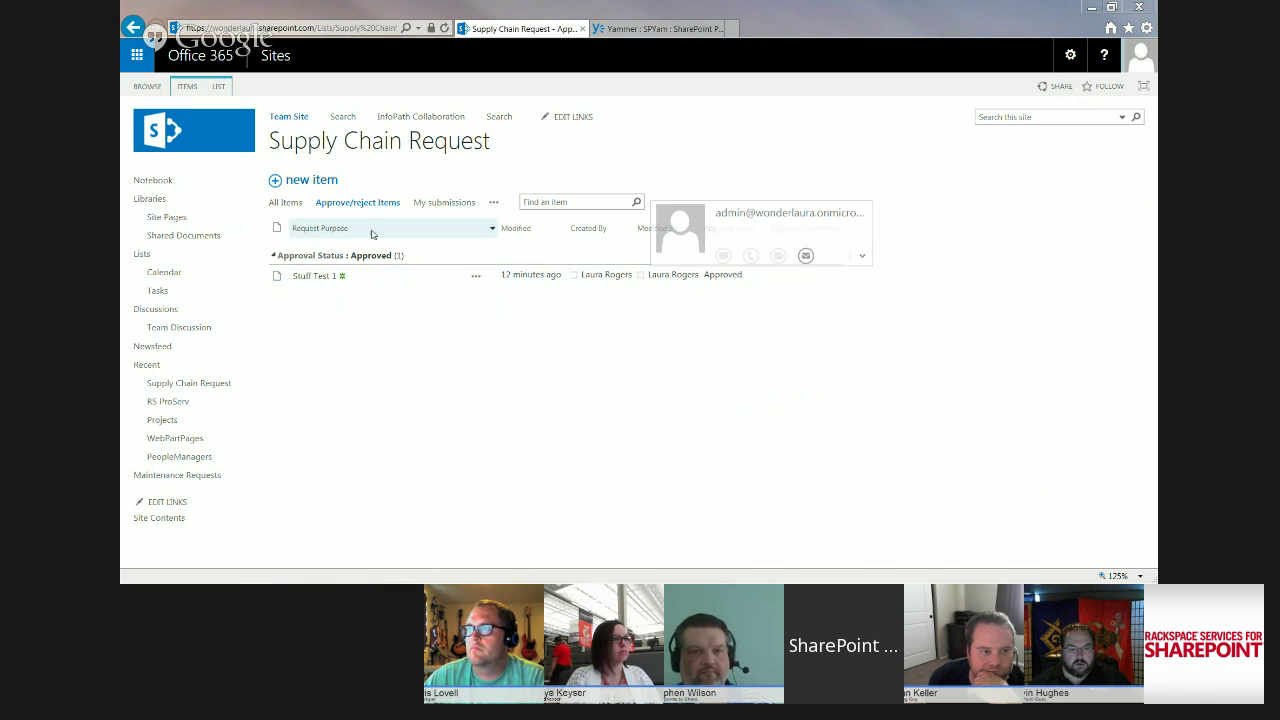
Start a new list item with the Request Purpose "Another request" and the Desired Outcome "stuff"
left_click(309, 183)
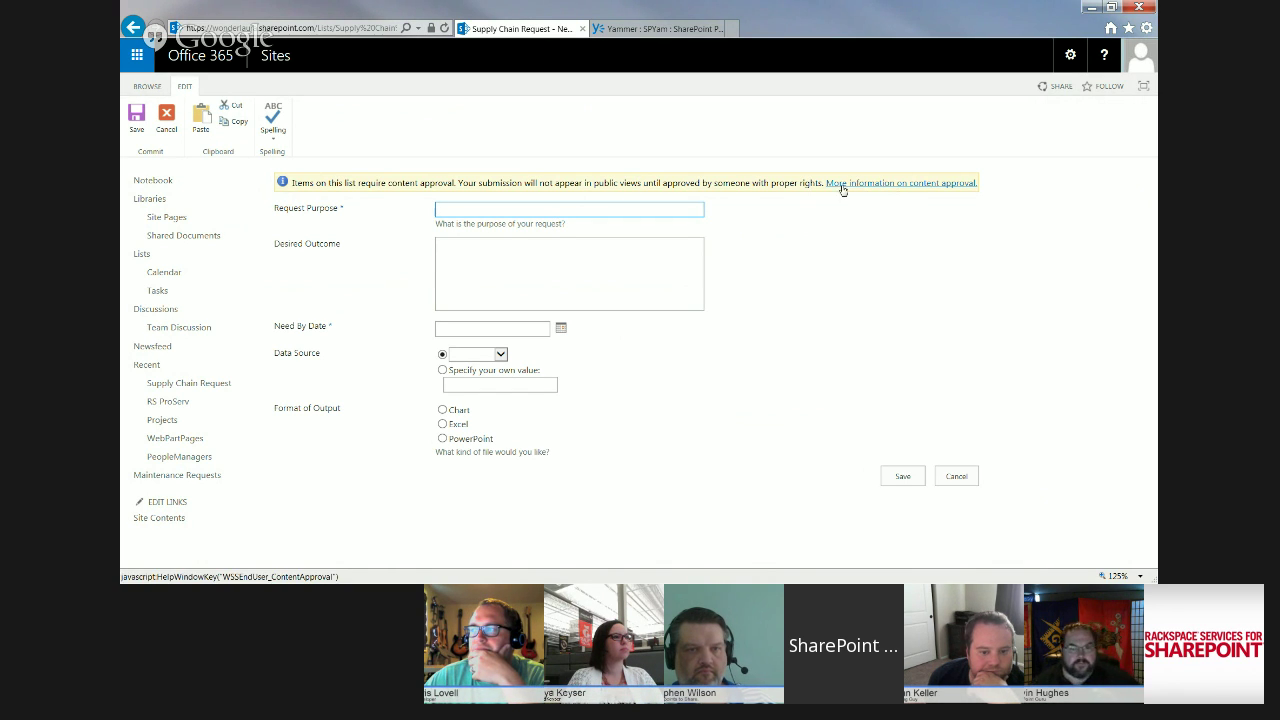
left_click(557, 212)
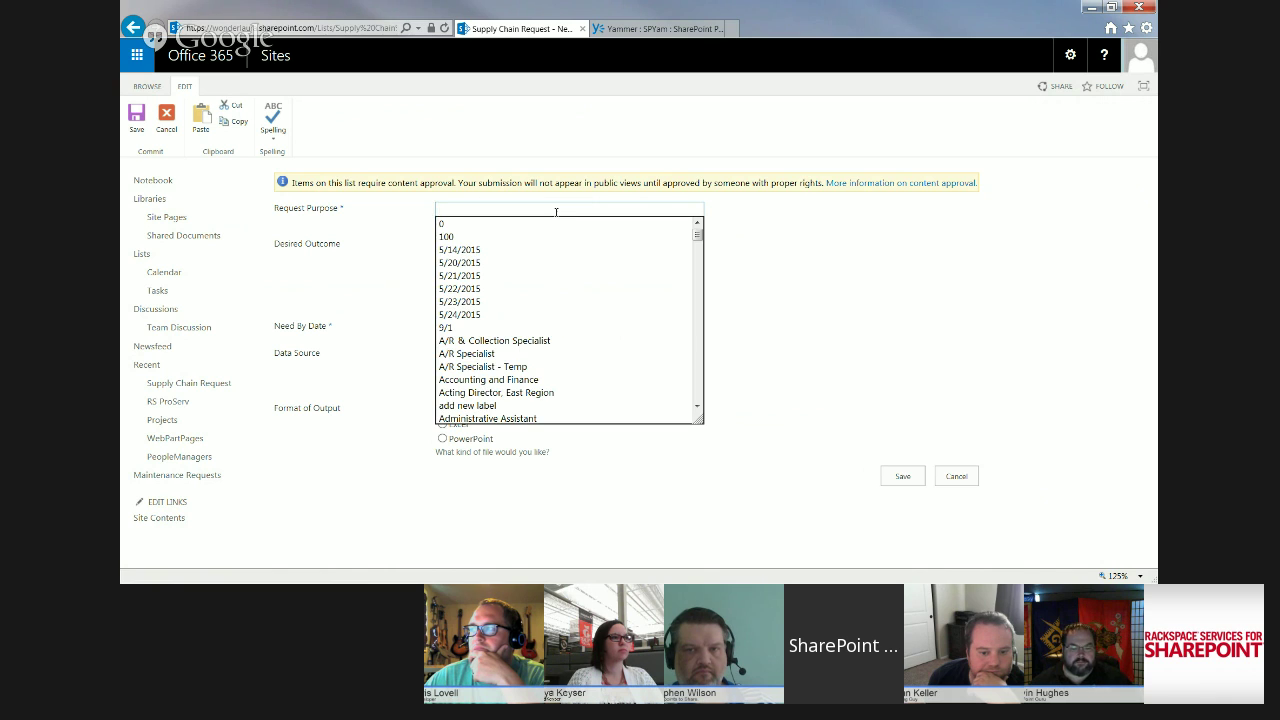
type("Ano")
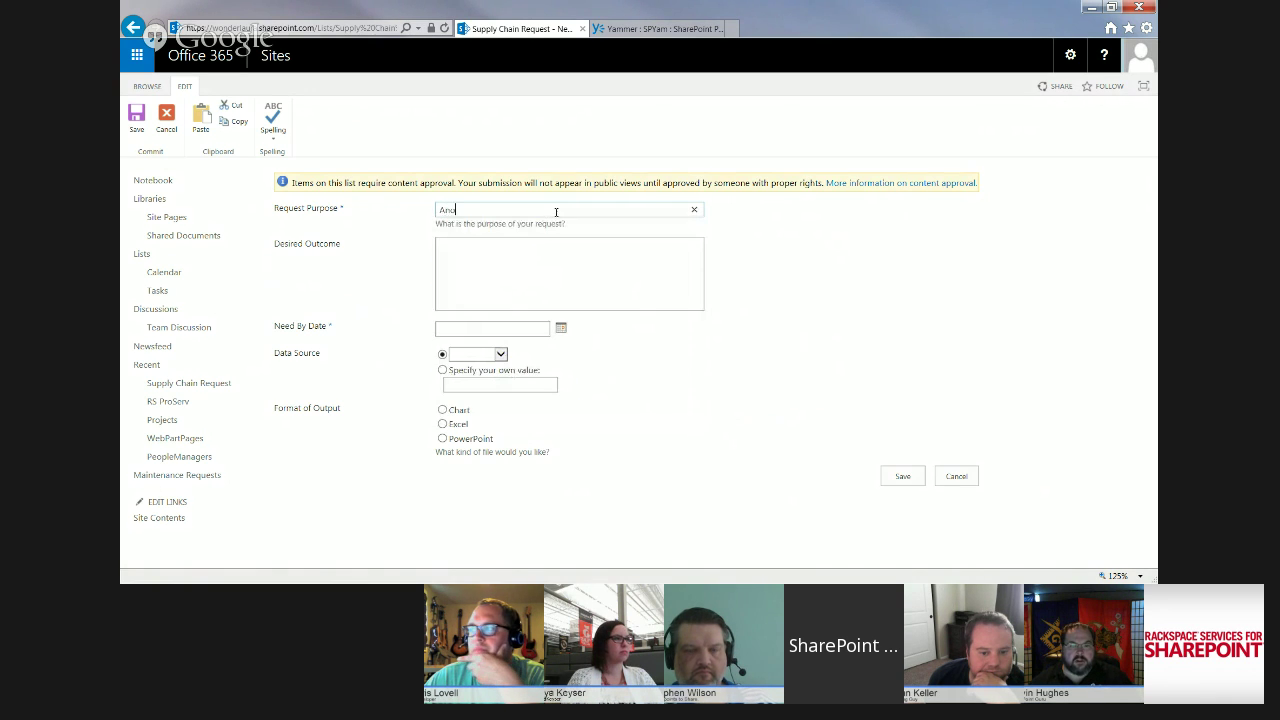
type("ther request")
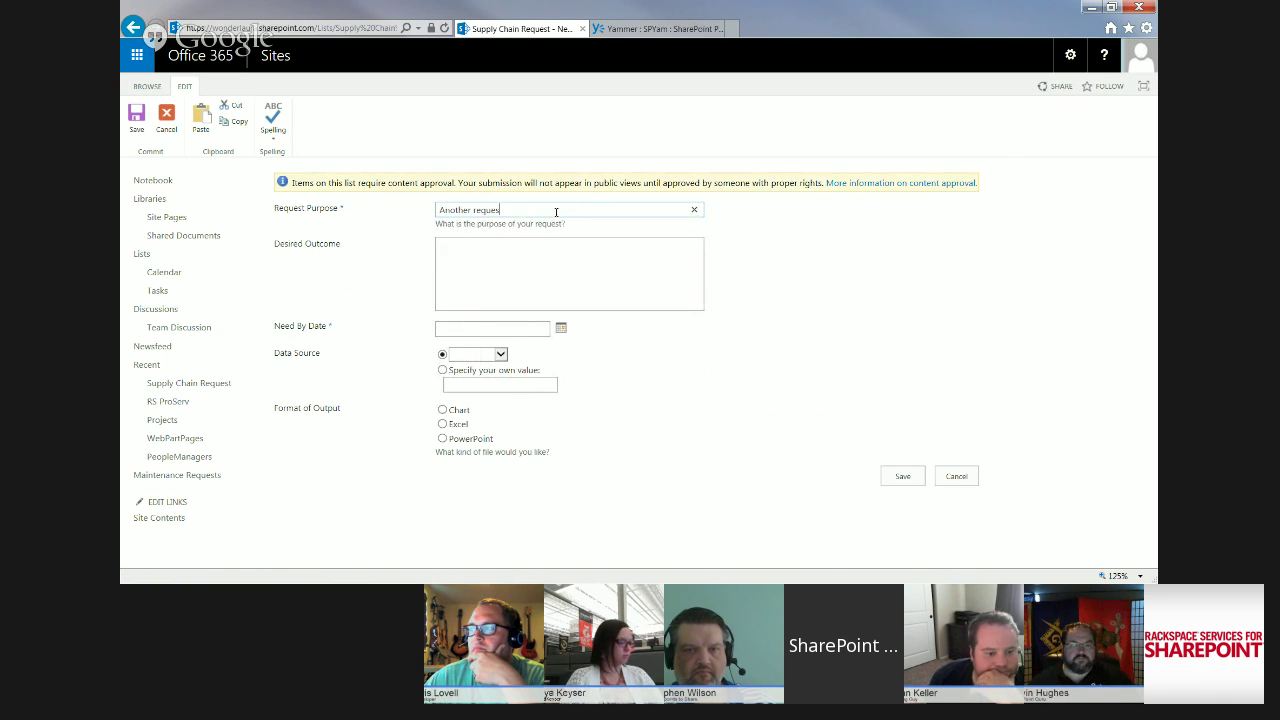
key("Tab")
type("stuf")
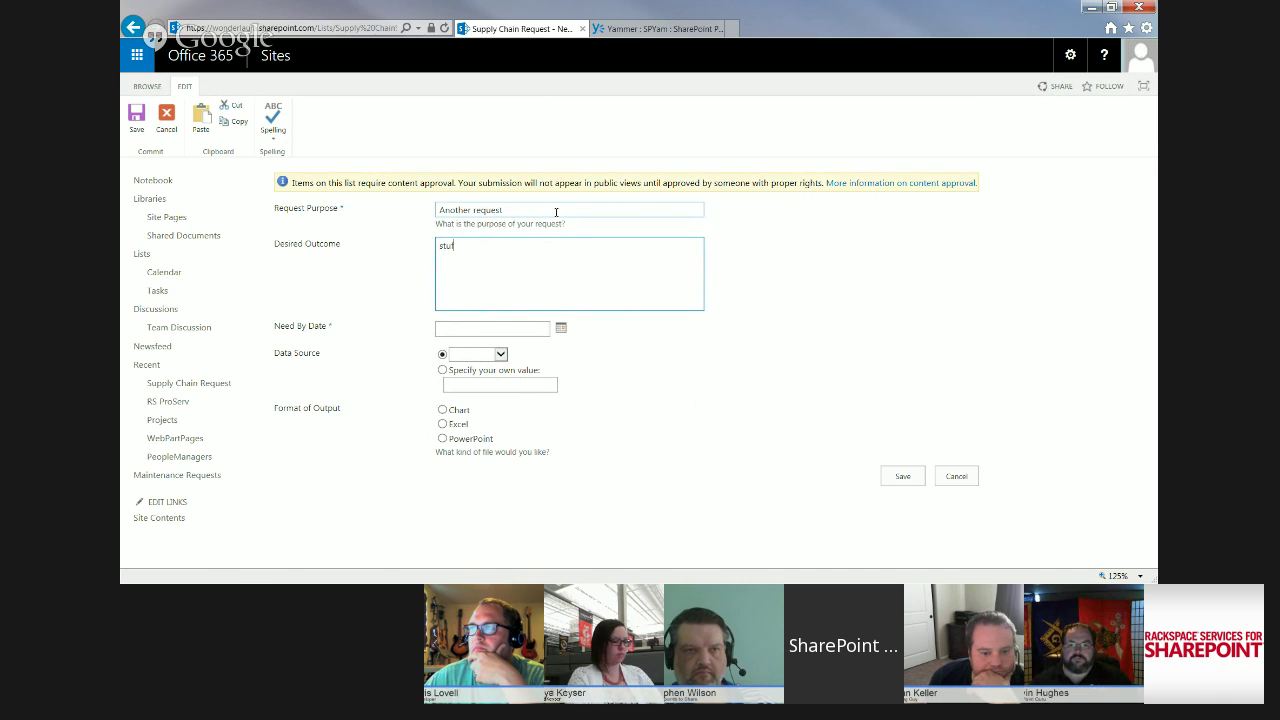
type("f")
Set Need By Date to 6/5/2015, Data Source to Inventory and Format of Output to Excel, and save the request
left_click(561, 328)
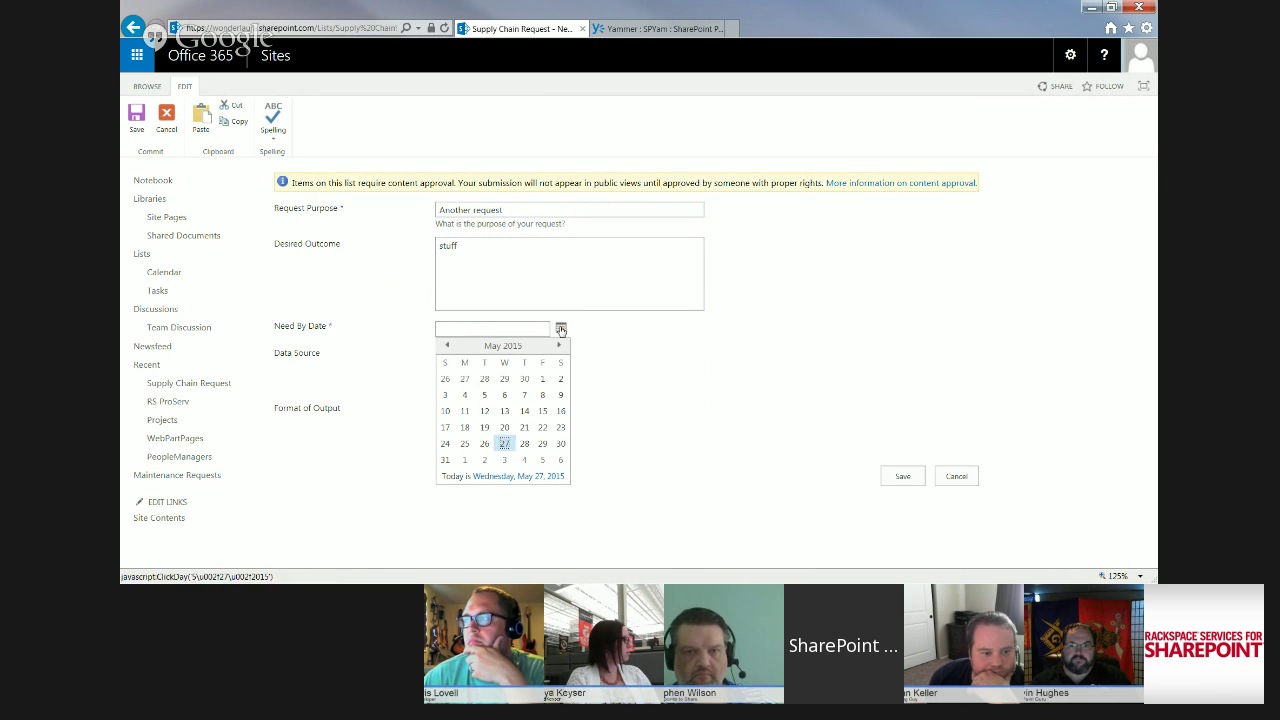
left_click(504, 459)
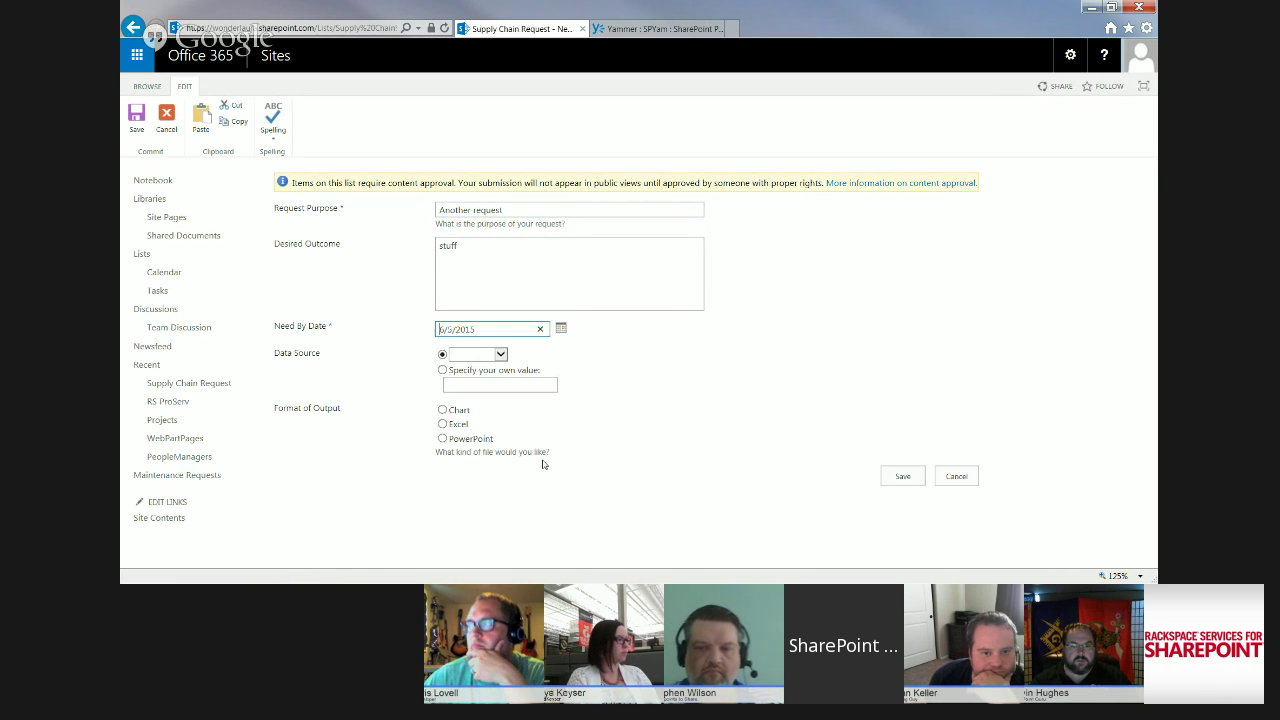
left_click(501, 355)
left_click(480, 363)
left_click(442, 424)
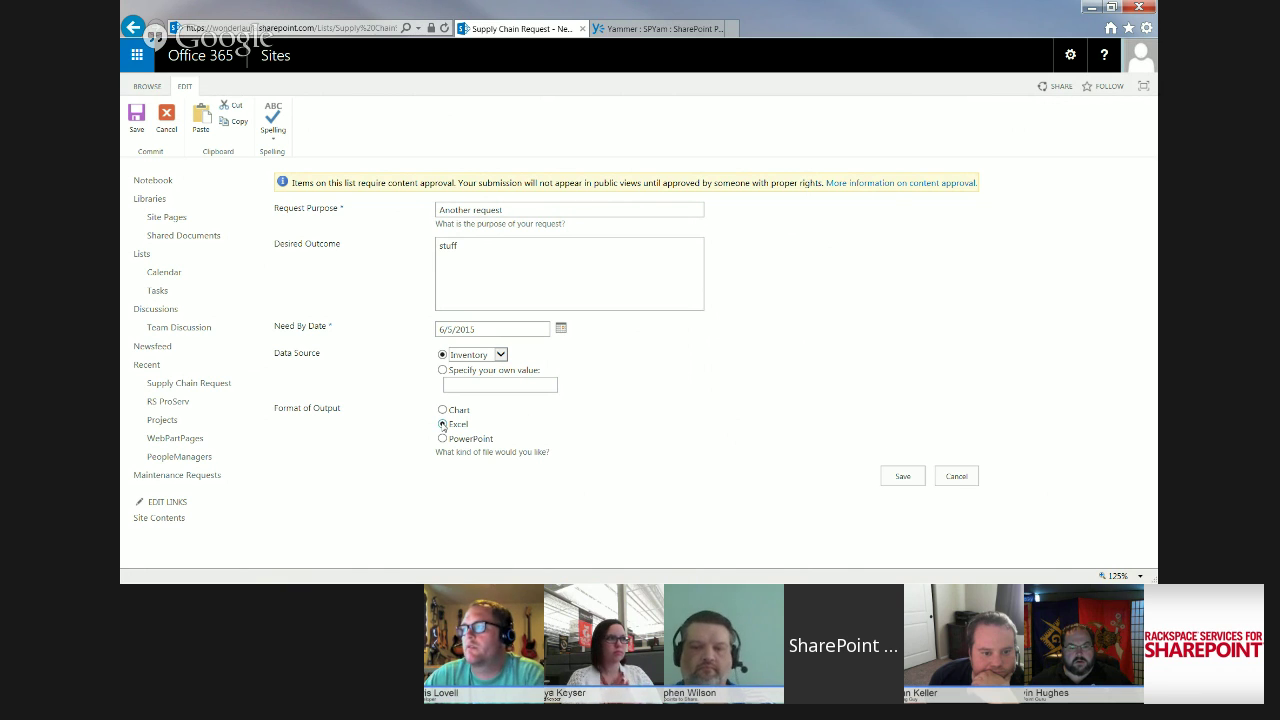
left_click(903, 476)
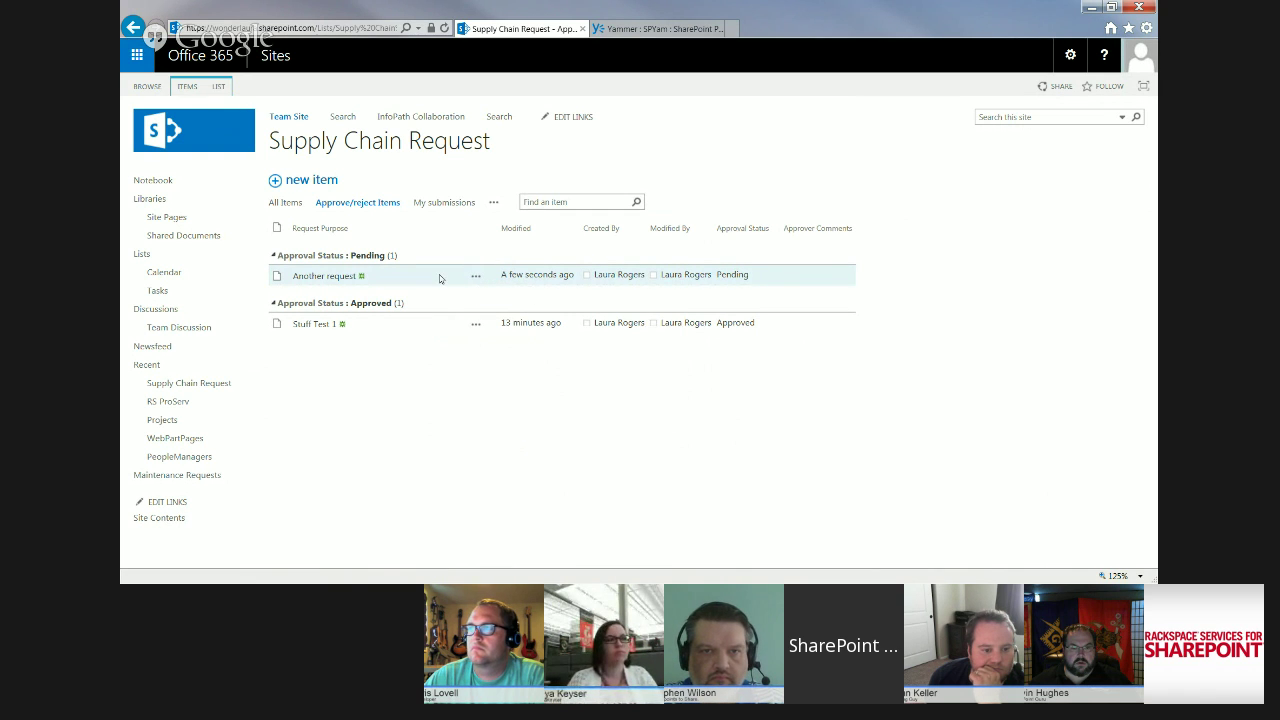
Show the All Items view and select the "Another request" item to examine its available item commands
left_click(296, 203)
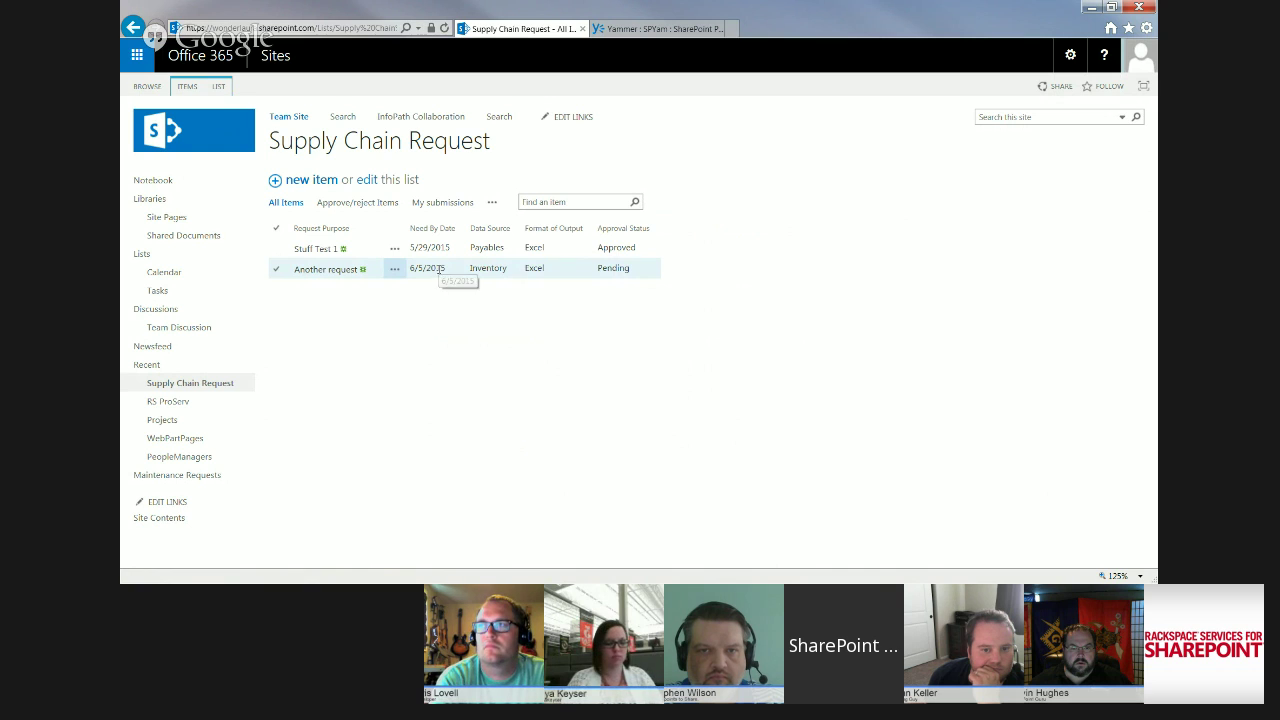
left_click(440, 270)
left_click(187, 86)
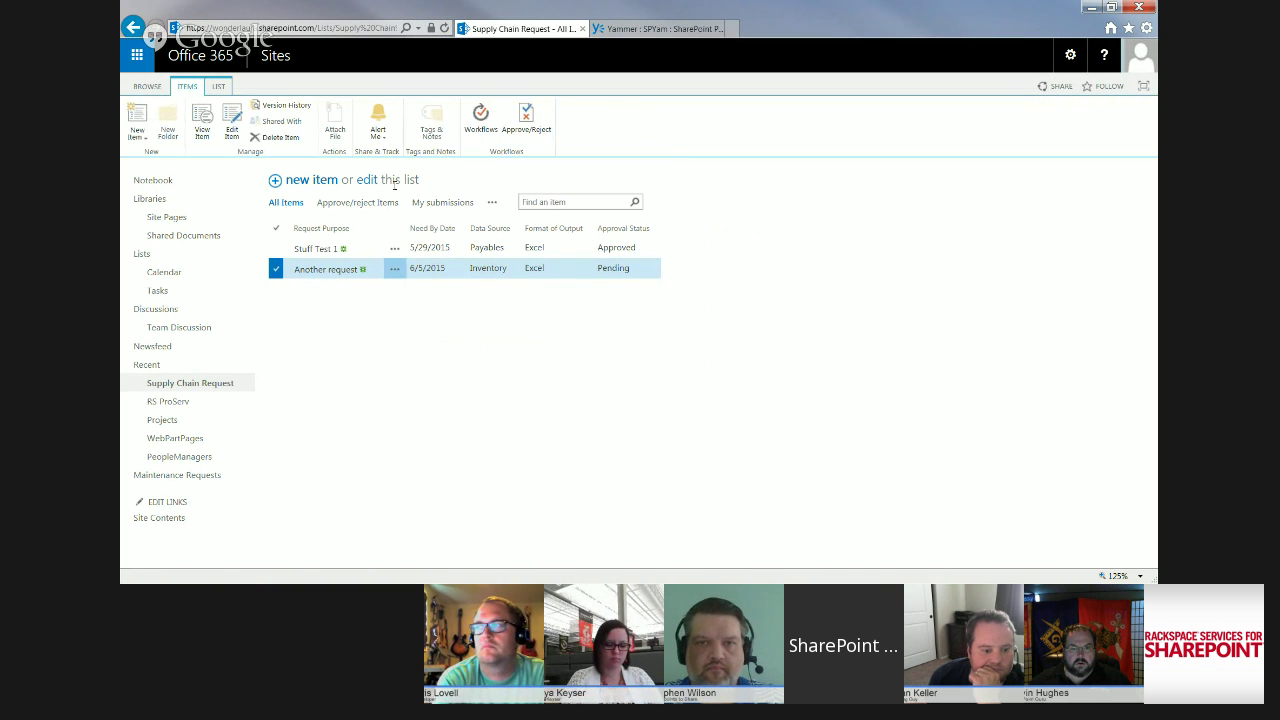
Approve the "Another request" item from the Approve/reject Items view with the comment "looks good."
left_click(371, 204)
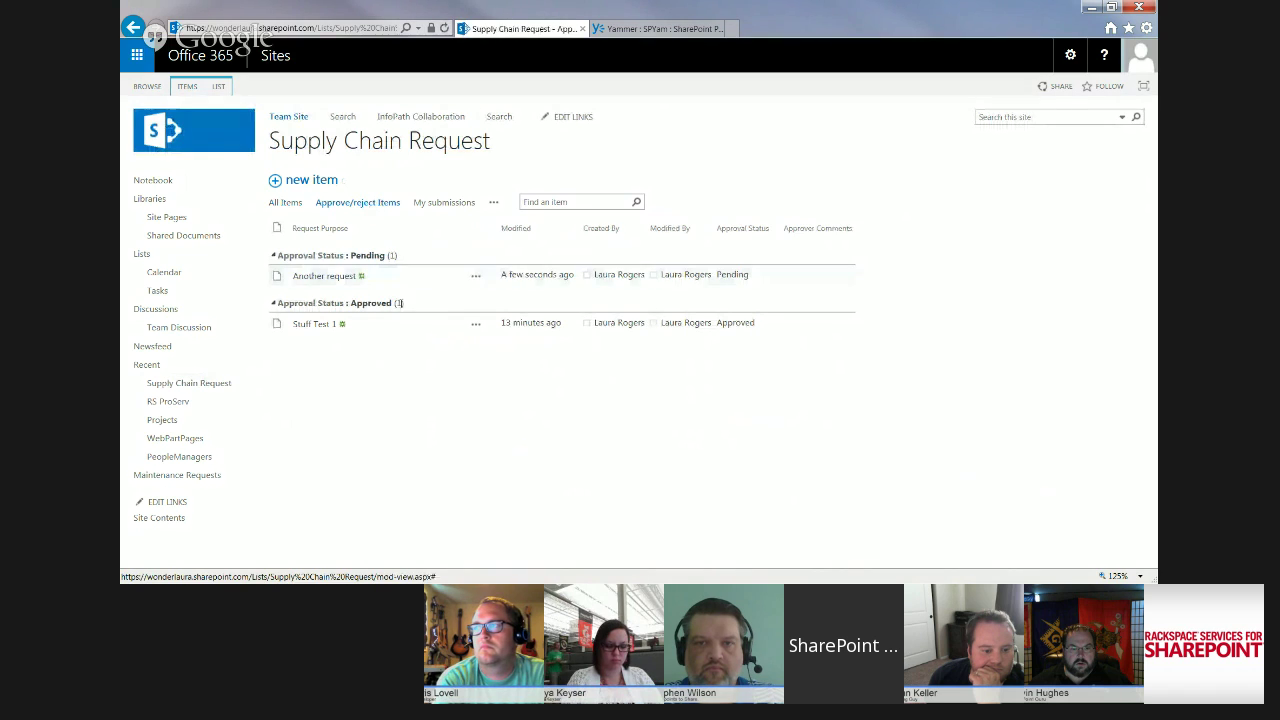
left_click(476, 276)
mouse_move(528, 390)
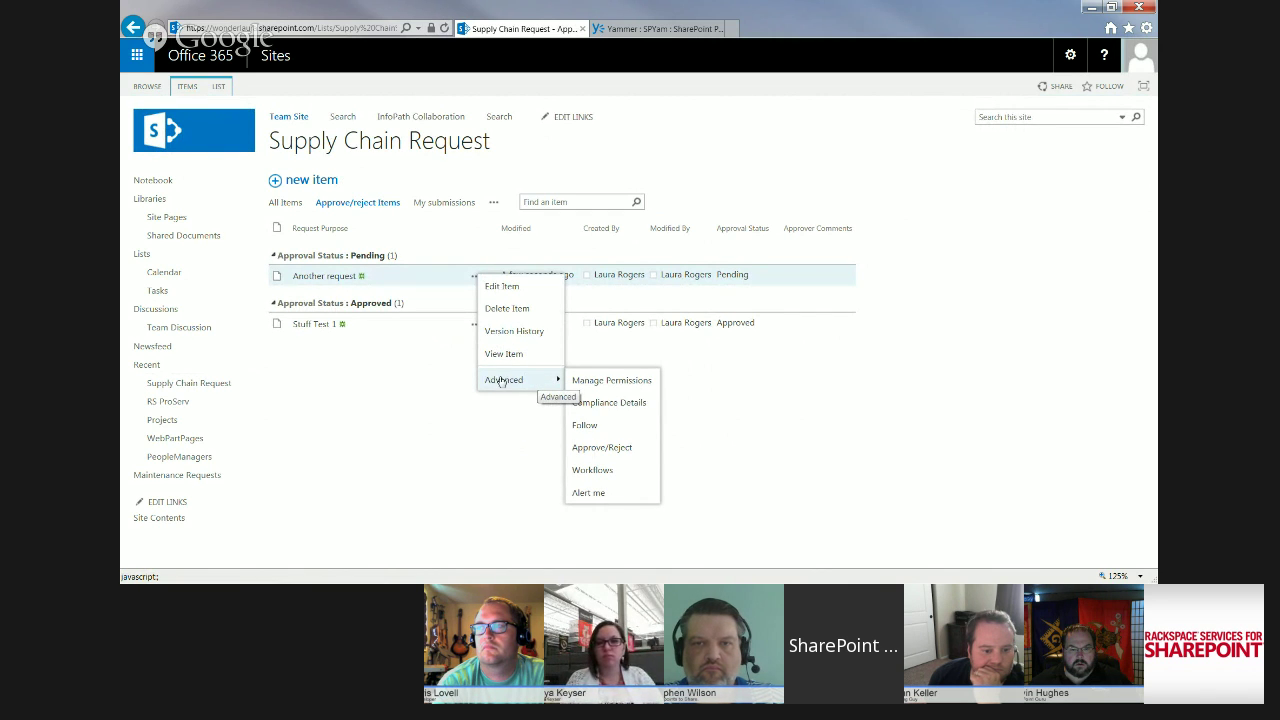
left_click(607, 449)
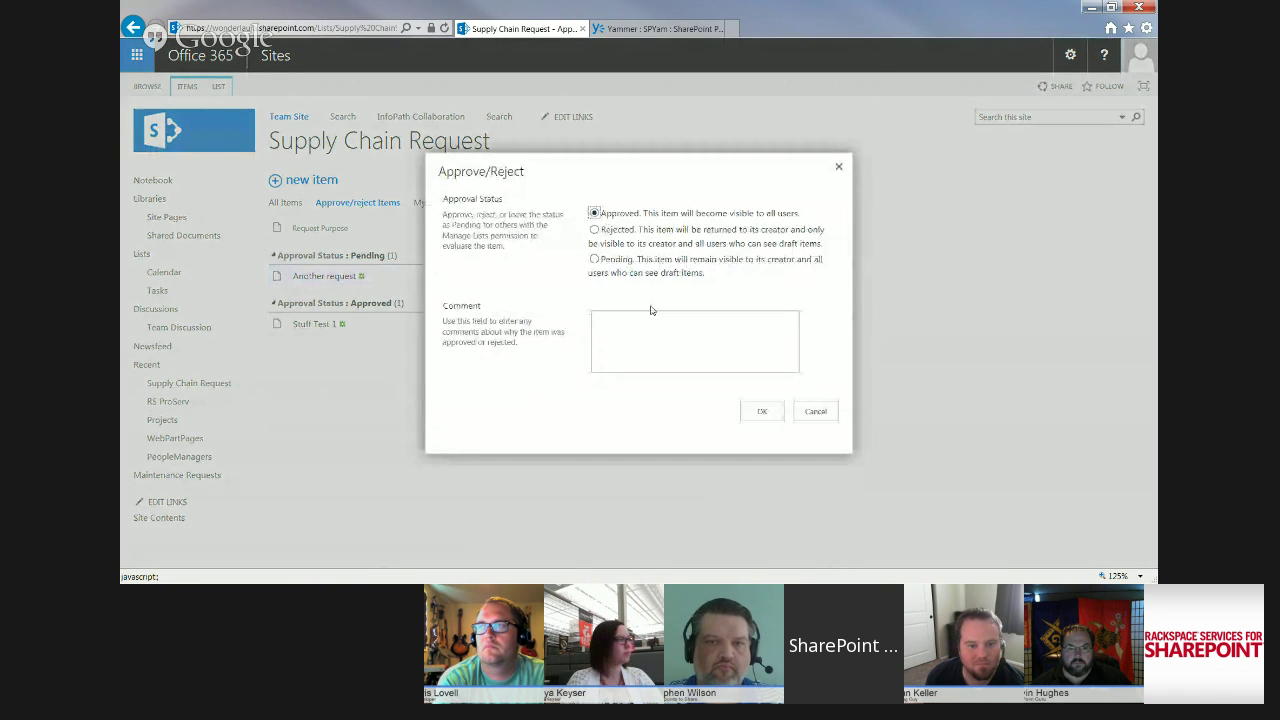
type("look")
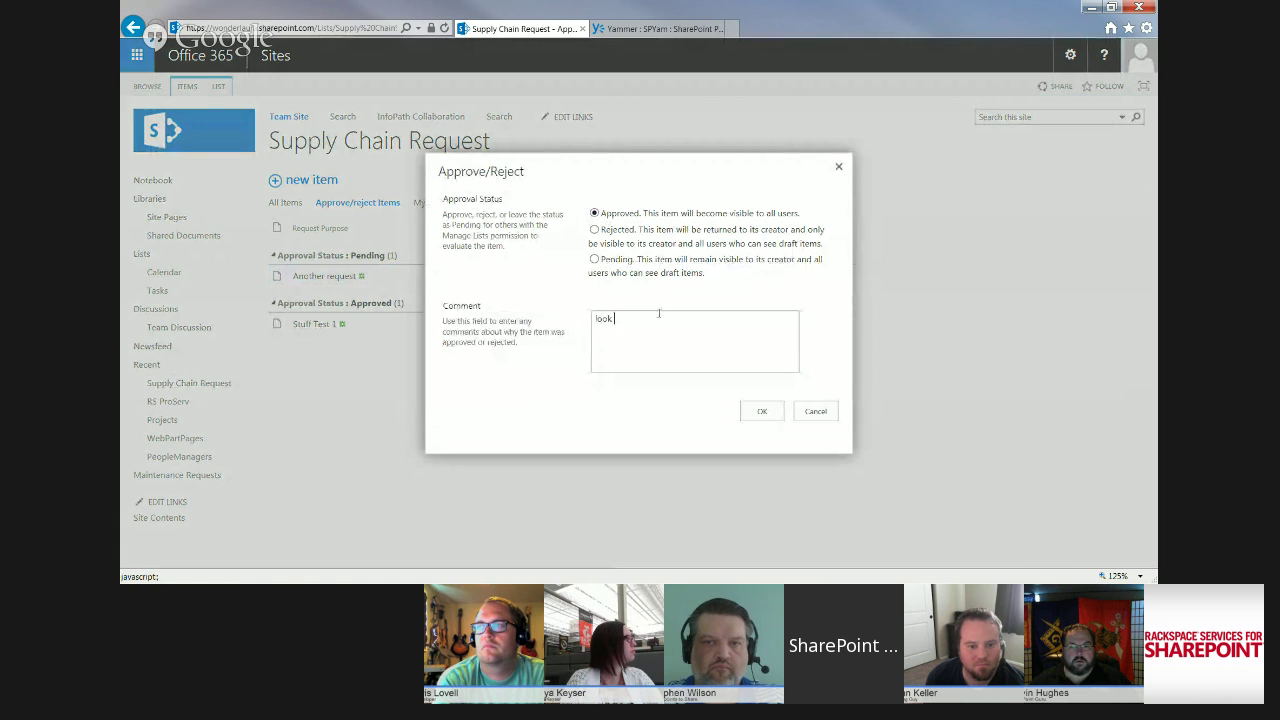
type("s good.")
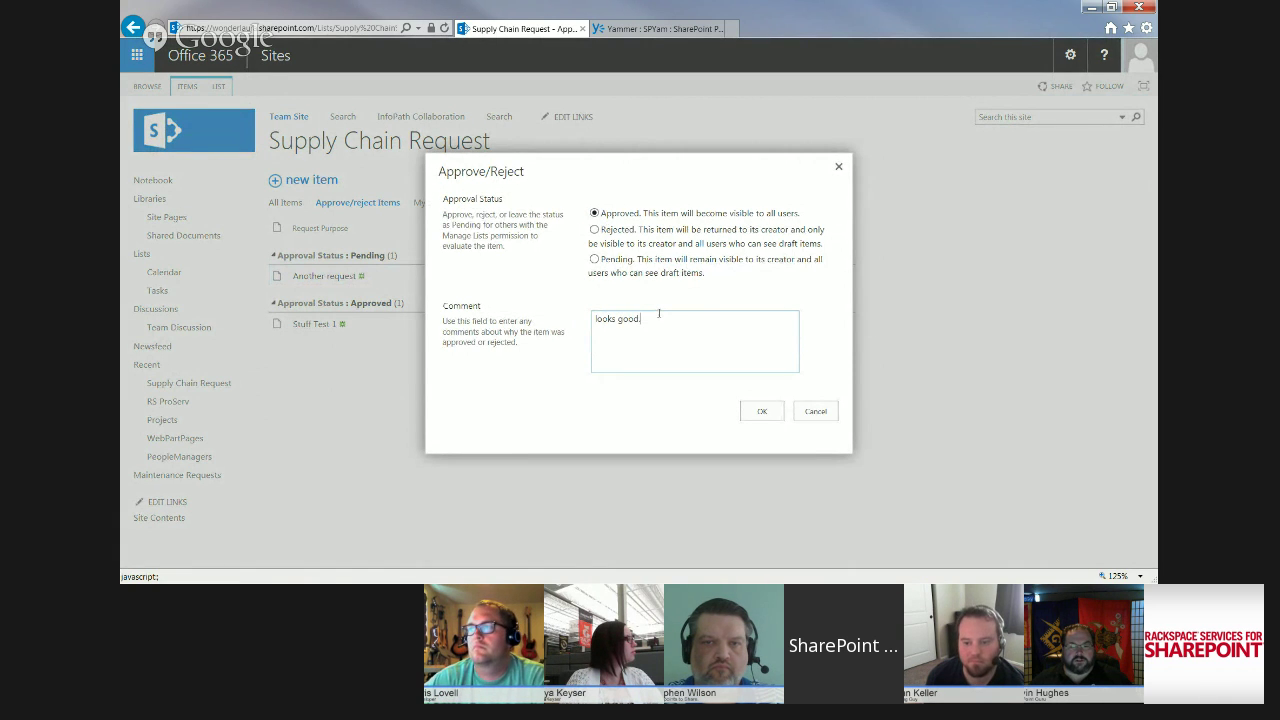
left_click(762, 411)
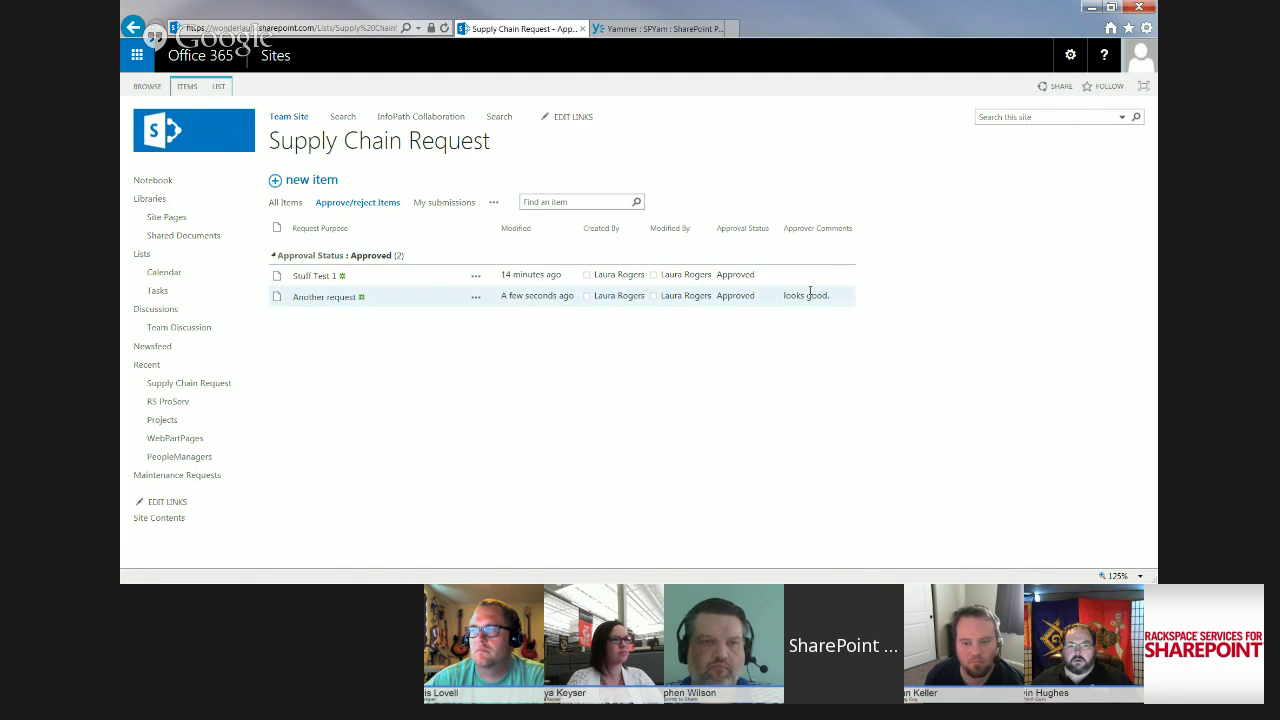
Show the My submissions view and open the list's advanced settings
left_click(443, 203)
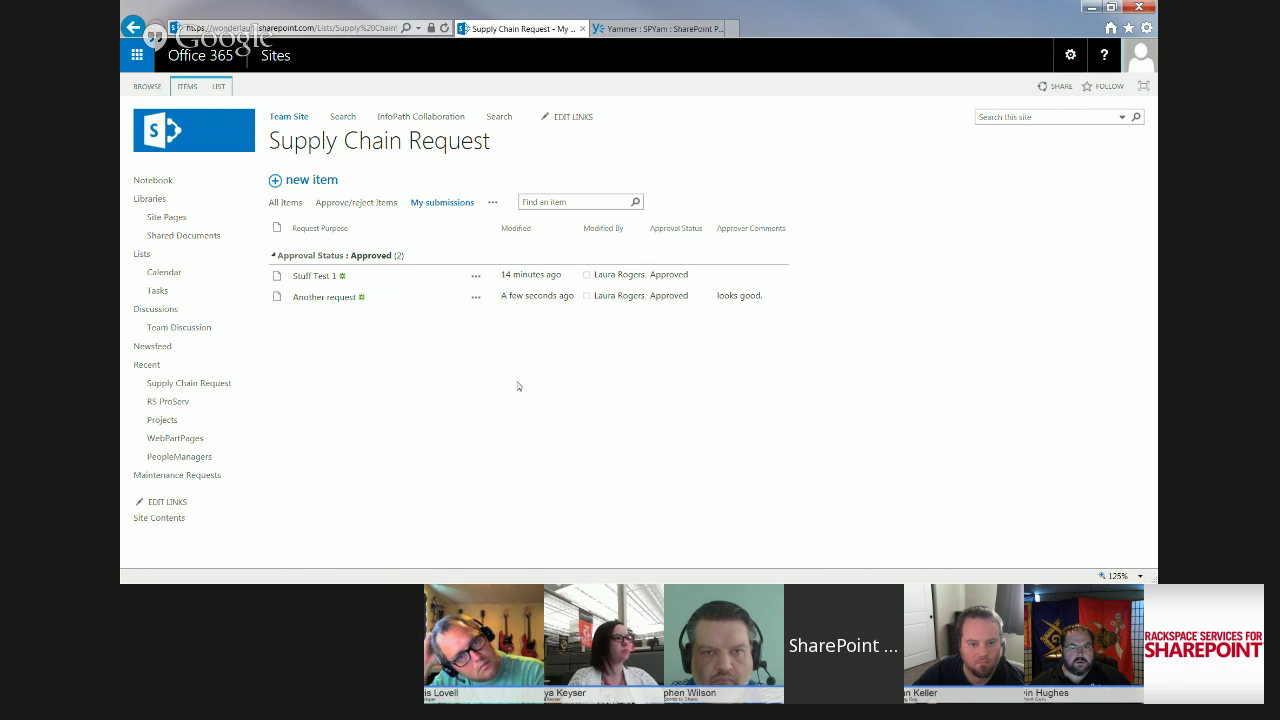
left_click(219, 86)
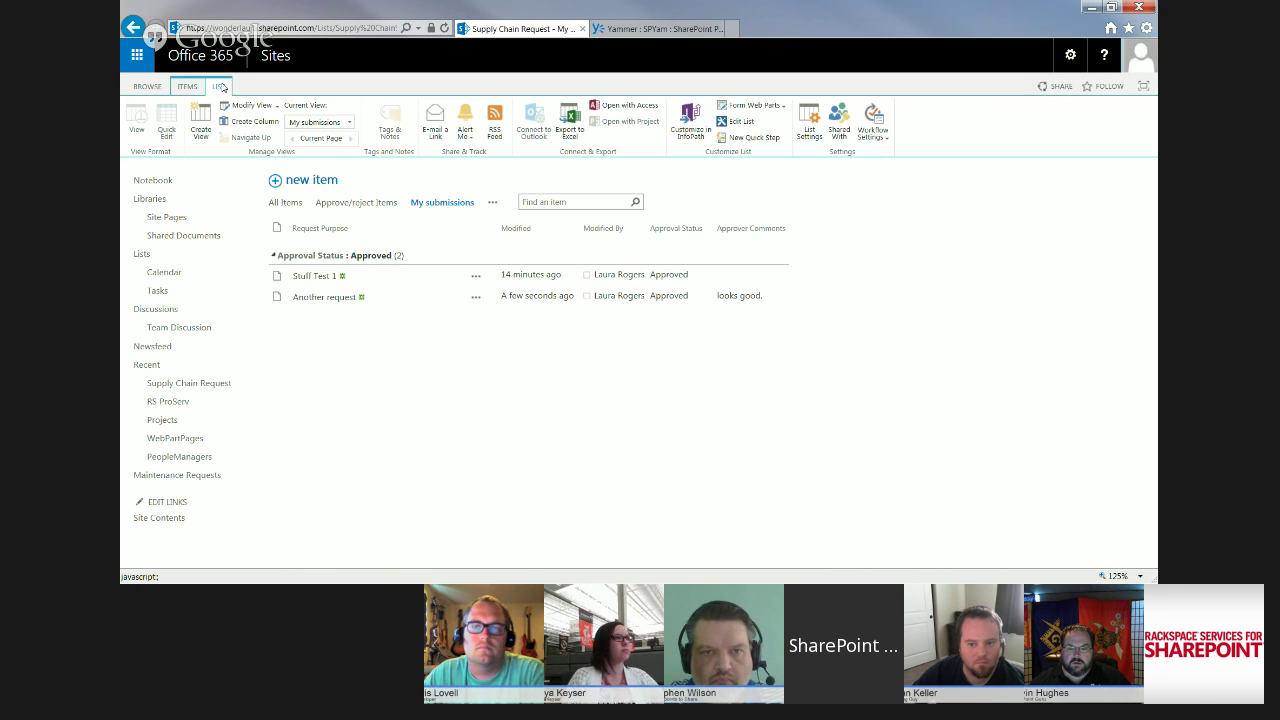
left_click(809, 124)
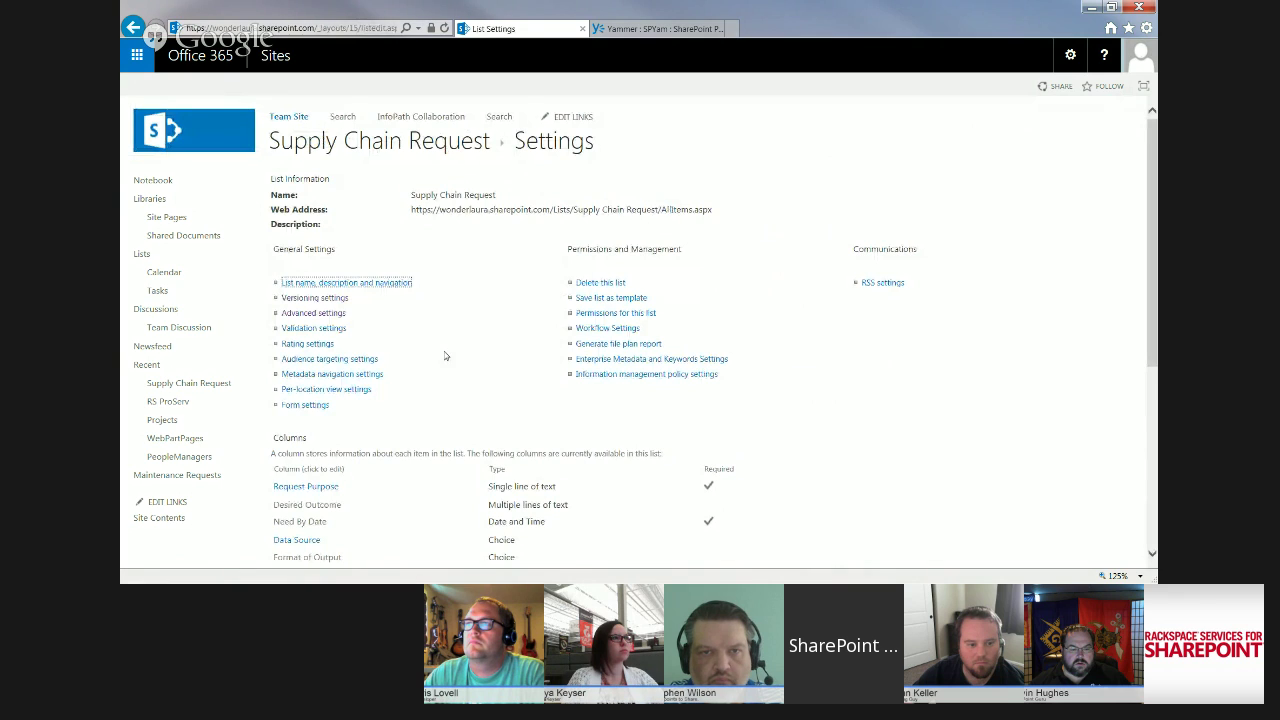
left_click(331, 316)
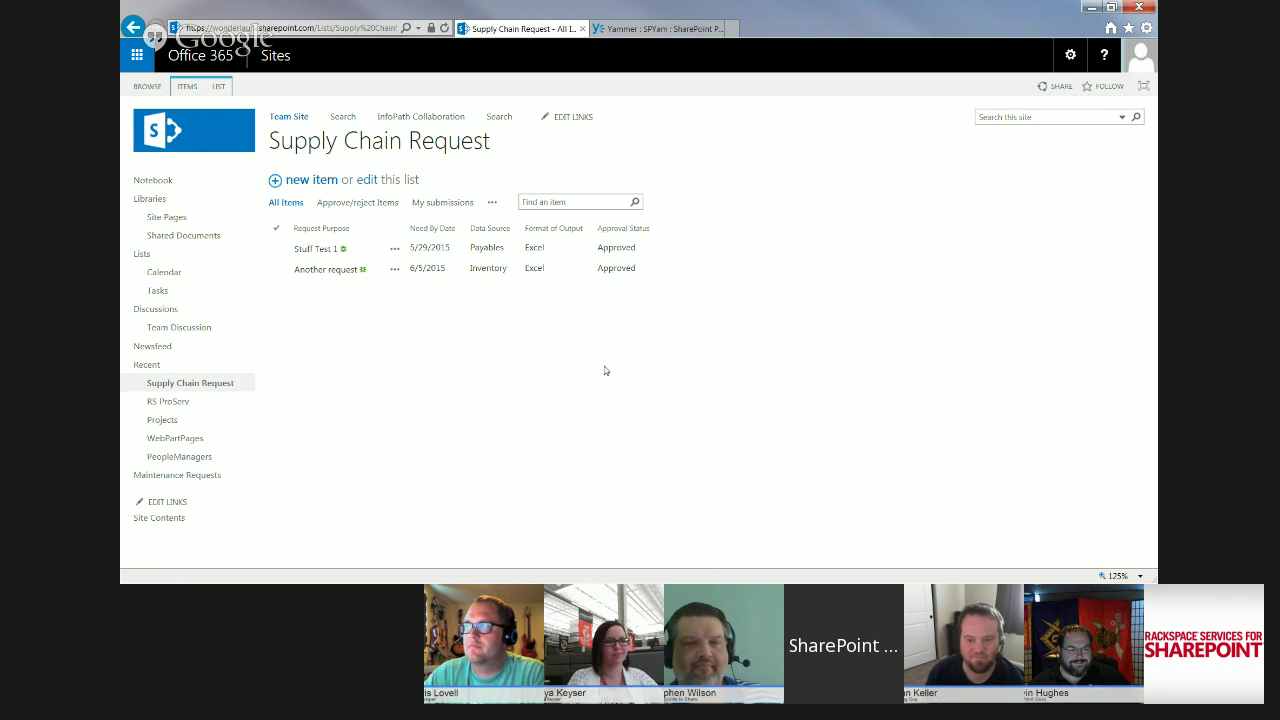
In the list's advanced settings, limit create and edit access to items created by the user and save
left_click(219, 86)
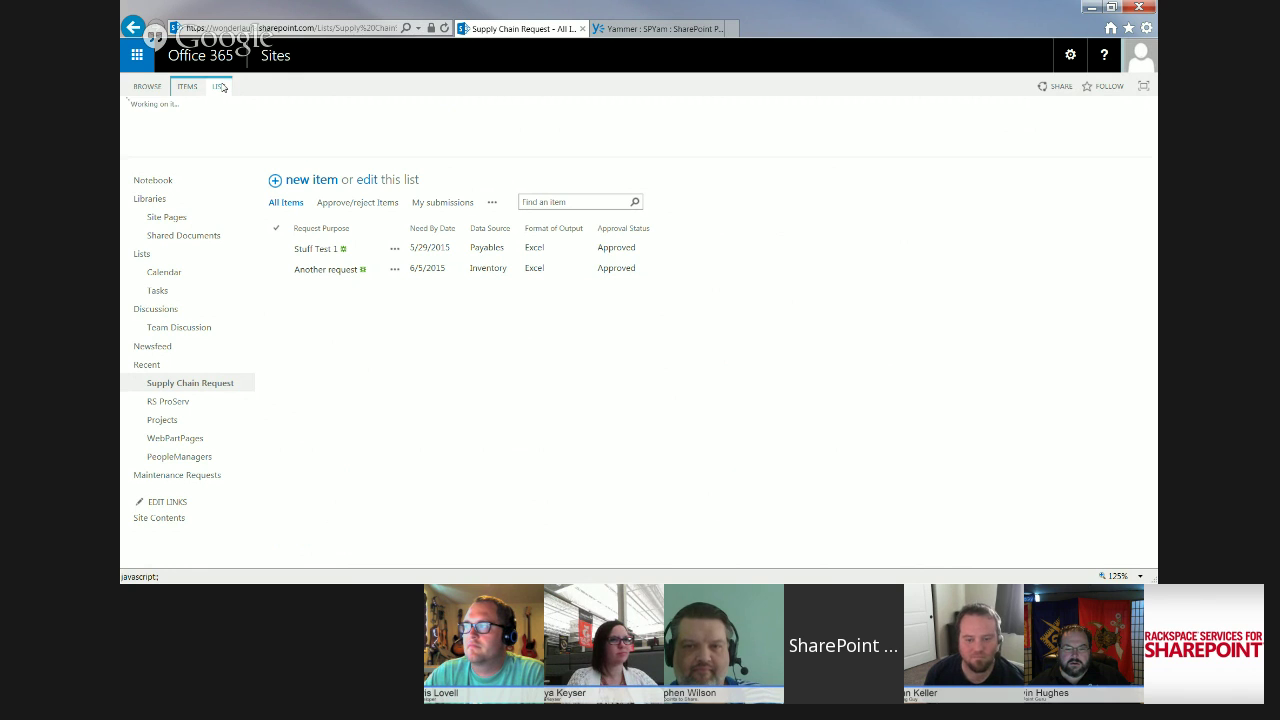
left_click(809, 122)
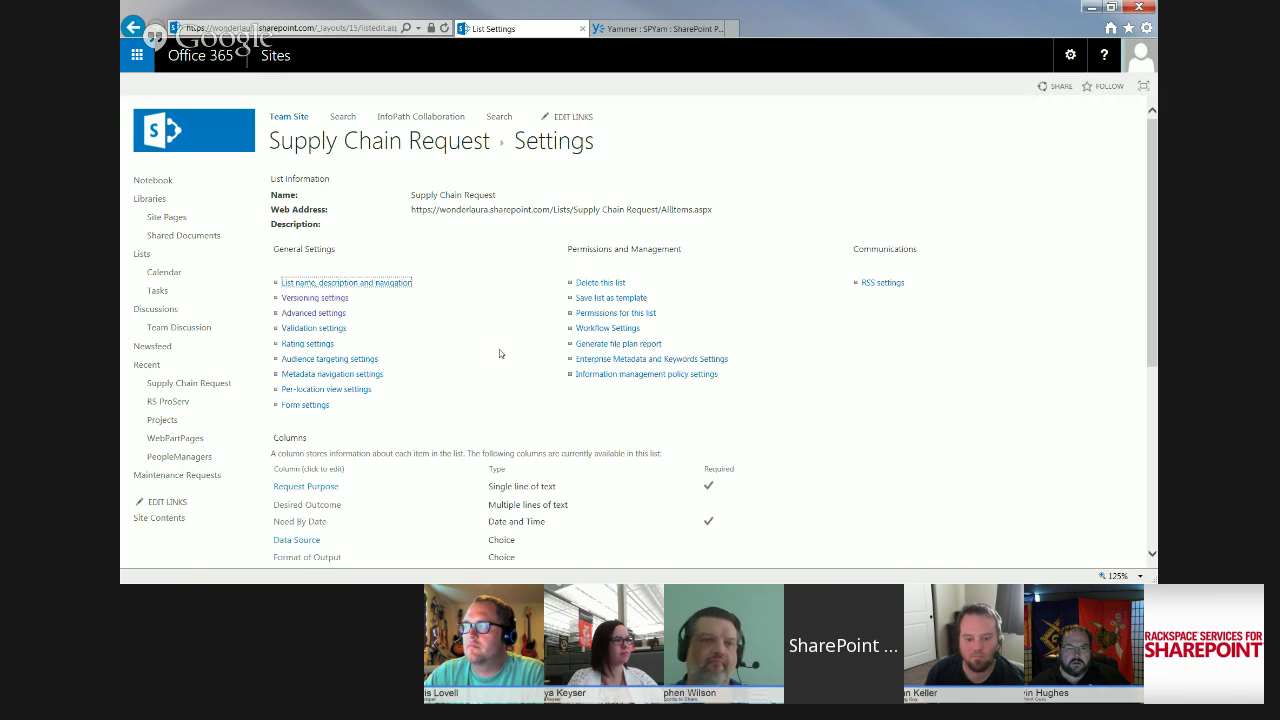
left_click(316, 317)
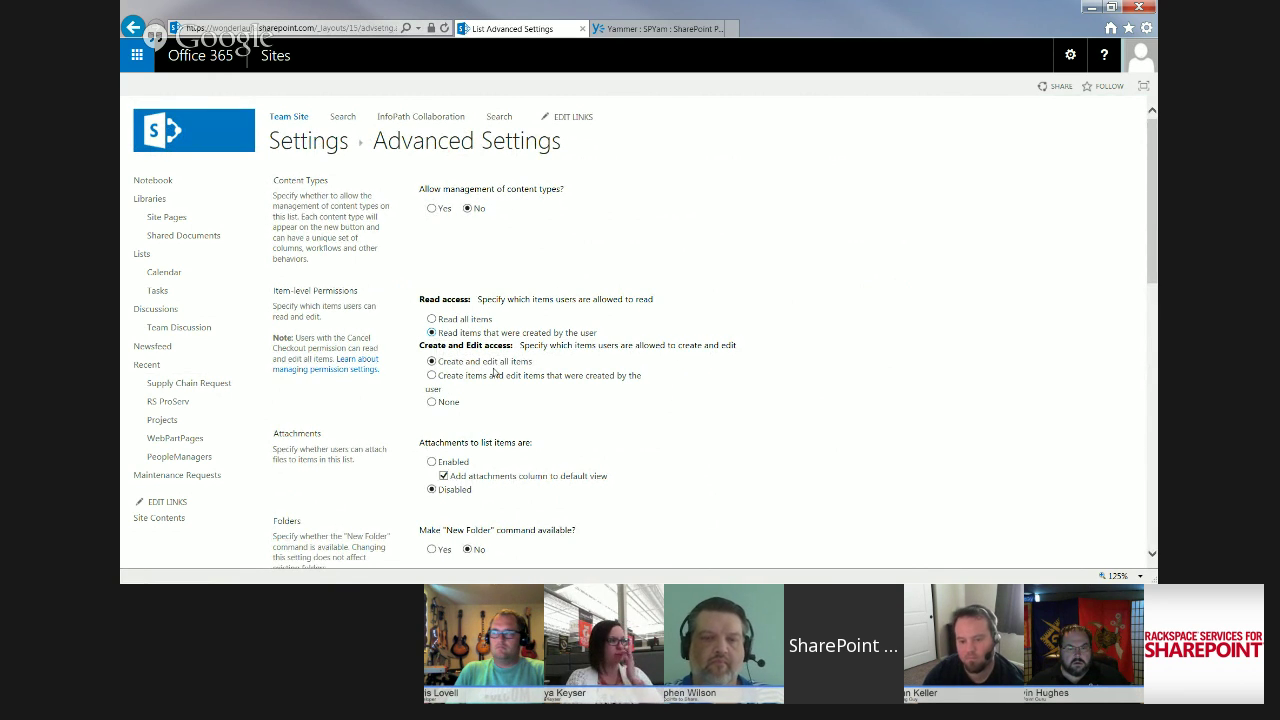
left_click(432, 377)
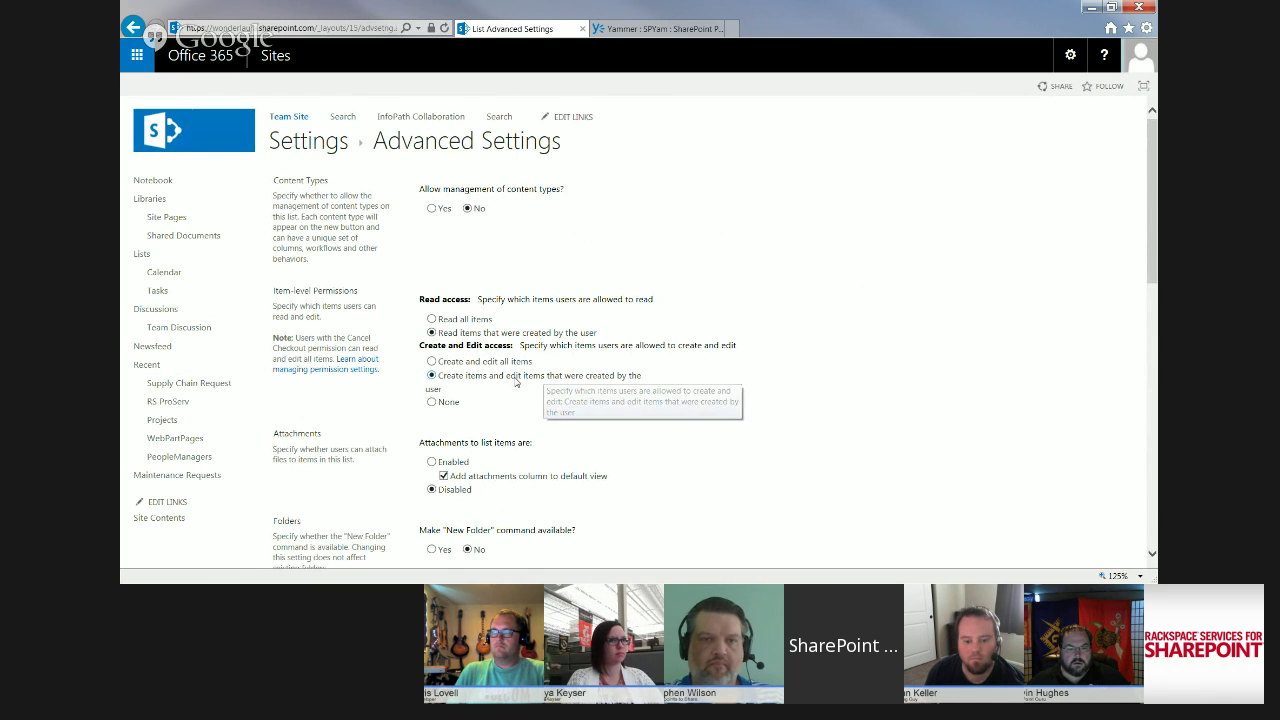
left_click(432, 402)
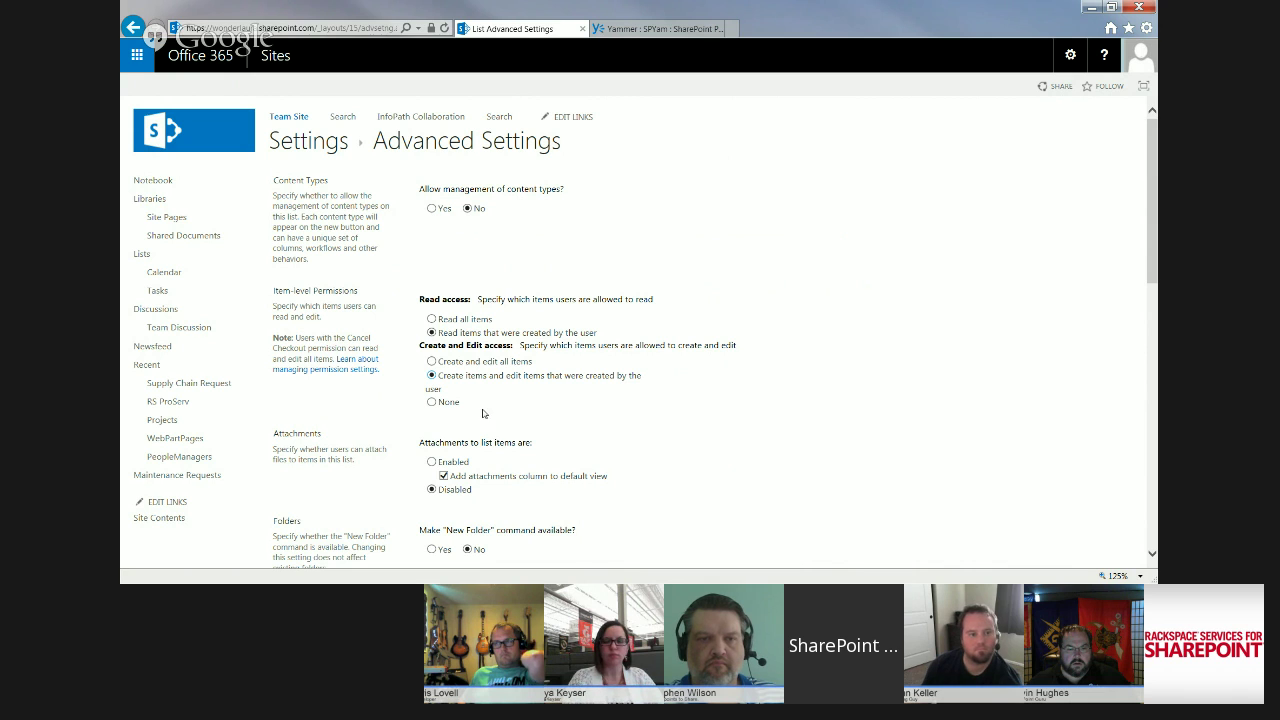
left_click_drag(1150, 240, 1152, 500)
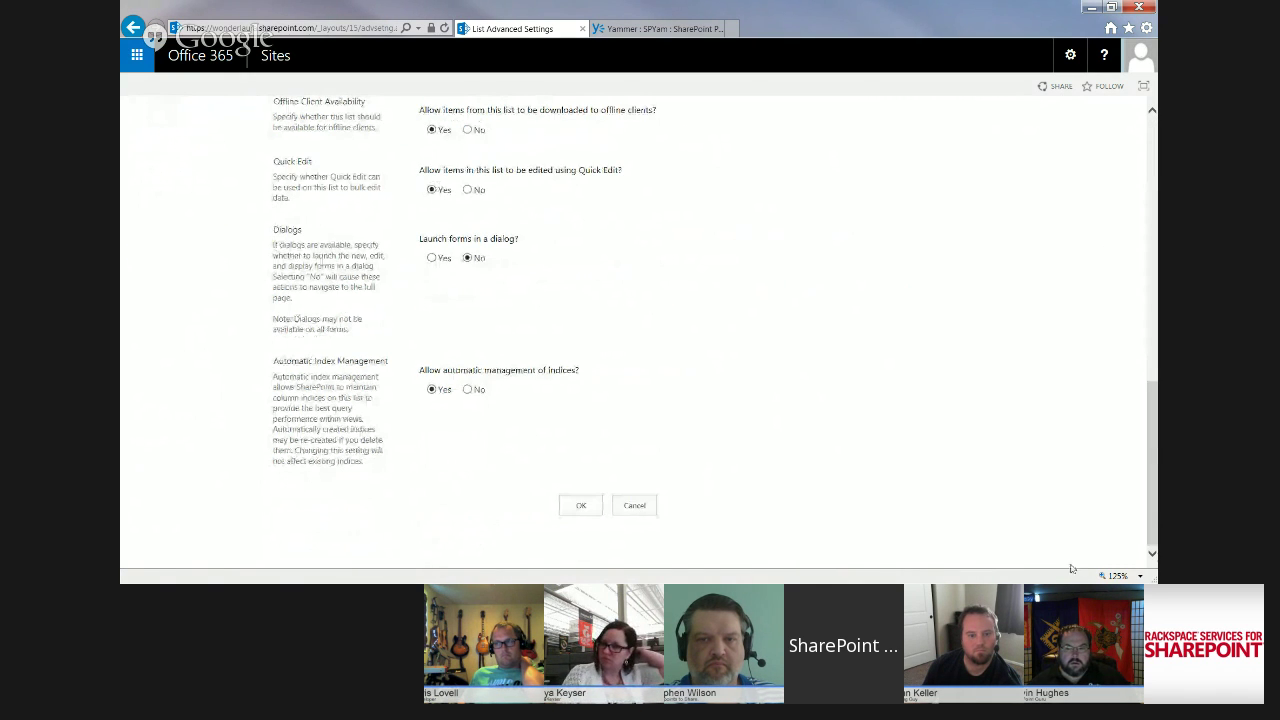
left_click(580, 507)
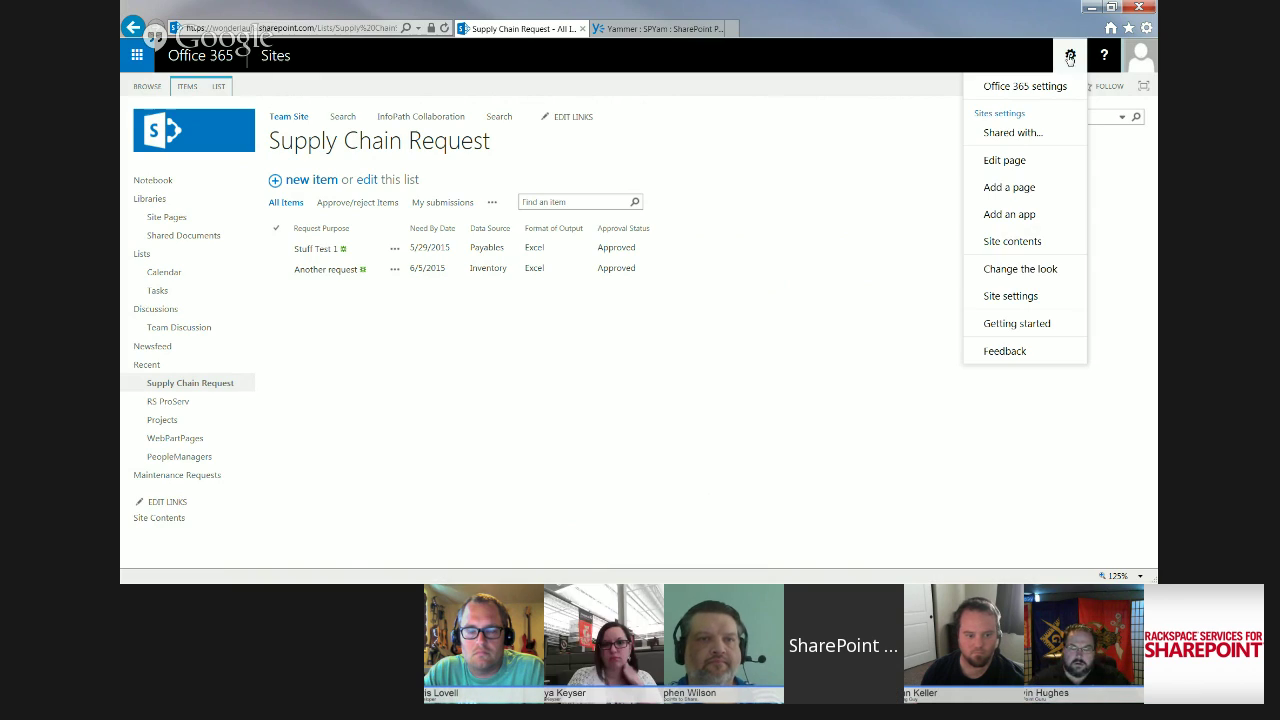
Open the site's Contribute permission level for editing
left_click(1025, 294)
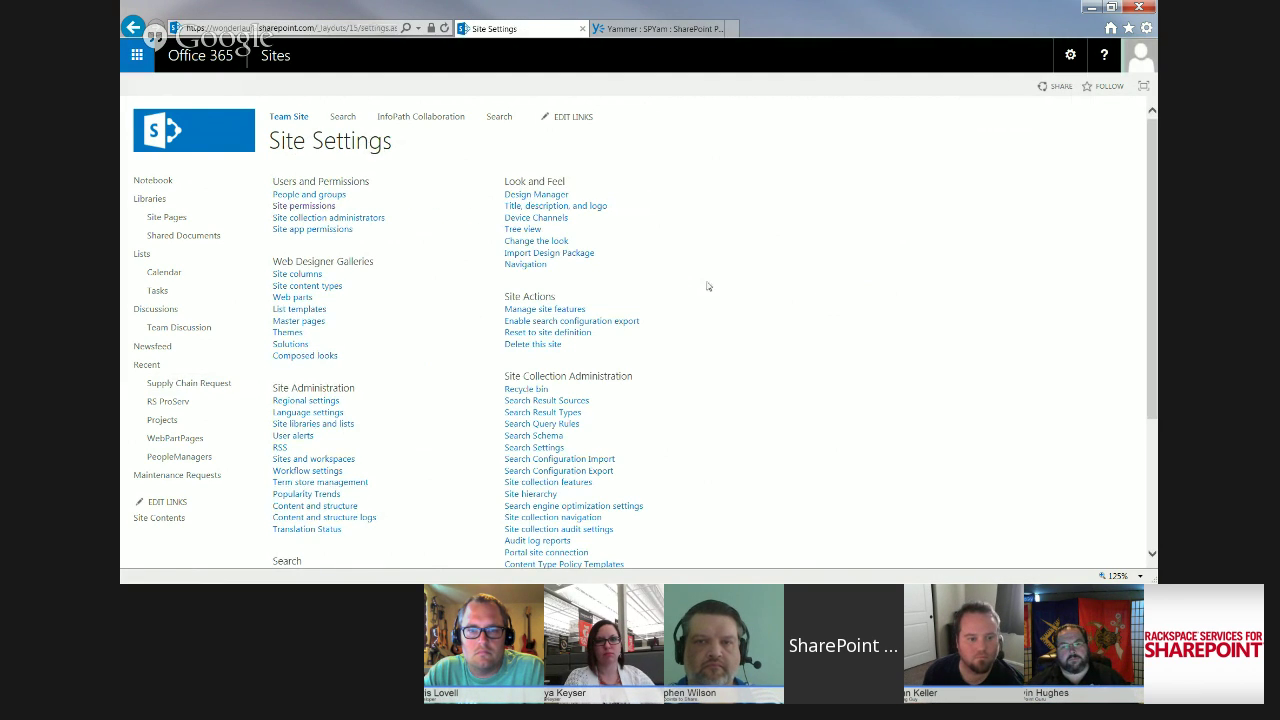
left_click(292, 206)
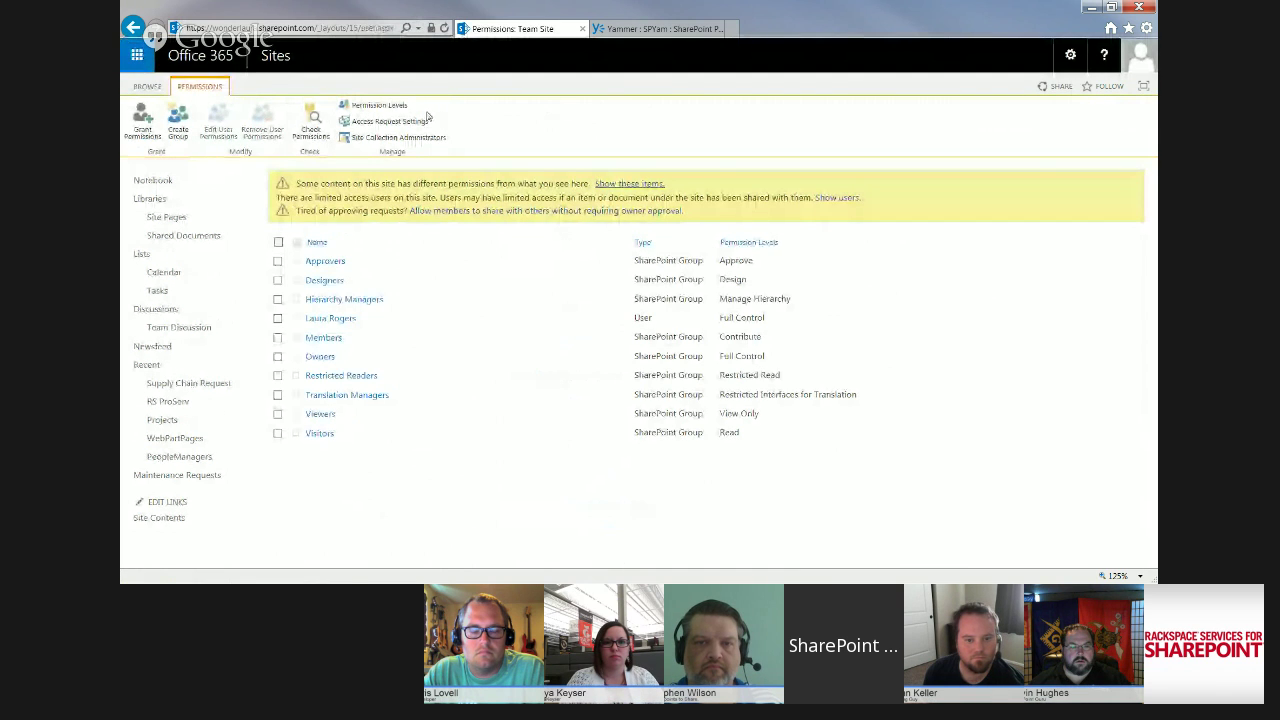
left_click(376, 104)
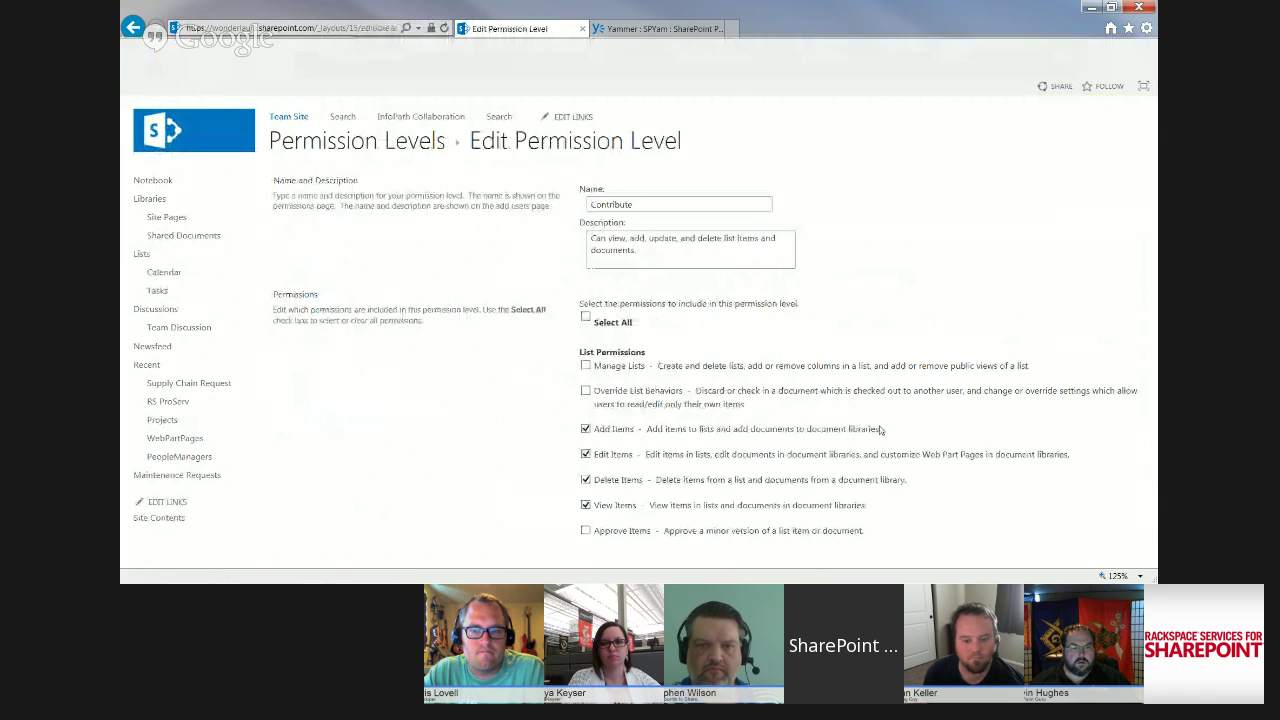
Copy the Contribute permission level, naming the copy "Contribute No Delete" with the description "can add and edit, not delete."
left_click_drag(1152, 231, 1144, 533)
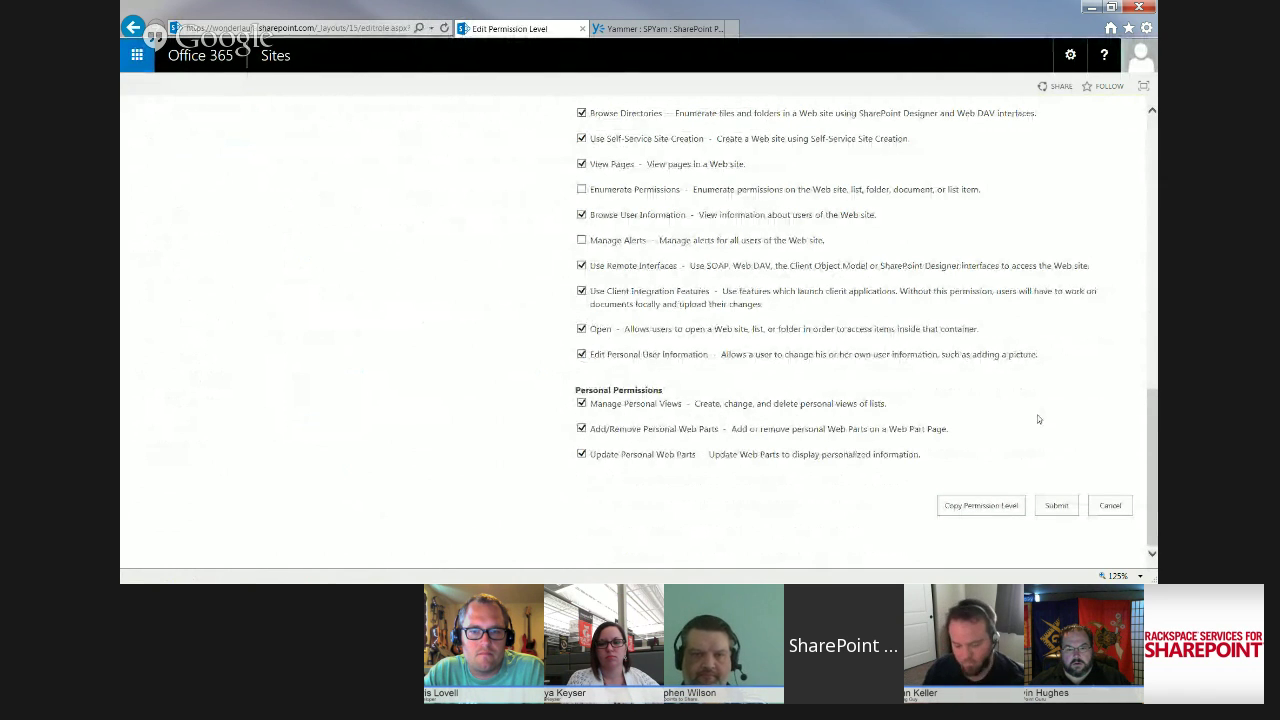
left_click(975, 505)
left_click(658, 201)
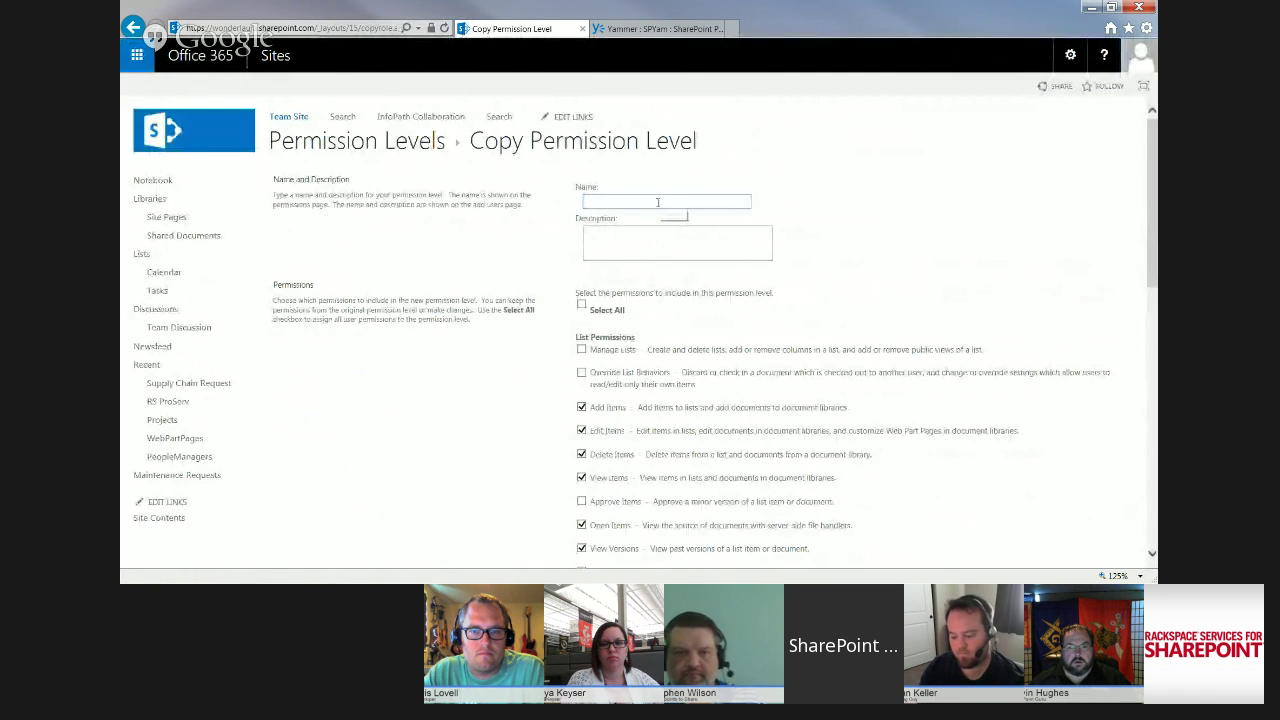
type("Contri")
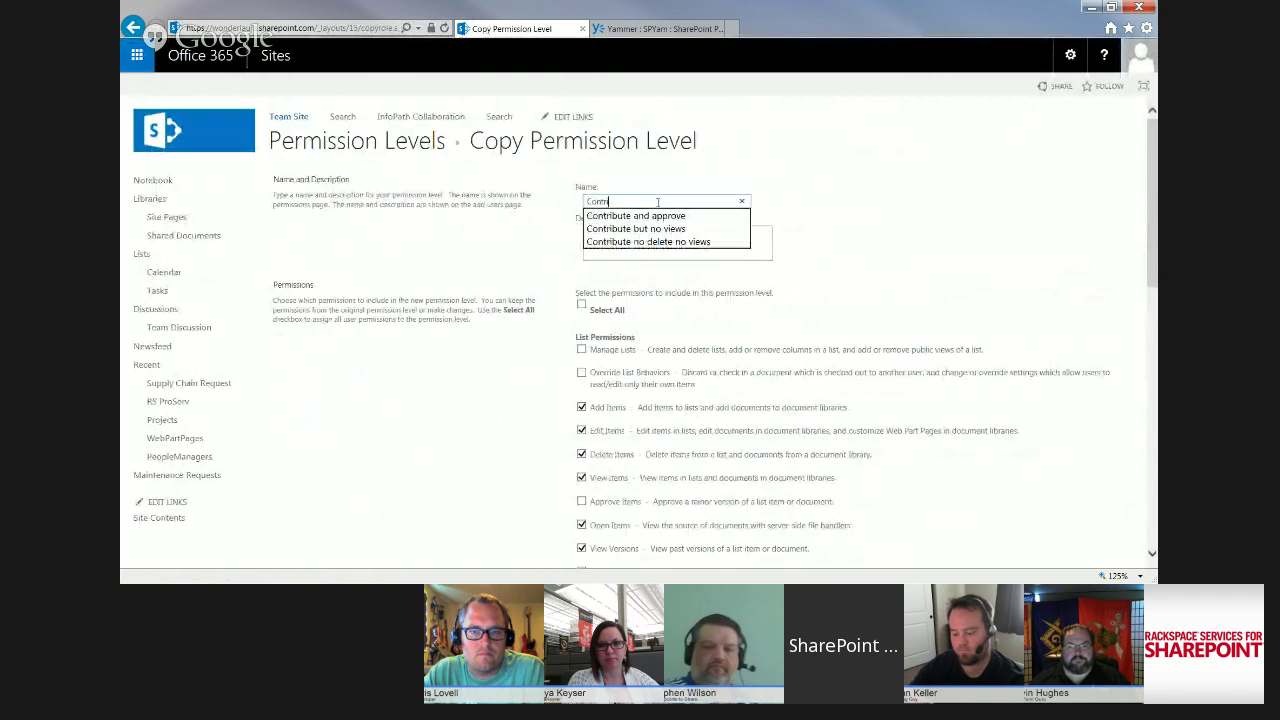
type("bute No Delete")
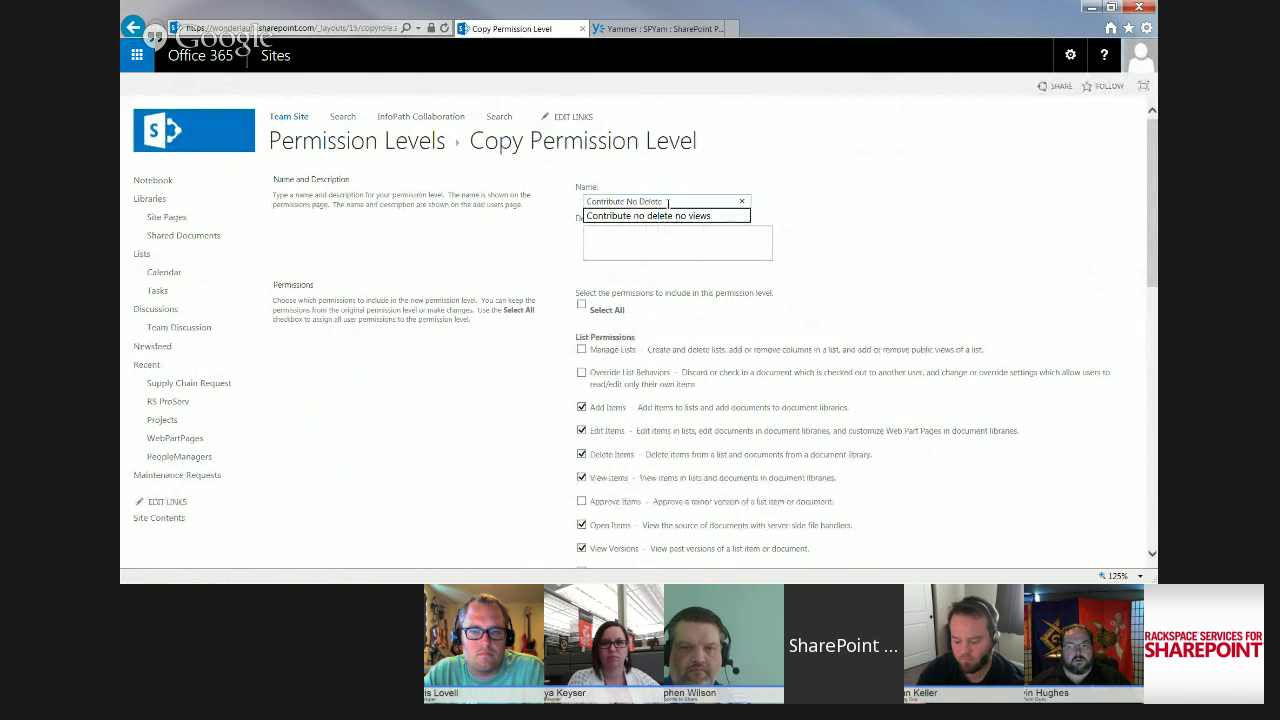
left_click(655, 243)
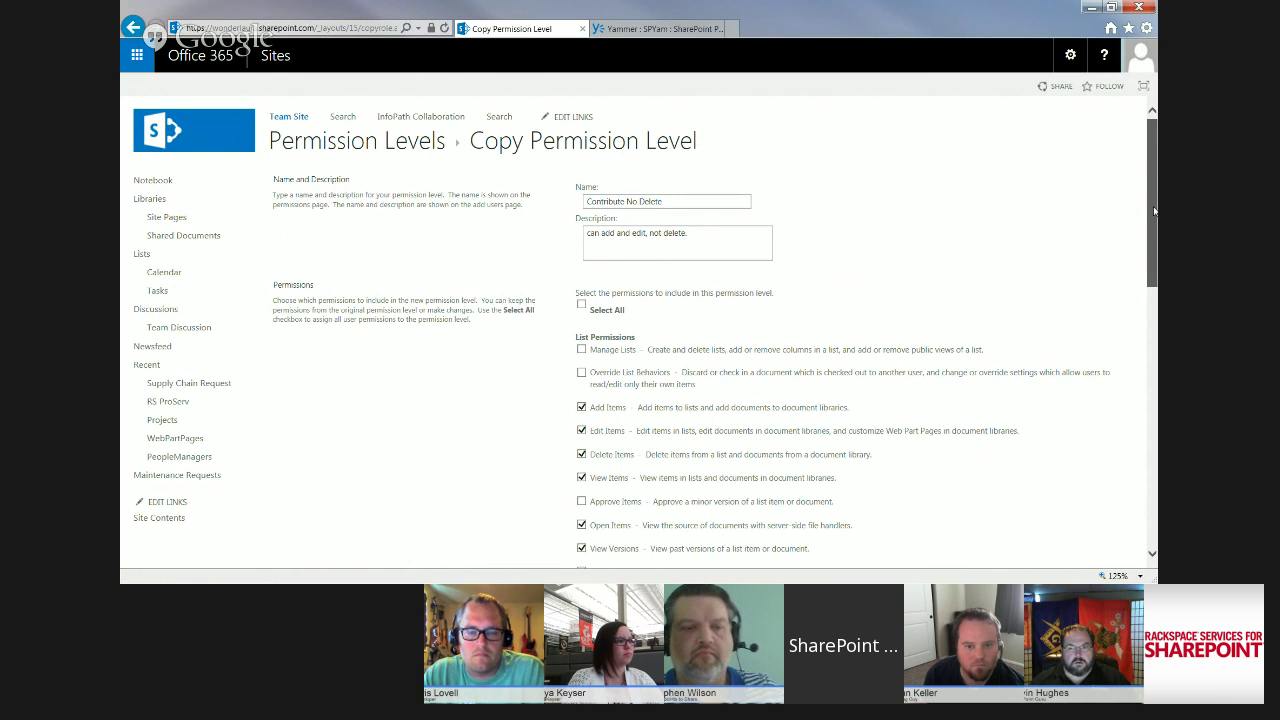
Exclude the Delete Items and Delete Versions permissions from the copied level and submit it
left_click_drag(1154, 210, 1156, 285)
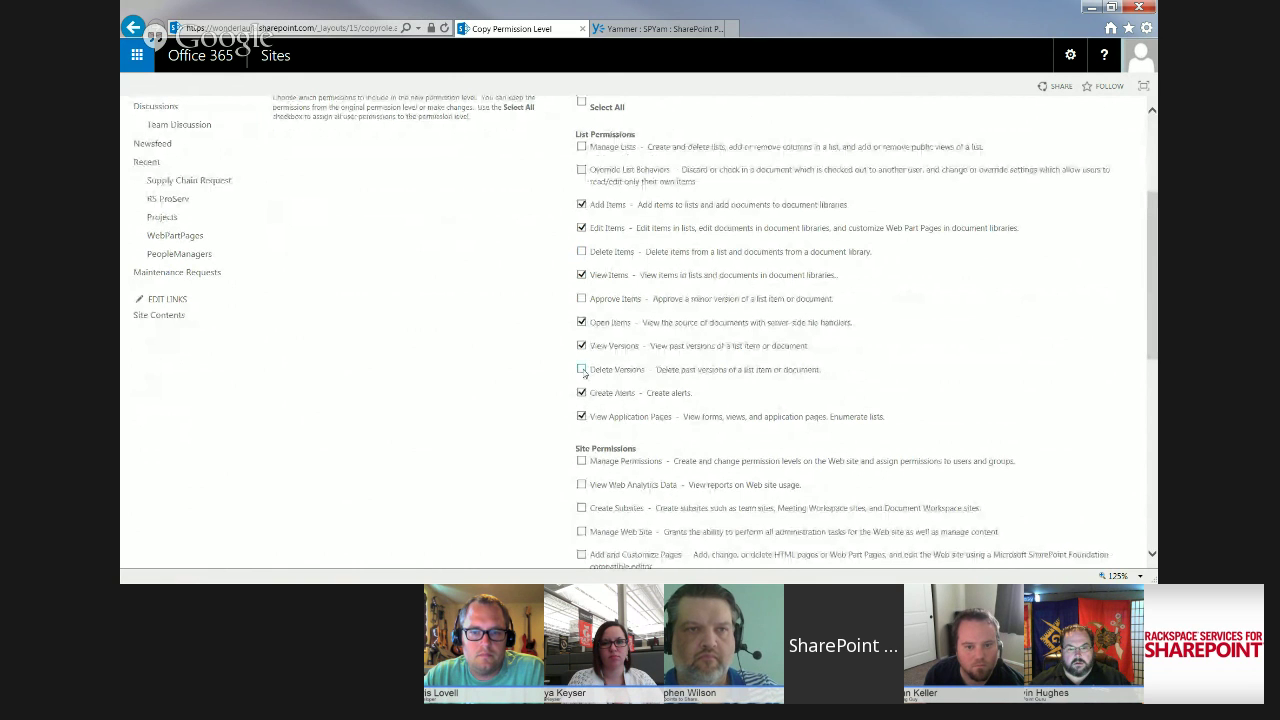
left_click_drag(1151, 347, 1151, 537)
left_click(1056, 505)
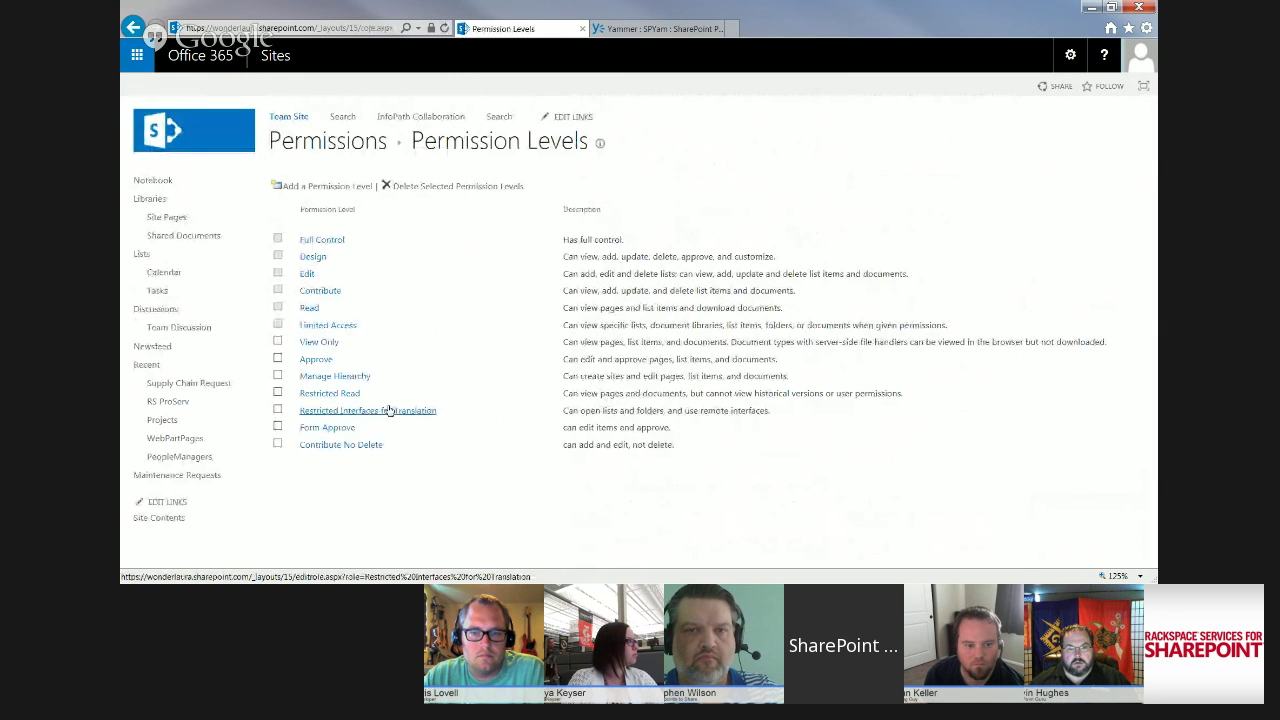
In the Supply Chain Request list's permissions, replace Contribute with Contribute No Delete for All Authenticated Users
left_click(205, 385)
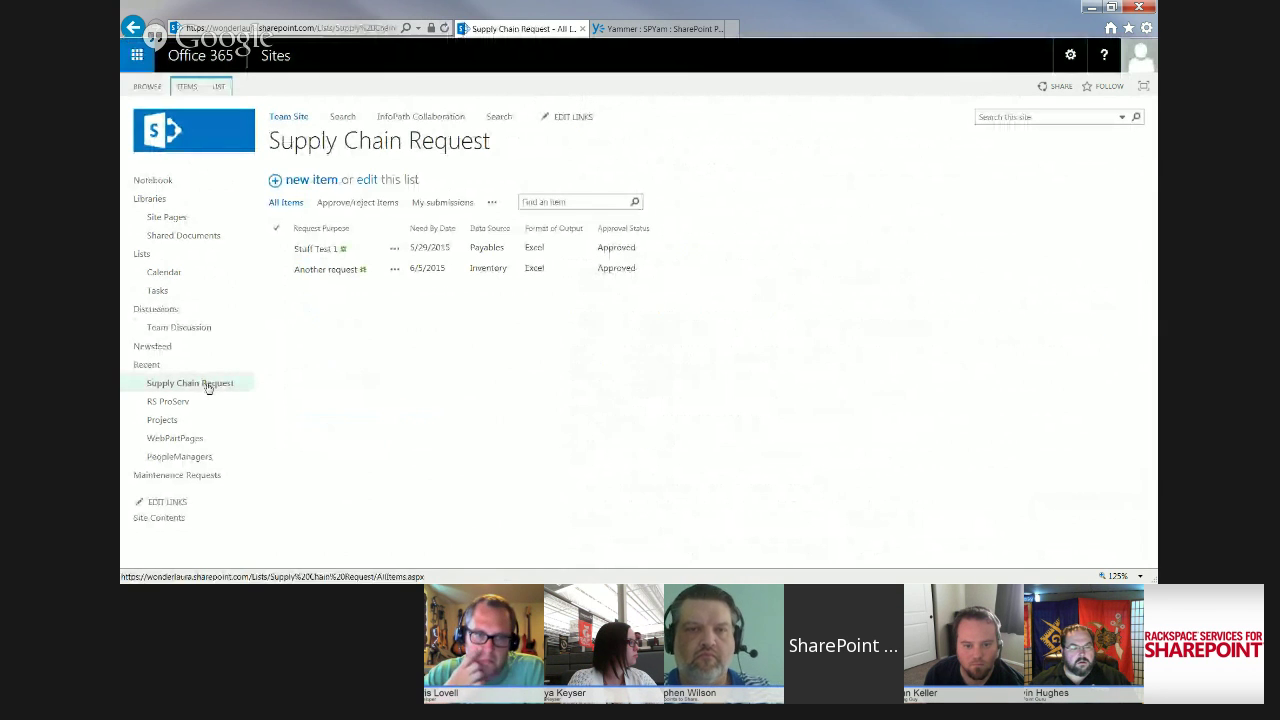
left_click(218, 87)
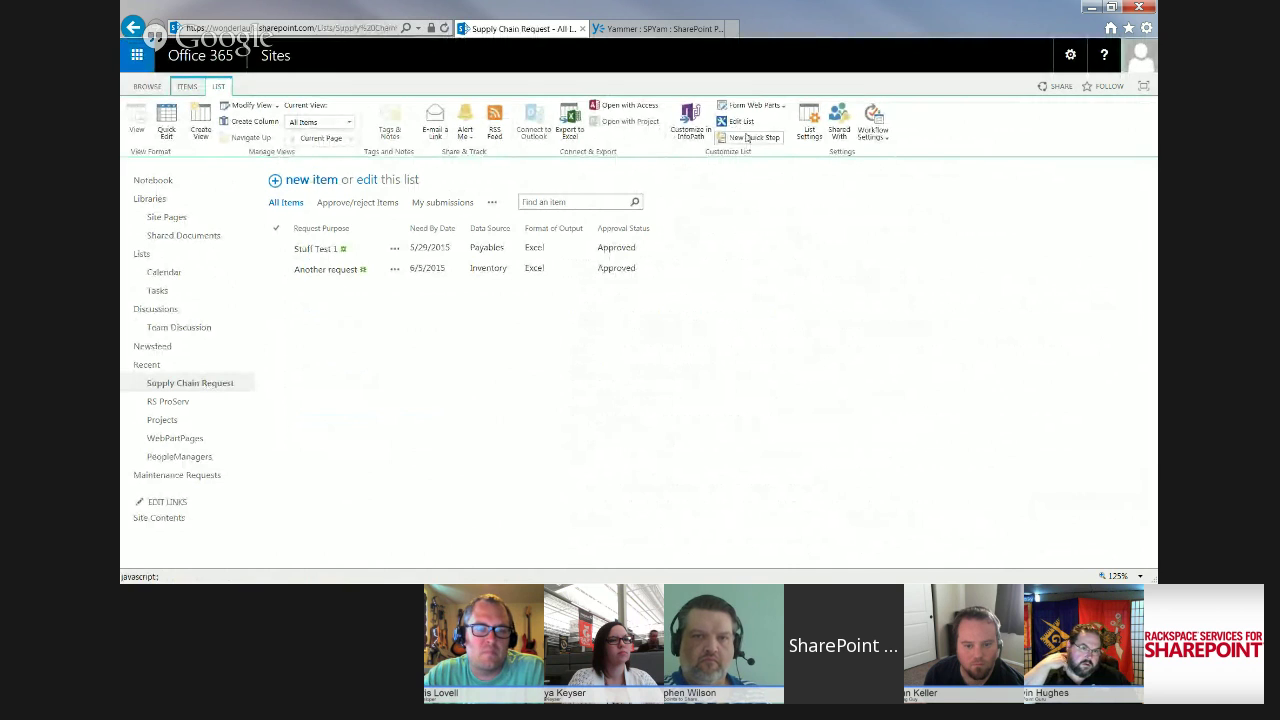
left_click(838, 122)
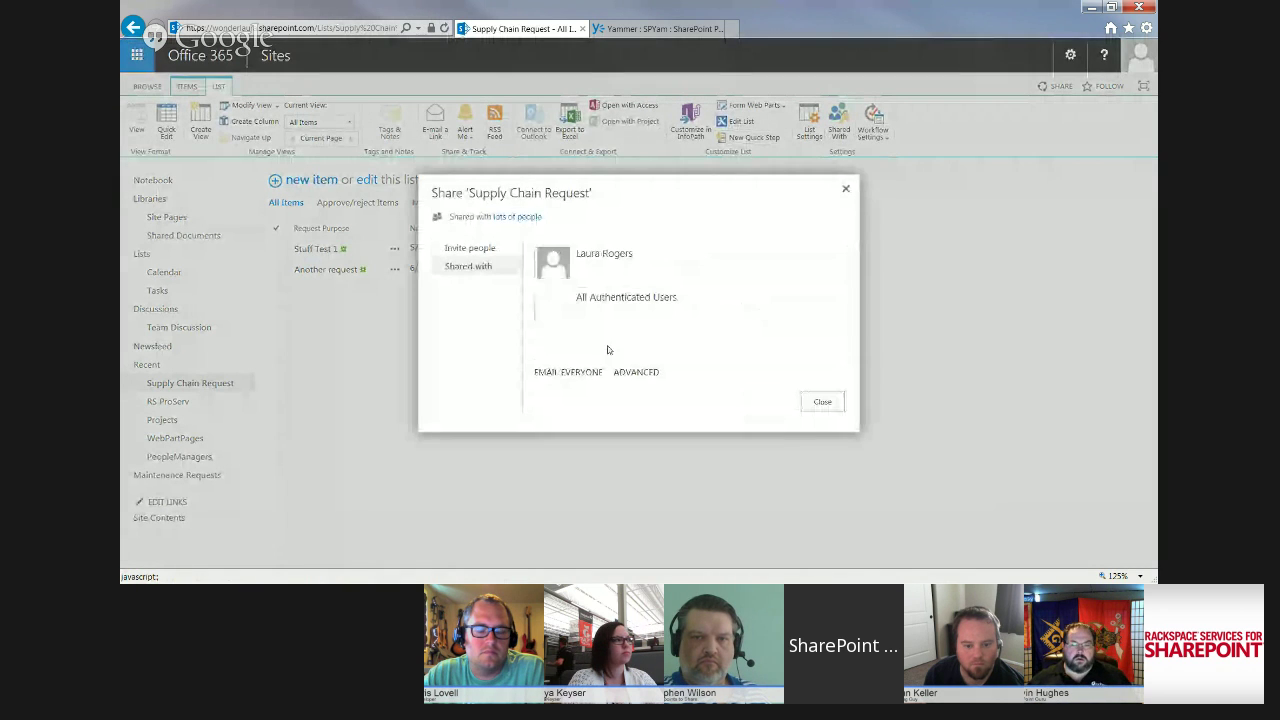
left_click(634, 373)
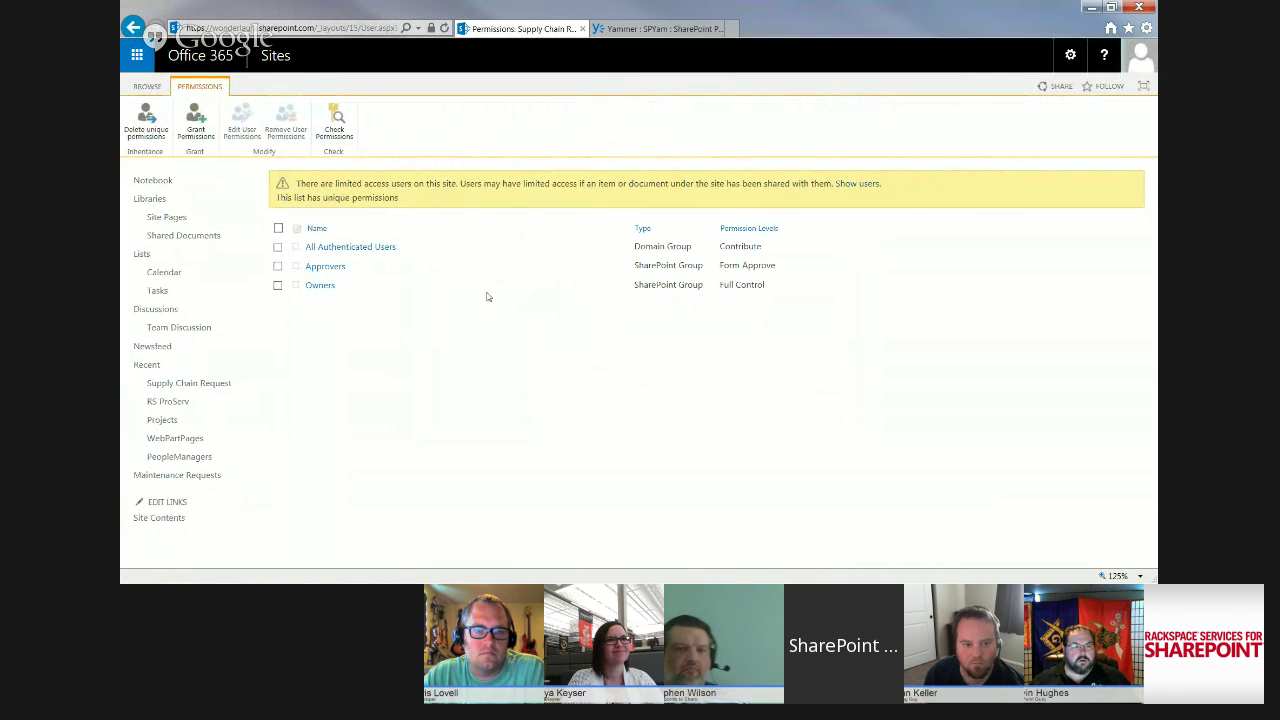
left_click(278, 247)
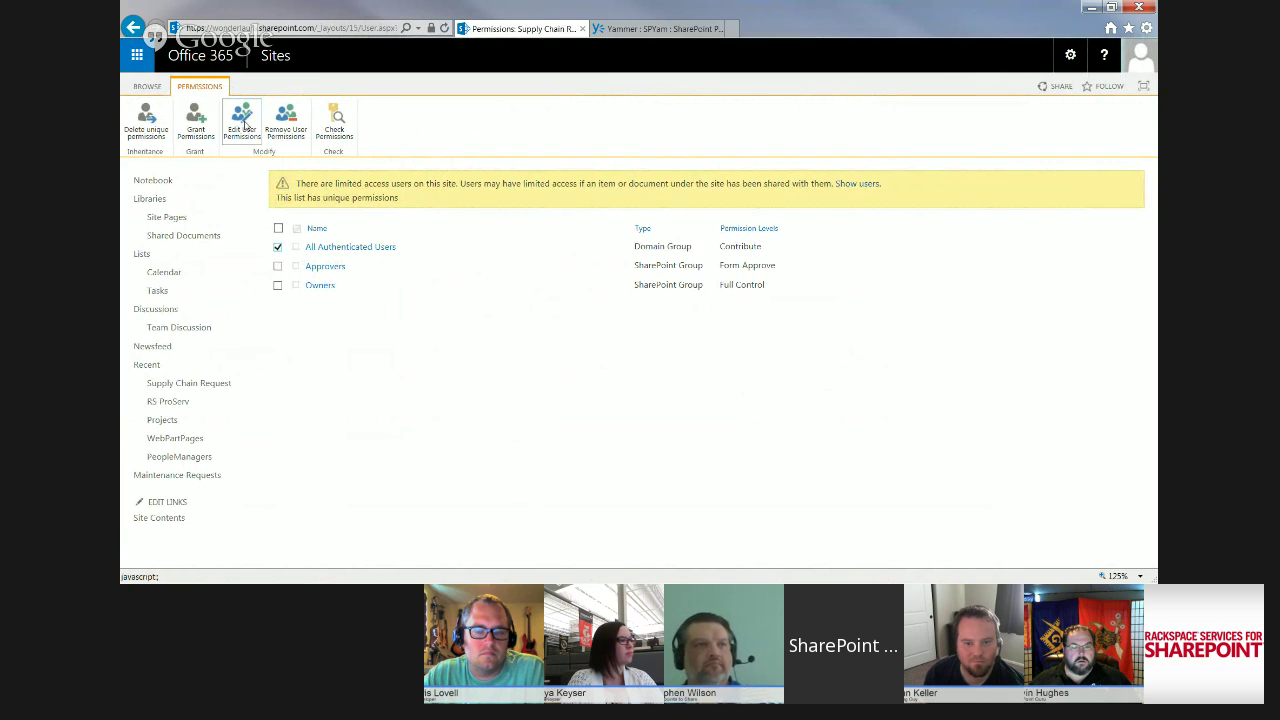
left_click(243, 122)
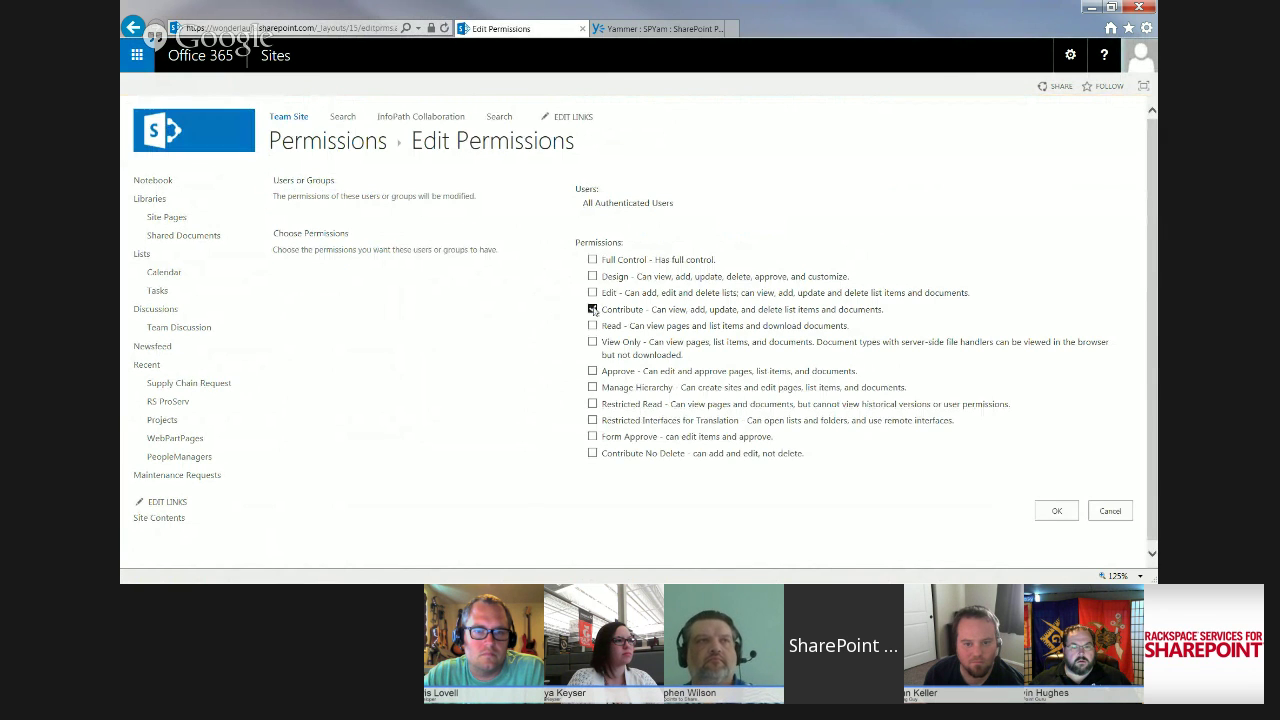
left_click(592, 453)
left_click(1056, 511)
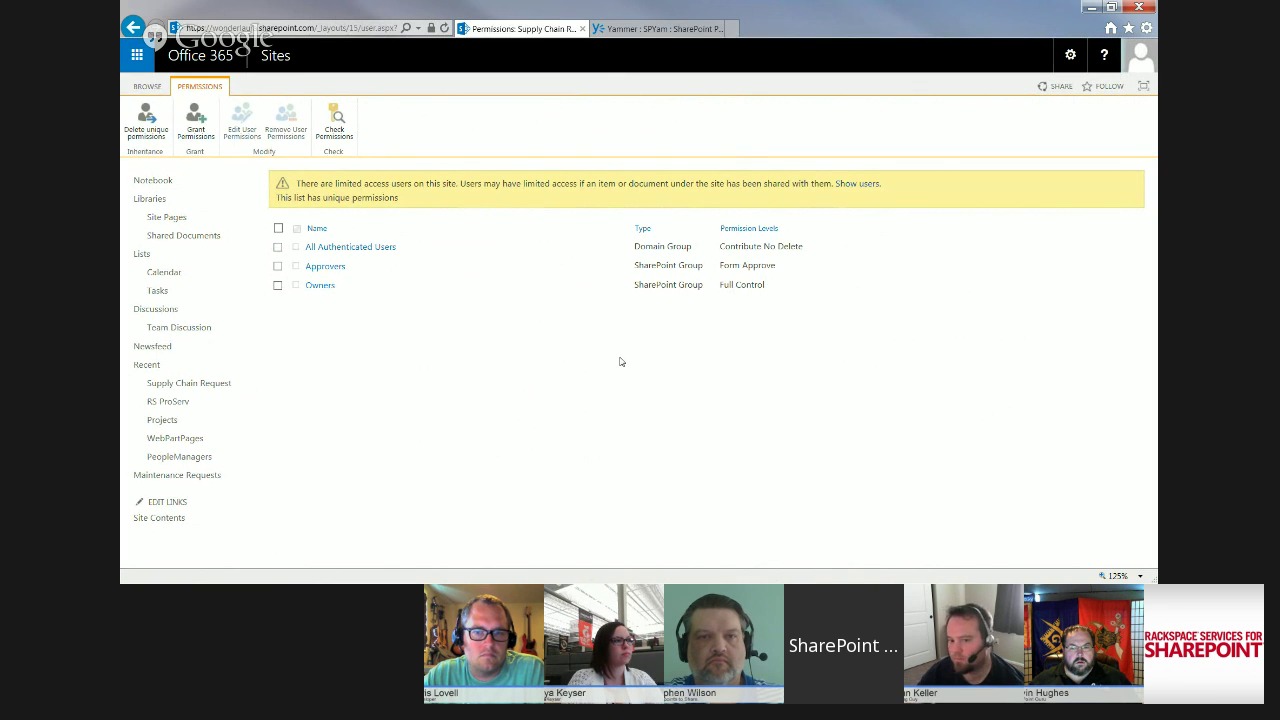
Review the item-level permissions in the Supply Chain Request list's advanced settings and return to the list
left_click(186, 382)
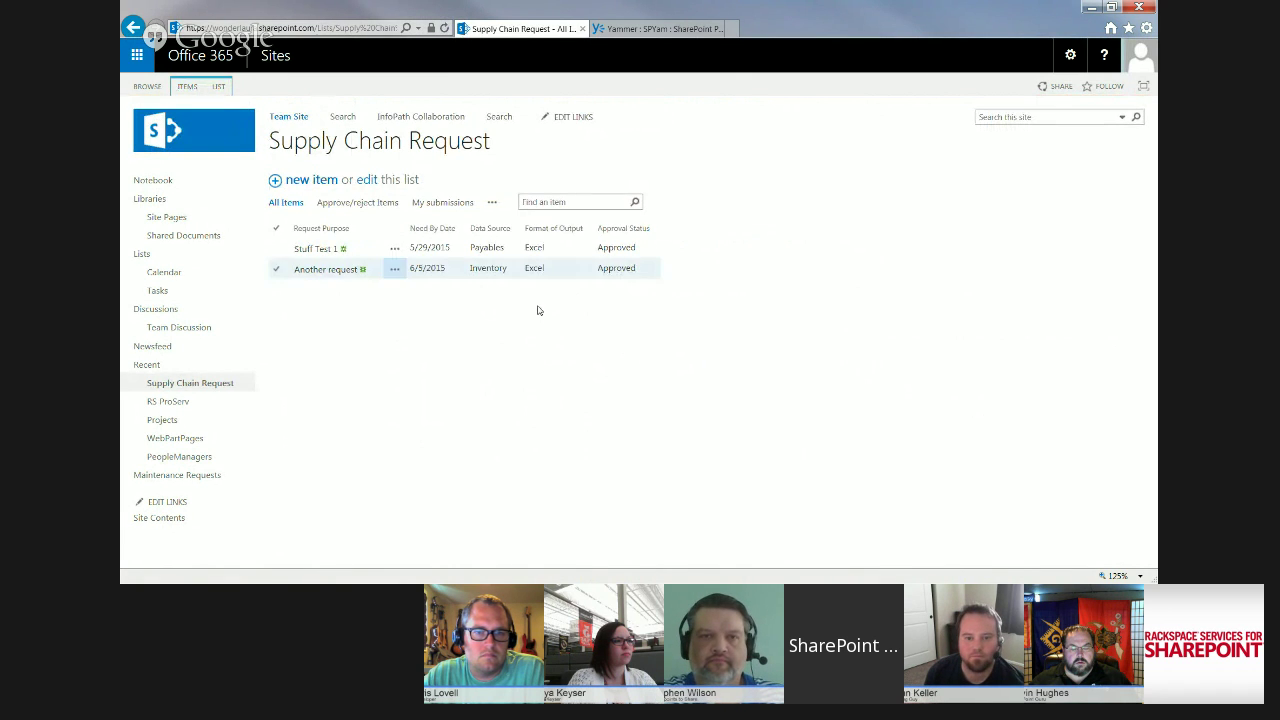
left_click(218, 87)
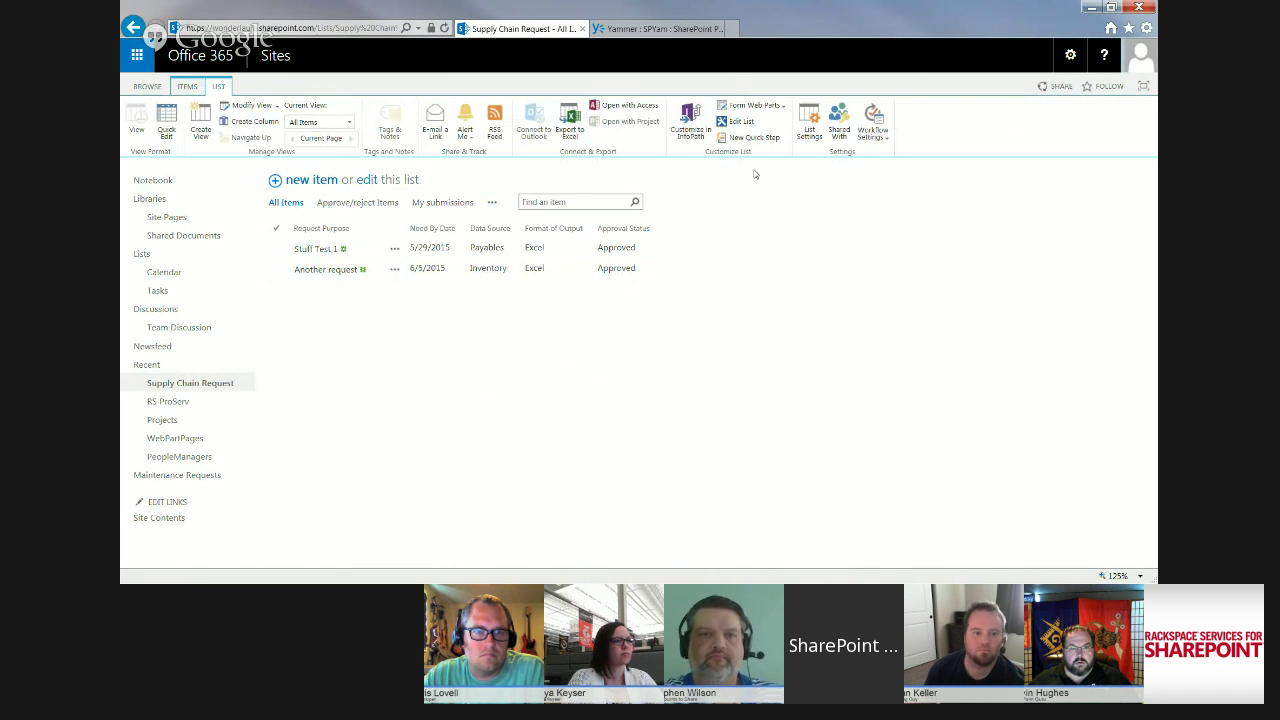
left_click(809, 125)
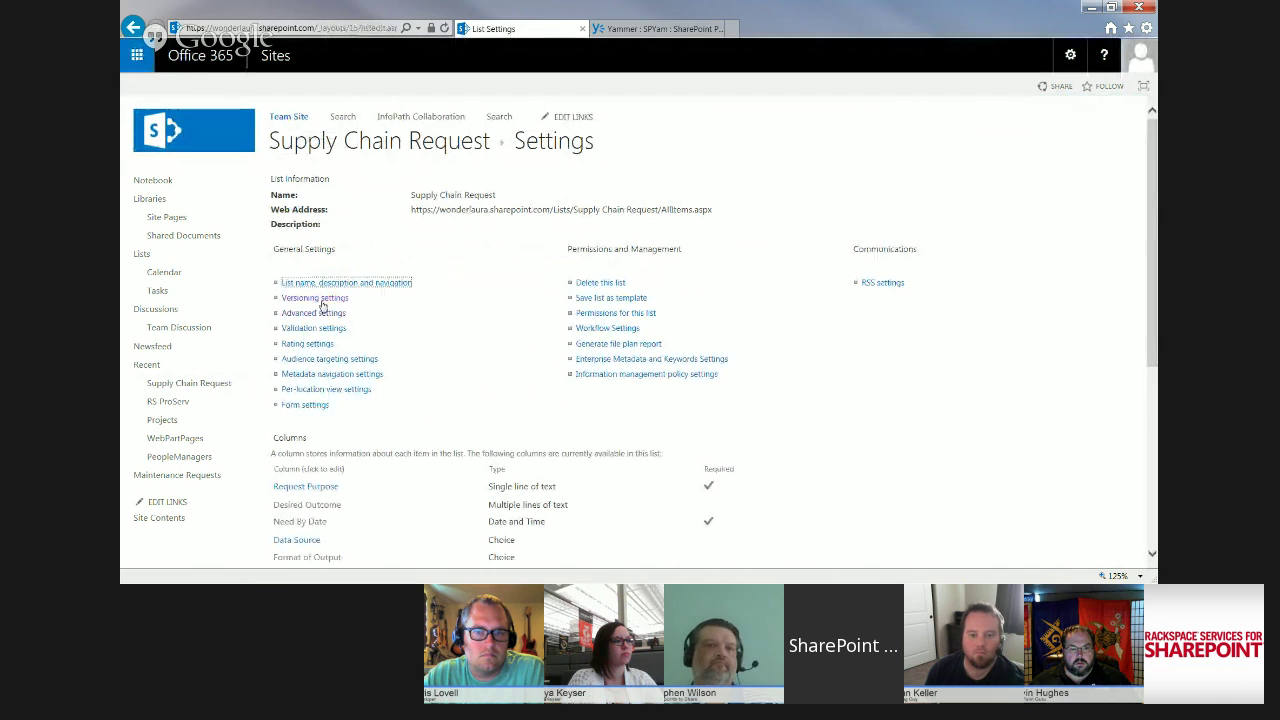
left_click(318, 313)
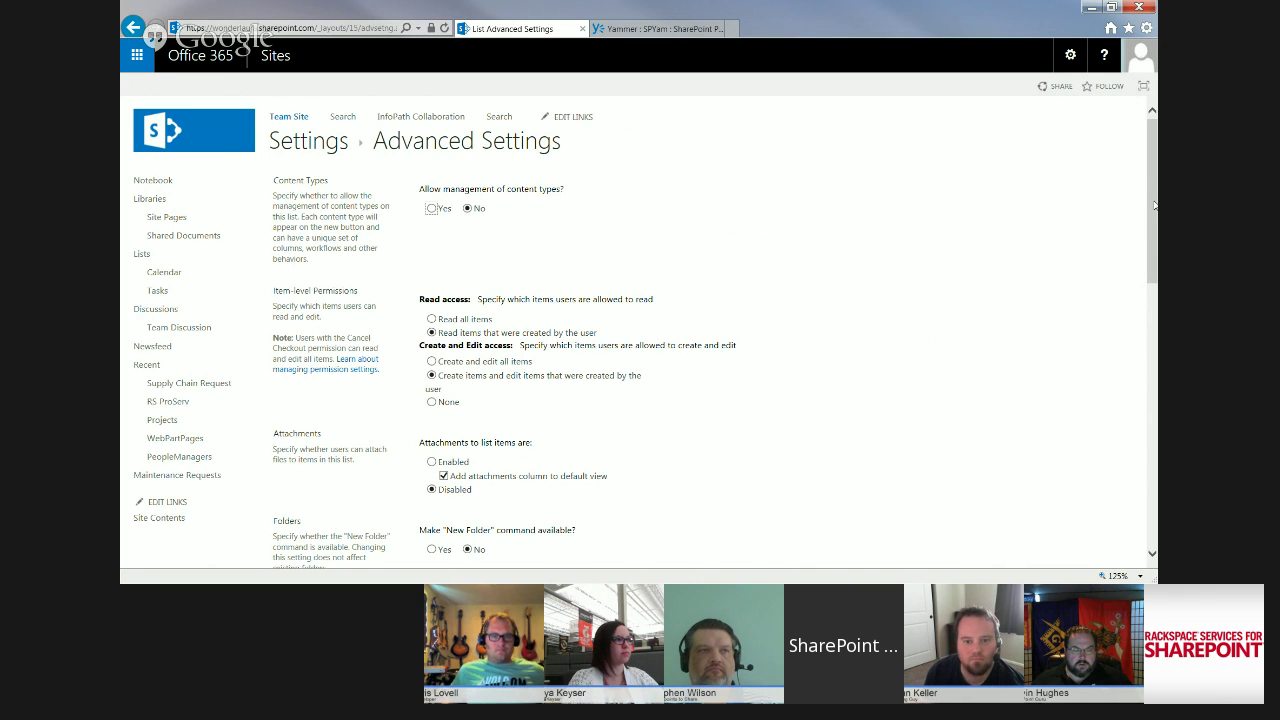
left_click(302, 148)
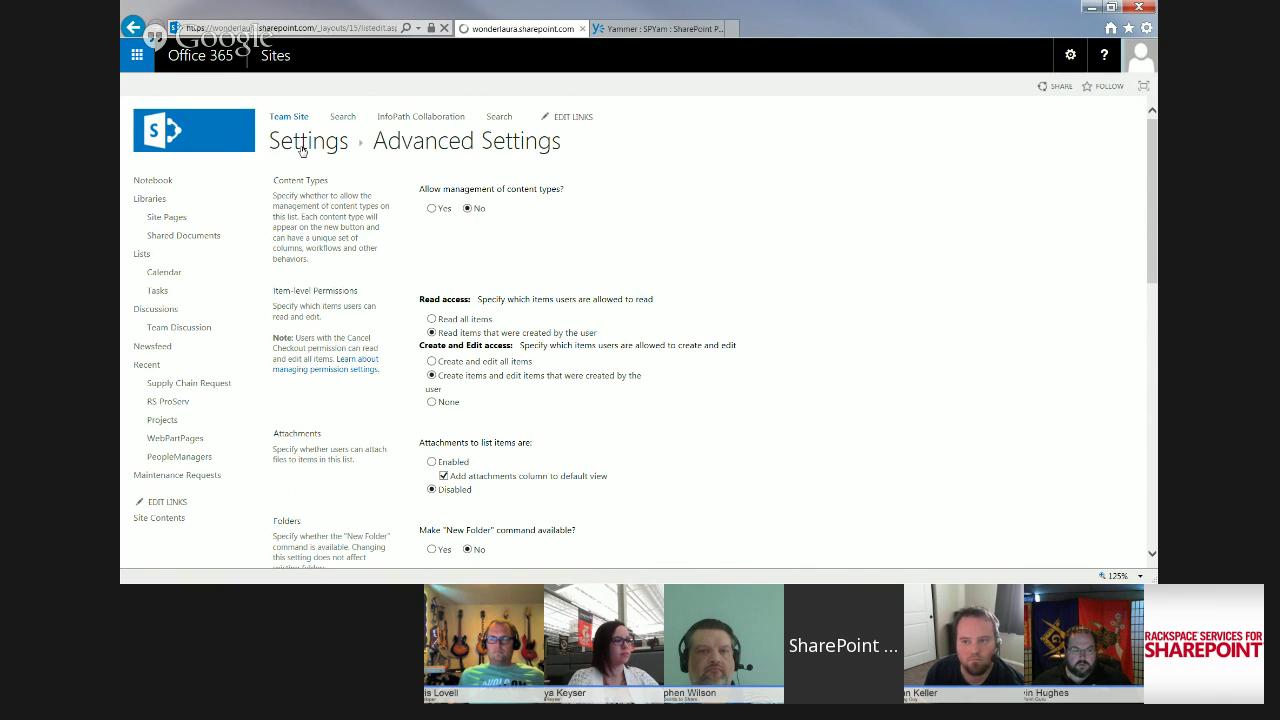
left_click(345, 150)
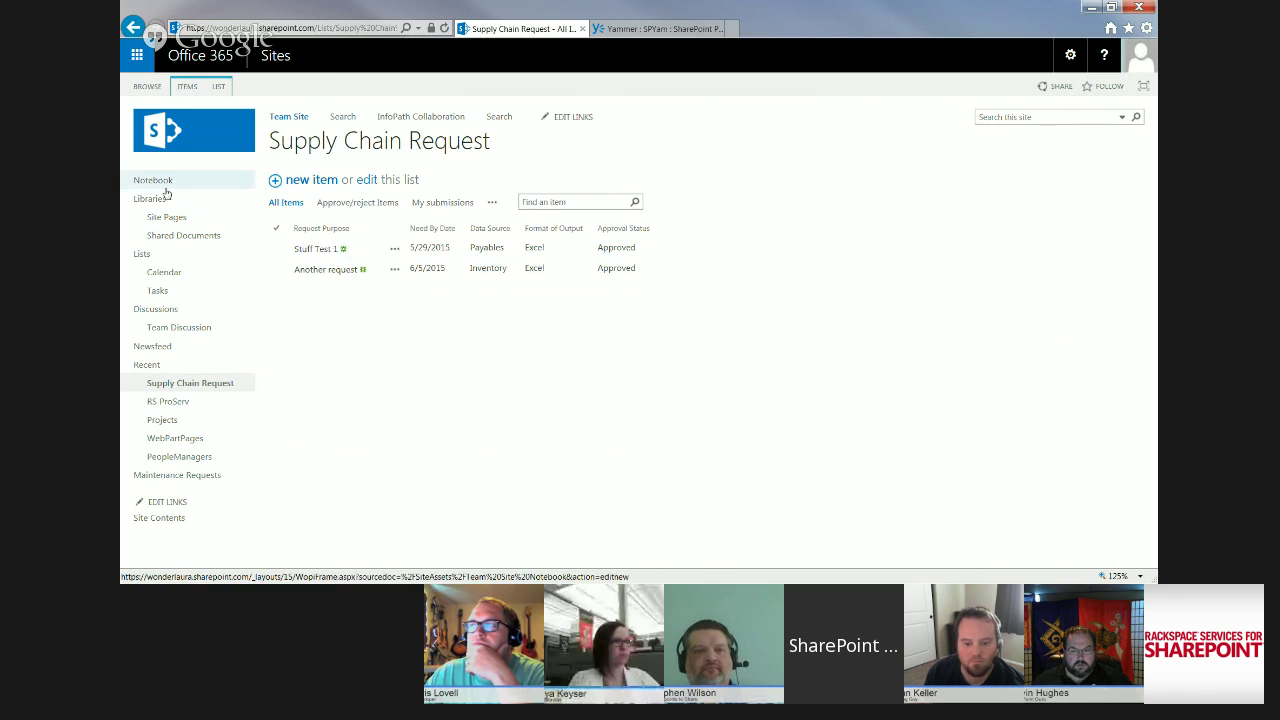
From the site home page, view the Supply Chain Request list's blank new item form and cancel it
left_click(208, 143)
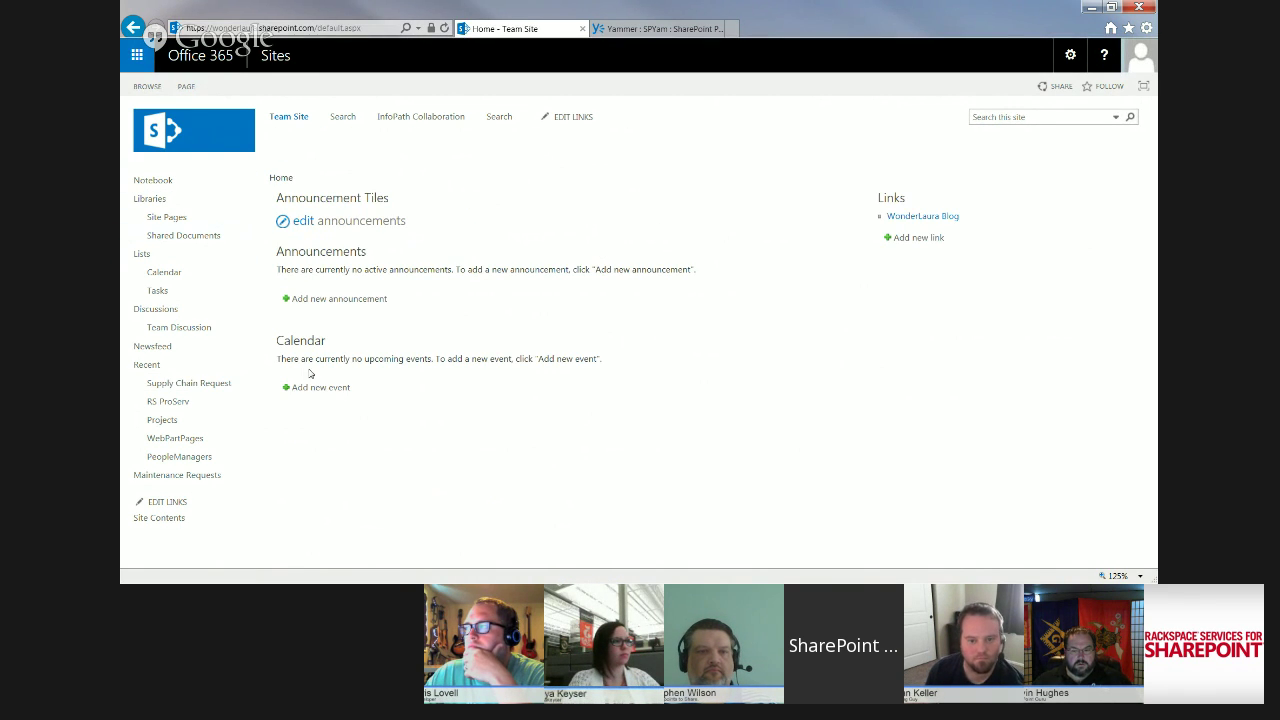
left_click(203, 388)
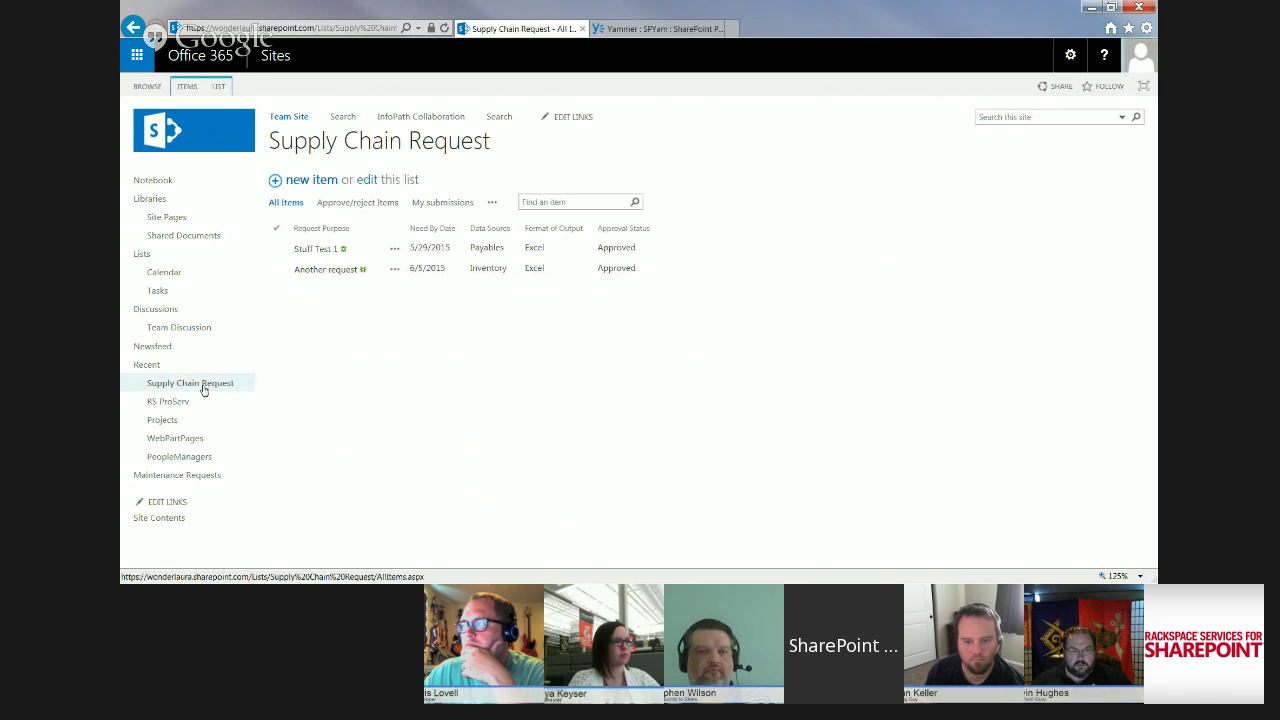
left_click(313, 184)
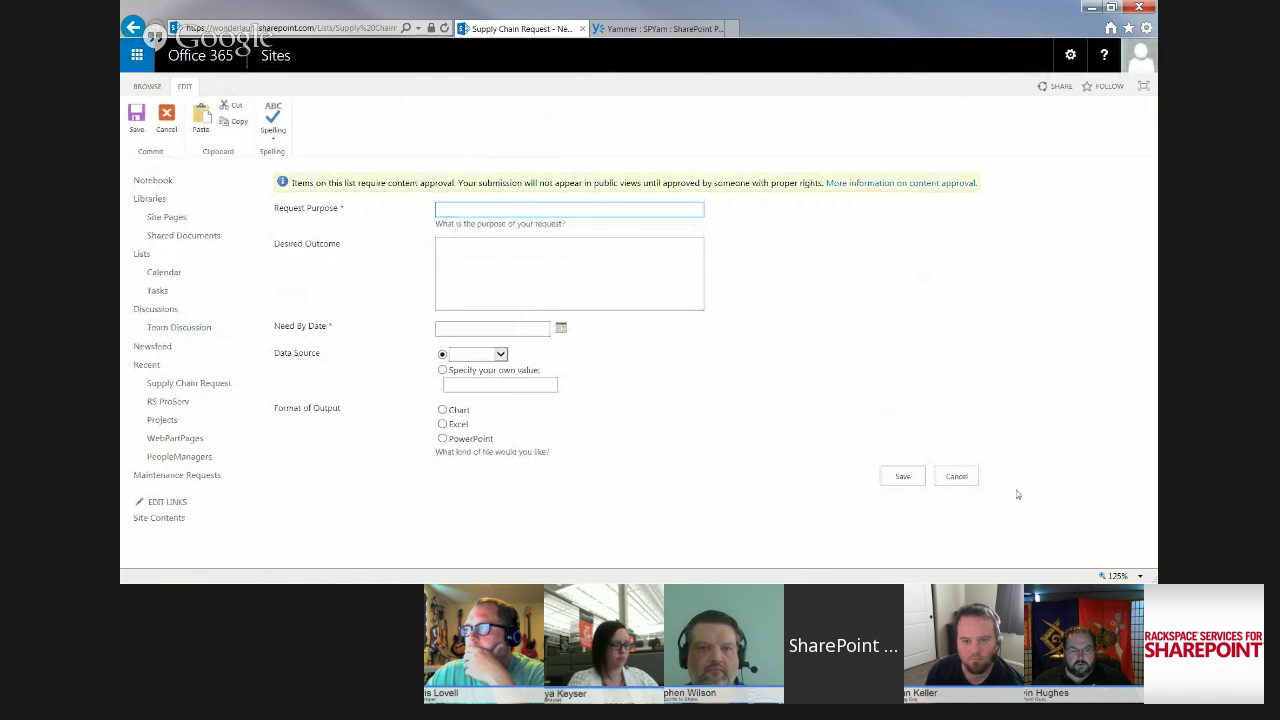
left_click(955, 476)
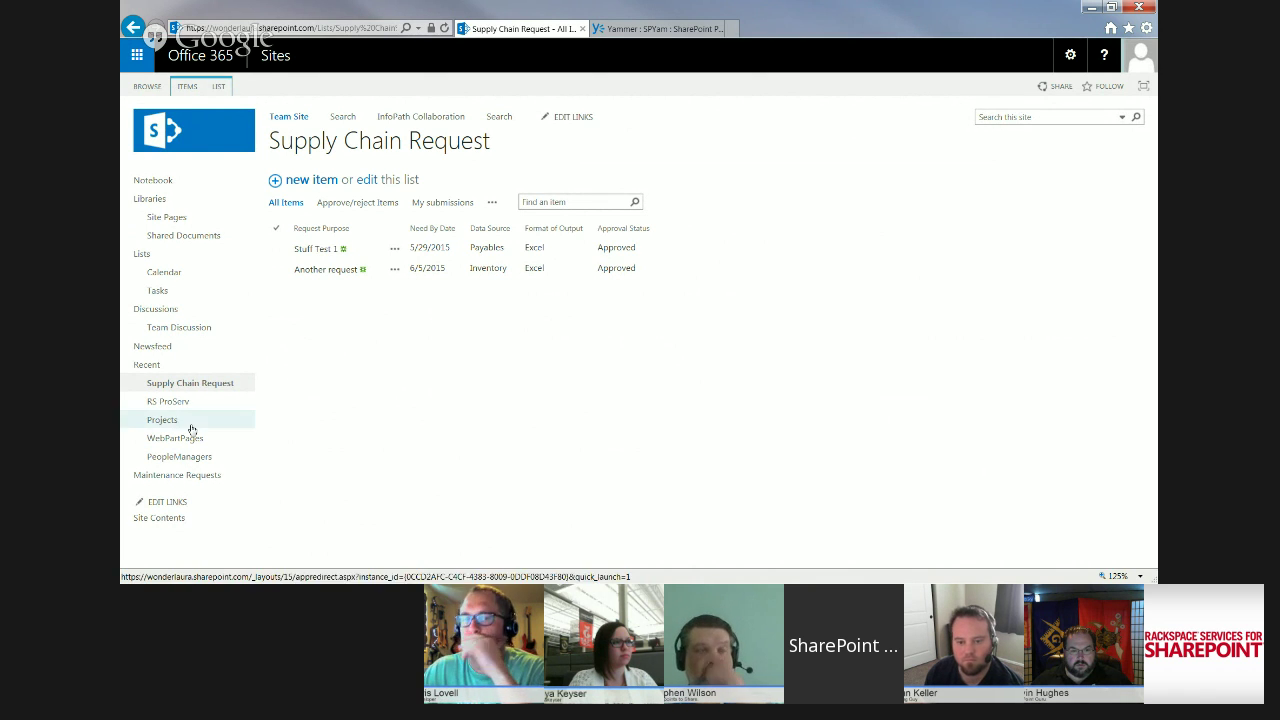
Add a Promoted Links app named "Promoted Links" to the site
left_click(160, 518)
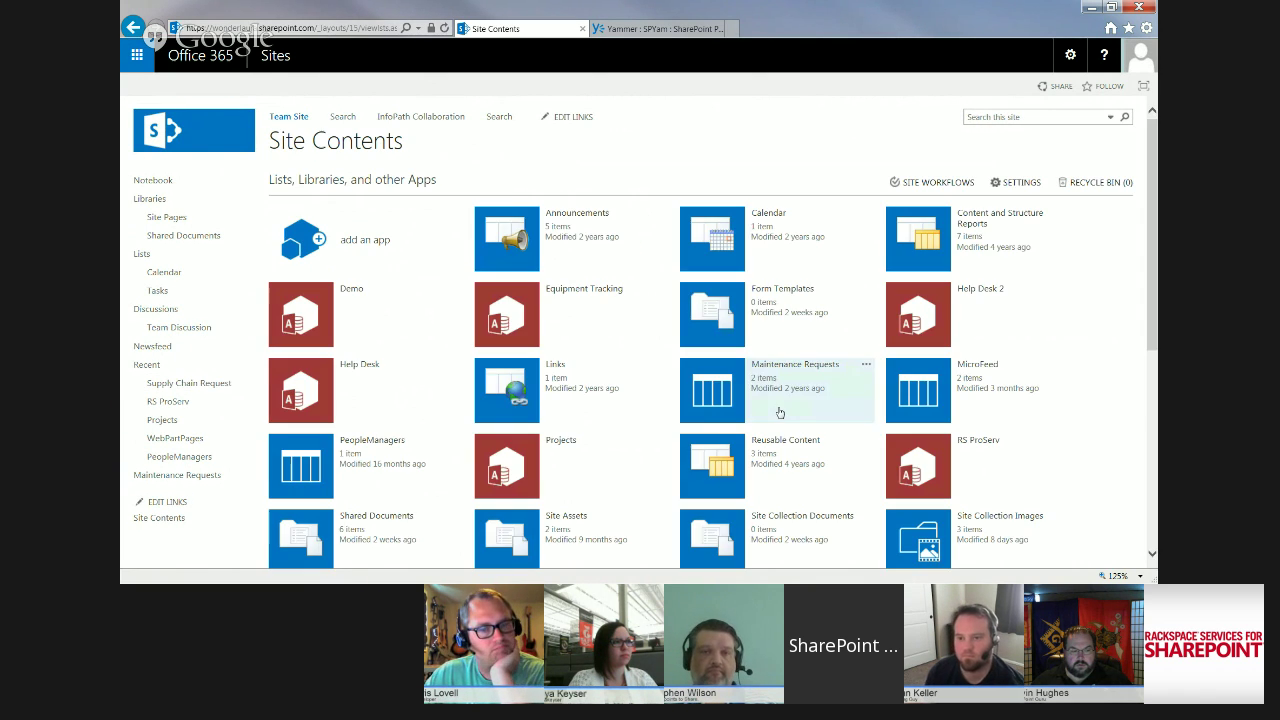
scroll(1141, 373, "down", 4)
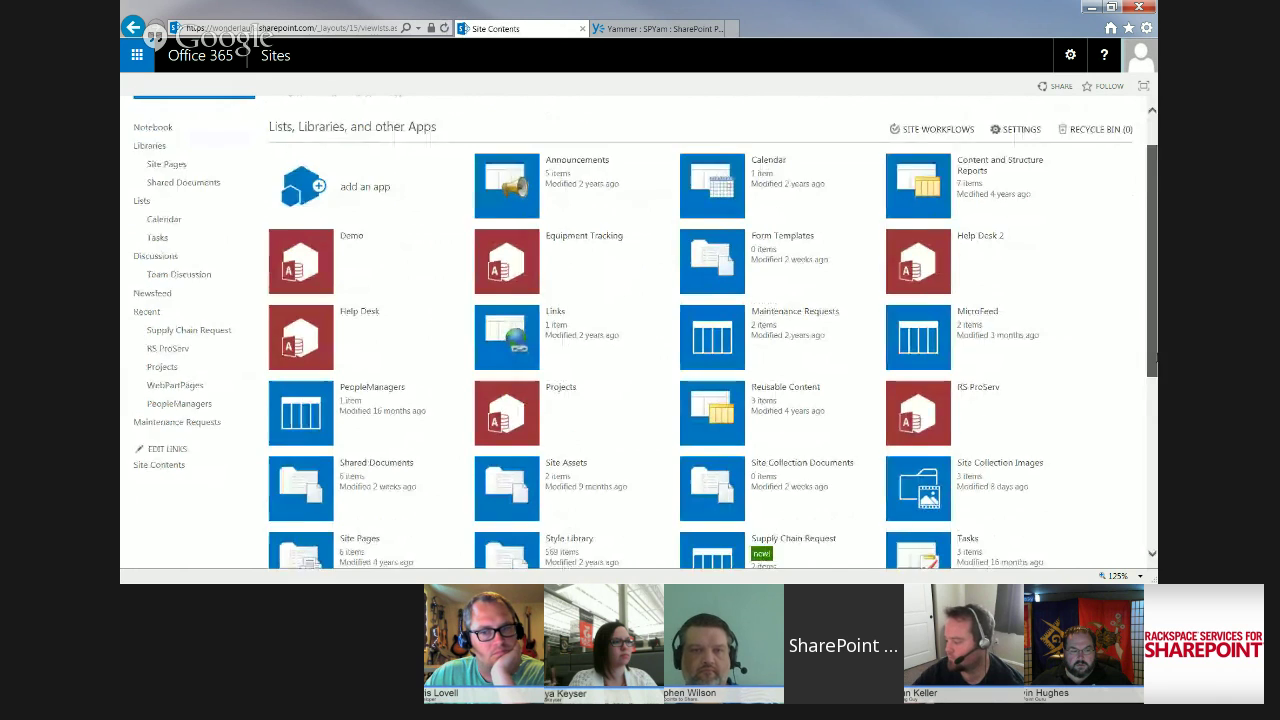
scroll(1152, 425, "down", 1)
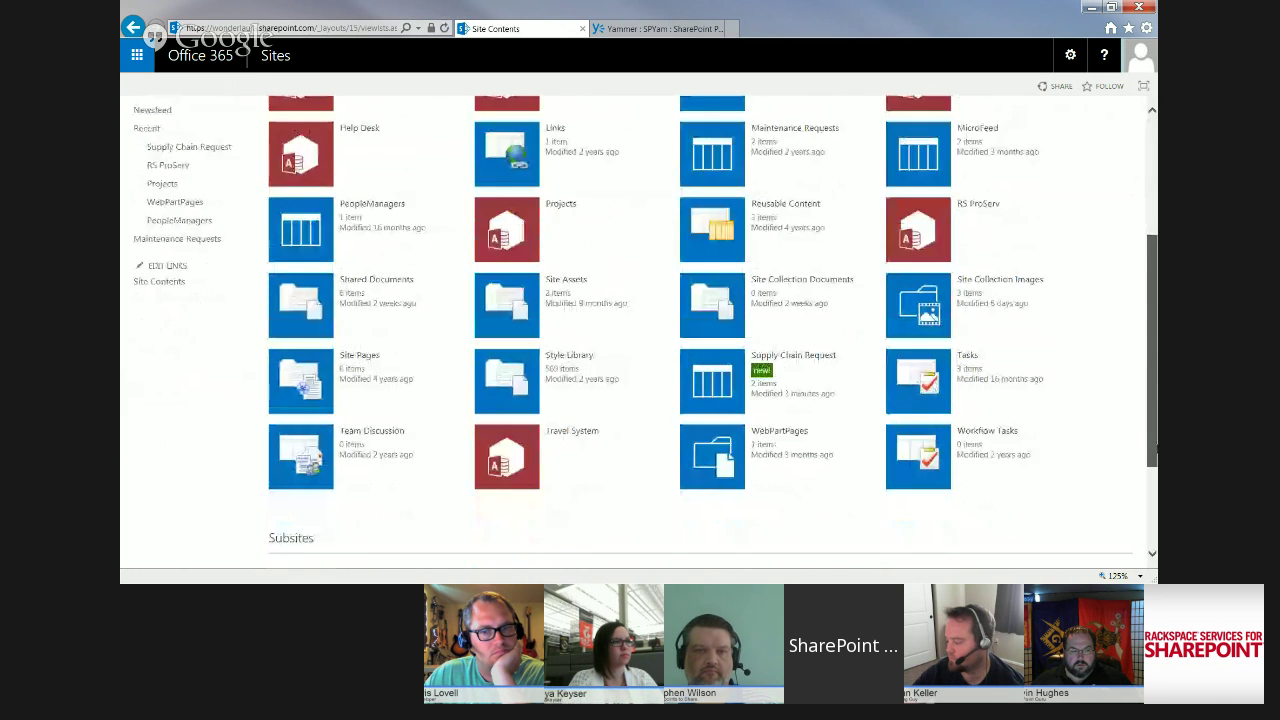
scroll(1155, 300, "up", 5)
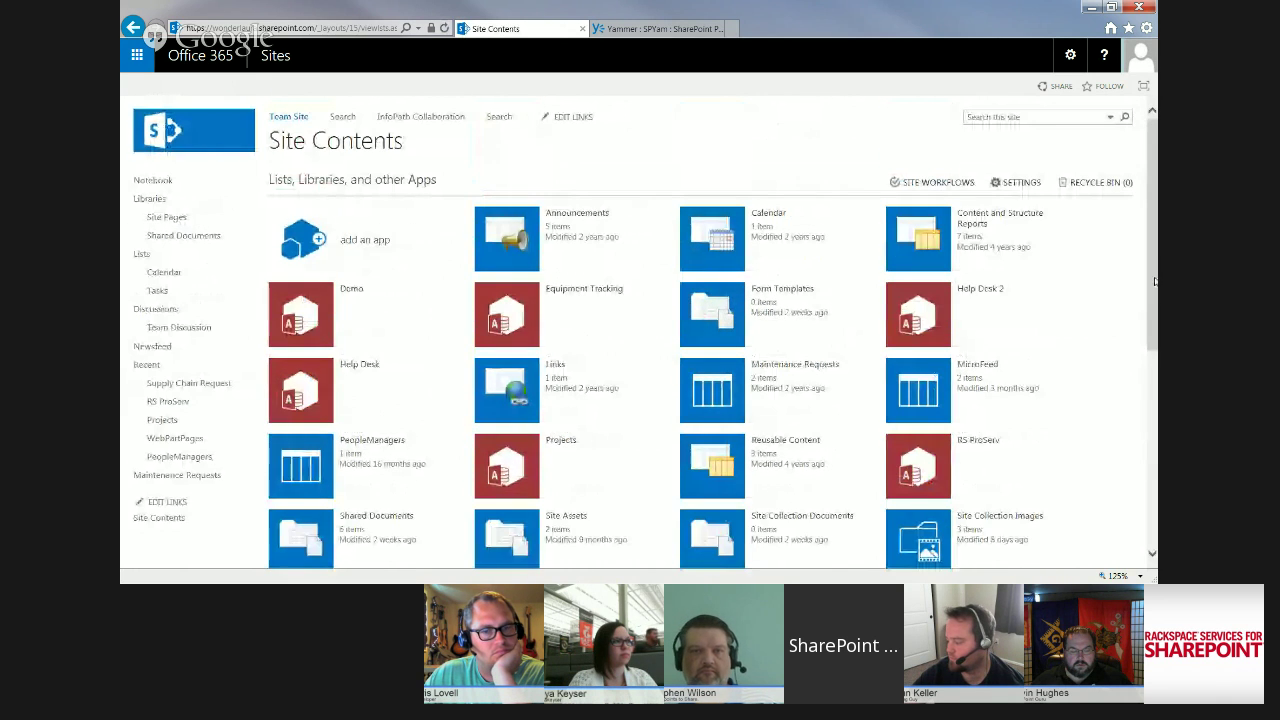
left_click(348, 246)
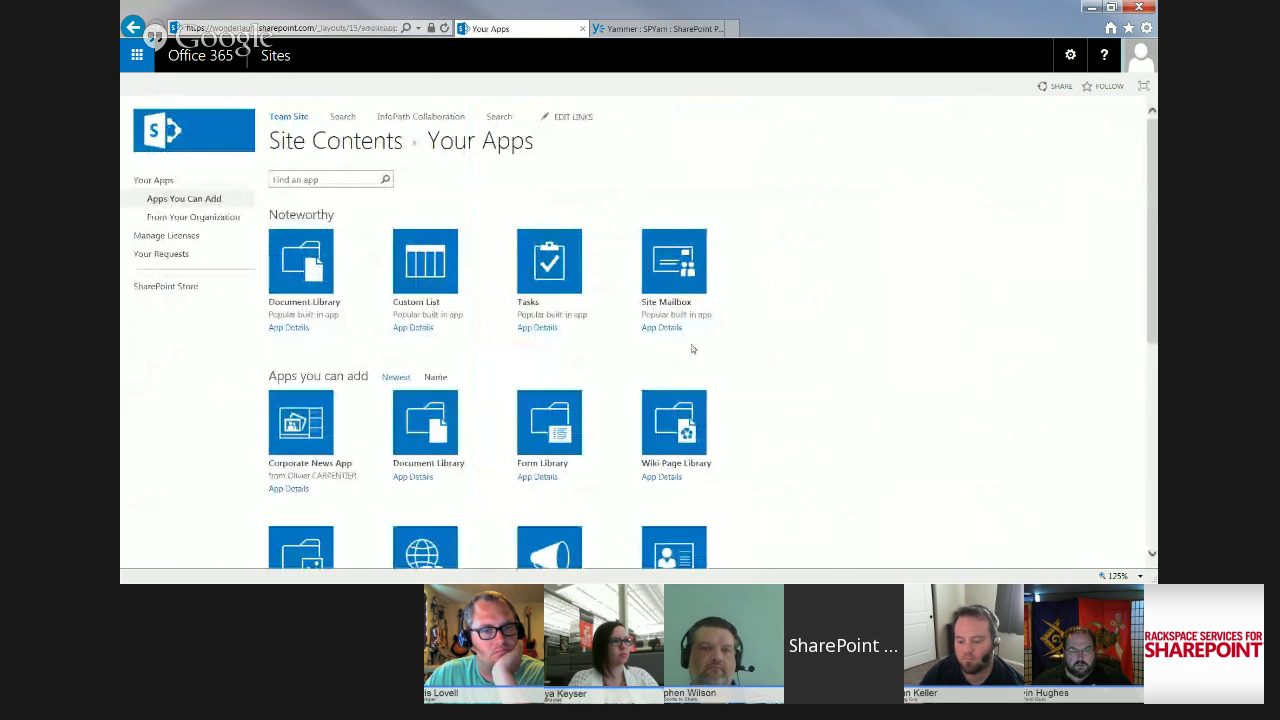
scroll(748, 320, "down", 3)
left_click(424, 403)
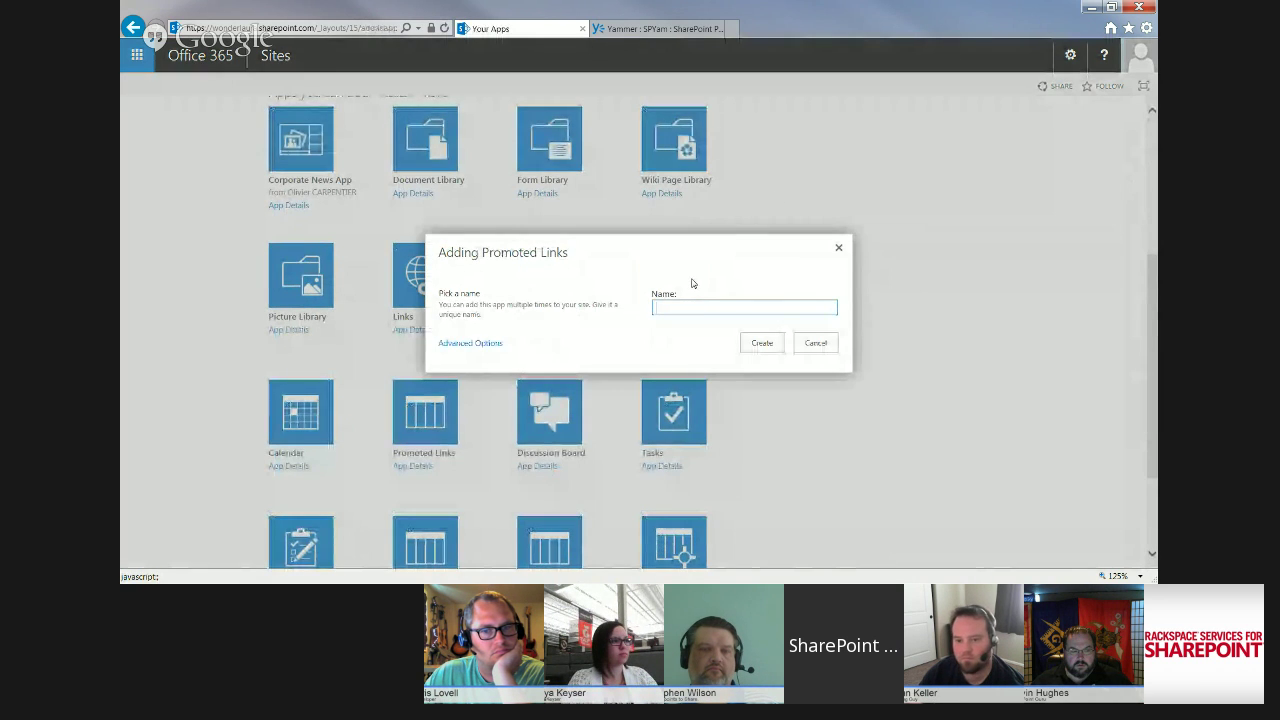
type("Promoted Li")
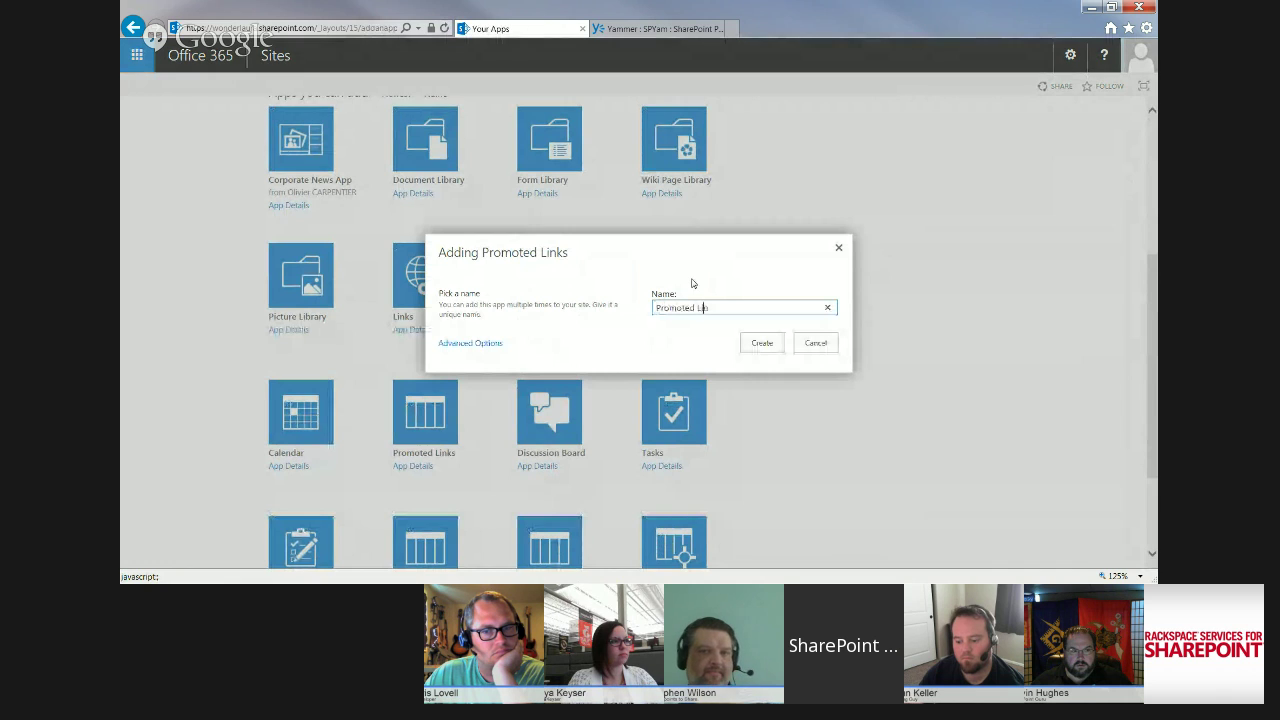
type("nks")
left_click(748, 345)
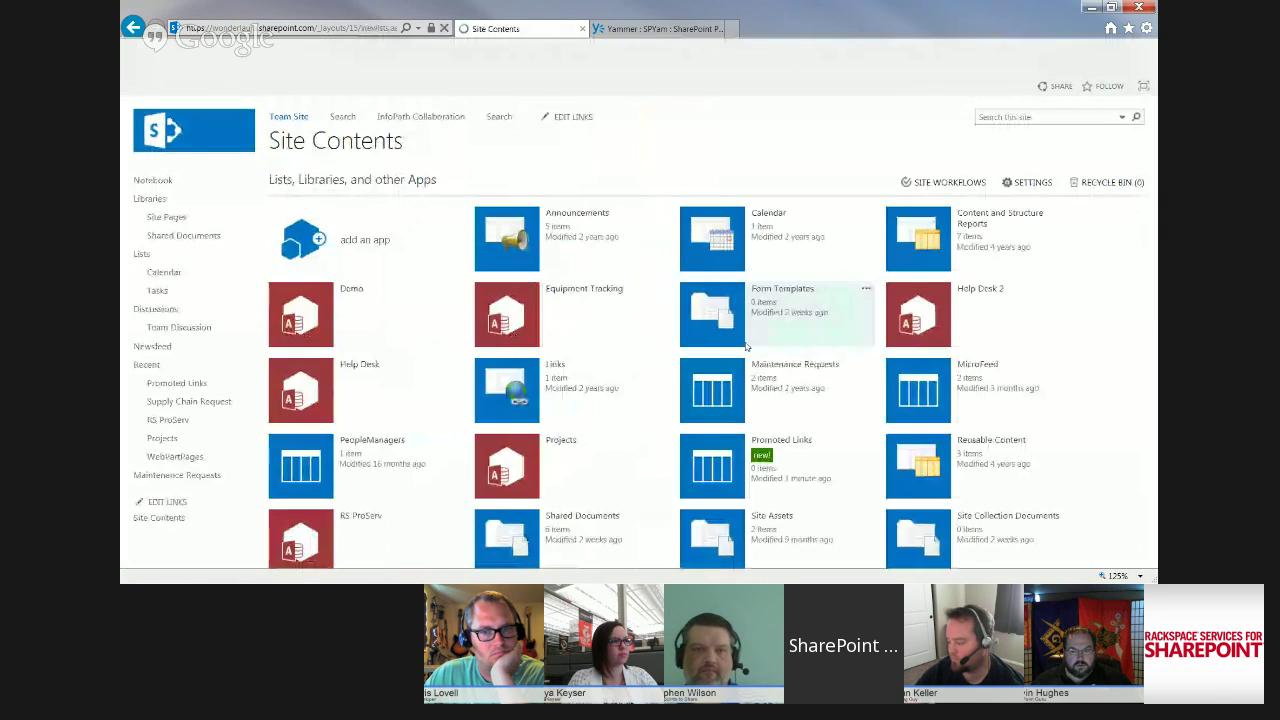
Open the new Promoted Links list in its All Promoted Links view
left_click(711, 471)
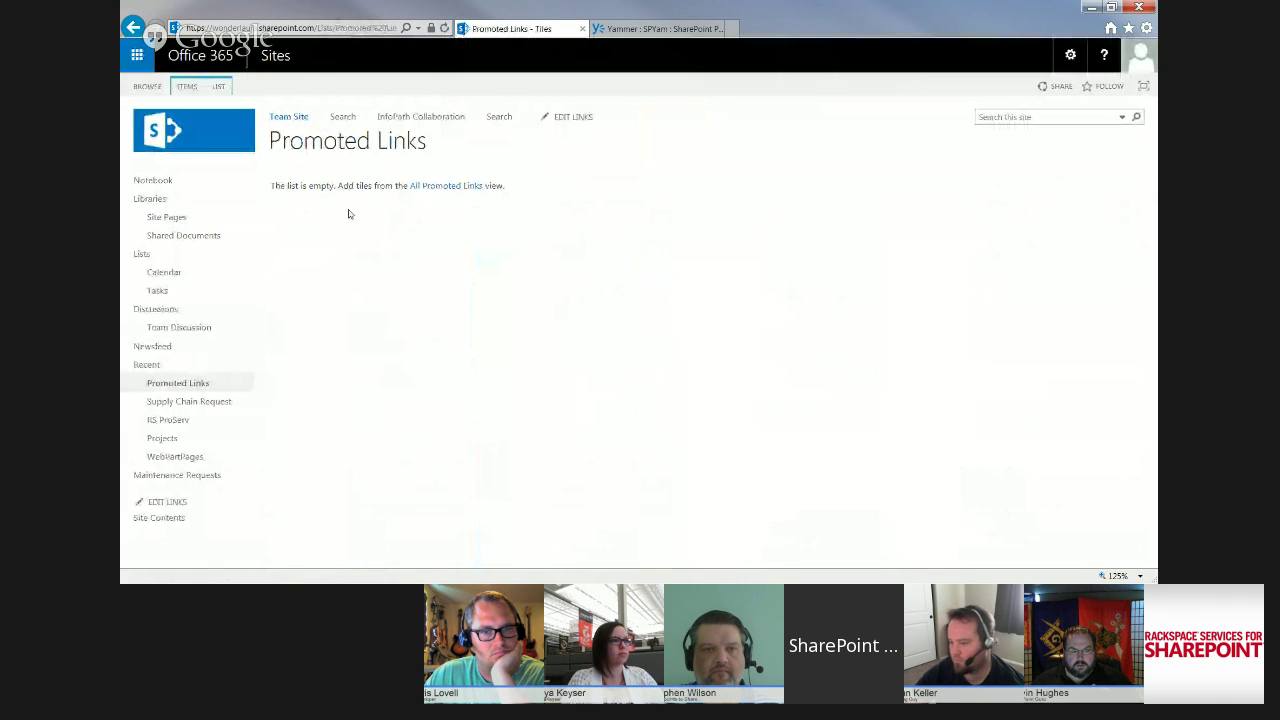
left_click(446, 186)
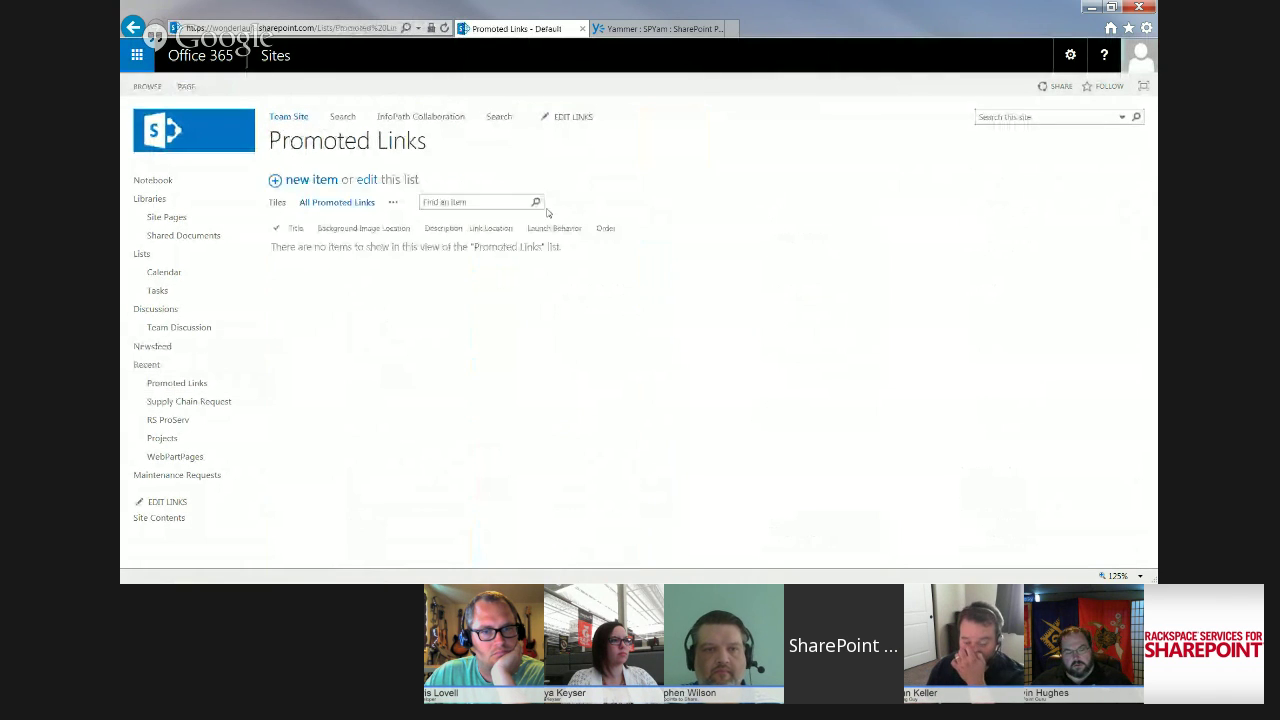
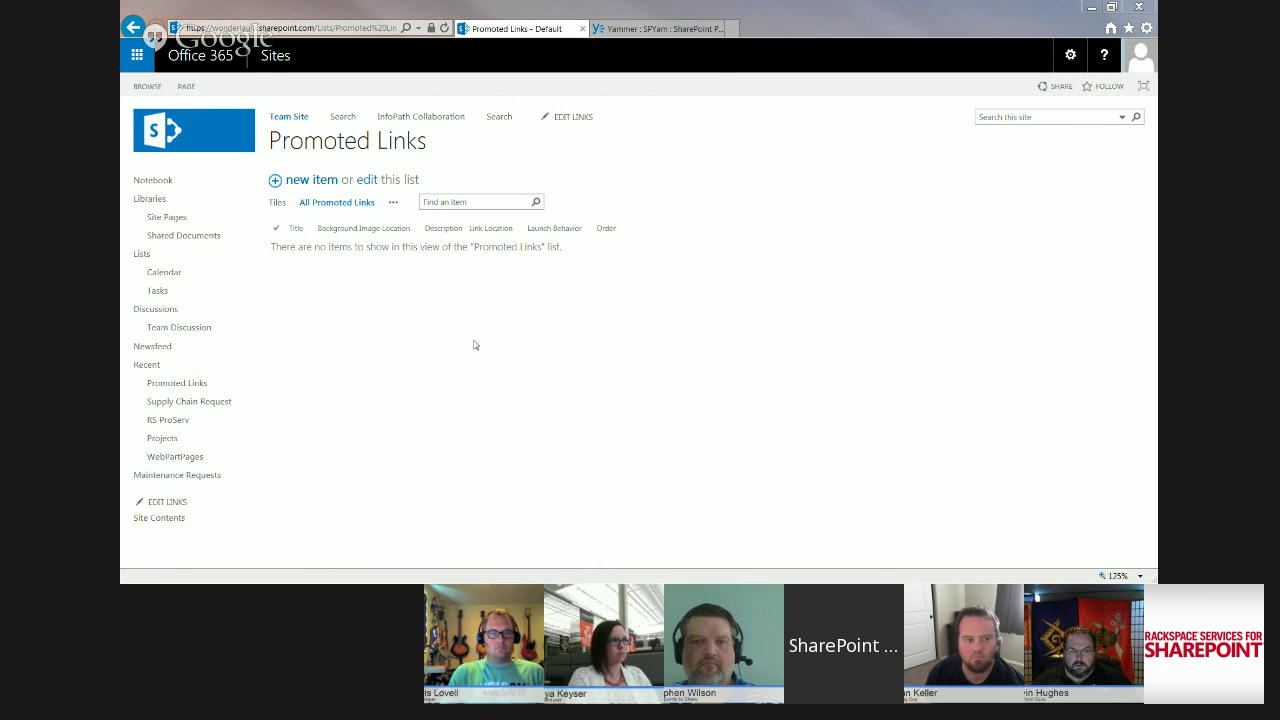
Open the Supply Chain Request list's new item form and copy its full web address into a blank Notepad document
left_click(185, 403)
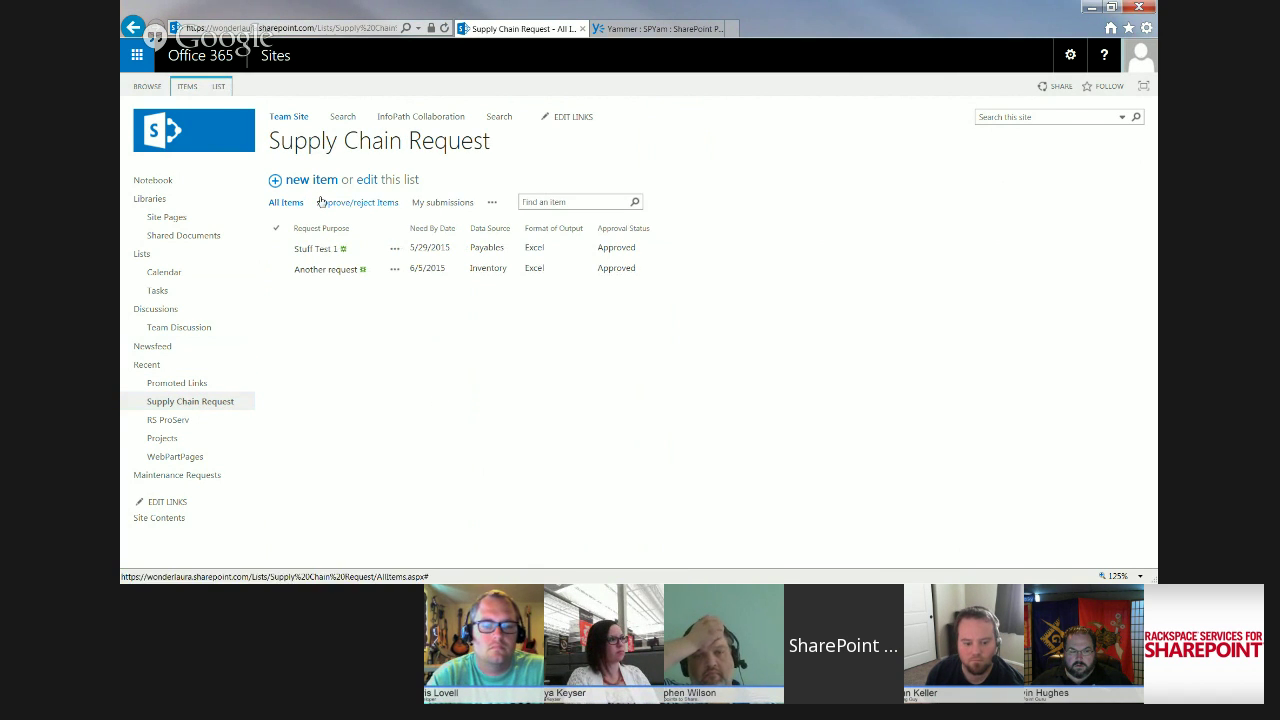
left_click(321, 202)
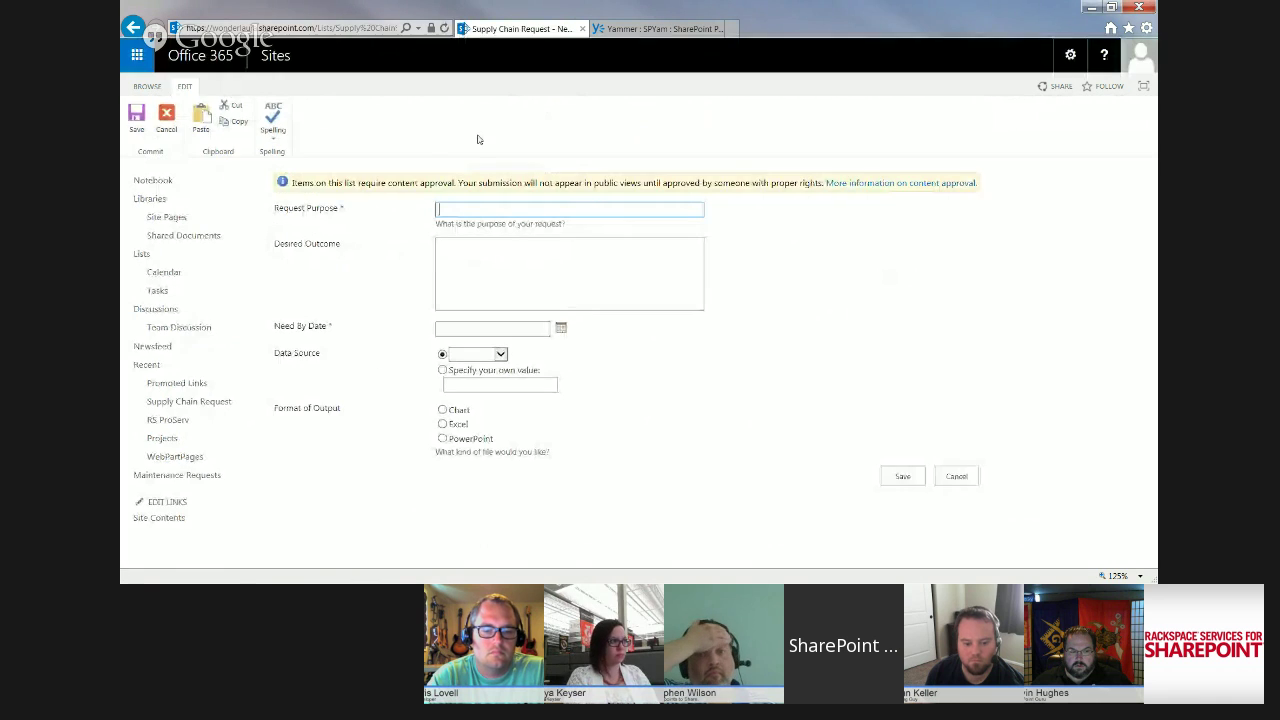
left_click(359, 36)
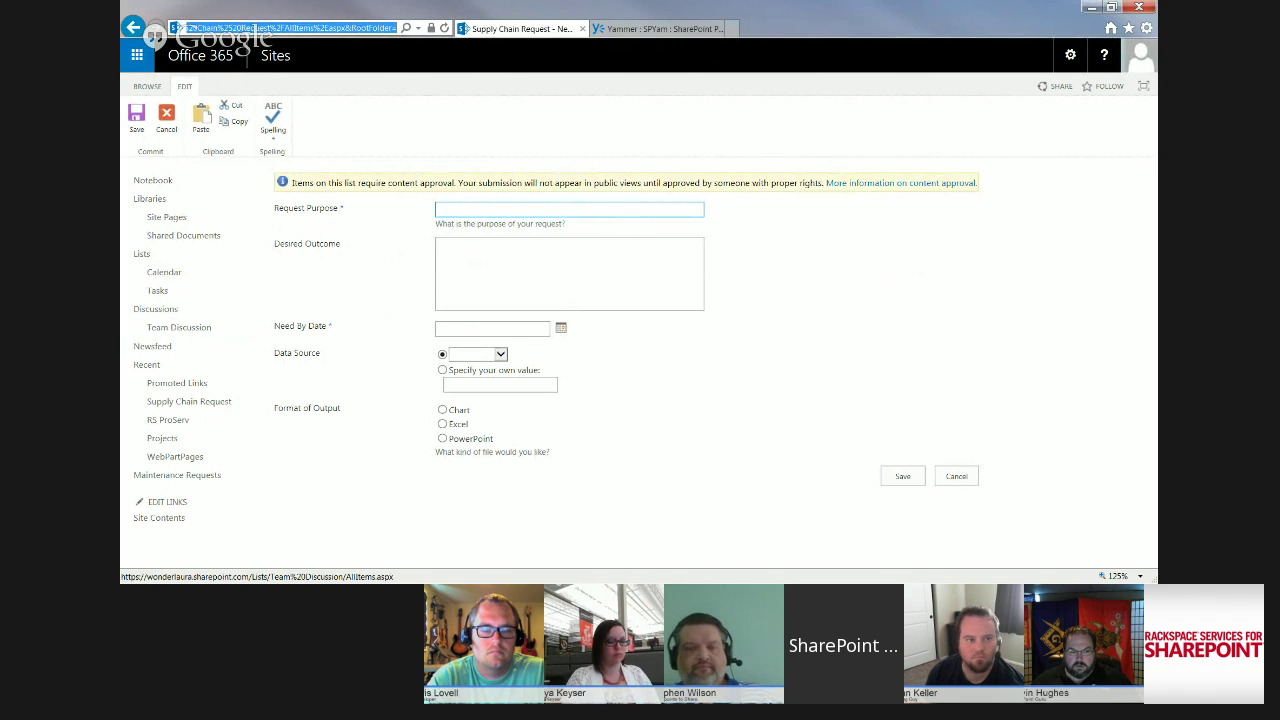
key("alt+Tab")
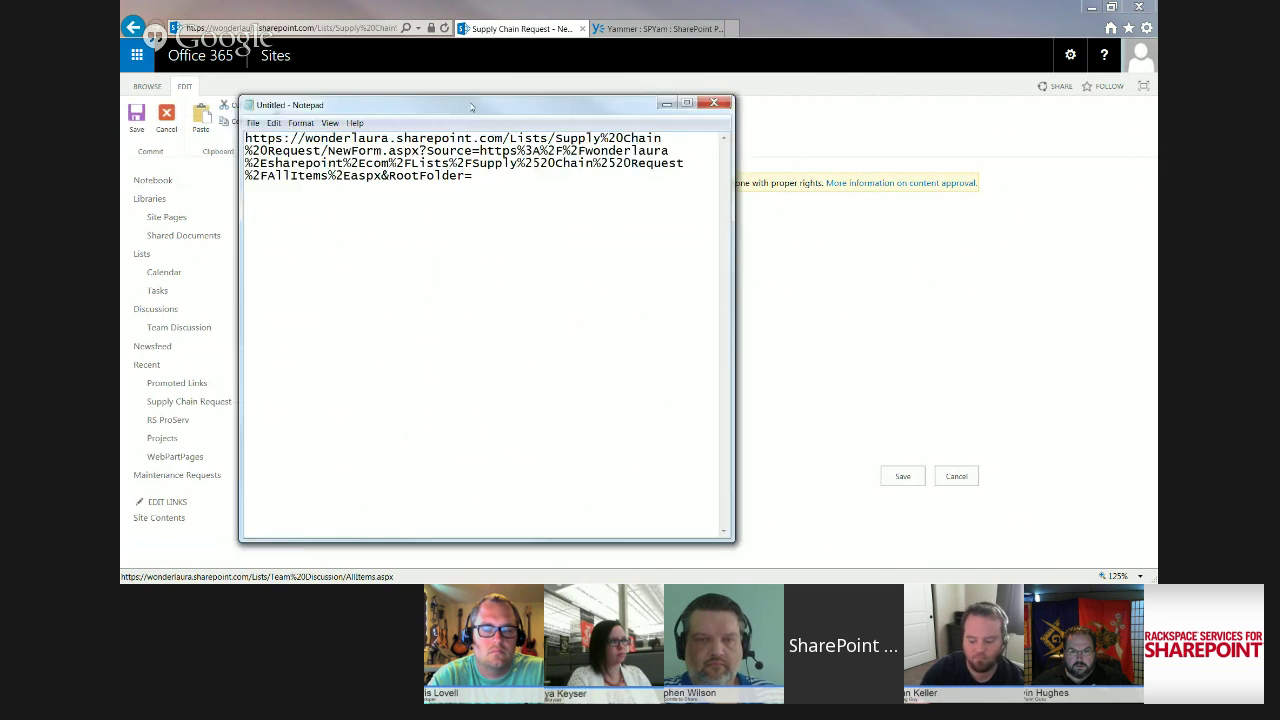
left_click_drag(472, 107, 532, 100)
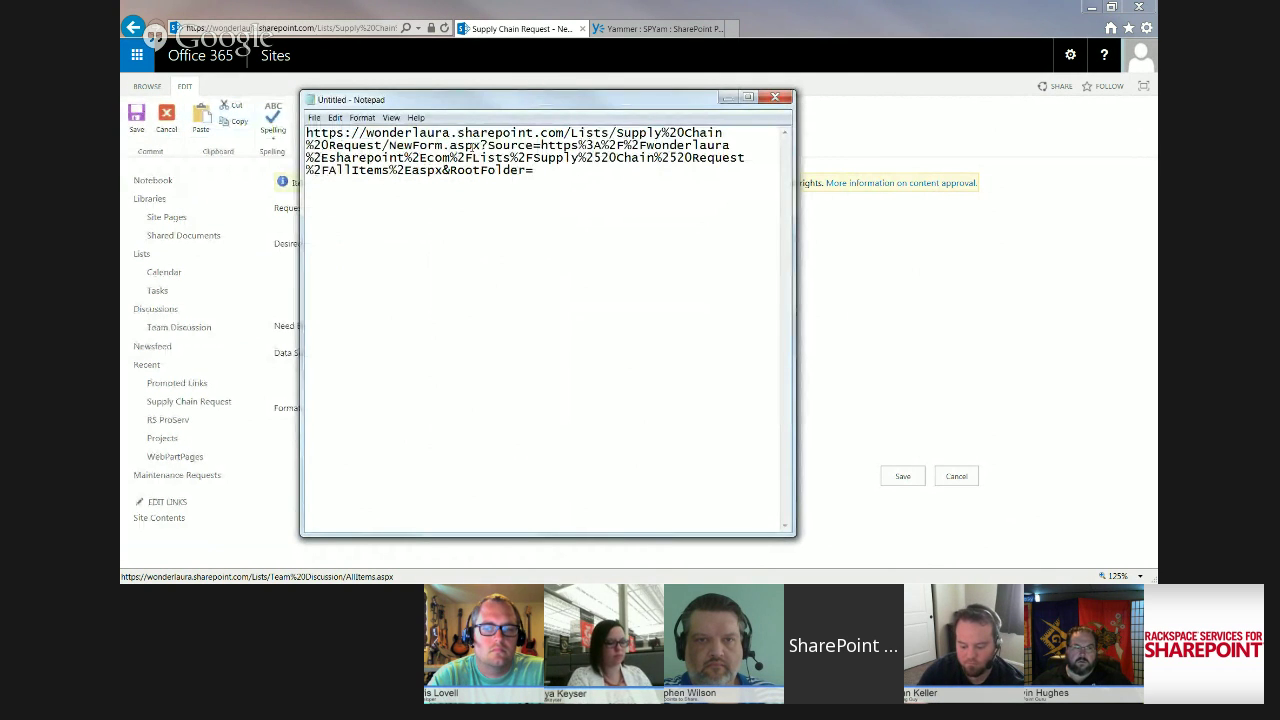
In Notepad, copy only the address part ending in NewForm.aspx, without the ?Source query string, and return to the browser
left_click_drag(483, 145, 540, 173)
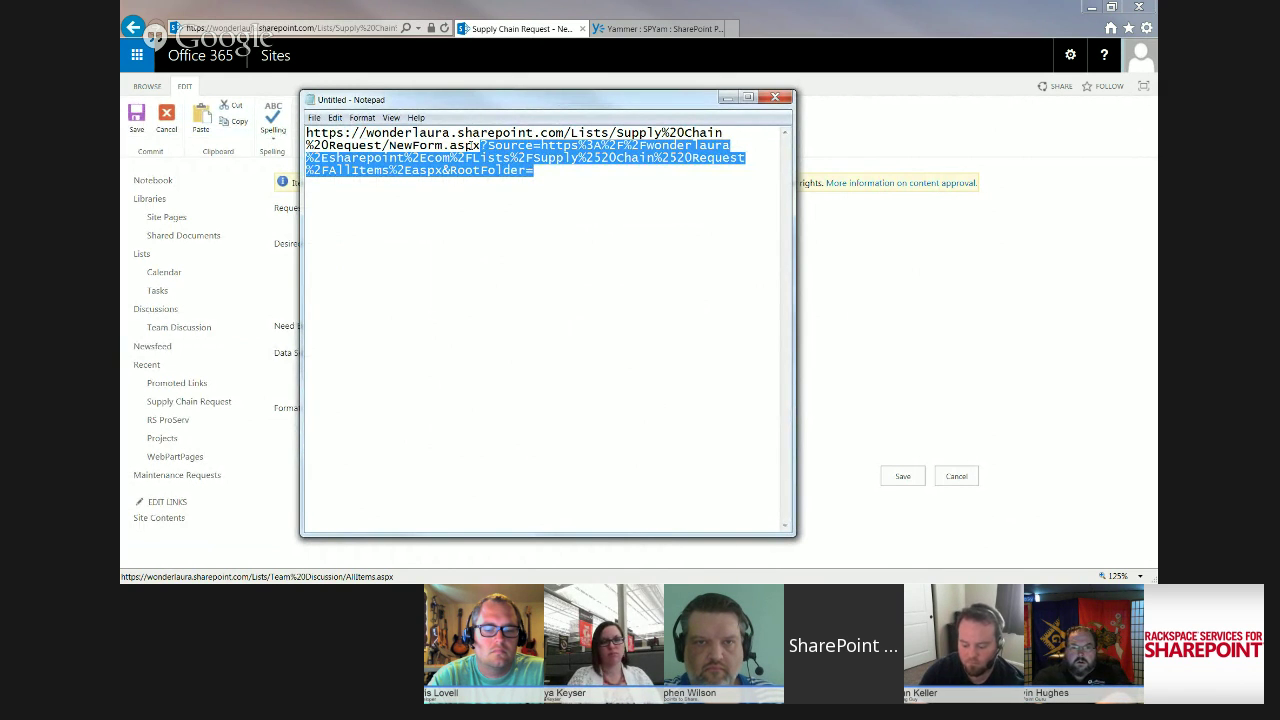
left_click(483, 145)
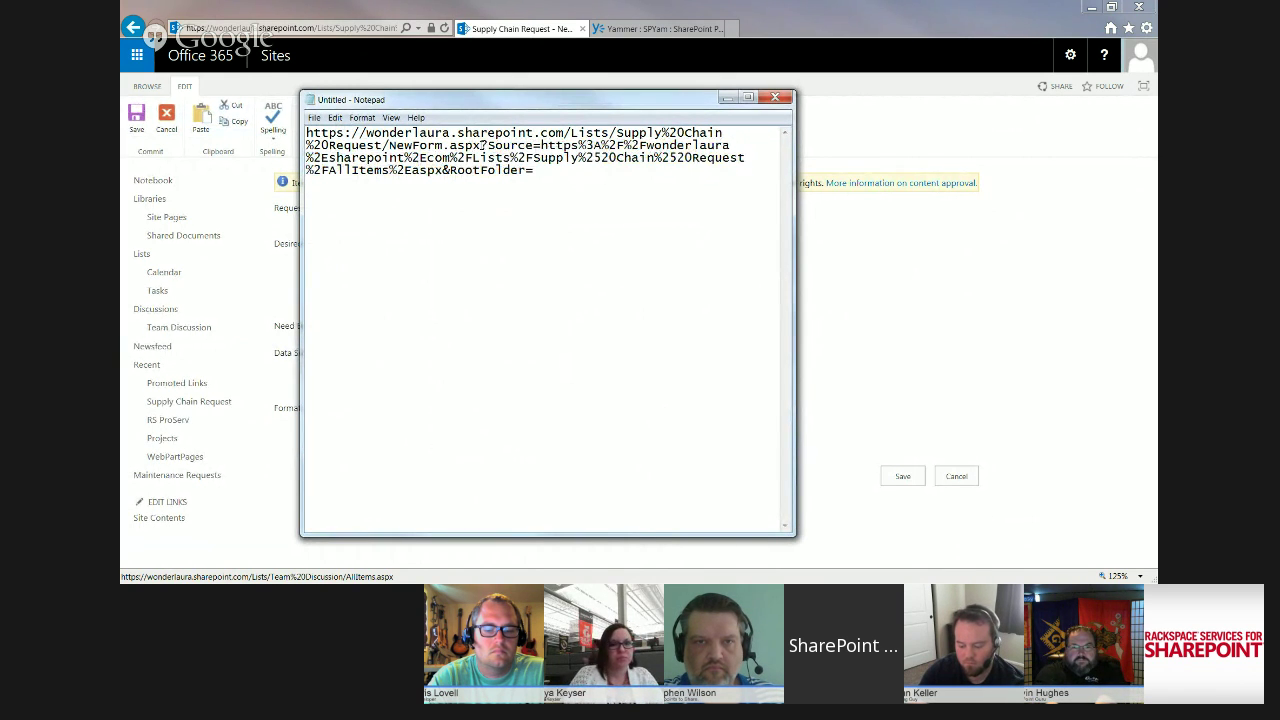
left_click_drag(481, 145, 306, 133)
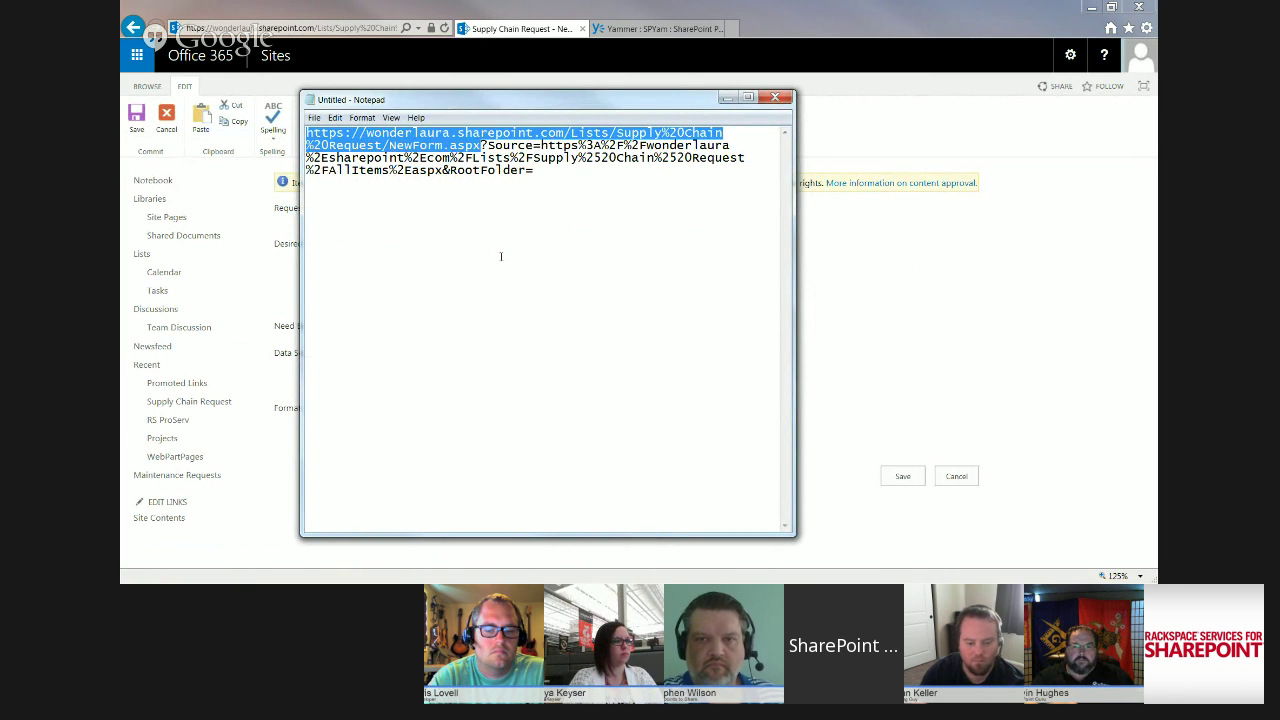
left_click(727, 98)
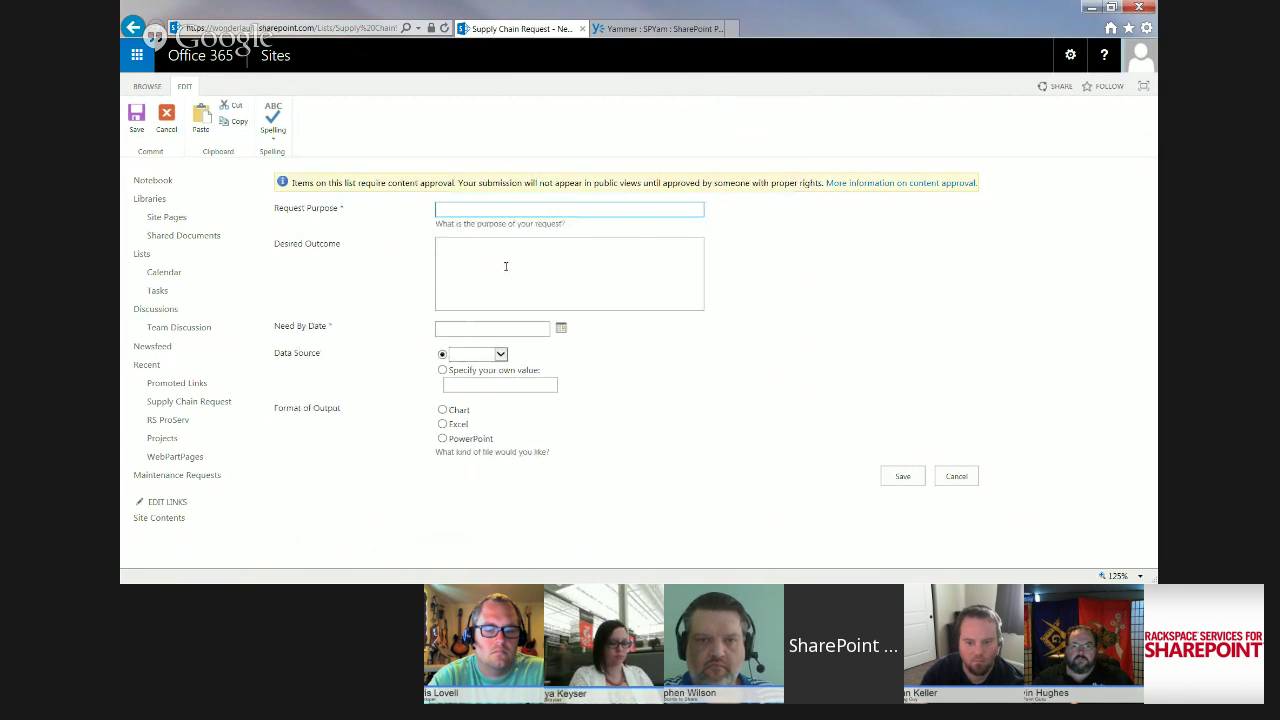
Start a new item in the Promoted Links list from its All Promoted Links view, titled "Fill Out a Request"
left_click(184, 385)
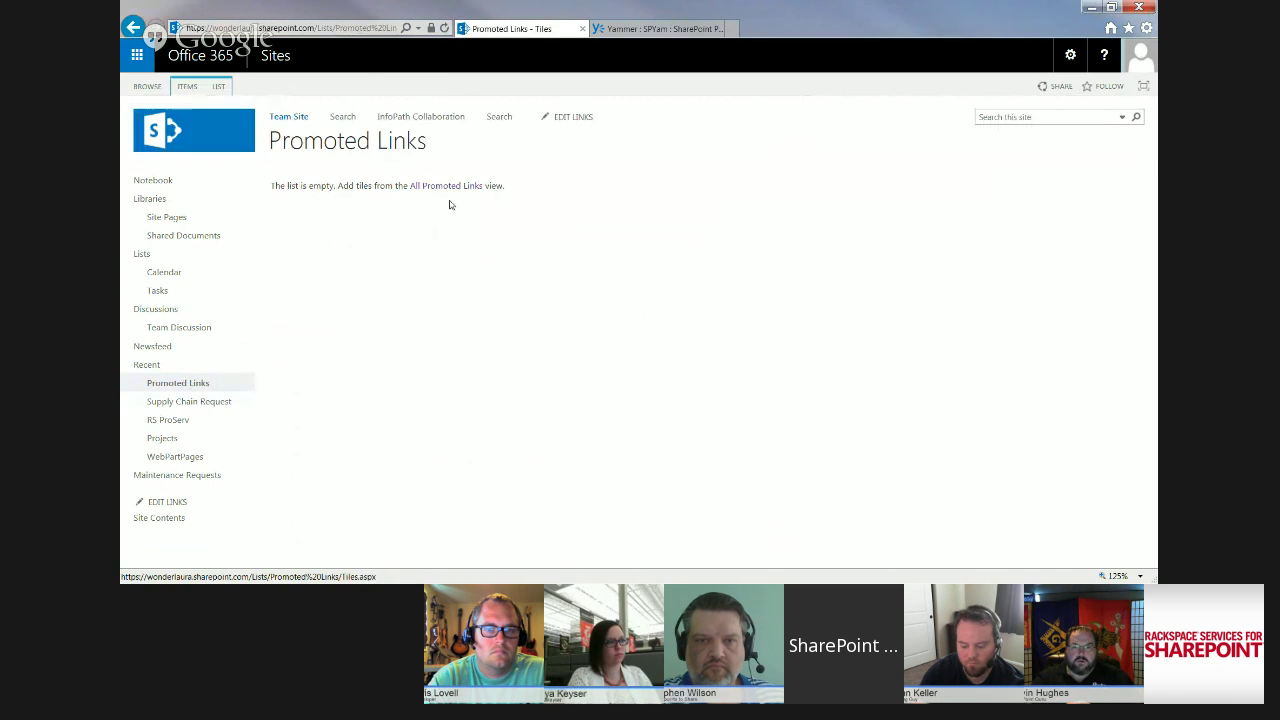
left_click(437, 189)
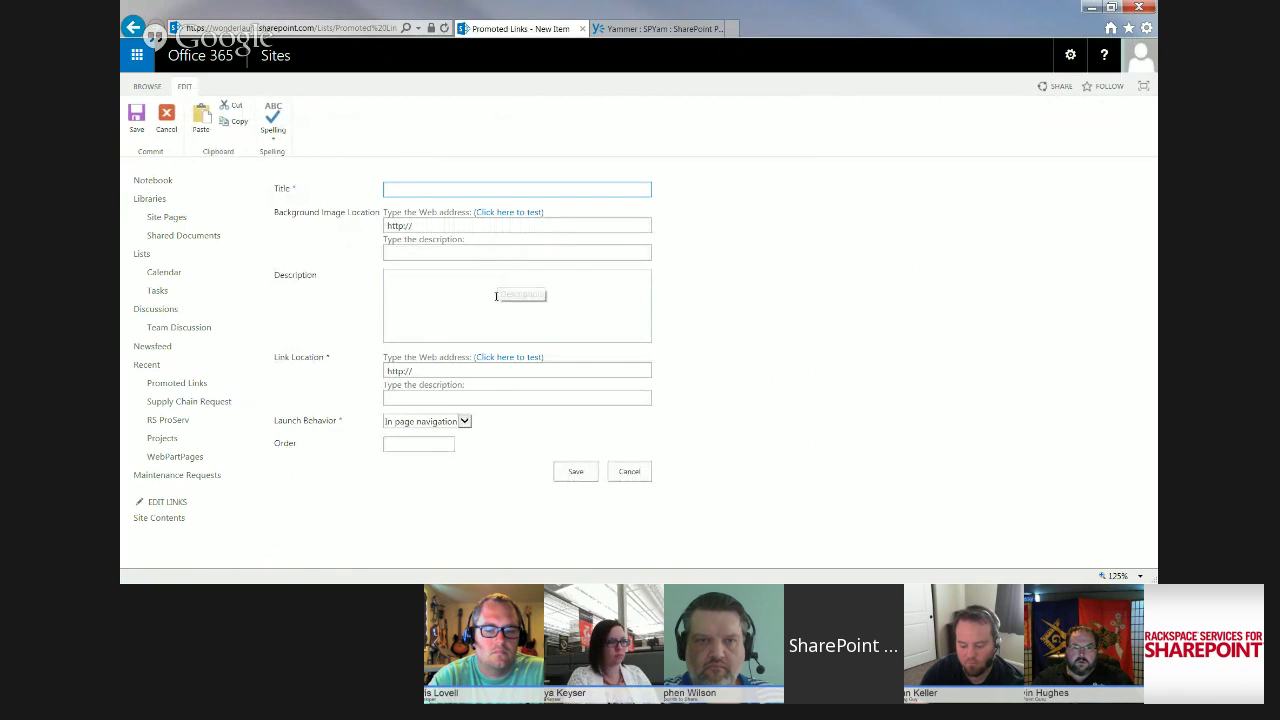
left_click(480, 191)
type("F")
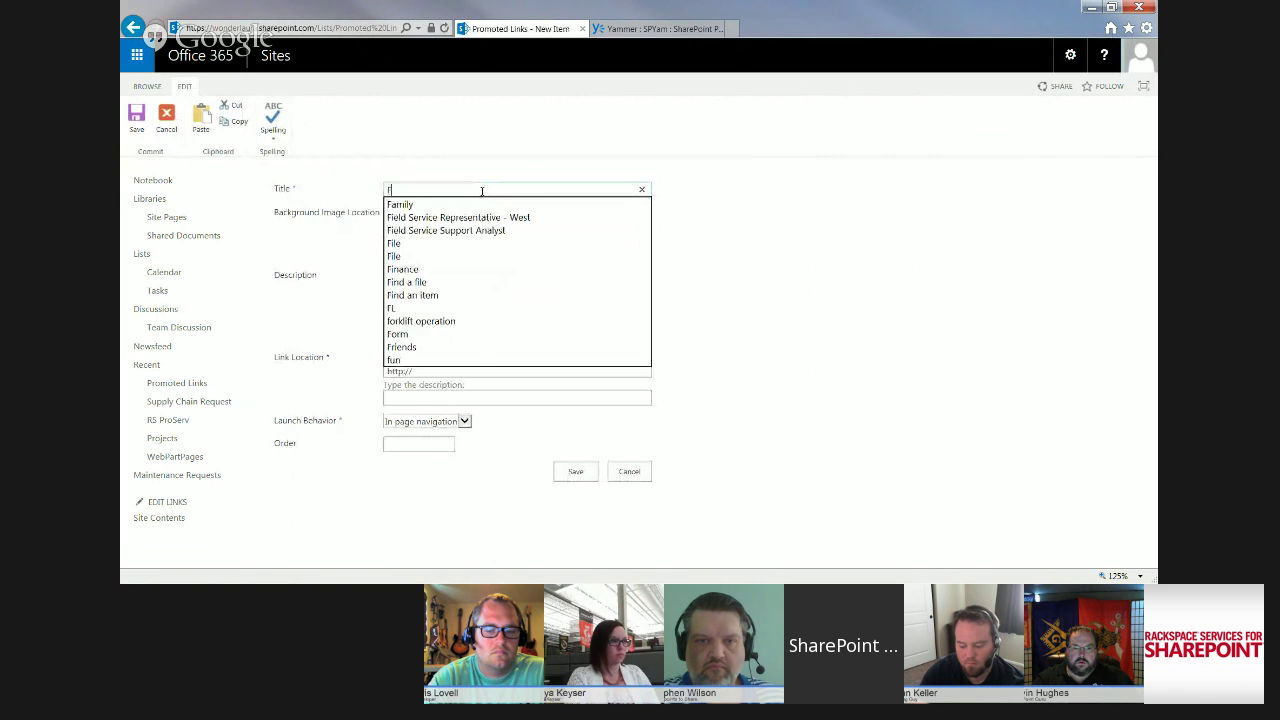
type("ill ou")
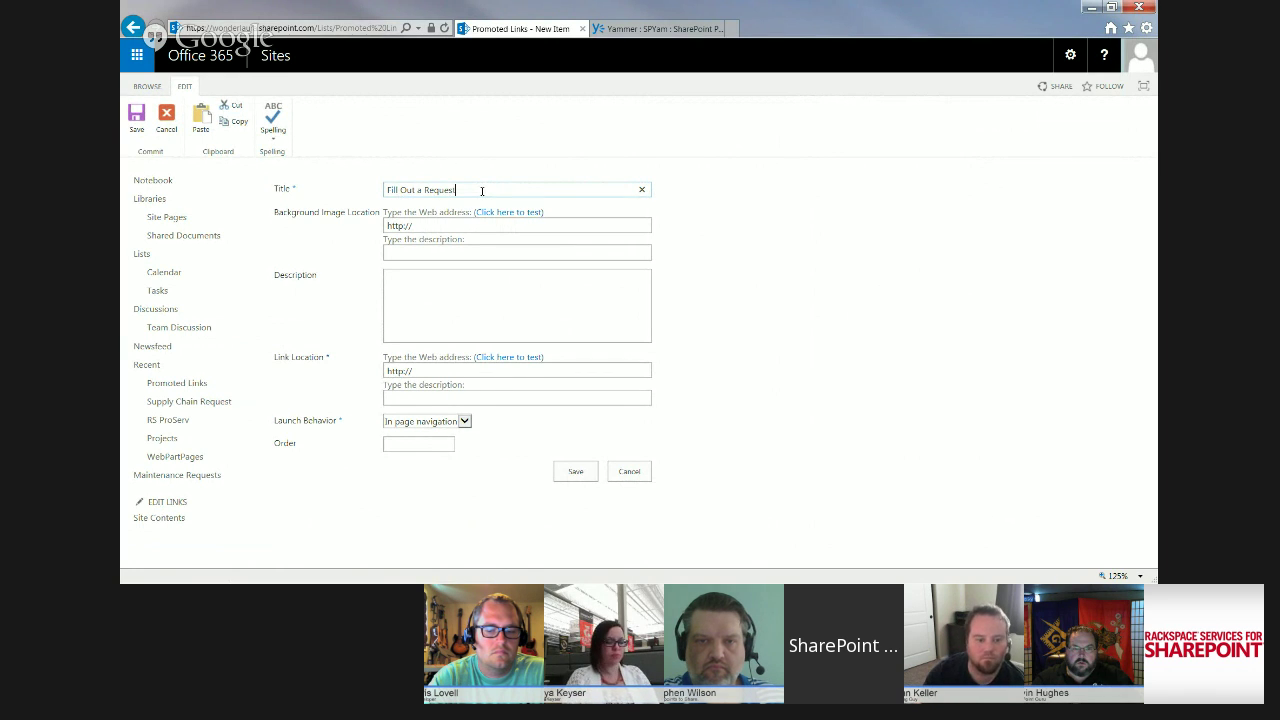
Set the link location to the copied Supply%20Chain%20Request/NewForm.aspx address and the launch behavior to Dialog
left_click(424, 372)
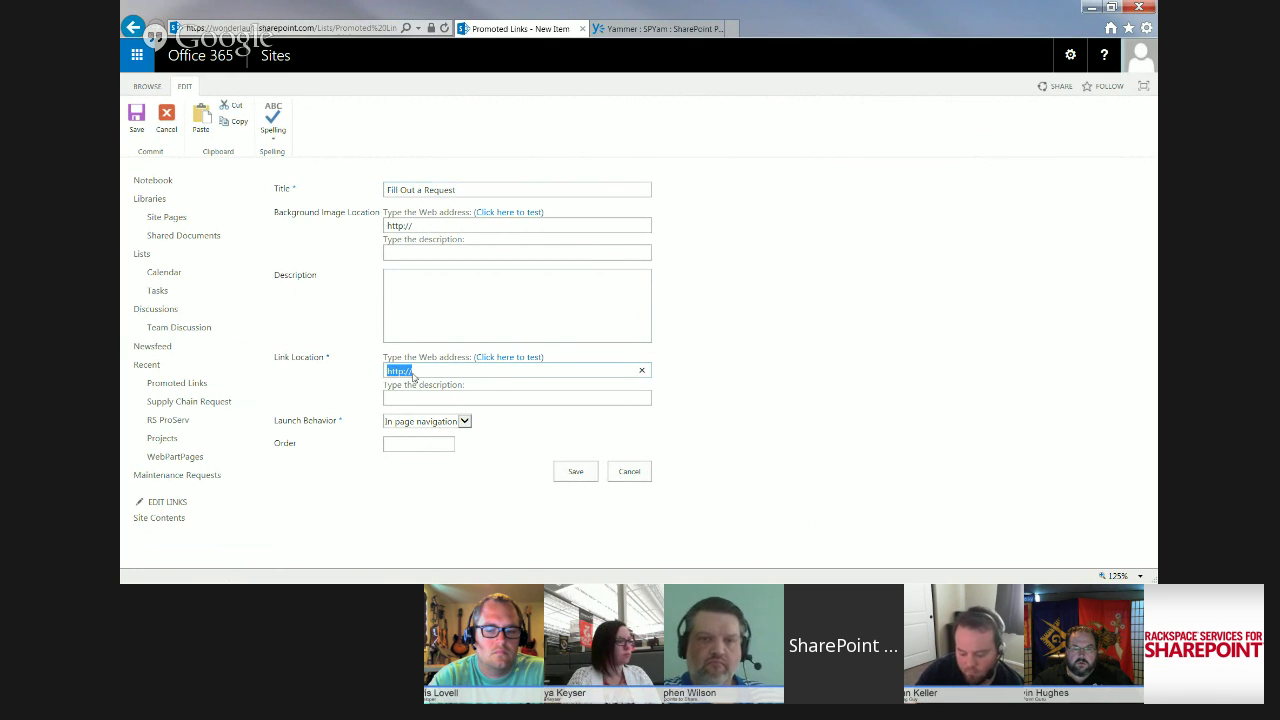
type("arepoint.com/Lists/Supply%20Chain%20Request/NewForm.aspx")
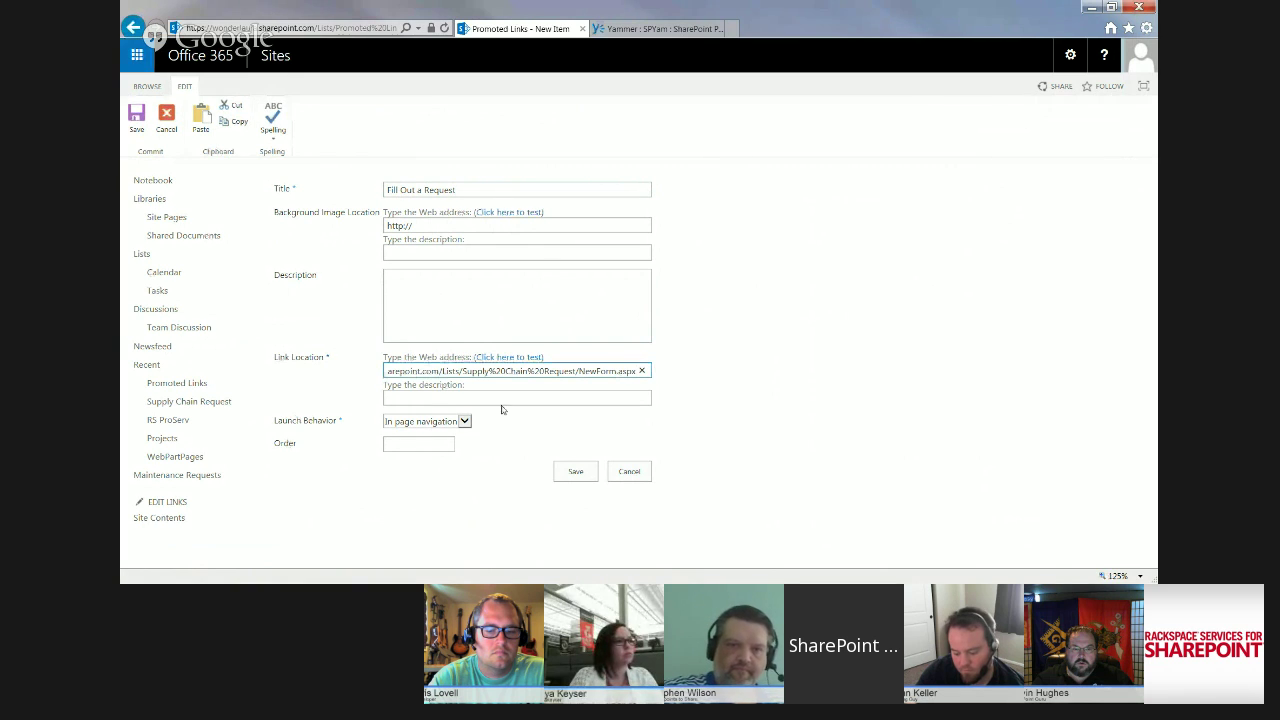
left_click(440, 421)
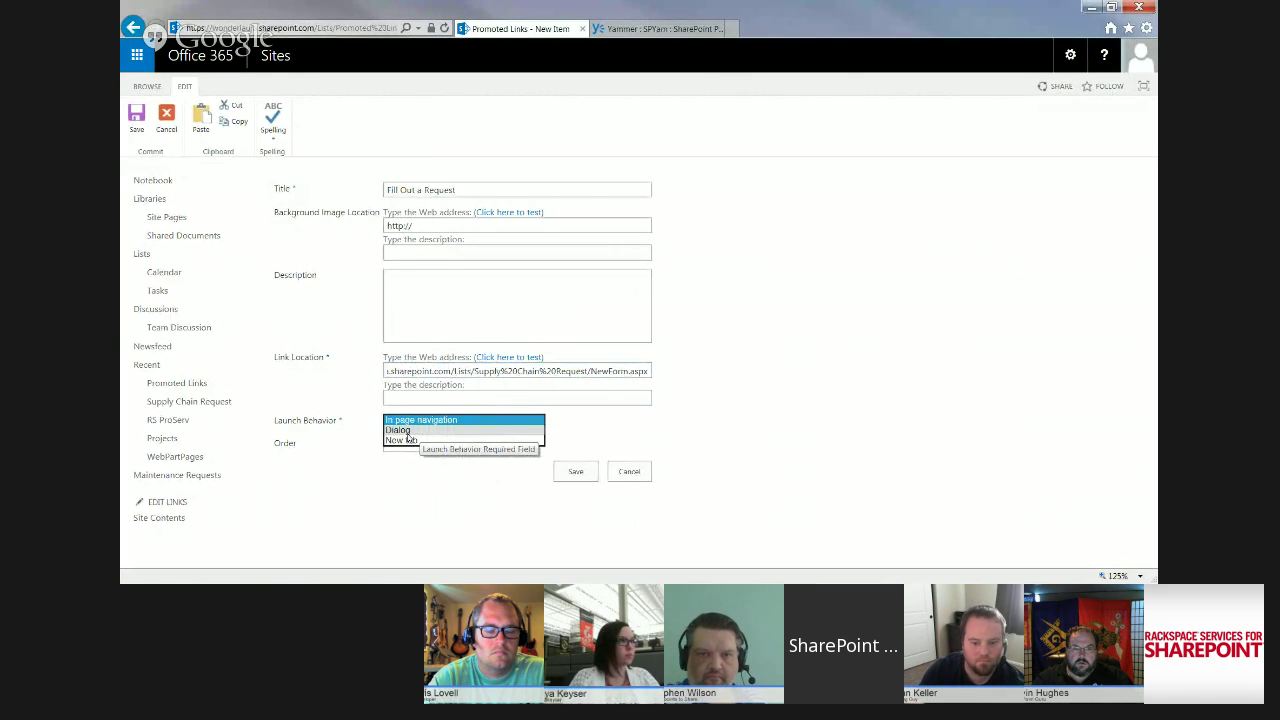
left_click(407, 433)
left_click(412, 422)
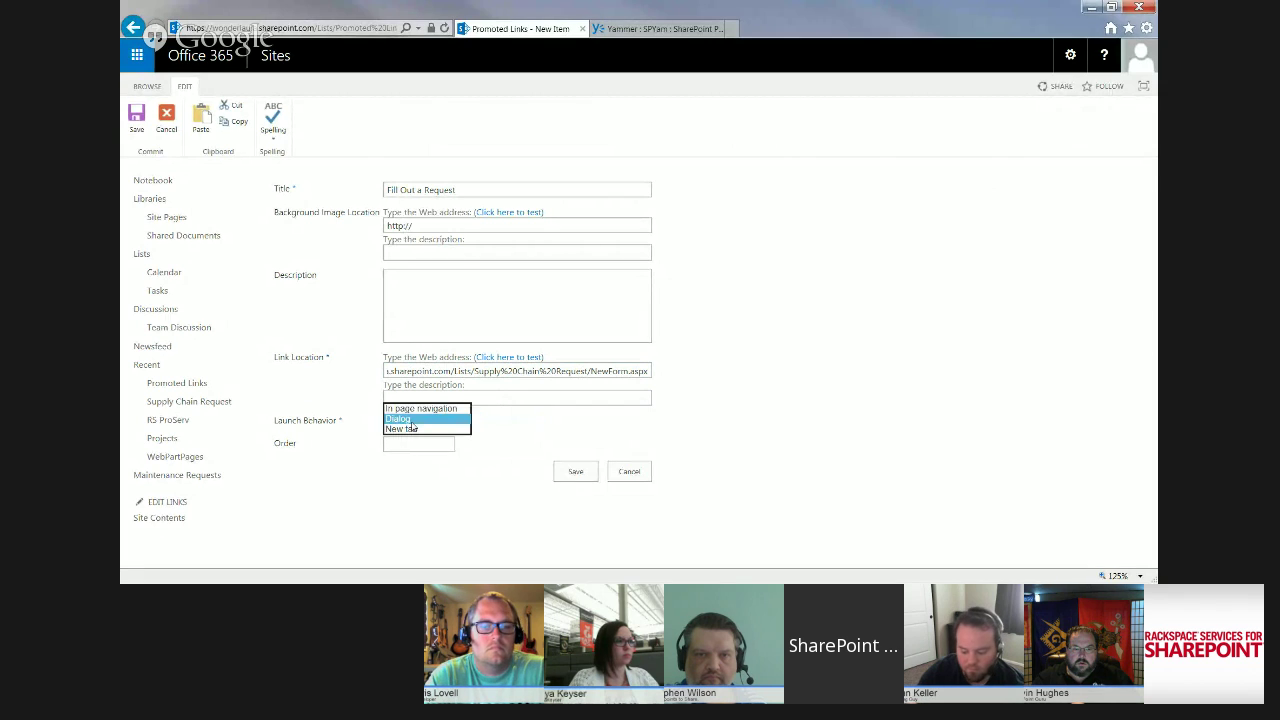
Set the Fill Out a Request link to in page navigation with order 1, save it and show the Tiles view
left_click(418, 410)
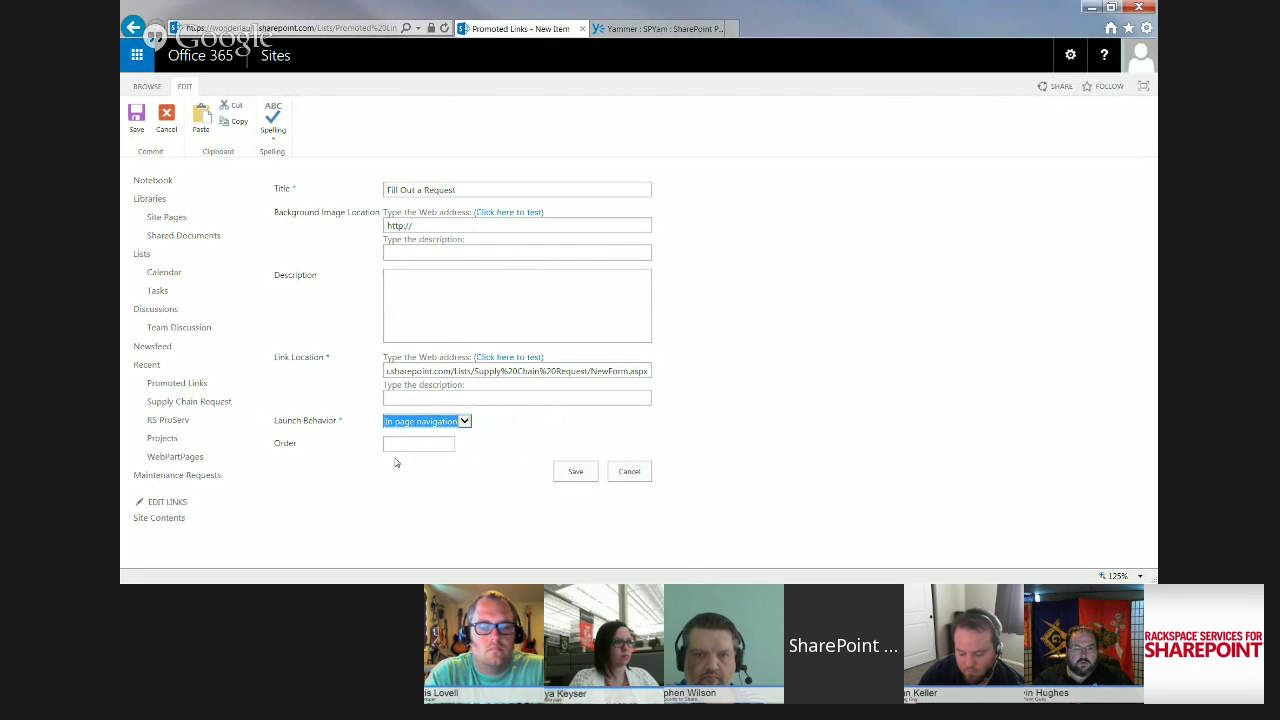
left_click(401, 444)
type("1")
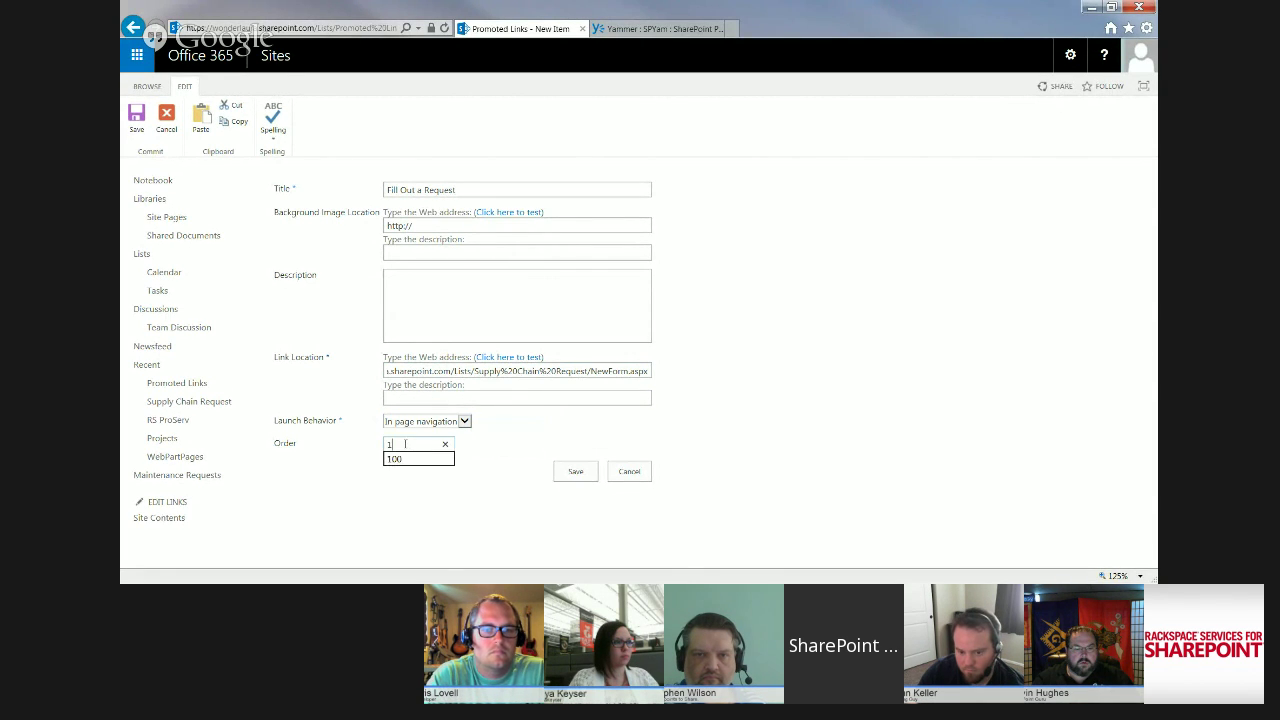
left_click(577, 472)
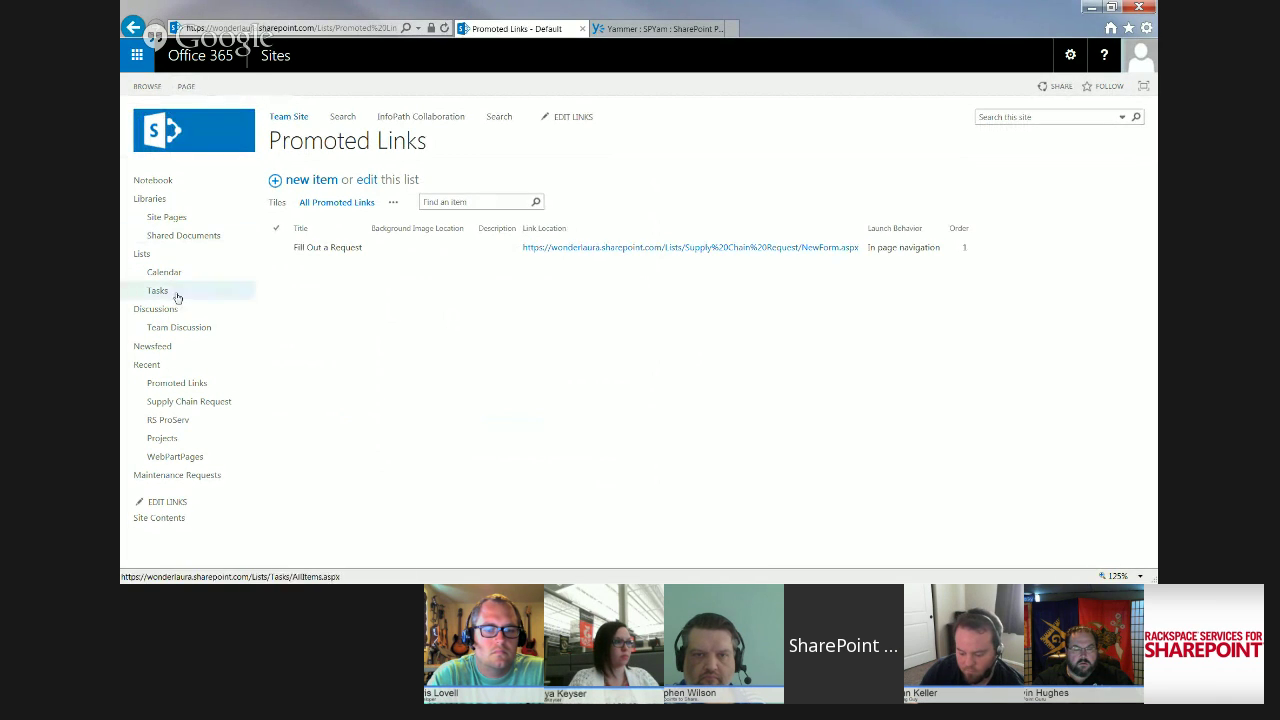
left_click(279, 204)
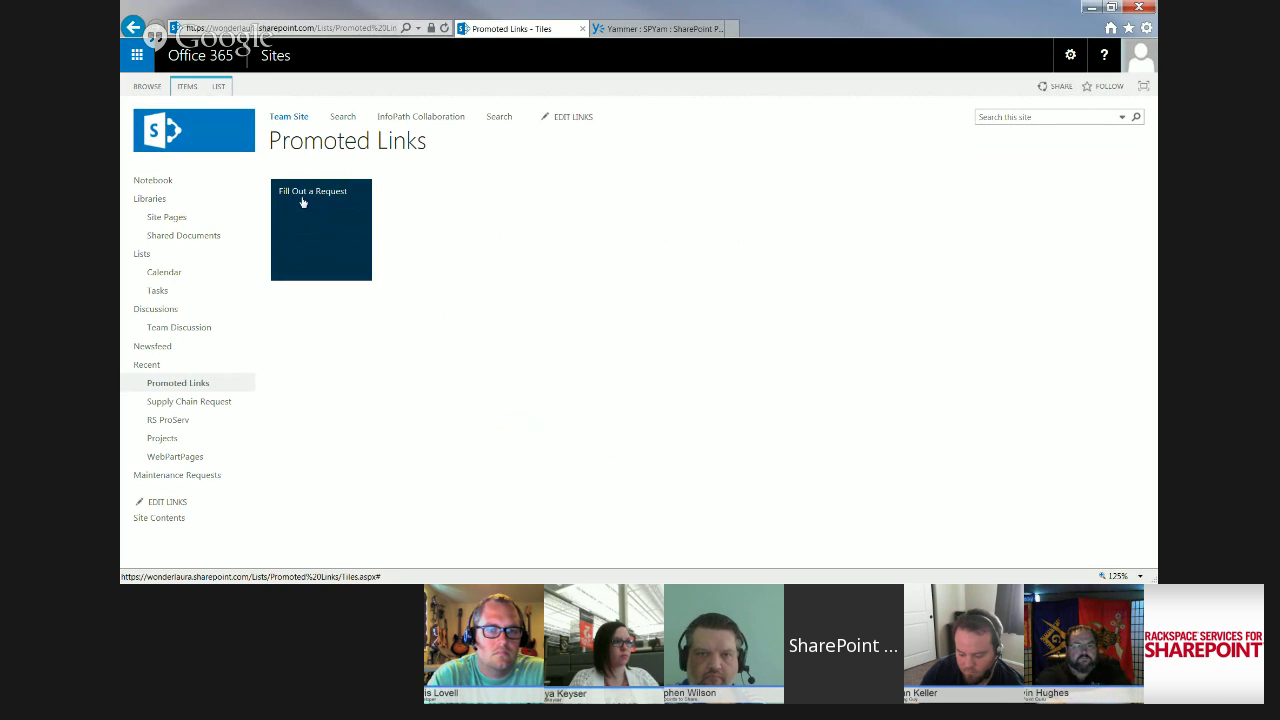
Add the Promoted Links web part to the Left zone of the team site's home page and test its Fill Out a Request tile
left_click(163, 135)
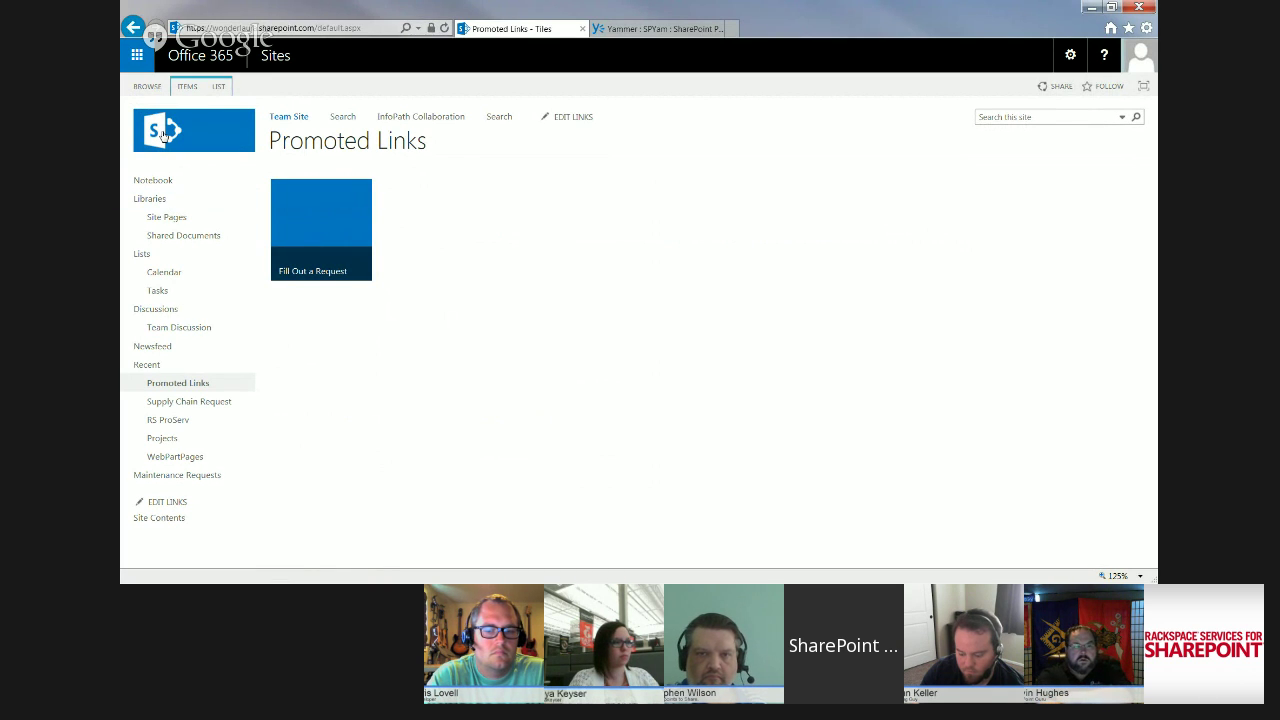
left_click(1070, 58)
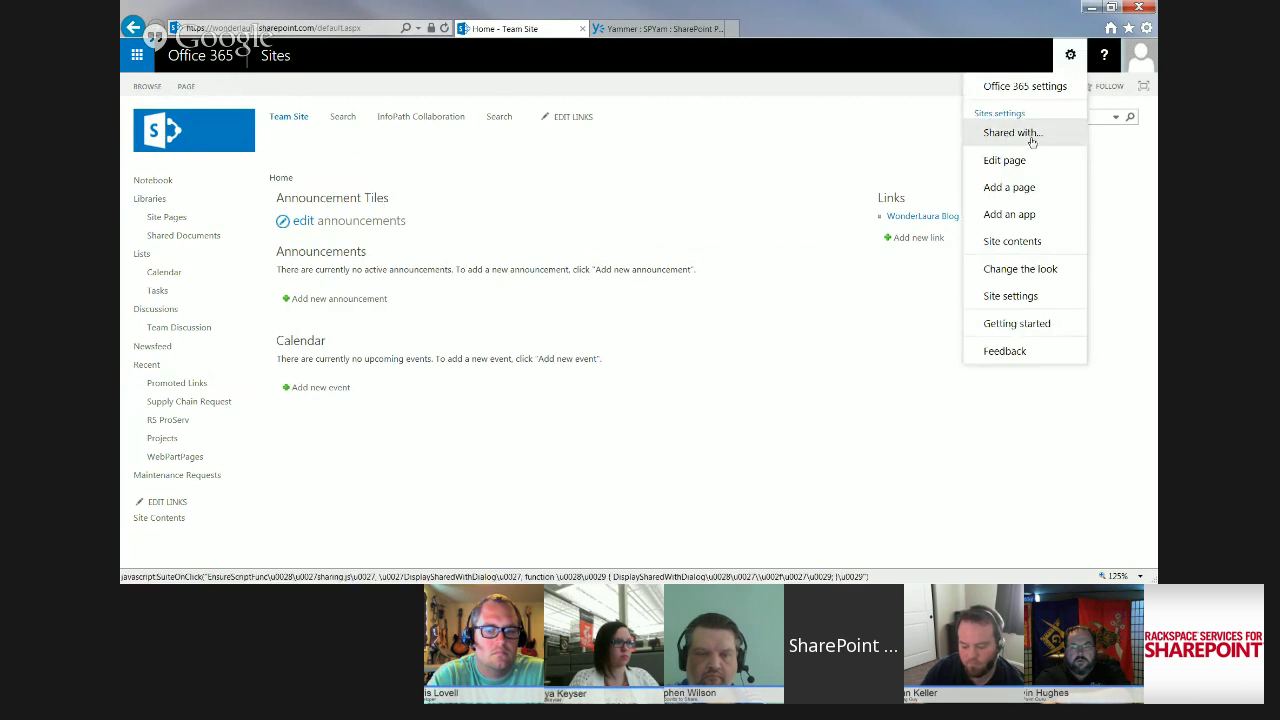
left_click(1068, 57)
left_click(1069, 57)
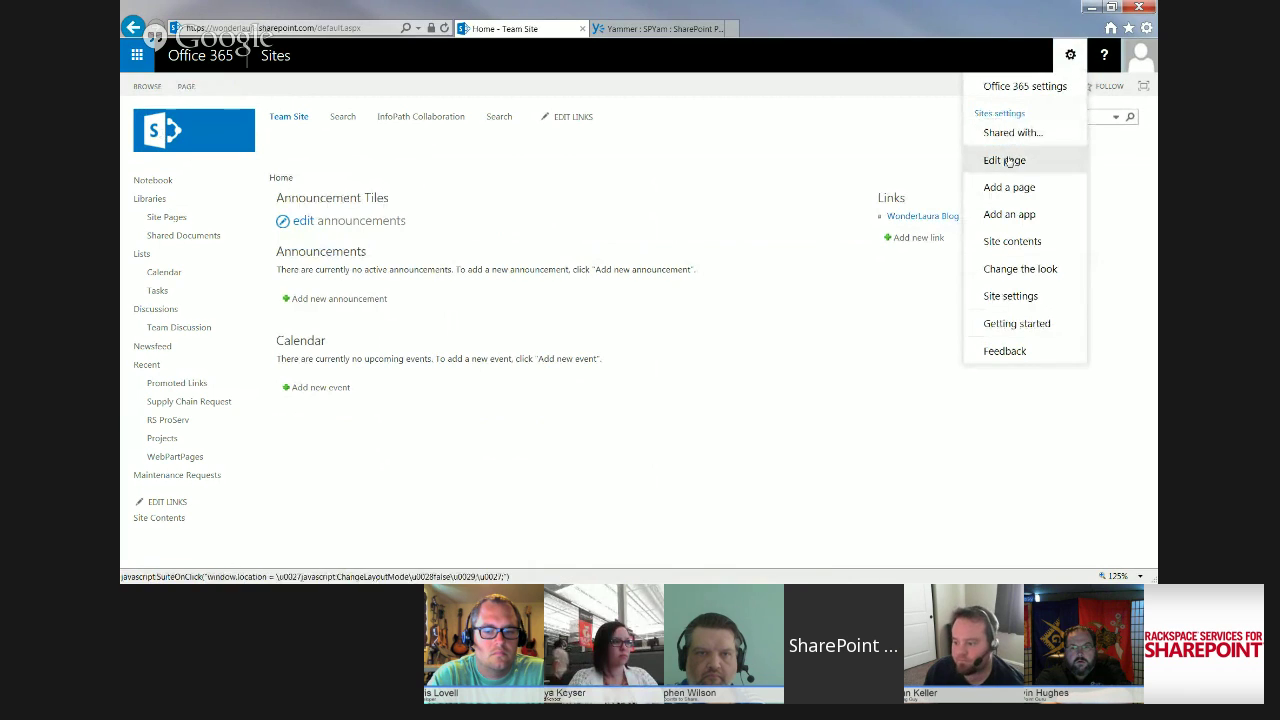
left_click(1005, 160)
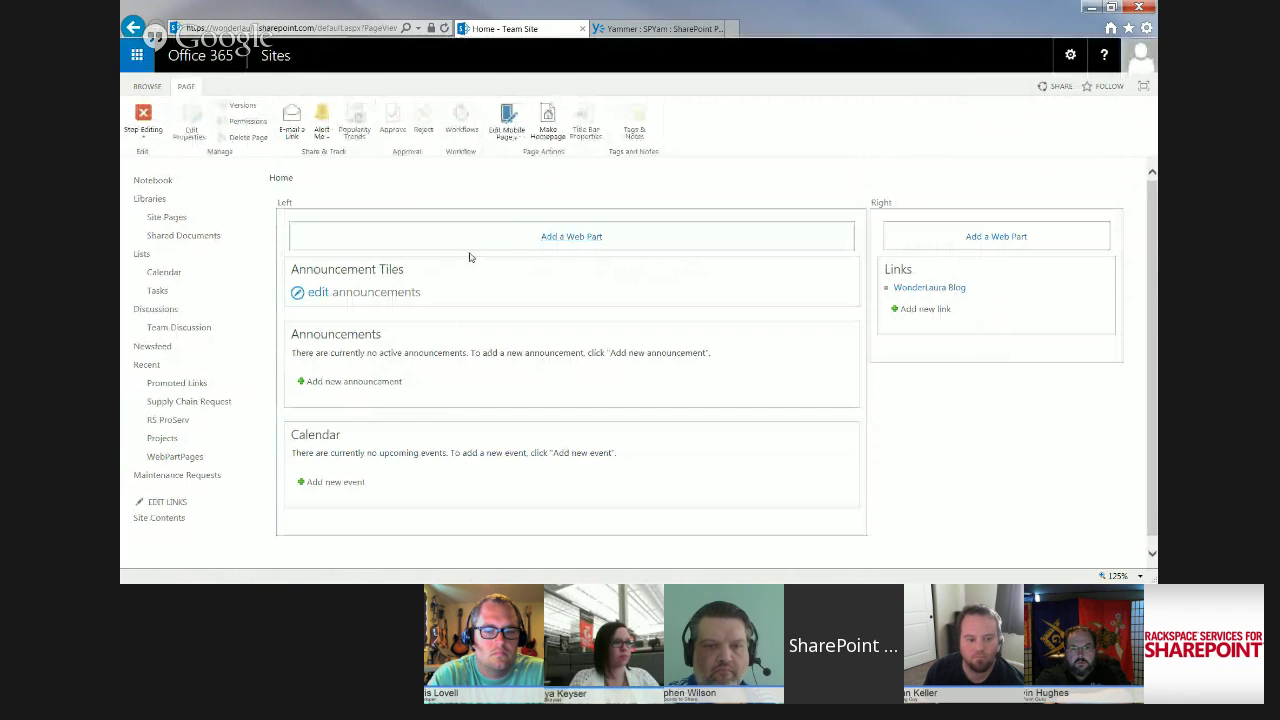
left_click(572, 237)
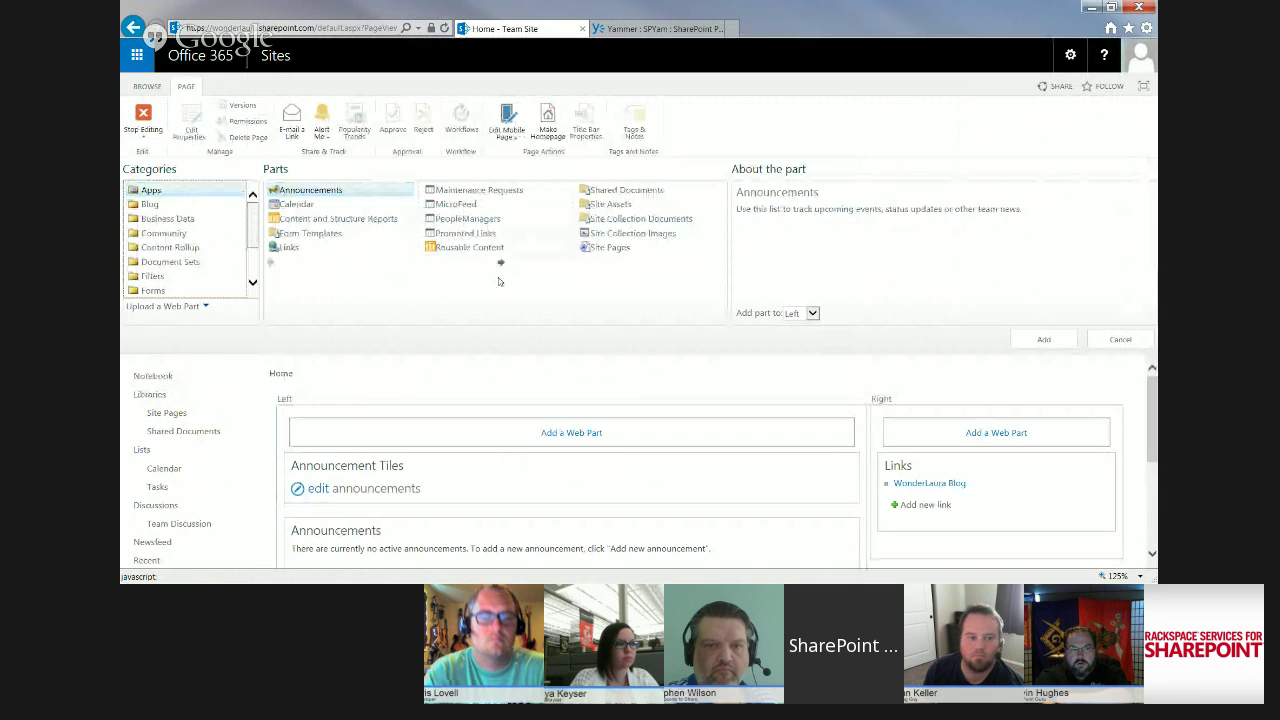
left_click(476, 233)
left_click(1043, 339)
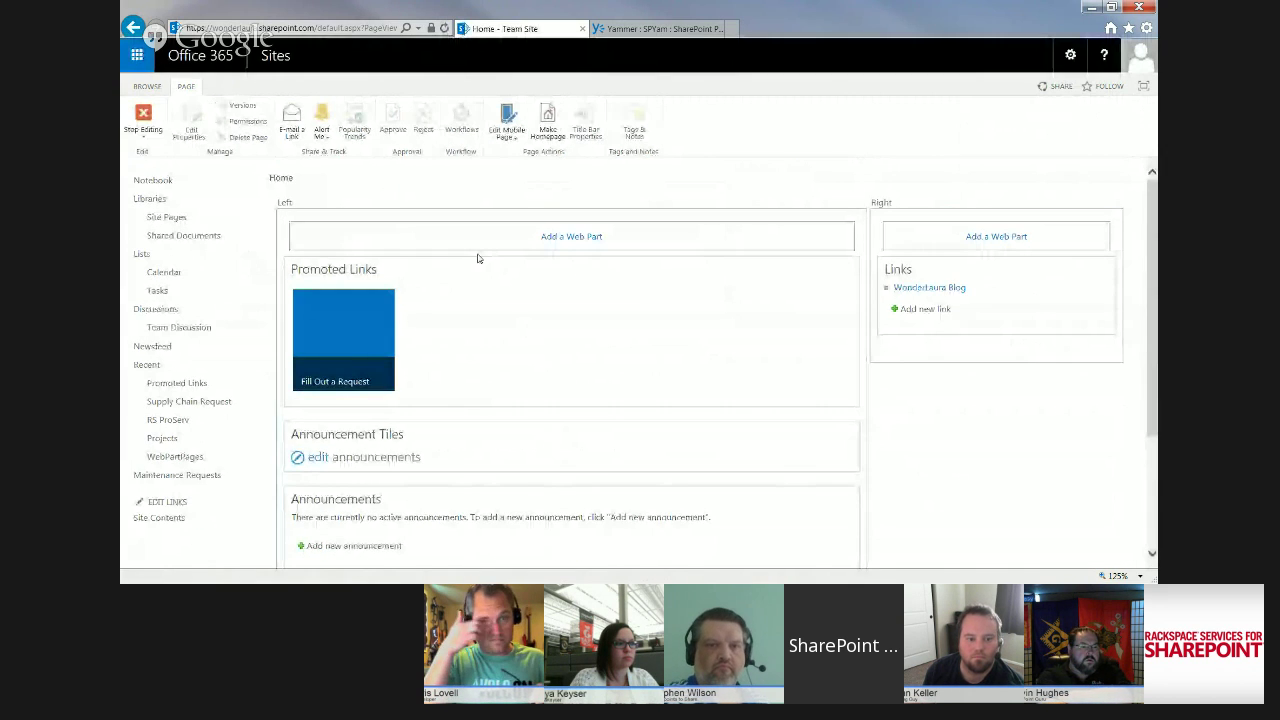
left_click(143, 115)
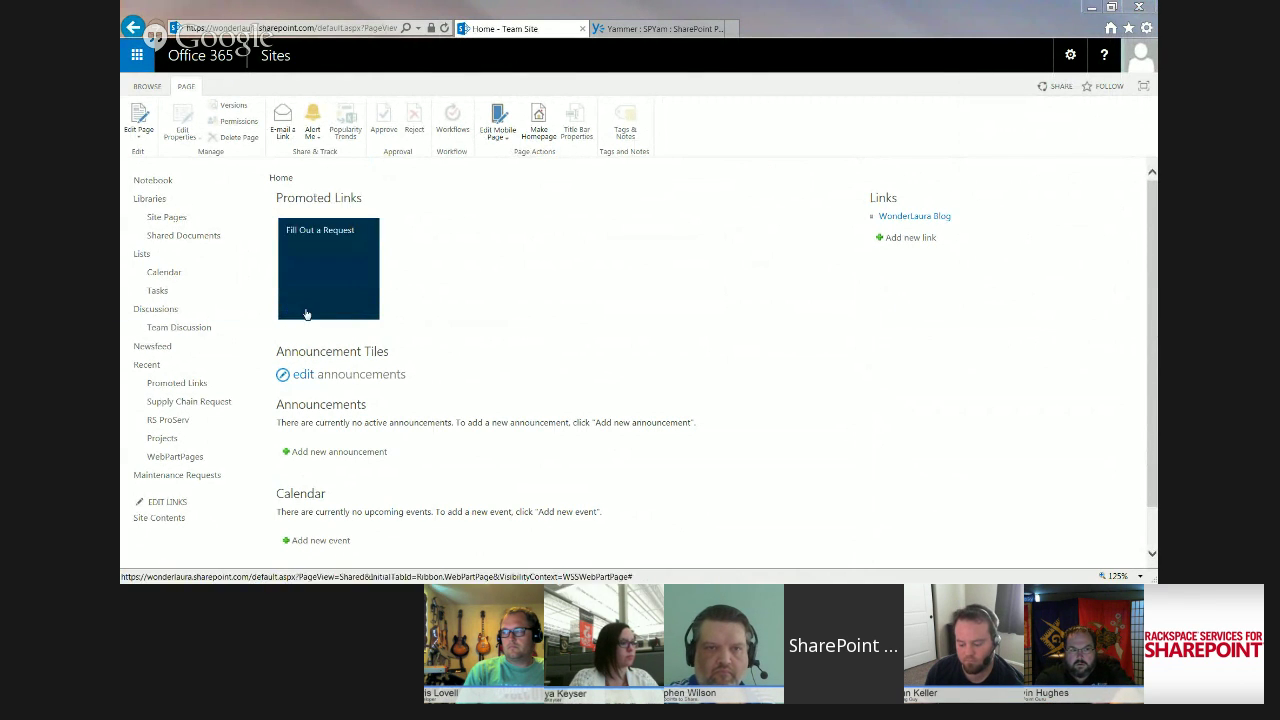
left_click(312, 231)
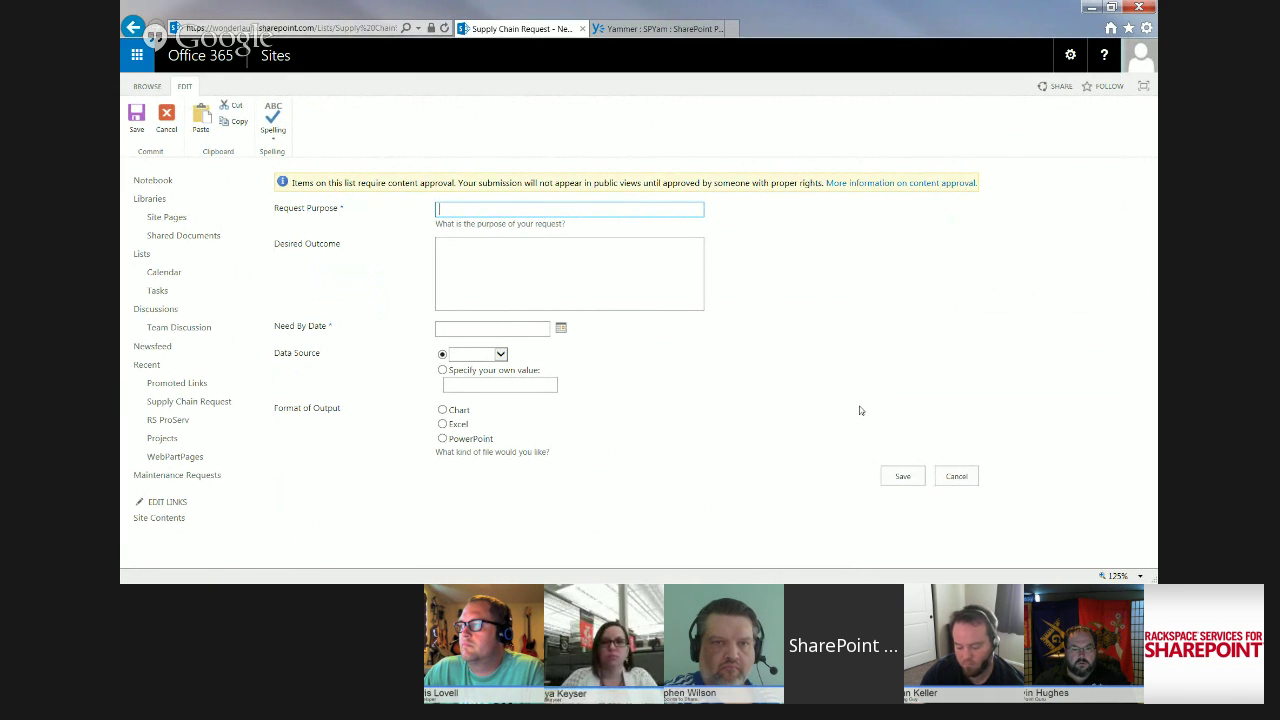
left_click(956, 476)
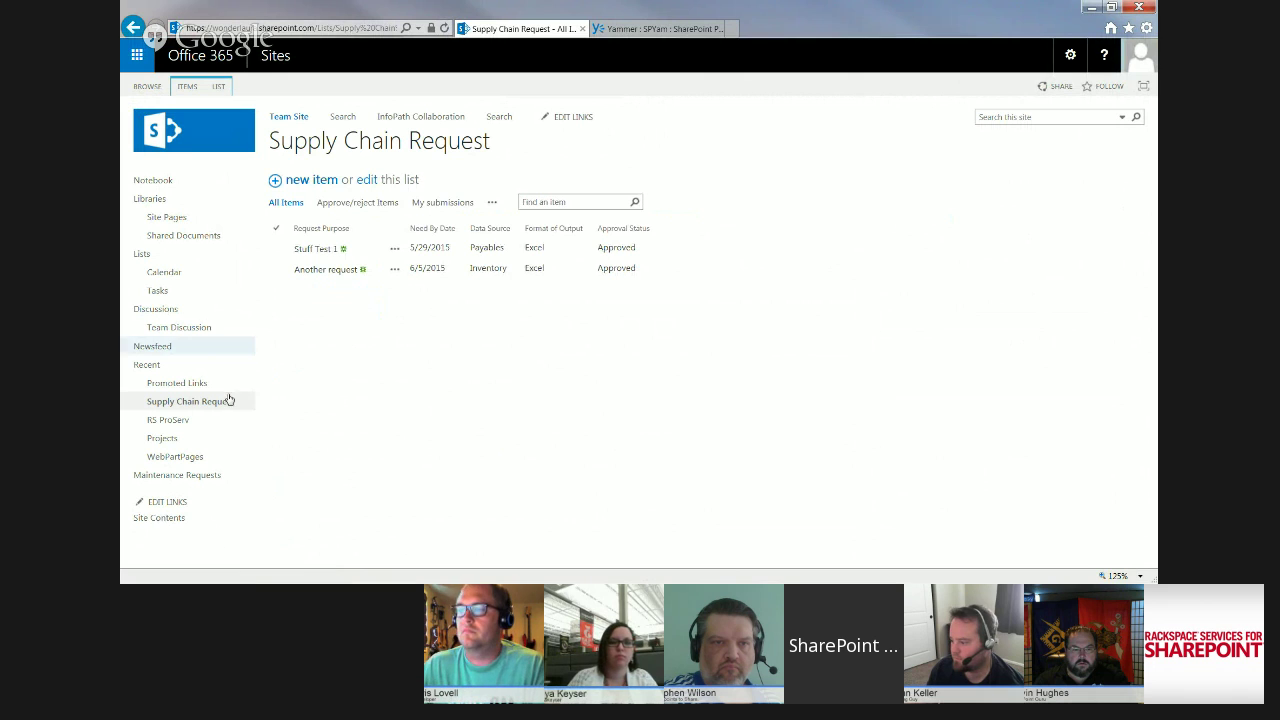
Set the Supply Chain Request list to launch its forms in a dialog through its advanced settings
left_click(218, 86)
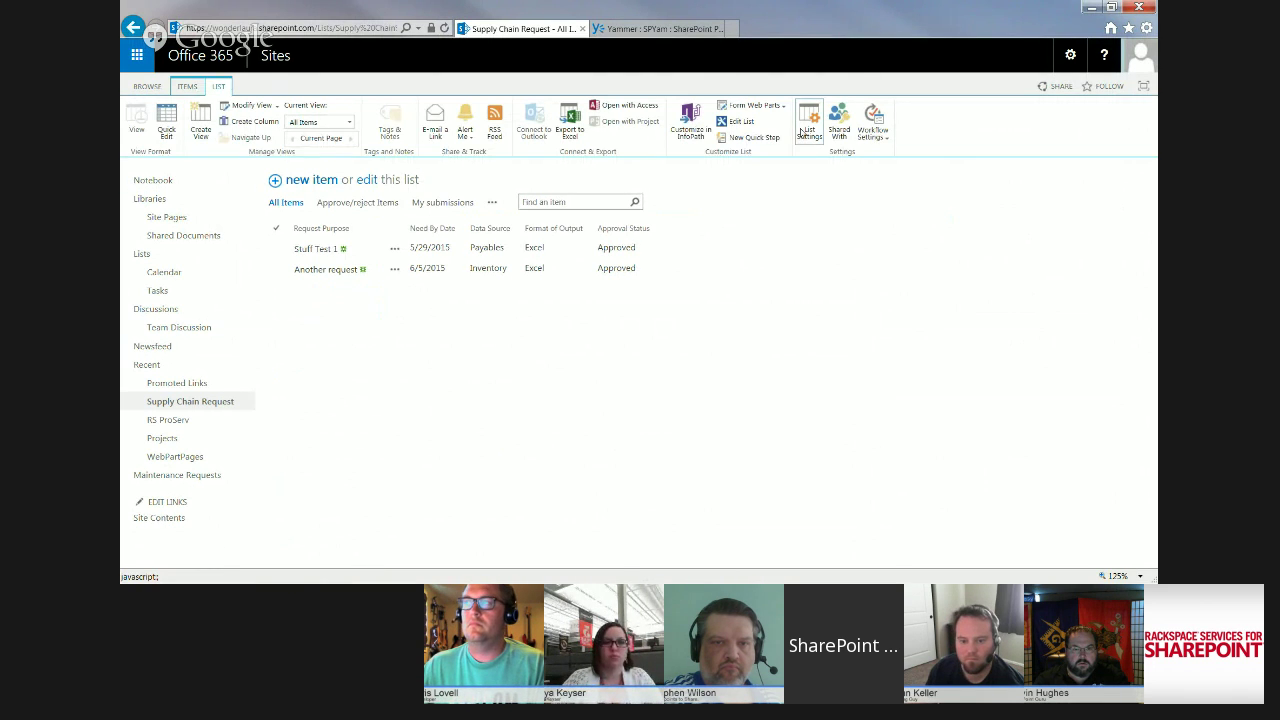
left_click(804, 130)
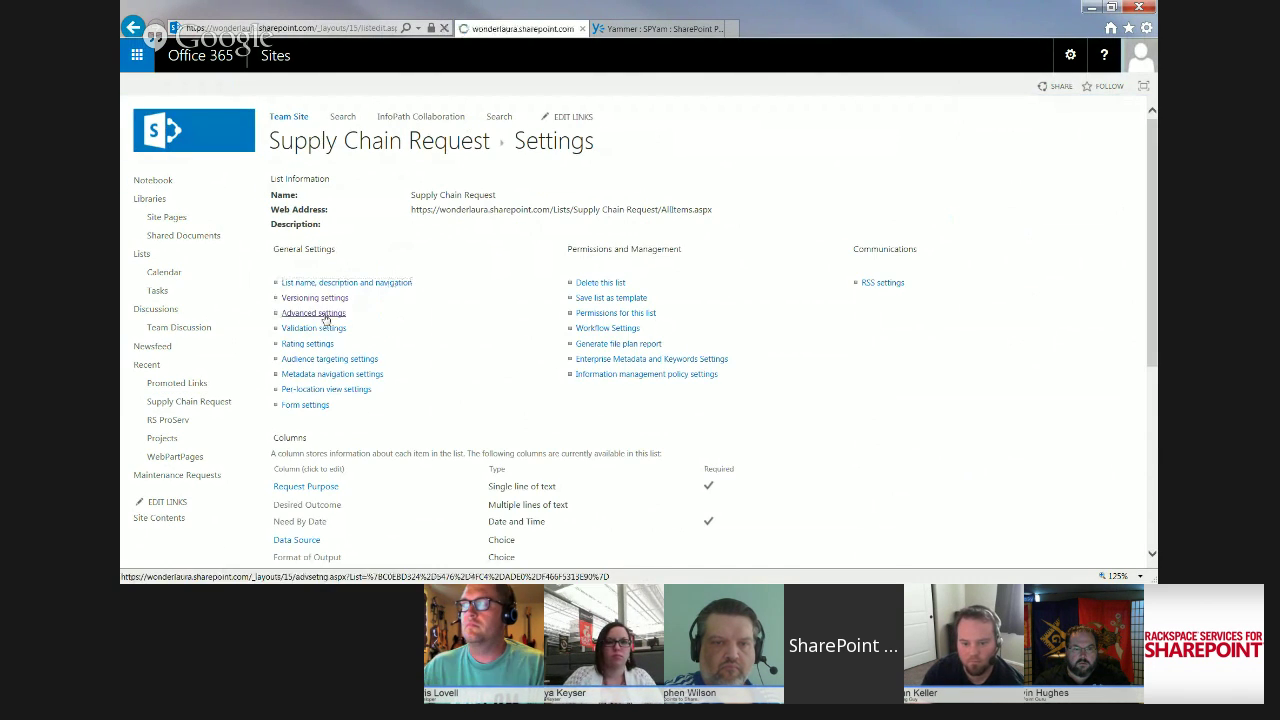
left_click(324, 315)
scroll(523, 334, "down", 10)
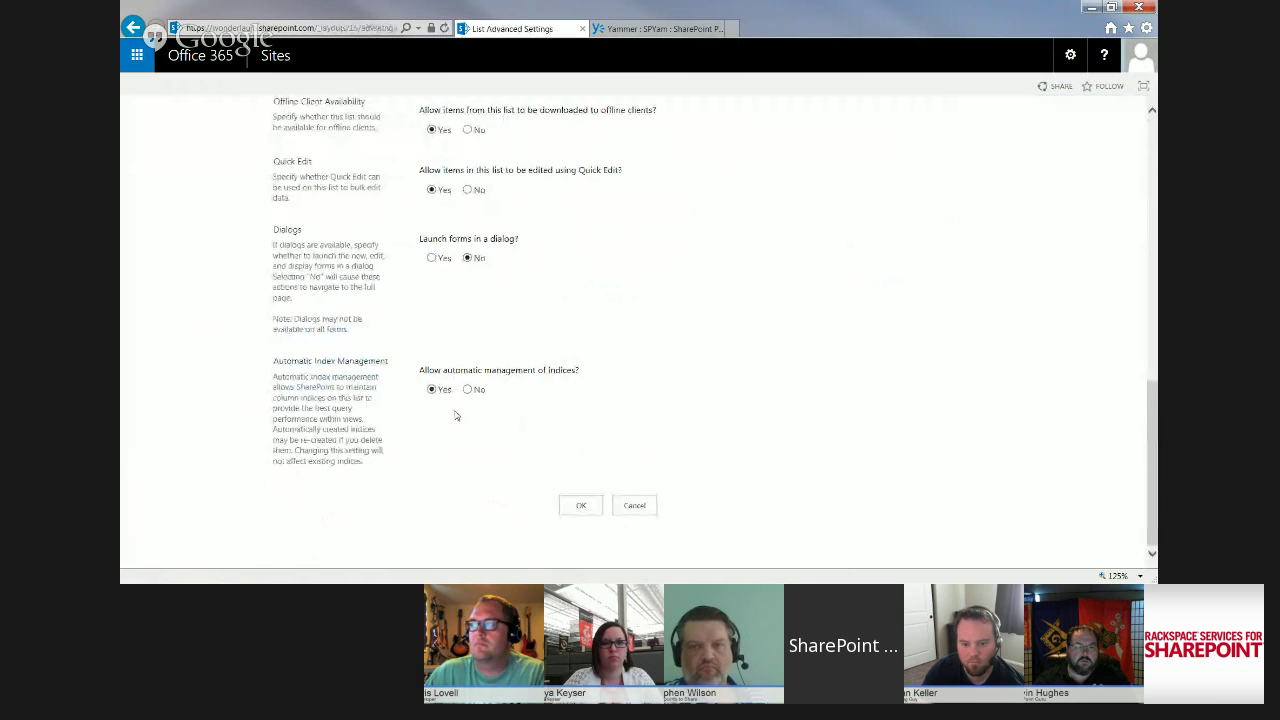
left_click(431, 258)
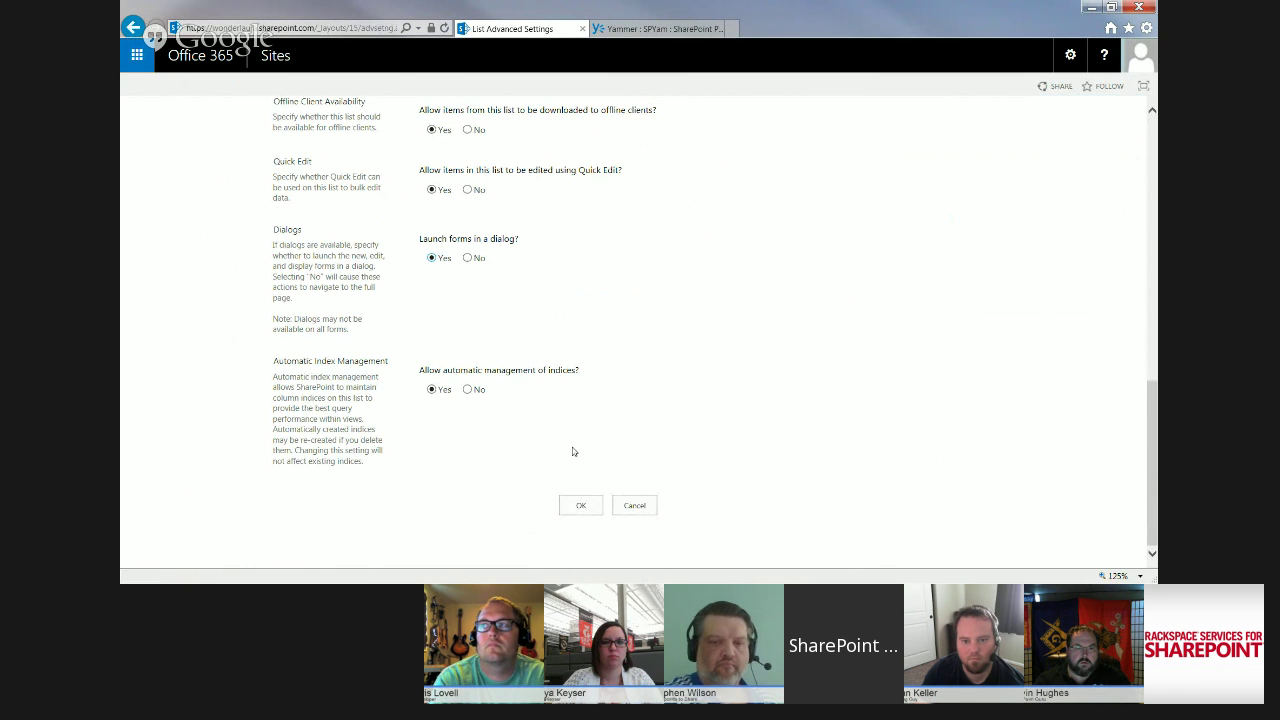
left_click(580, 506)
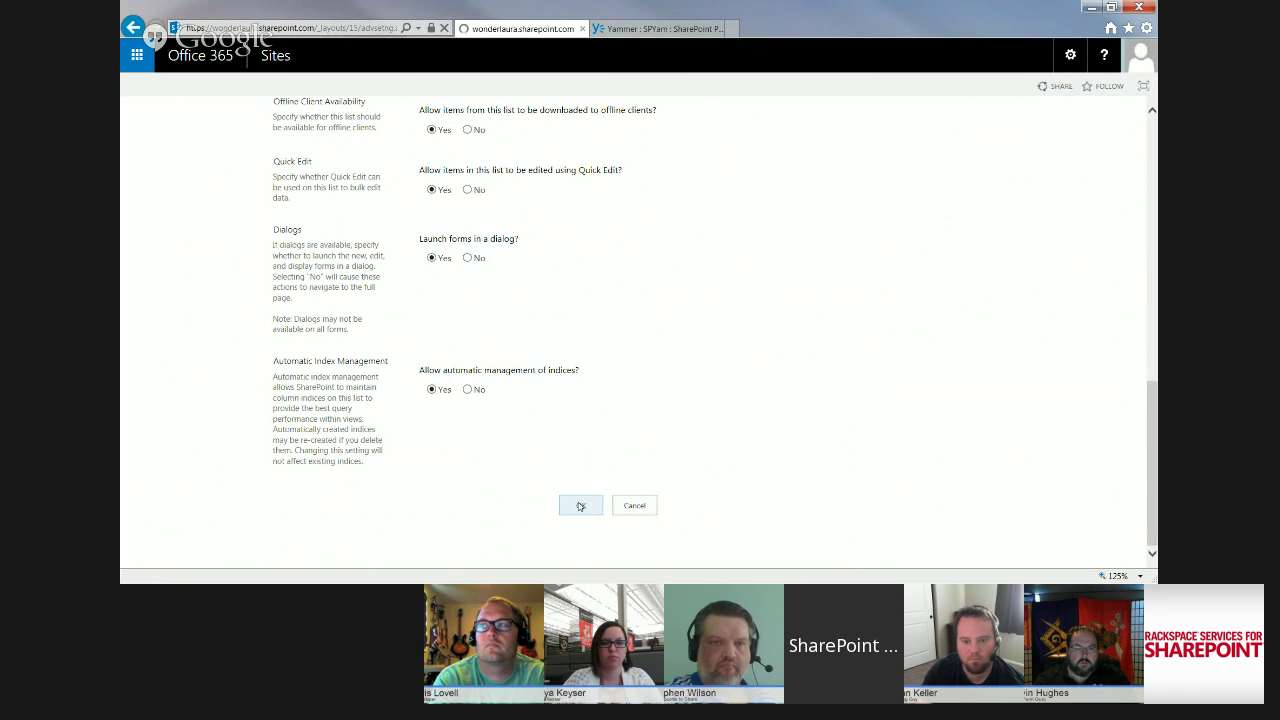
Test the new item form from the Supply Chain Request list and from the promoted link tile, closing it without saving
left_click(388, 142)
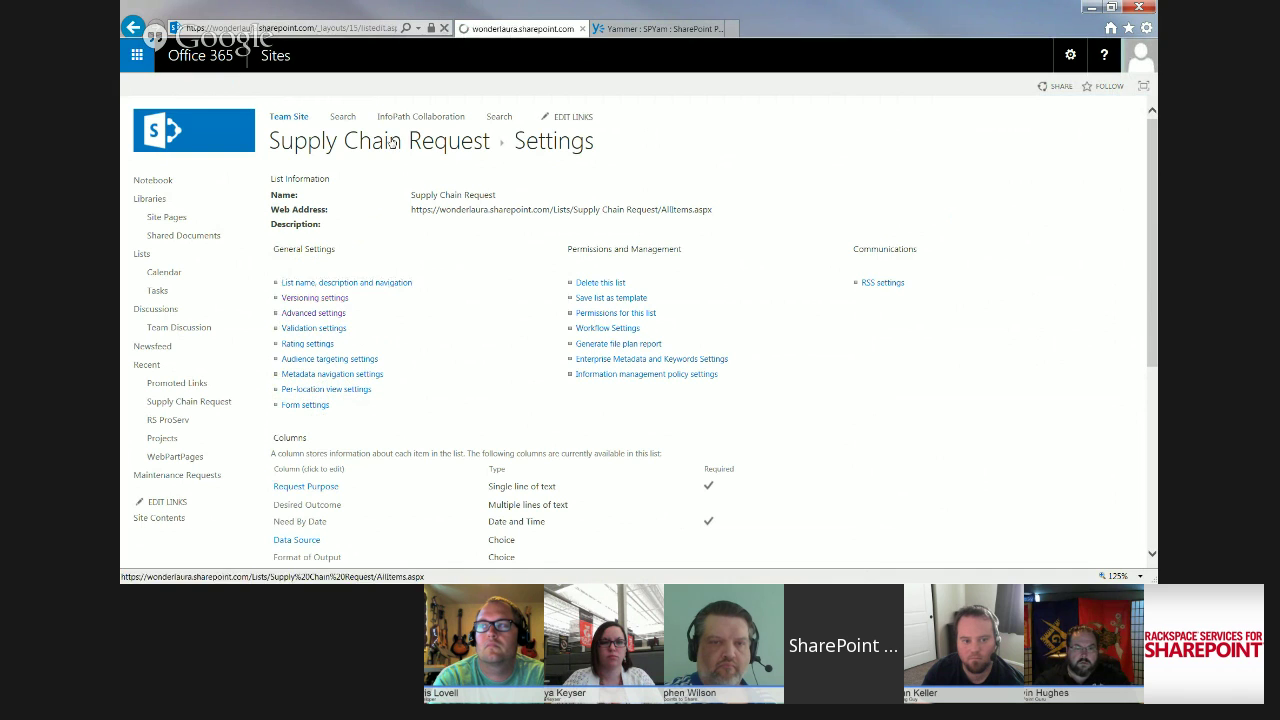
left_click(311, 183)
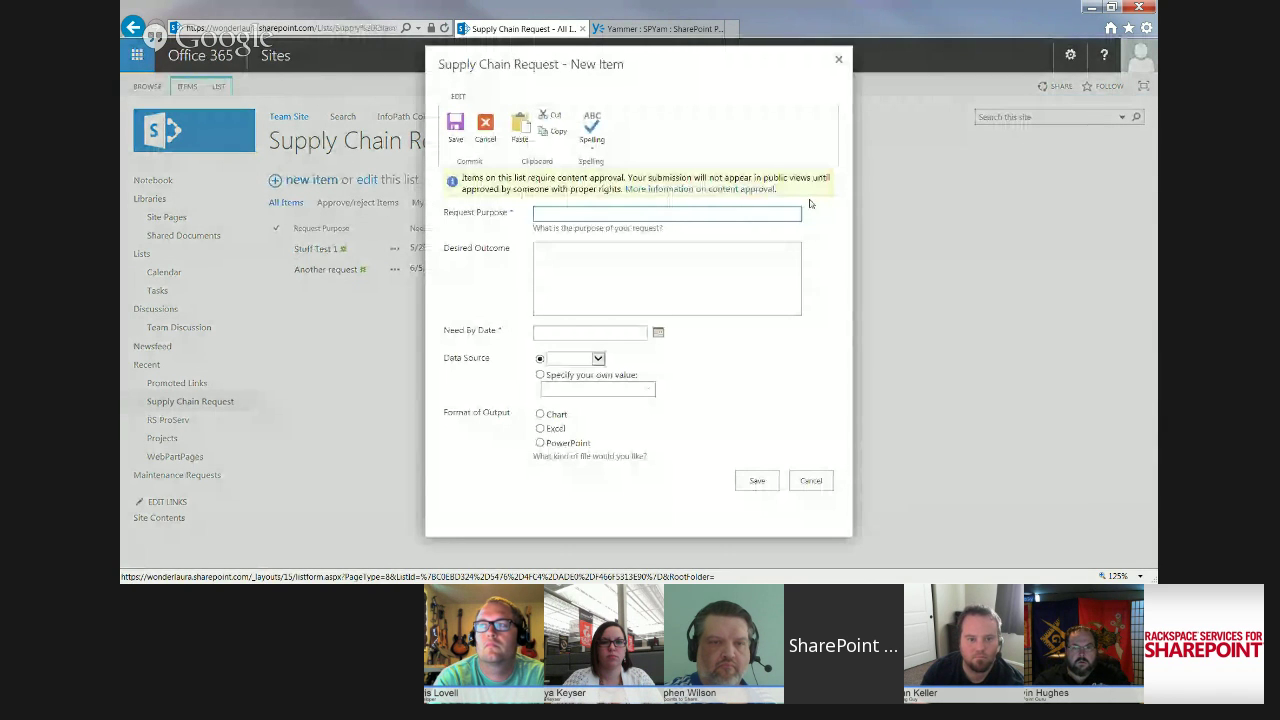
left_click(838, 59)
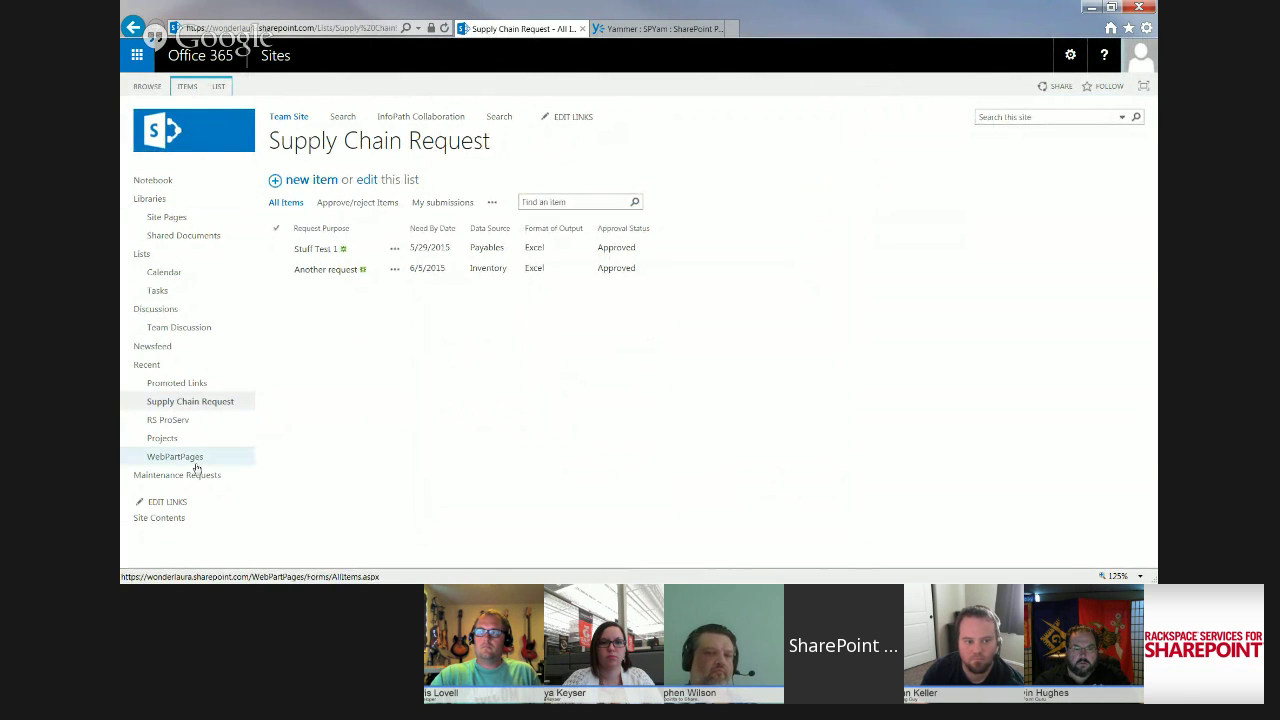
left_click(204, 386)
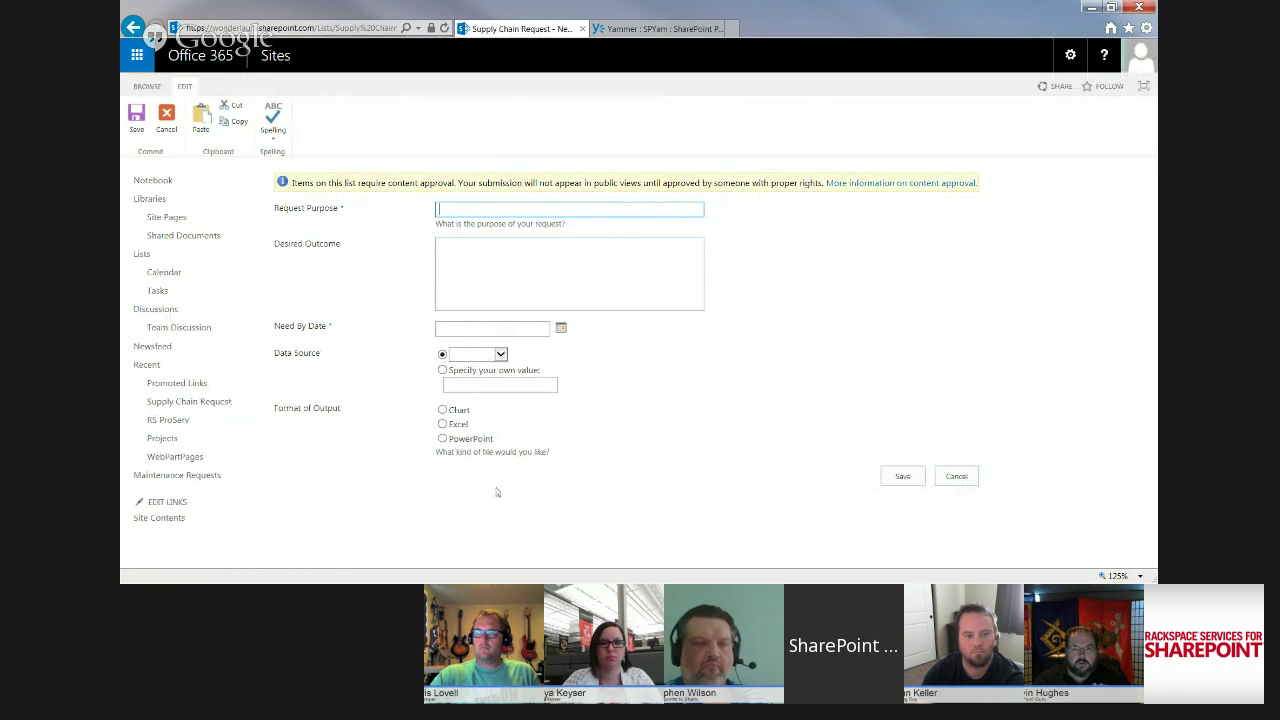
left_click(957, 477)
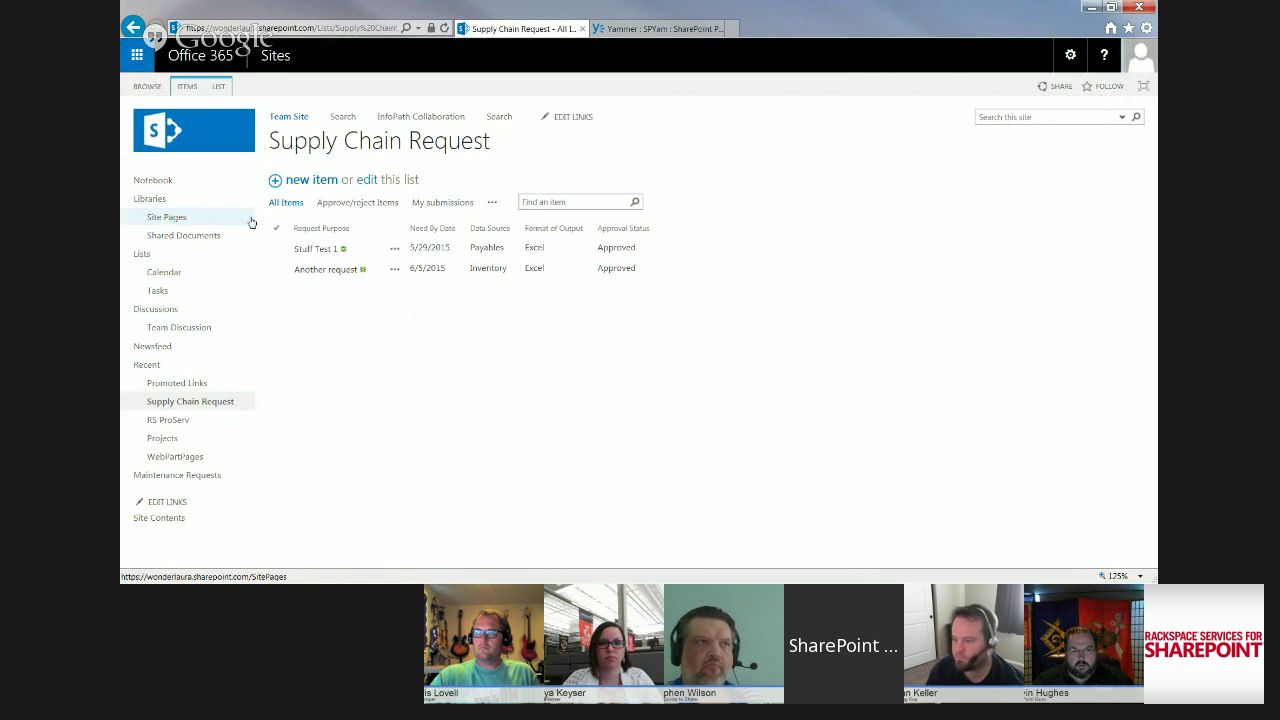
Change the Fill Out a Request promoted link's launch behavior to Dialog, save it and test the tile
left_click(183, 385)
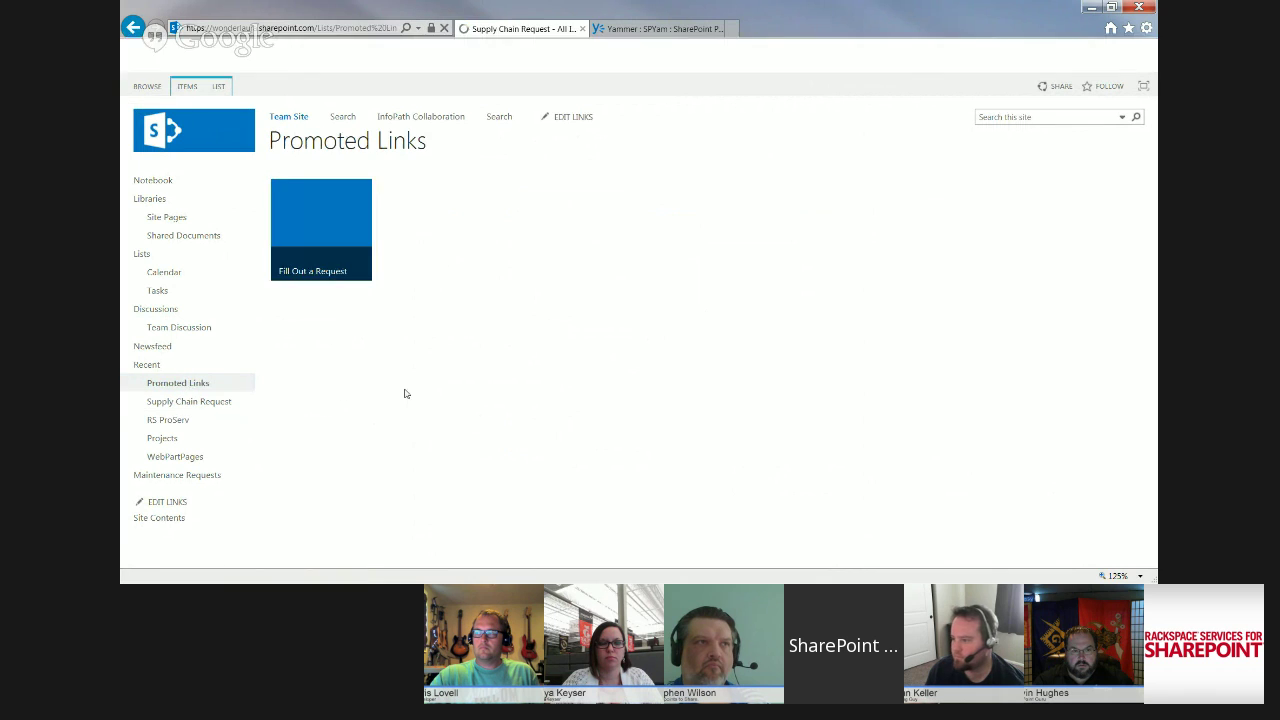
left_click(220, 87)
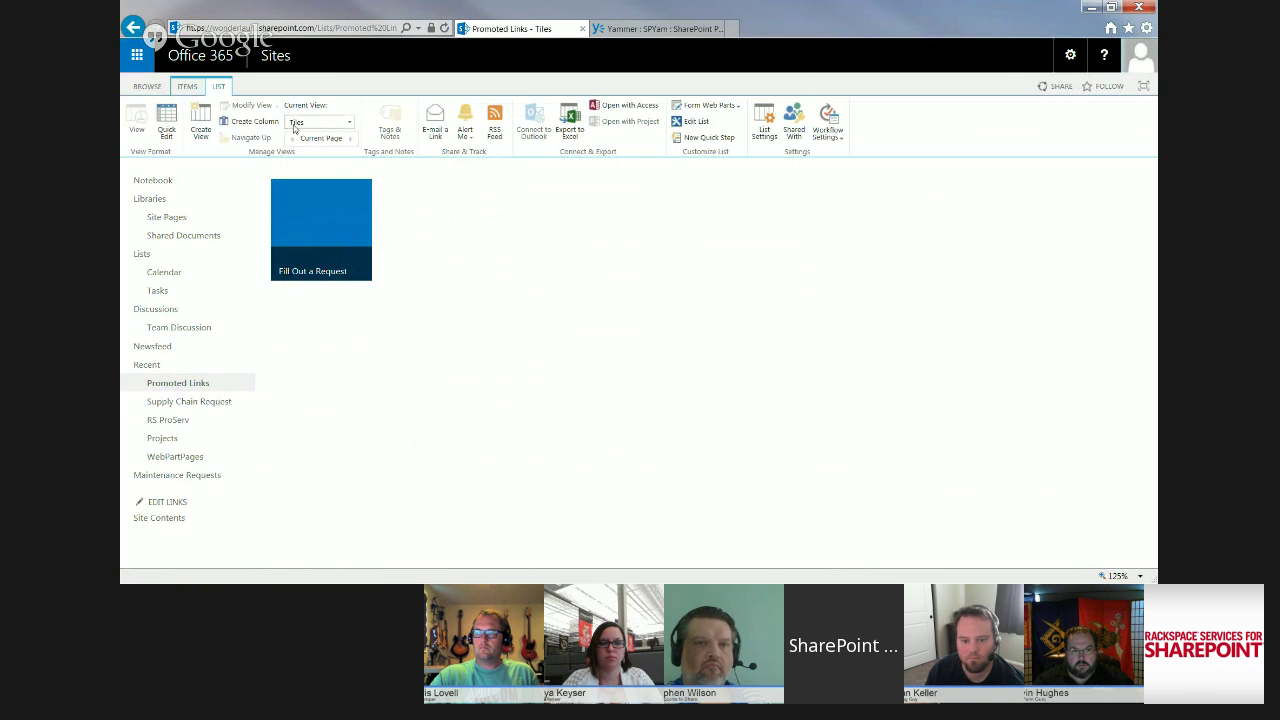
left_click(318, 122)
left_click(315, 183)
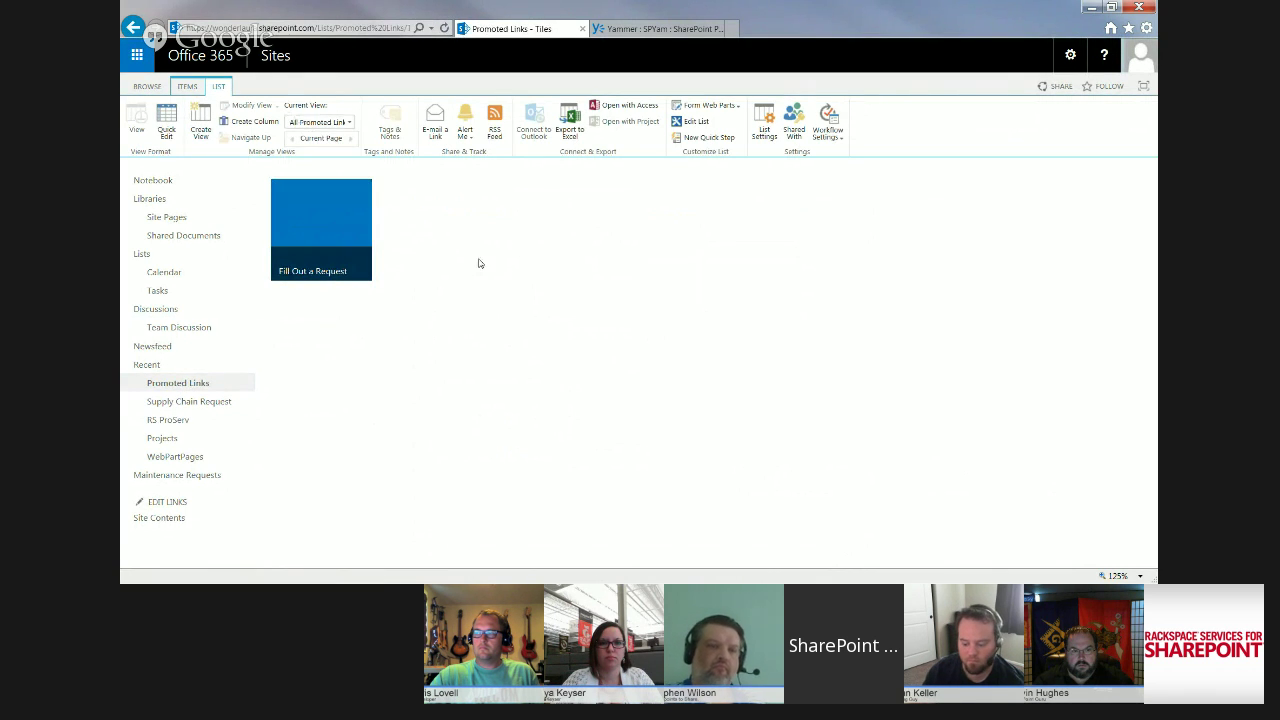
left_click(466, 251)
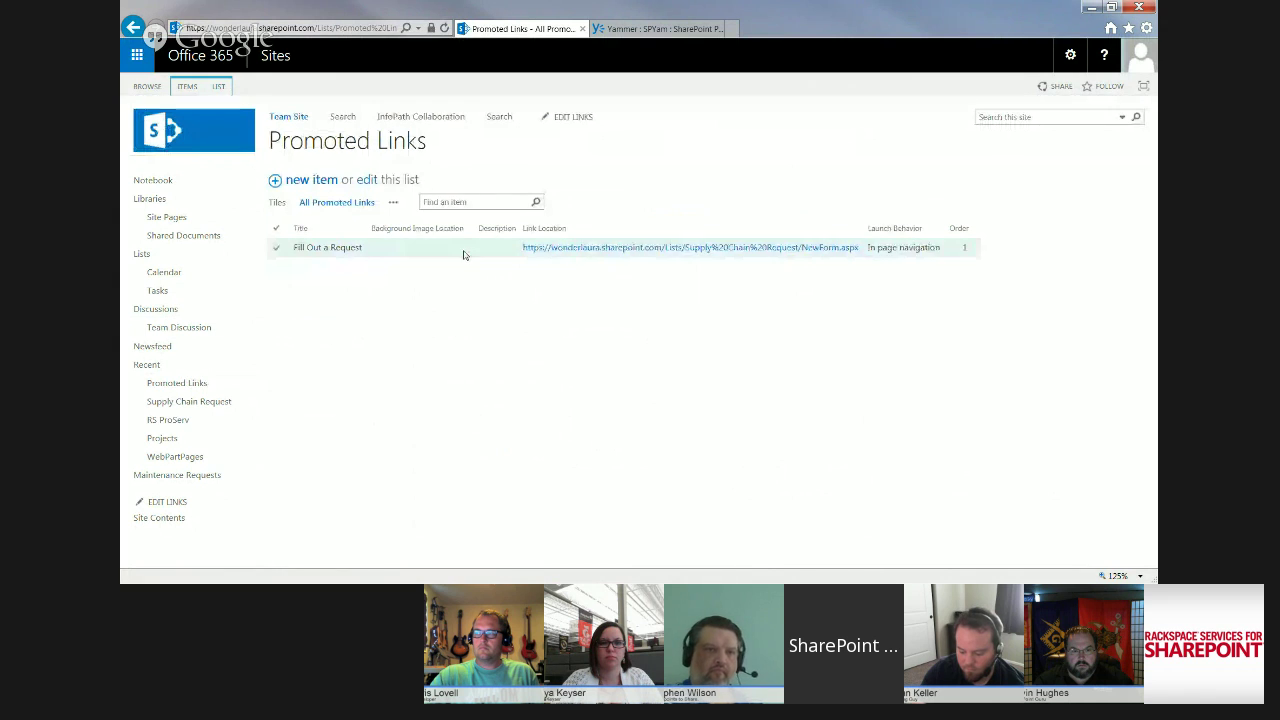
left_click(190, 87)
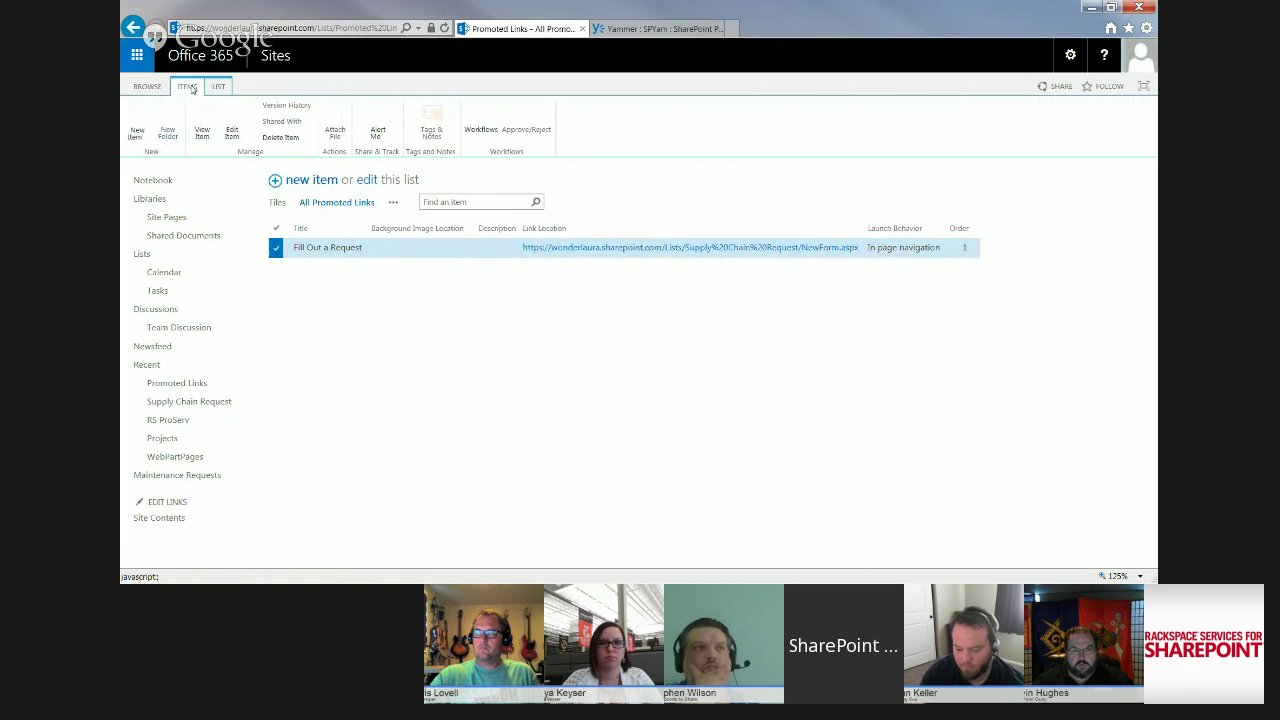
left_click(233, 120)
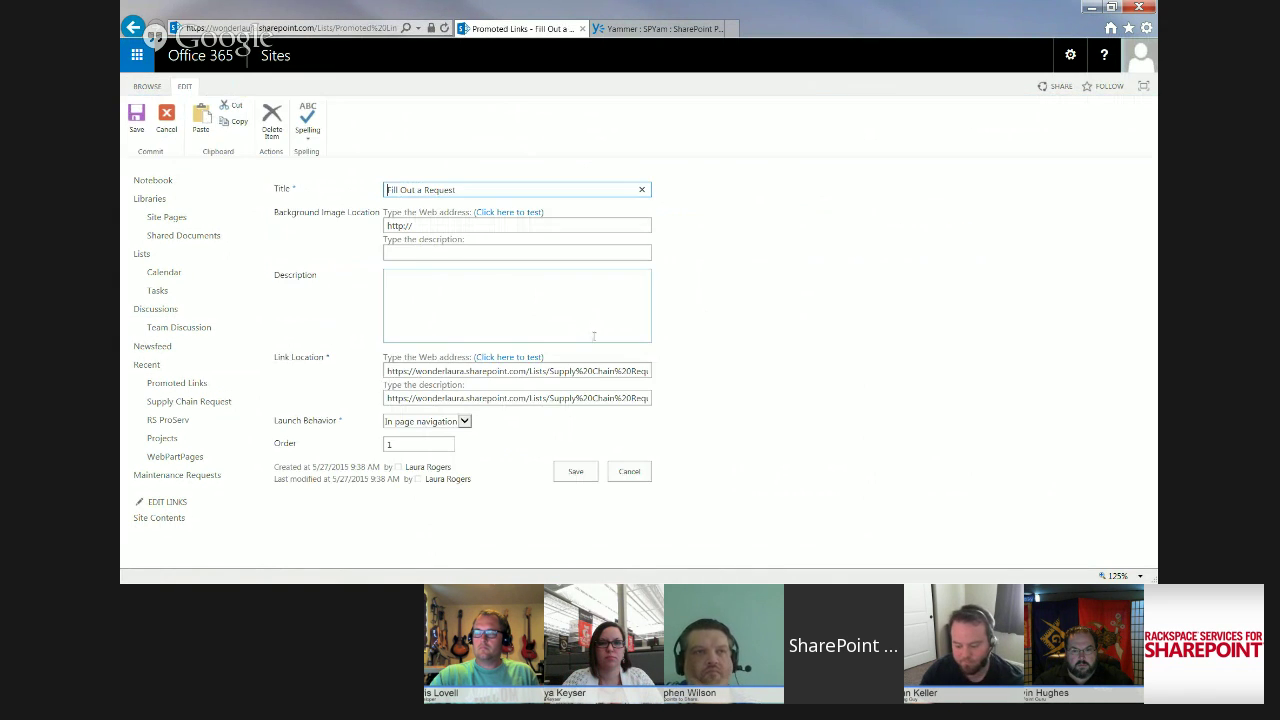
left_click(427, 423)
left_click(412, 442)
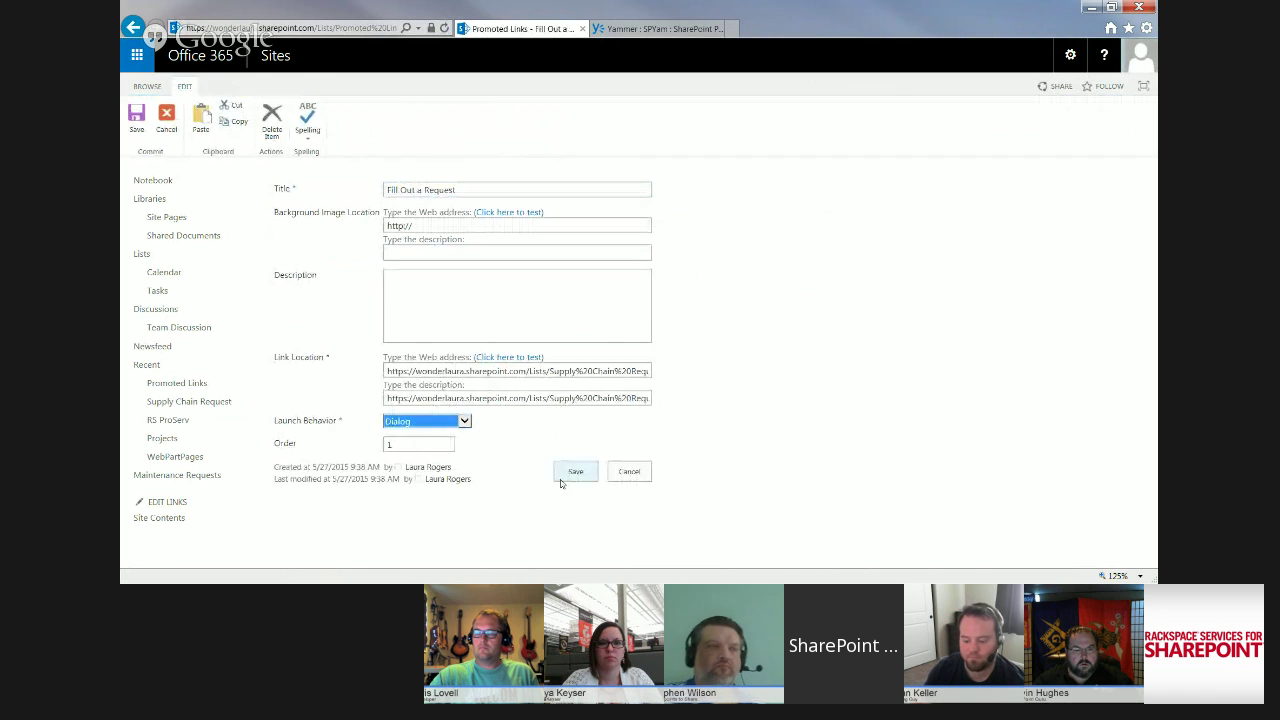
left_click(573, 477)
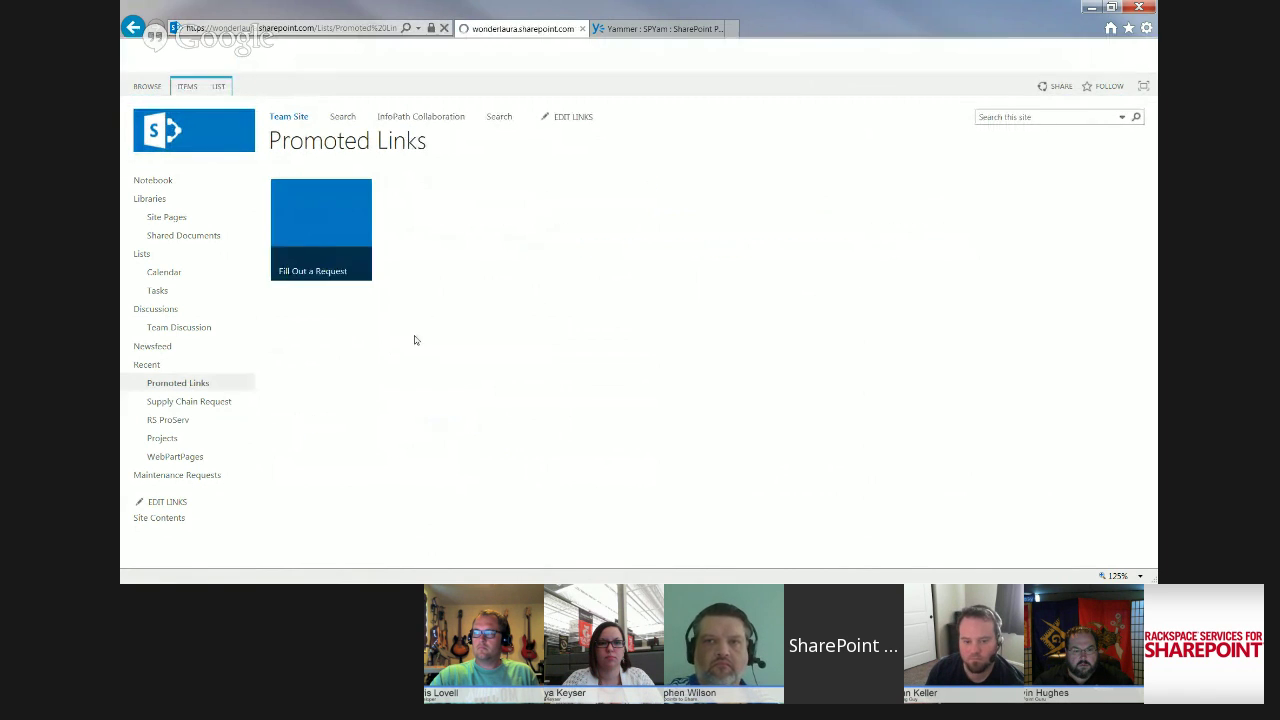
left_click(340, 230)
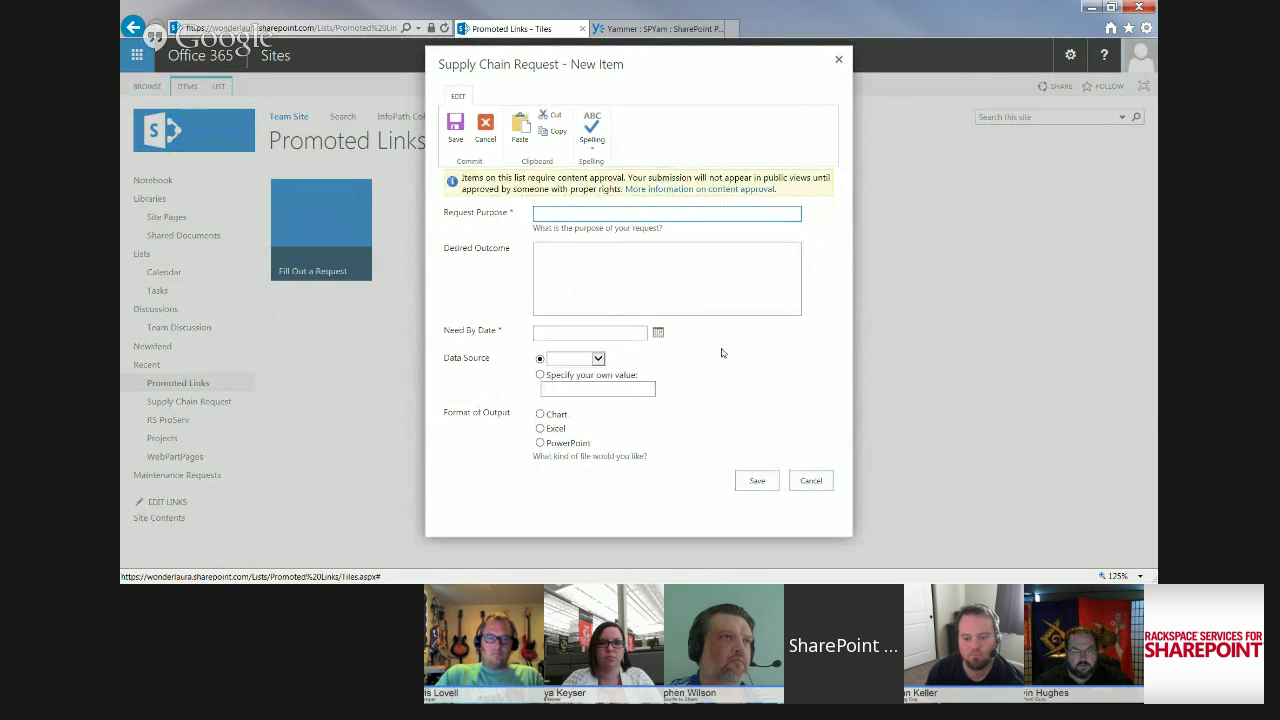
left_click(810, 482)
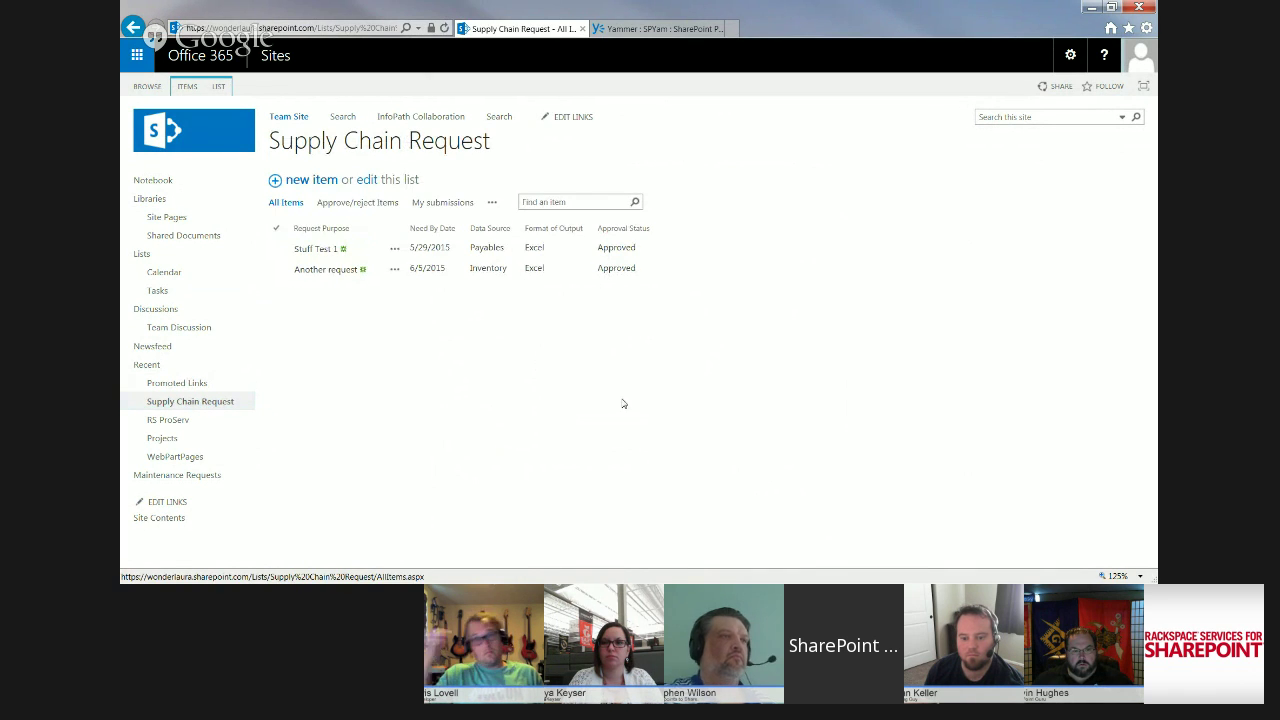
Enter the validation formula [Need By Date]>[Created] in the Supply Chain Request list's validation settings
left_click(432, 248)
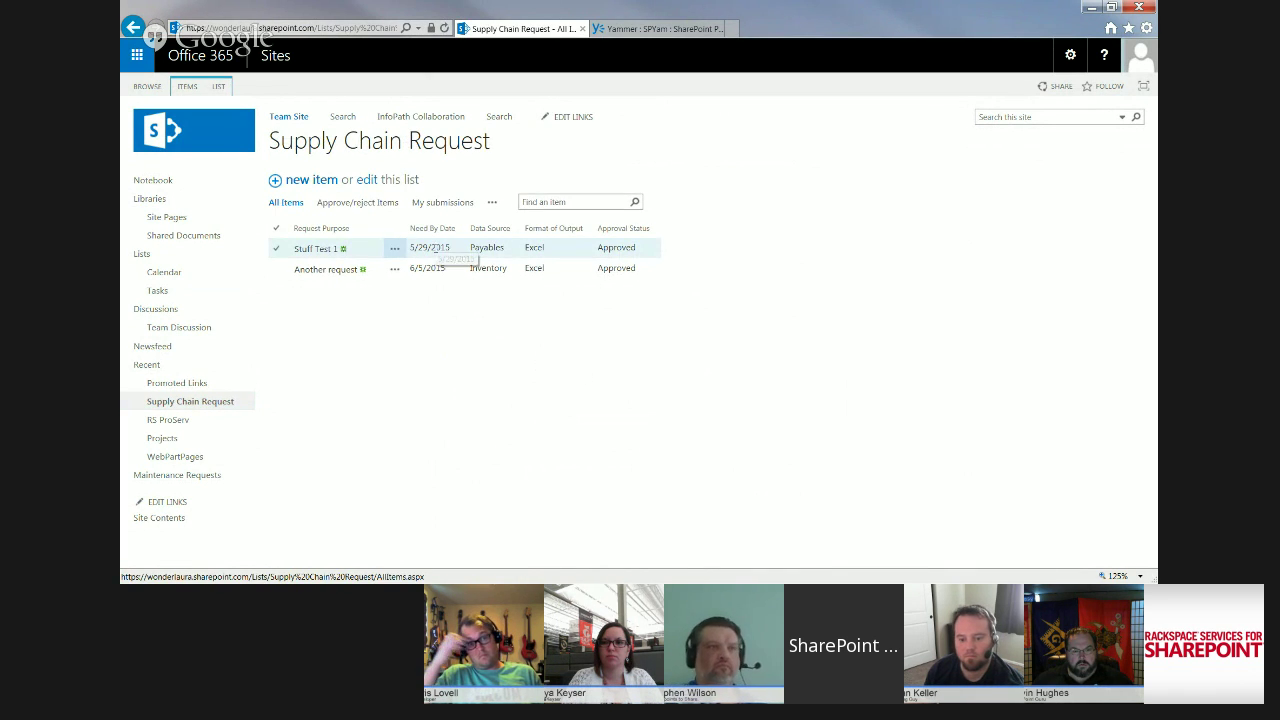
left_click(219, 86)
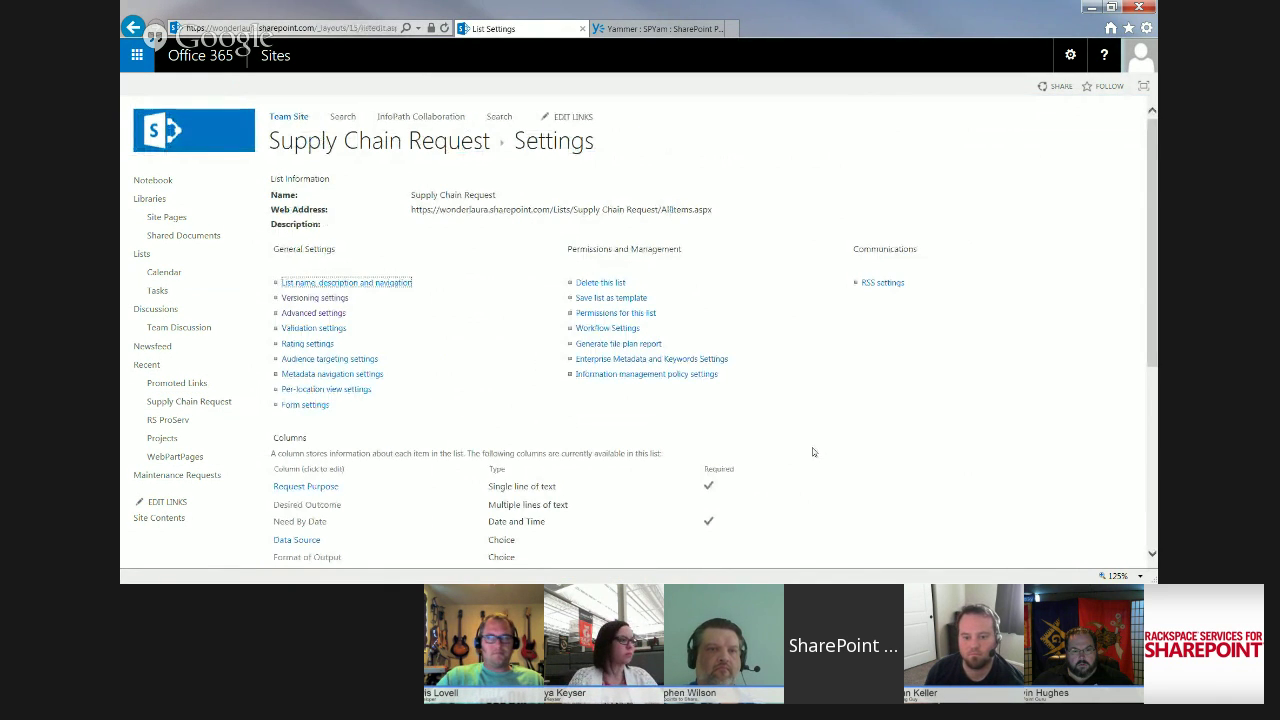
left_click(308, 331)
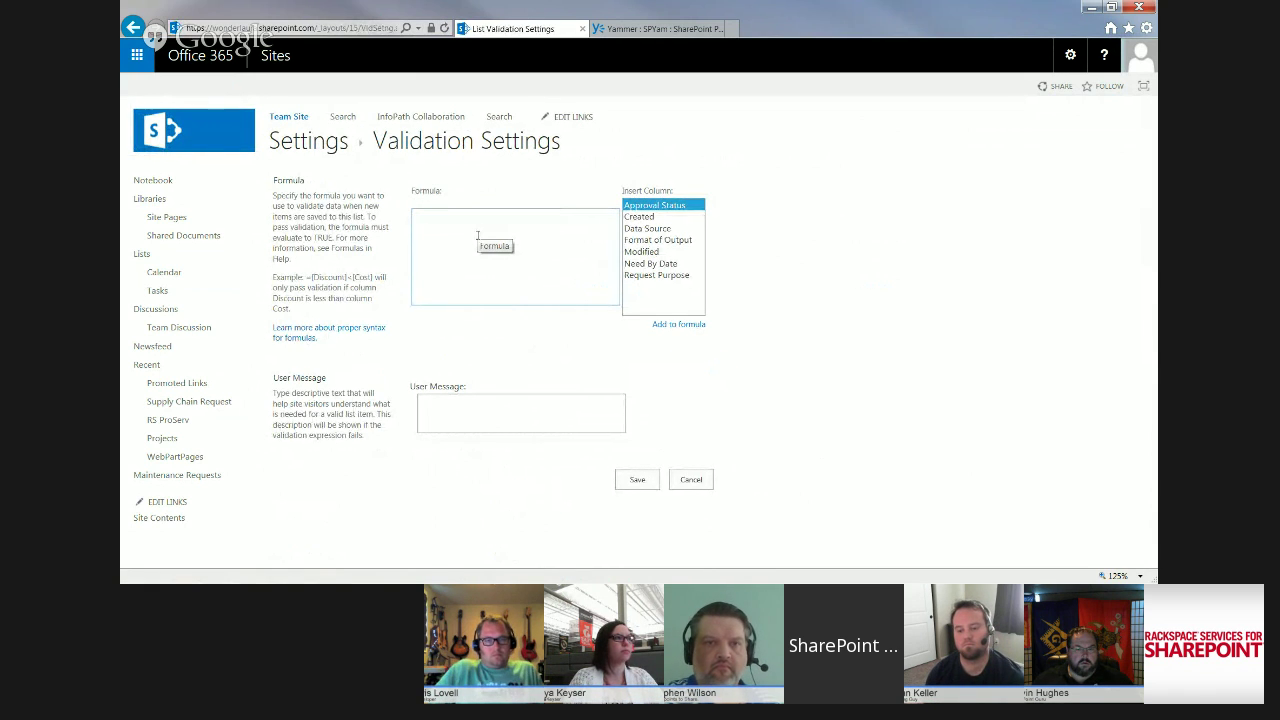
double_click(660, 264)
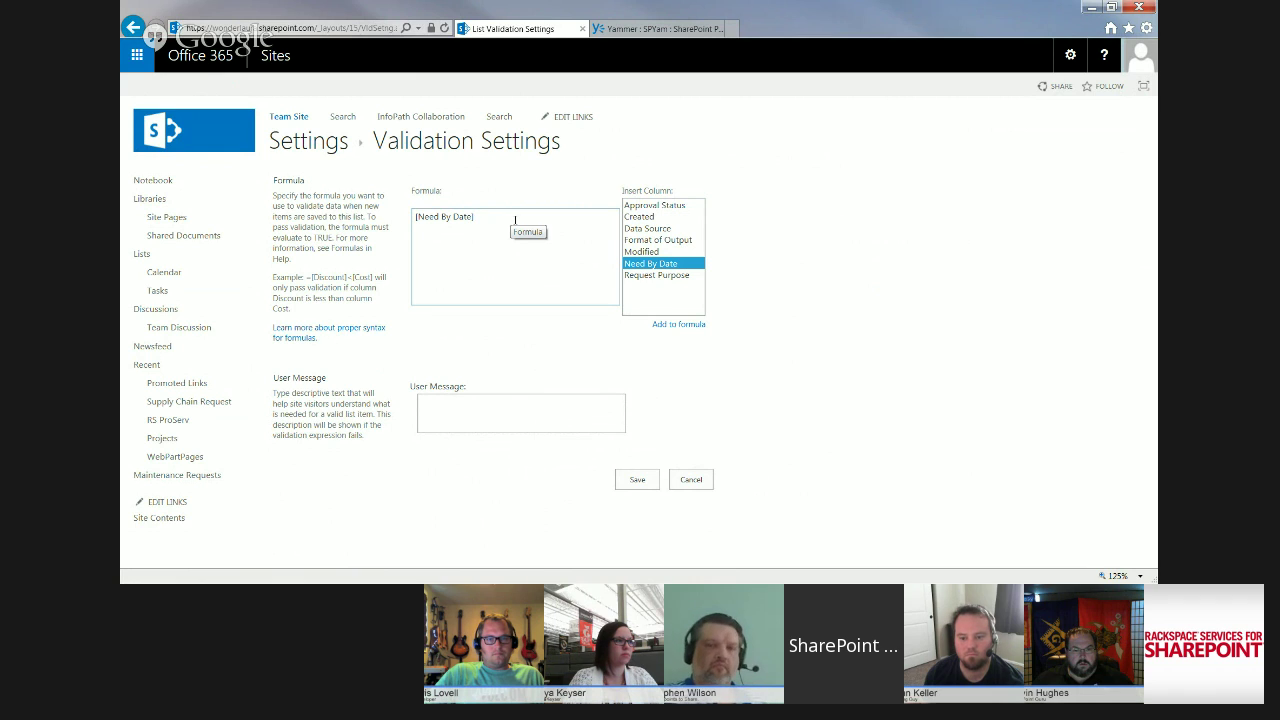
type(">")
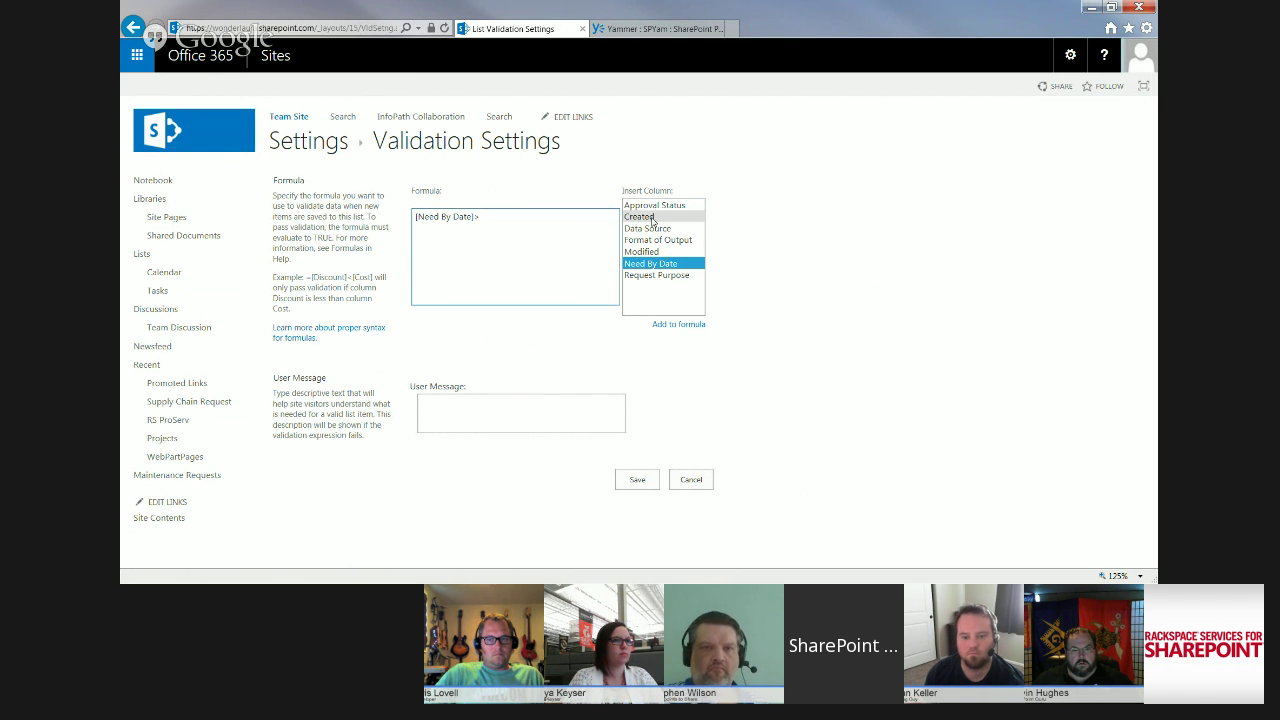
double_click(640, 216)
Set the validation user message to "Need by date should be in the future" and save the list's validation settings
left_click(525, 413)
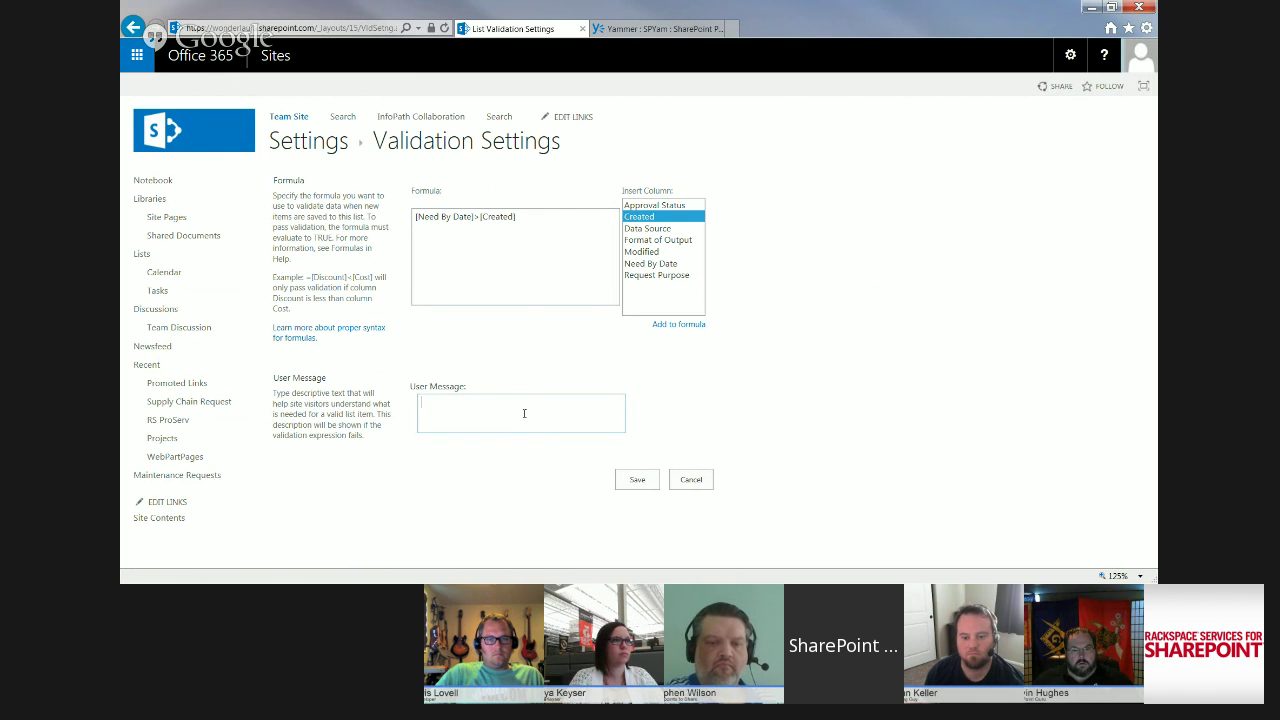
type("Need ")
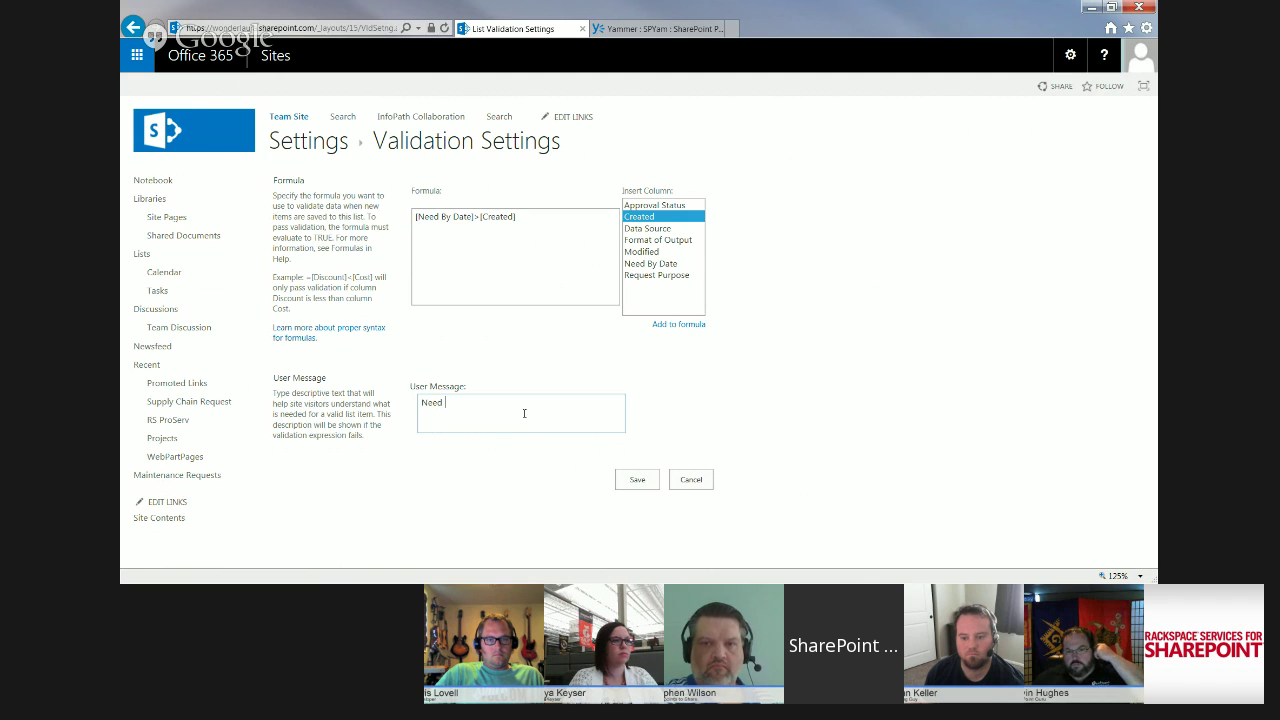
type("by ")
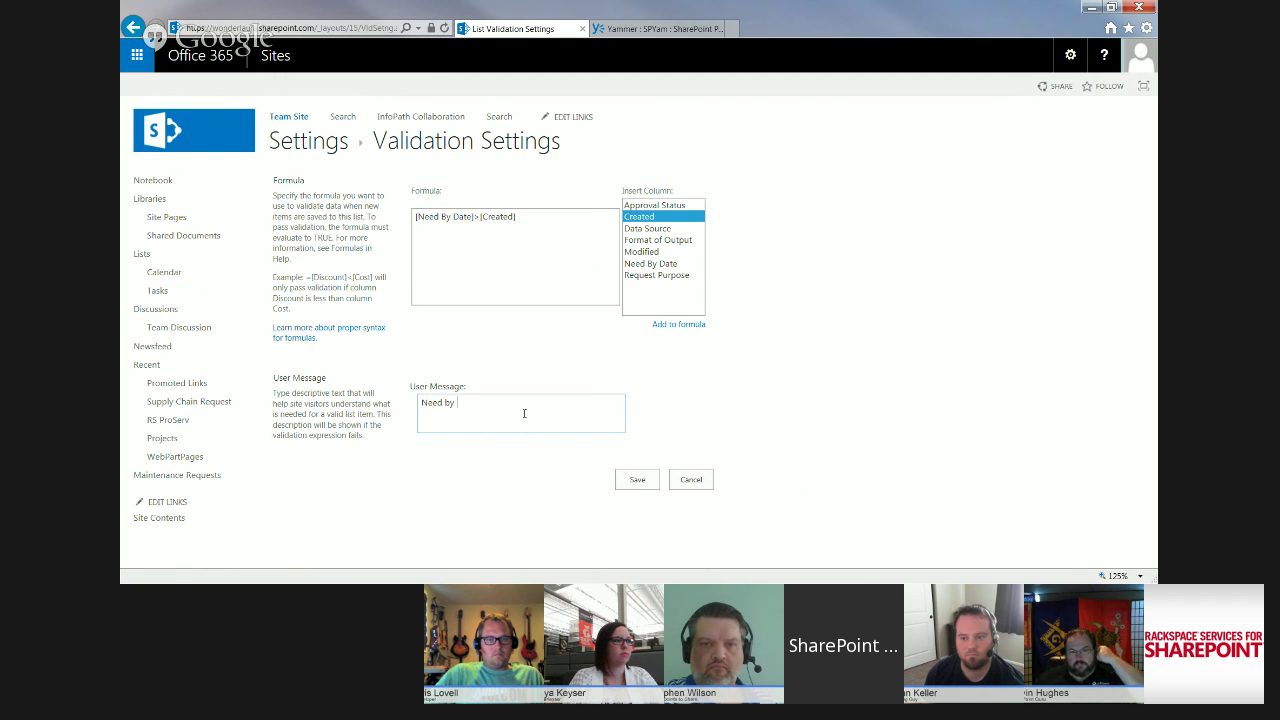
type("date should")
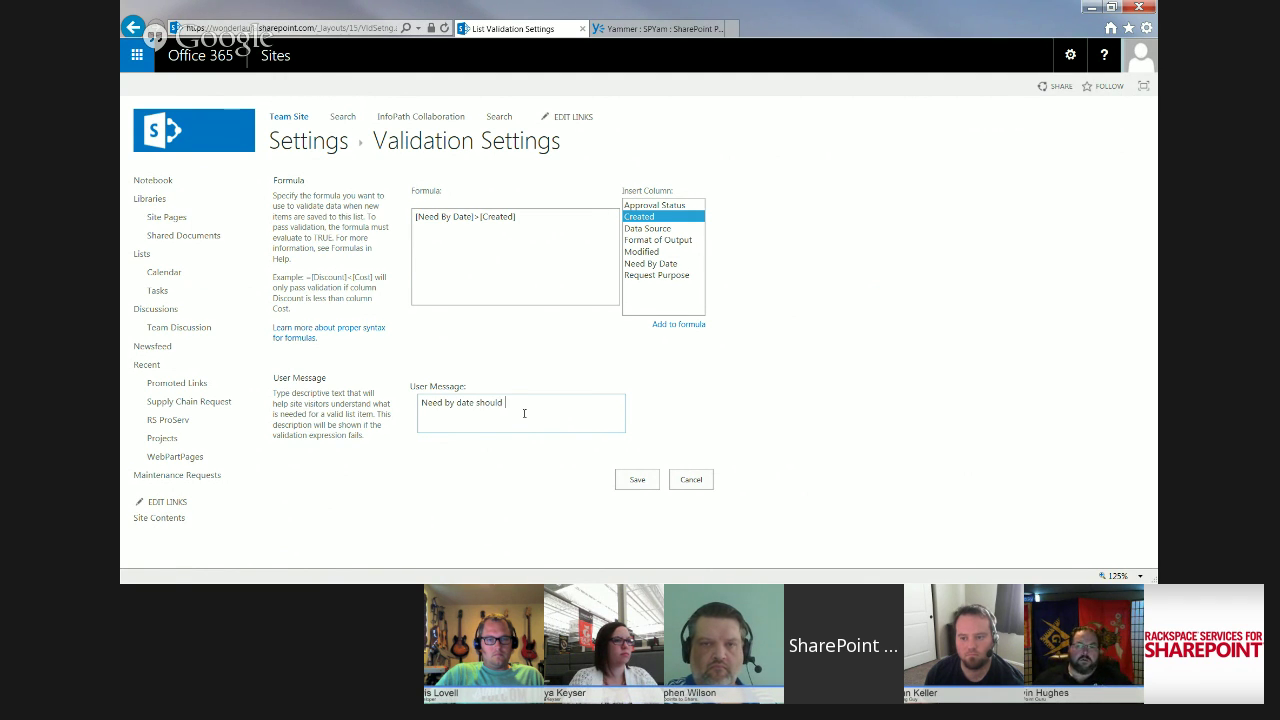
key("BackSpace")
key("BackSpace")
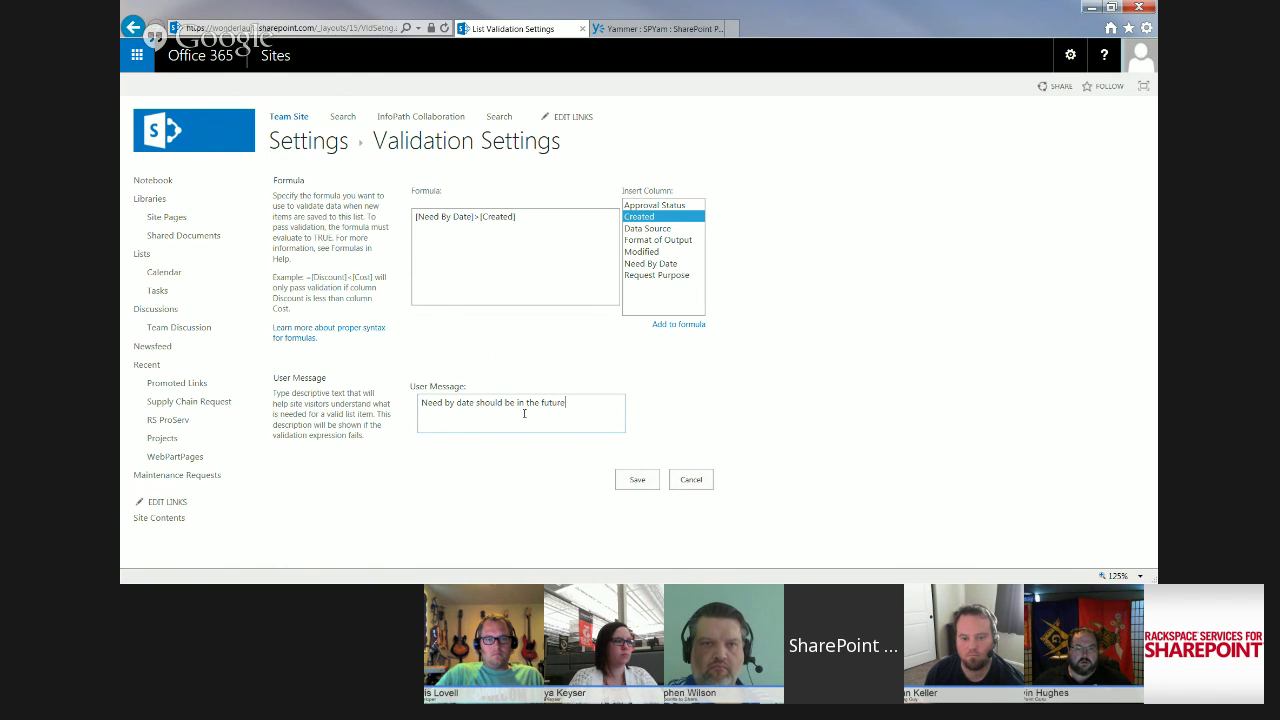
left_click(638, 481)
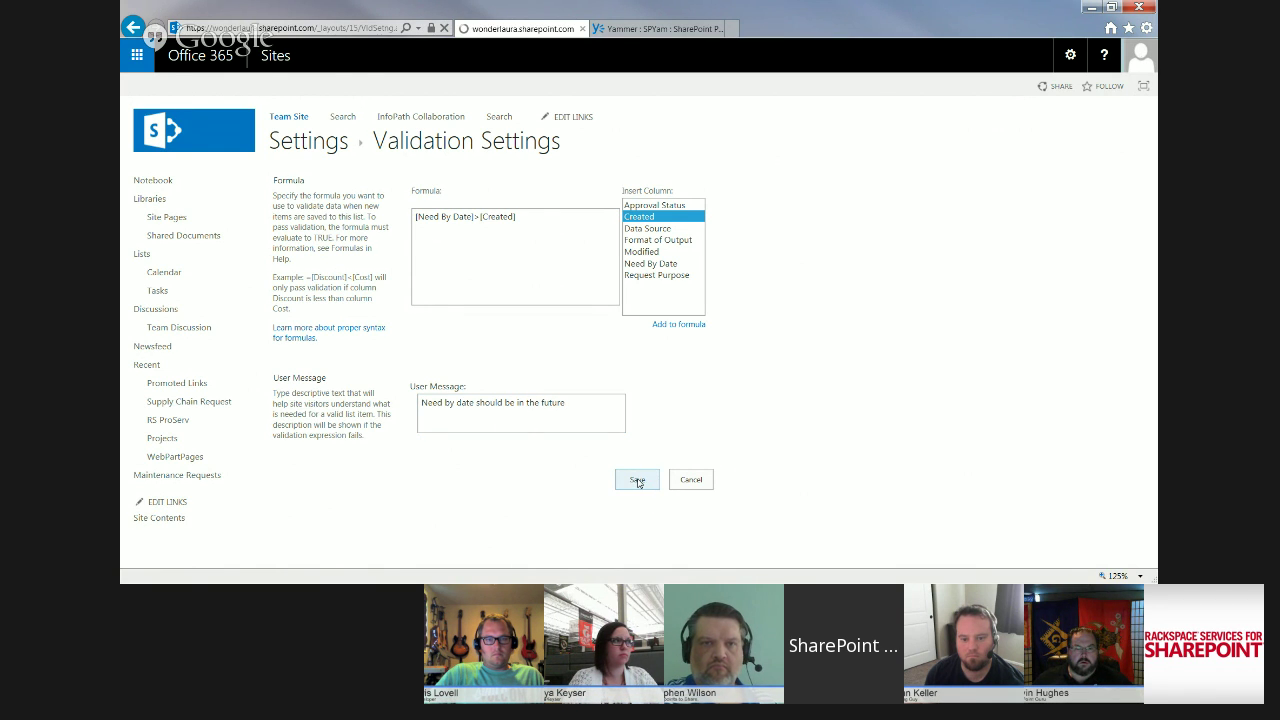
Try to save a new Supply Chain Request with purpose "test 3", desired outcome "test", Need By Date 5/26/2015 and data source Purchasing
left_click(325, 148)
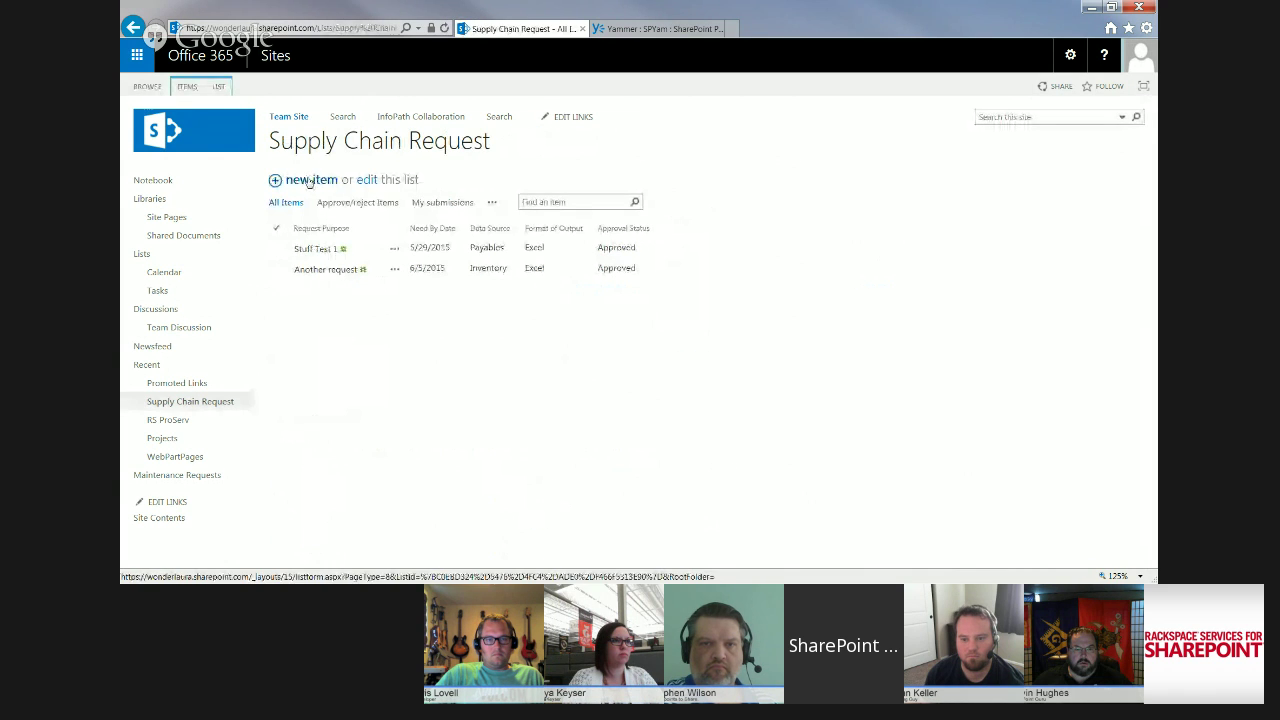
left_click(309, 183)
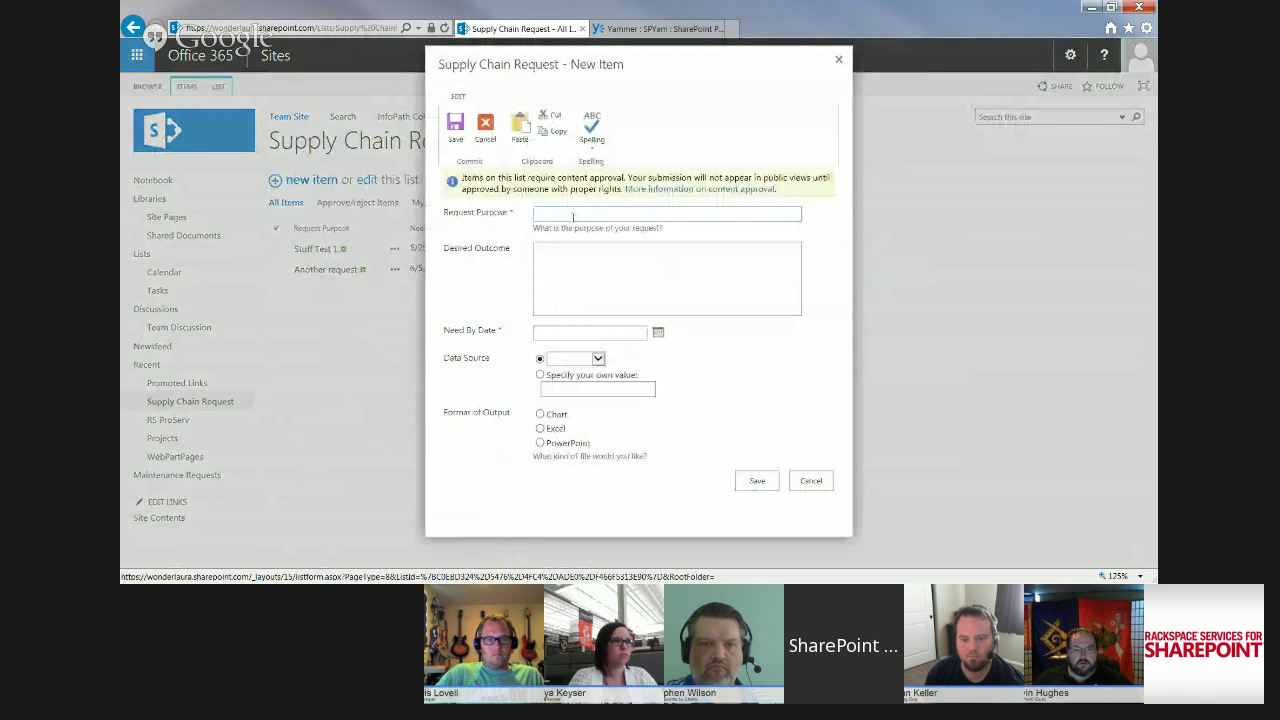
type("test 3")
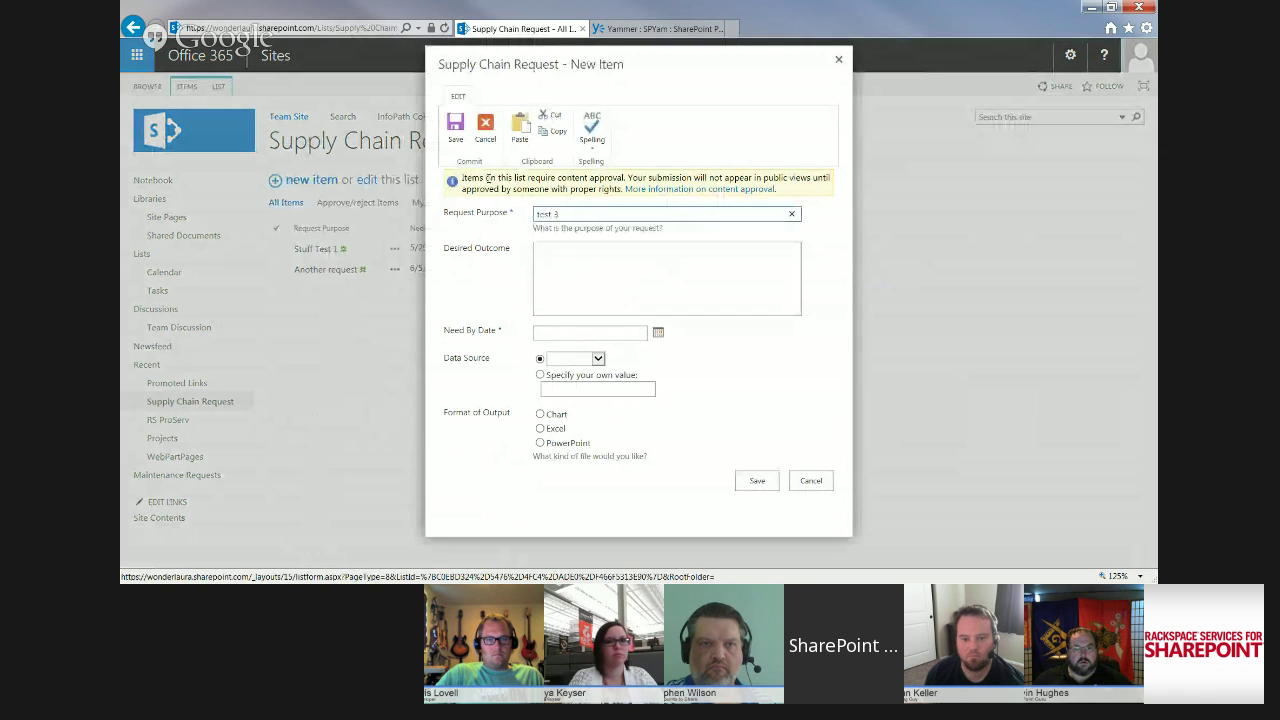
left_click(657, 275)
type("test")
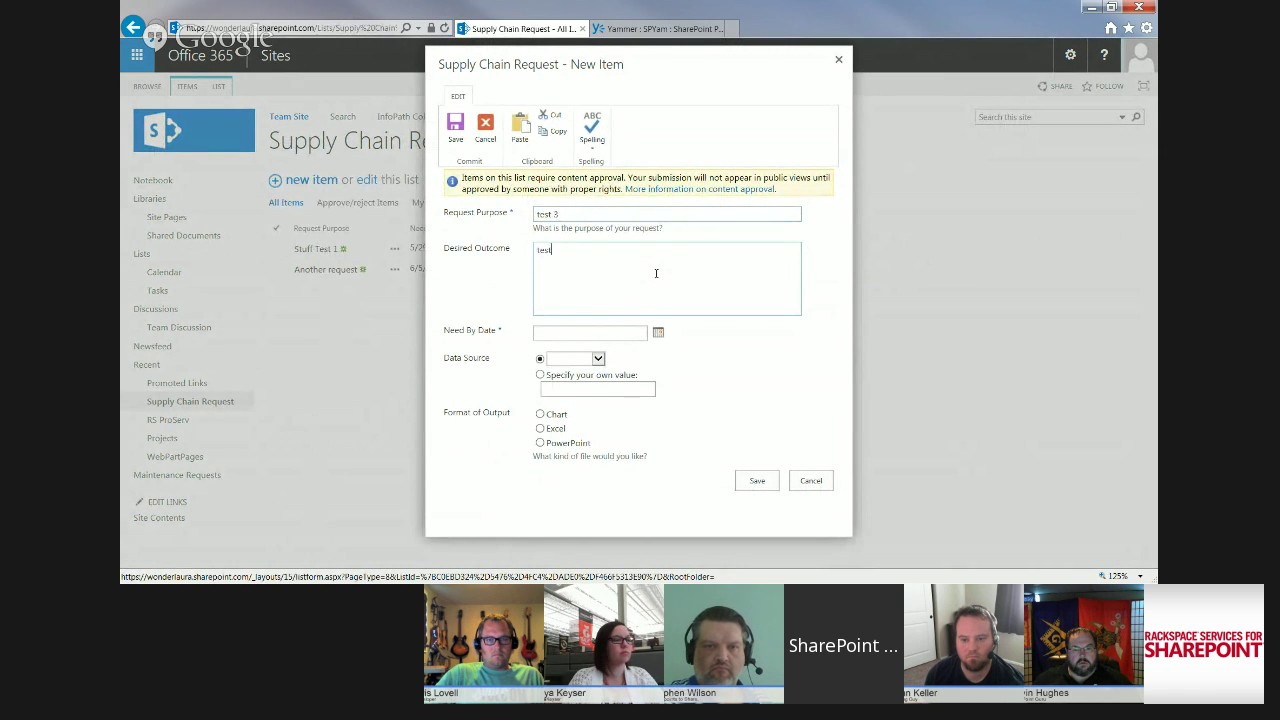
left_click(612, 331)
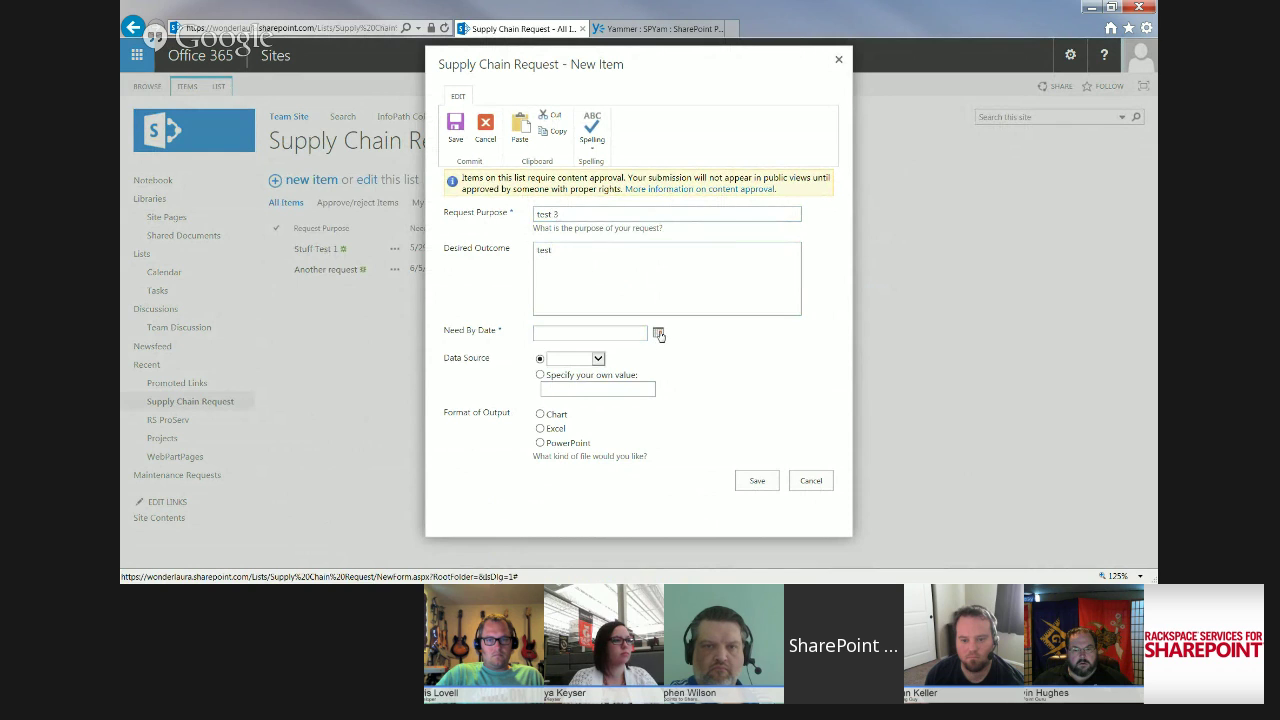
left_click(659, 334)
left_click(585, 449)
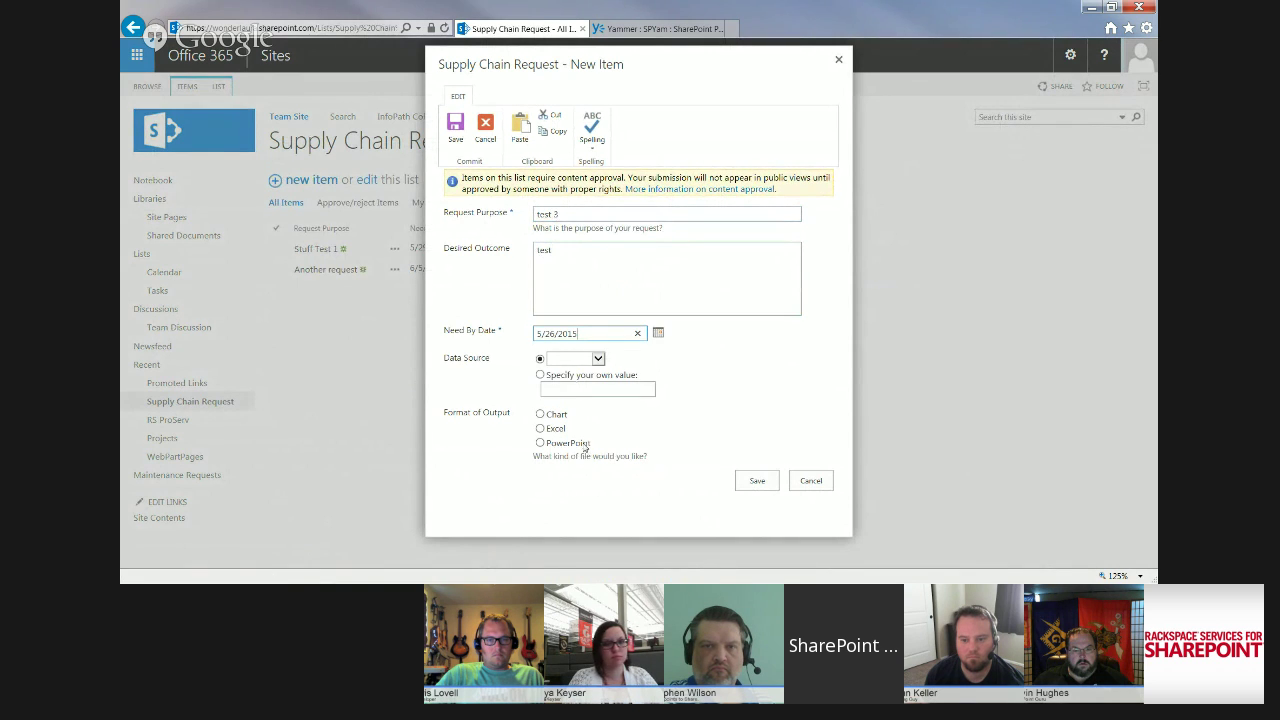
left_click(575, 359)
left_click(568, 374)
left_click(760, 481)
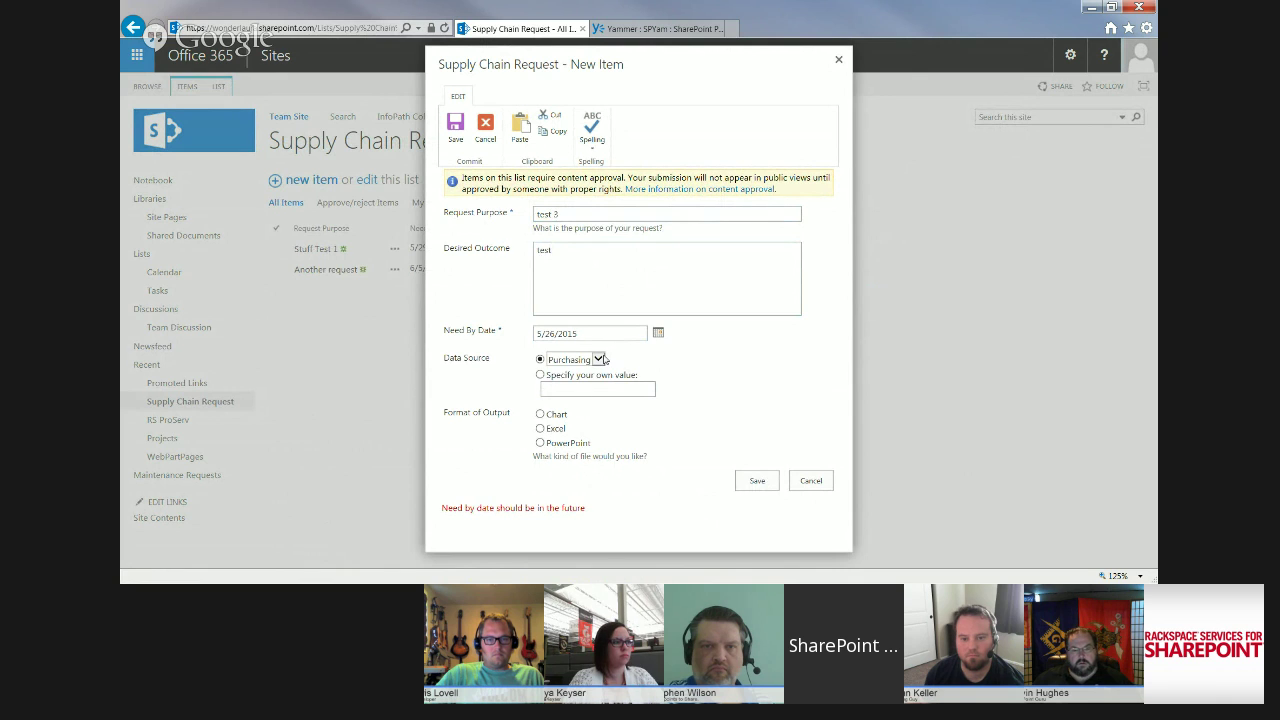
Set the new request's Need By Date to 5/29/2015 and save the item
left_click(658, 333)
left_click(639, 449)
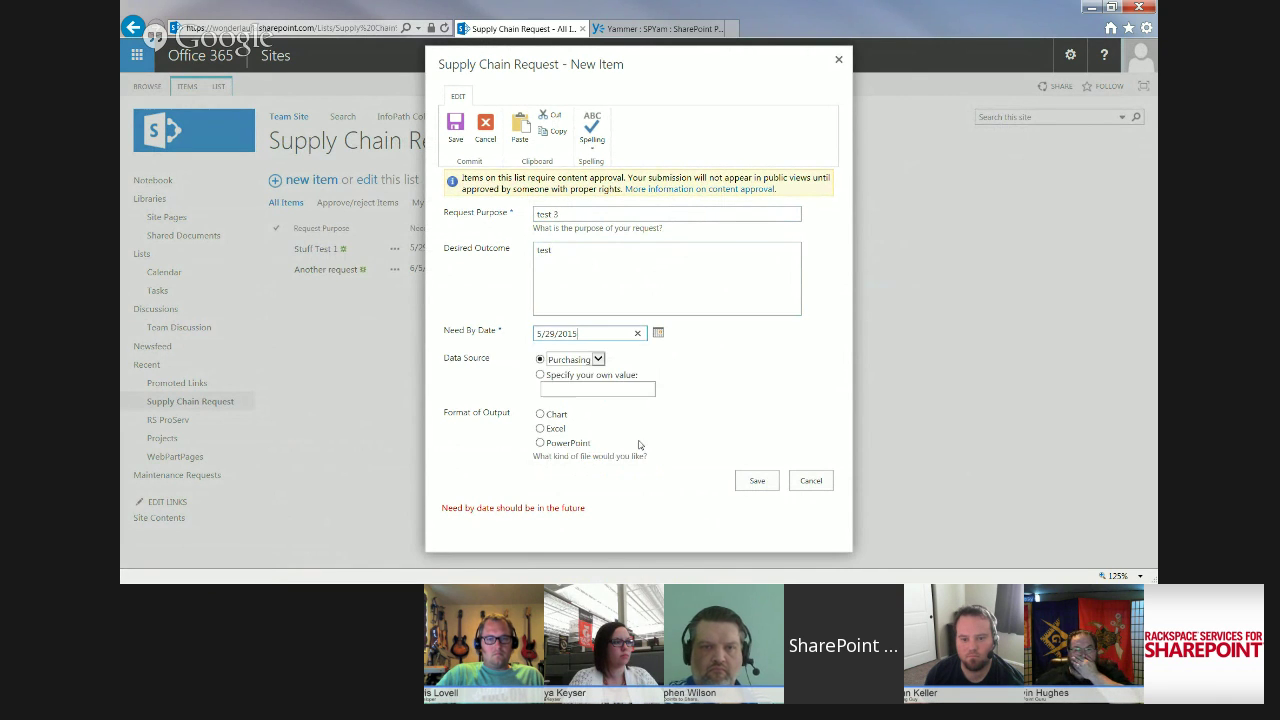
left_click(760, 481)
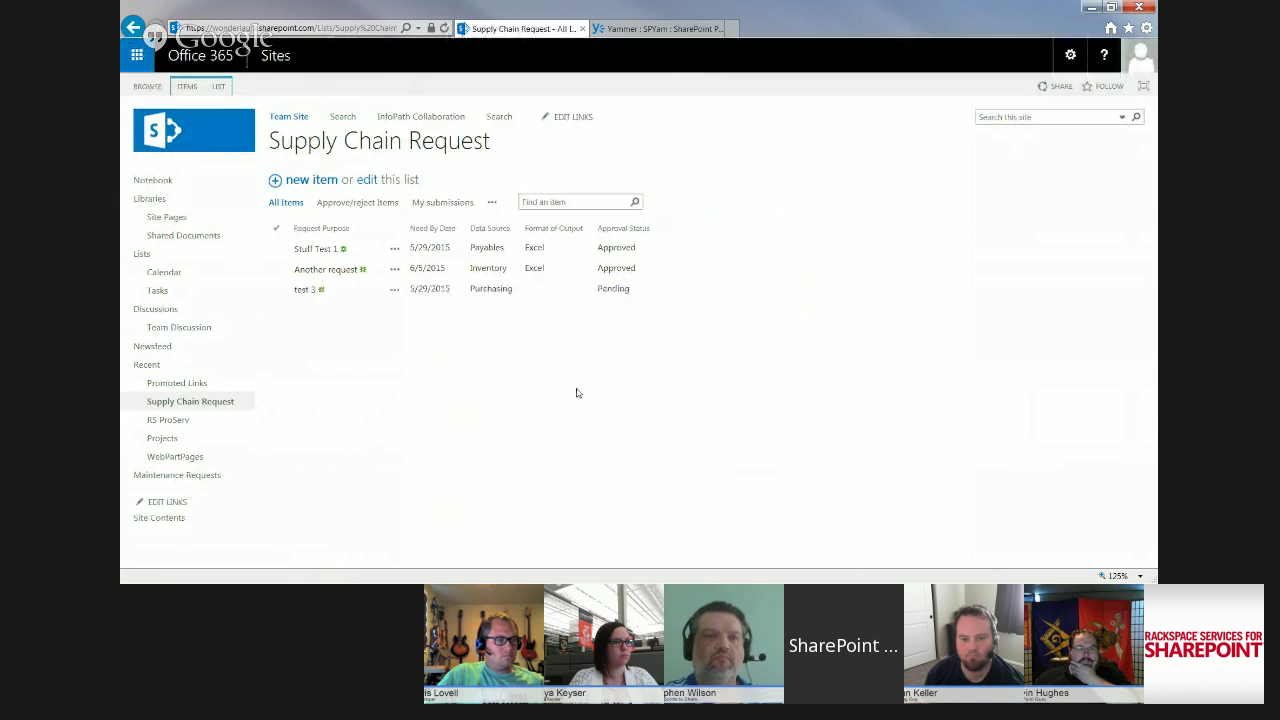
Clear the formula and user message from the Supply Chain Request list's validation settings and save
left_click(545, 289)
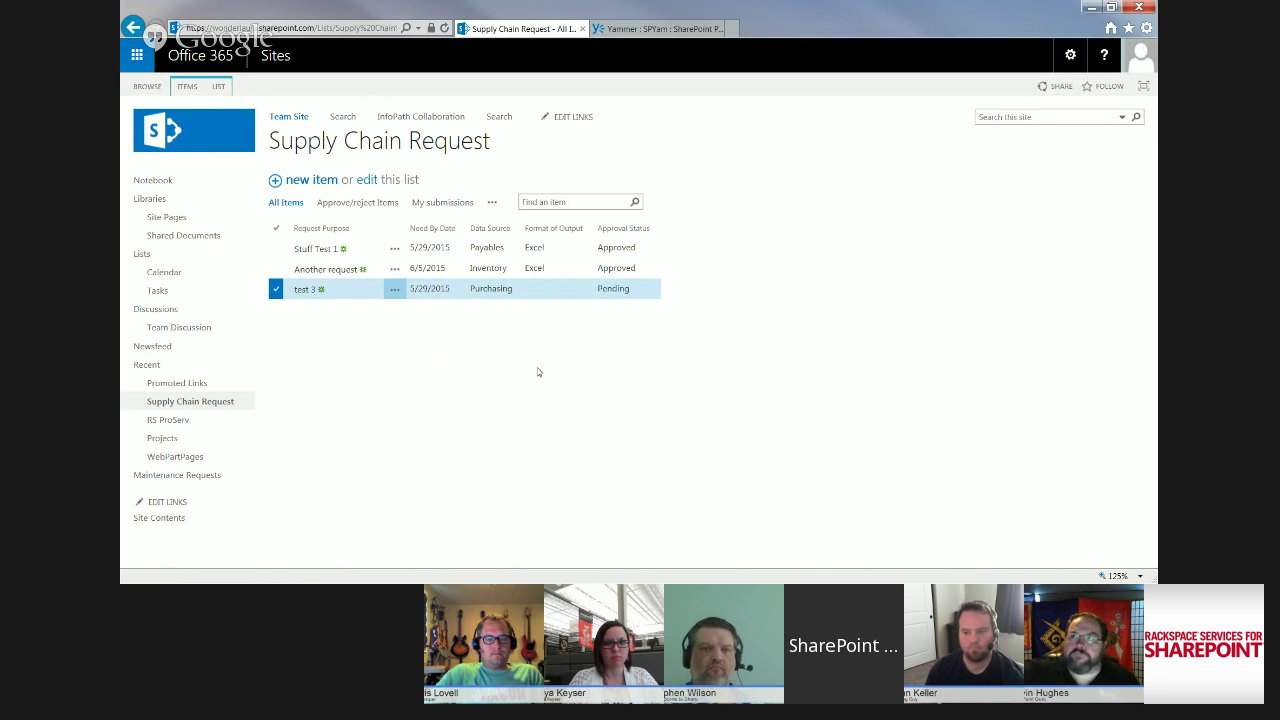
left_click(218, 86)
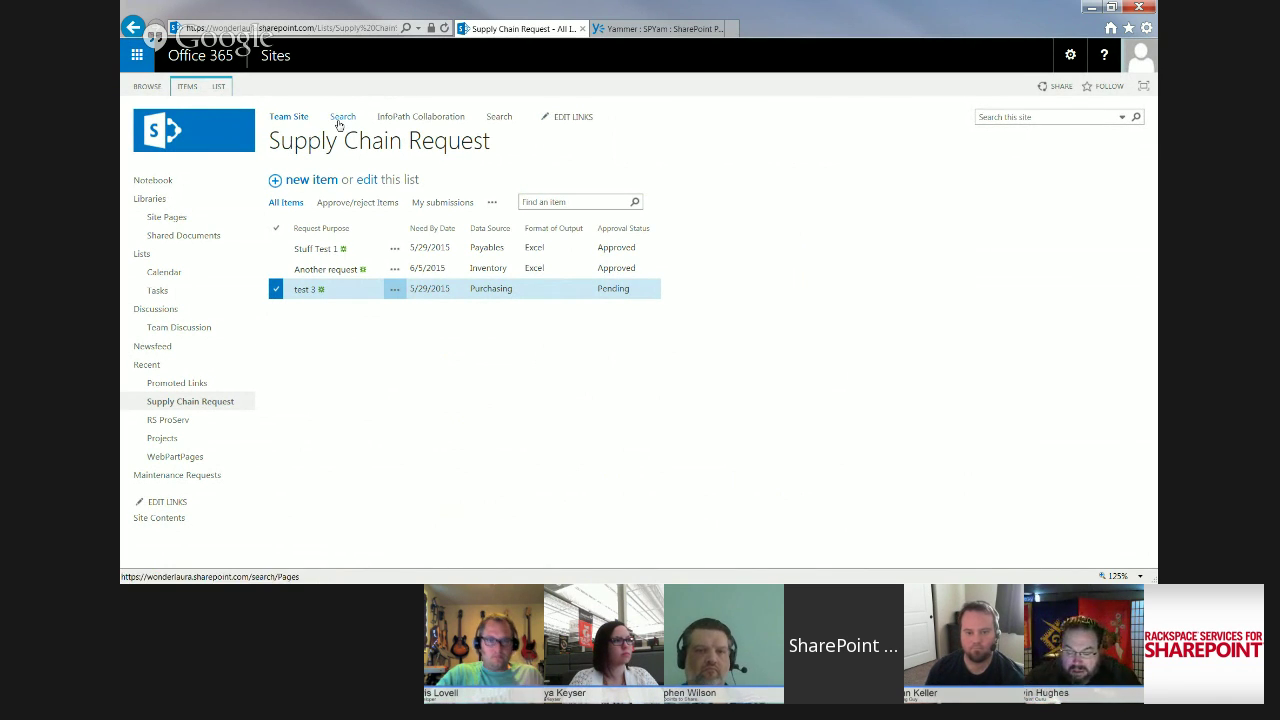
left_click(811, 136)
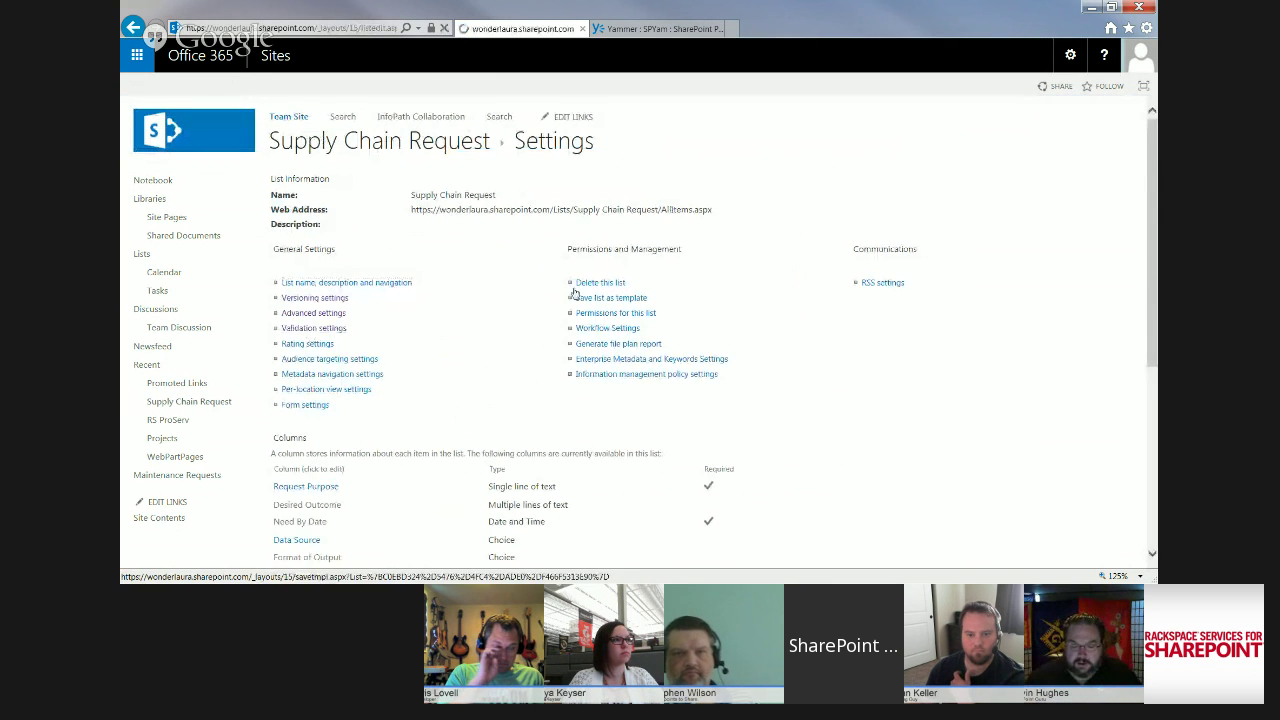
left_click_drag(529, 220, 376, 206)
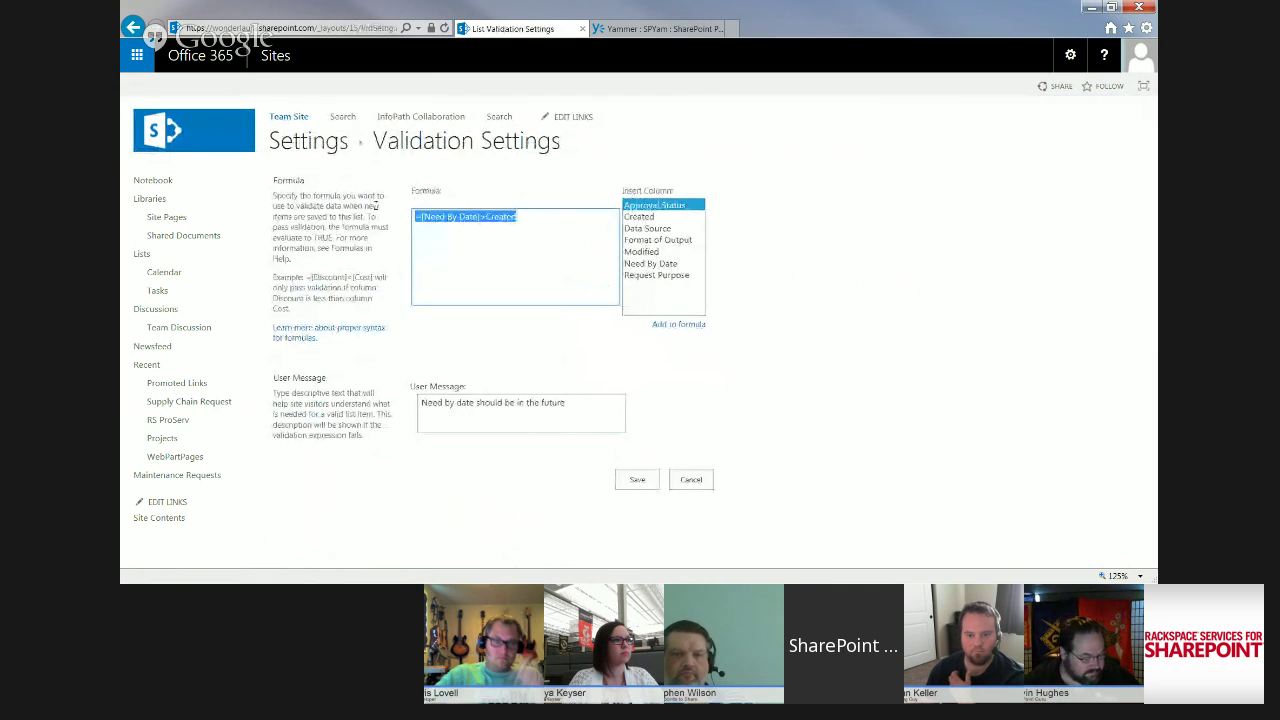
key("Delete")
left_click_drag(576, 403, 392, 398)
key("Delete")
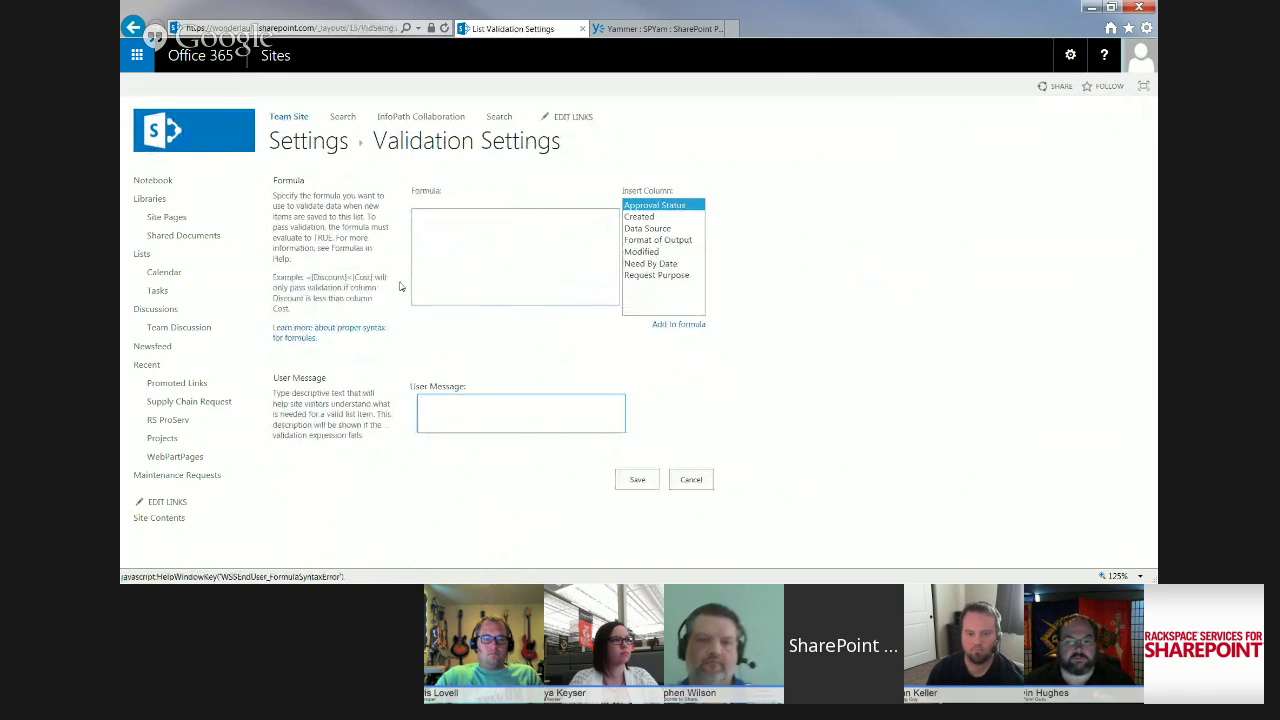
left_click(636, 480)
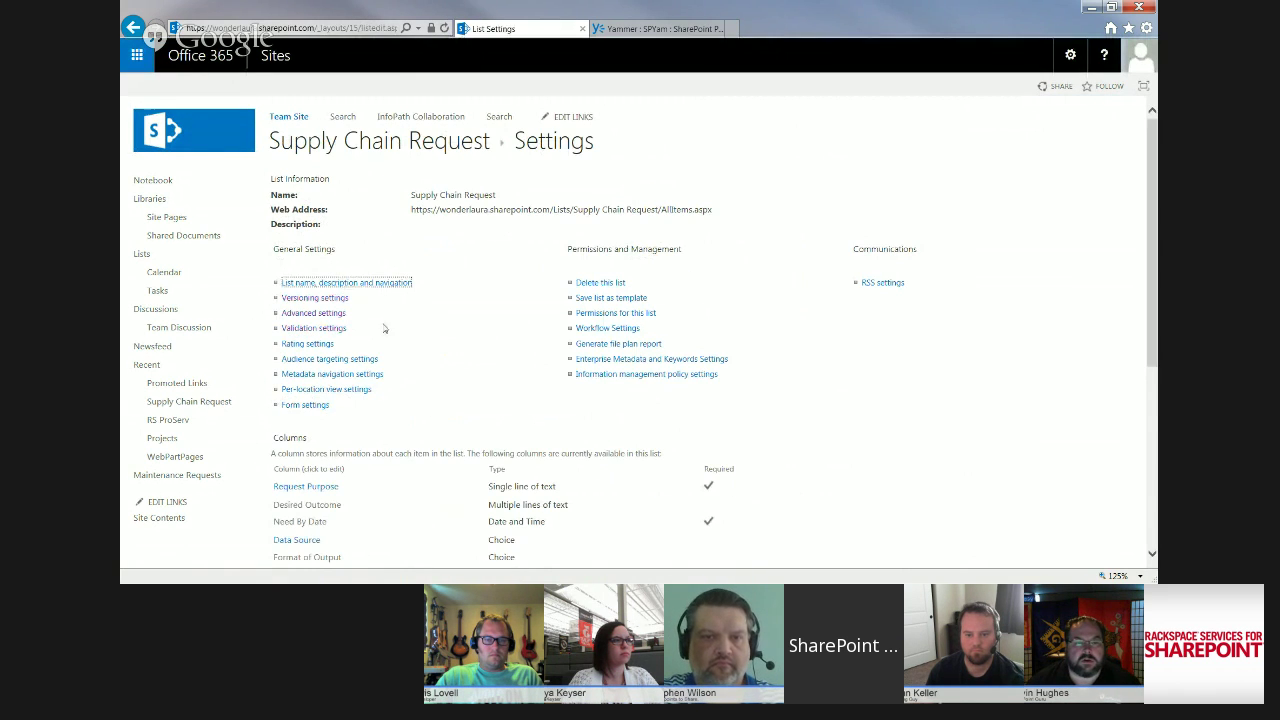
Examine the column validation options of the Need By Date column, closing its settings without saving
scroll(450, 393, "down", 3)
left_click(312, 309)
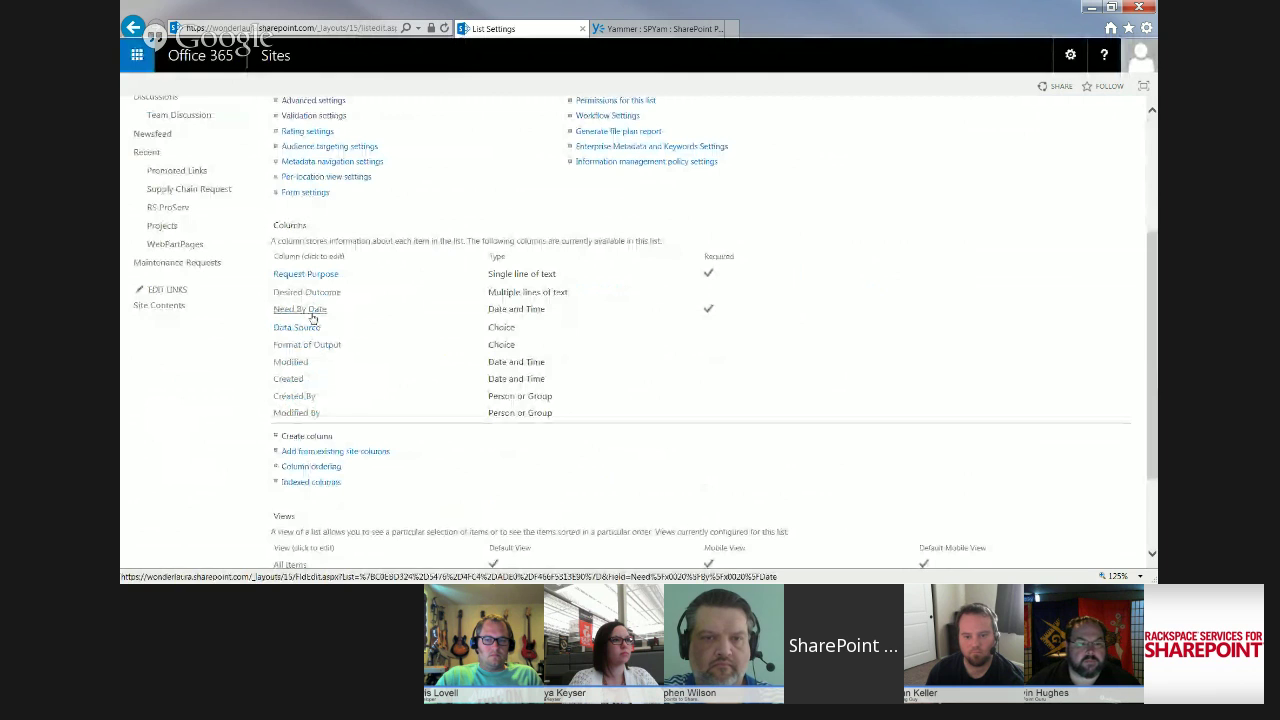
scroll(543, 365, "down", 3)
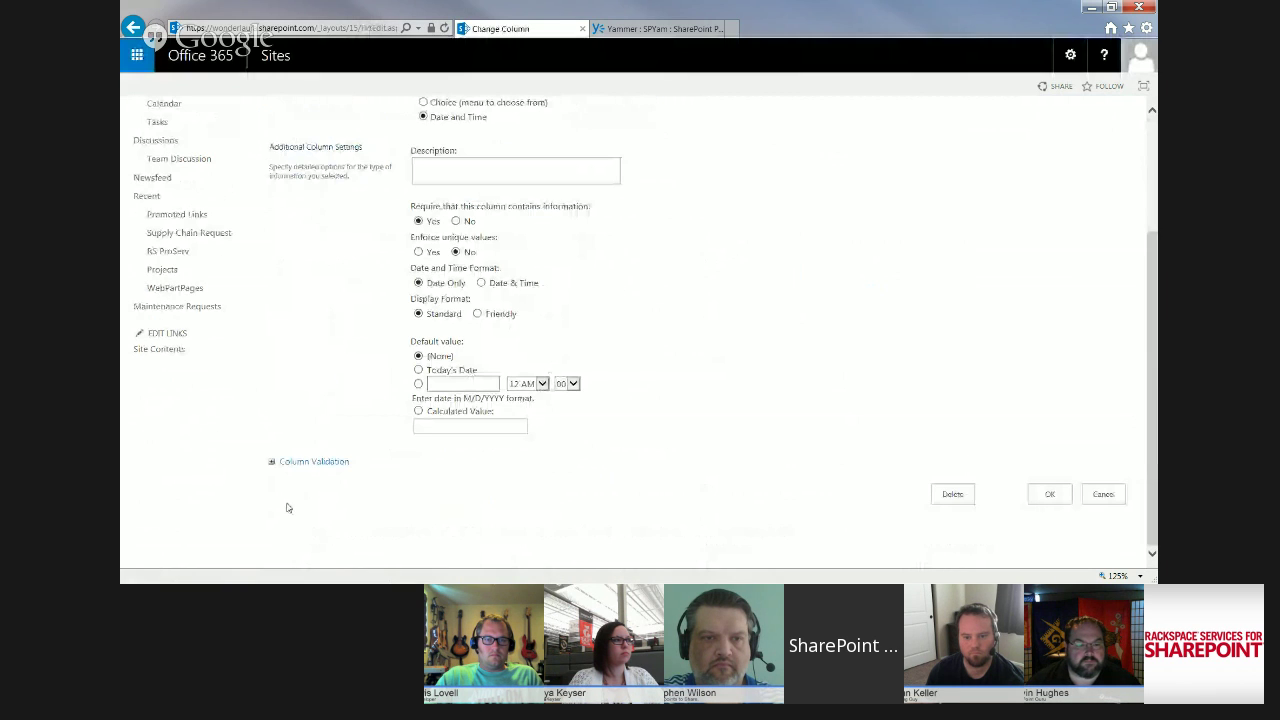
left_click(277, 461)
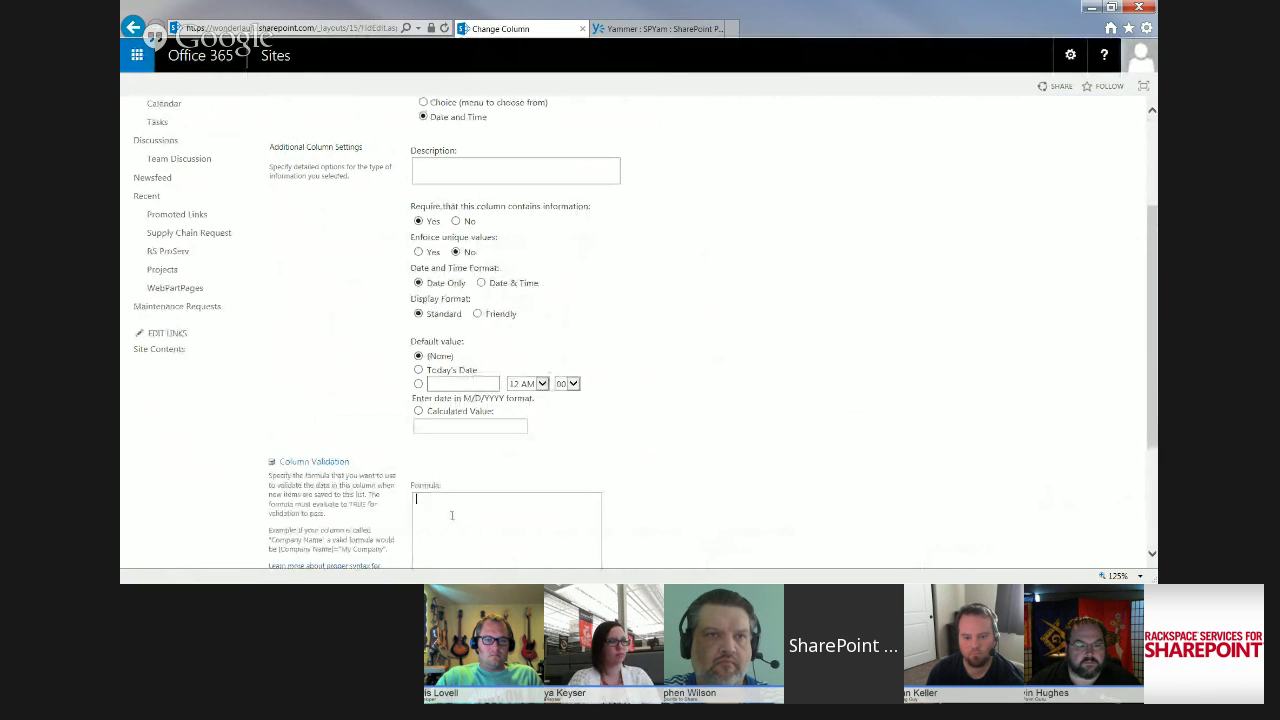
scroll(900, 450, "down", 3)
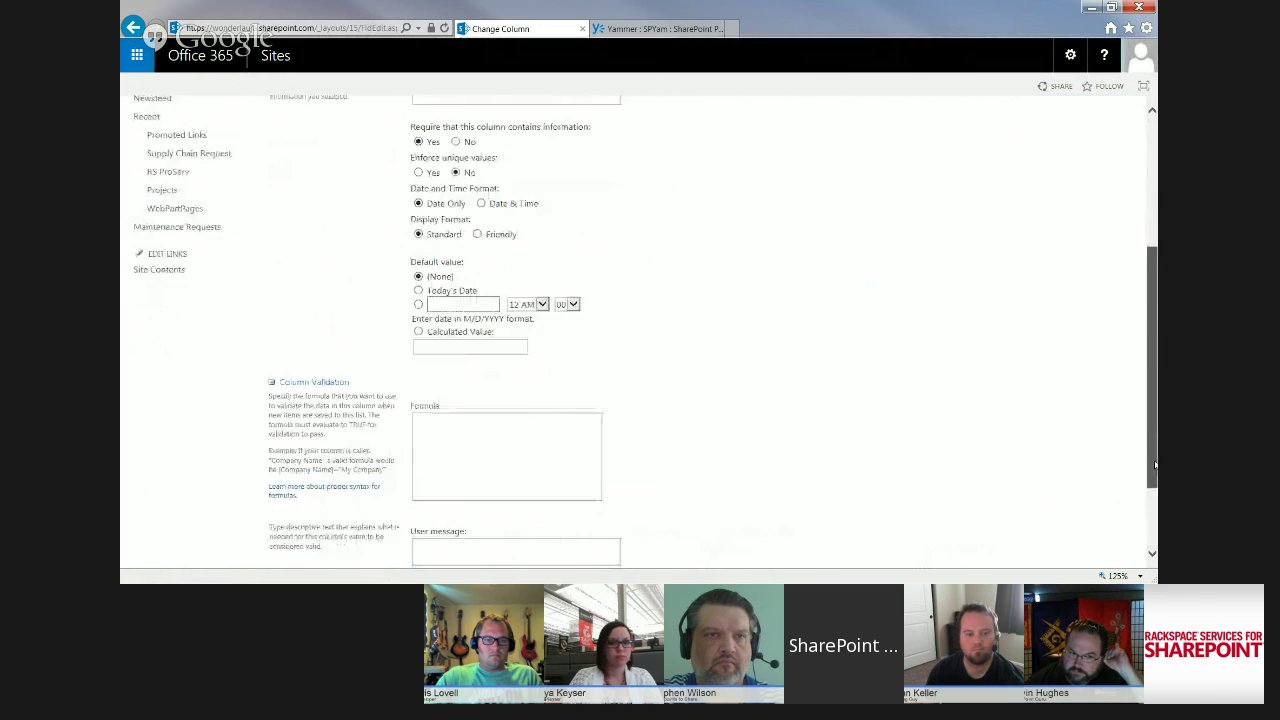
left_click(440, 331)
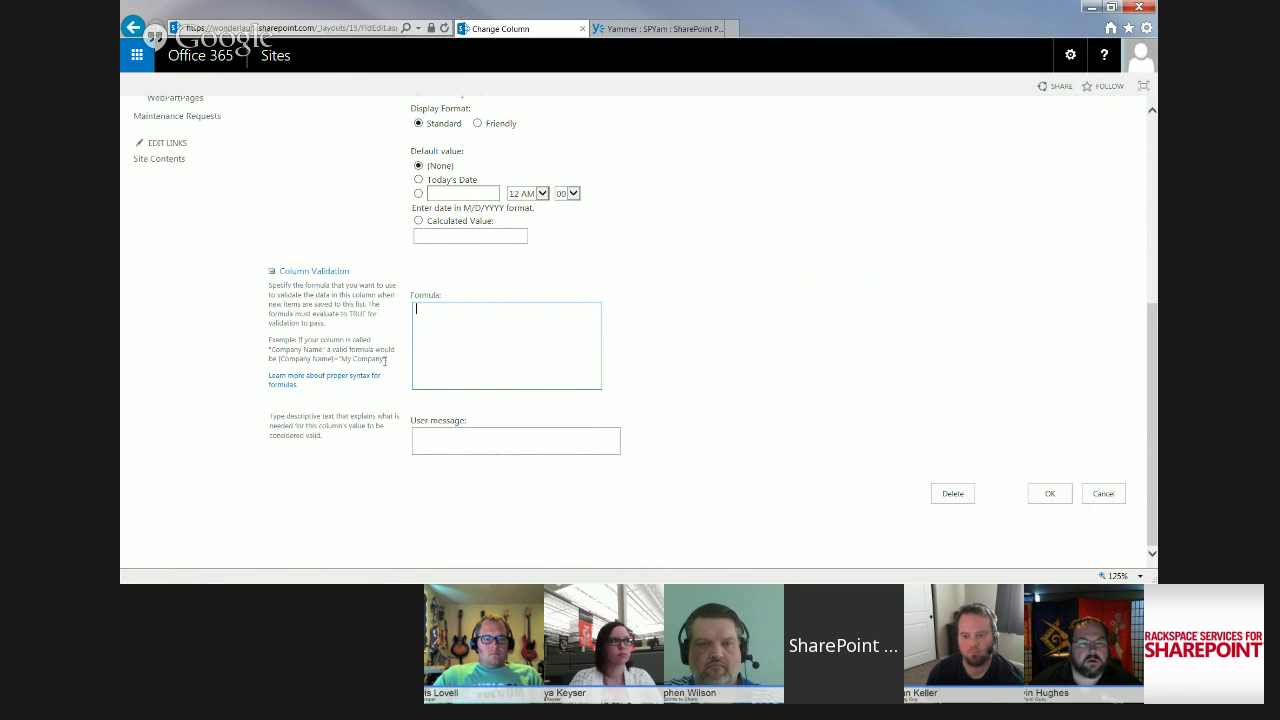
left_click(1102, 493)
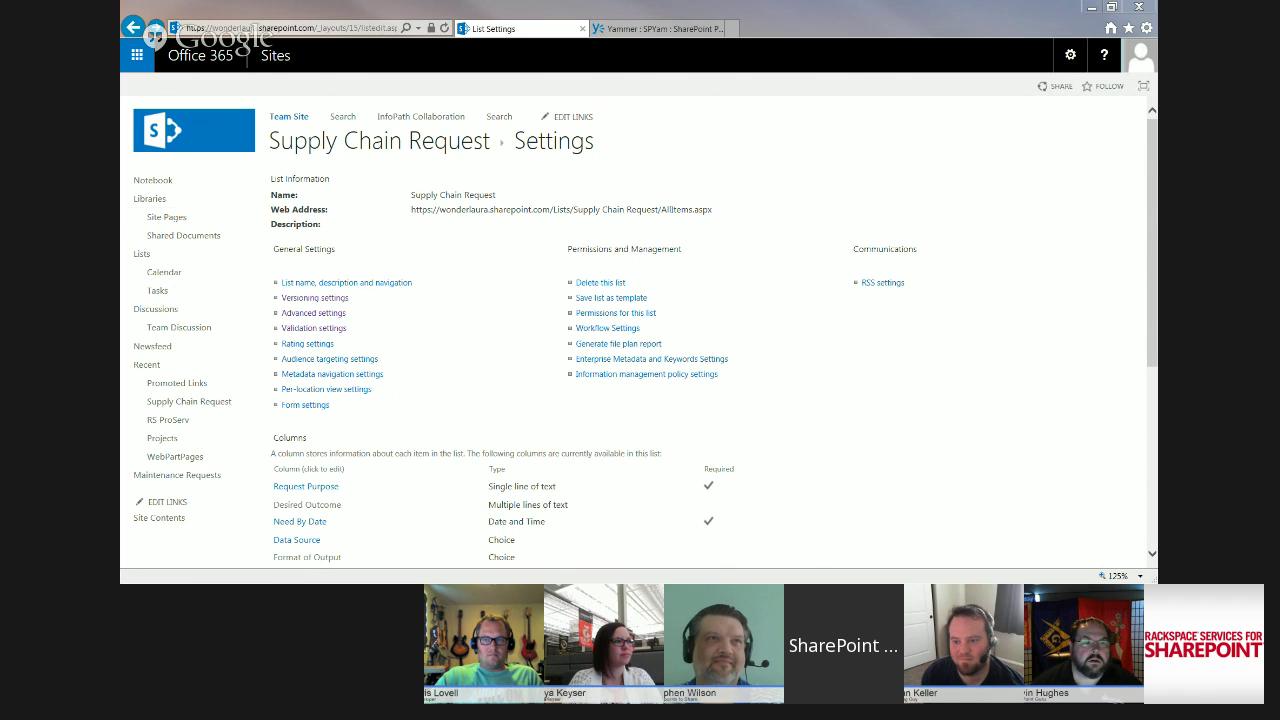
Return to the Supply Chain Request list and open its form for customization in InfoPath
left_click(390, 145)
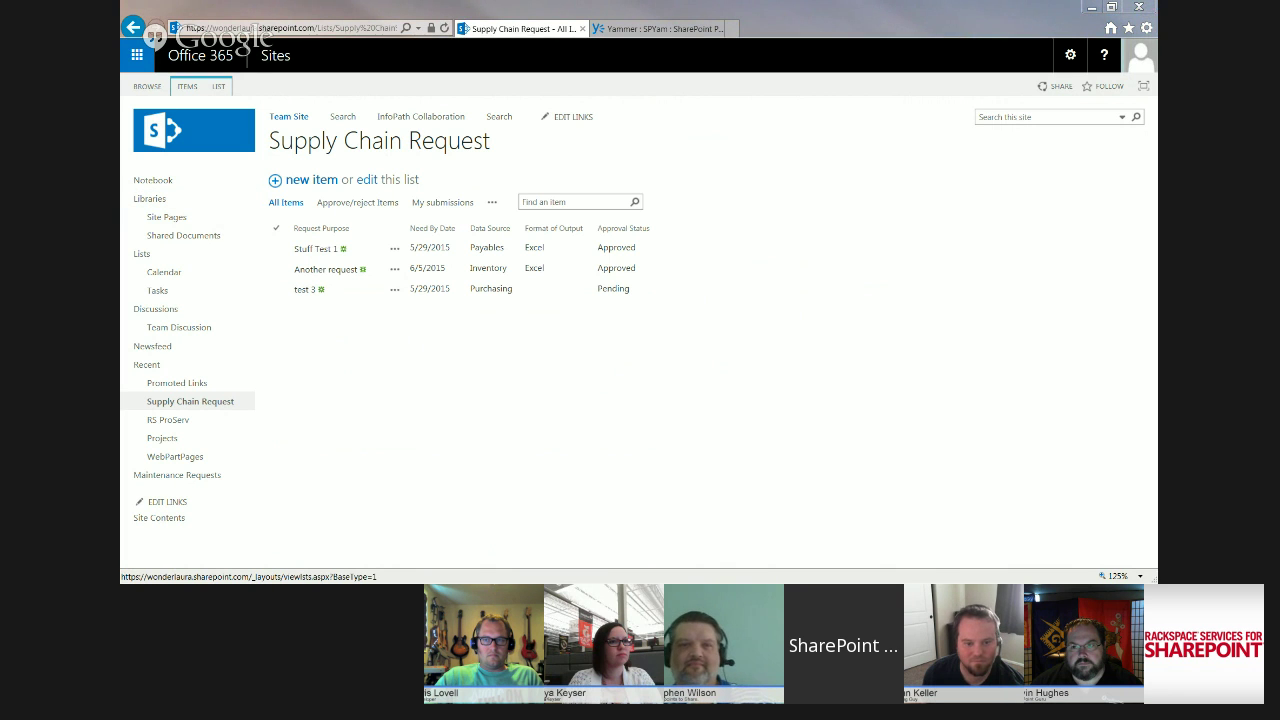
mouse_move(121, 74)
left_mouse_down()
mouse_move(588, 54)
mouse_move(664, 35)
mouse_move(121, 50)
left_mouse_up()
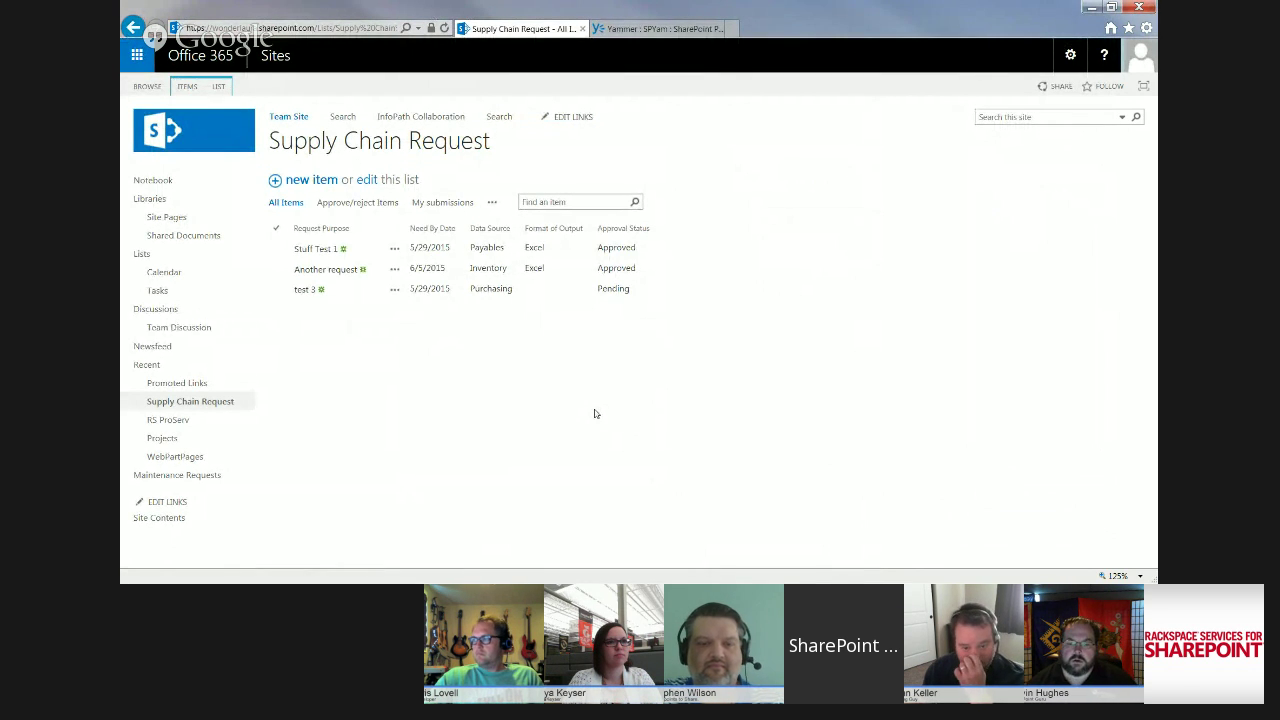
left_click(218, 86)
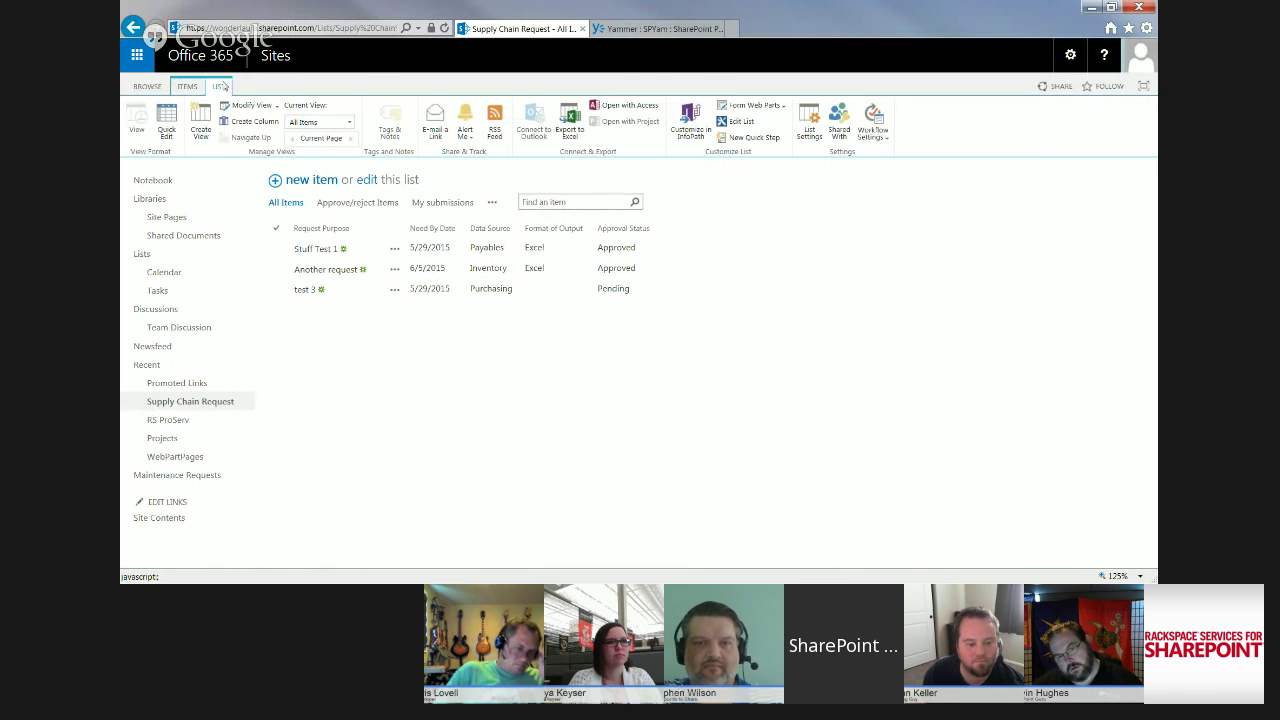
left_click(692, 131)
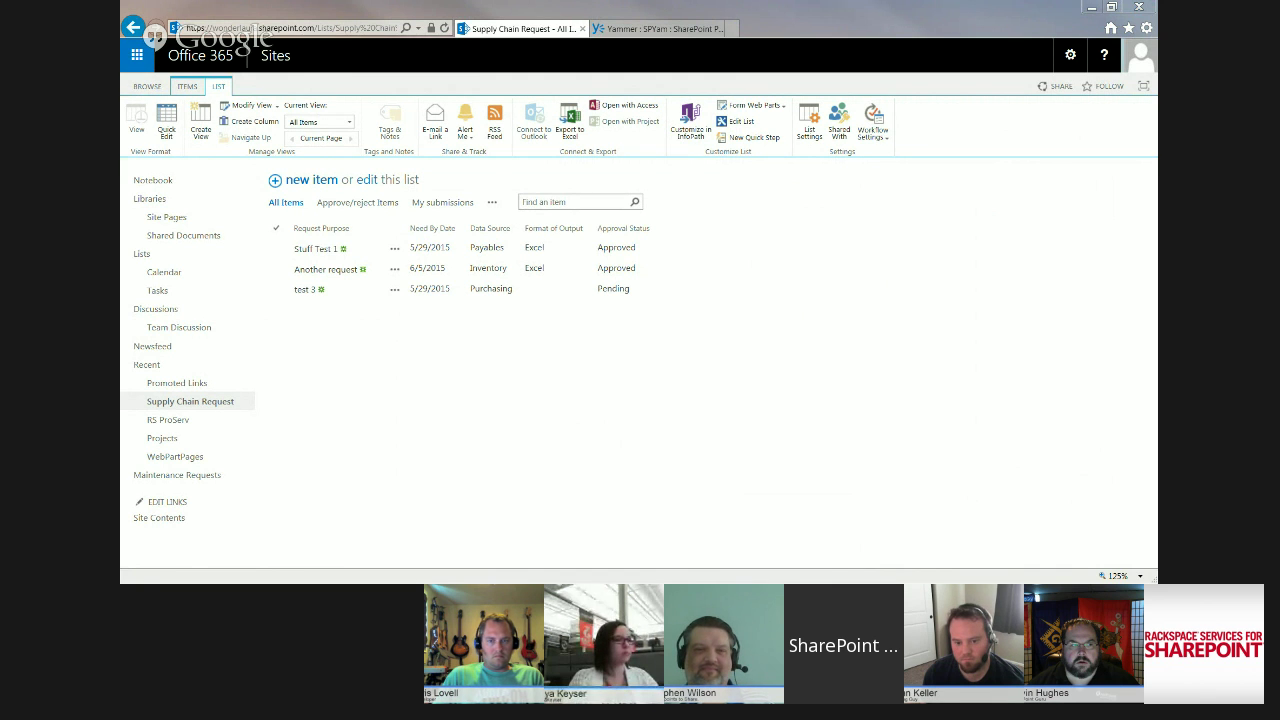
left_click_drag(122, 20, 633, 30)
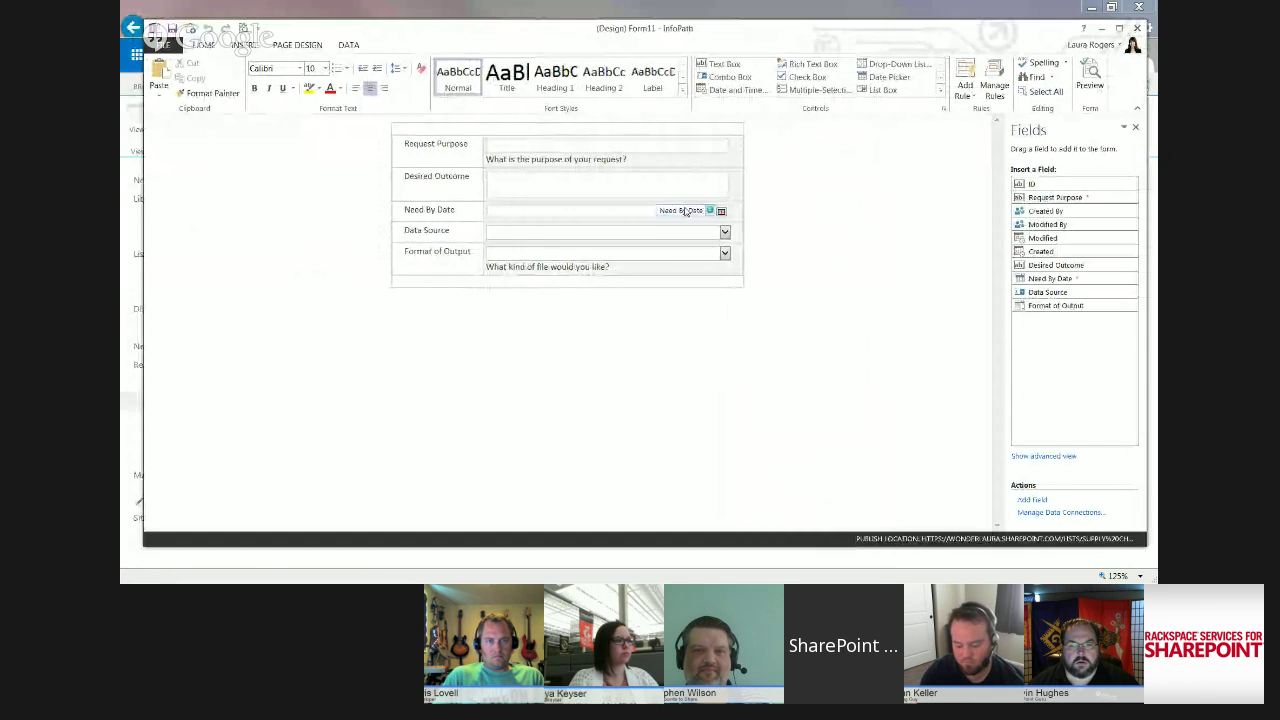
Add the heading "Supply Chain Request" above the form fields, apply the Title style and center it
left_click(573, 128)
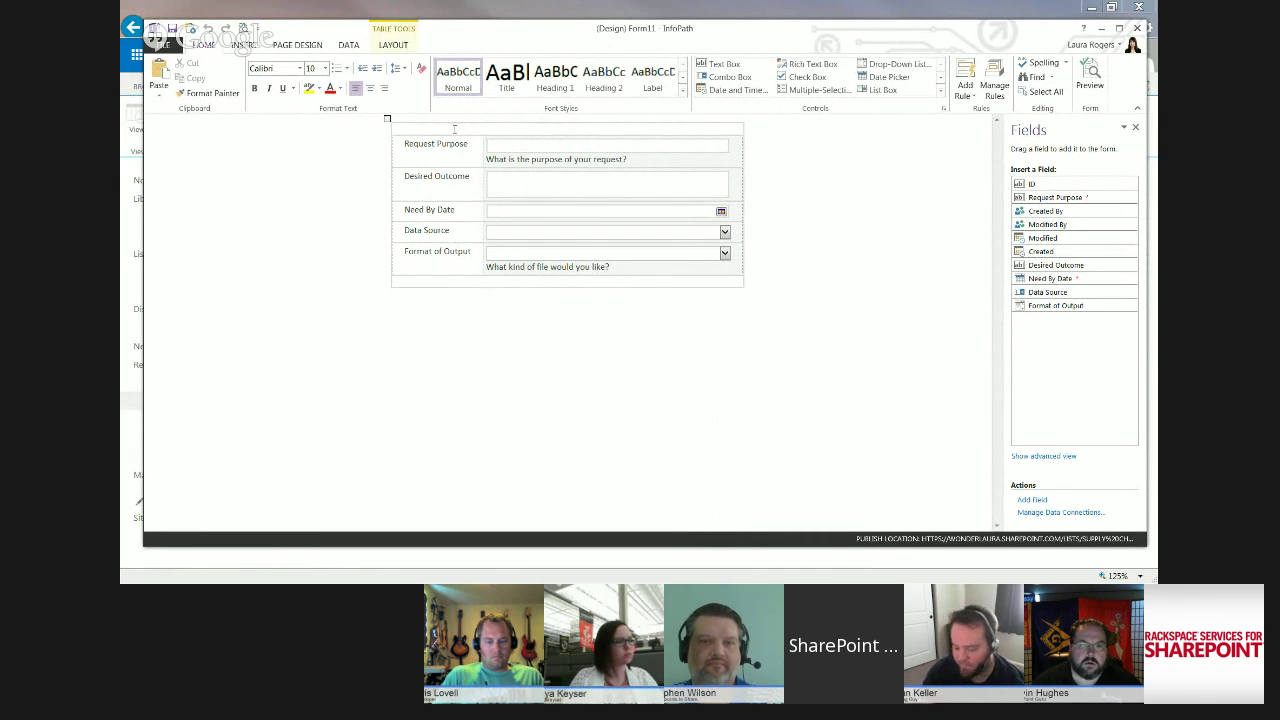
type("Supply Chain Request")
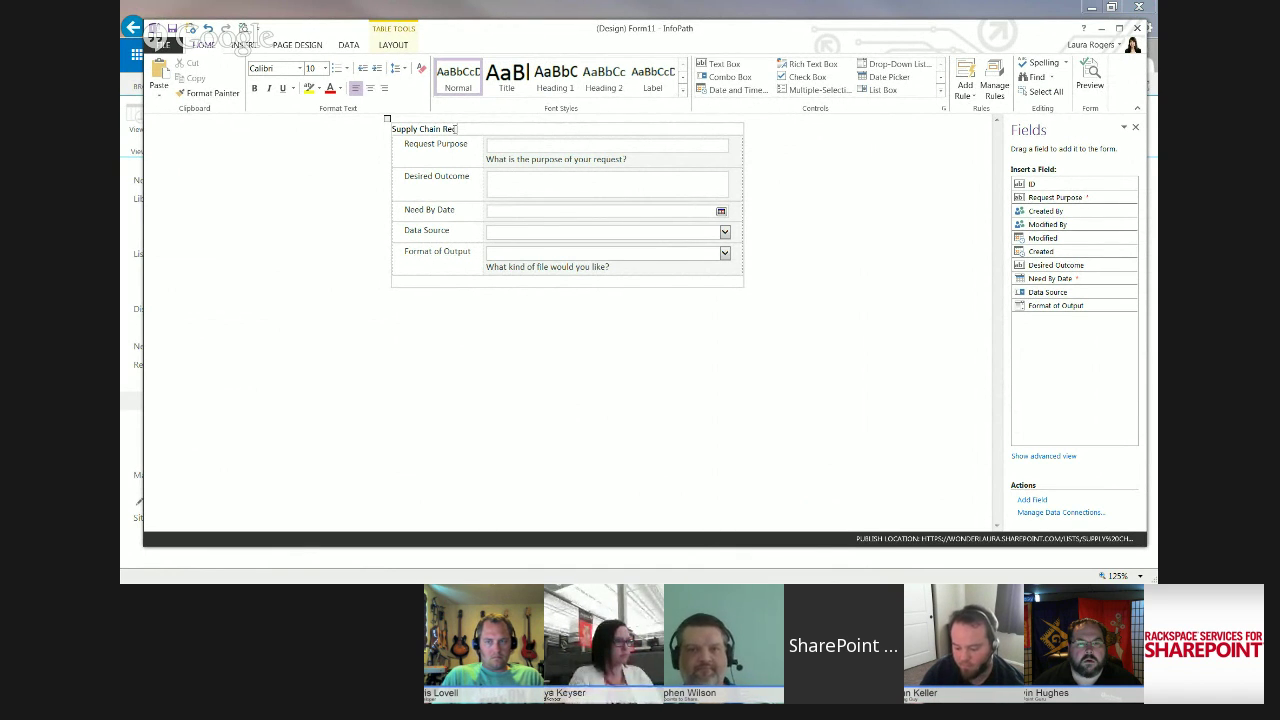
left_click(498, 95)
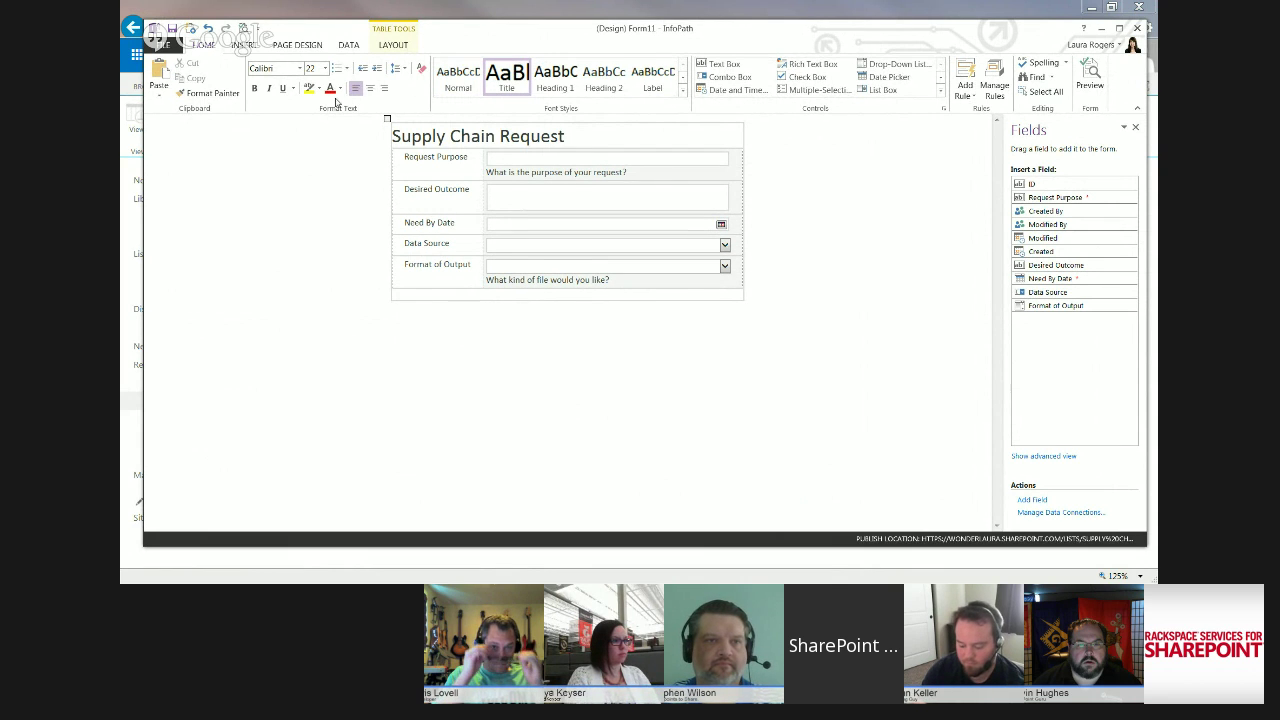
left_click(368, 91)
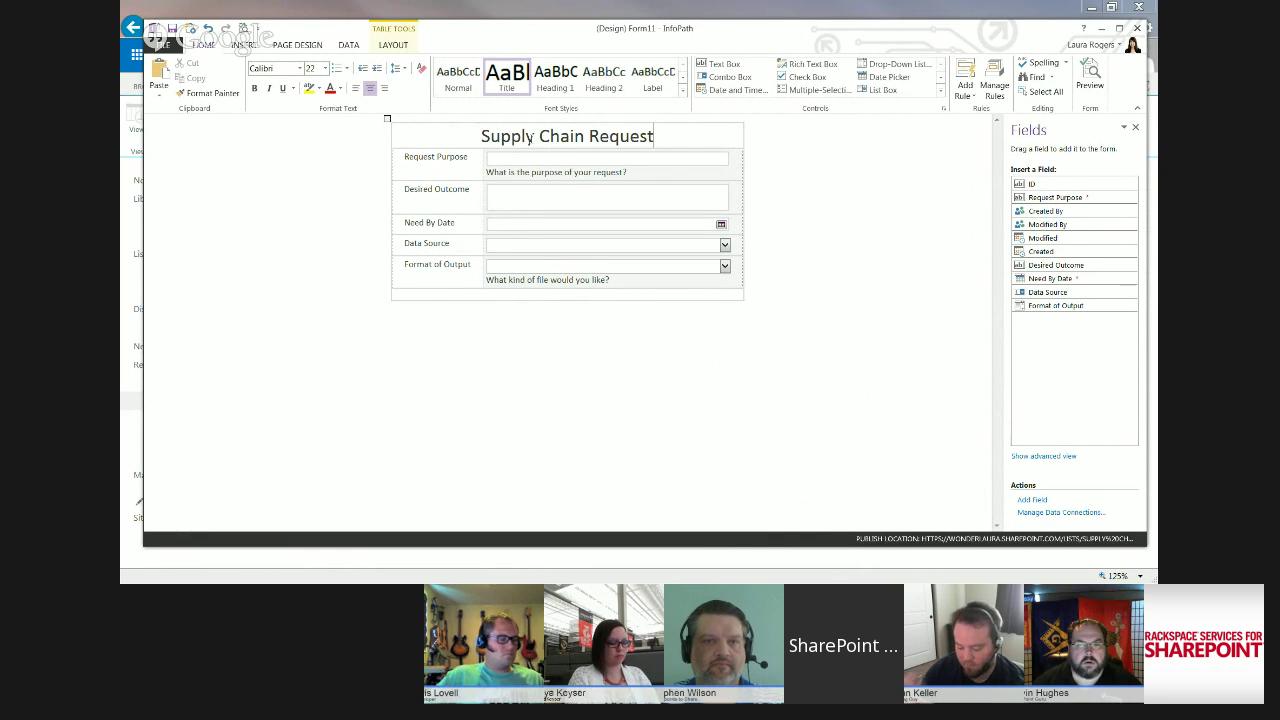
Apply the purple theme from the Professional group to the form
left_click(298, 45)
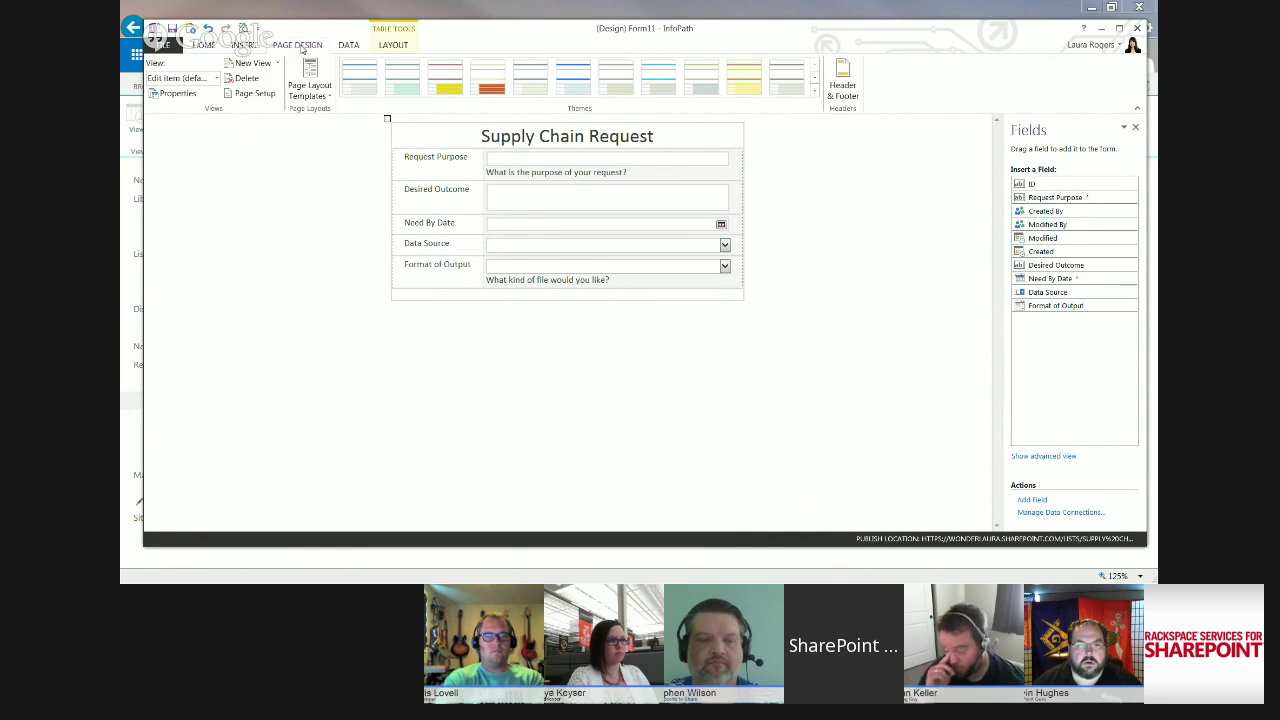
left_click(815, 91)
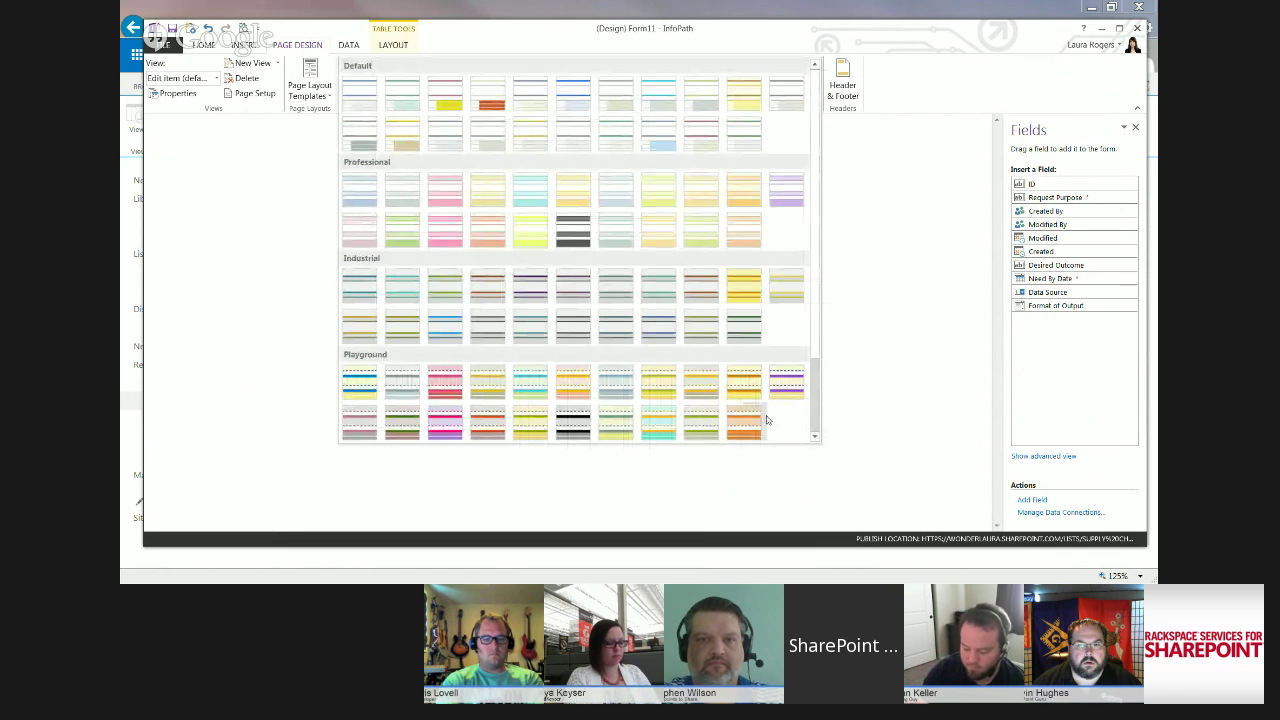
left_click(778, 202)
left_click(617, 336)
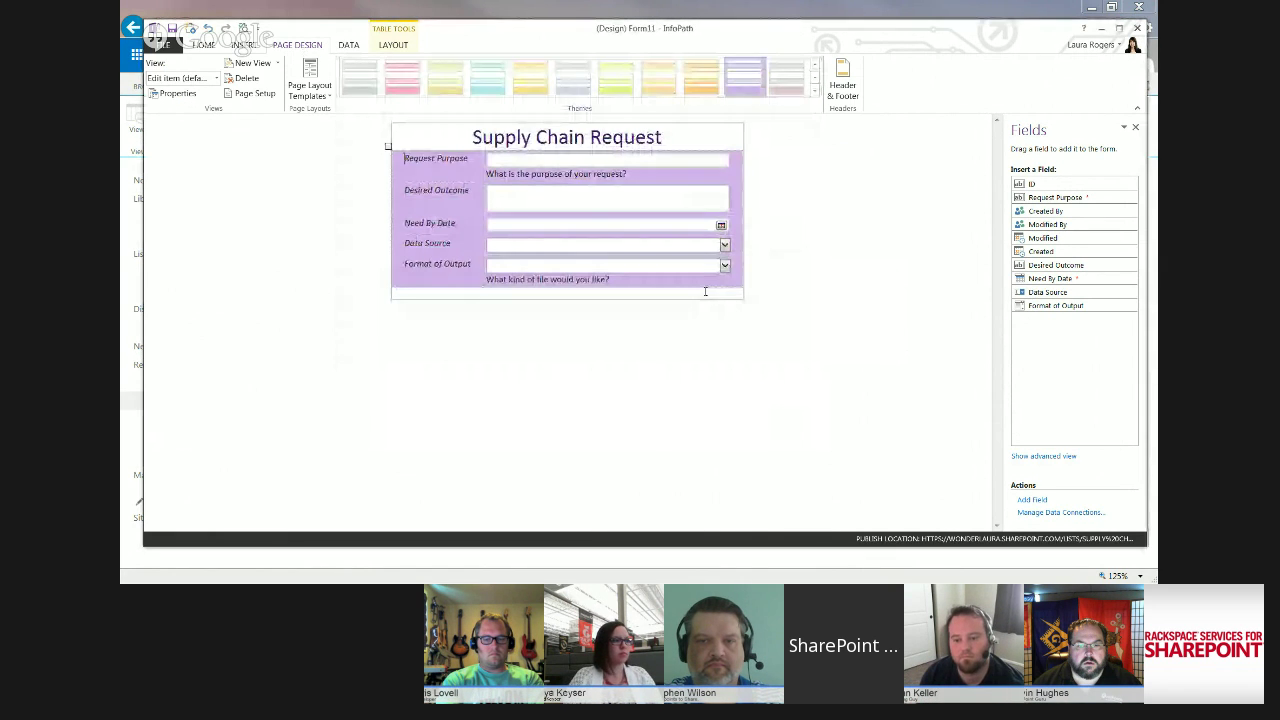
left_click(814, 93)
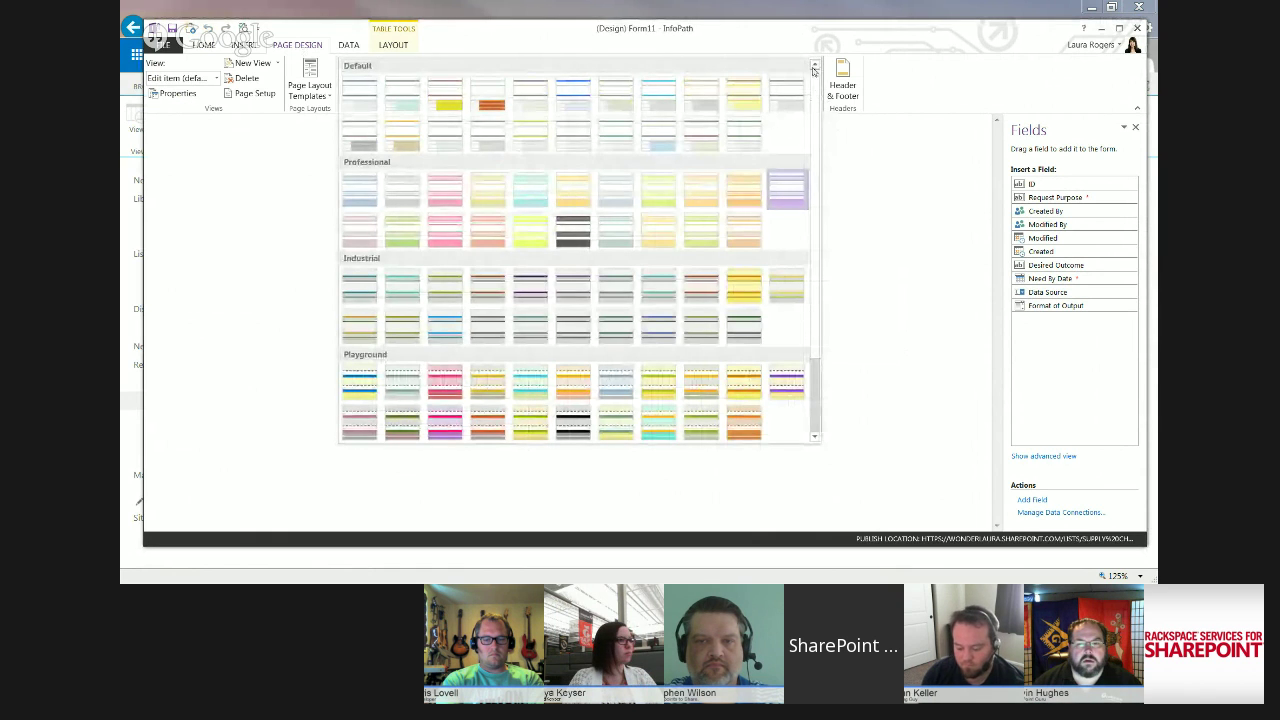
left_click(808, 47)
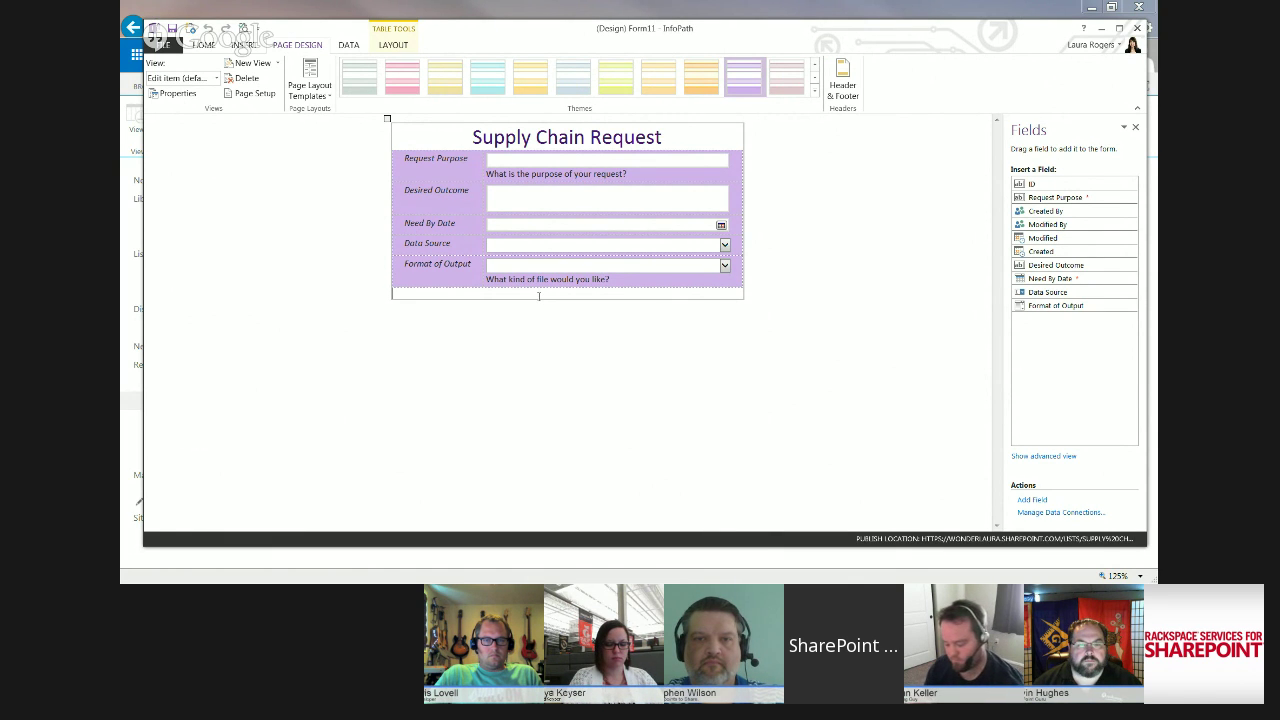
Switch to the browser to view the list's current new item form, cancel it and return to the InfoPath design
left_click(129, 182)
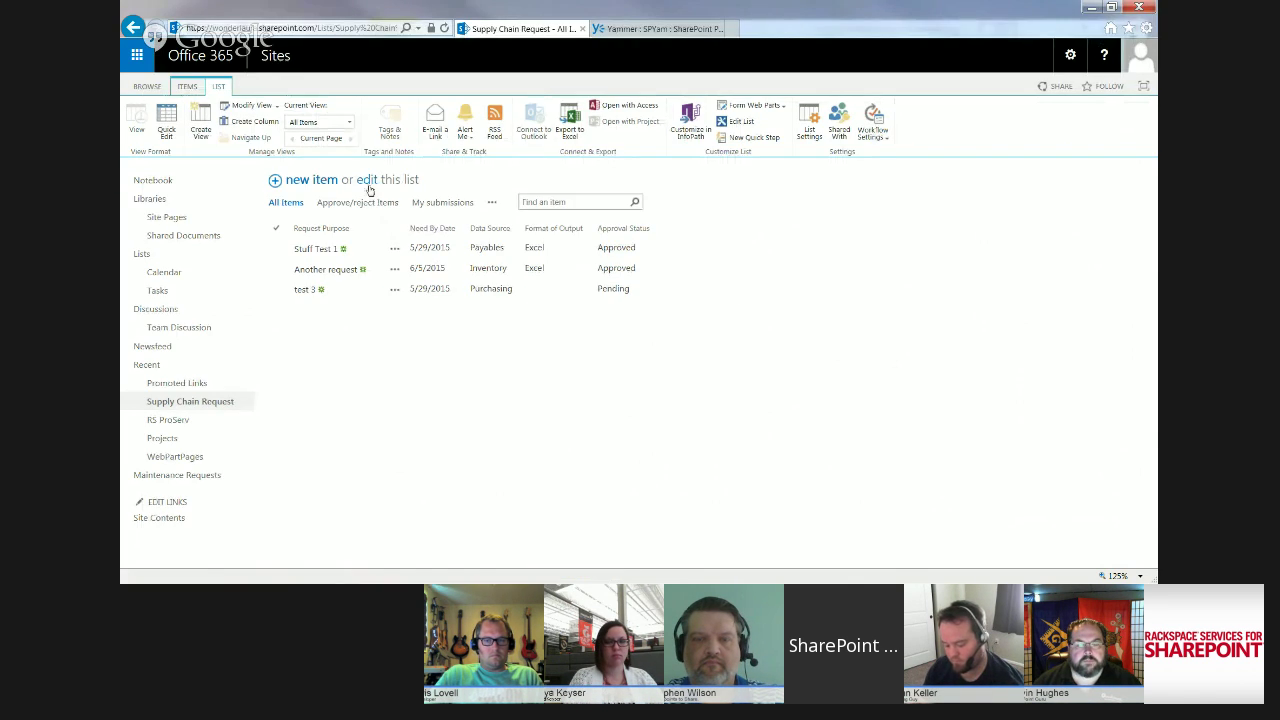
left_click(328, 181)
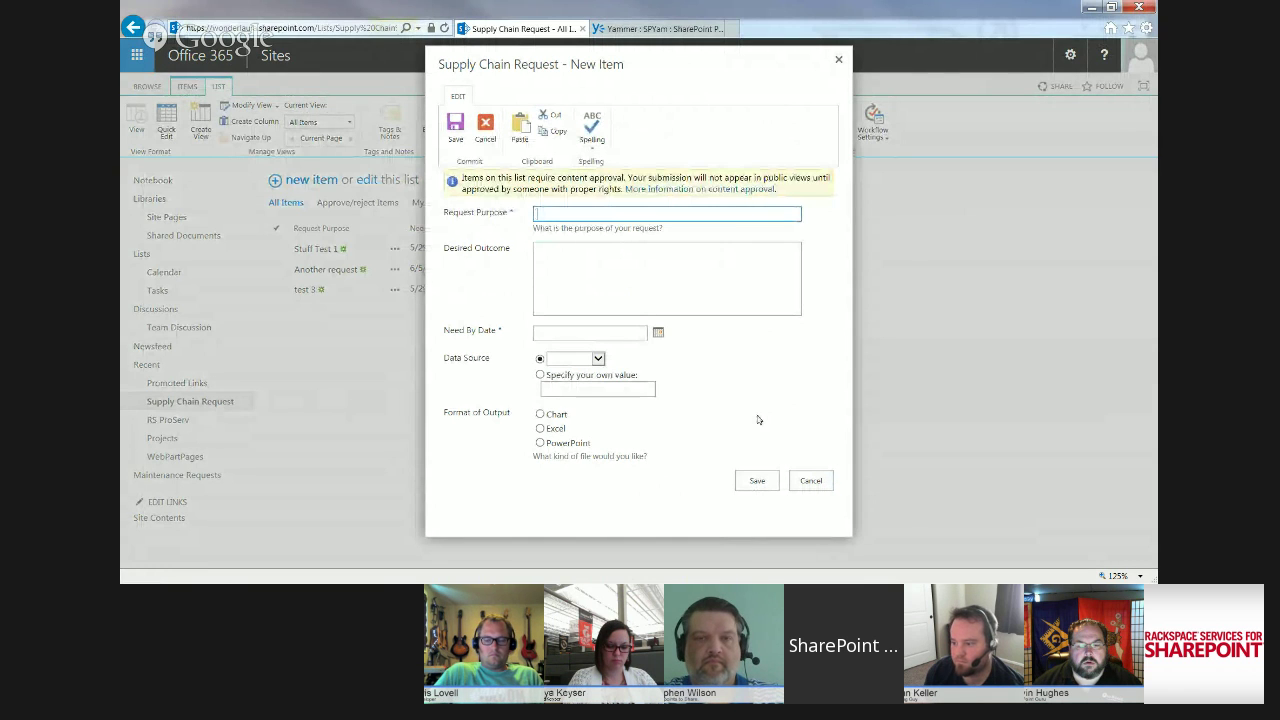
left_click(811, 481)
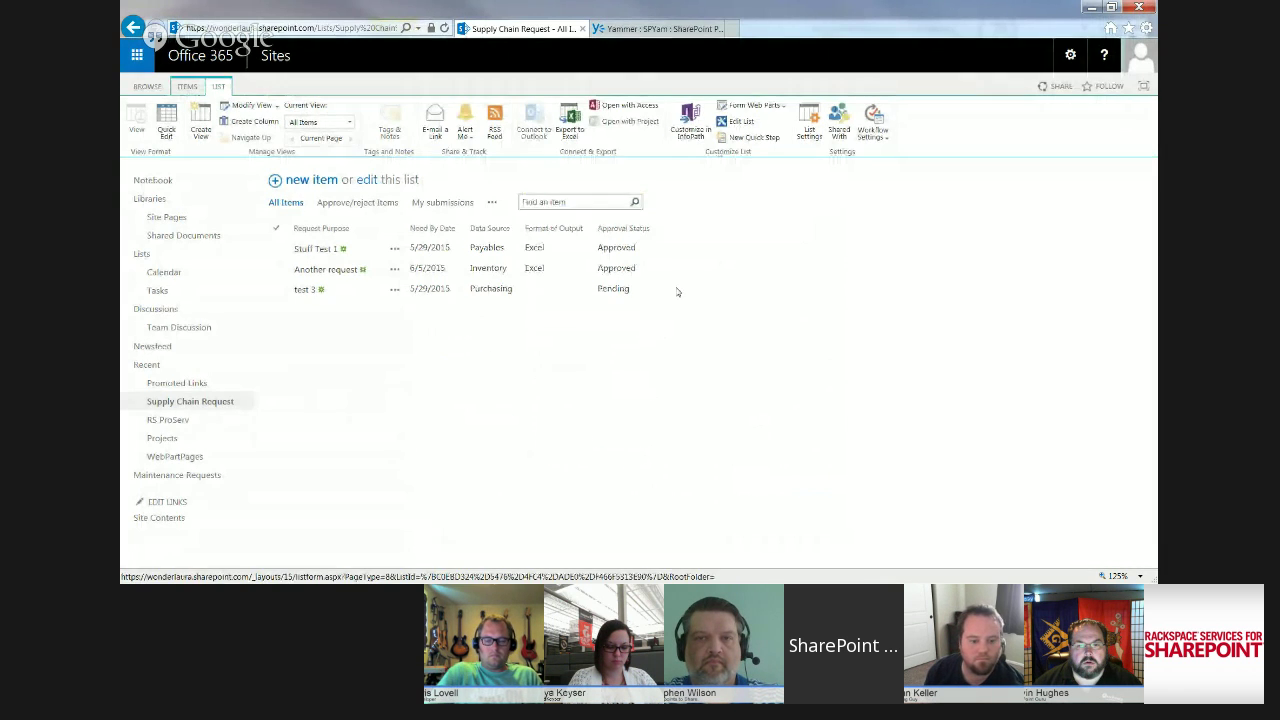
key("alt+Tab")
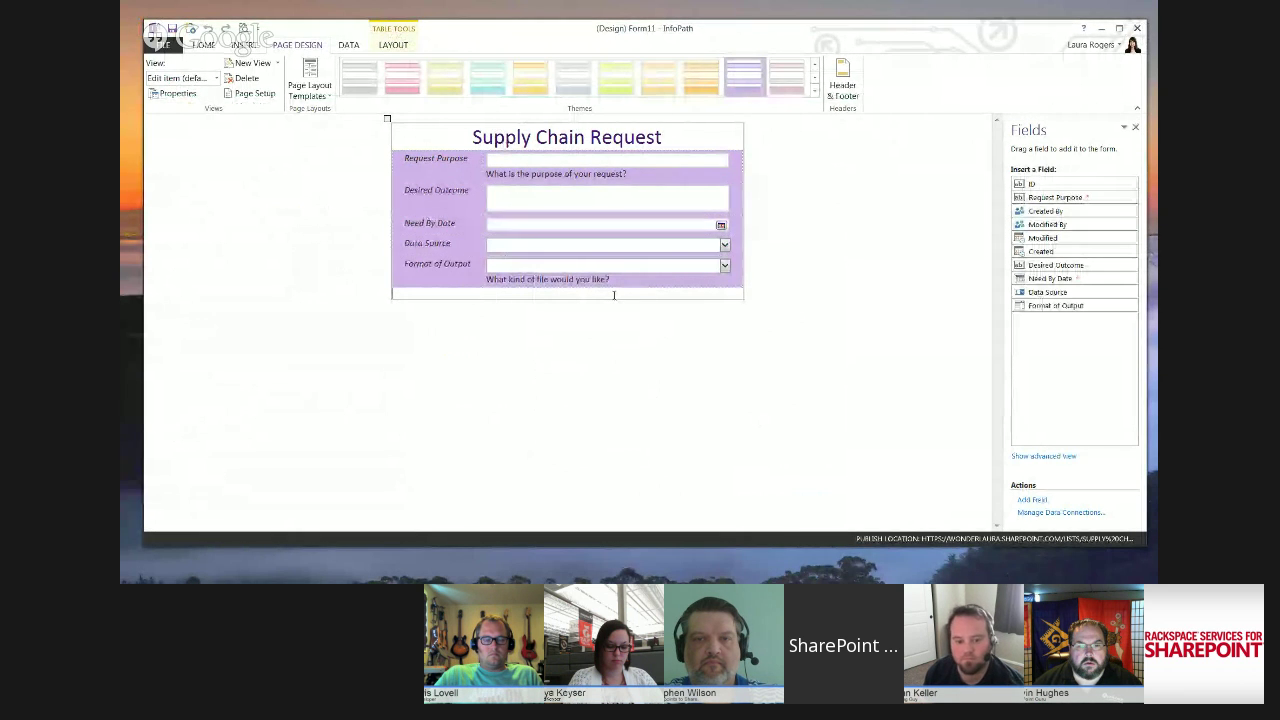
Insert a button in the empty row beneath the form fields and center it
left_click(205, 44)
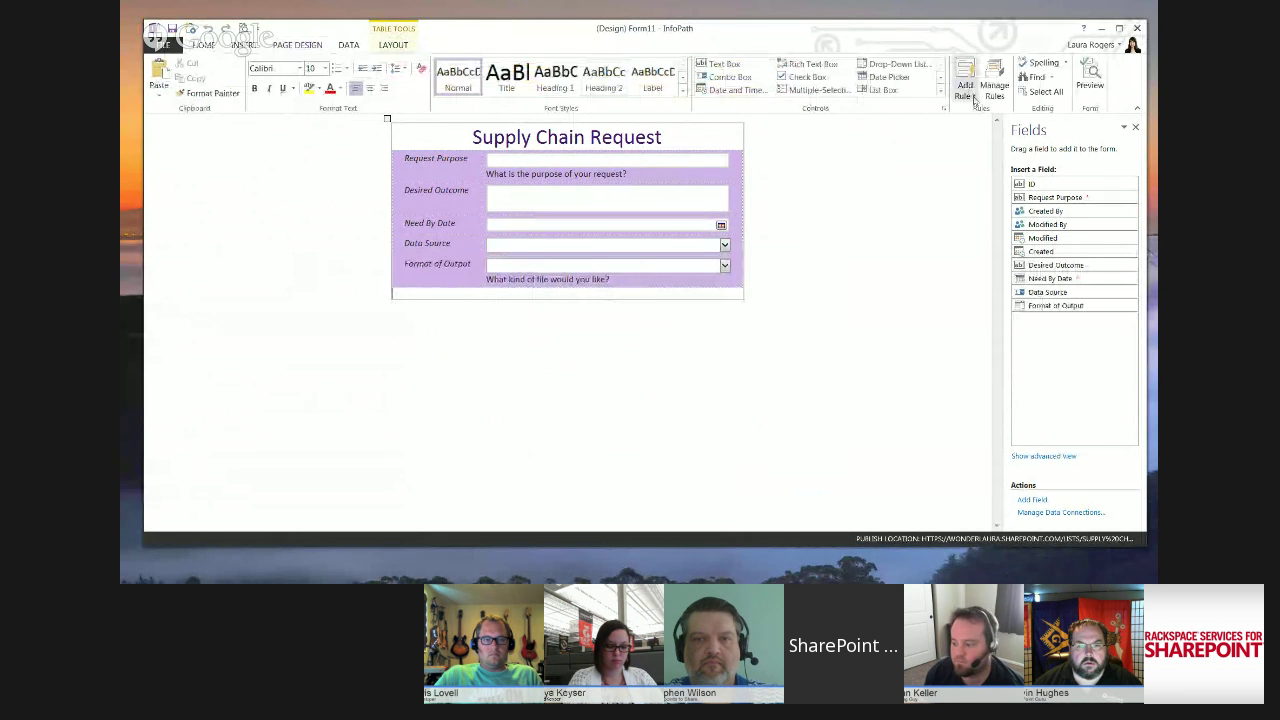
left_click(941, 90)
left_click(753, 151)
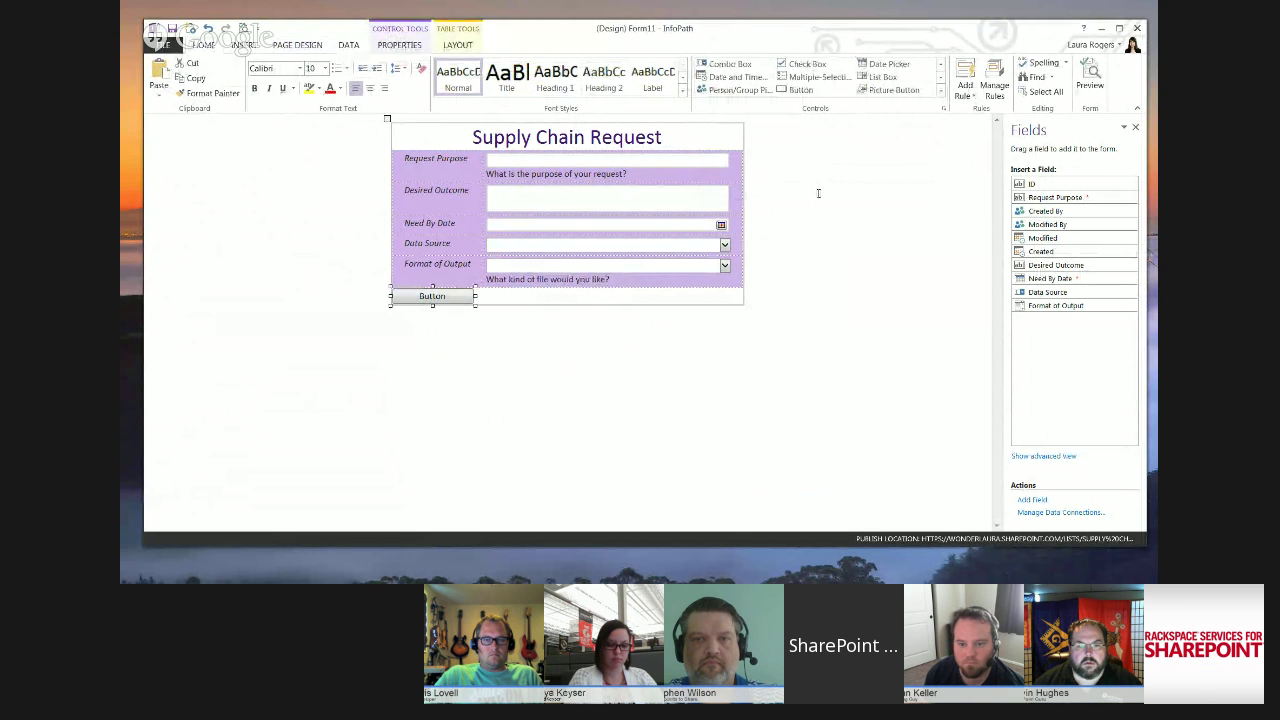
left_click(370, 89)
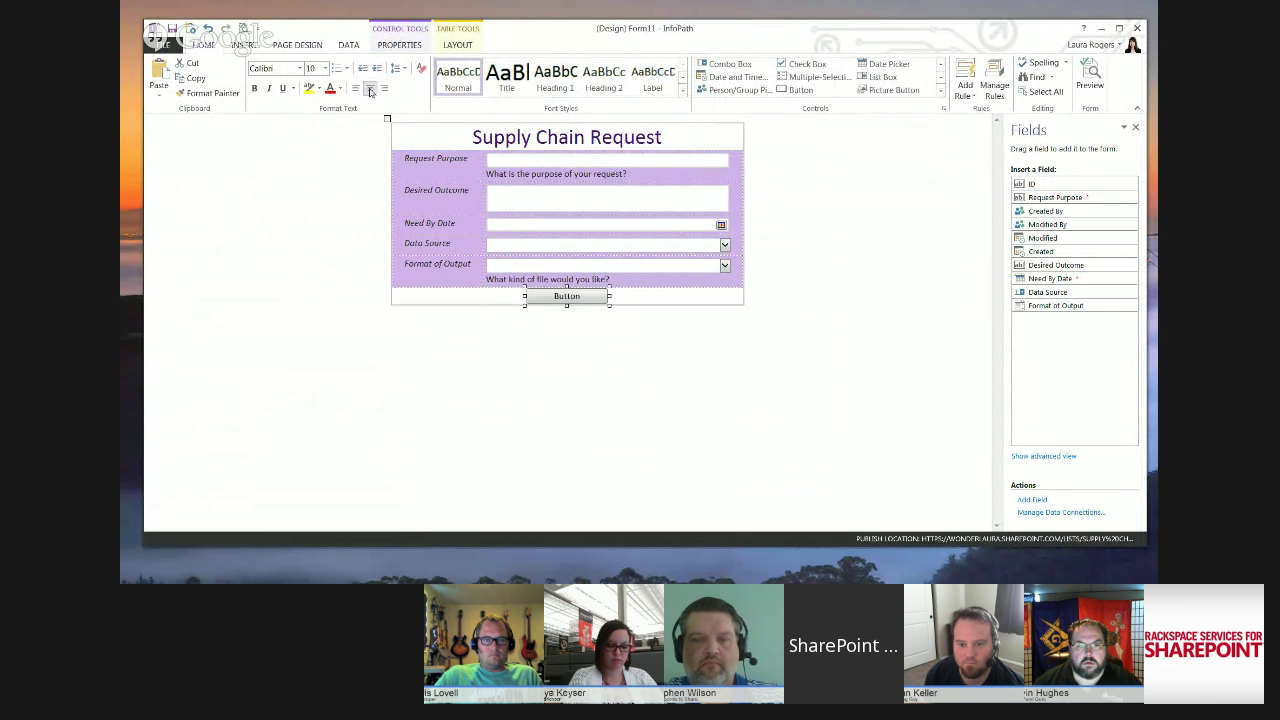
Set the new button's action to Submit
left_click(378, 48)
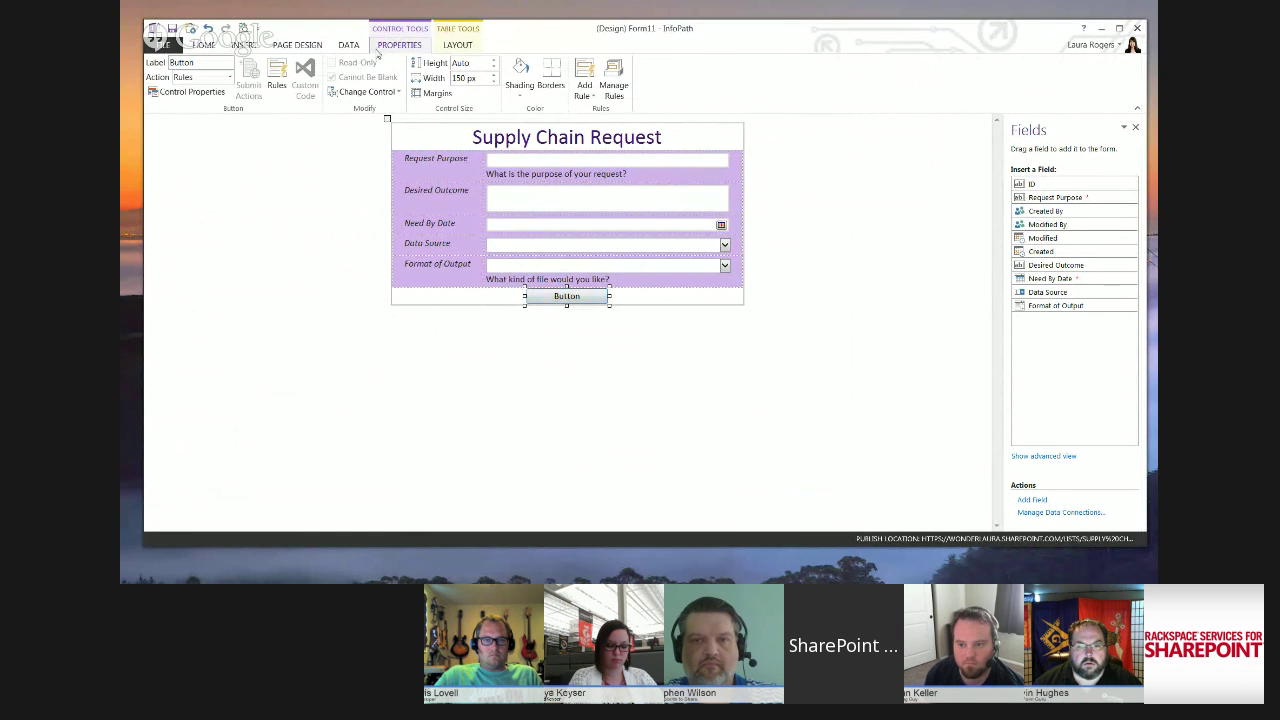
left_click(230, 77)
left_click(199, 106)
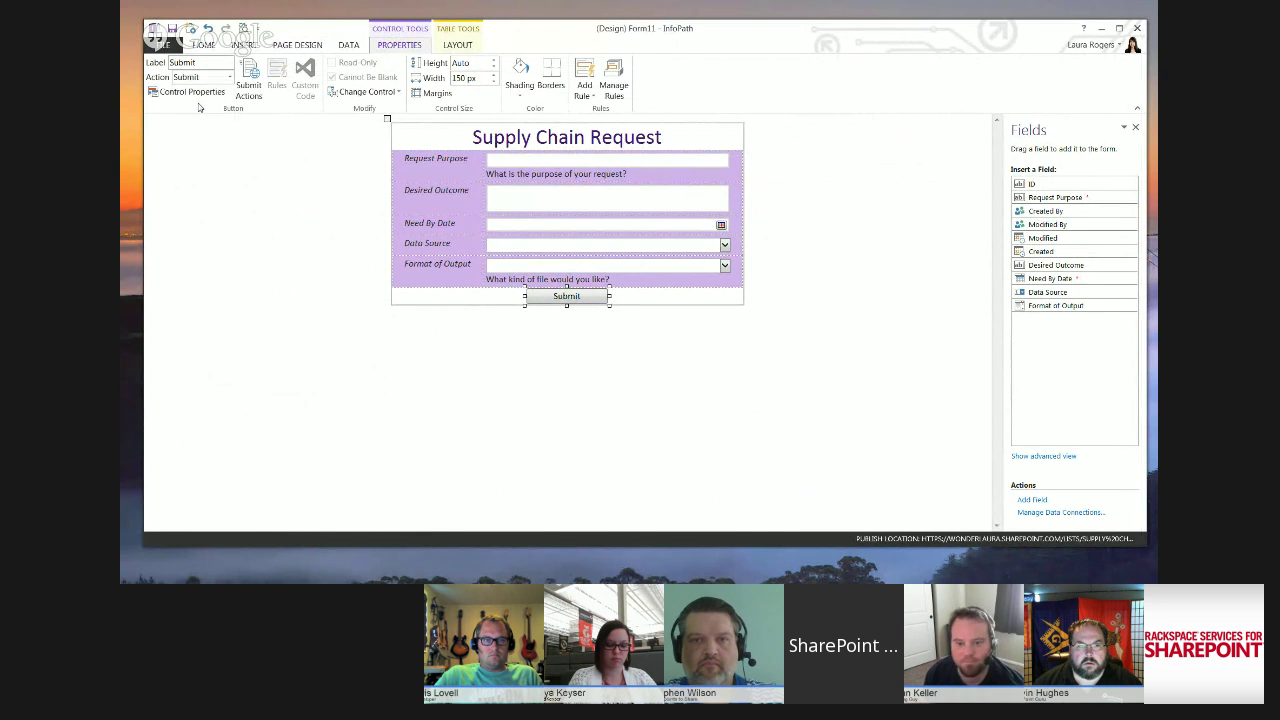
left_click(231, 77)
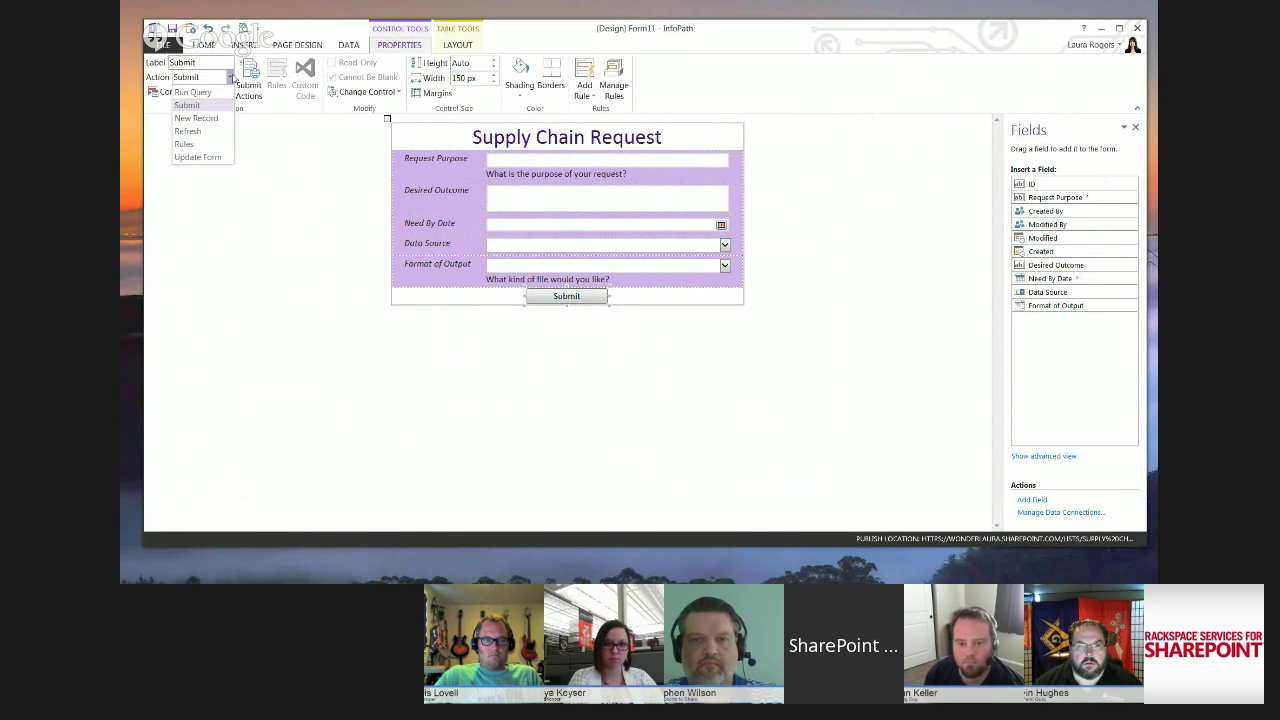
left_click(231, 78)
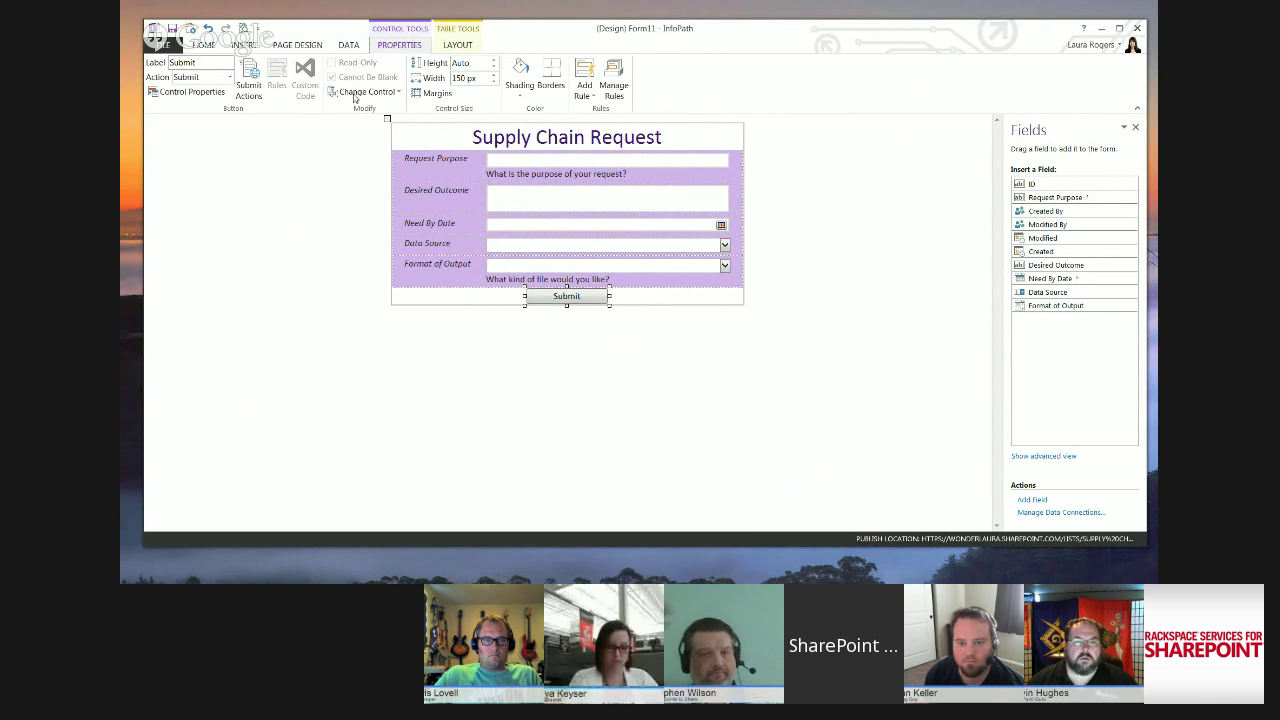
Enable the message for successful form submission in the advanced Submit Options and accept the settings
left_click(348, 45)
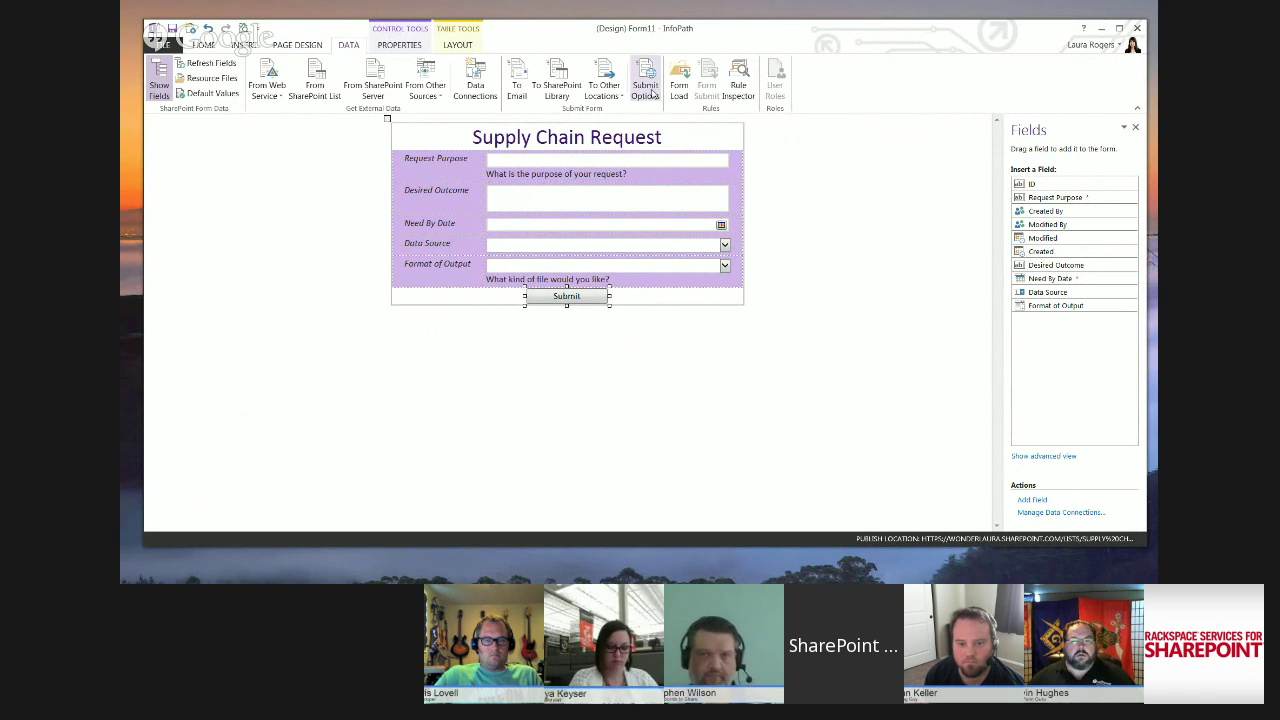
left_click(646, 88)
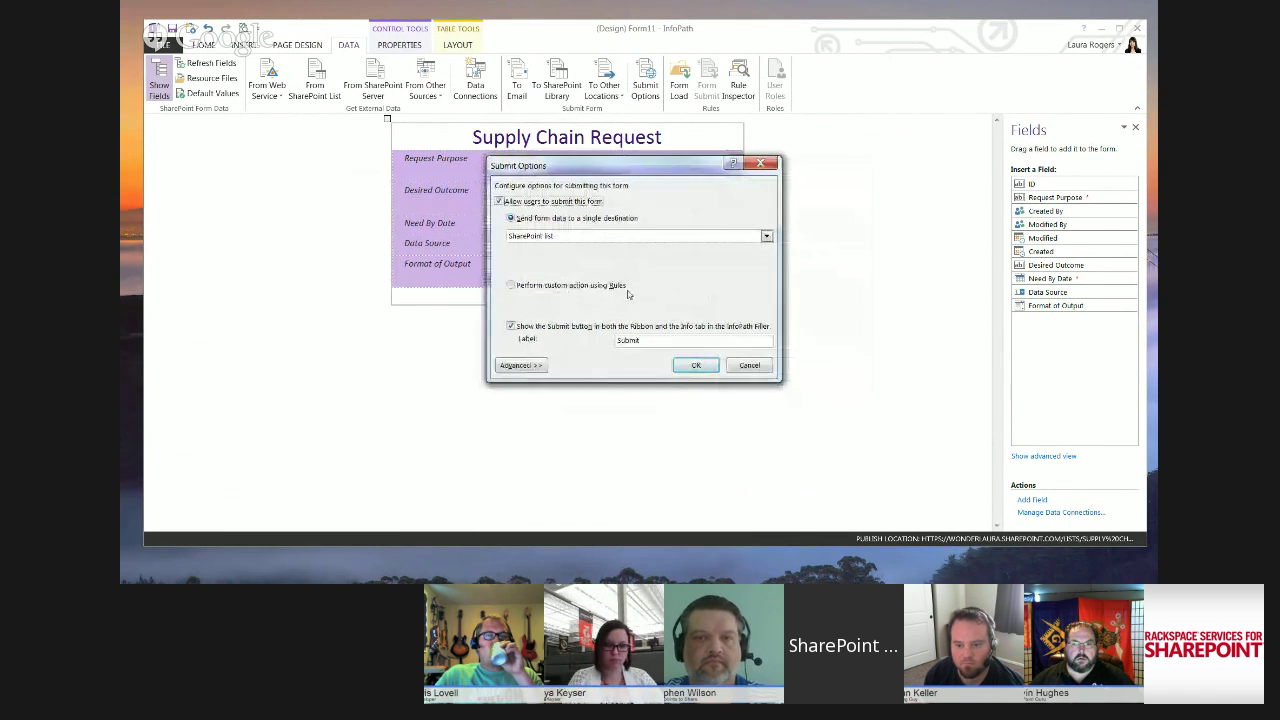
left_click(520, 365)
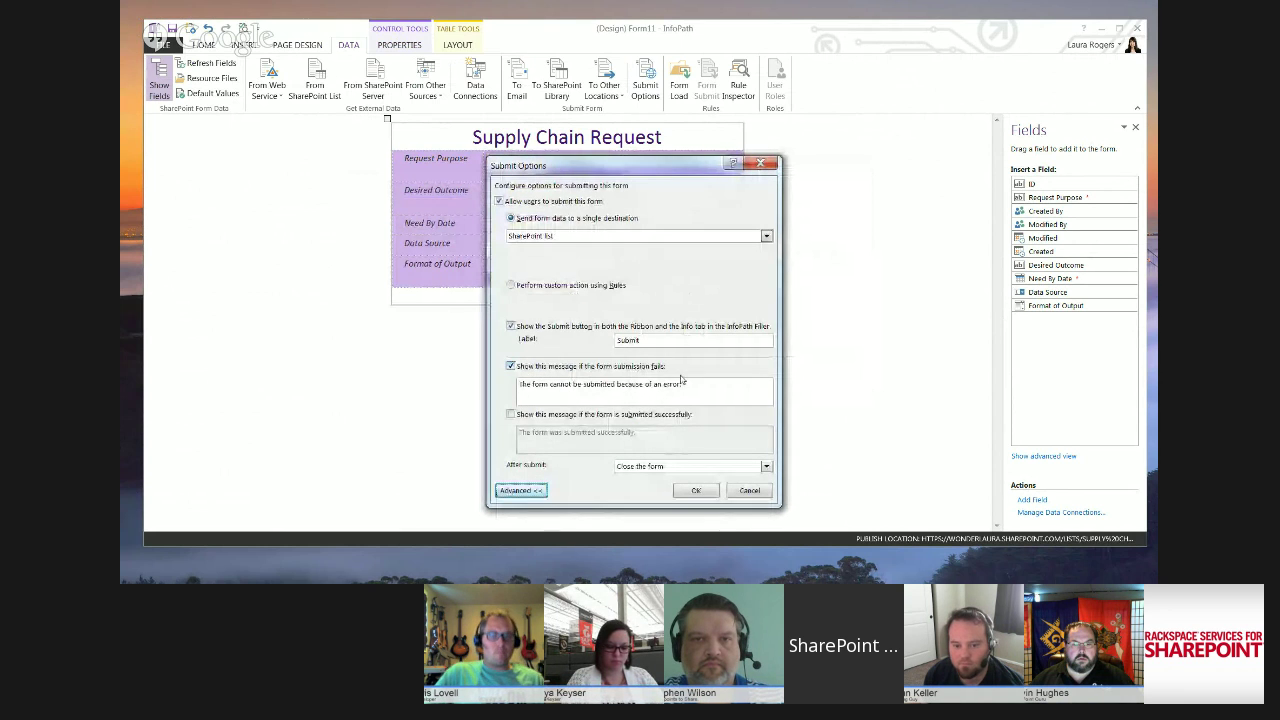
left_click(510, 415)
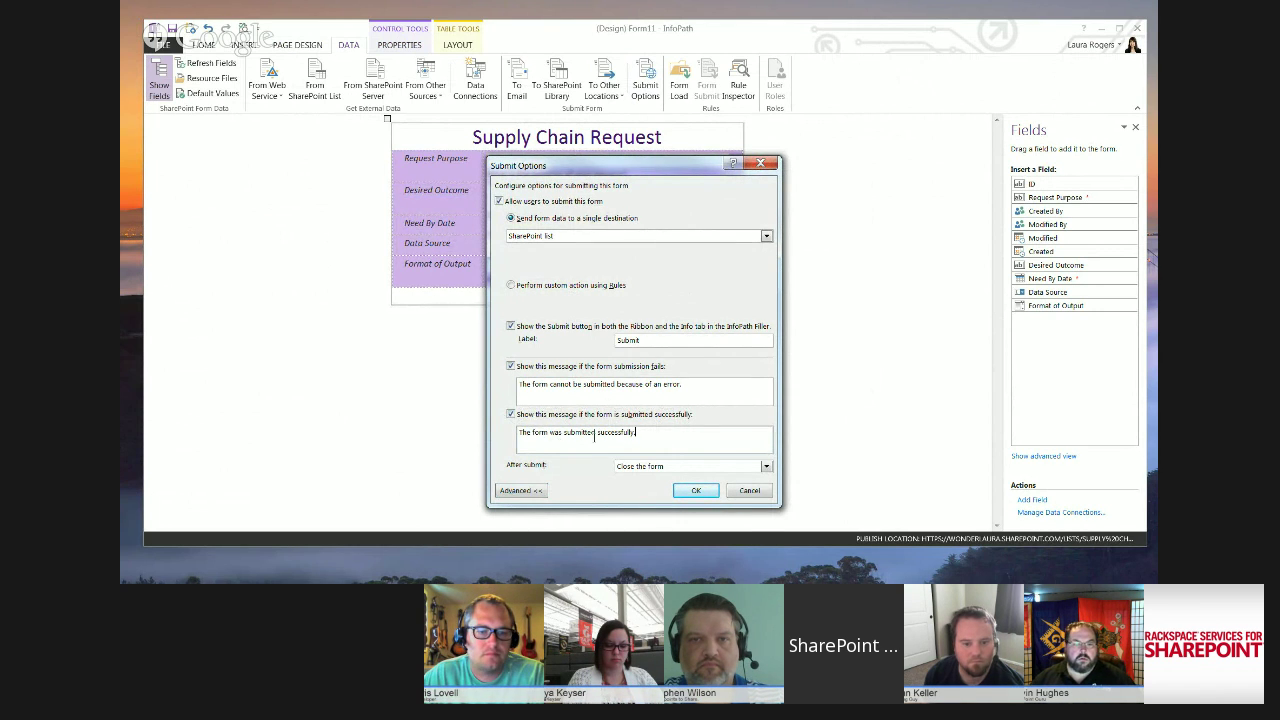
left_click(690, 491)
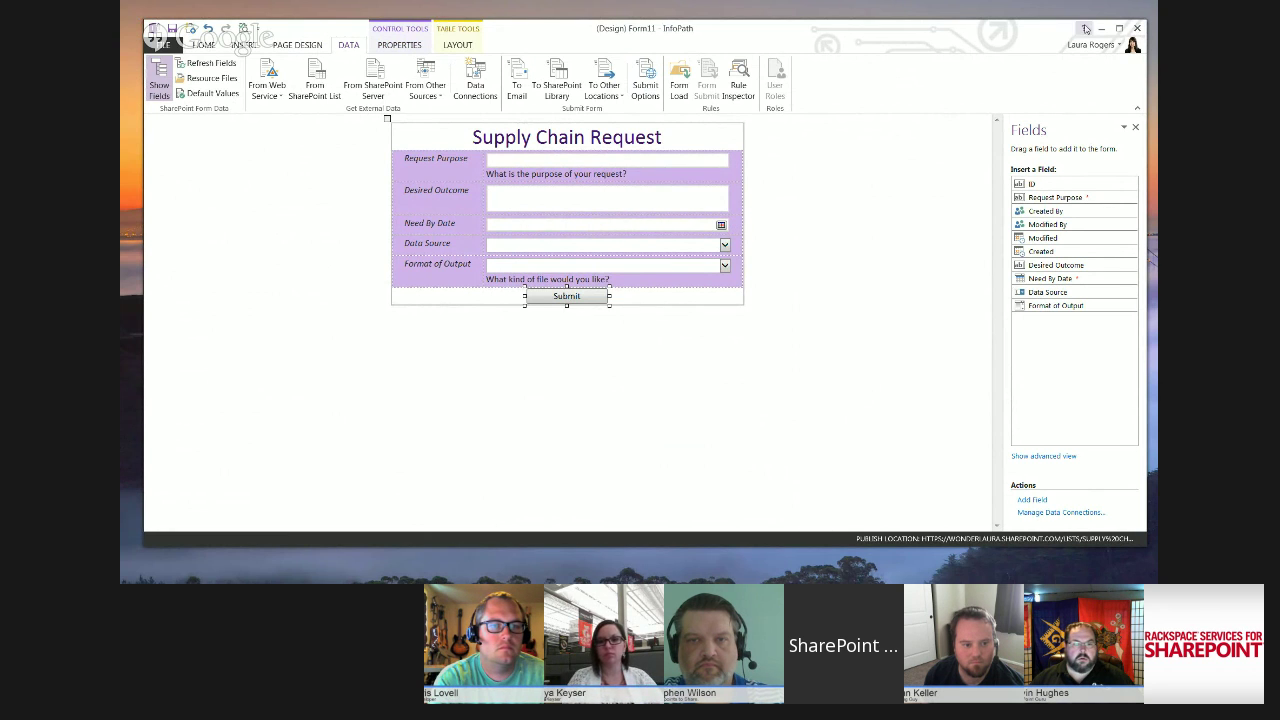
Close the form design, saving and publishing the form to the list
left_click(1137, 28)
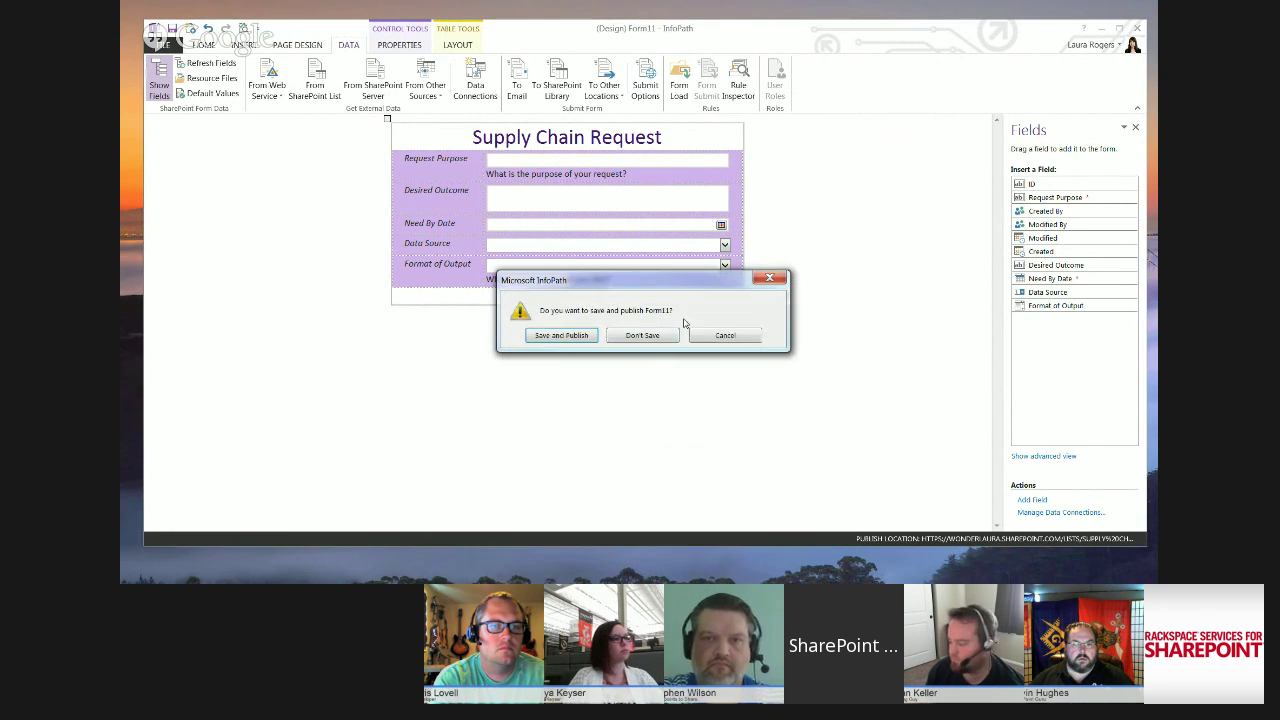
left_click(567, 333)
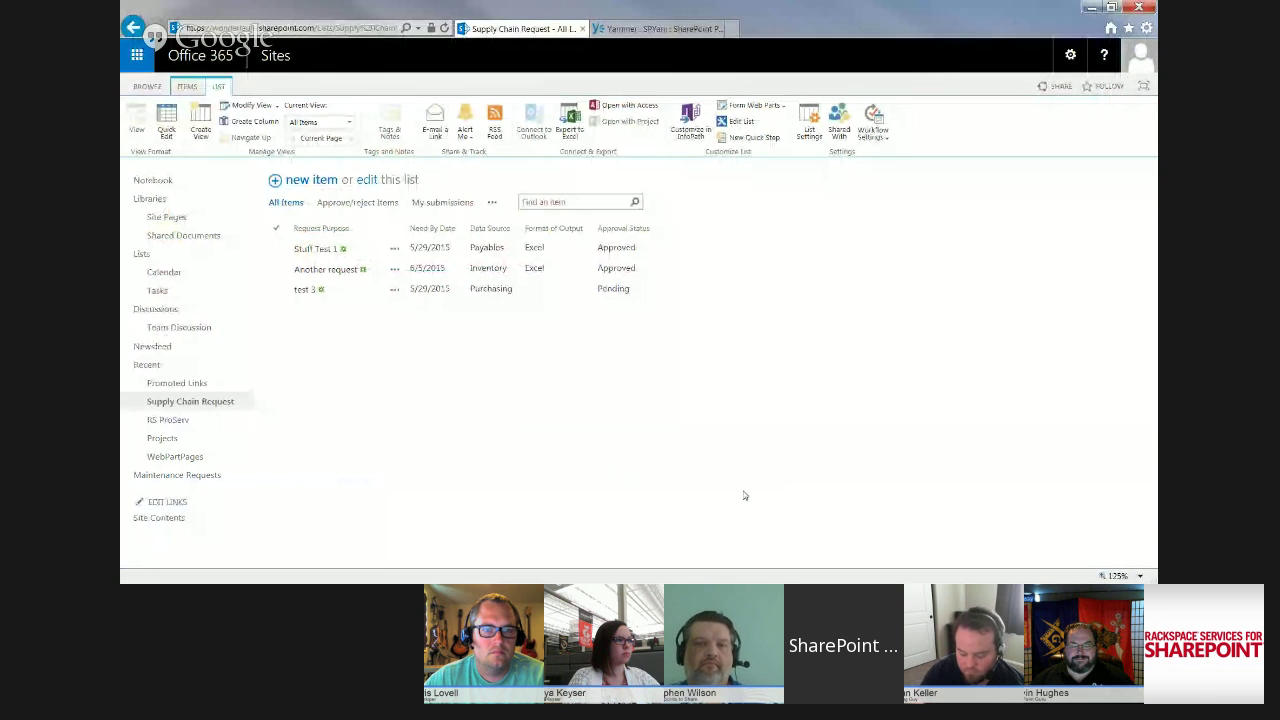
View the customized new item form from the list, close it and go to the team site's home page
left_click(322, 181)
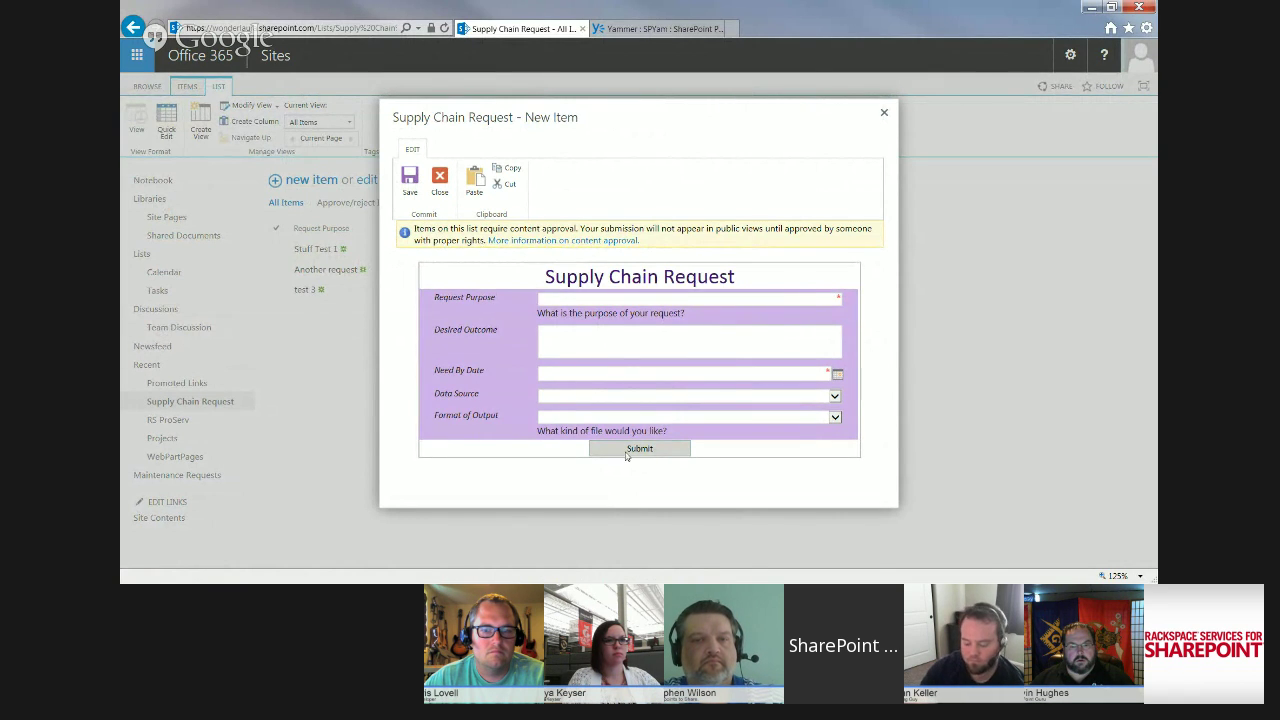
left_click(885, 116)
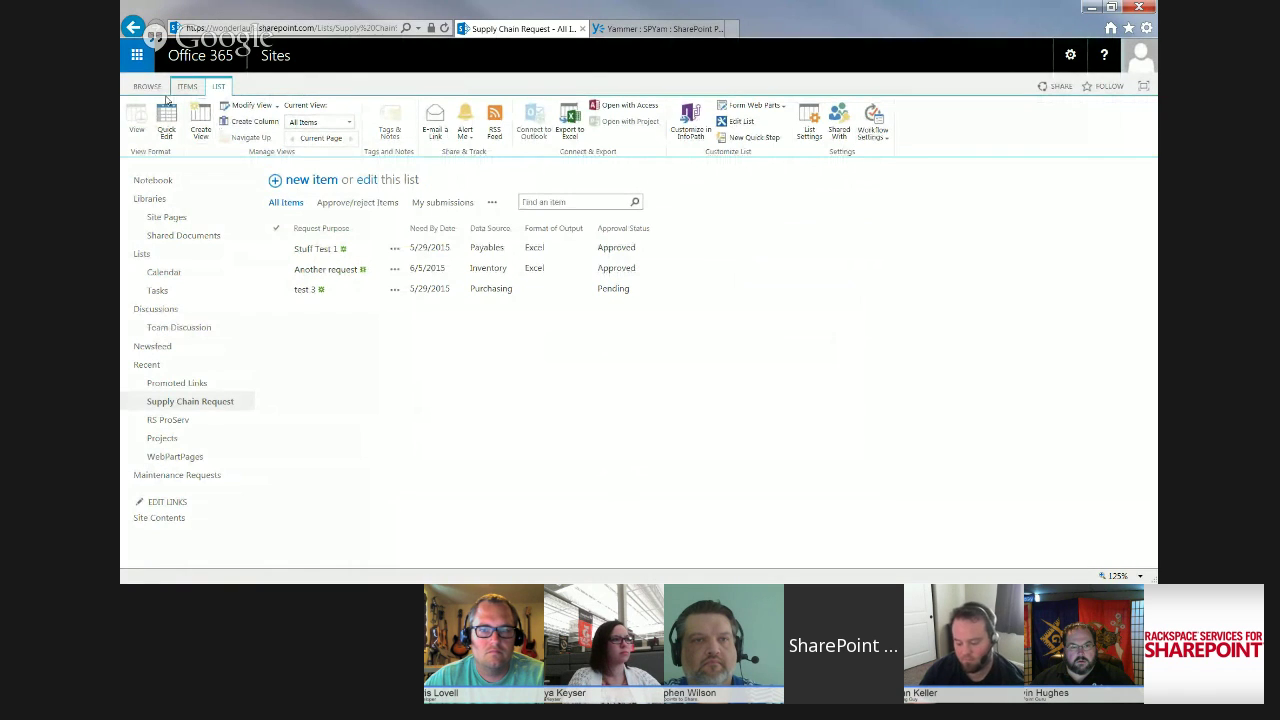
left_click(222, 140)
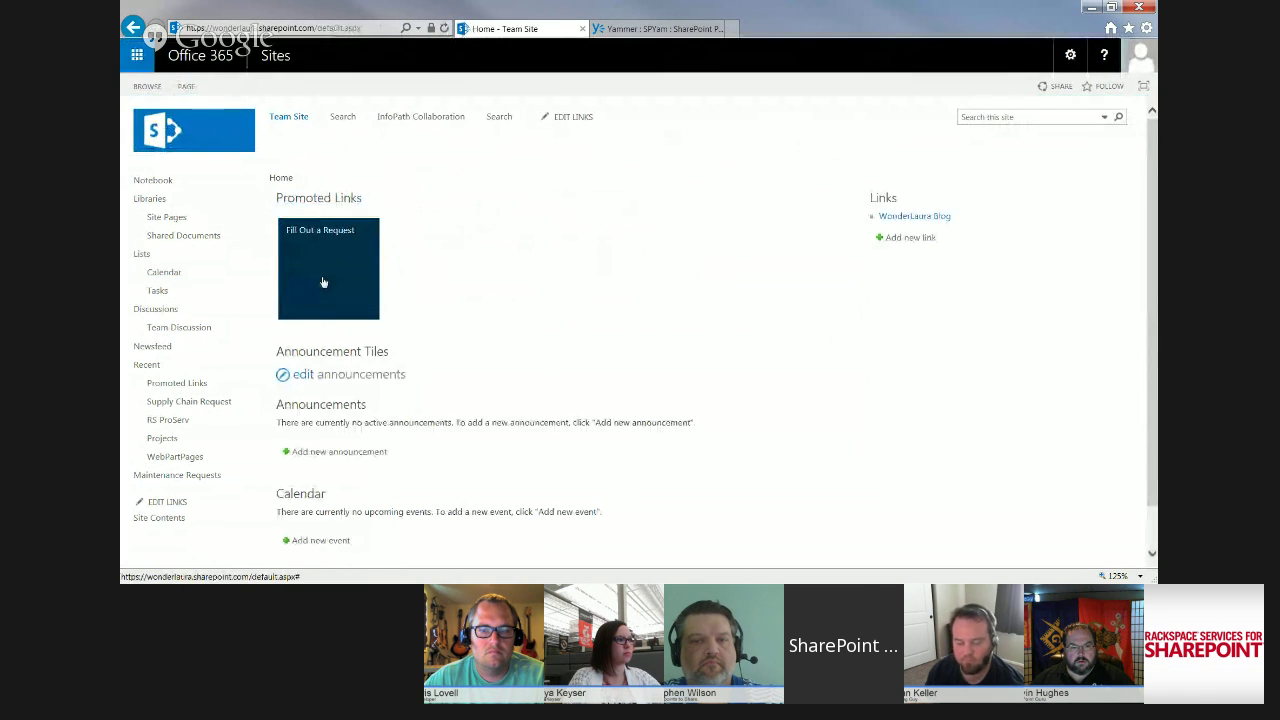
Open the Fill Out a Request form and enter "request four" as Request Purpose and "test stuff" as Desired Outcome
left_click(323, 269)
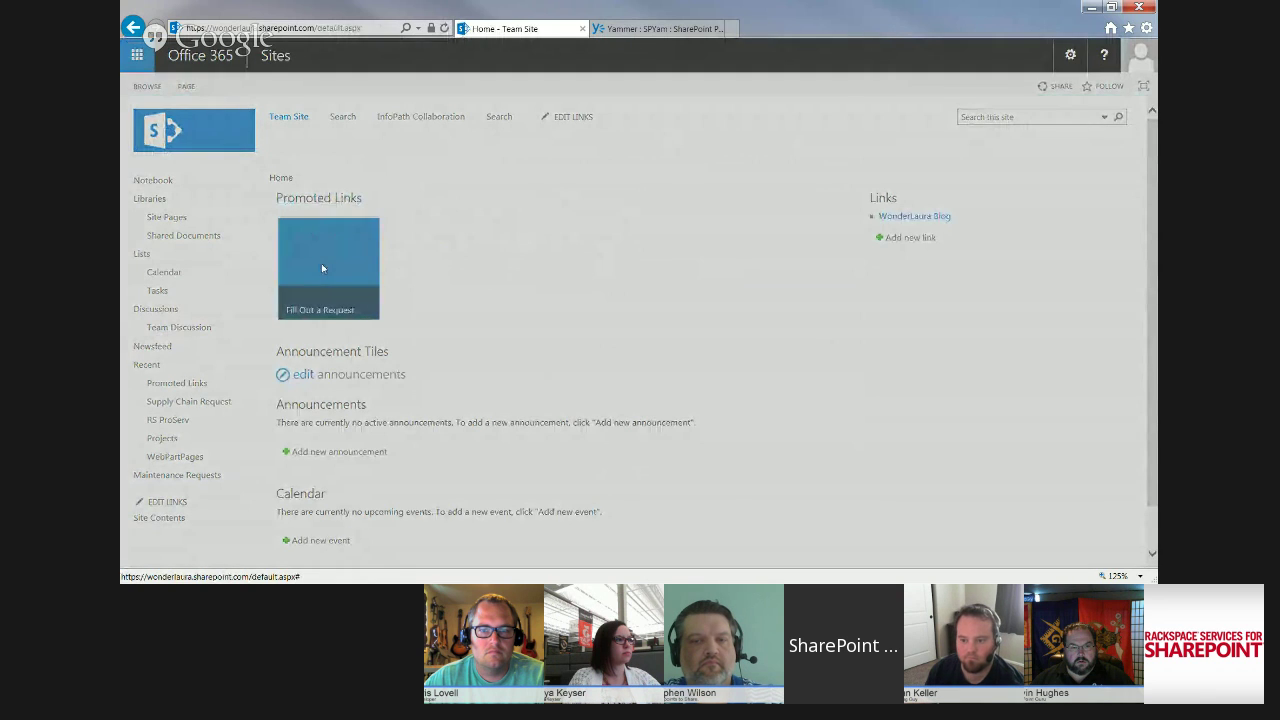
left_click(604, 300)
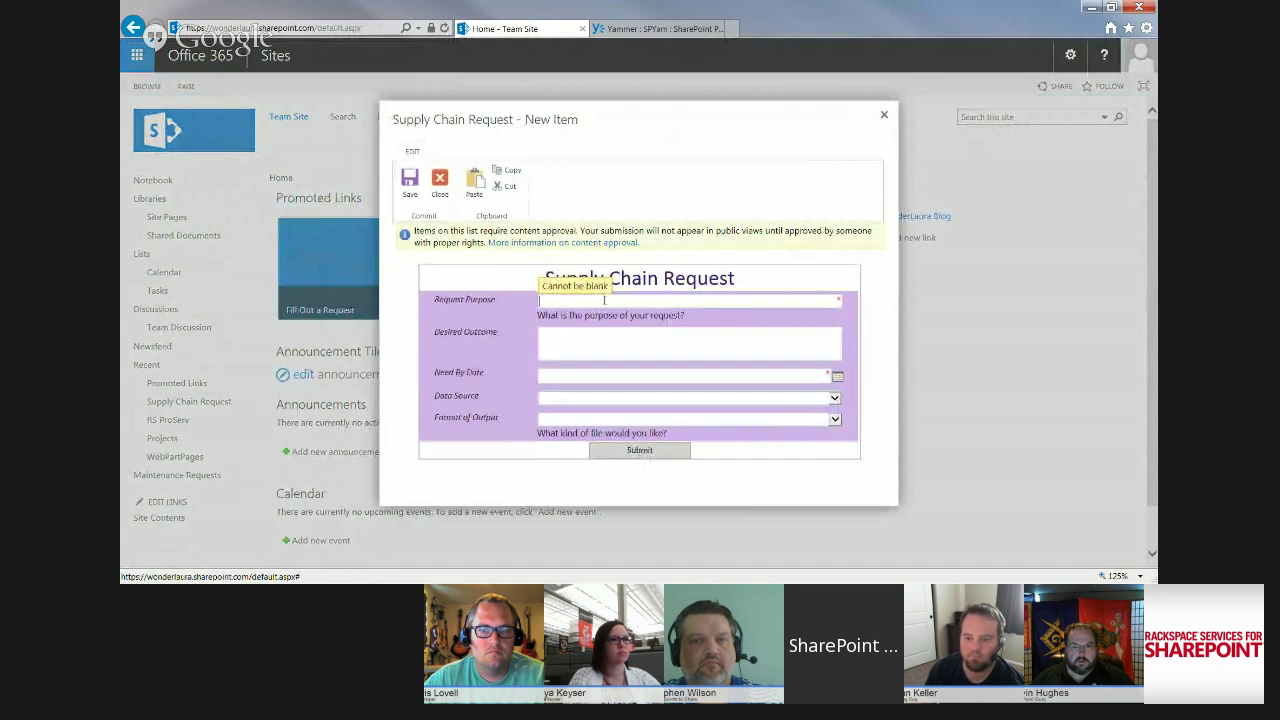
type("request")
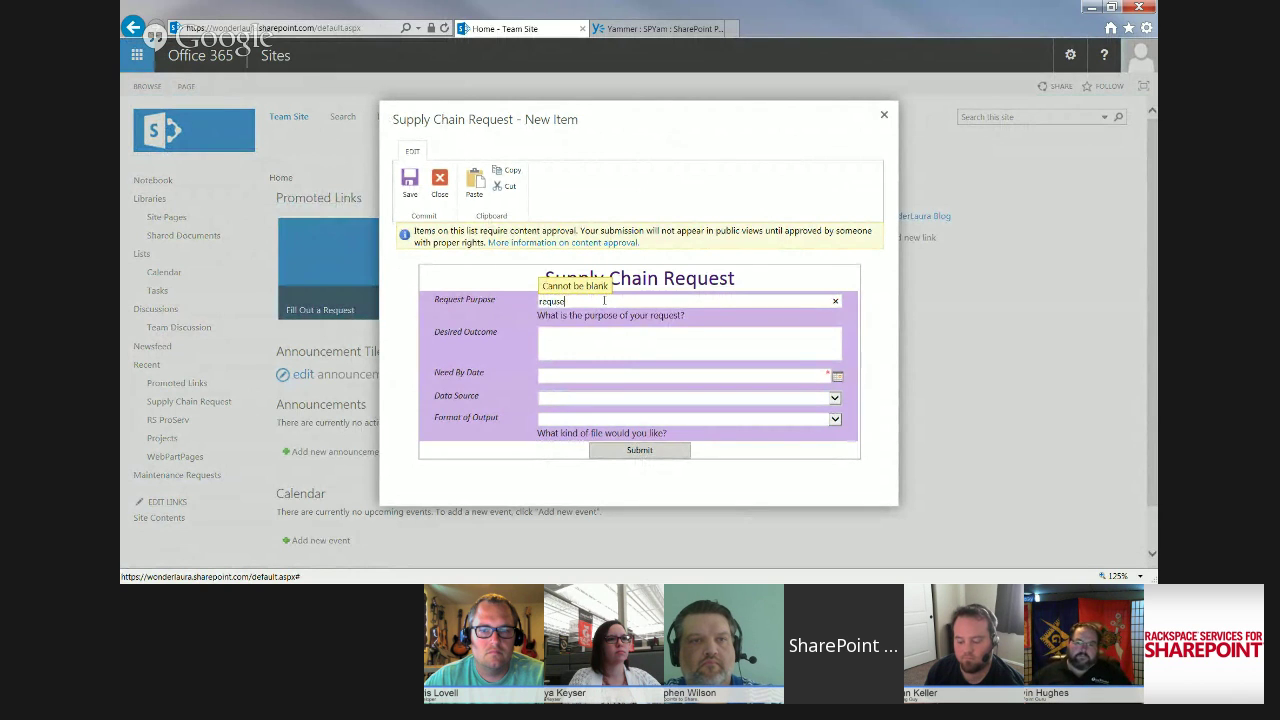
key("BackSpace")
key("BackSpace")
key("BackSpace")
type("four")
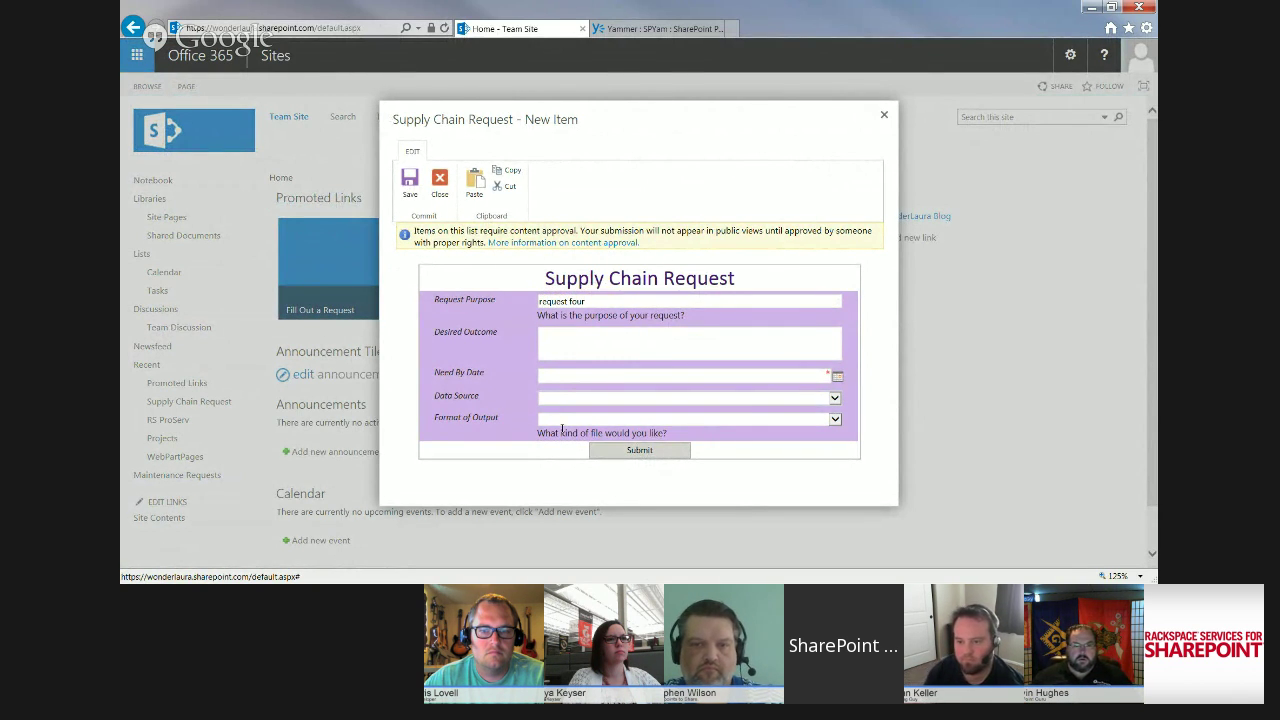
left_click(596, 349)
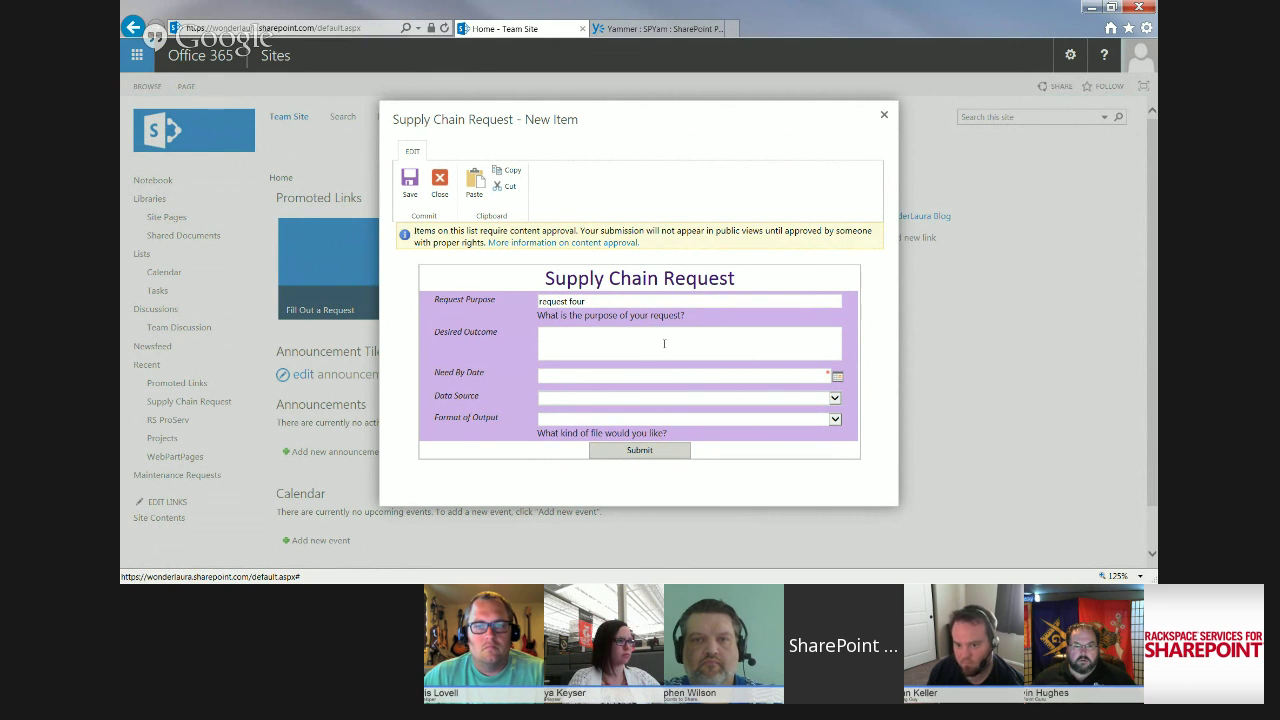
type("test stuff")
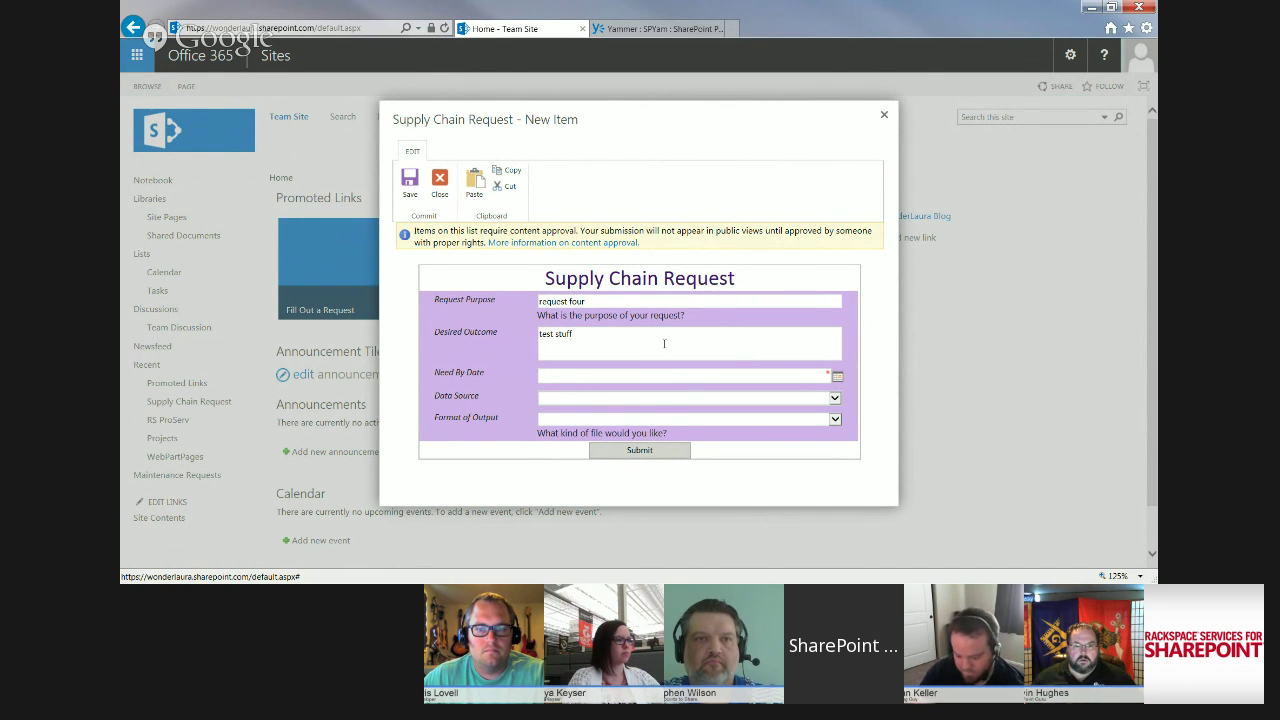
Set Need By Date to 9/1/2015, Data Source to Purchasing and Format of Output to Excel, and submit the request
left_click(675, 374)
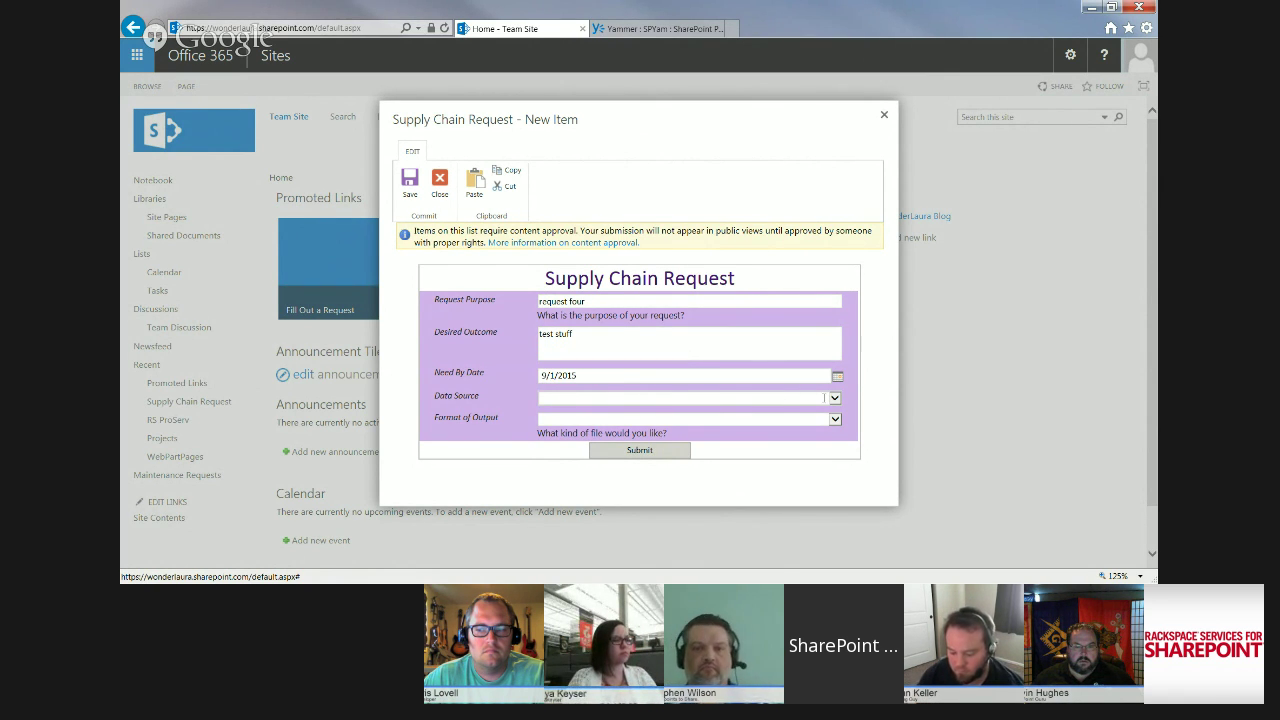
left_click(826, 397)
left_click(760, 418)
left_click(750, 420)
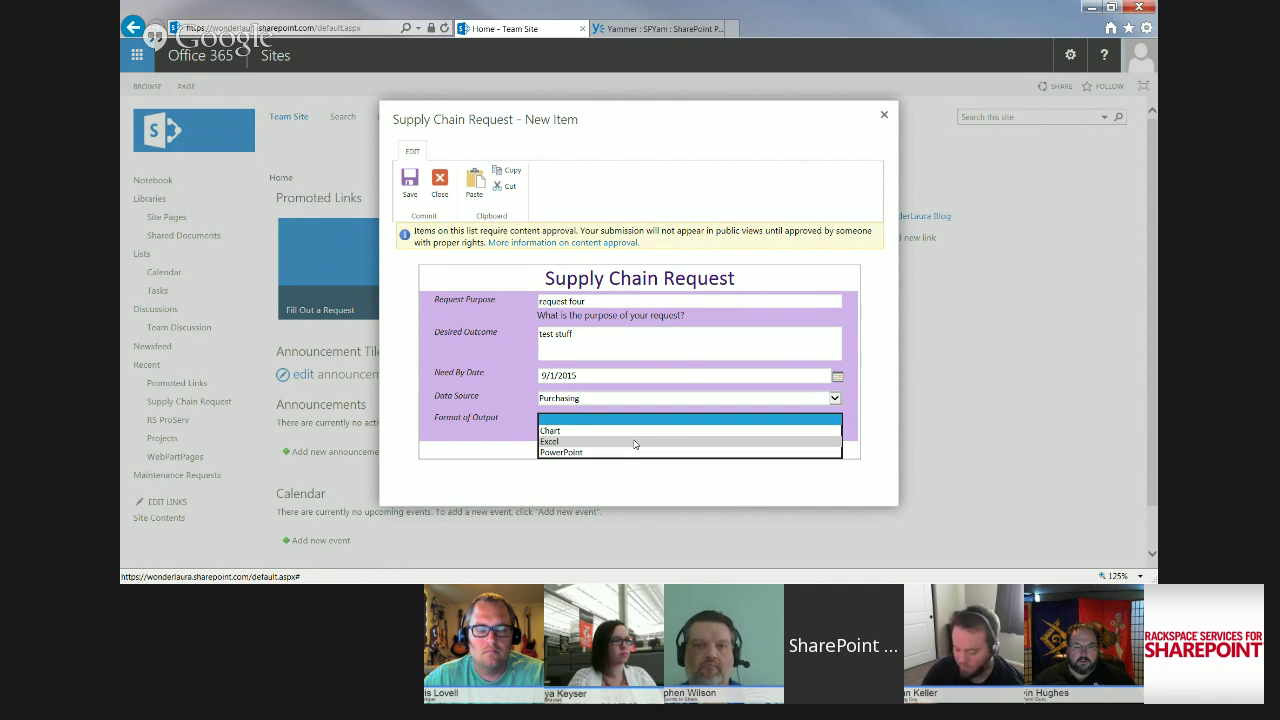
left_click(634, 443)
left_click(639, 451)
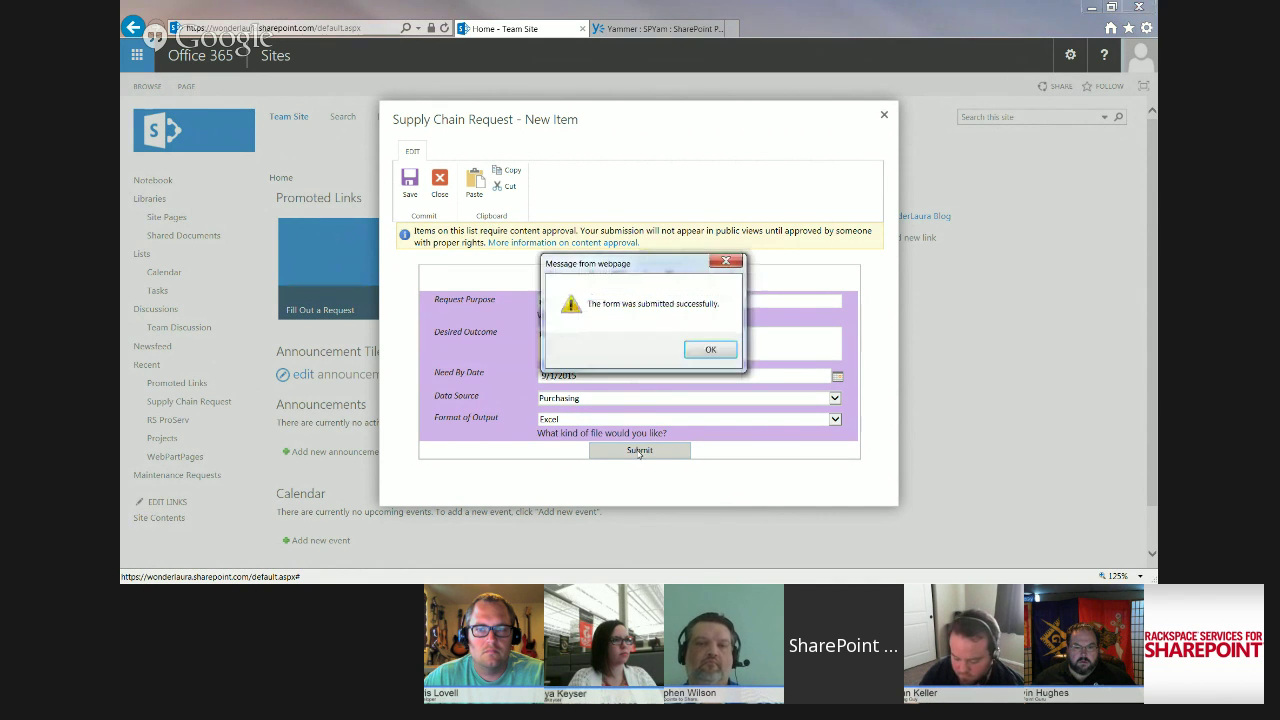
left_click(708, 351)
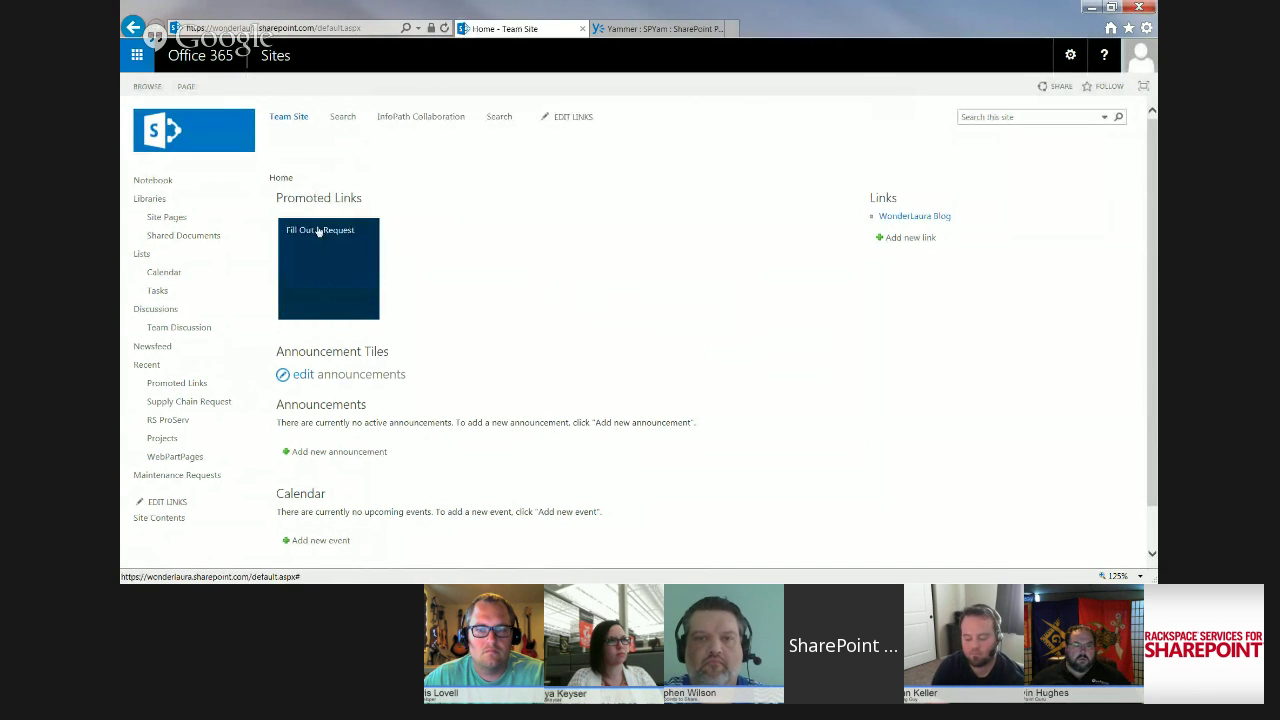
Go to the Supply Chain Request list and open its form for customization in InfoPath
left_click(184, 402)
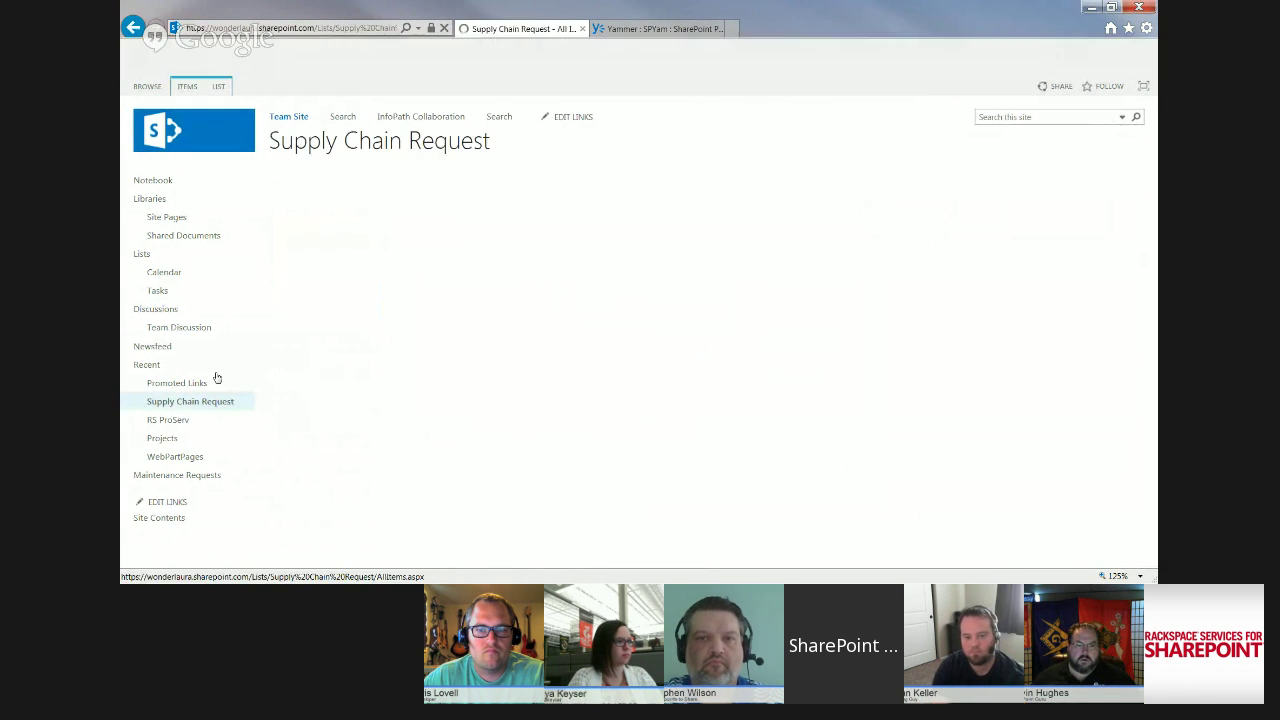
left_click(218, 86)
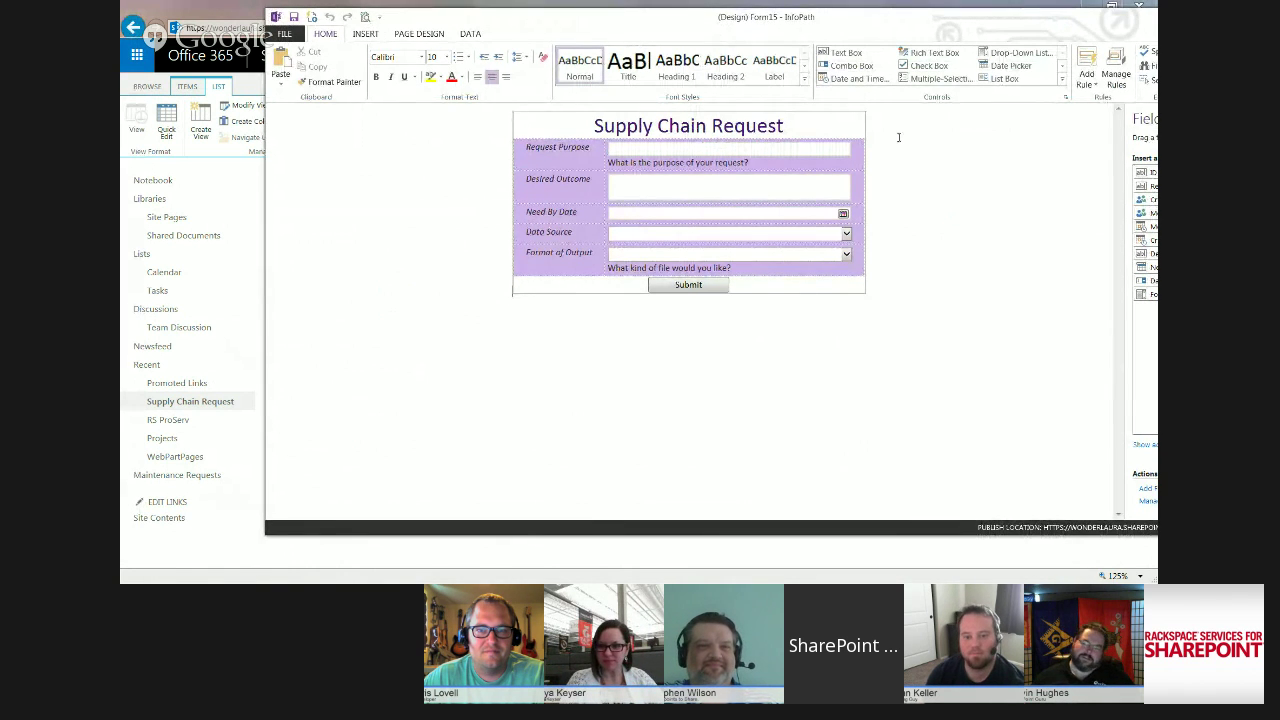
left_click_drag(800, 20, 685, 25)
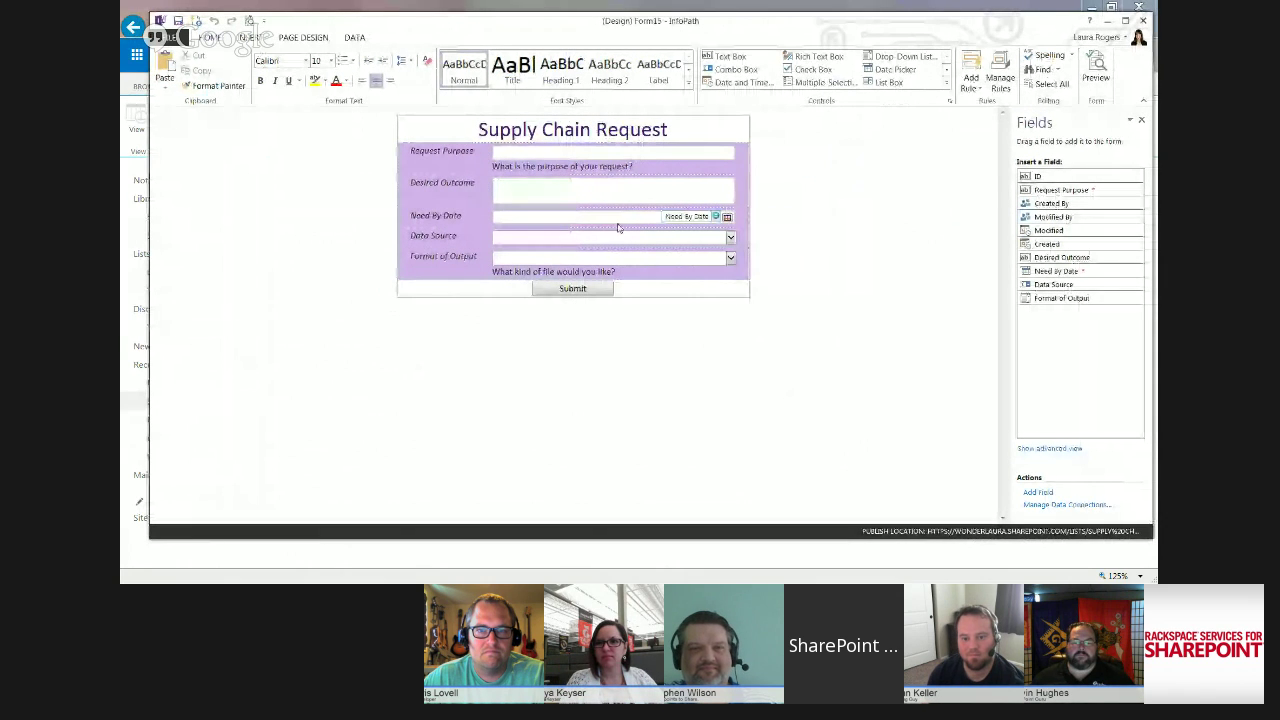
Add a validation rule named "certain dates" to the Need By Date field
left_click(581, 220)
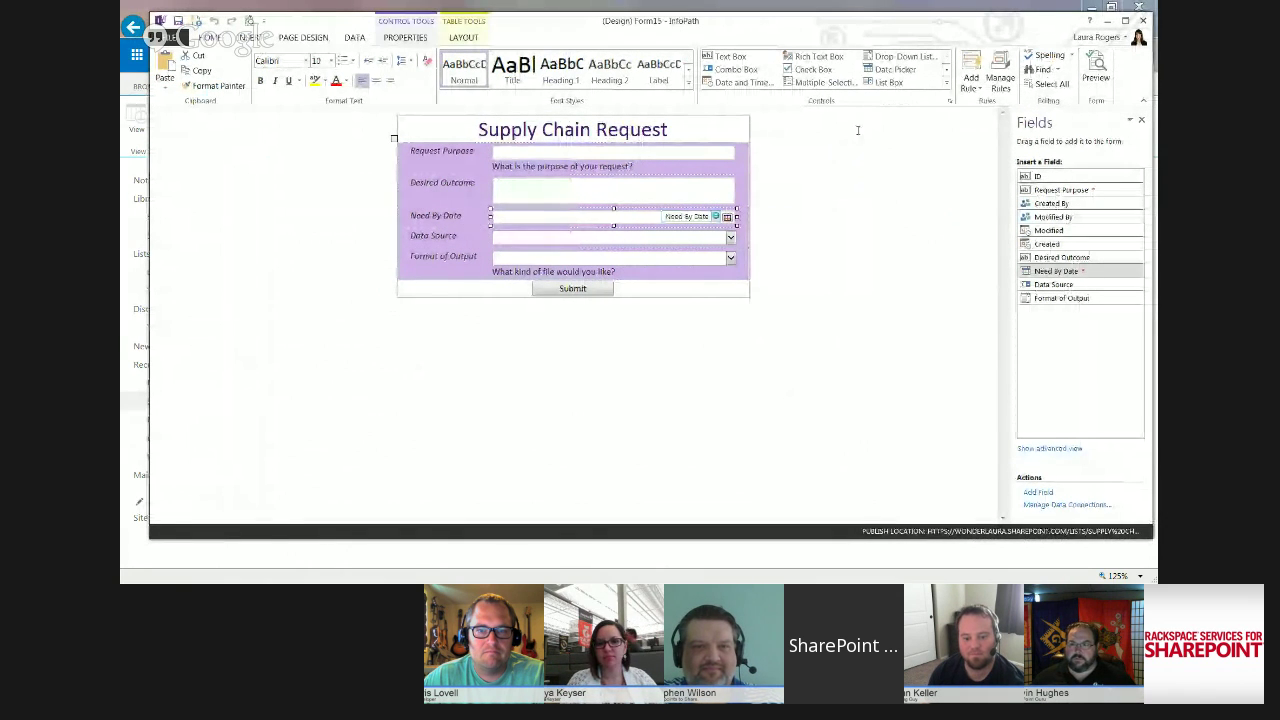
left_click(998, 78)
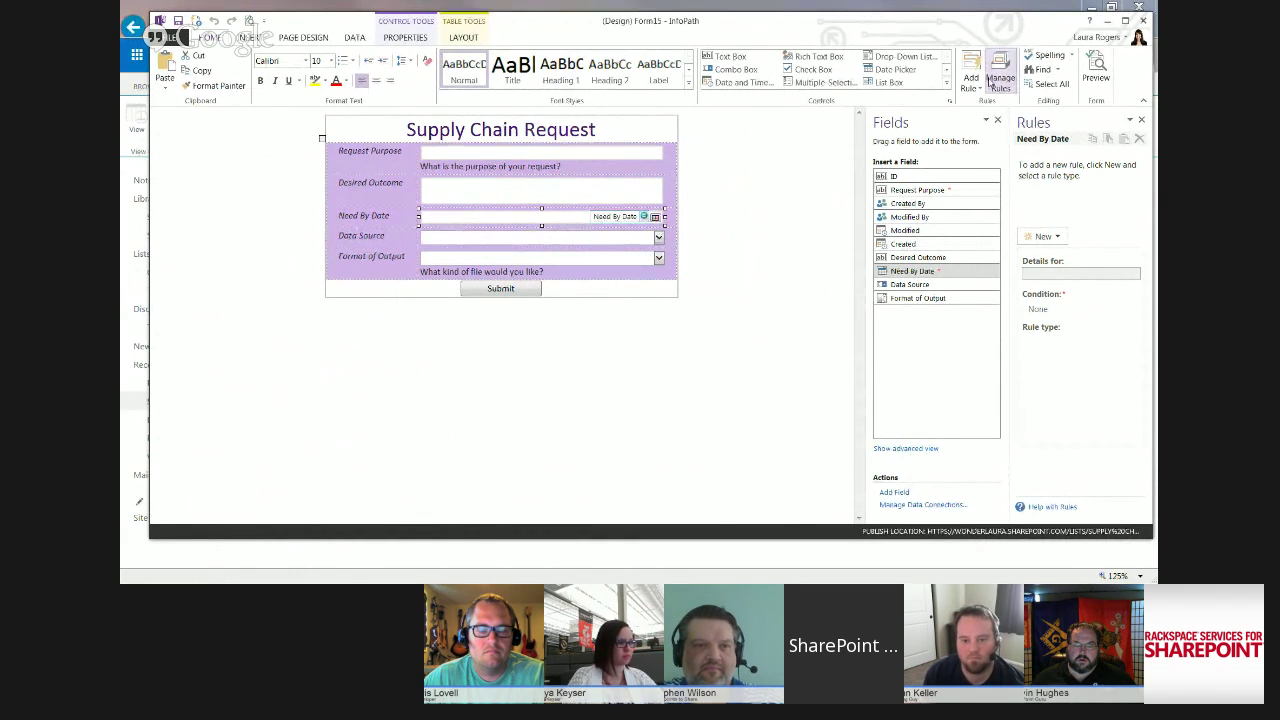
left_click(1043, 237)
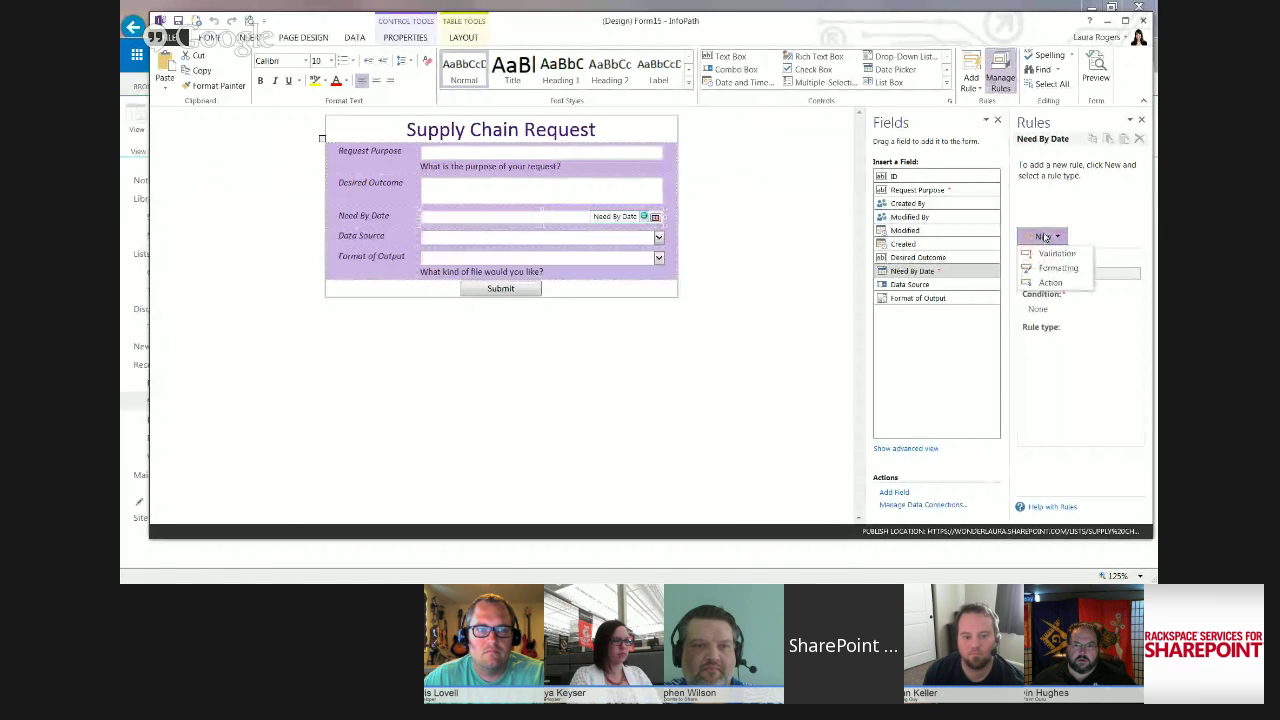
left_click(1048, 254)
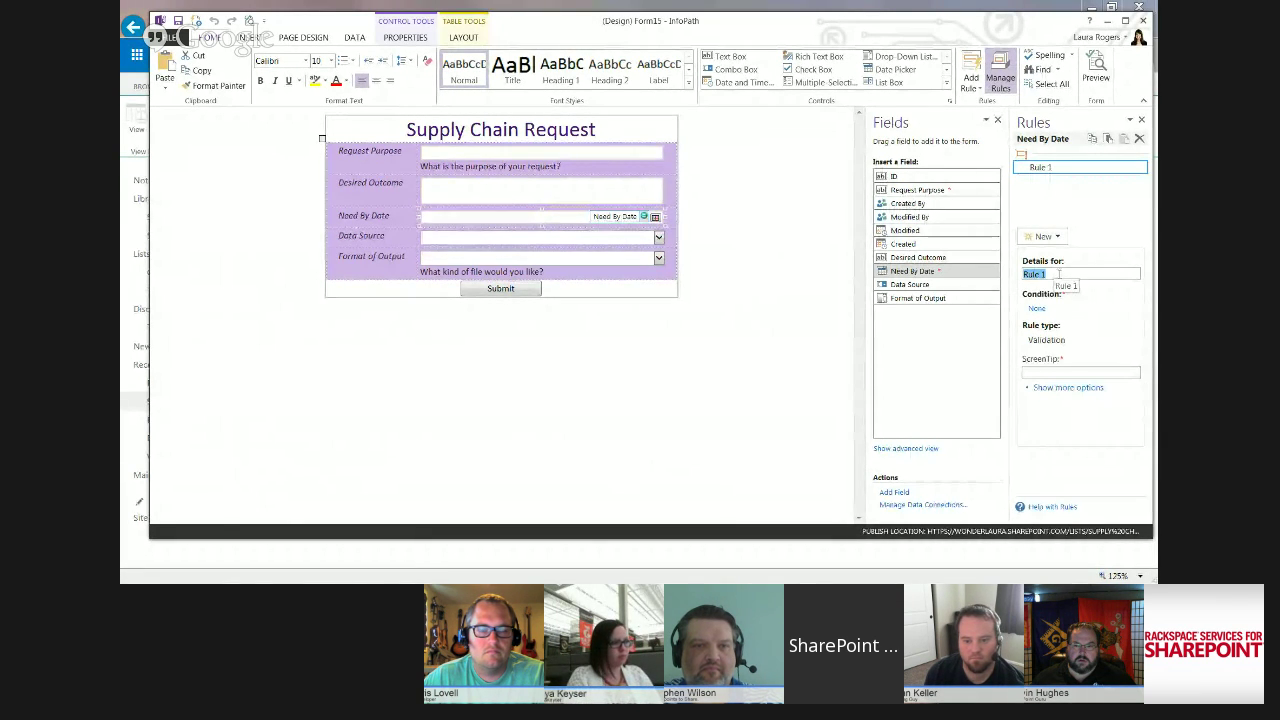
left_click(1063, 274)
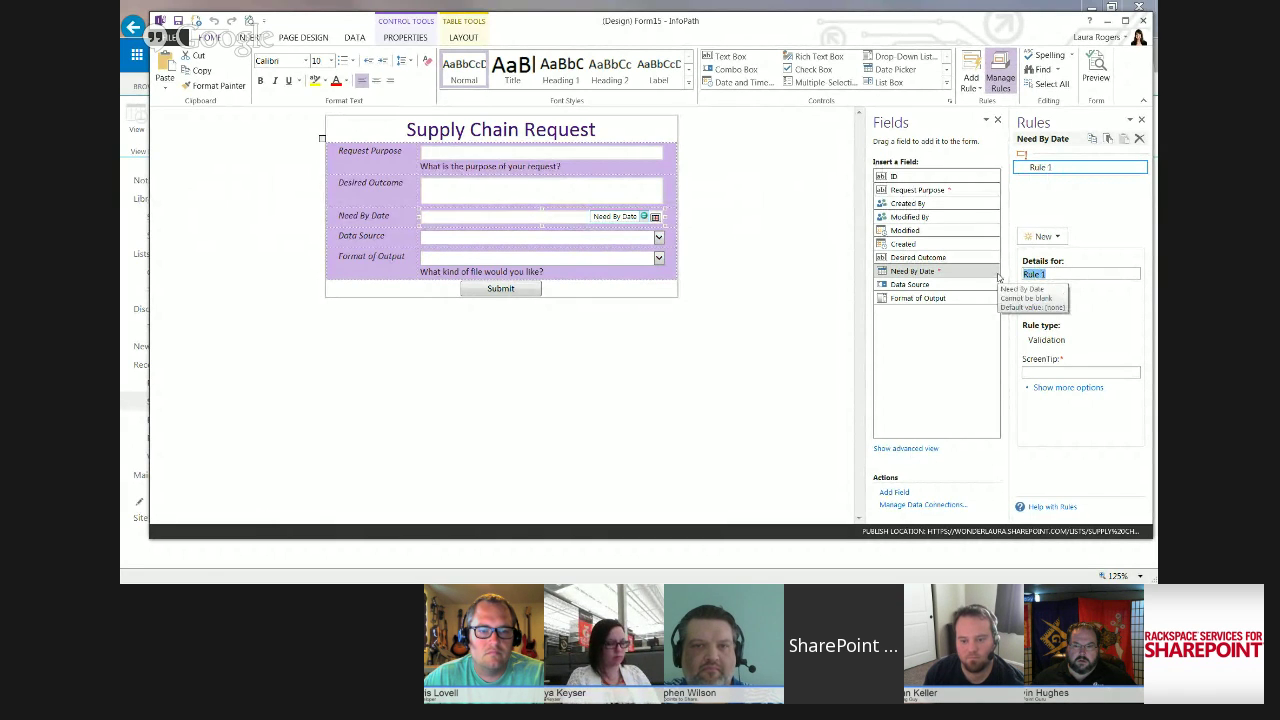
type("certa")
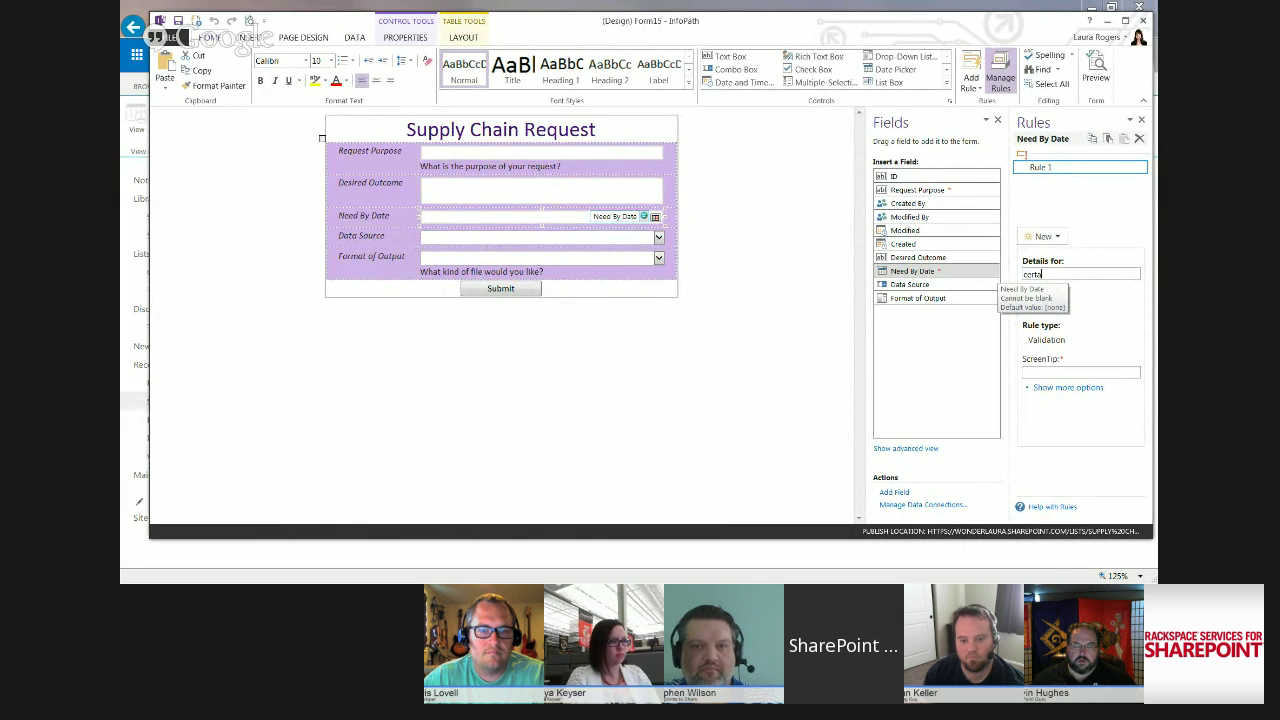
type("in date")
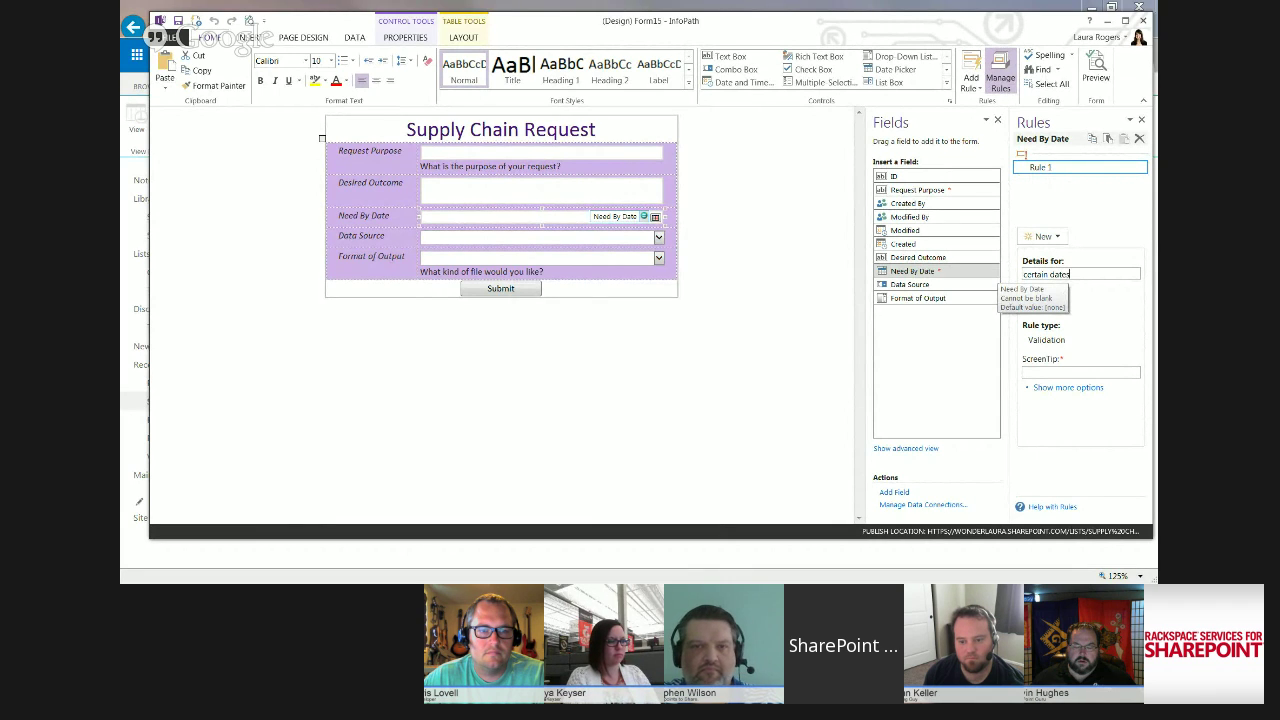
type("s")
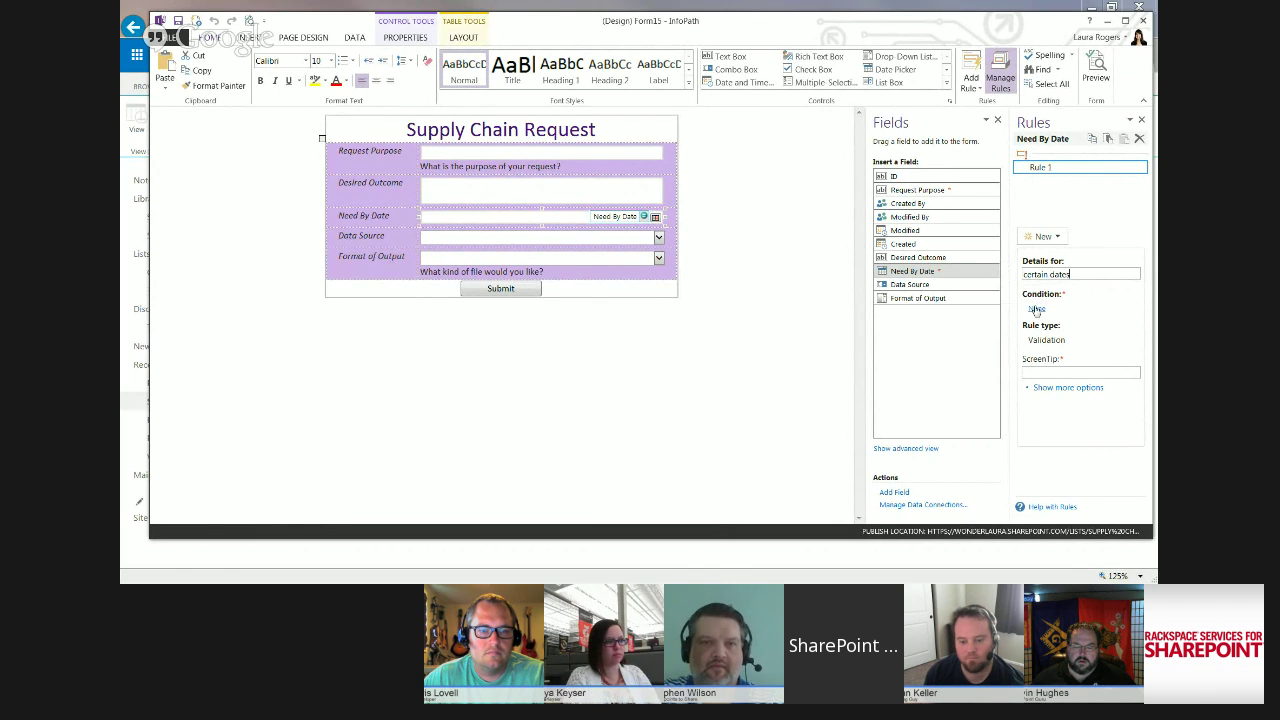
Set the validation rule's ScreenTip to "date must be in the future"
left_click(1091, 369)
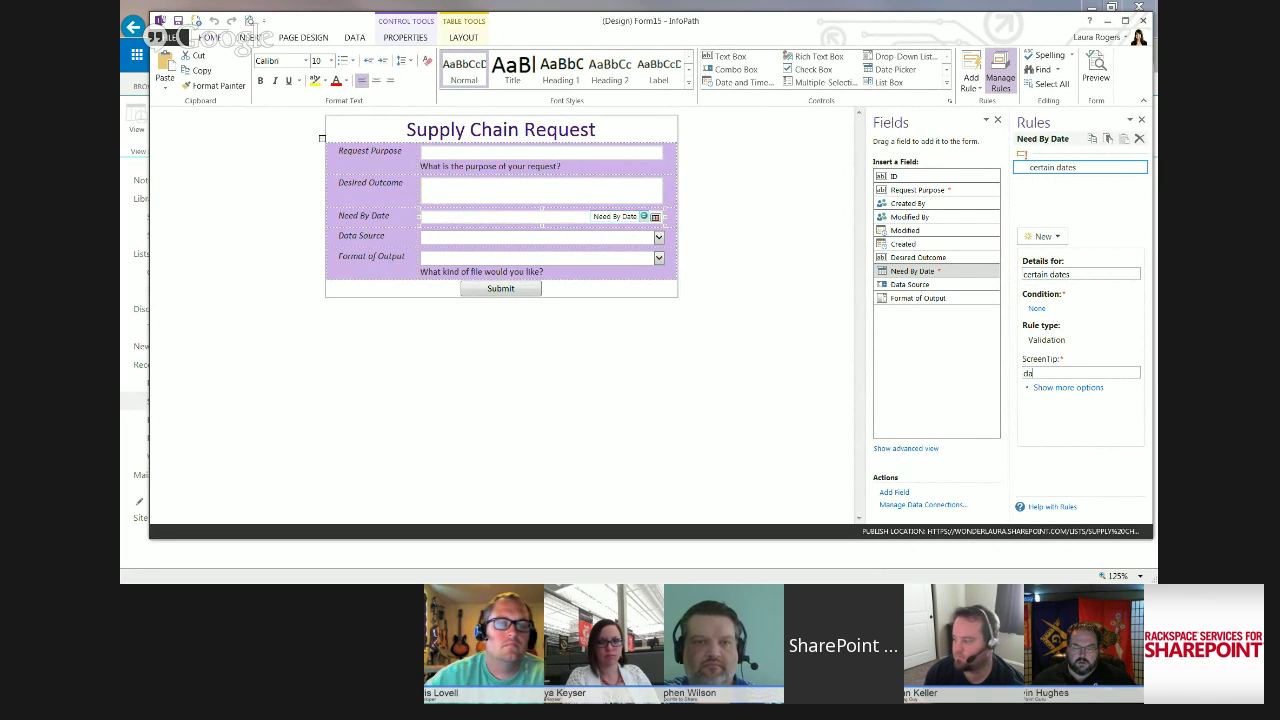
type("date must ")
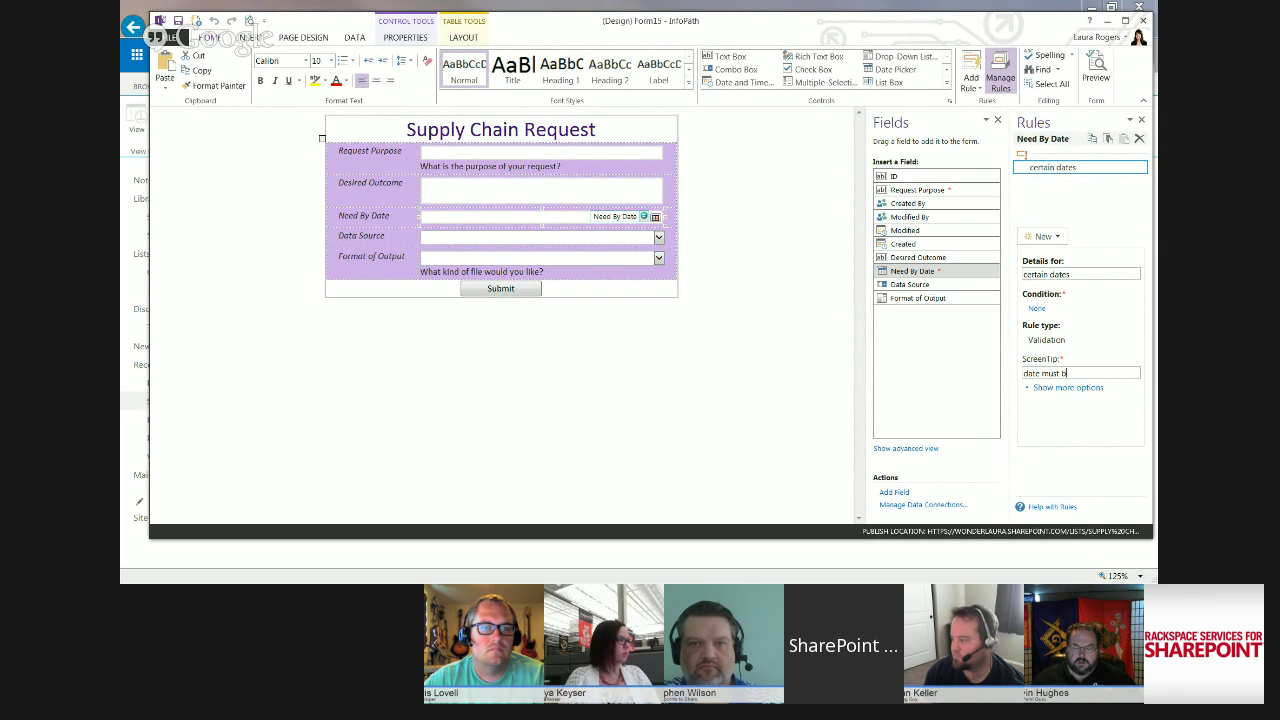
type("be iin the")
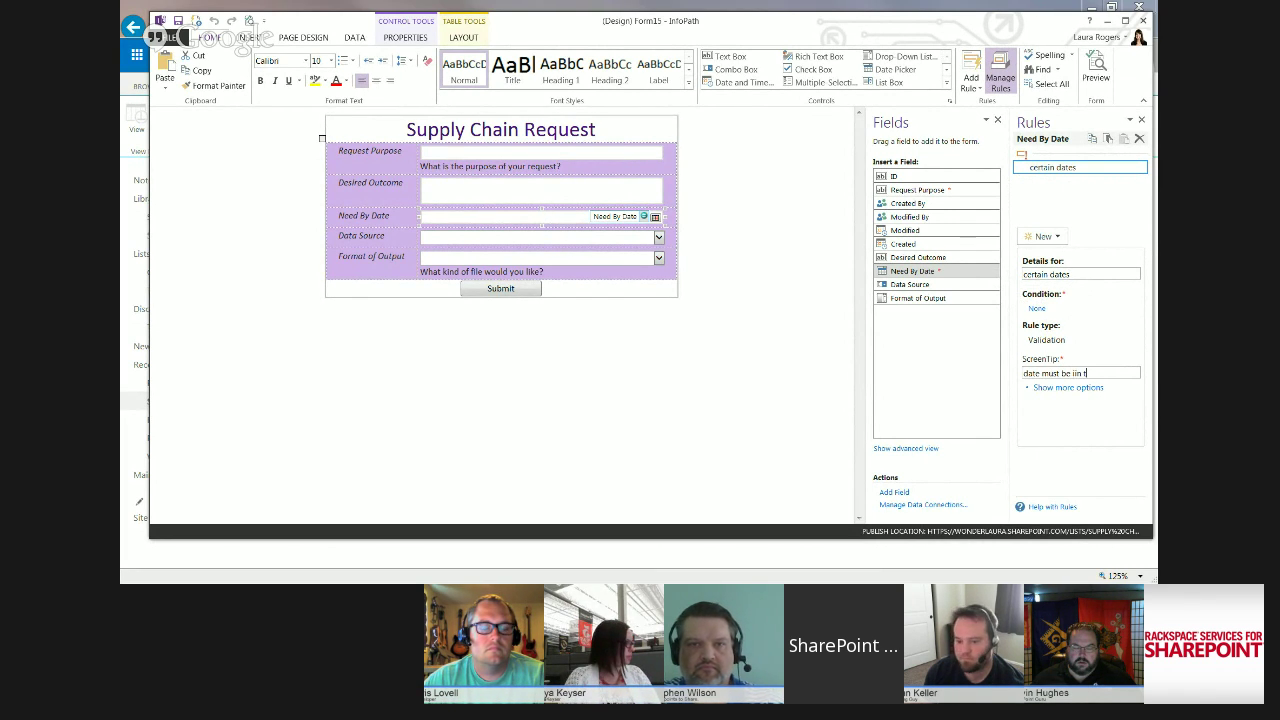
key("BackSpace")
key("BackSpace")
key("BackSpace")
key("BackSpace")
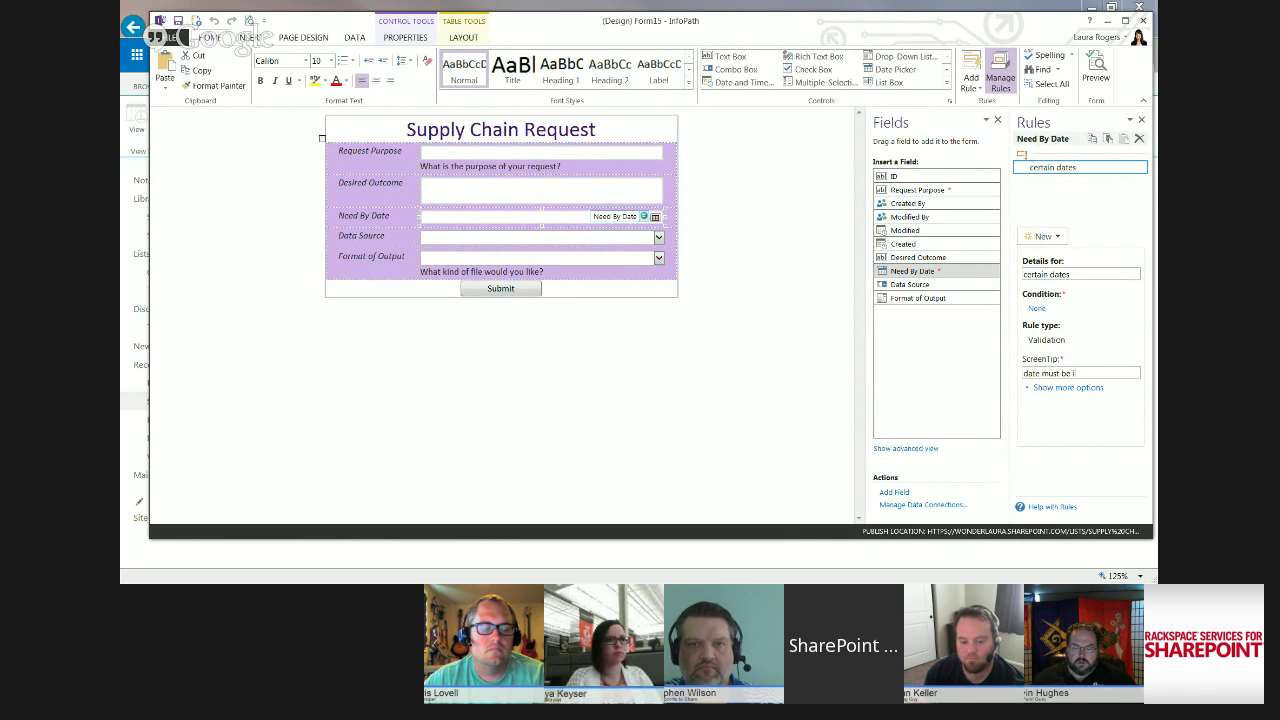
type("future")
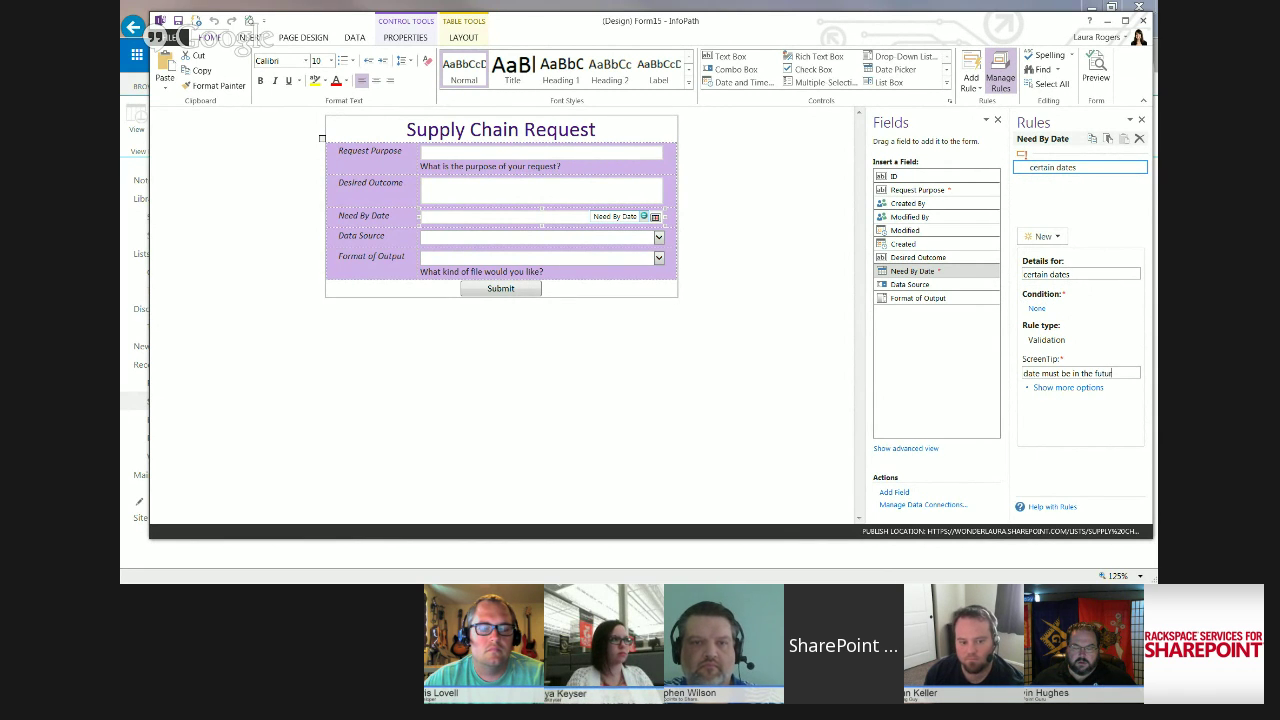
Set the rule's first condition to Need By Date is not blank
left_click(1037, 308)
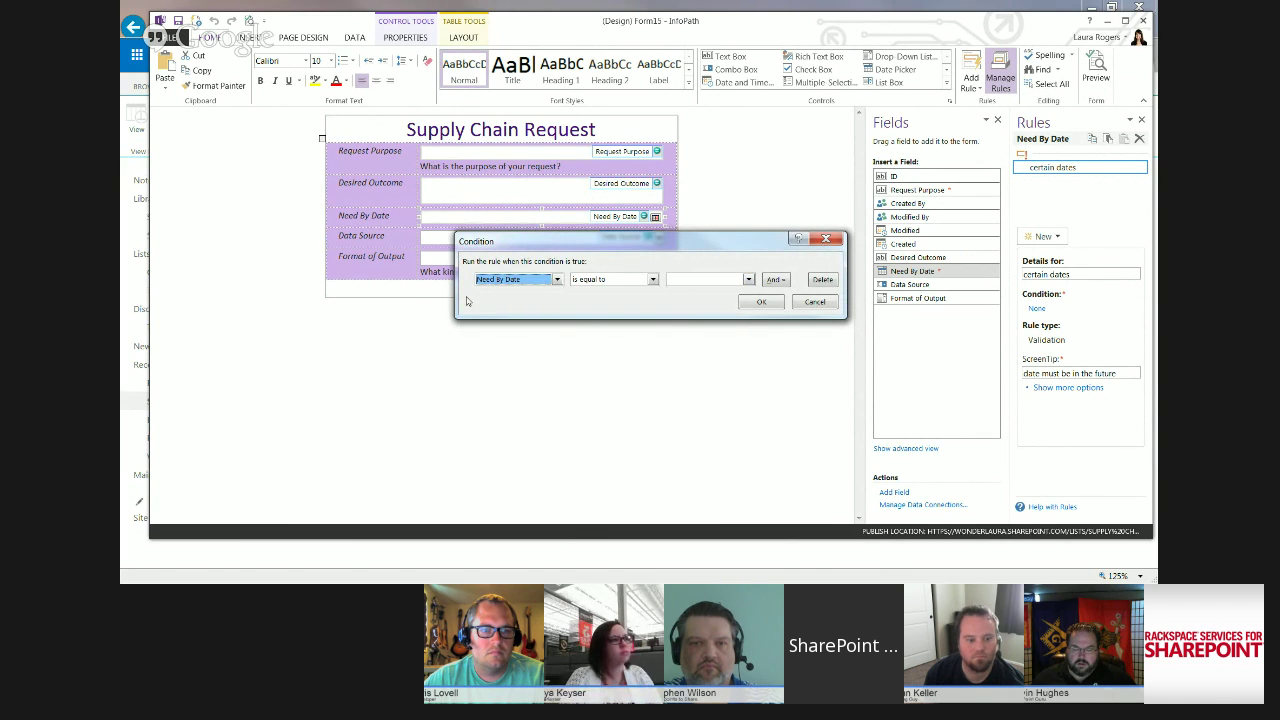
left_click(610, 280)
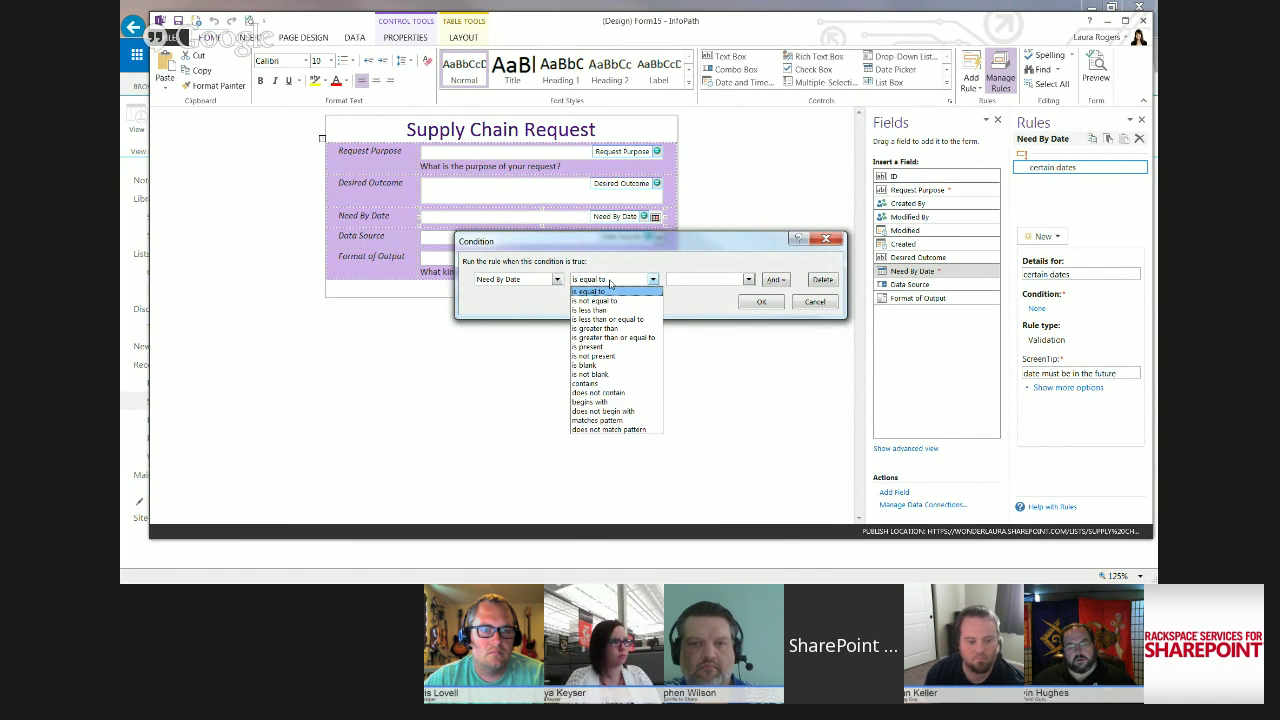
left_click(605, 261)
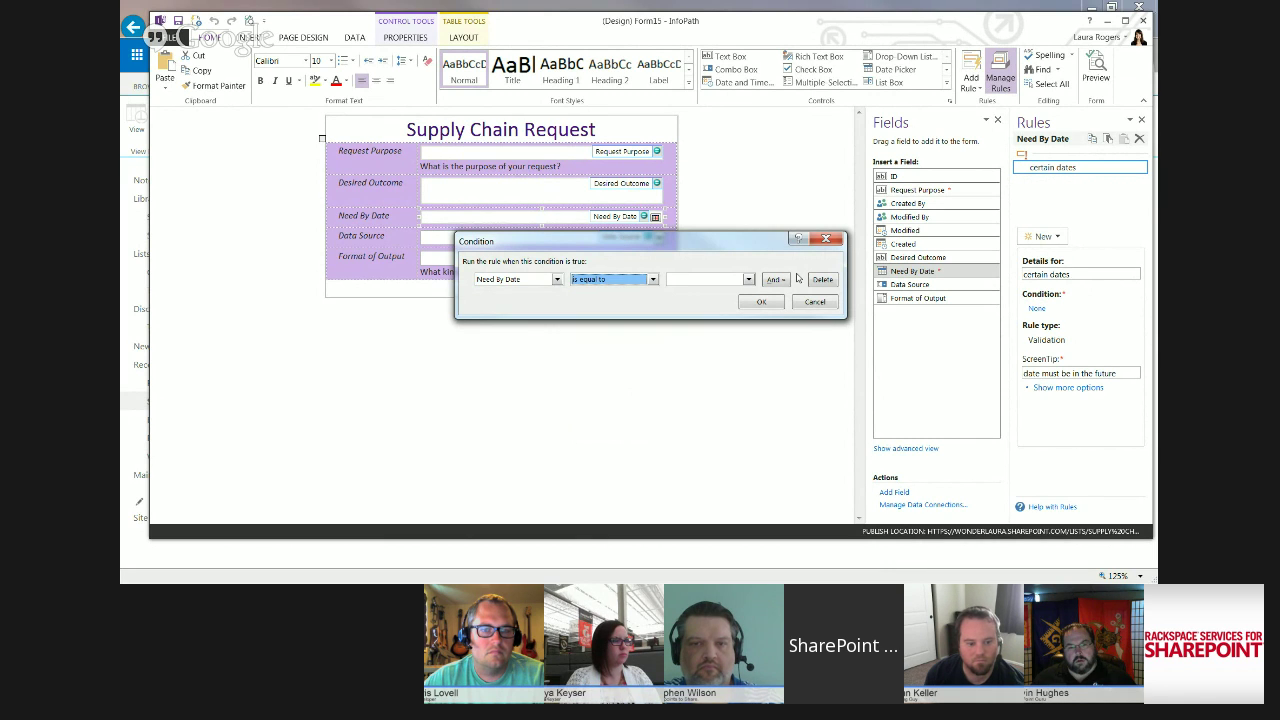
left_click(611, 281)
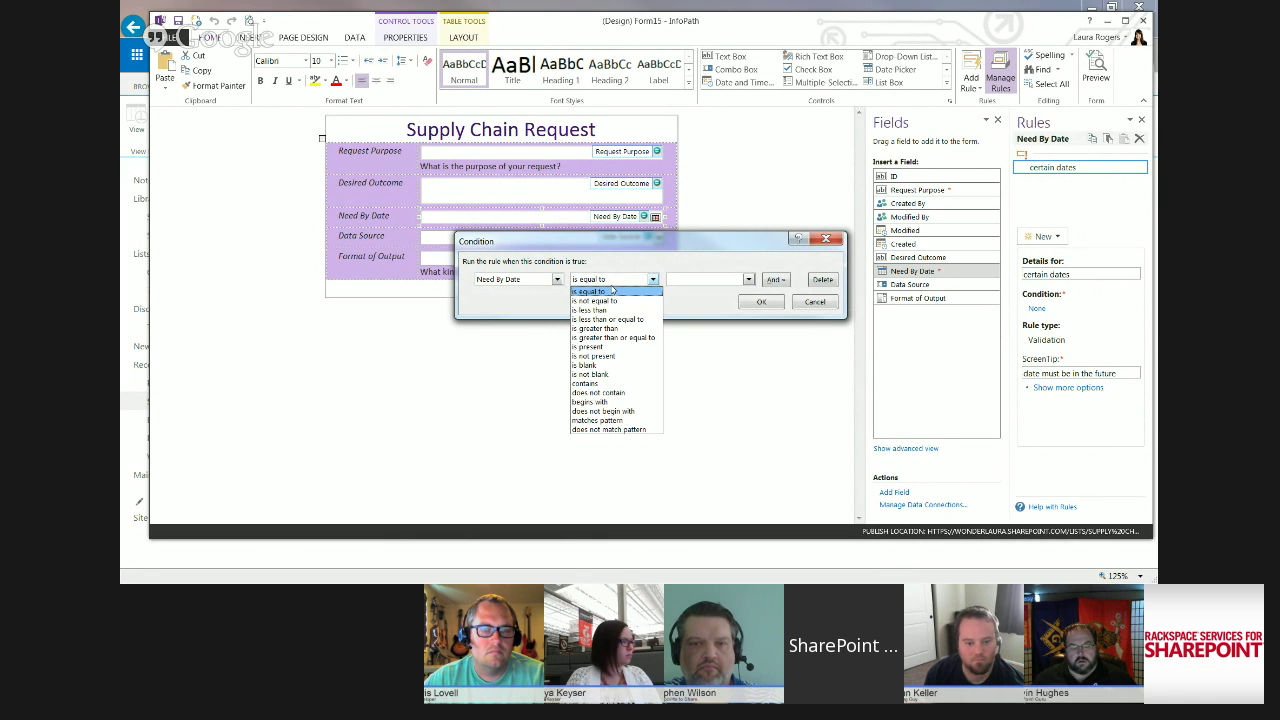
left_click(610, 375)
Add a second rule condition, joined with "and", for Need By Date is less than the formula today() + 7
left_click(776, 279)
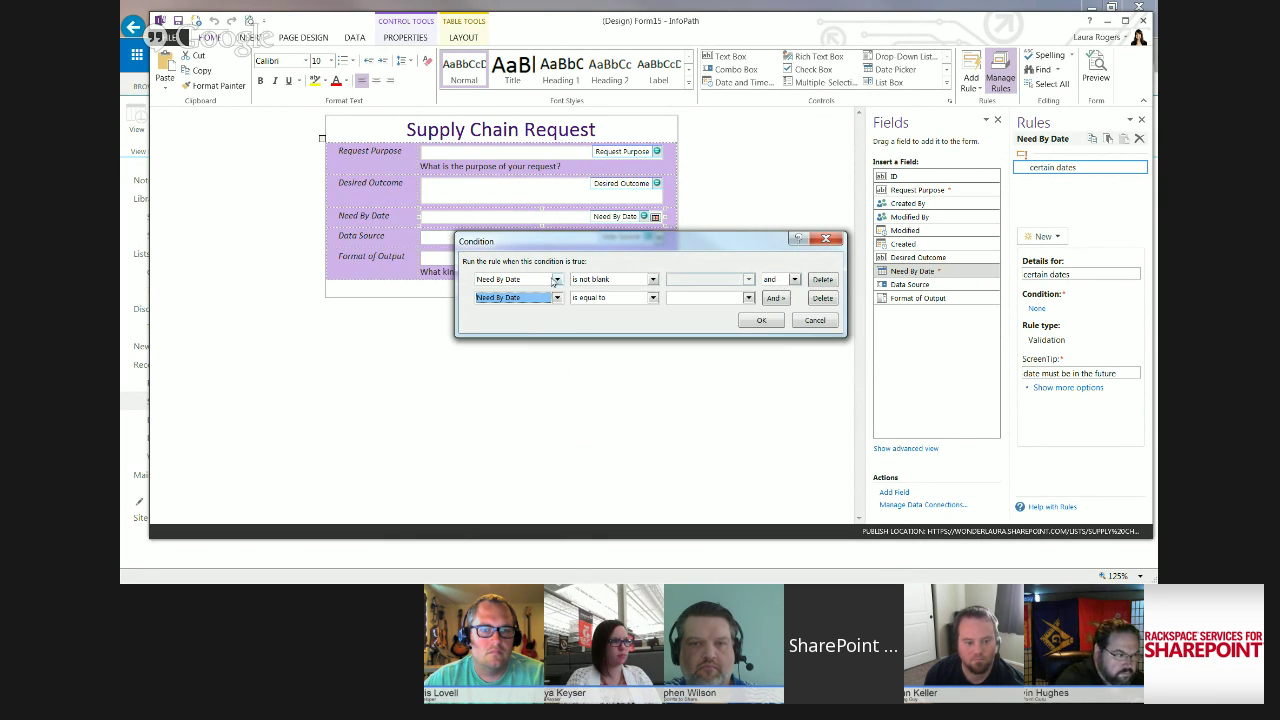
left_click(613, 300)
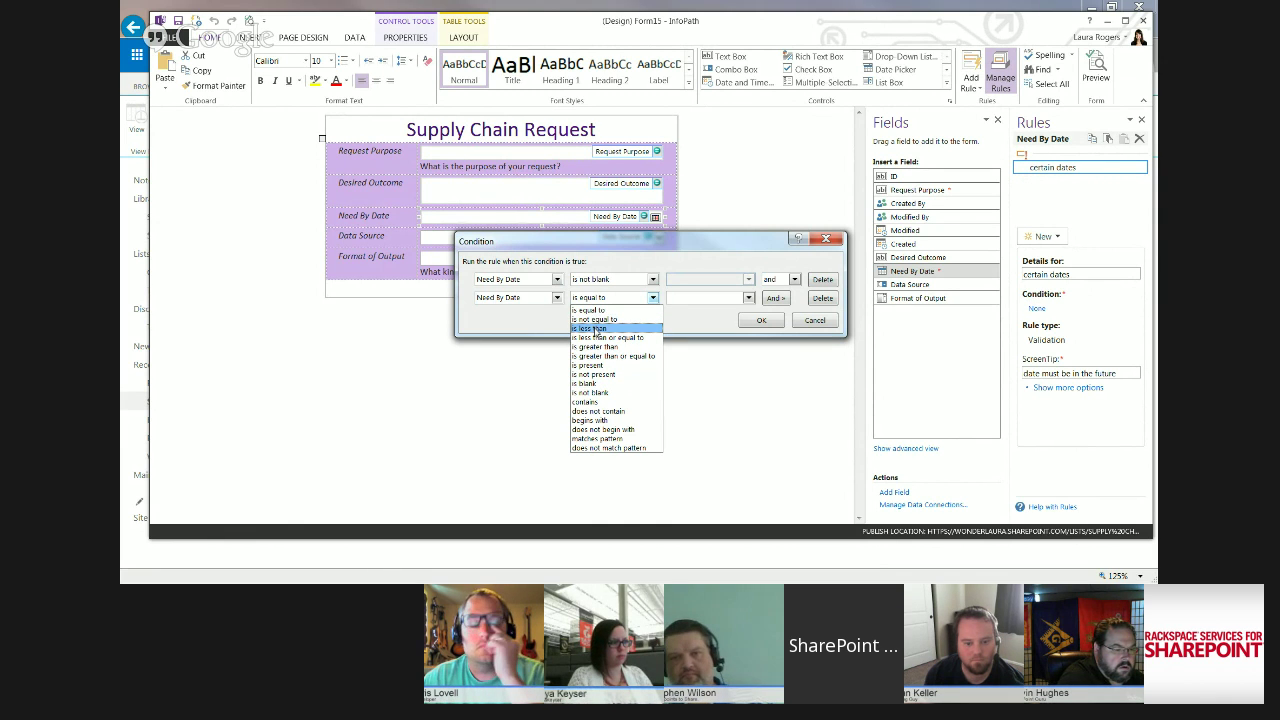
left_click(593, 328)
left_click(690, 298)
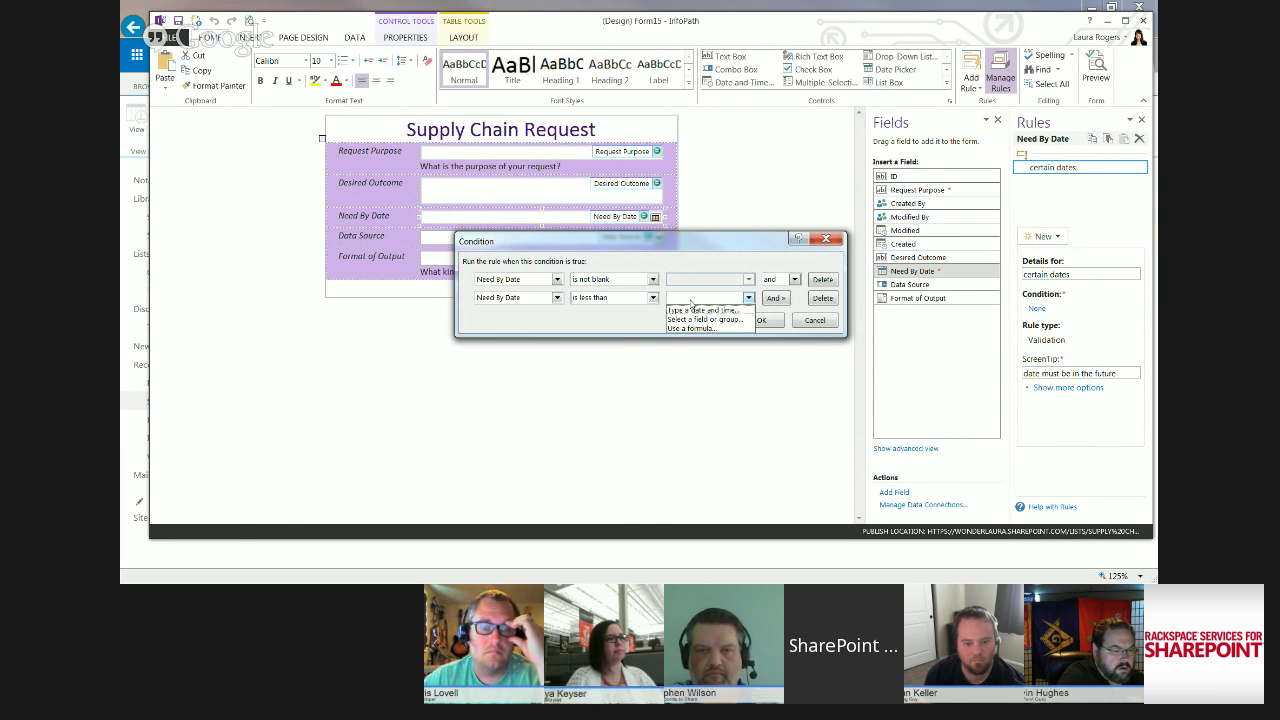
left_click(689, 328)
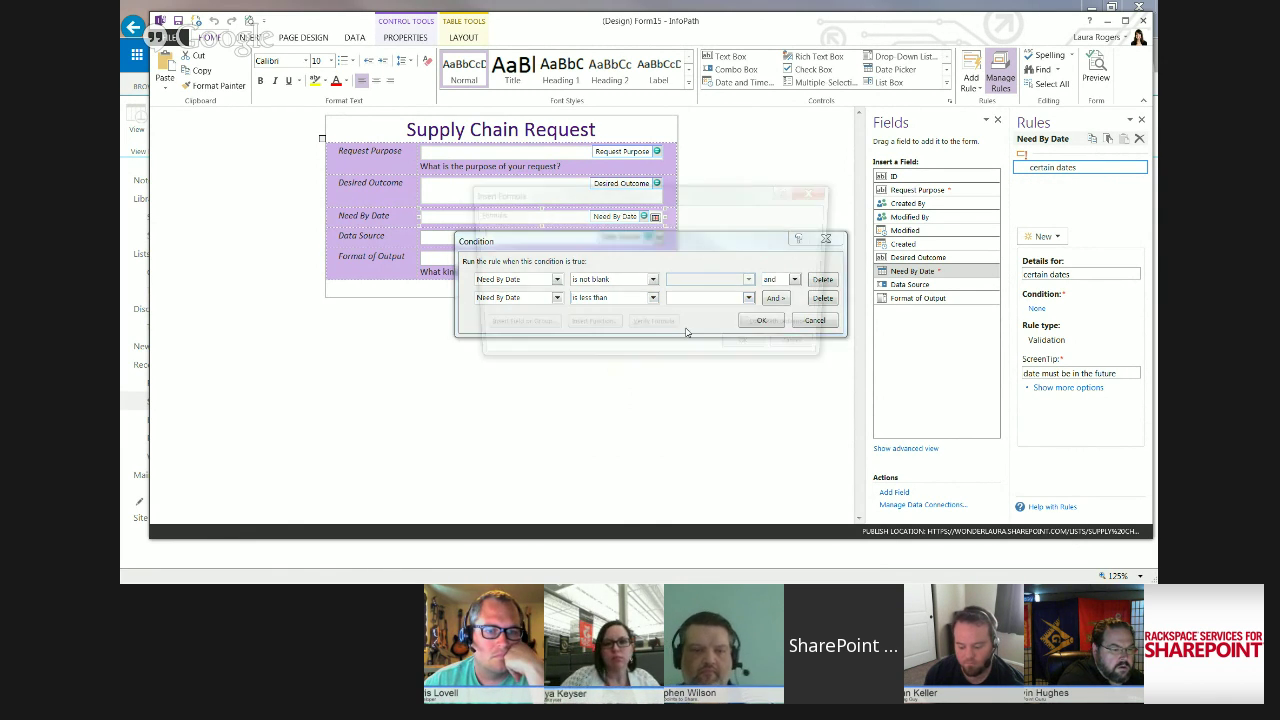
left_click(593, 328)
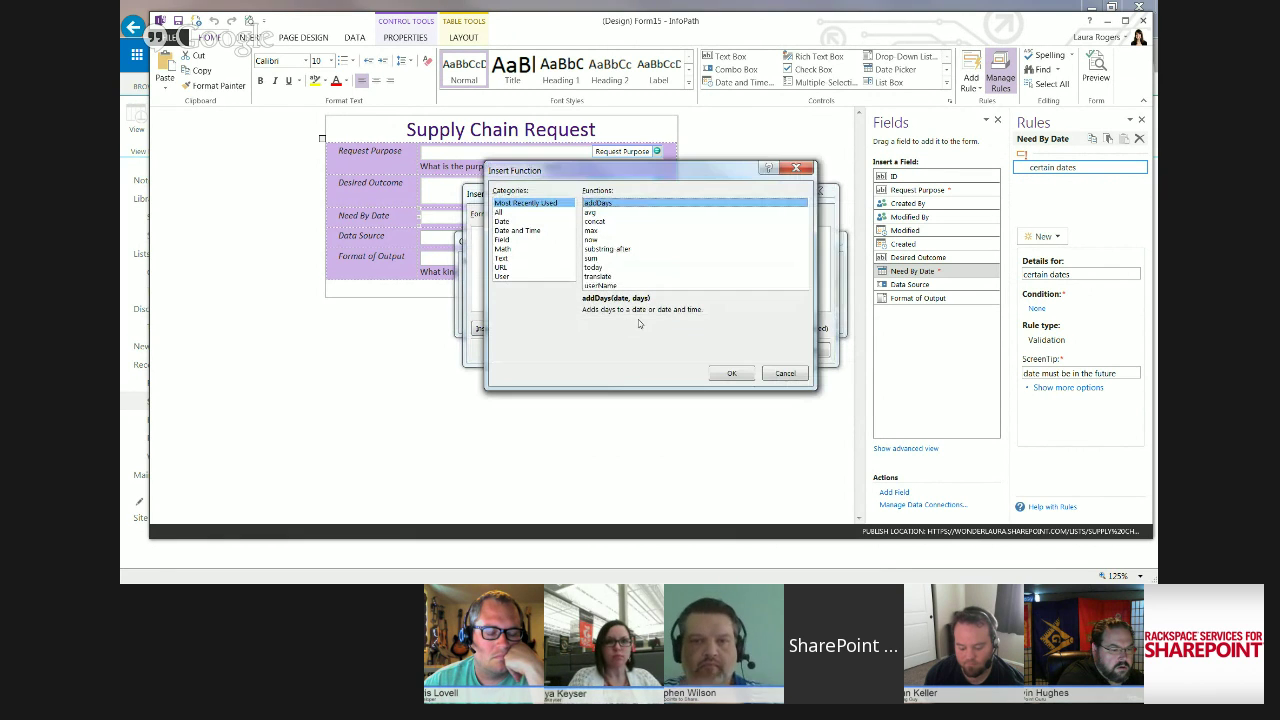
left_click(616, 266)
double_click(616, 266)
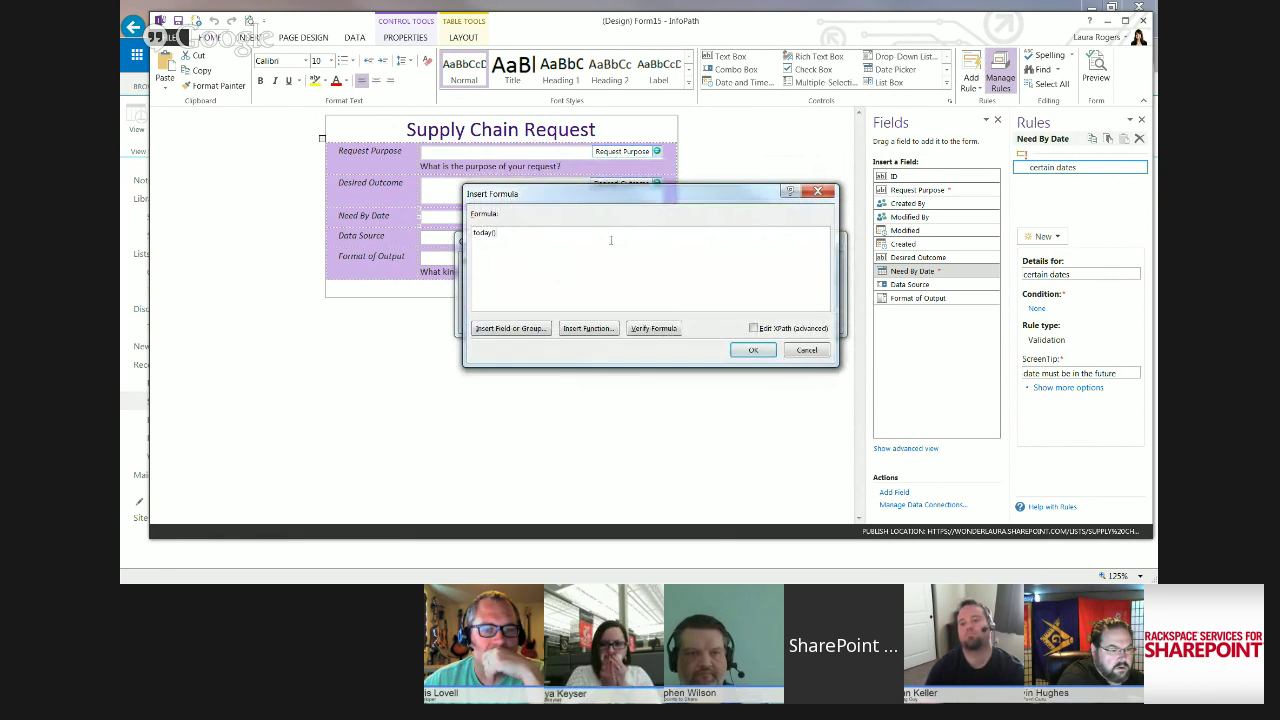
type("+7")
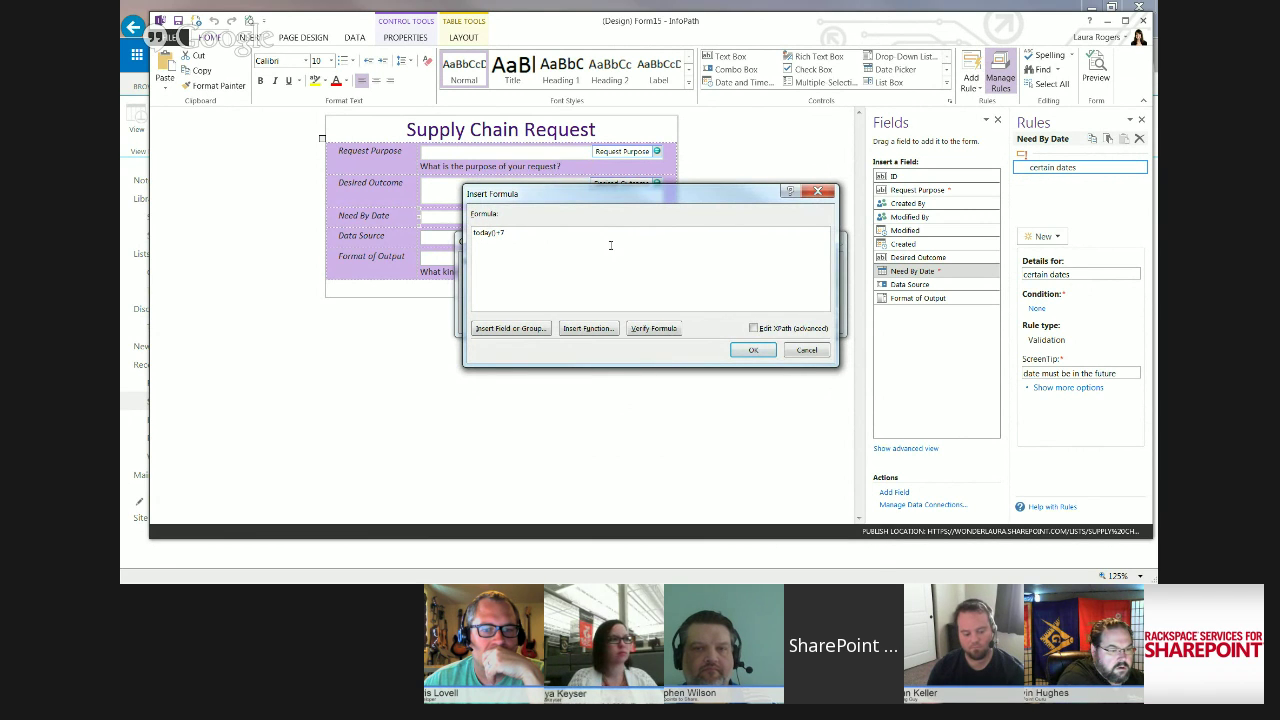
left_click(753, 350)
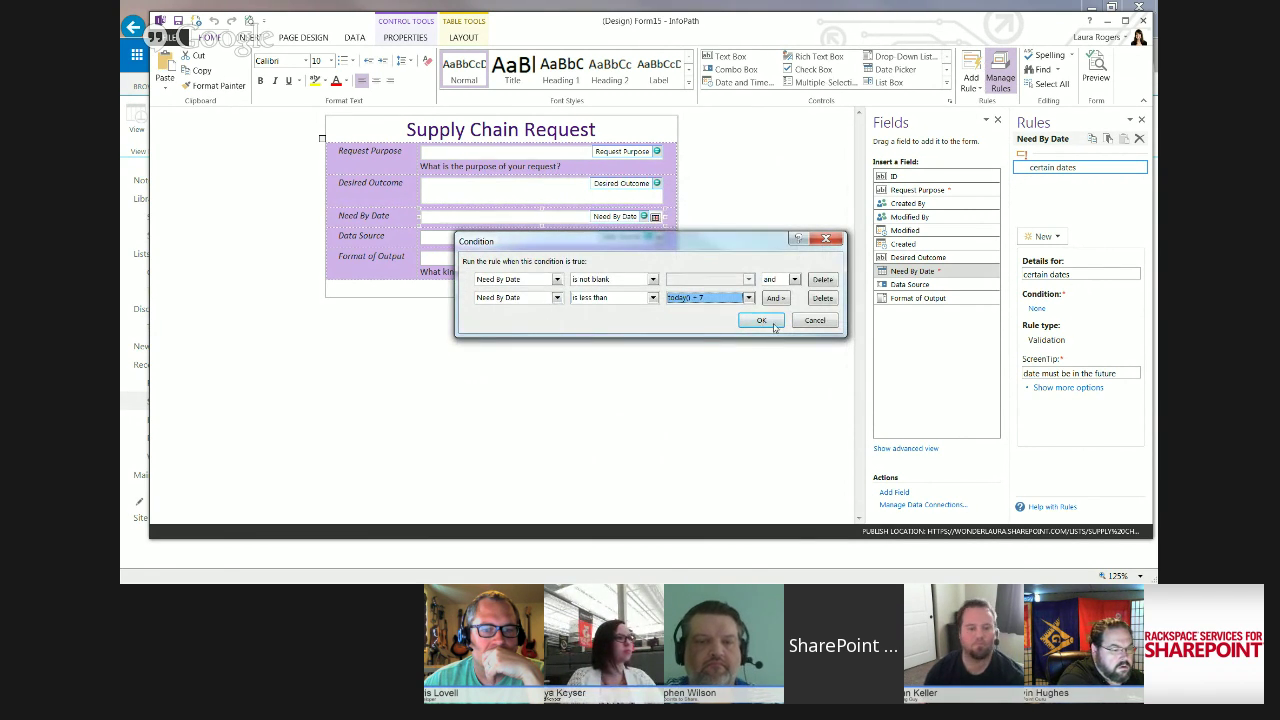
left_click(762, 321)
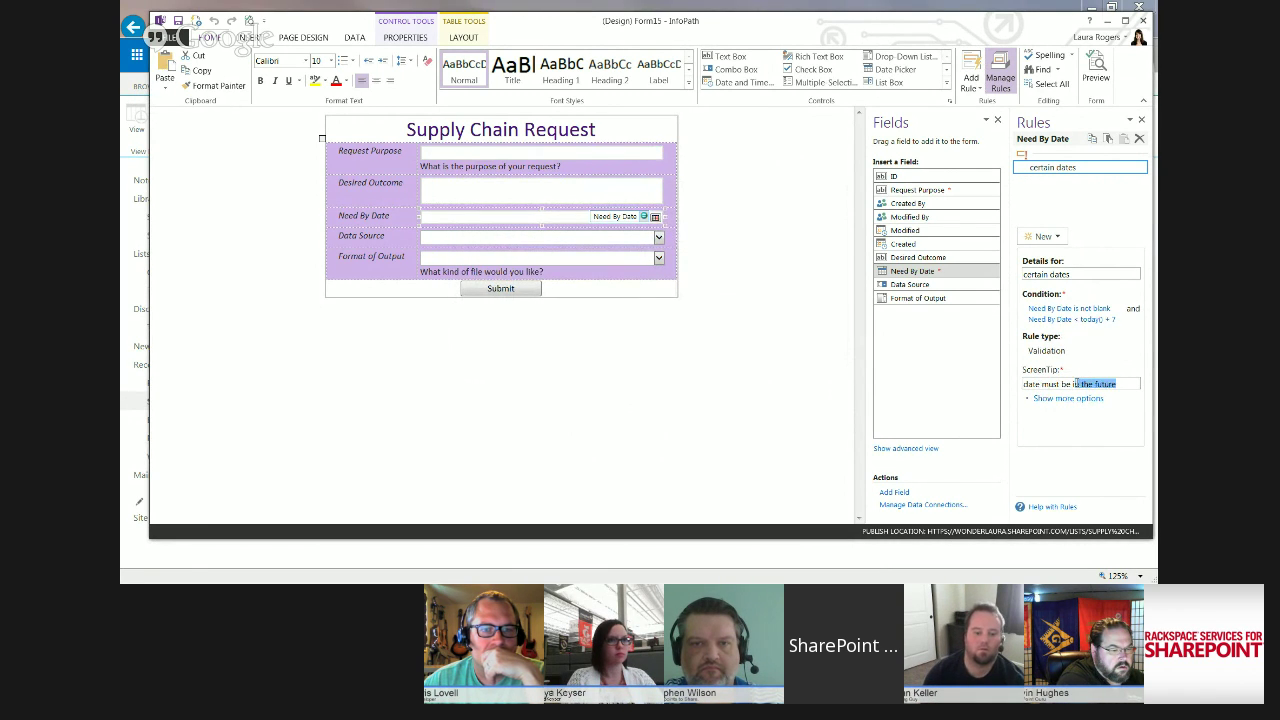
Change the validation rule's ScreenTip to "date must be at least a week in the future"
type("a")
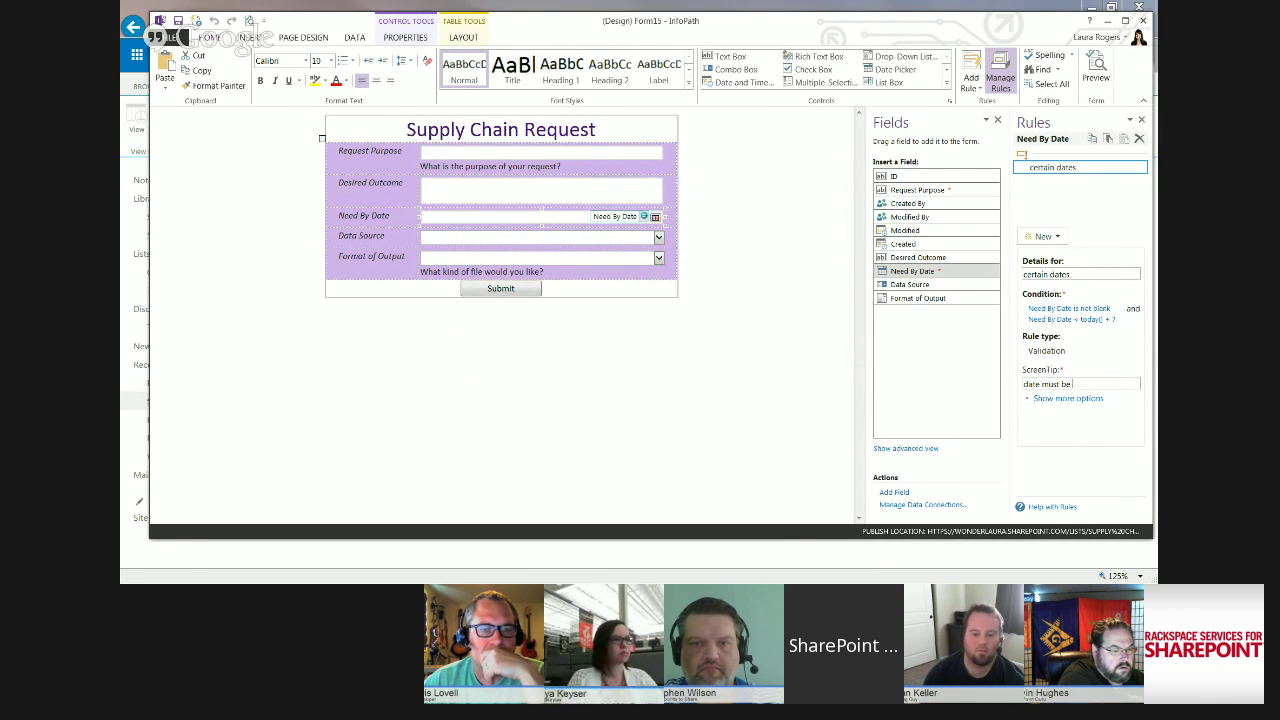
type("t least a")
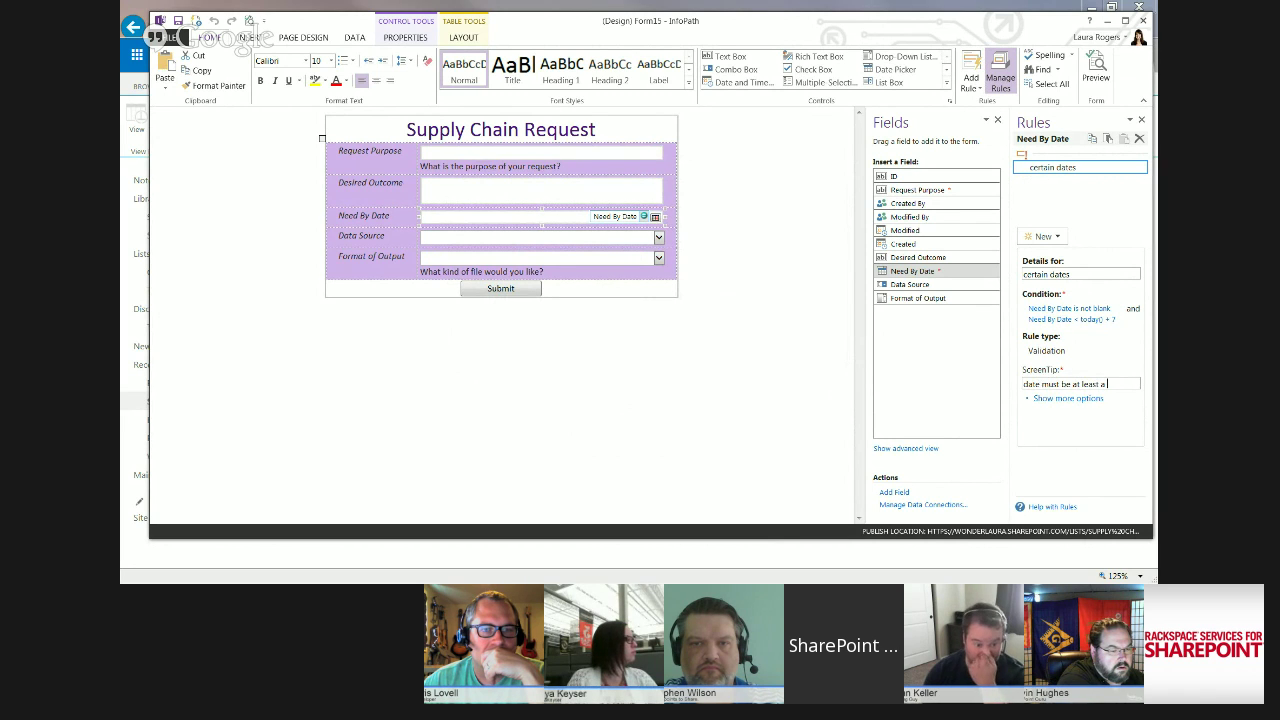
type(" week in the fu")
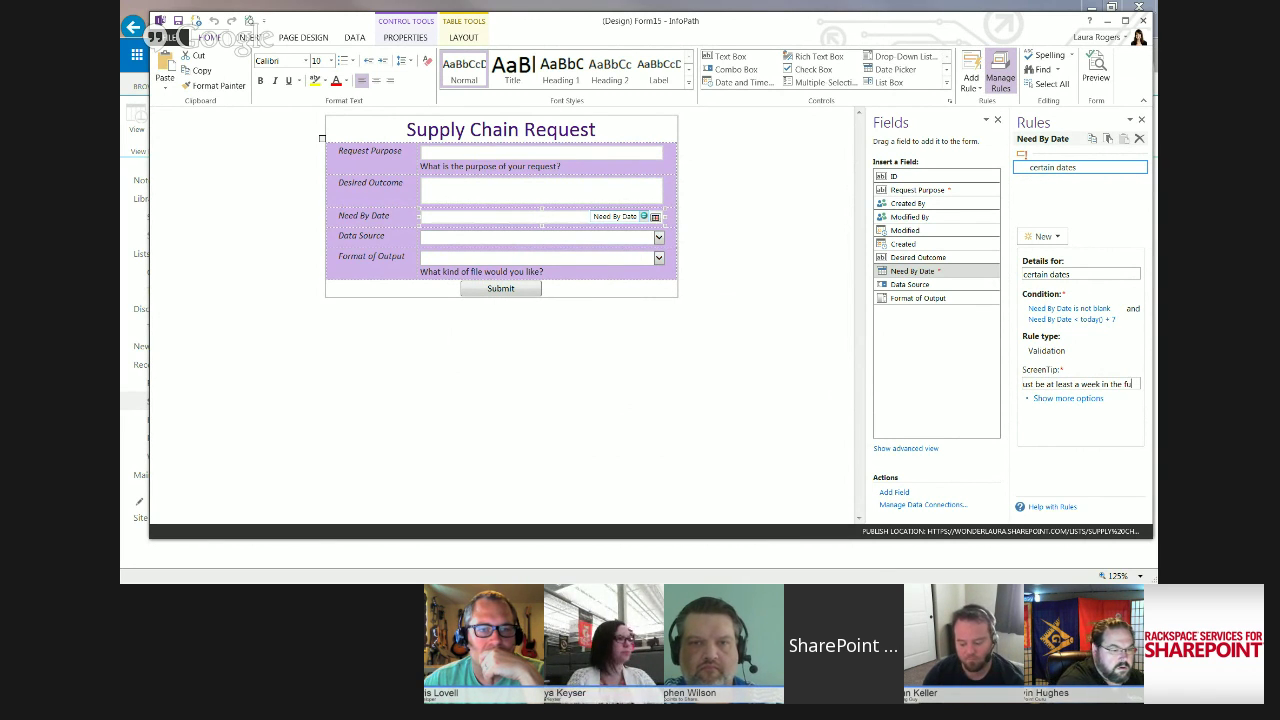
type("ture")
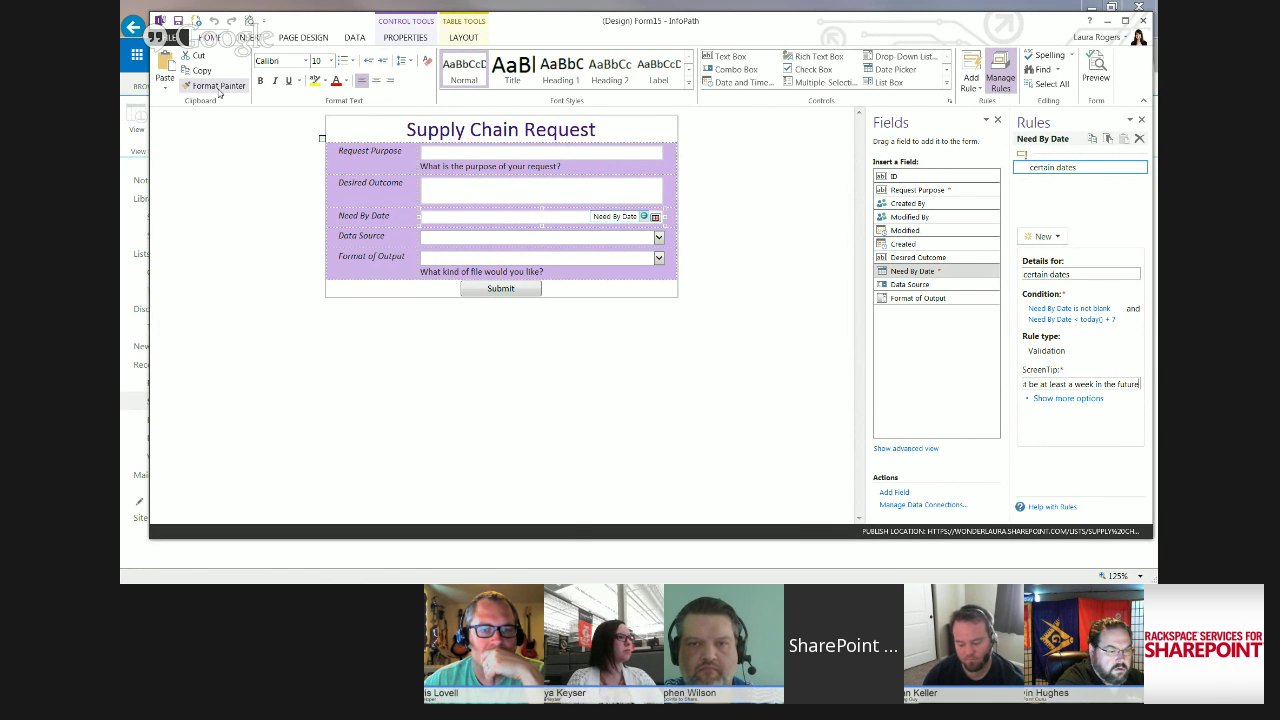
key("Return")
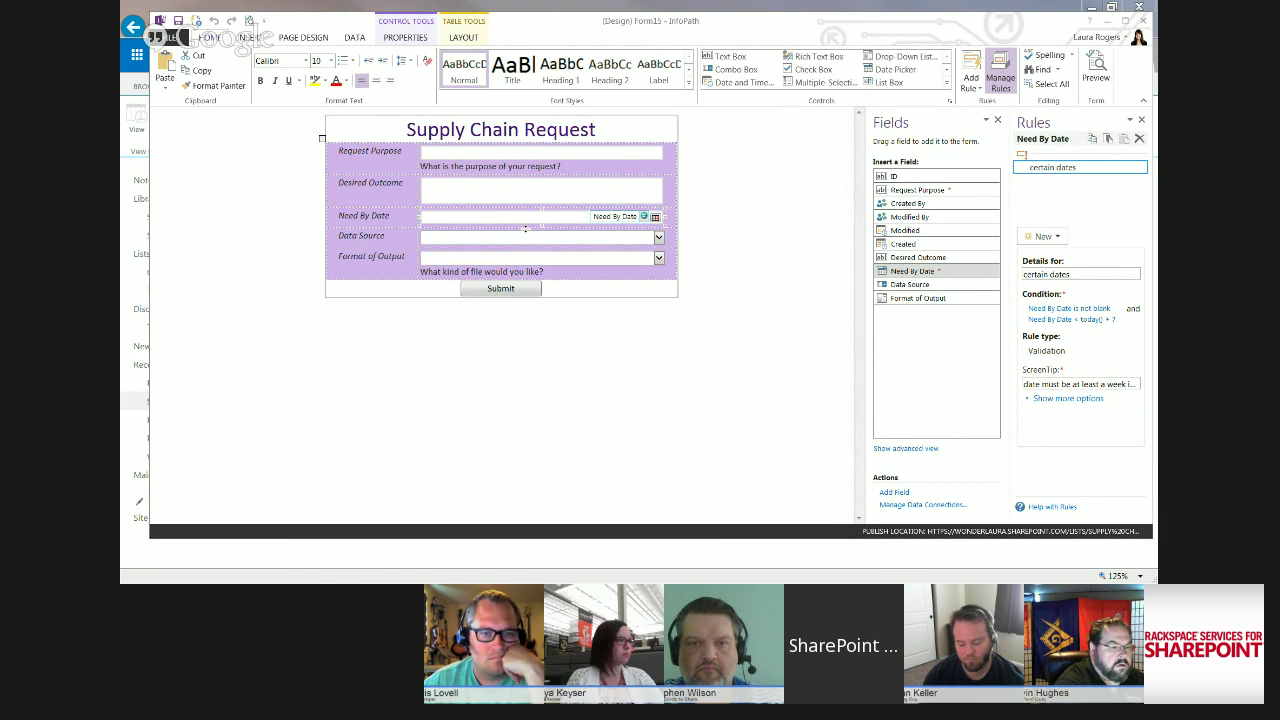
Preview the form and test the Need By Date validation with 5/29/2015, 5/30/2015 and 6/5/2015, closing the preview when done
left_click(1095, 77)
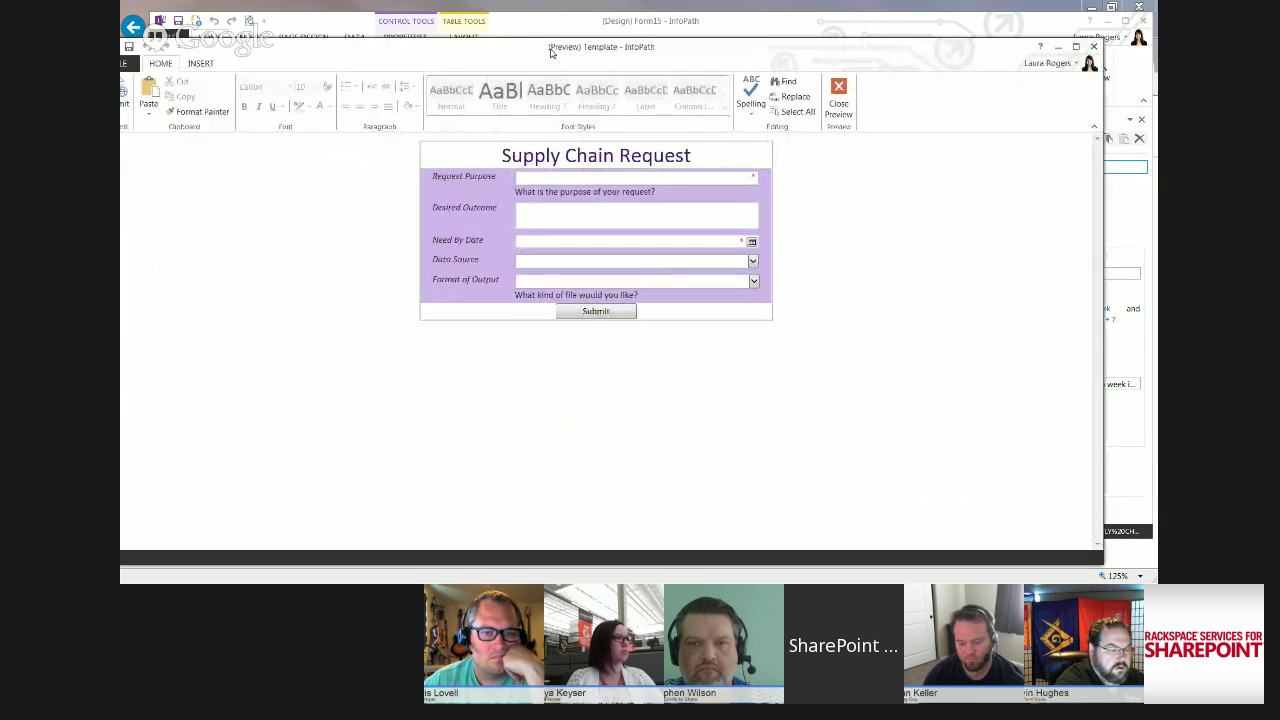
left_click(755, 236)
left_click(731, 318)
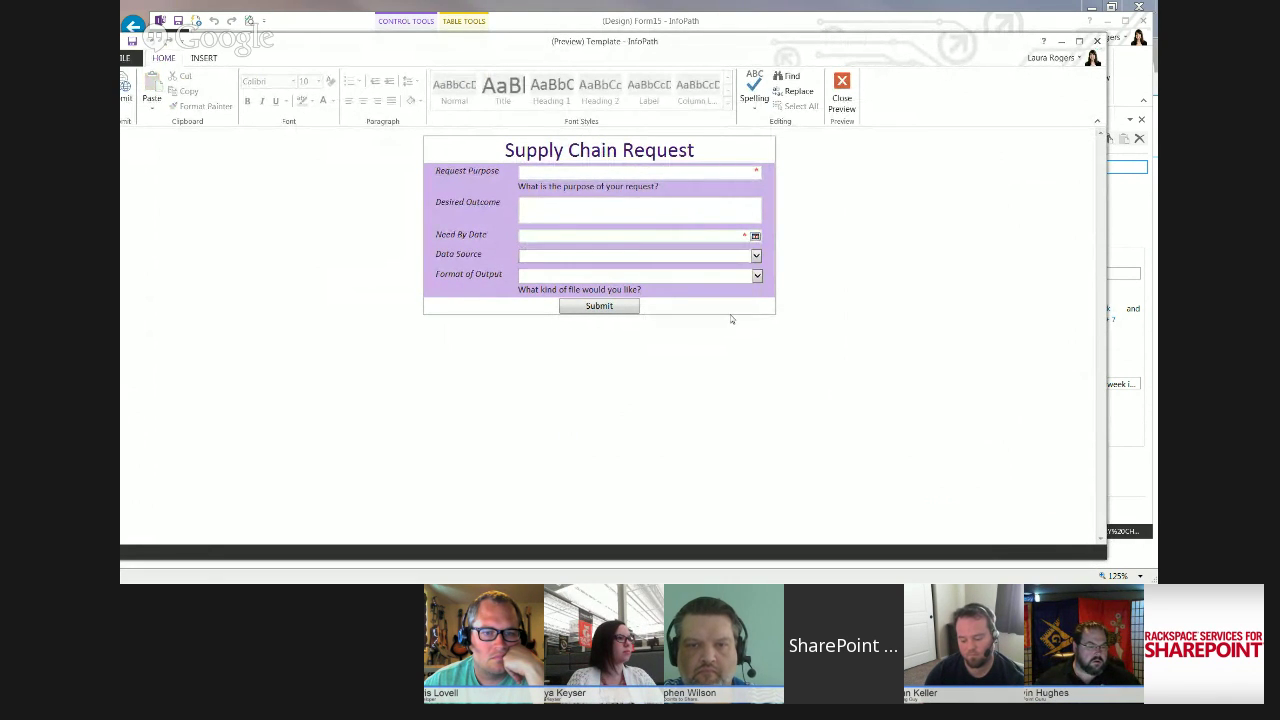
left_click(677, 257)
left_click(755, 237)
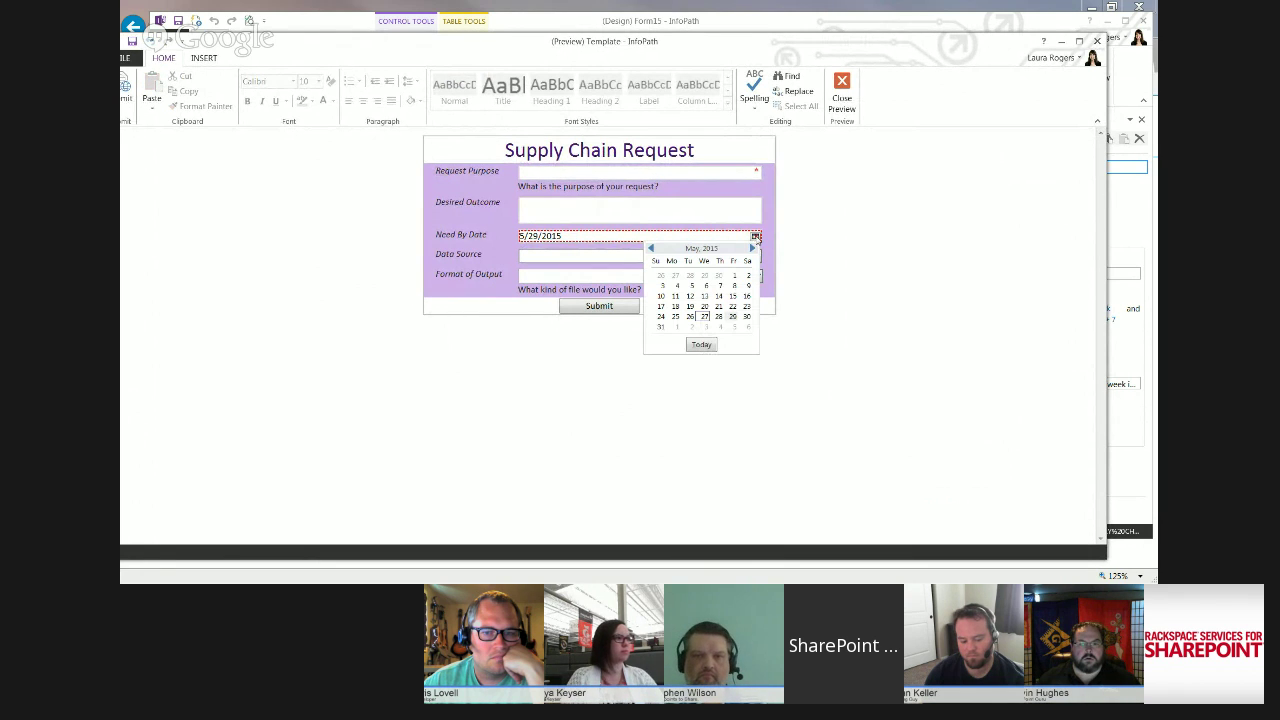
left_click(746, 316)
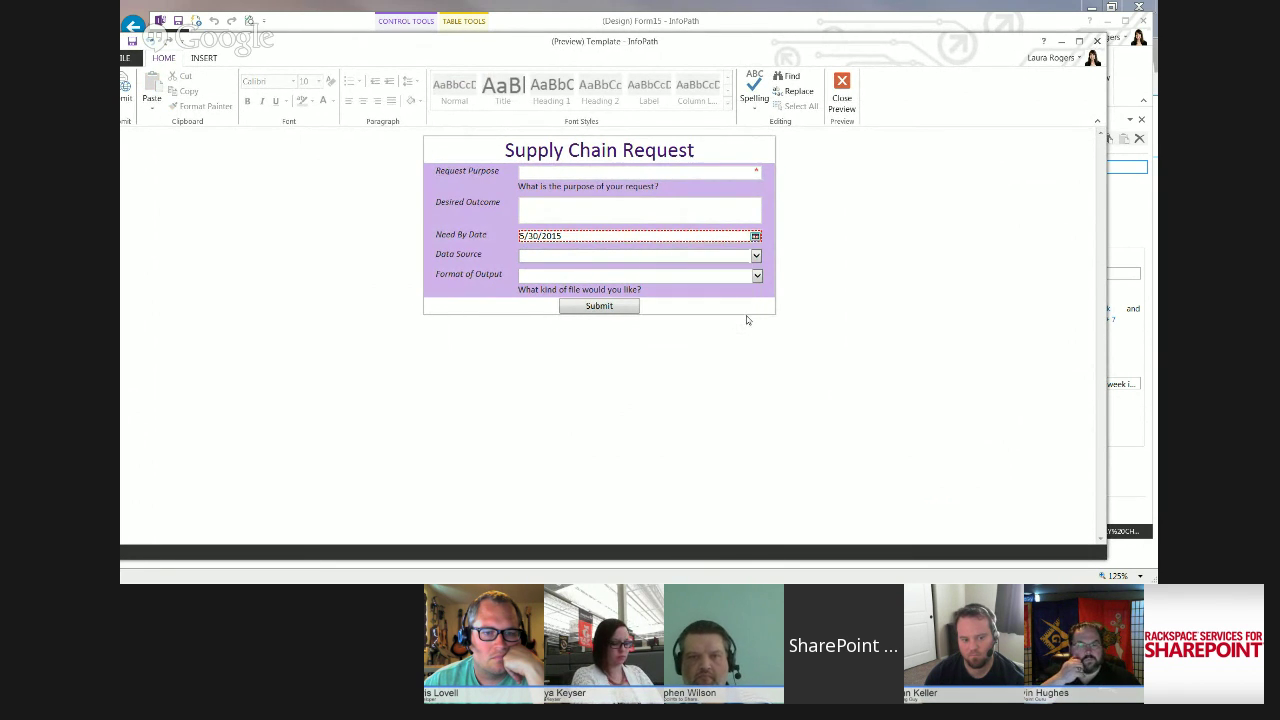
left_click(755, 236)
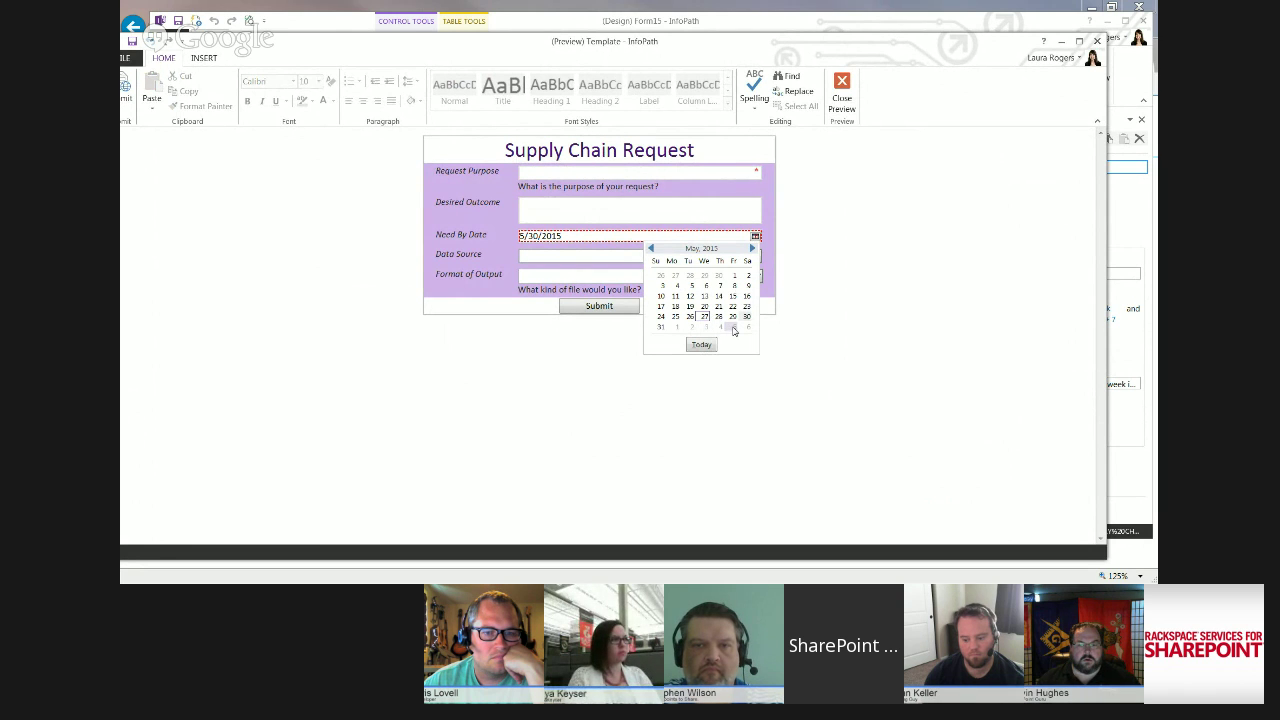
left_click(733, 327)
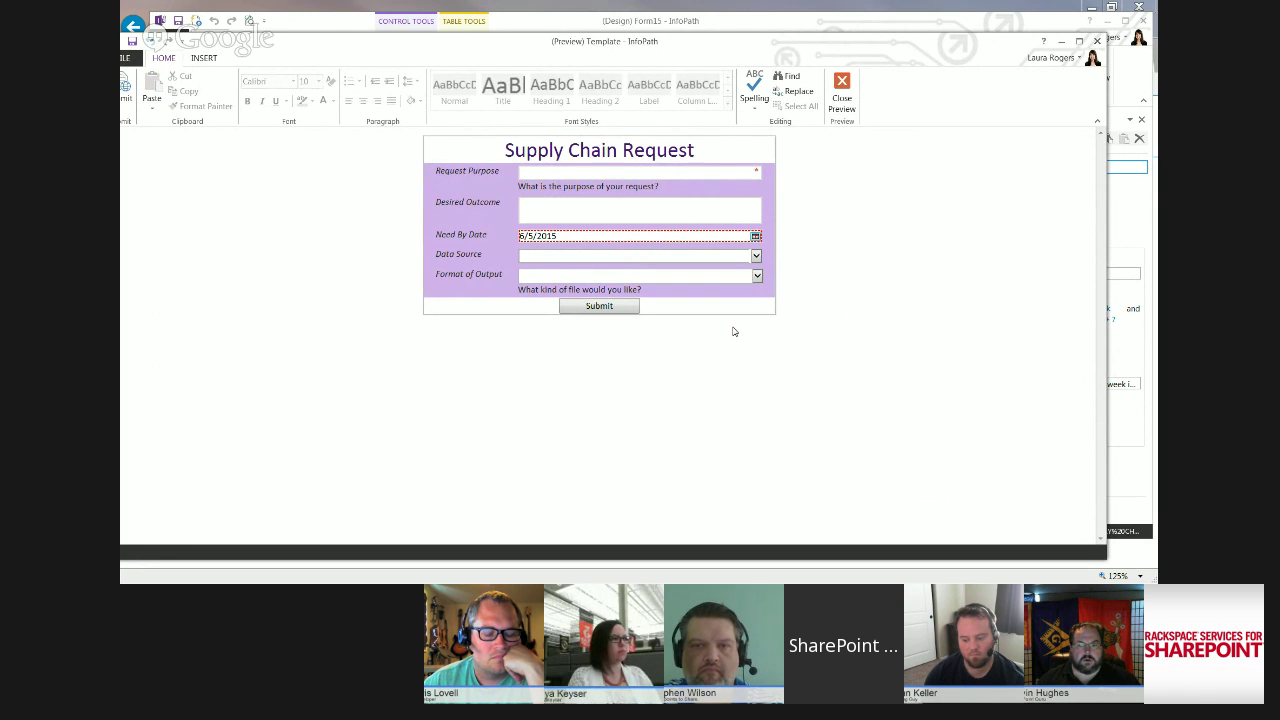
left_click(839, 95)
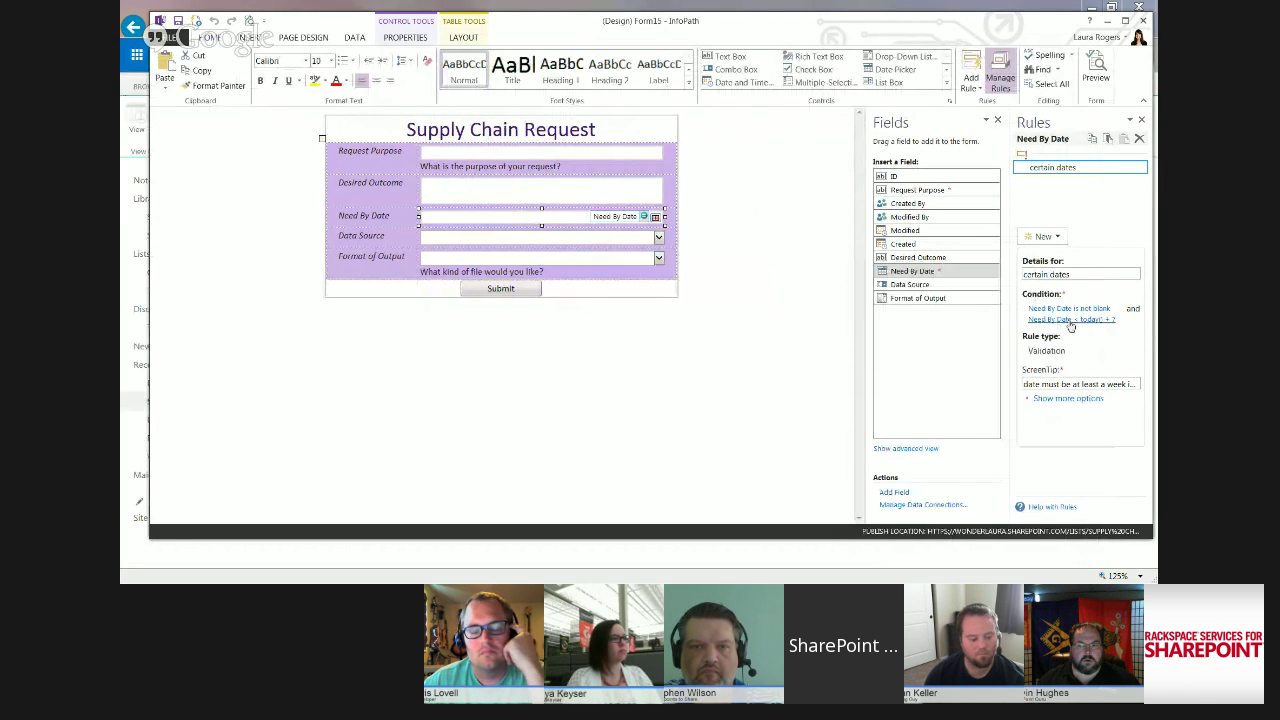
Change the formula in the Need By Date rule's "is less than" condition to today()
left_click(1071, 320)
left_click(625, 289)
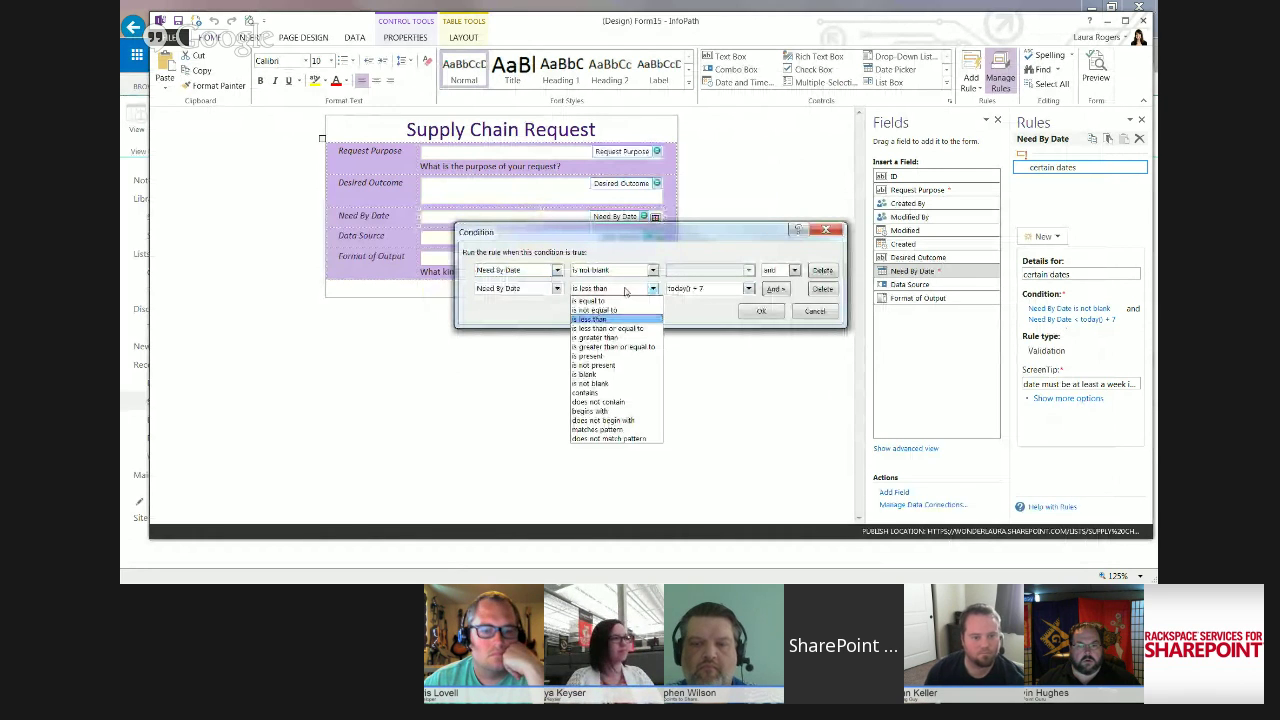
left_click(697, 289)
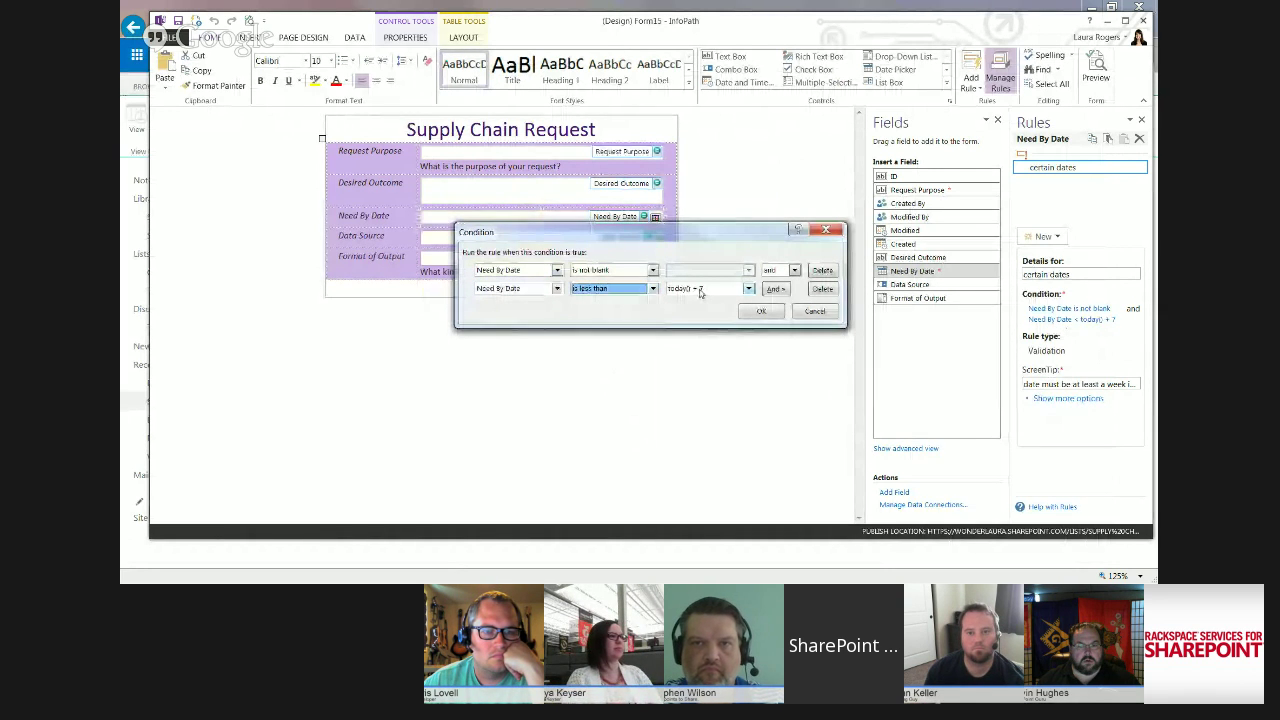
left_click(697, 289)
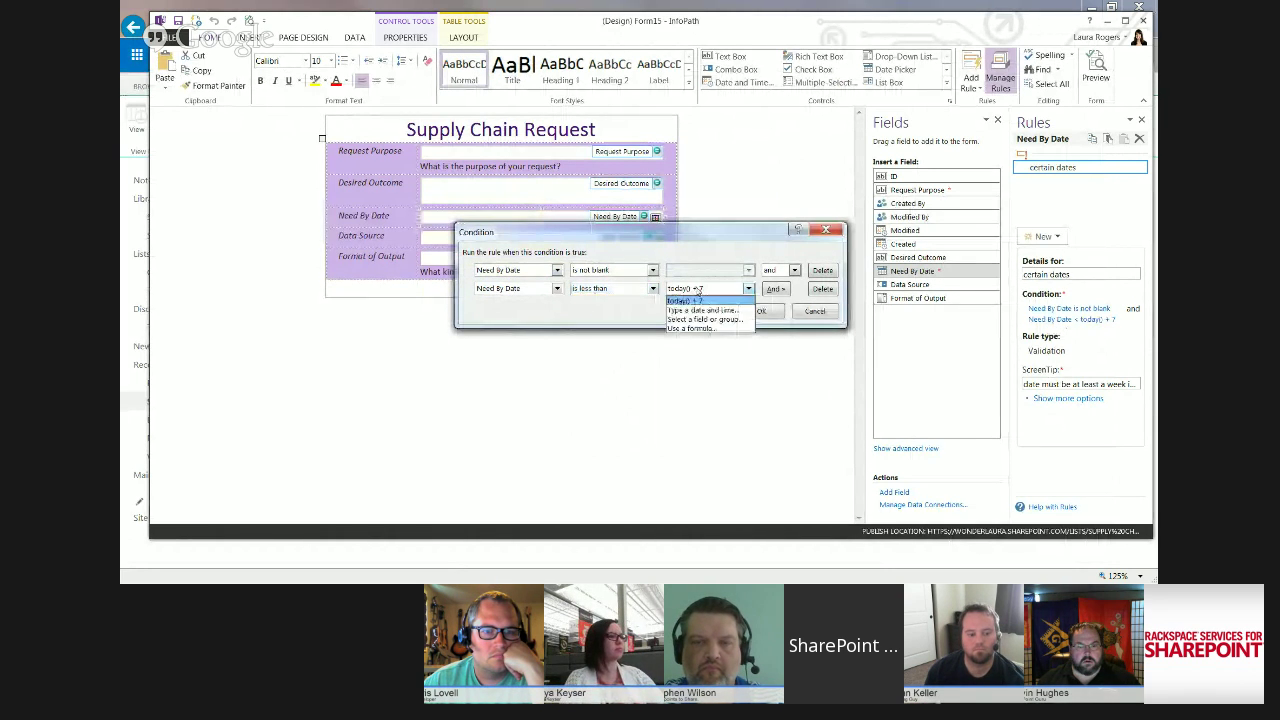
left_click(700, 310)
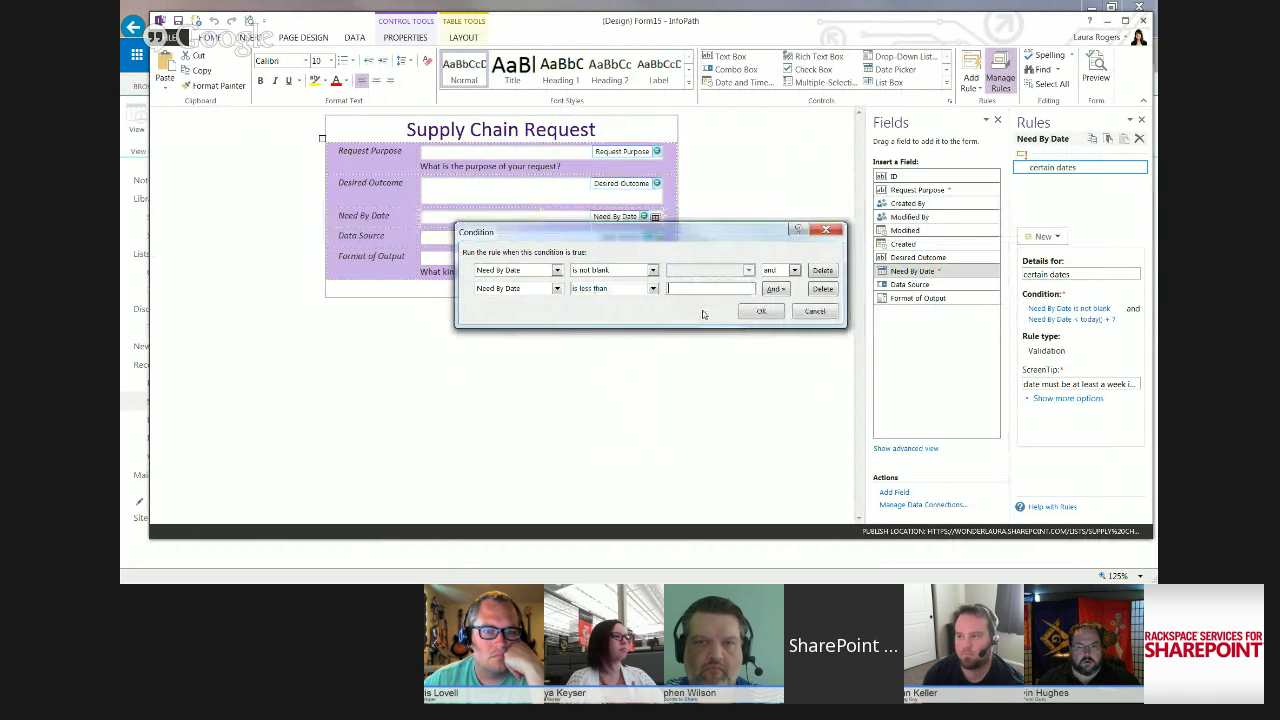
left_click(652, 288)
left_click(652, 288)
left_click(707, 291)
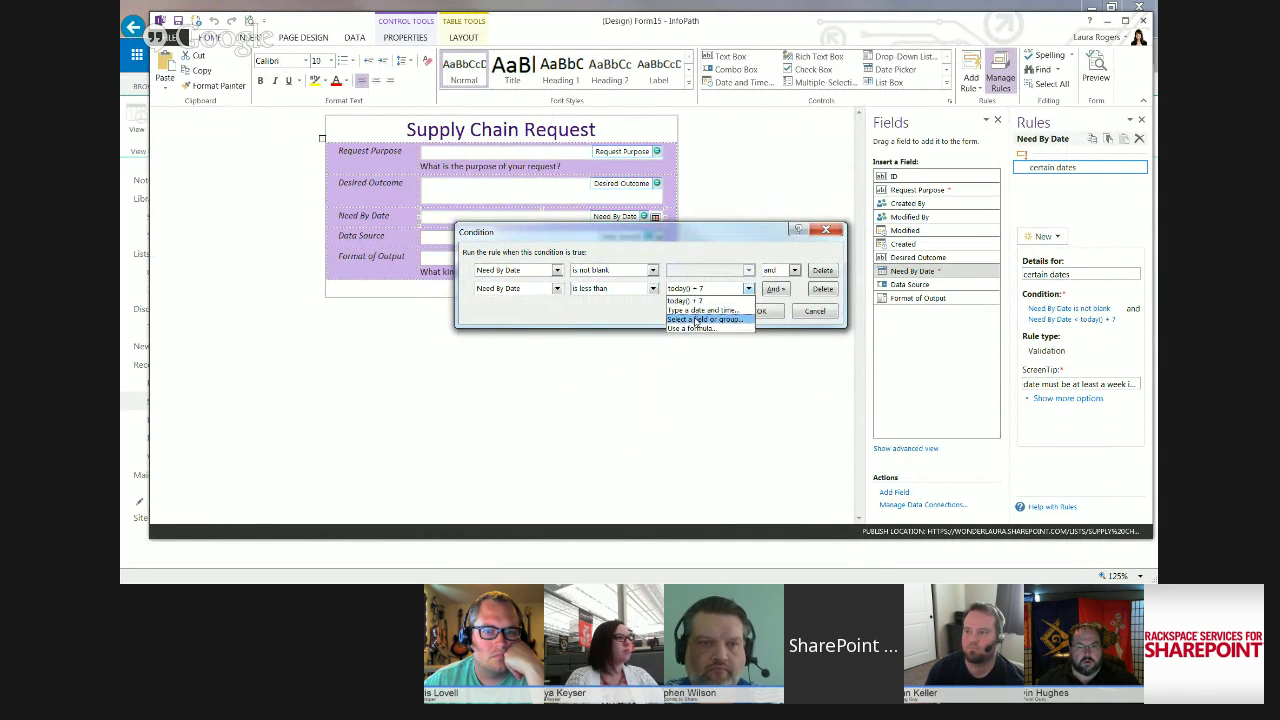
left_click(698, 330)
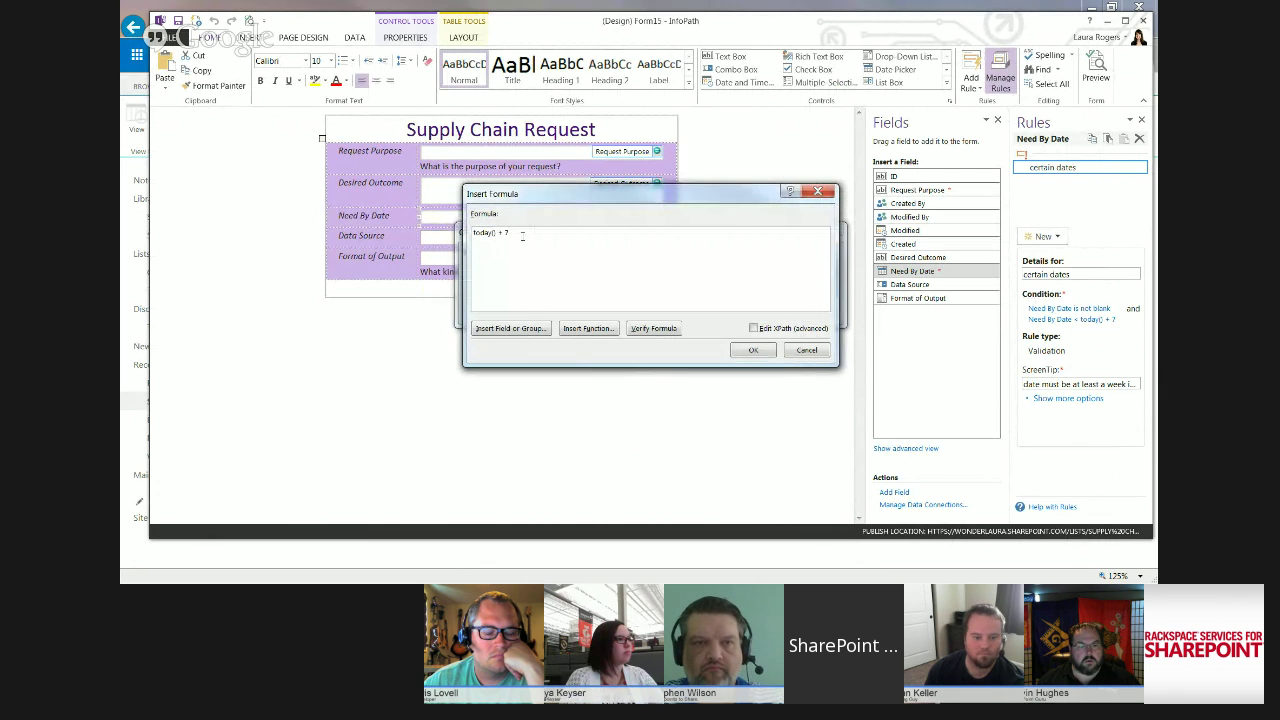
left_click(752, 350)
left_click(762, 312)
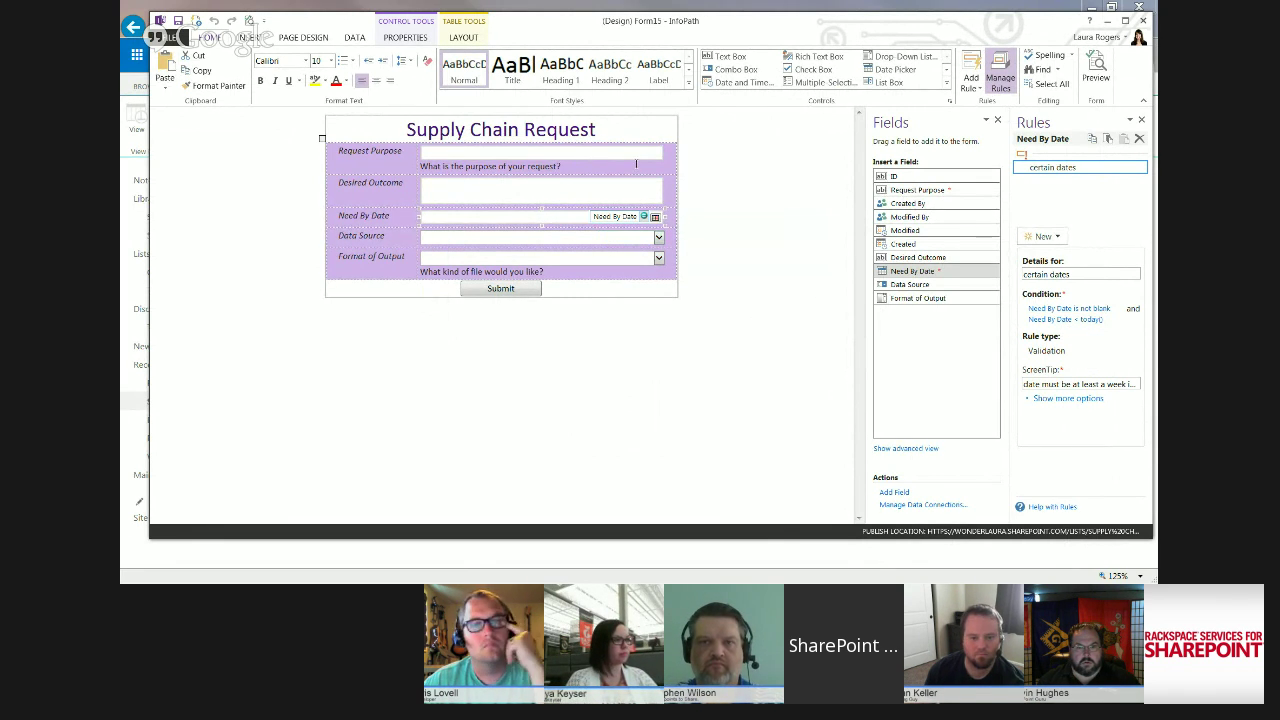
Add a rule to the Request Purpose field that shows a validation error if it is not an e-mail address
left_click(568, 157)
left_click(568, 157)
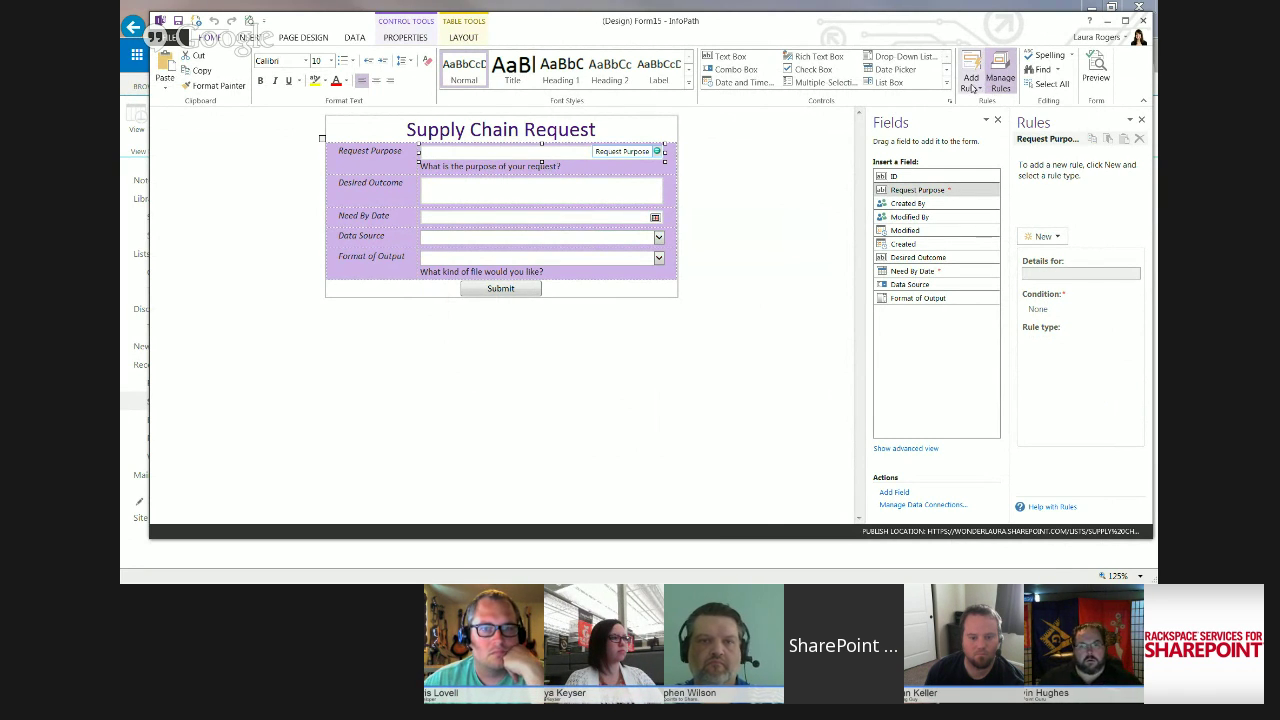
left_click(970, 85)
mouse_move(1028, 302)
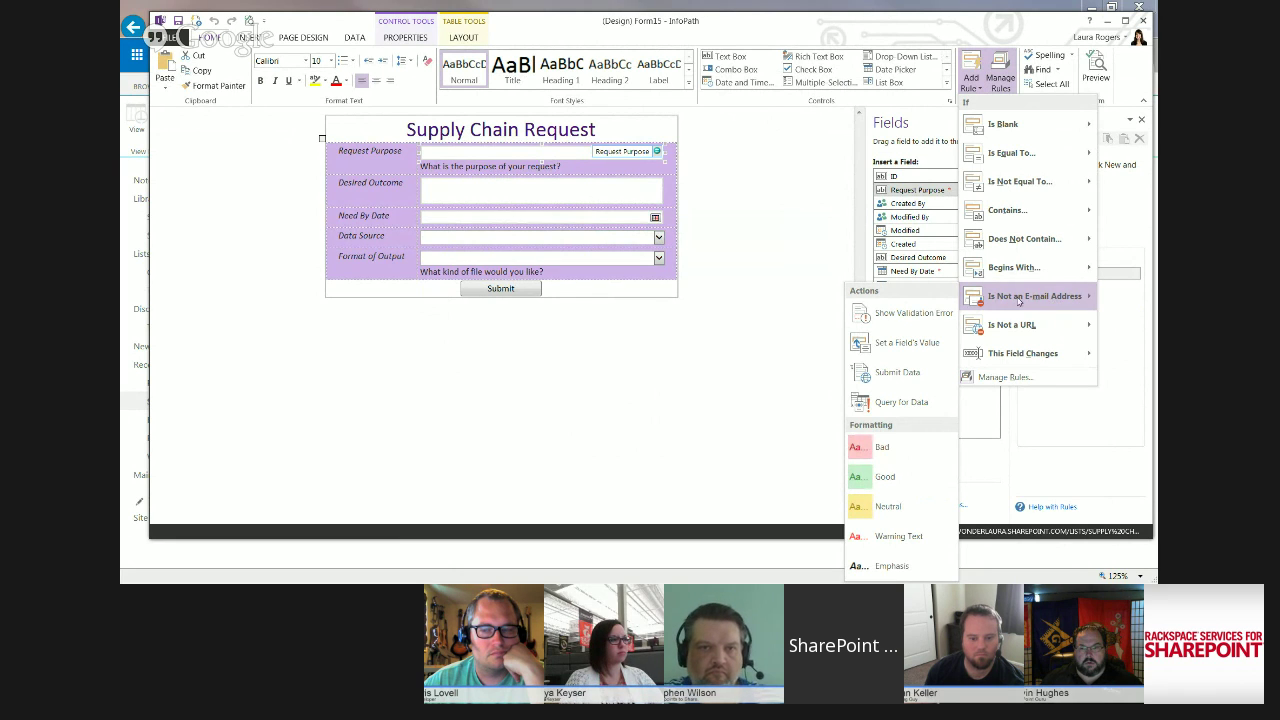
left_click(908, 314)
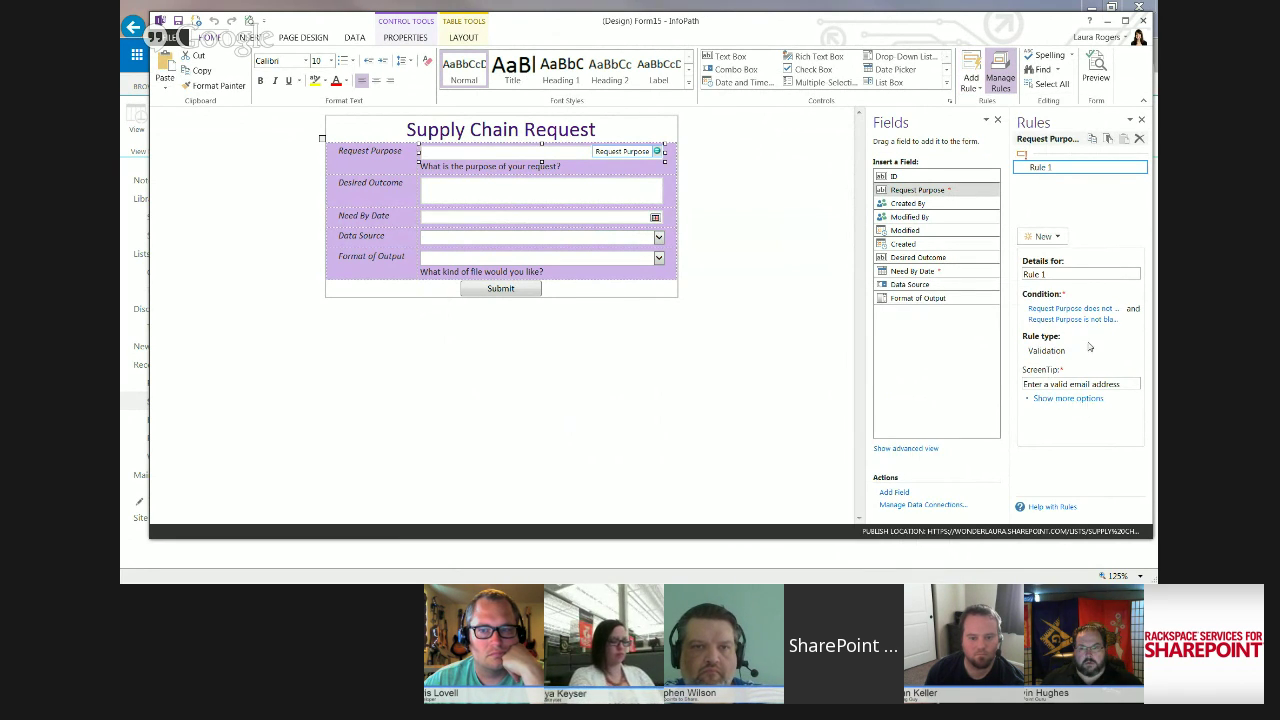
Change the Request Purpose rule's pattern condition from Email to Phone number and its ScreenTip to "Enter a valid phone"
left_click(1080, 313)
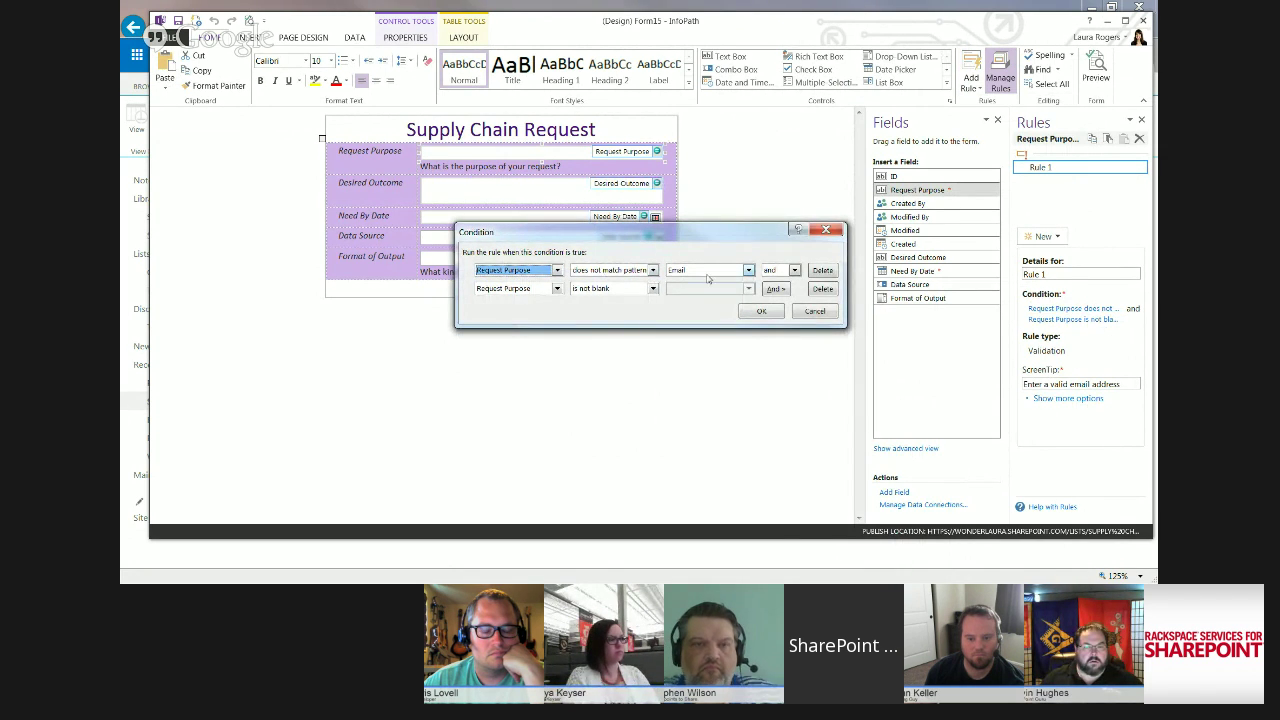
left_click(711, 272)
left_click(705, 297)
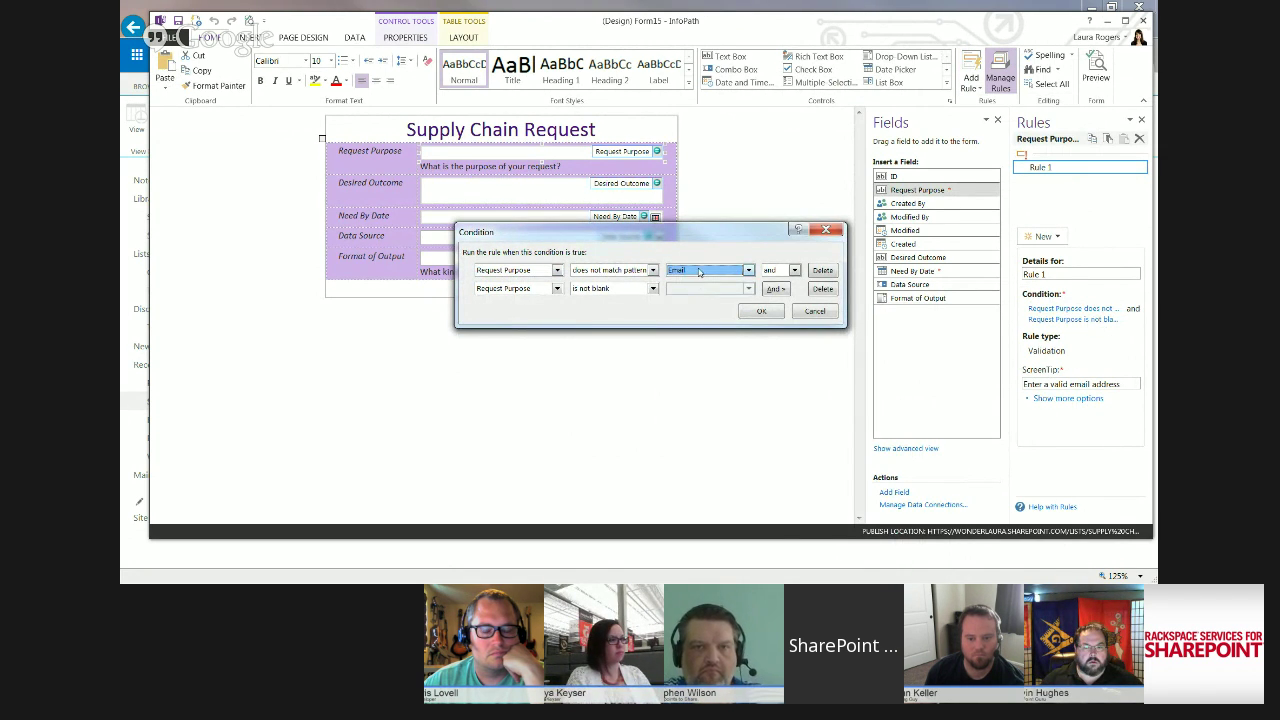
left_click(700, 271)
left_click(690, 289)
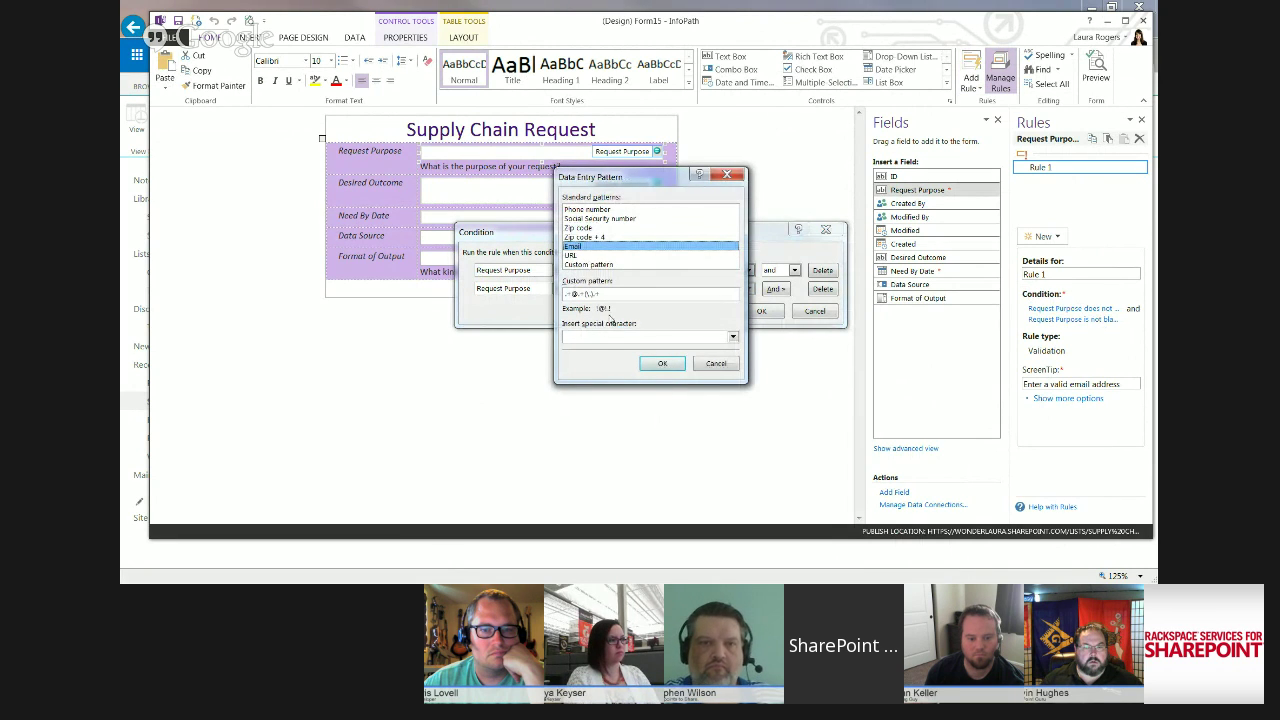
left_click(598, 210)
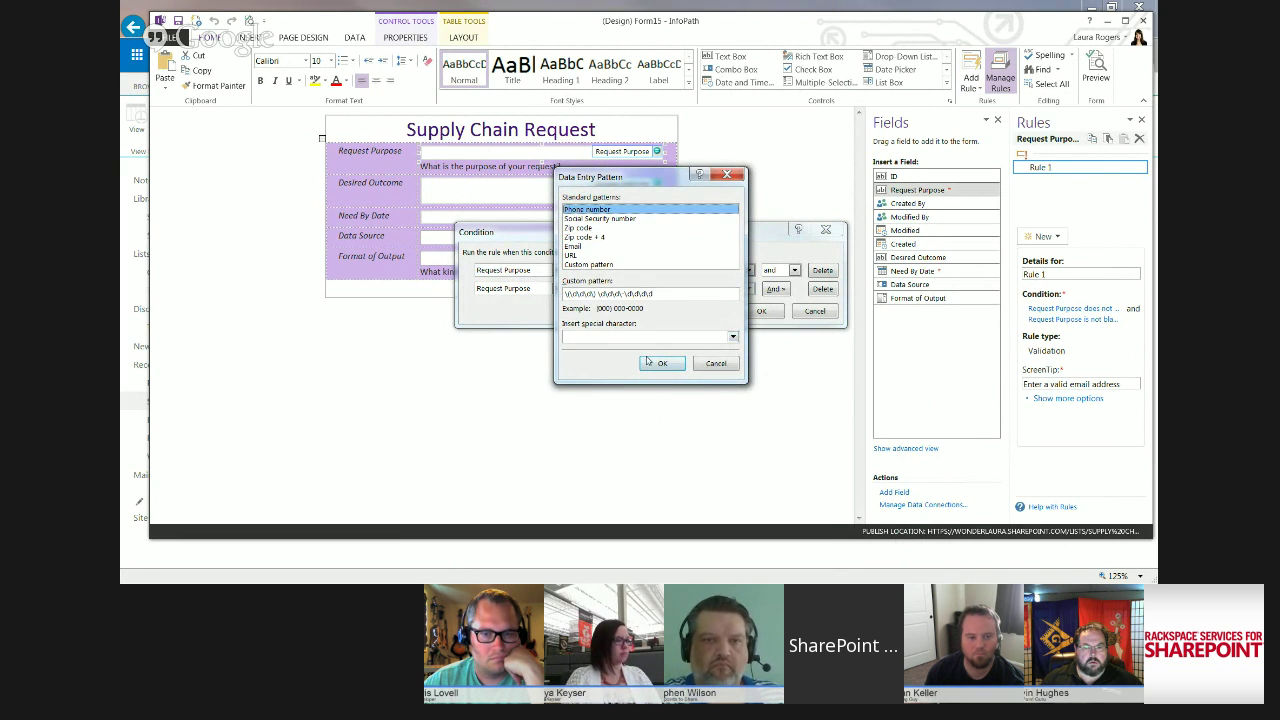
left_click(661, 365)
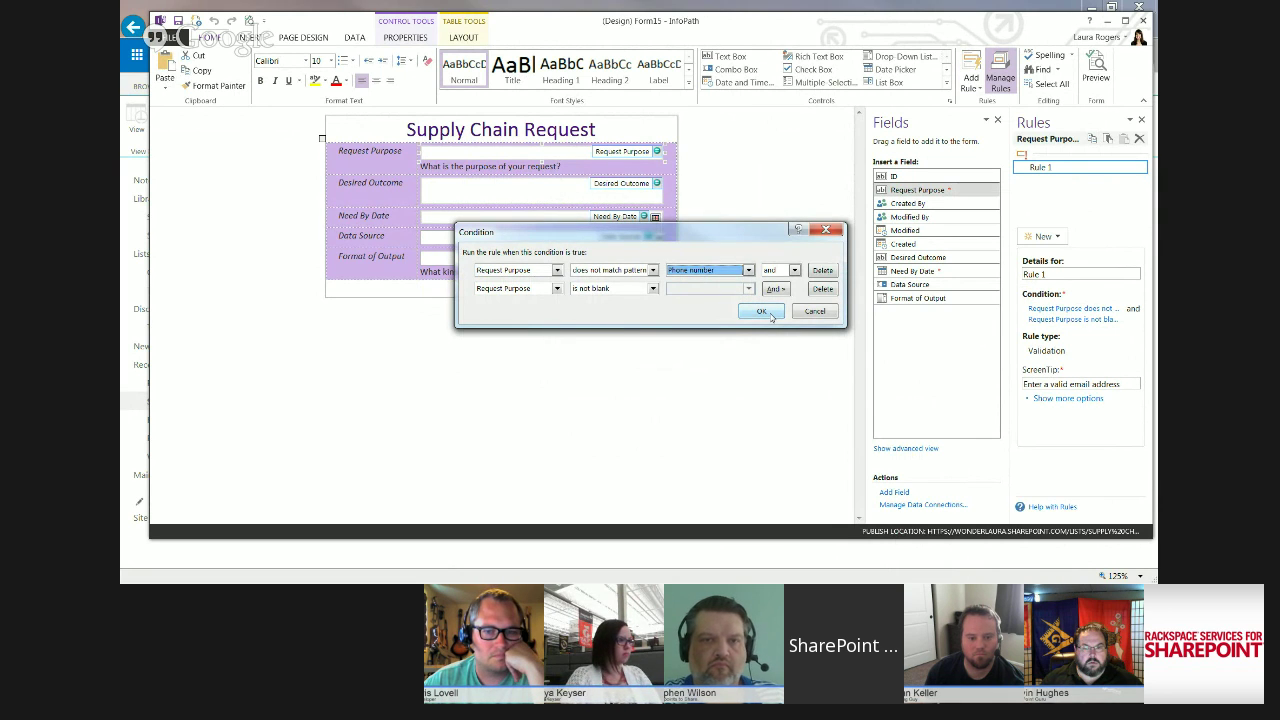
left_click(763, 312)
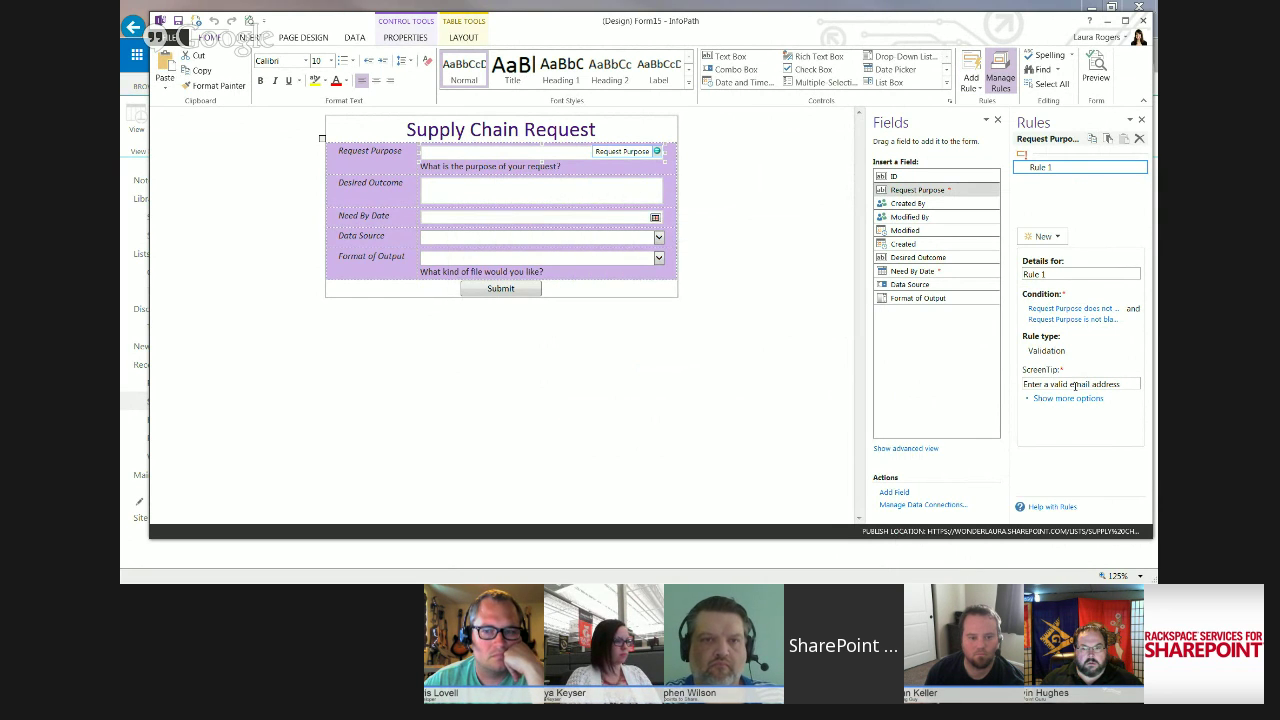
left_click_drag(1071, 384, 1137, 382)
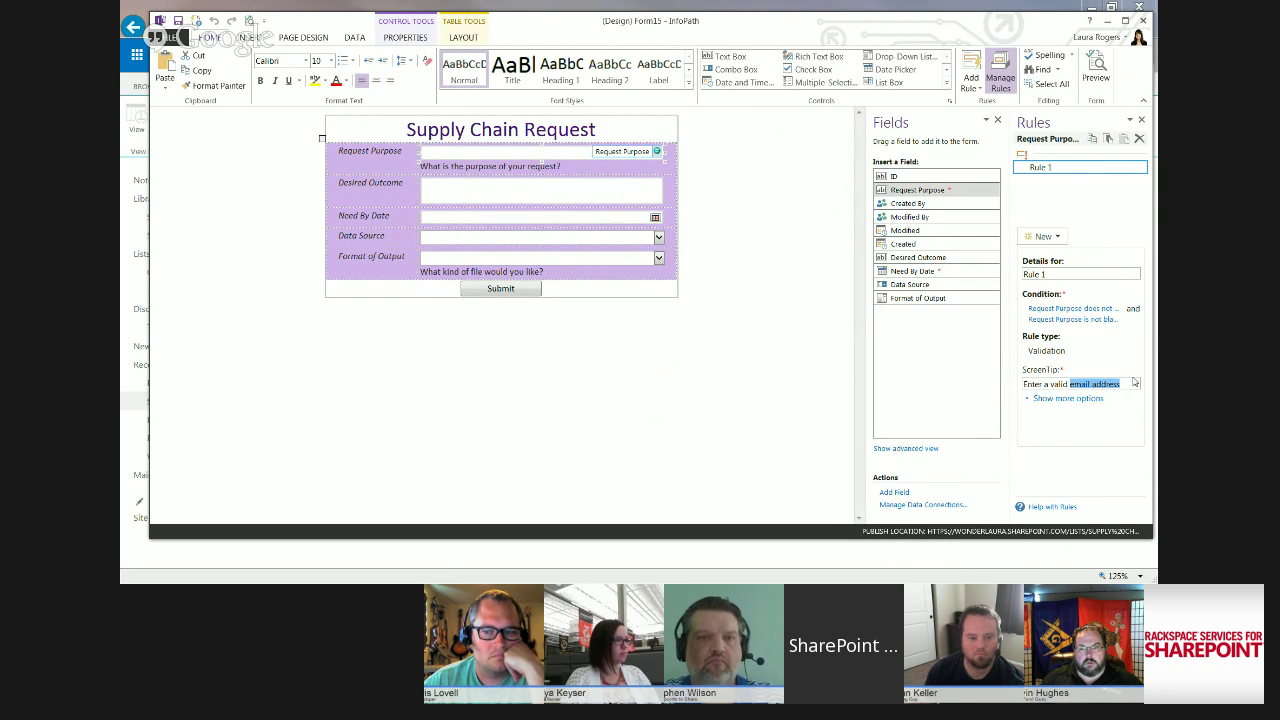
type("phone")
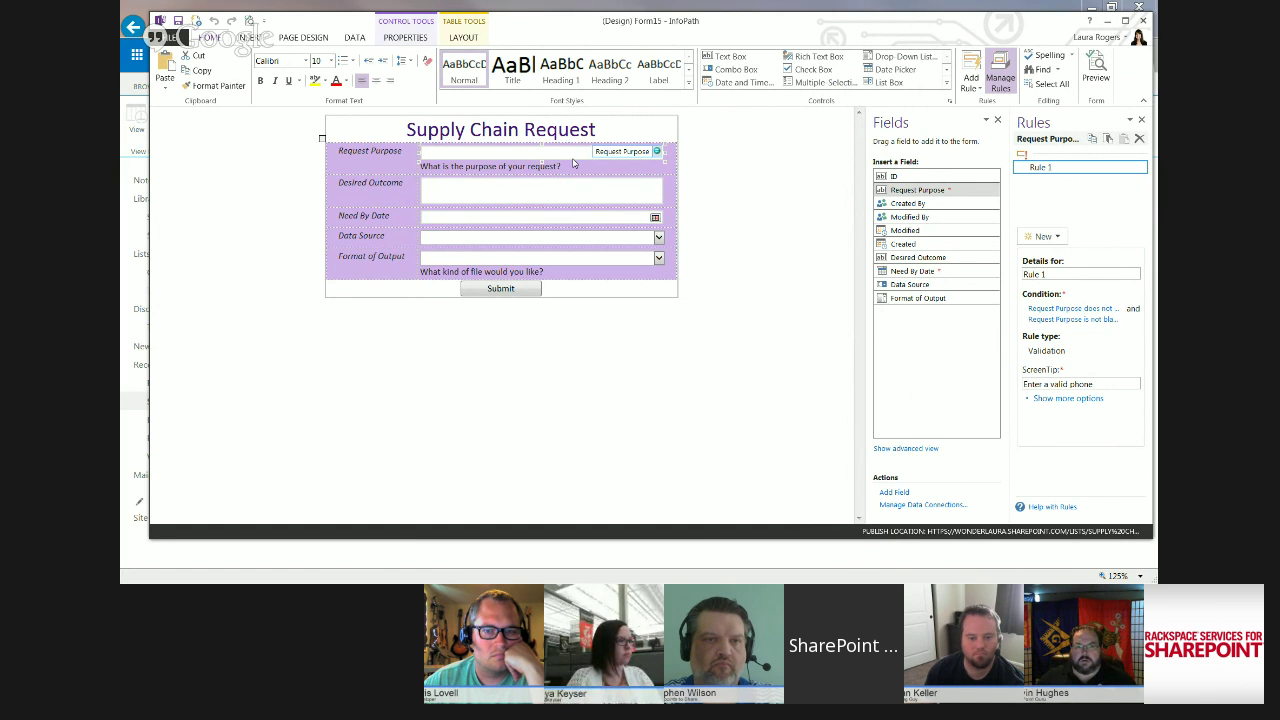
Delete the validation rule from the Request Purpose field
left_click(457, 200)
left_click(462, 157)
left_click(1141, 167)
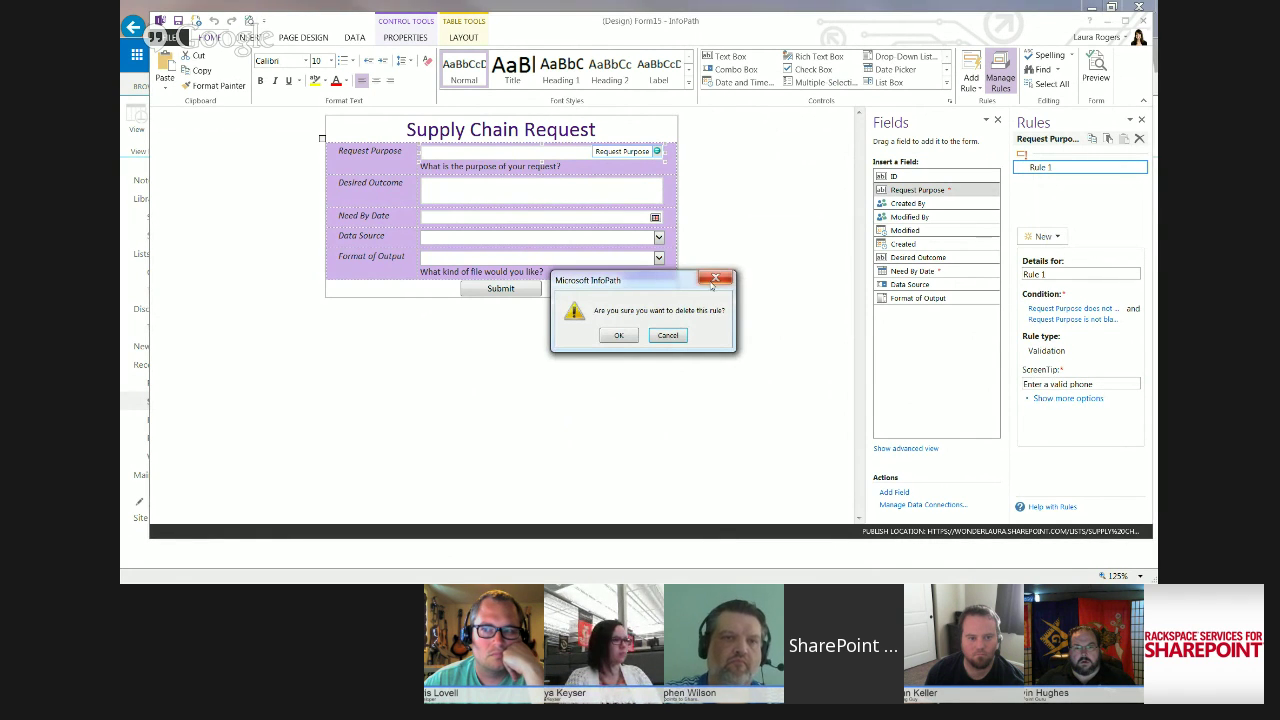
left_click(619, 335)
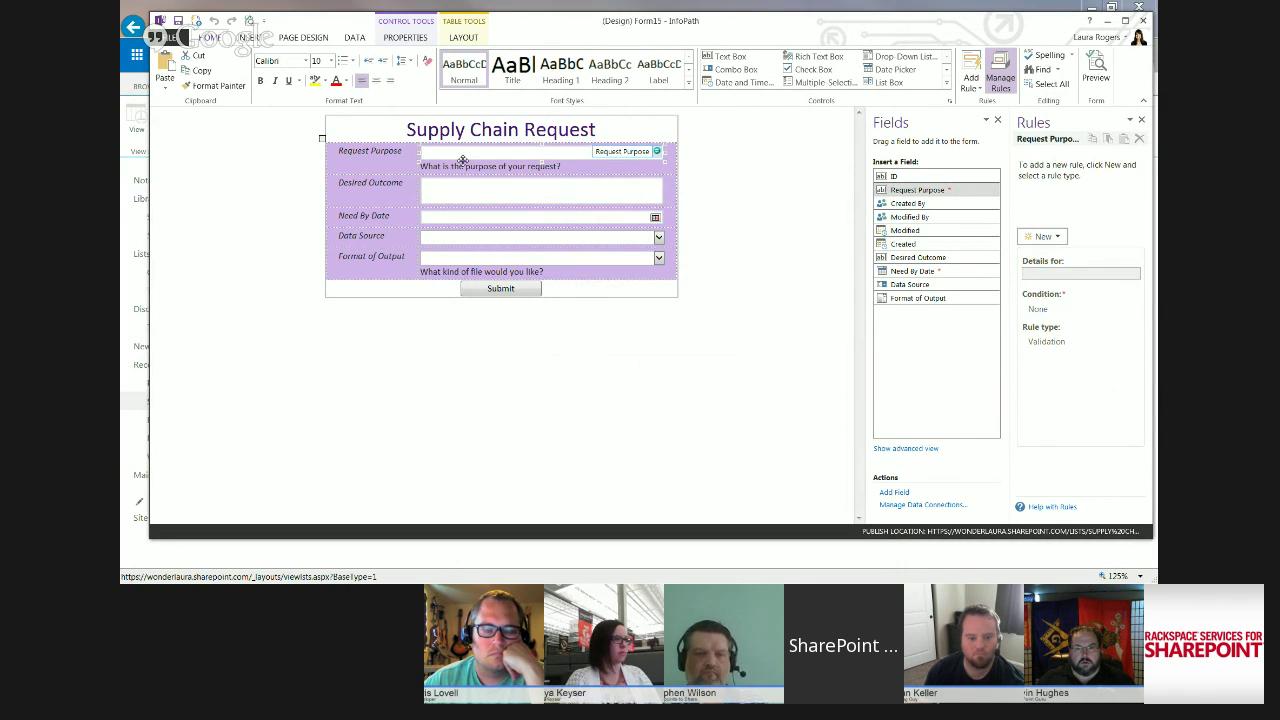
left_click(946, 84)
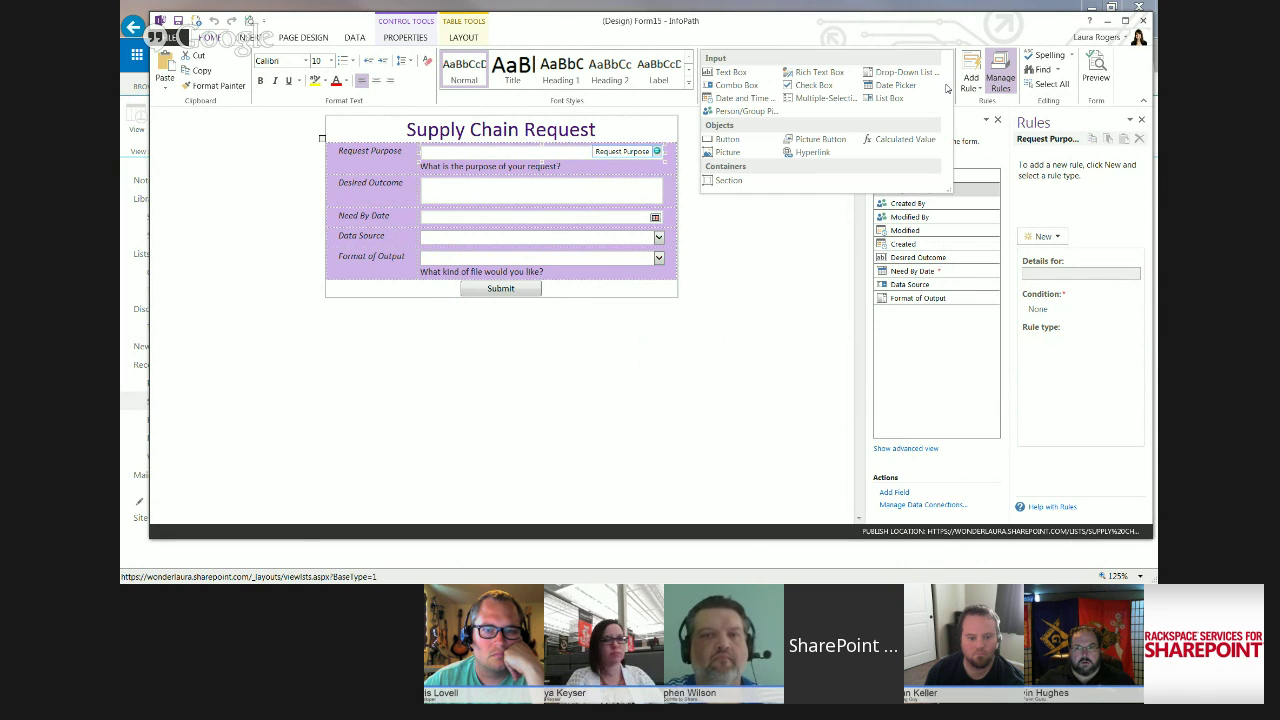
left_click(896, 26)
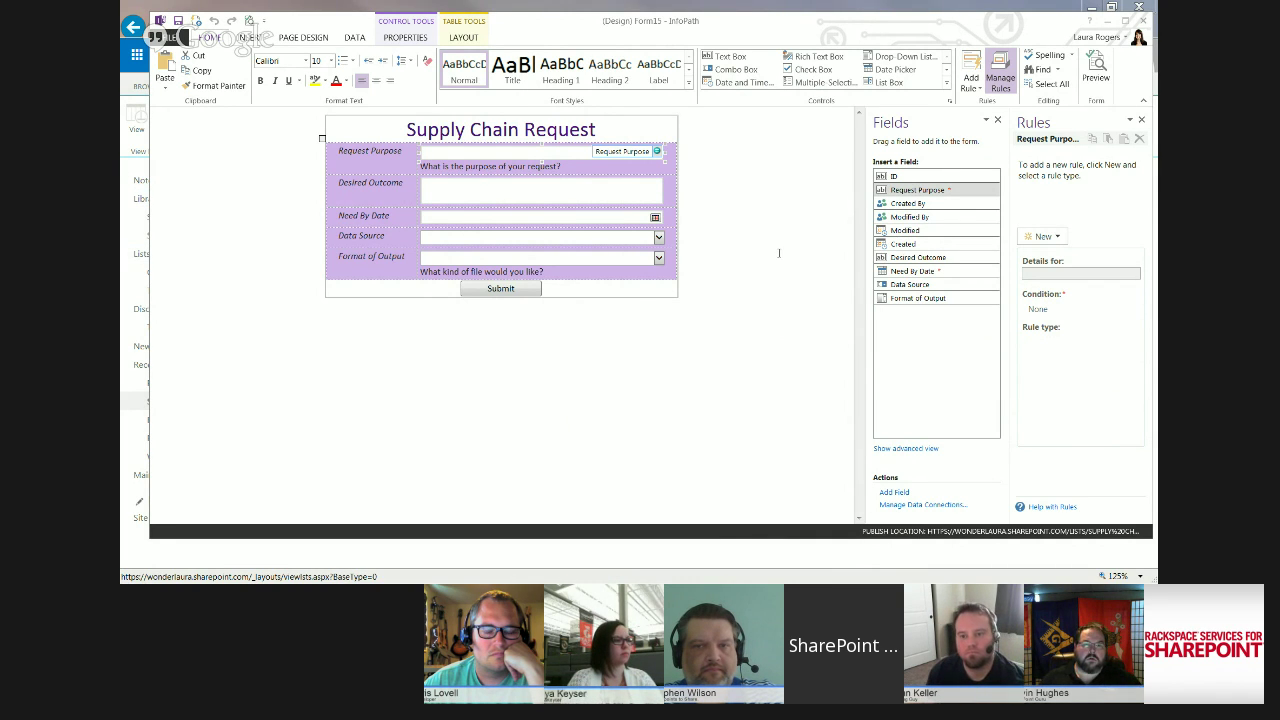
Delete the "certain dates" validation rule from the Need By Date field
left_click(582, 218)
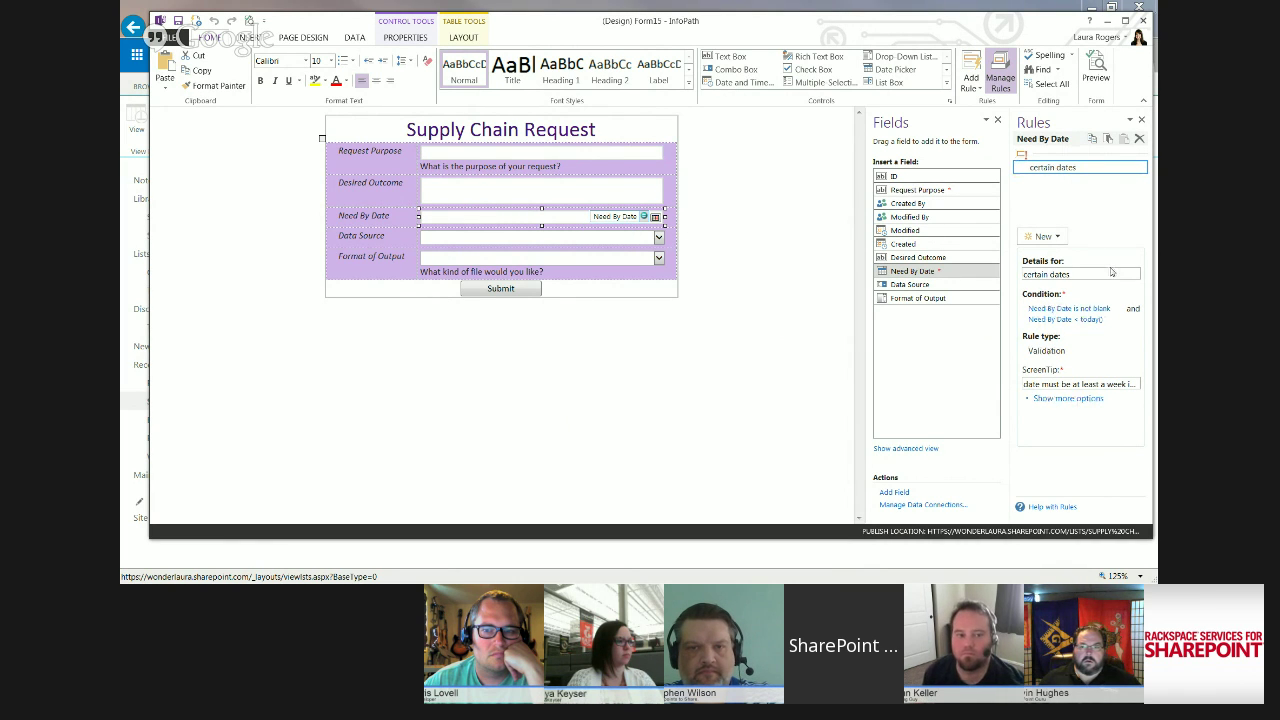
left_click(1141, 169)
left_click(1070, 244)
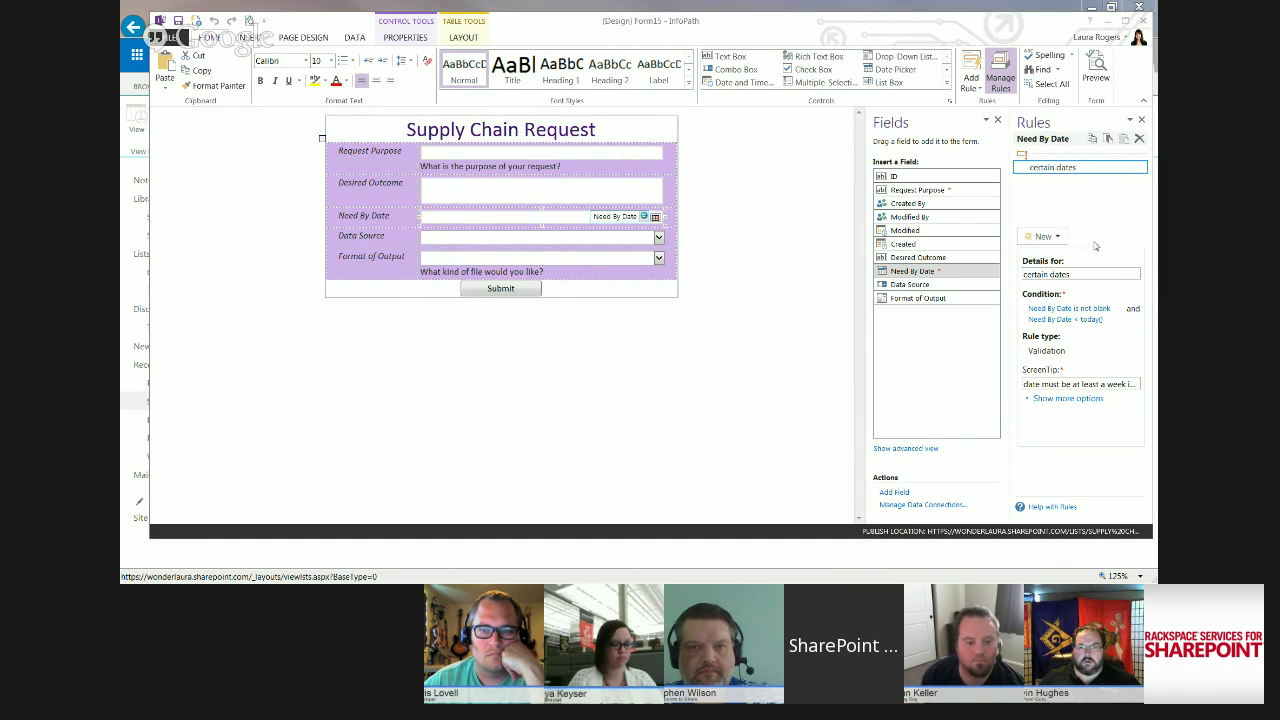
left_click(617, 336)
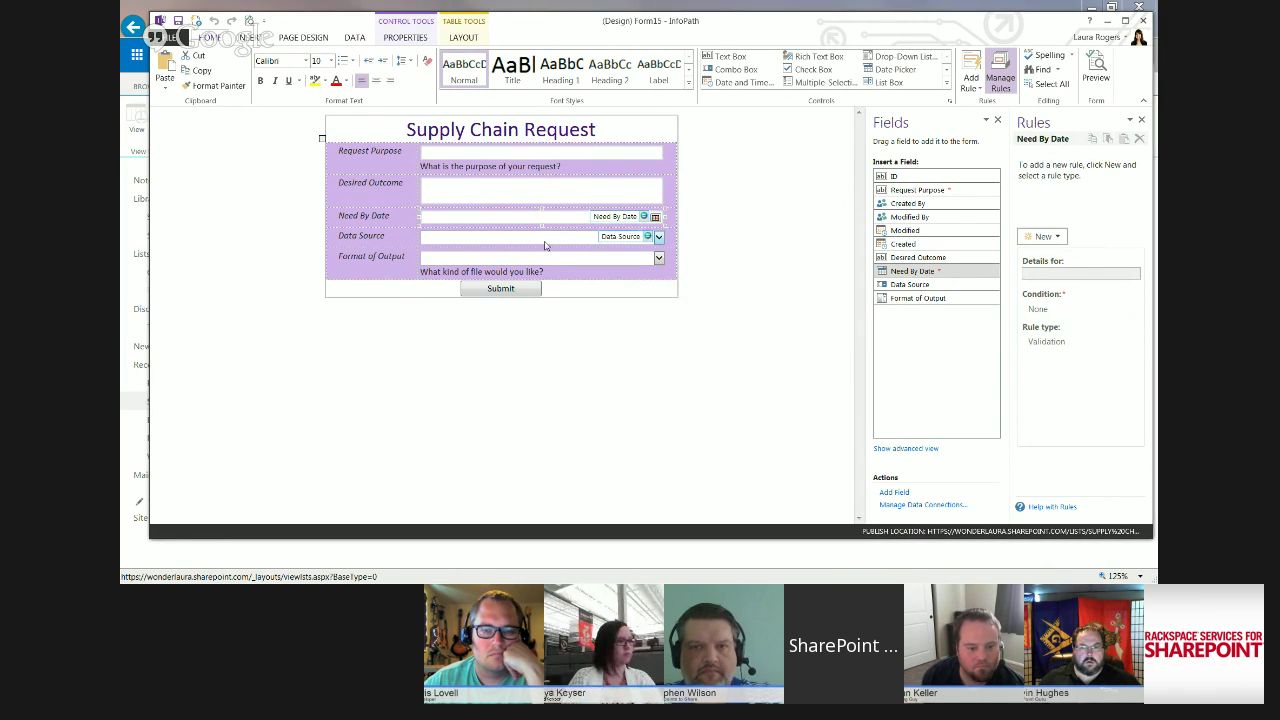
Close the form design, saving and publishing it to the Supply Chain Request list
left_click(545, 243)
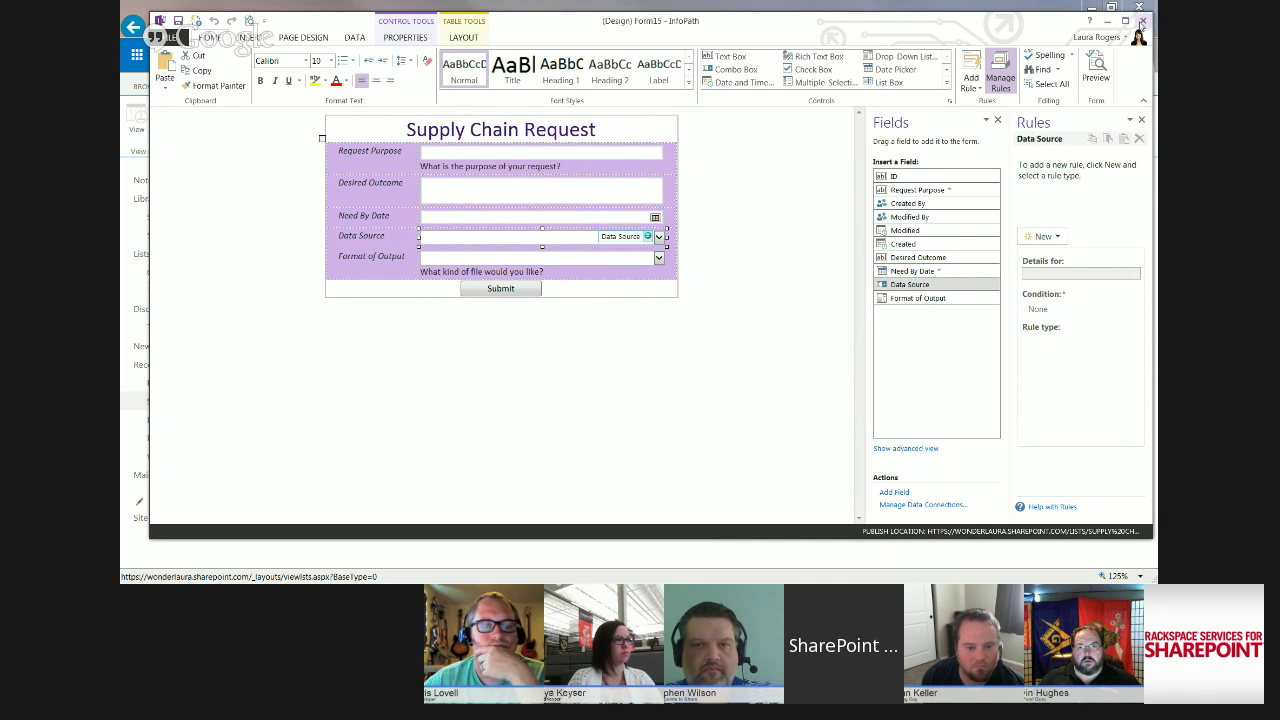
left_click(1144, 21)
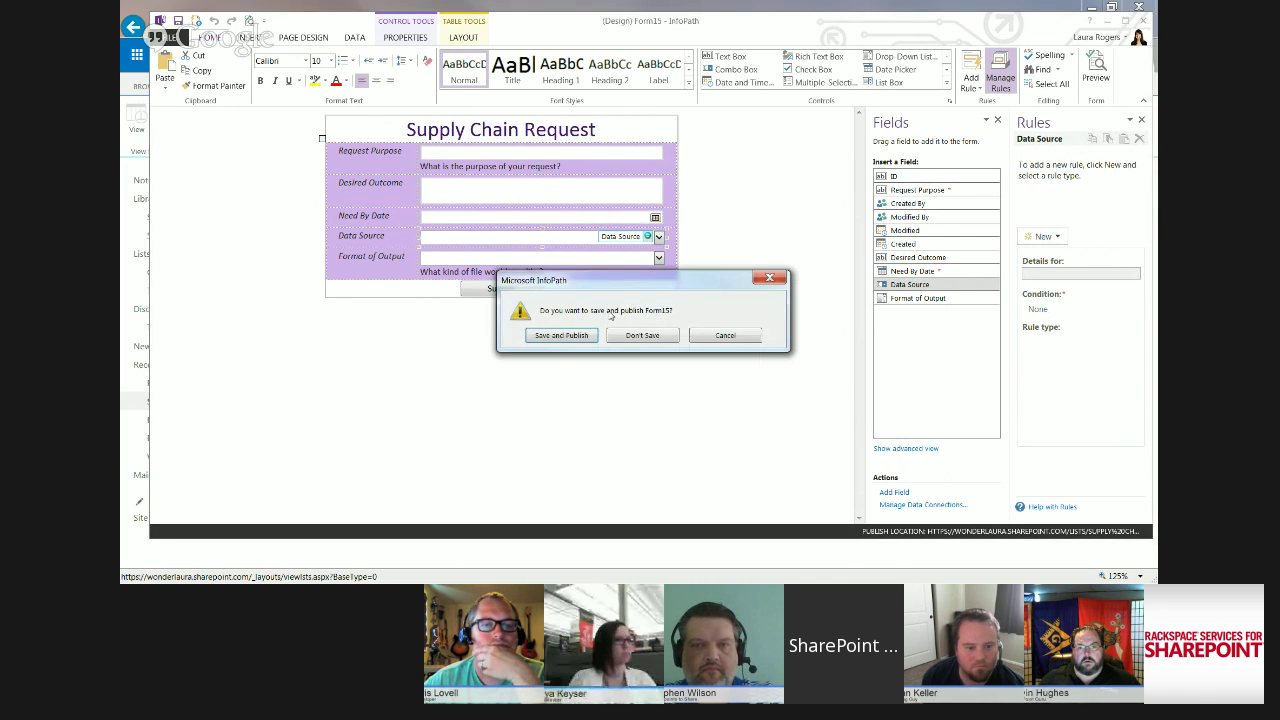
left_click(562, 336)
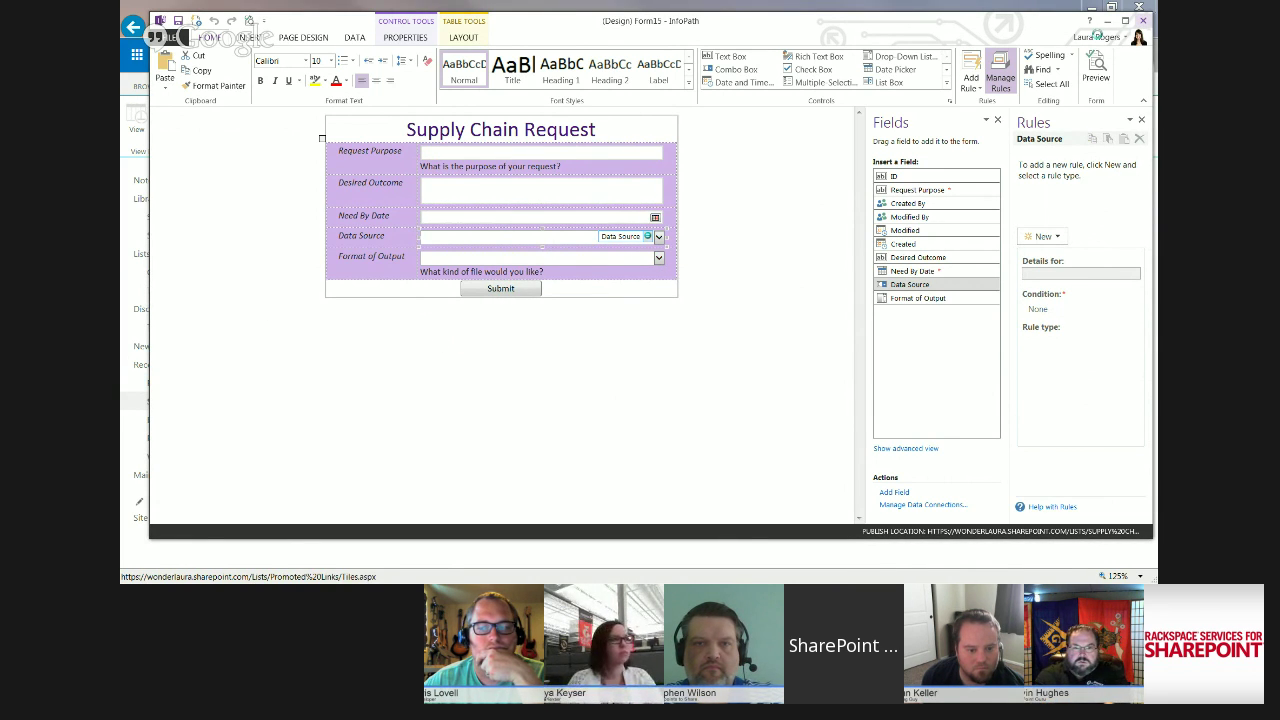
key("Return")
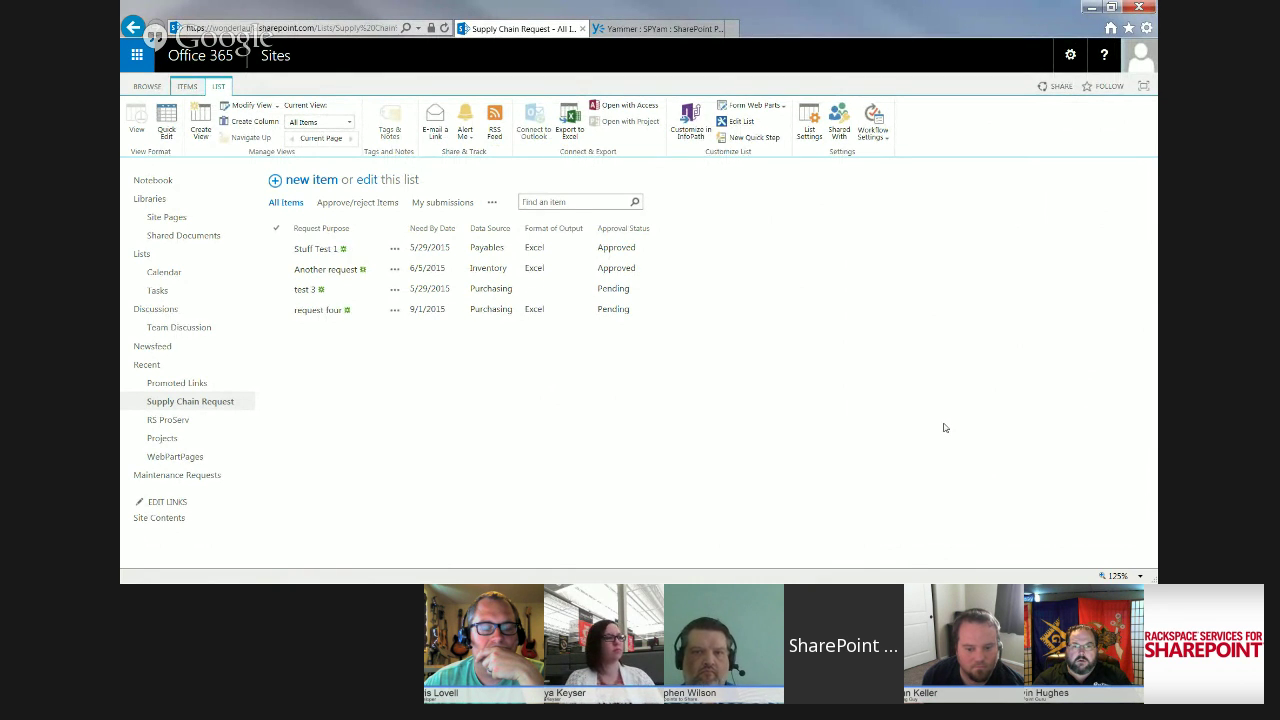
Filter the Supply Chain Request list to items whose Data Source is Inventory
left_click(500, 247)
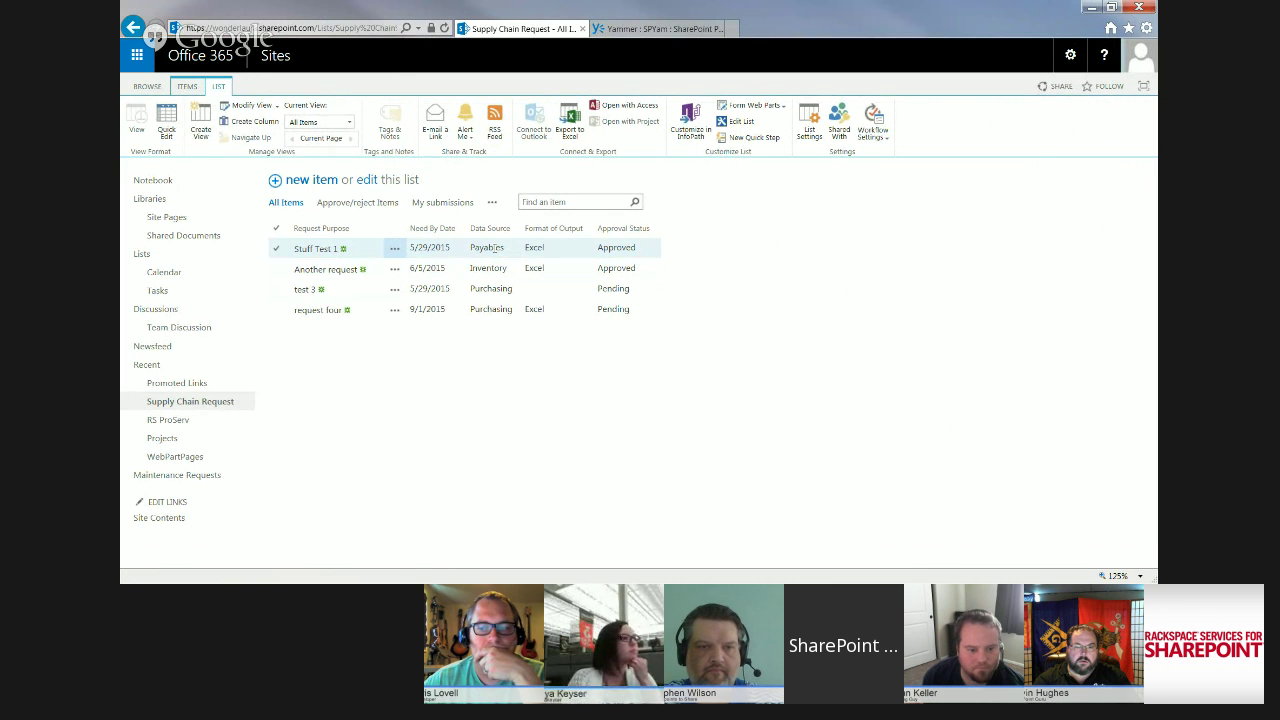
left_click(500, 247)
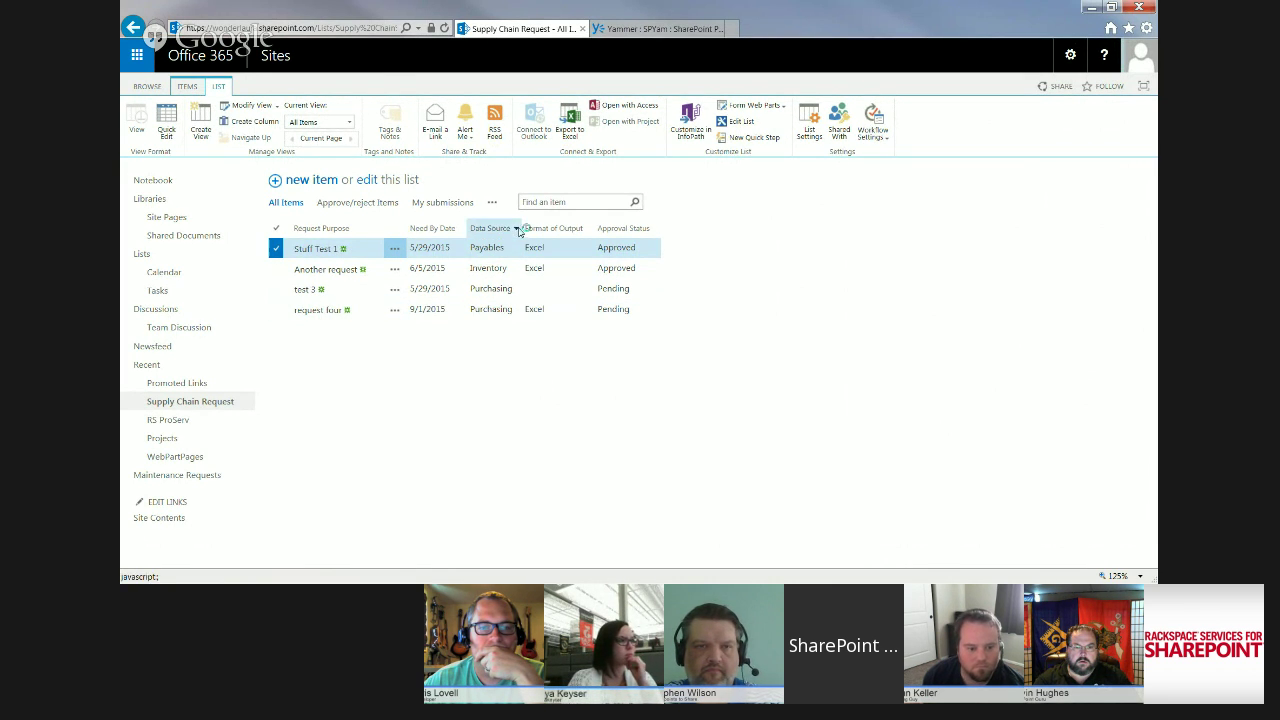
left_click(518, 230)
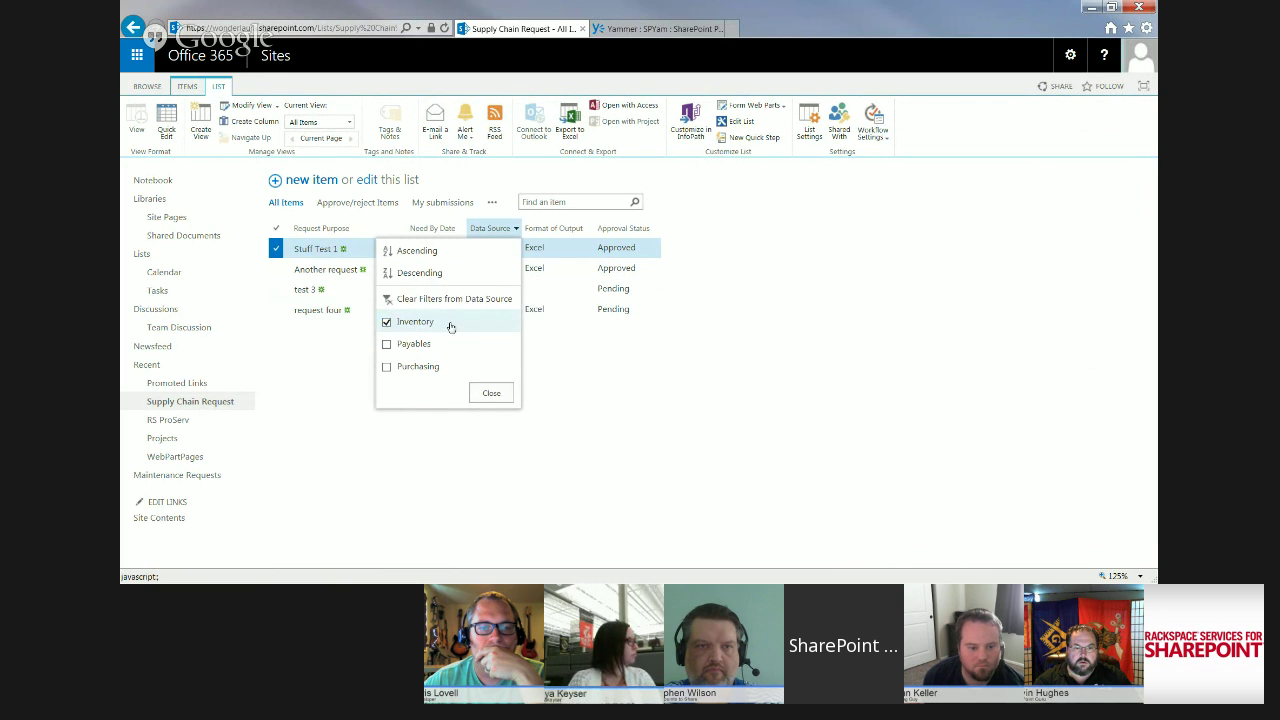
left_click(491, 392)
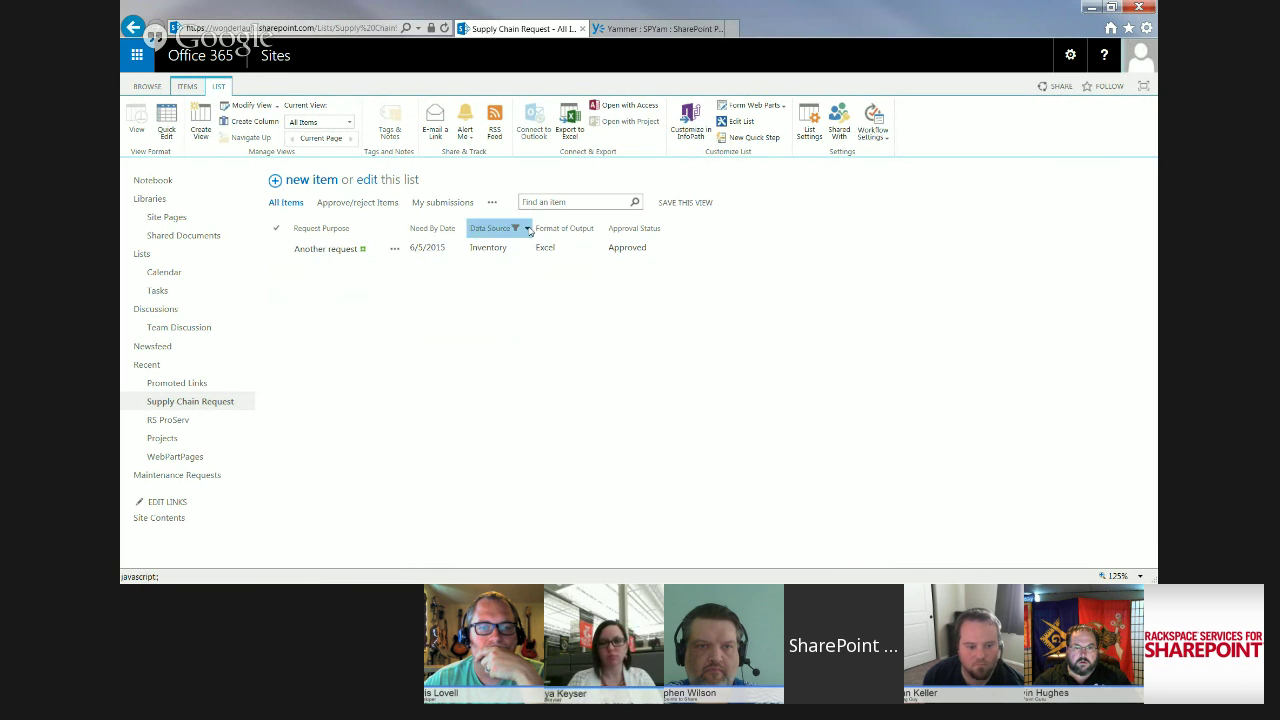
Clear the Inventory filter and filter the list to items whose Data Source is Payables
left_click(527, 230)
left_click(400, 298)
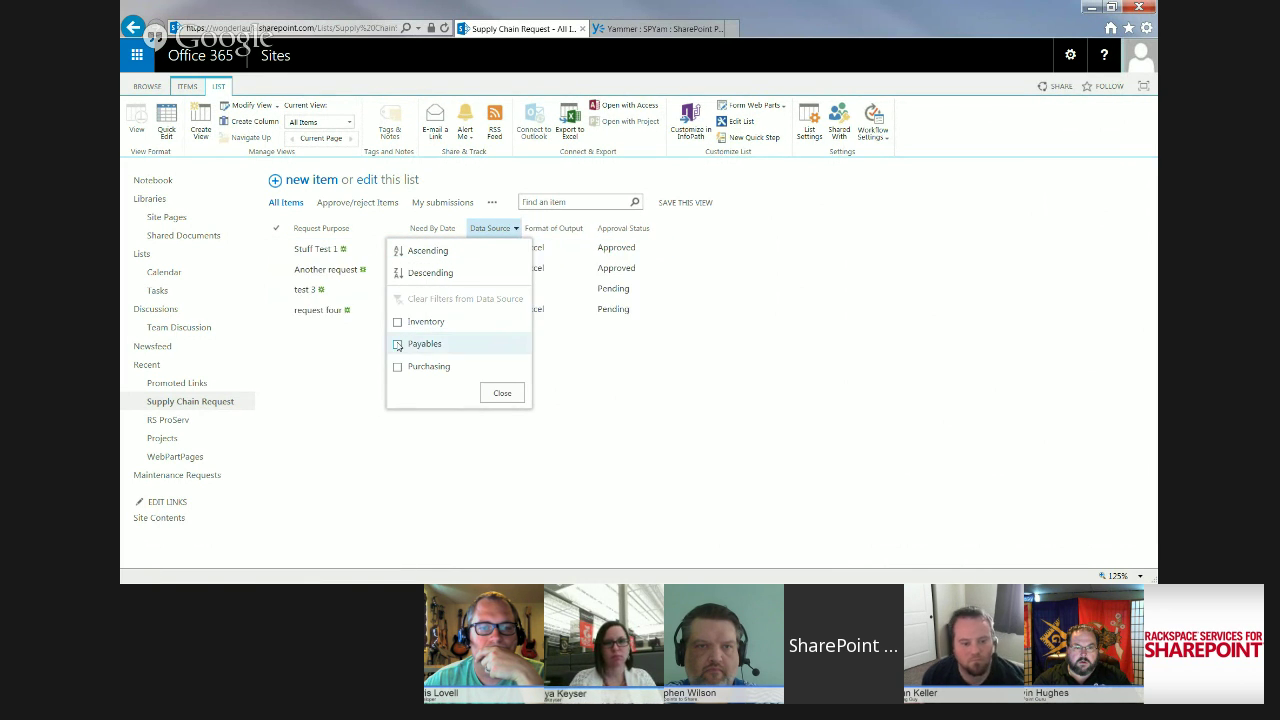
left_click(398, 344)
left_click(501, 393)
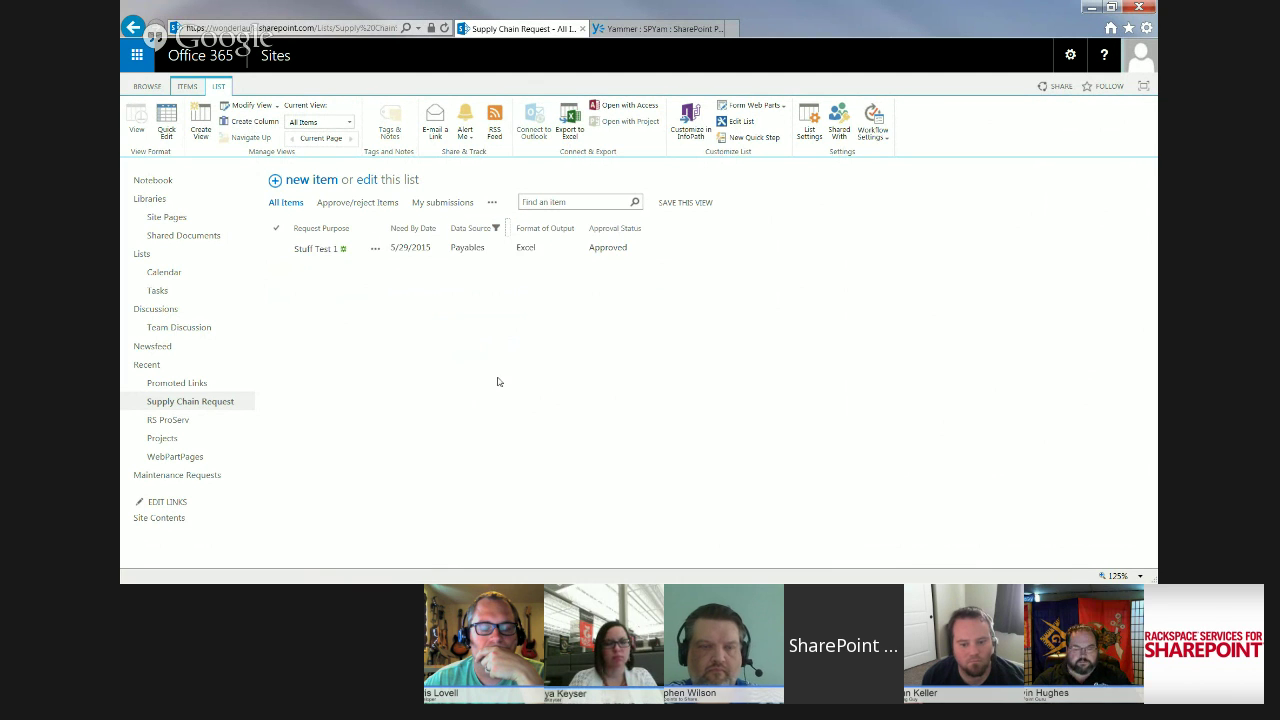
Remove the Payables filter from the Data Source column
left_click(470, 248)
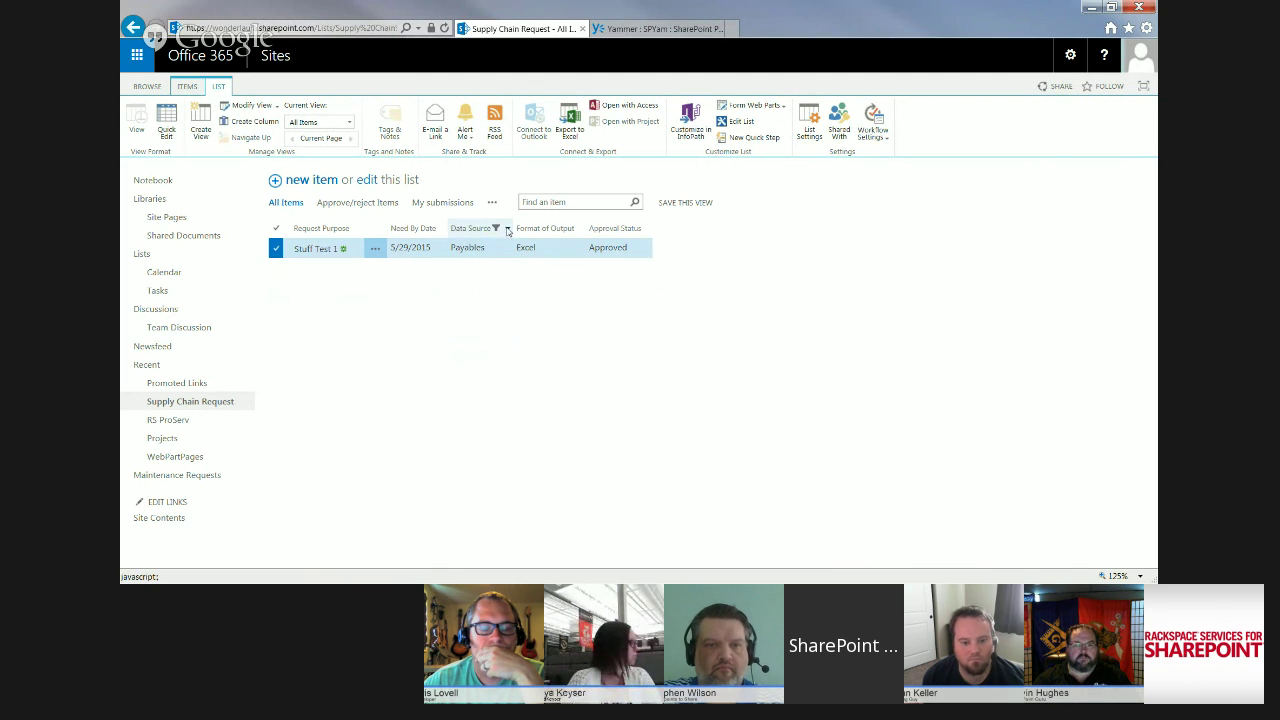
left_click(507, 230)
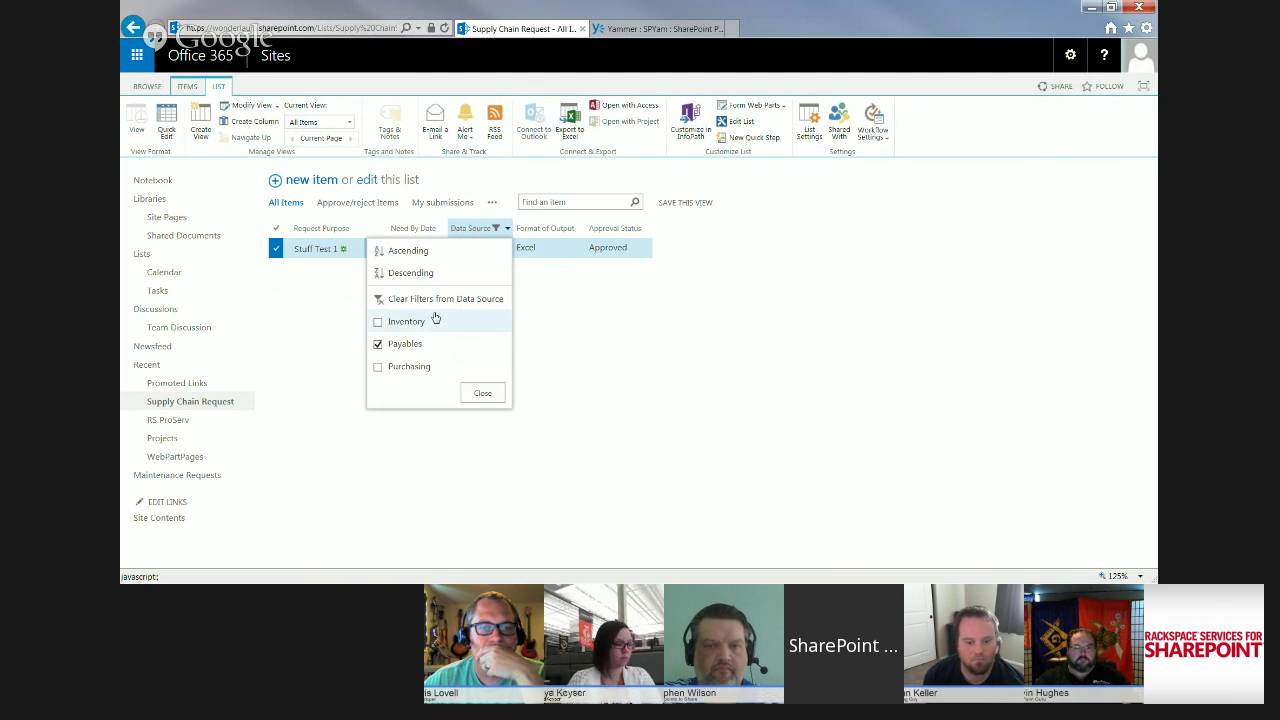
left_click(378, 344)
left_click(483, 394)
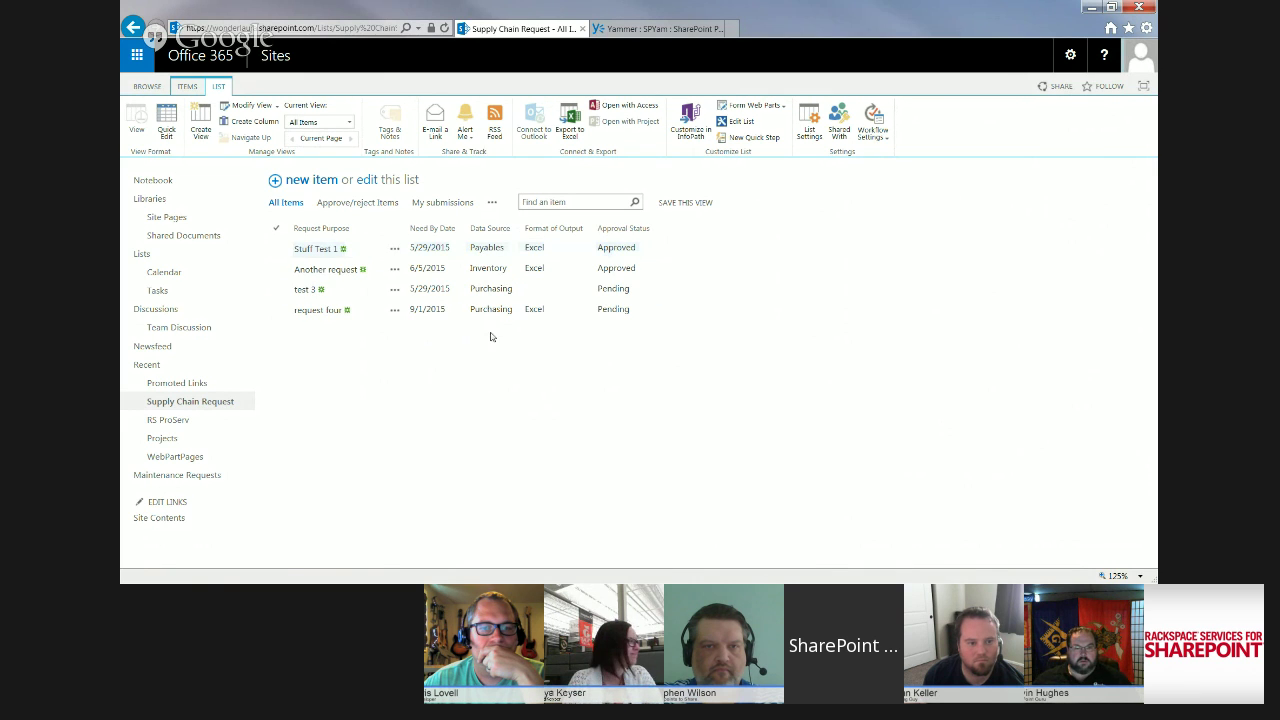
Start a new view for the Supply Chain Request list and name it "Payables"
left_click(492, 204)
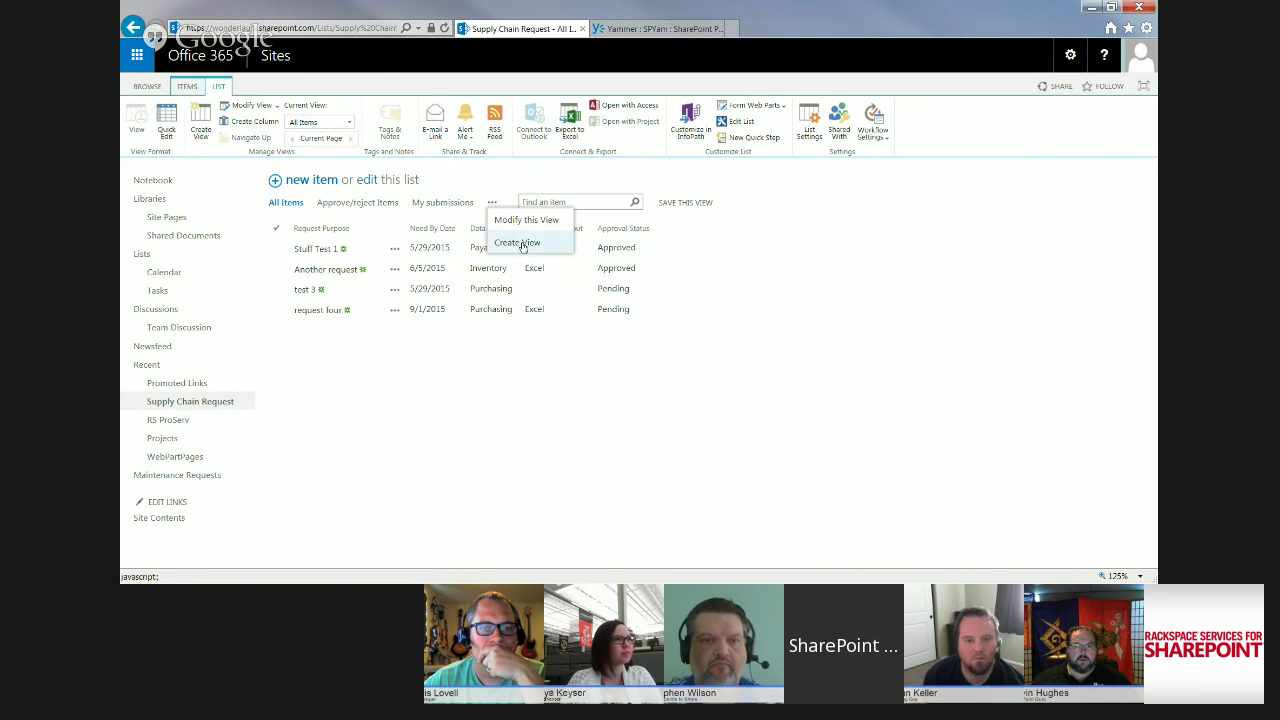
left_click(518, 242)
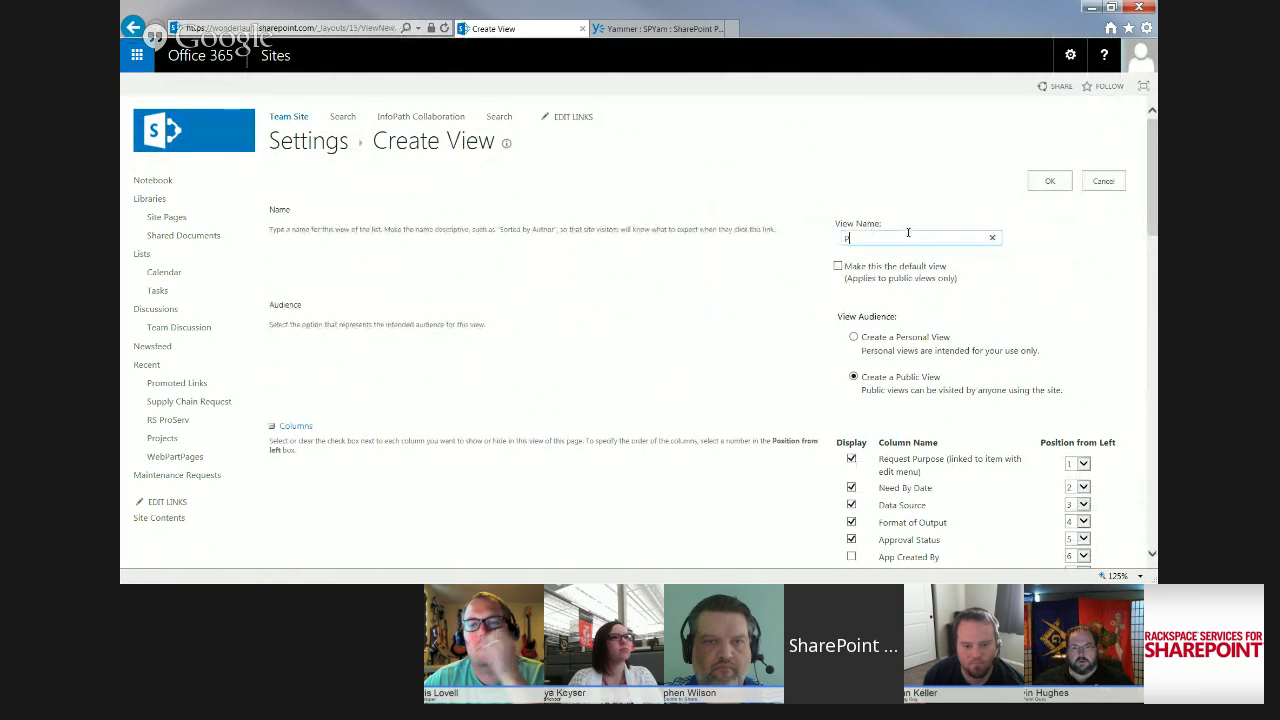
type("Payables")
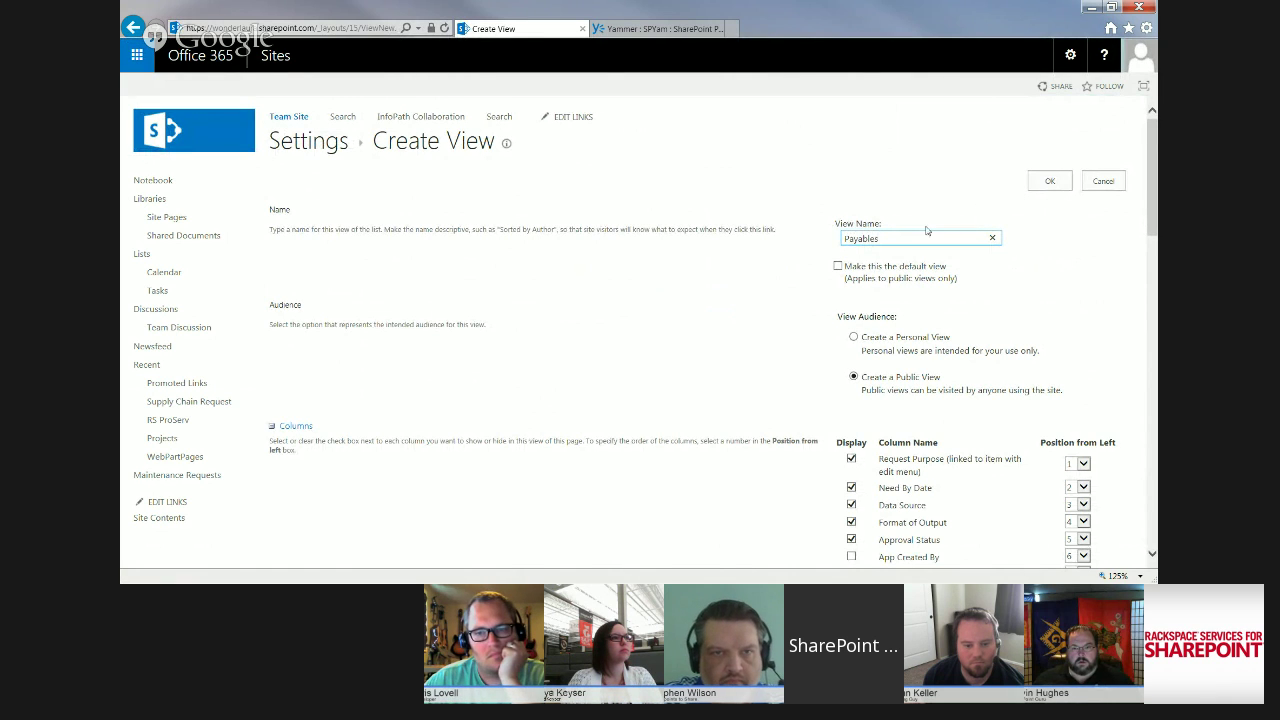
Filter the Payables view to items whose Data Source is equal to "payables" and save the view
left_click(1153, 204)
left_click_drag(1153, 204, 1134, 430)
left_click(845, 243)
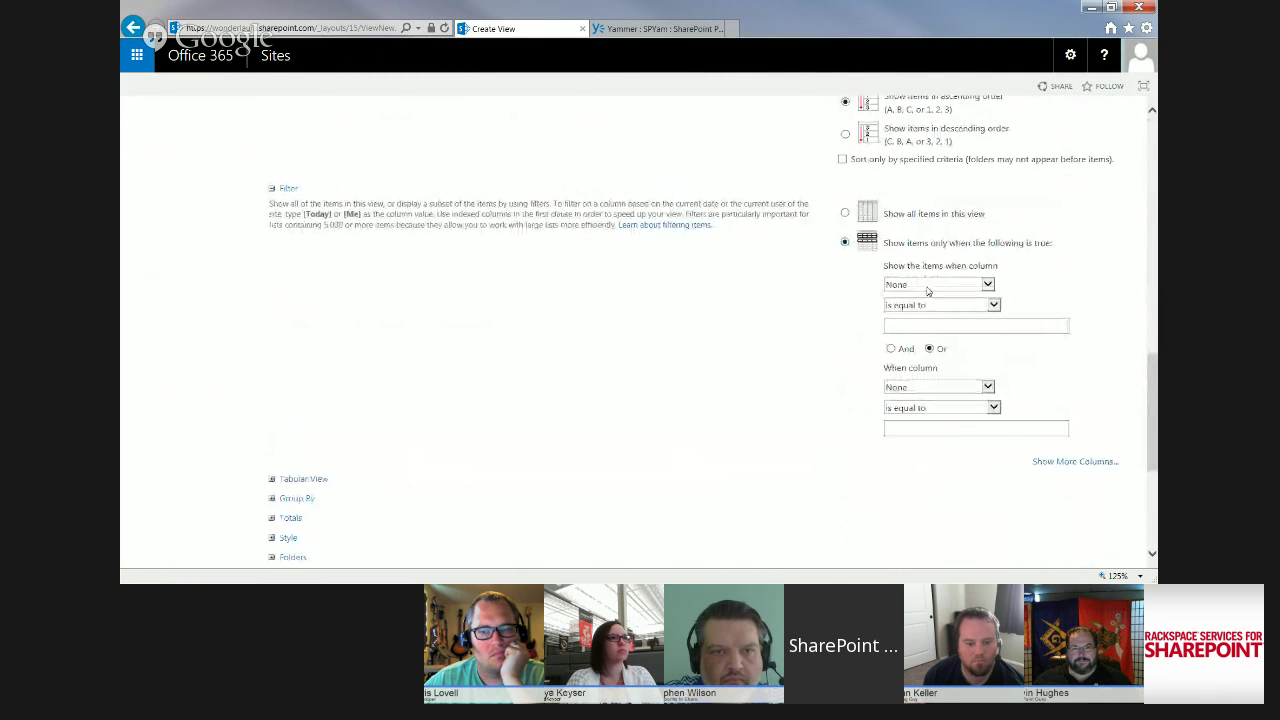
left_click(928, 288)
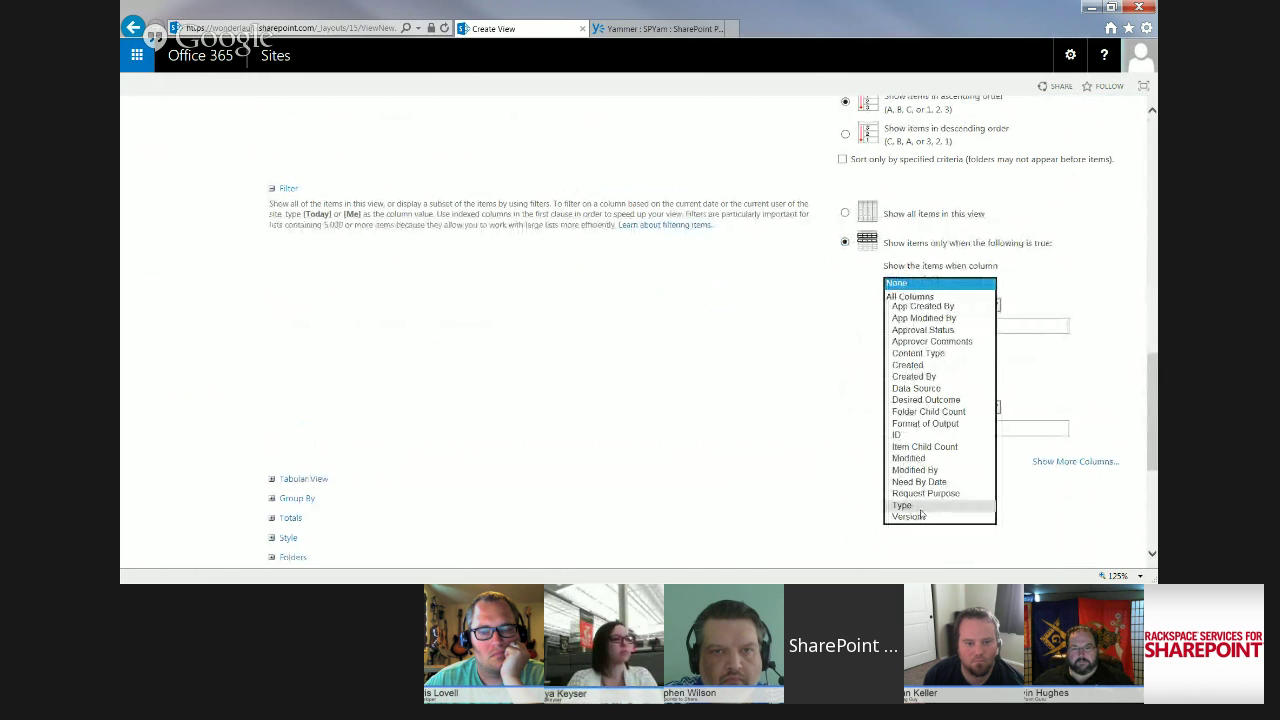
left_click(937, 390)
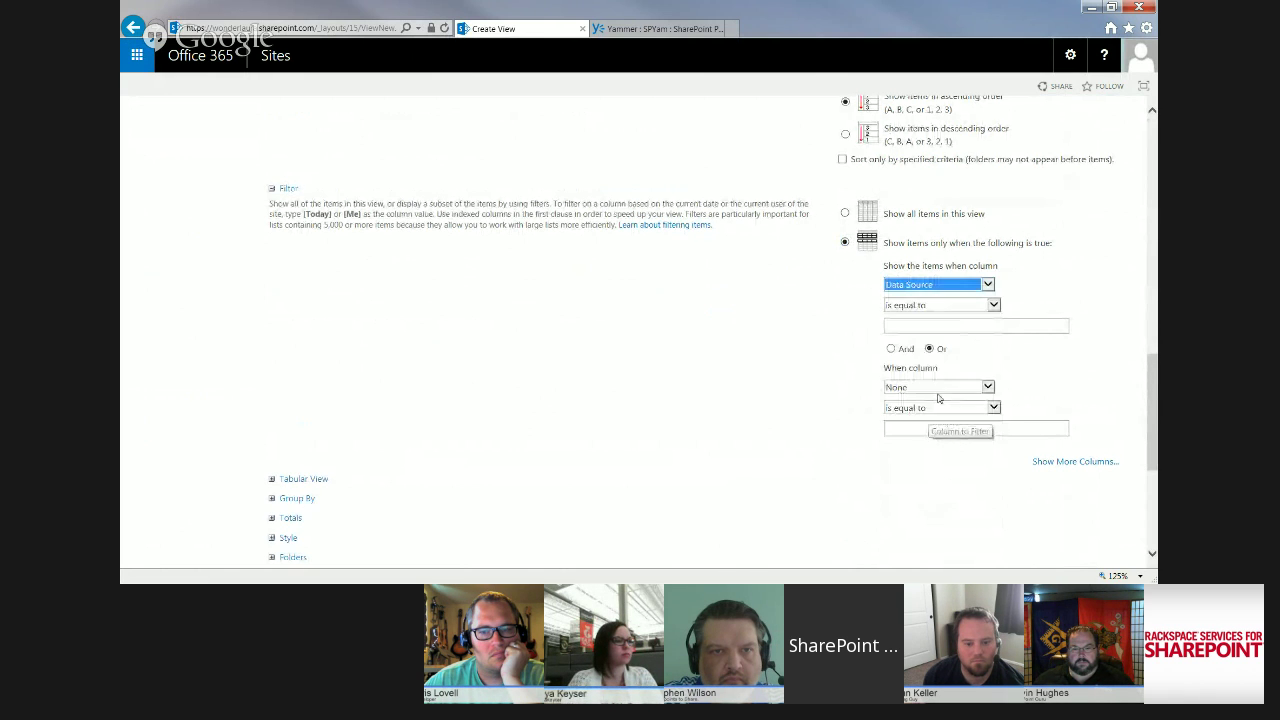
left_click(943, 327)
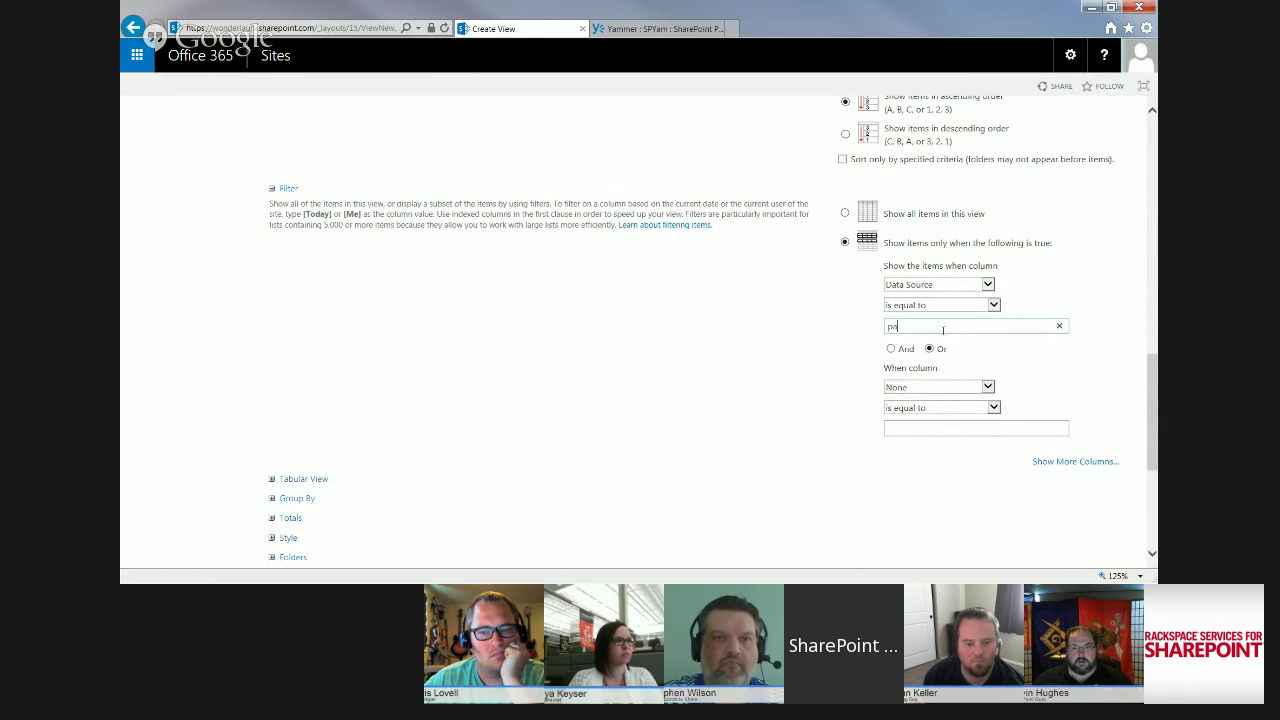
type("payables")
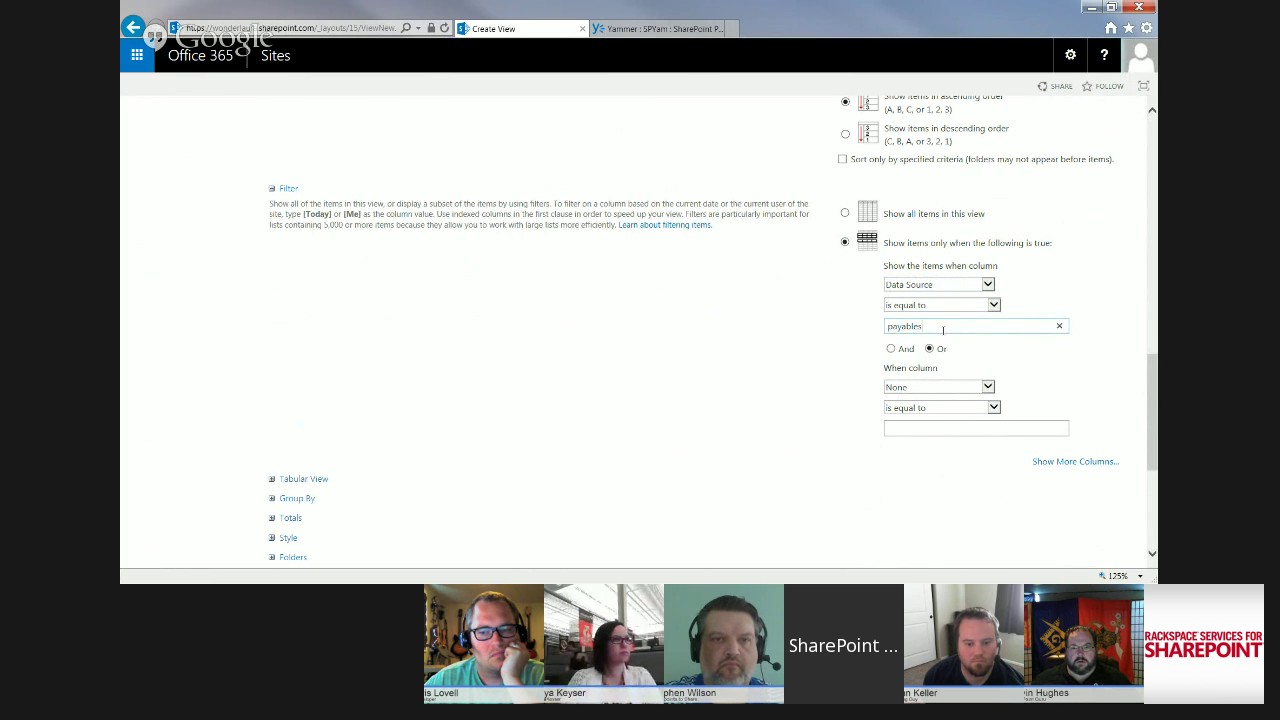
scroll(1156, 515, "down", 3)
left_click(1050, 493)
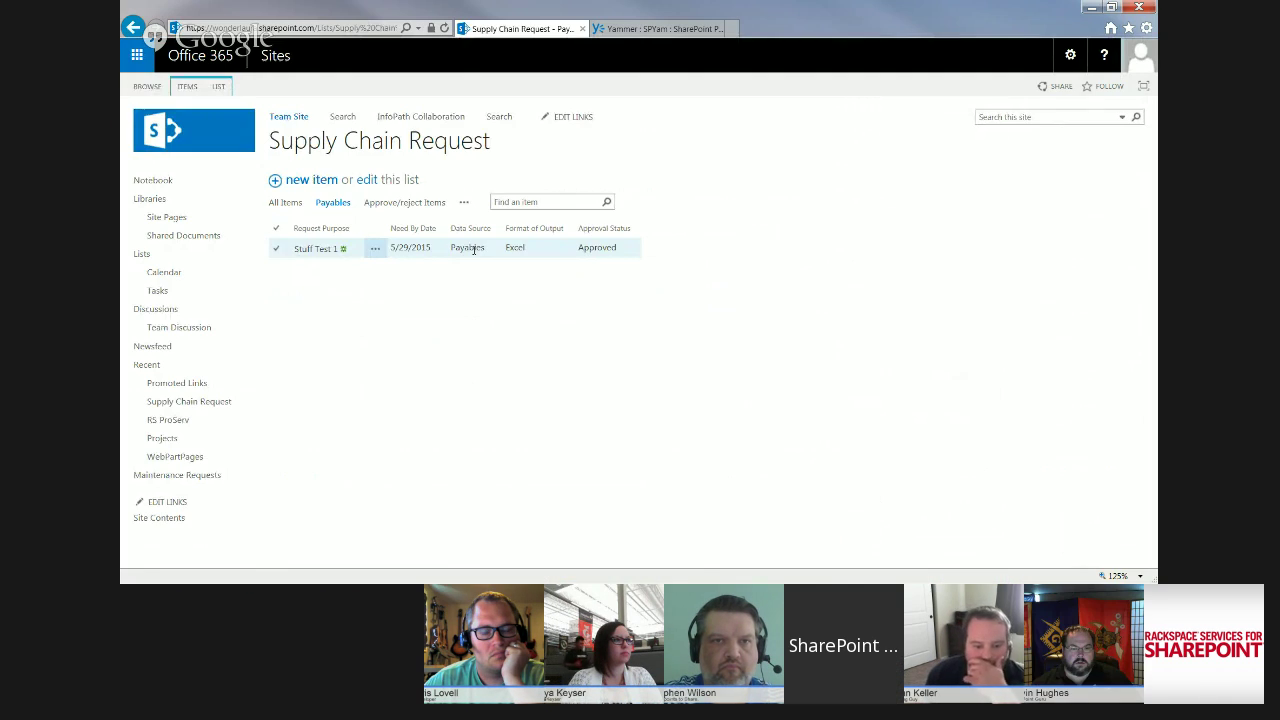
Switch the list to the All Items view and back to the Payables view to compare the listed requests
left_click(474, 250)
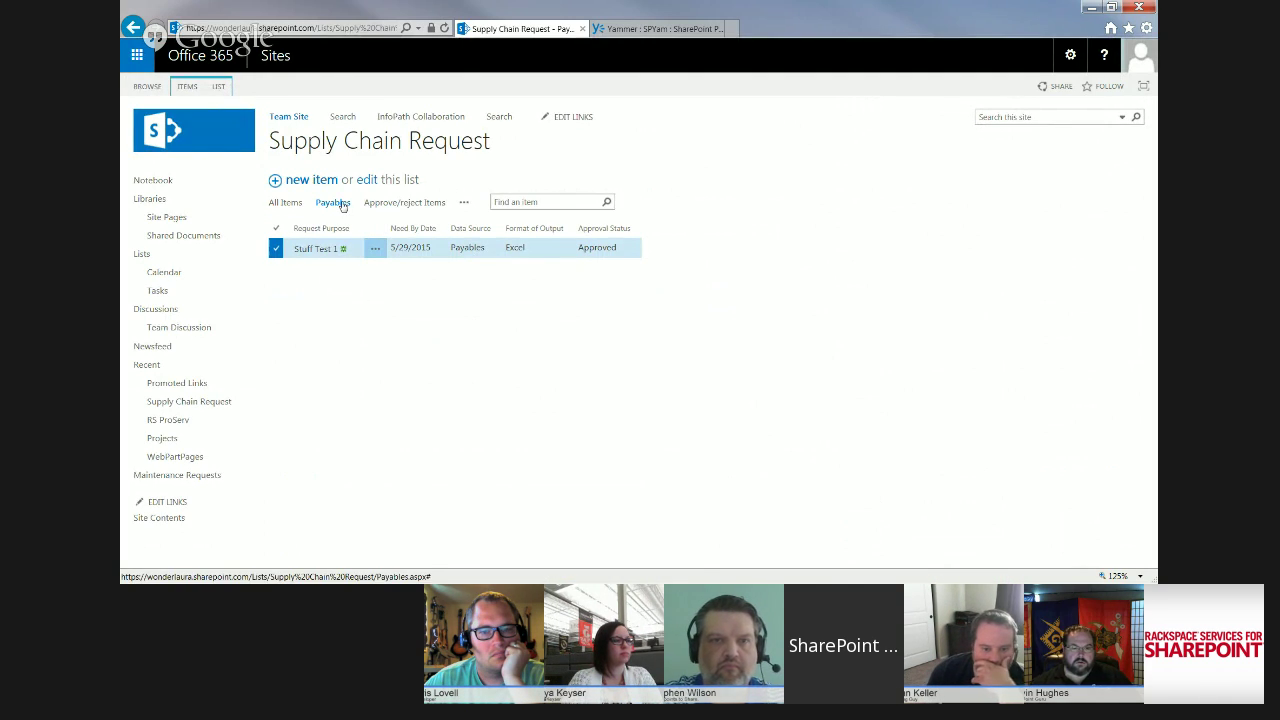
left_click(464, 203)
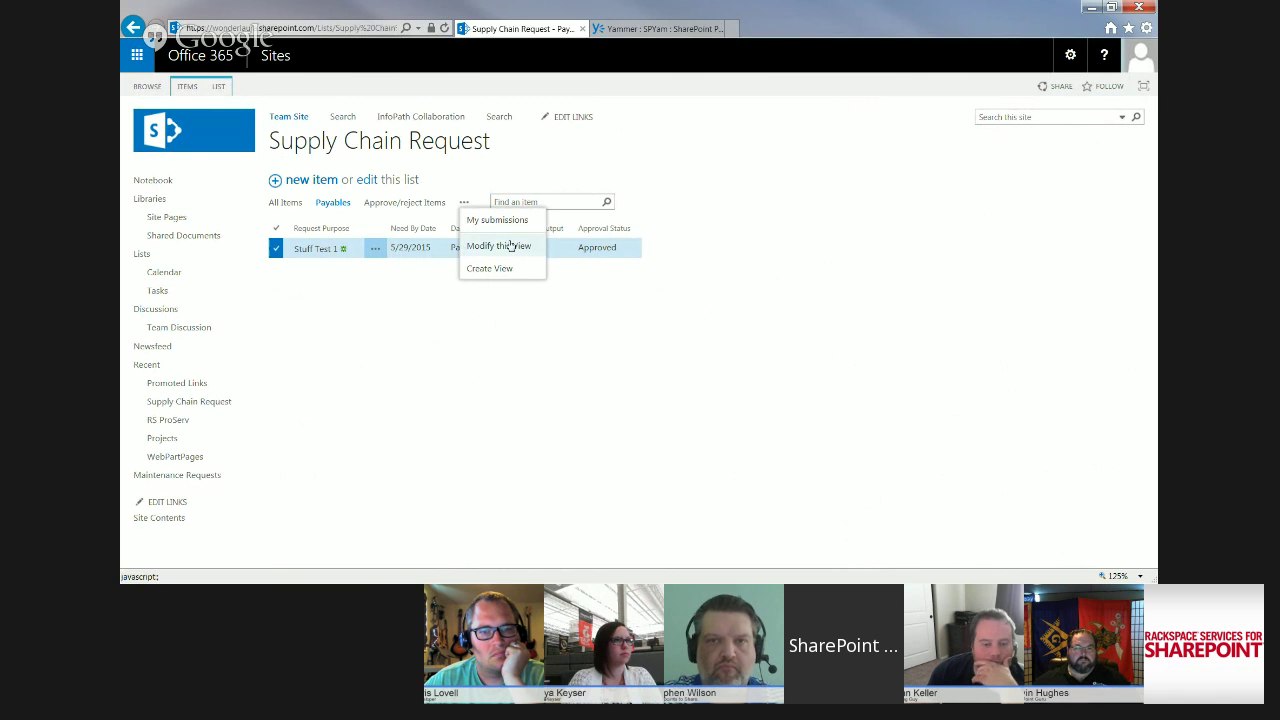
left_click(285, 203)
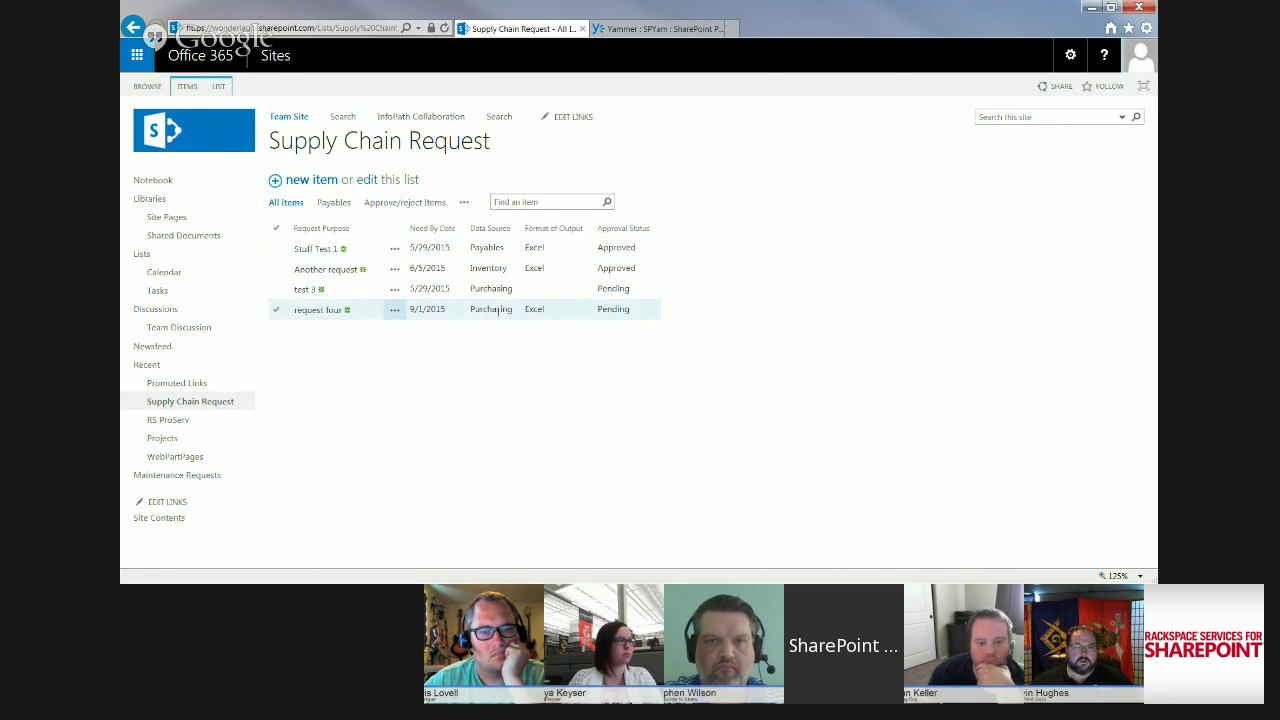
left_click(496, 287)
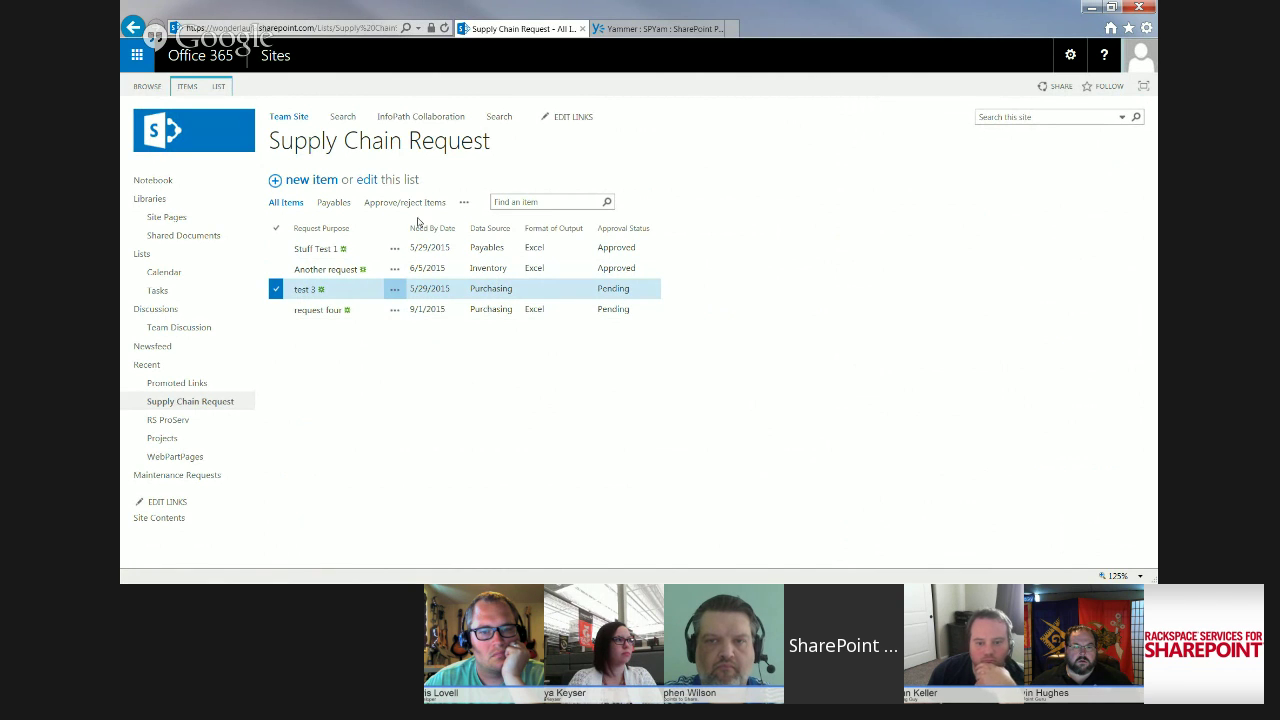
left_click(331, 203)
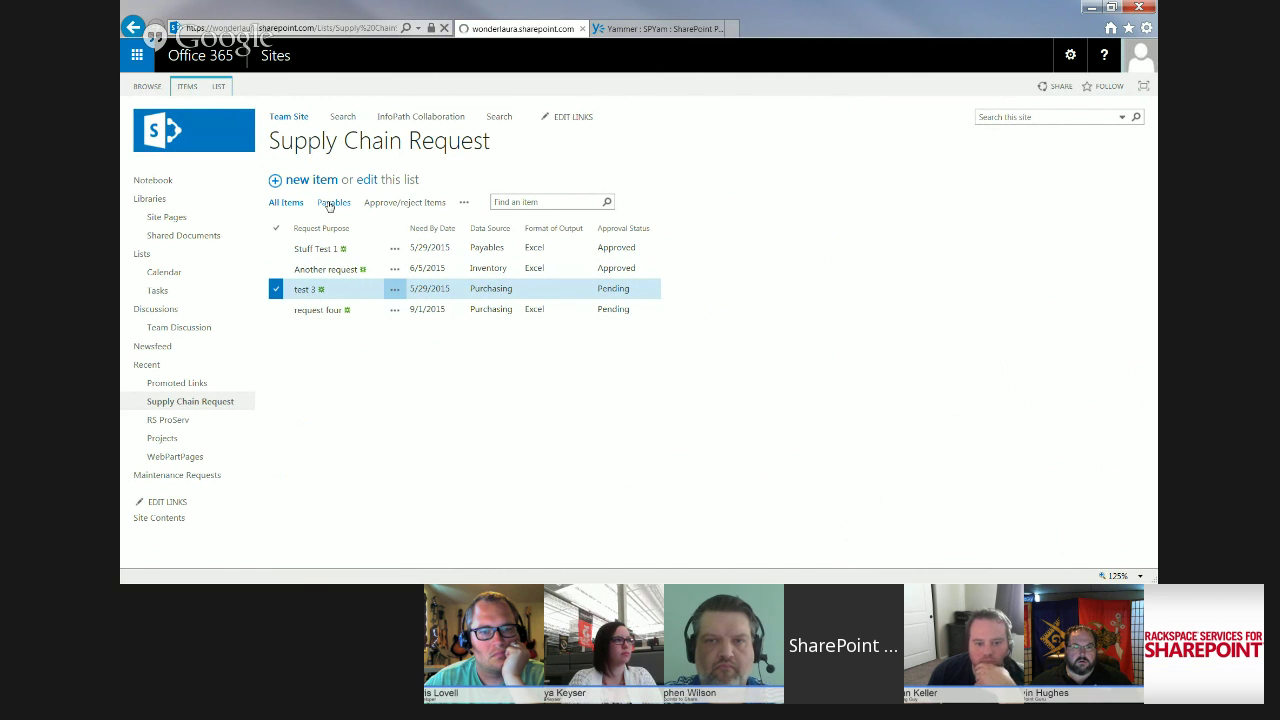
Start a new view based on the existing Payables view and name it "Inventory"
left_click(464, 203)
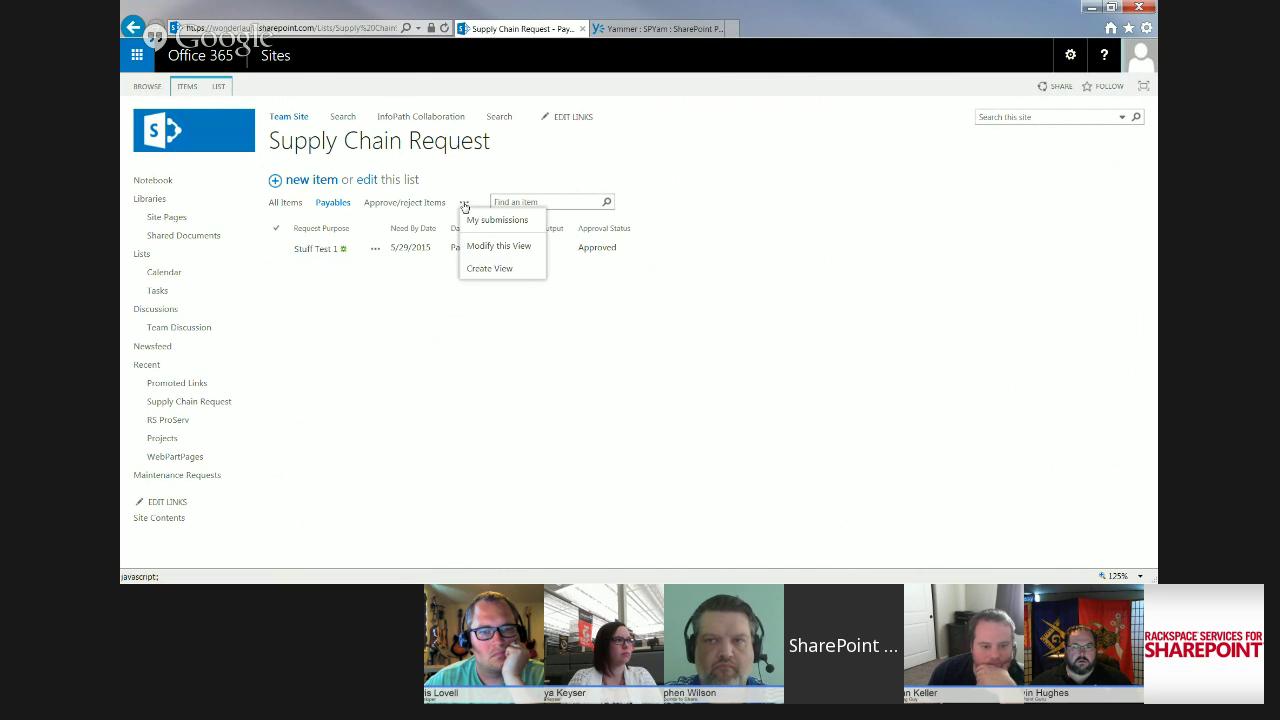
left_click(500, 268)
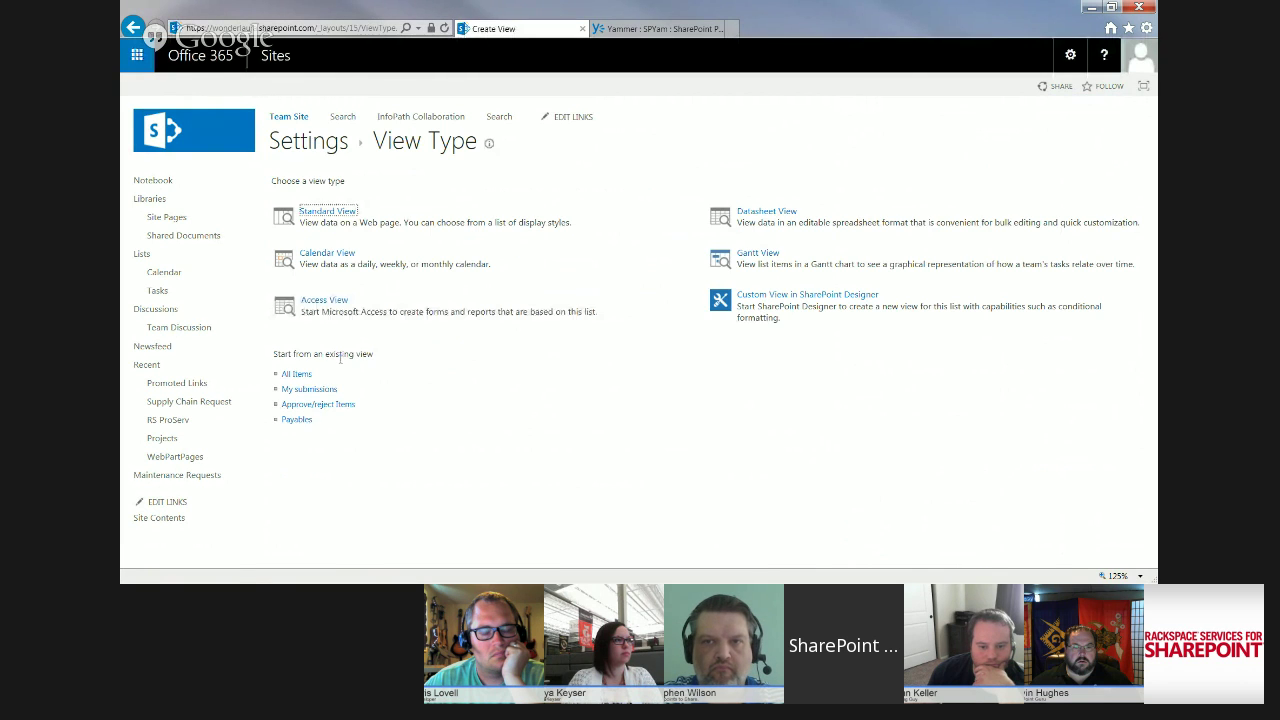
left_click(297, 419)
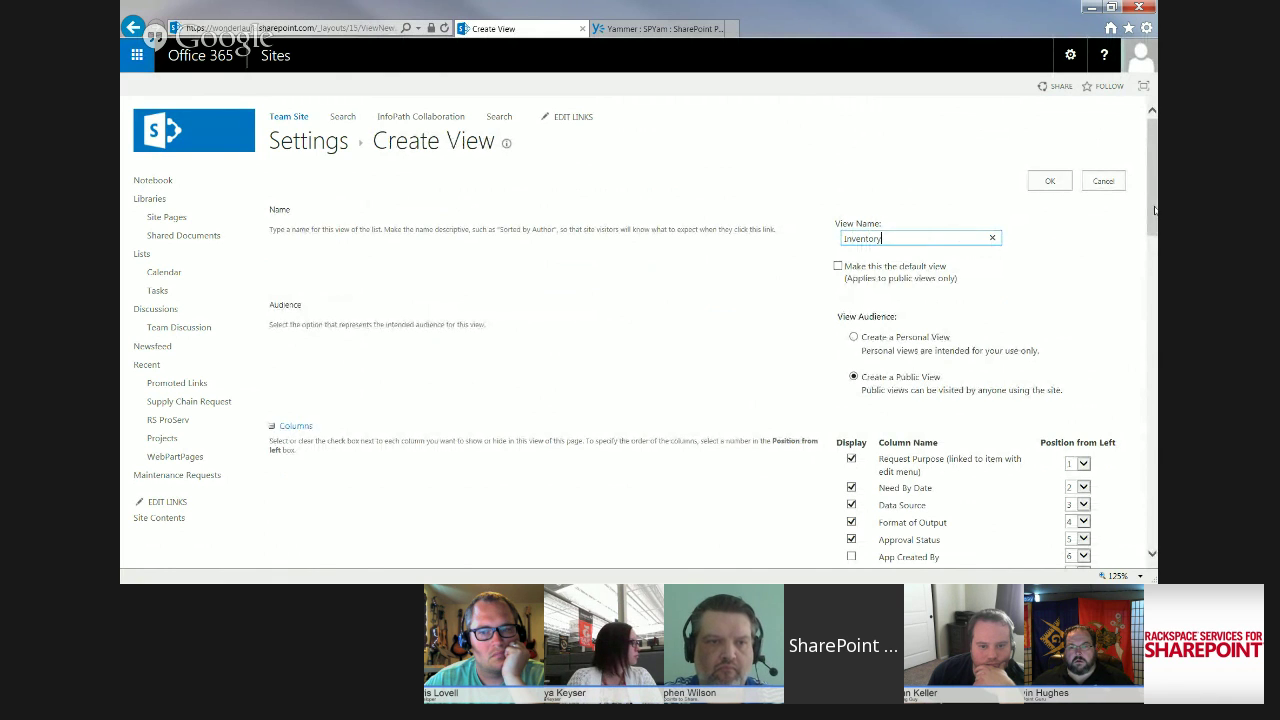
Set the Data Source filter value of the Inventory view to "inventory" and save the view
left_click_drag(1152, 215, 1154, 489)
scroll(1072, 347, "up", 1)
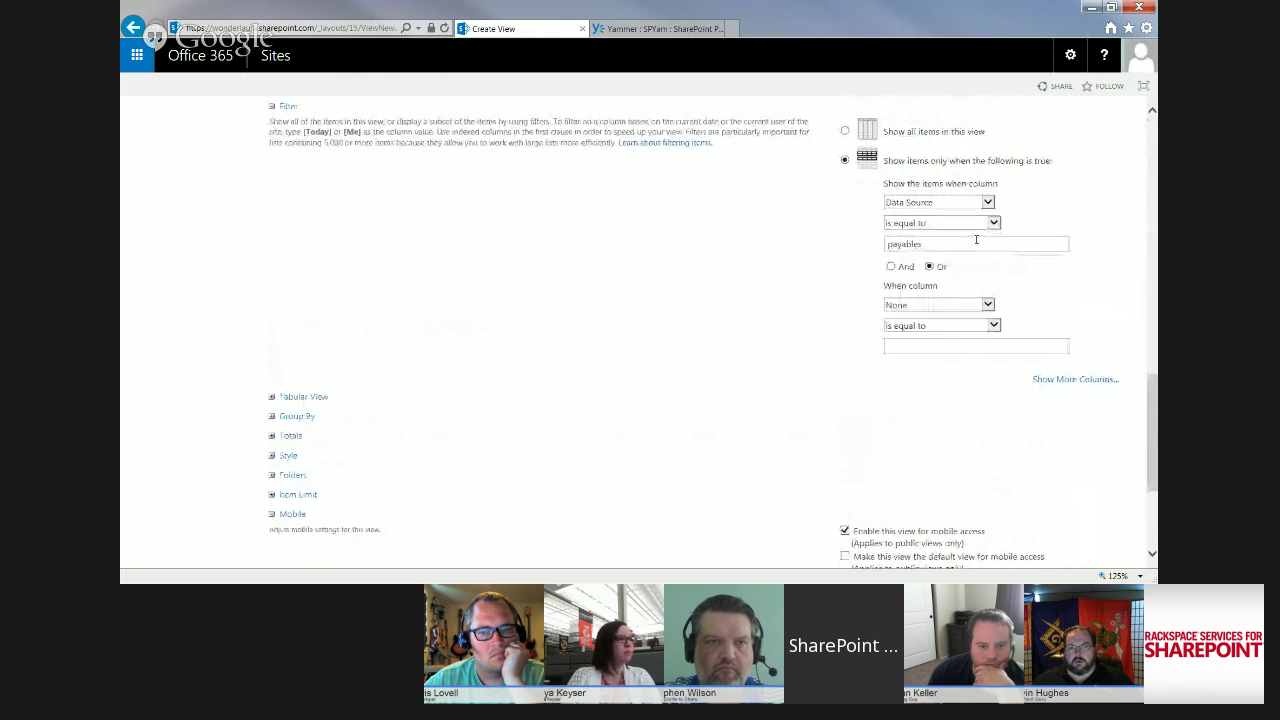
left_click_drag(976, 239, 776, 244)
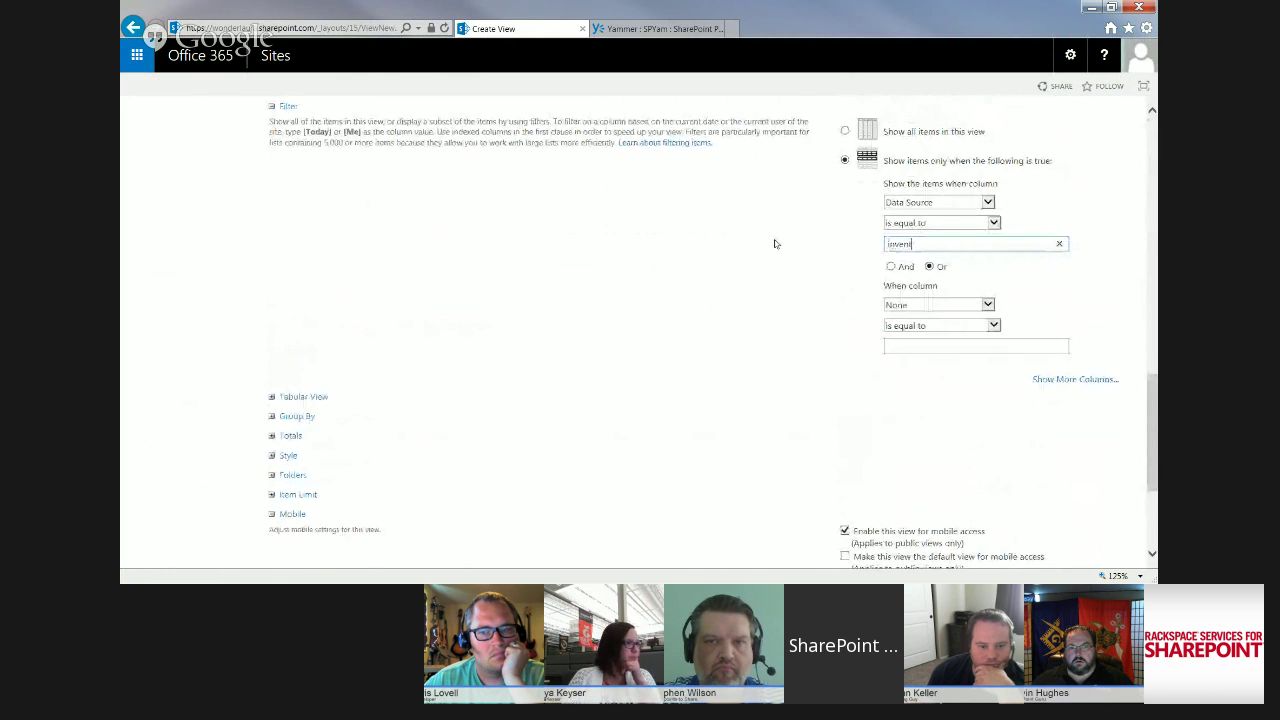
type("inventory")
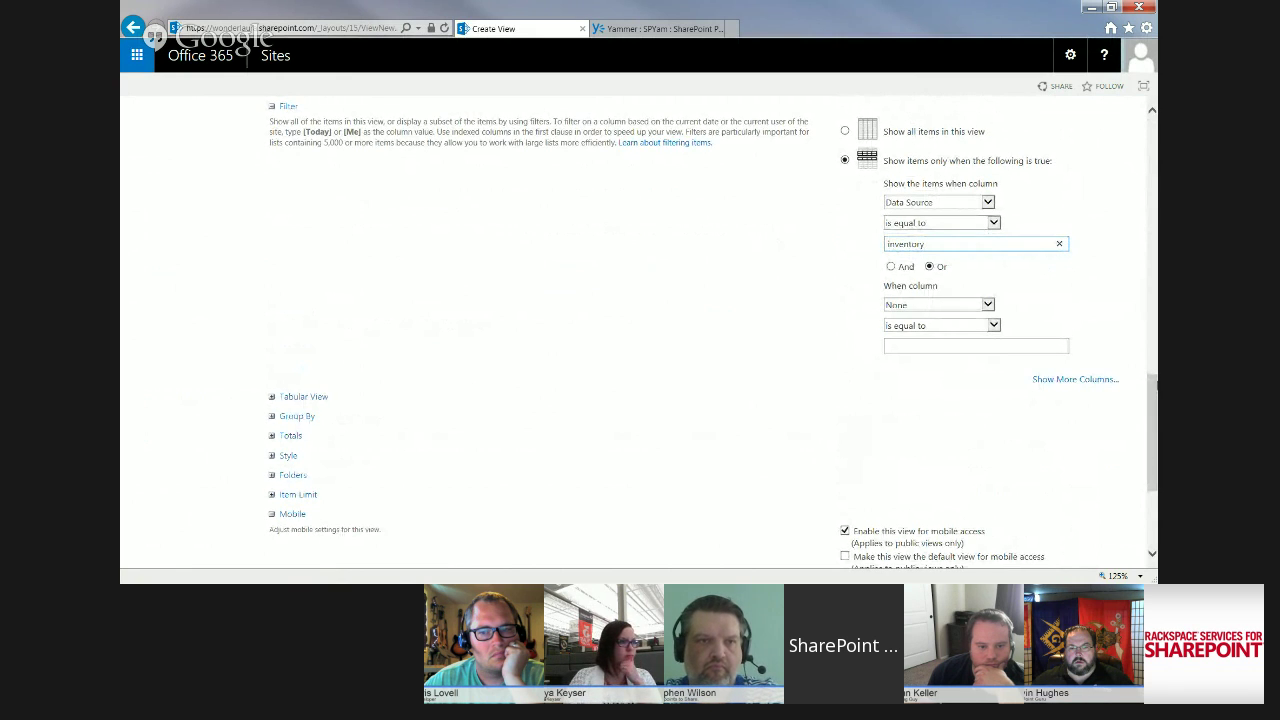
left_click_drag(1153, 400, 1154, 457)
left_click(1050, 494)
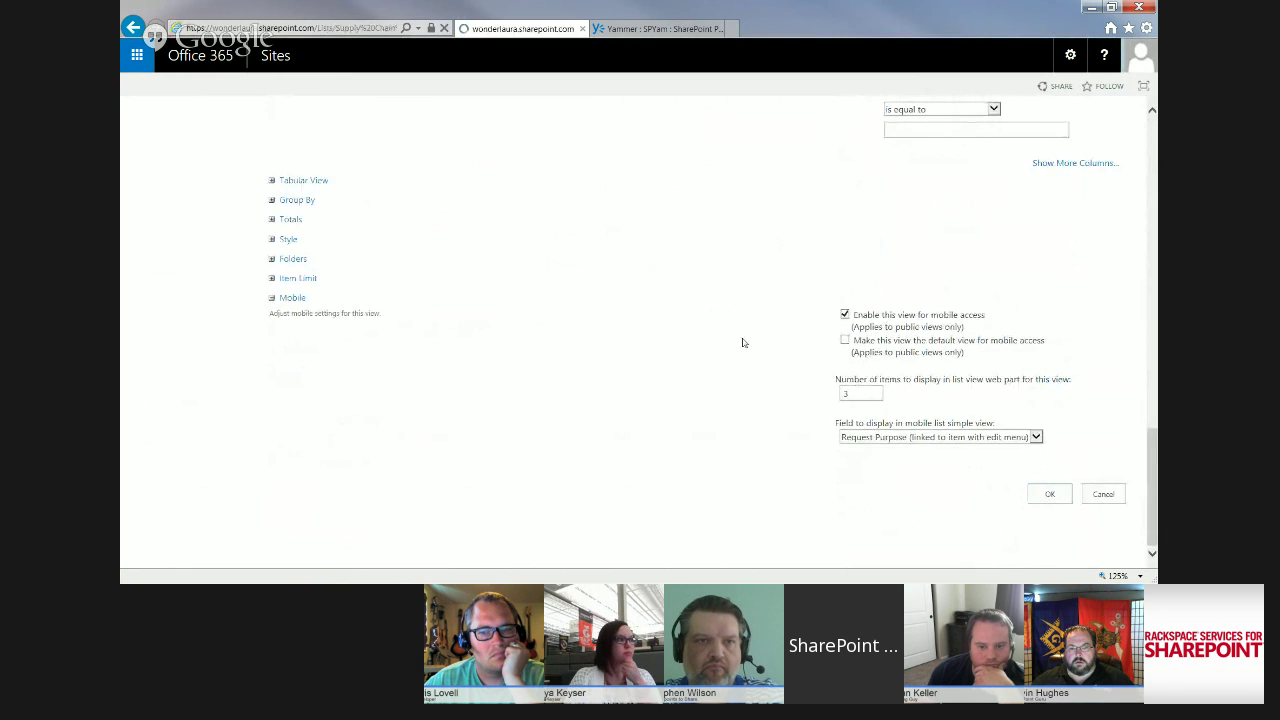
Start another view based on the existing Inventory view and name it "Purchasing"
left_click(419, 203)
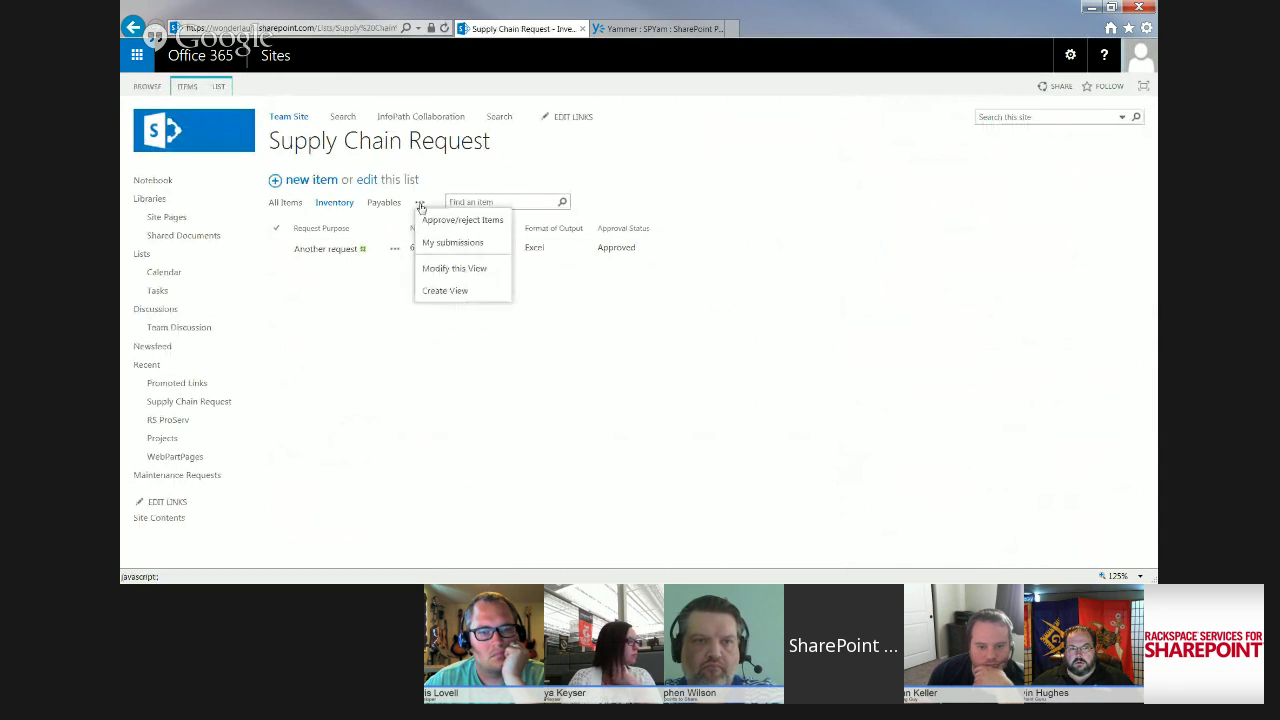
left_click(431, 288)
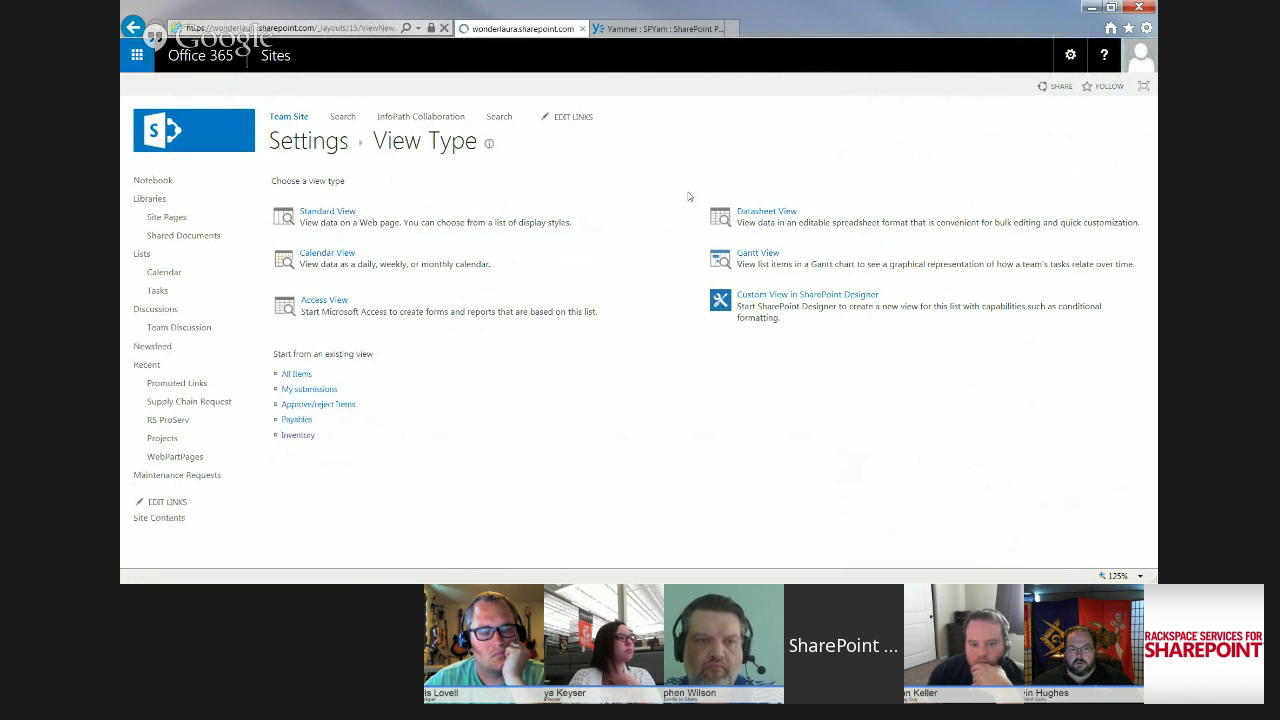
left_click(766, 211)
left_click(894, 232)
type("Purchain")
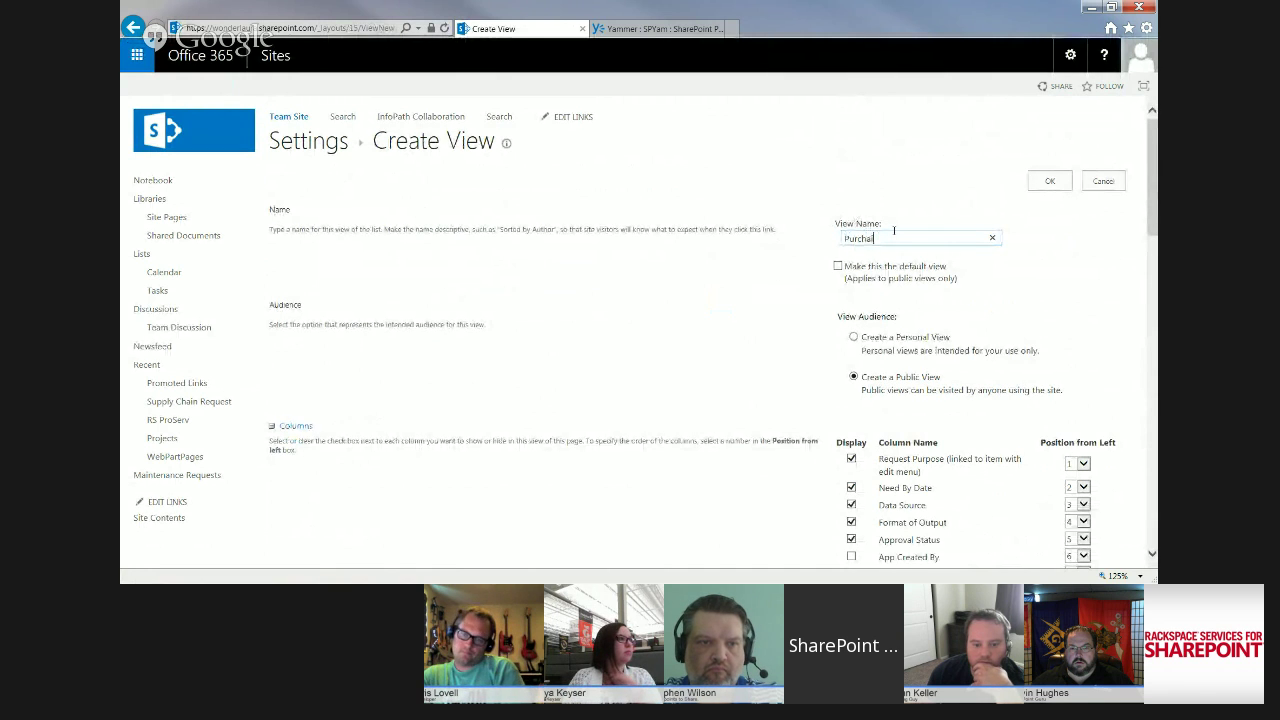
type("ng")
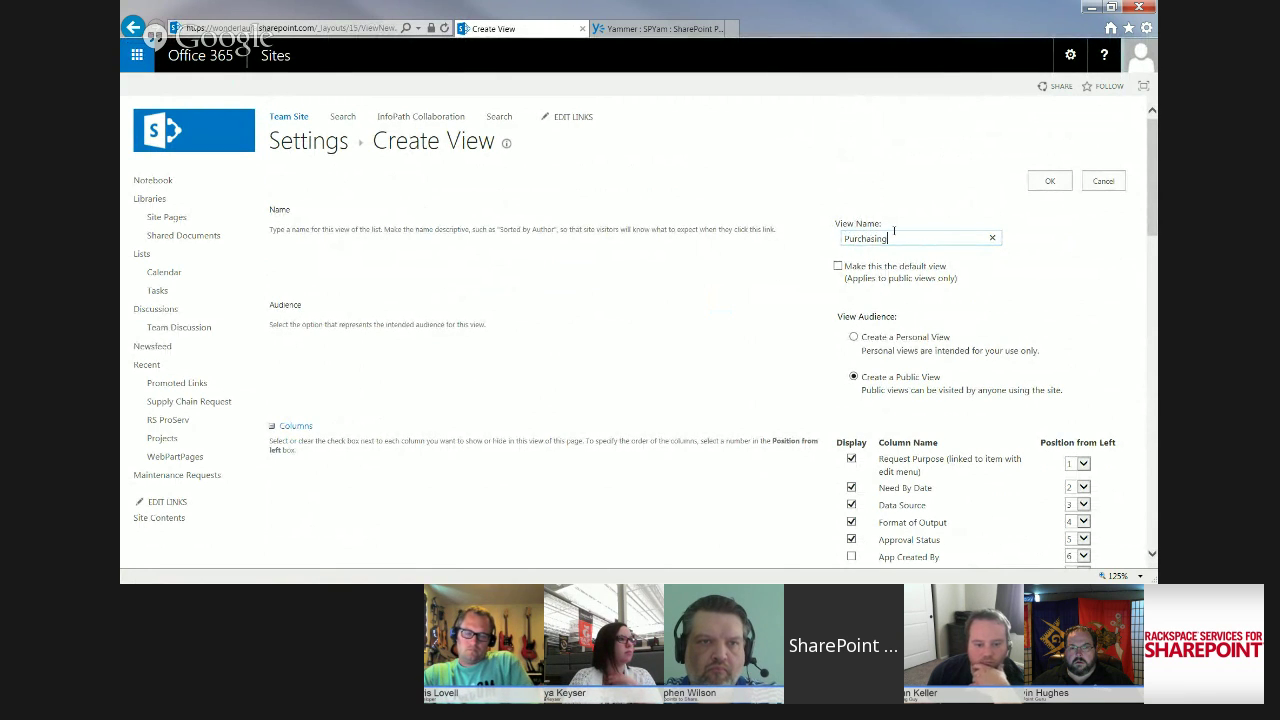
Set the Data Source filter value of the Purchasing view to "purchasing" and save the view
scroll(640, 330, "down", 10)
scroll(933, 230, "down", 1)
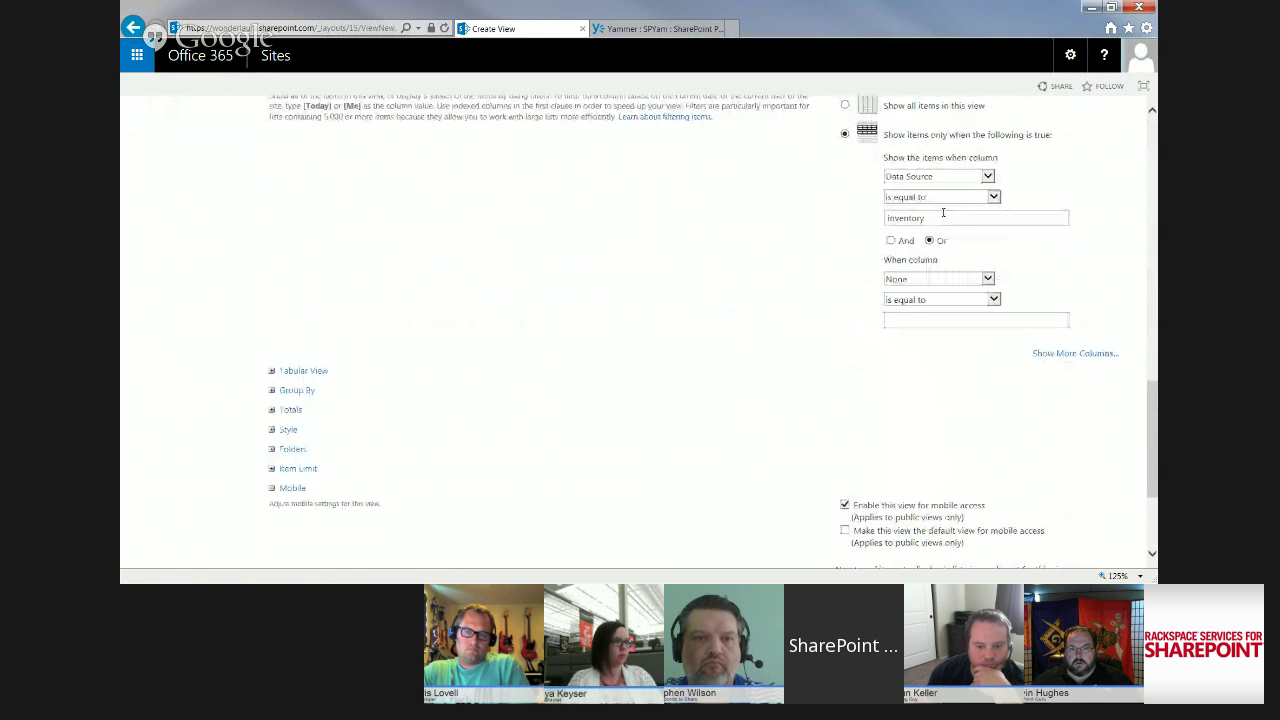
scroll(1145, 287, "up", 10)
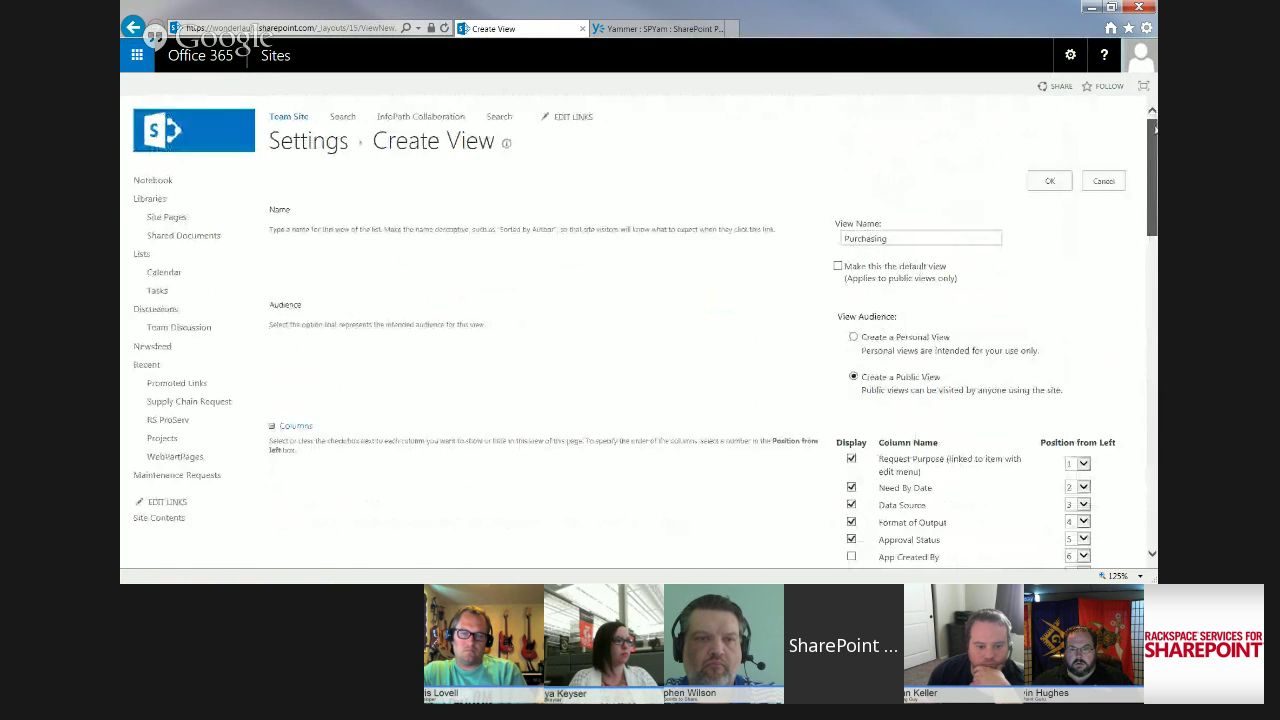
scroll(1145, 287, "down", 6)
scroll(1010, 424, "down", 2)
left_click_drag(962, 456, 828, 463)
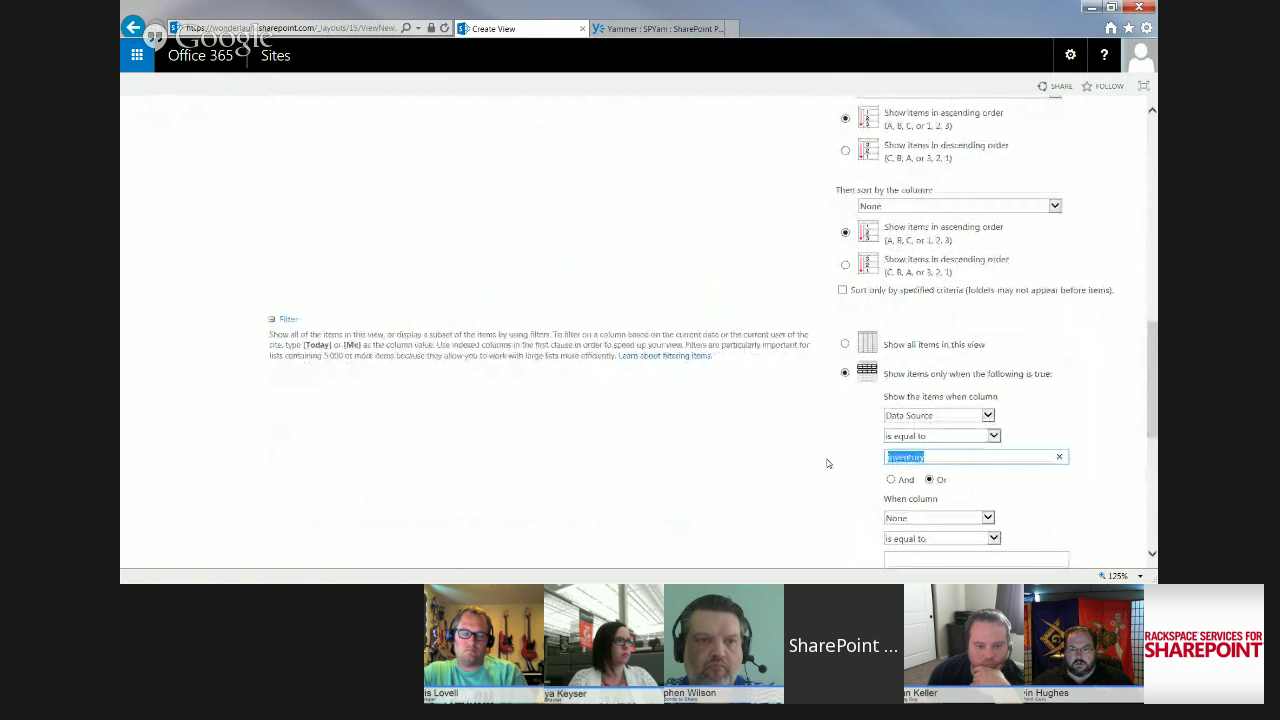
type("purc")
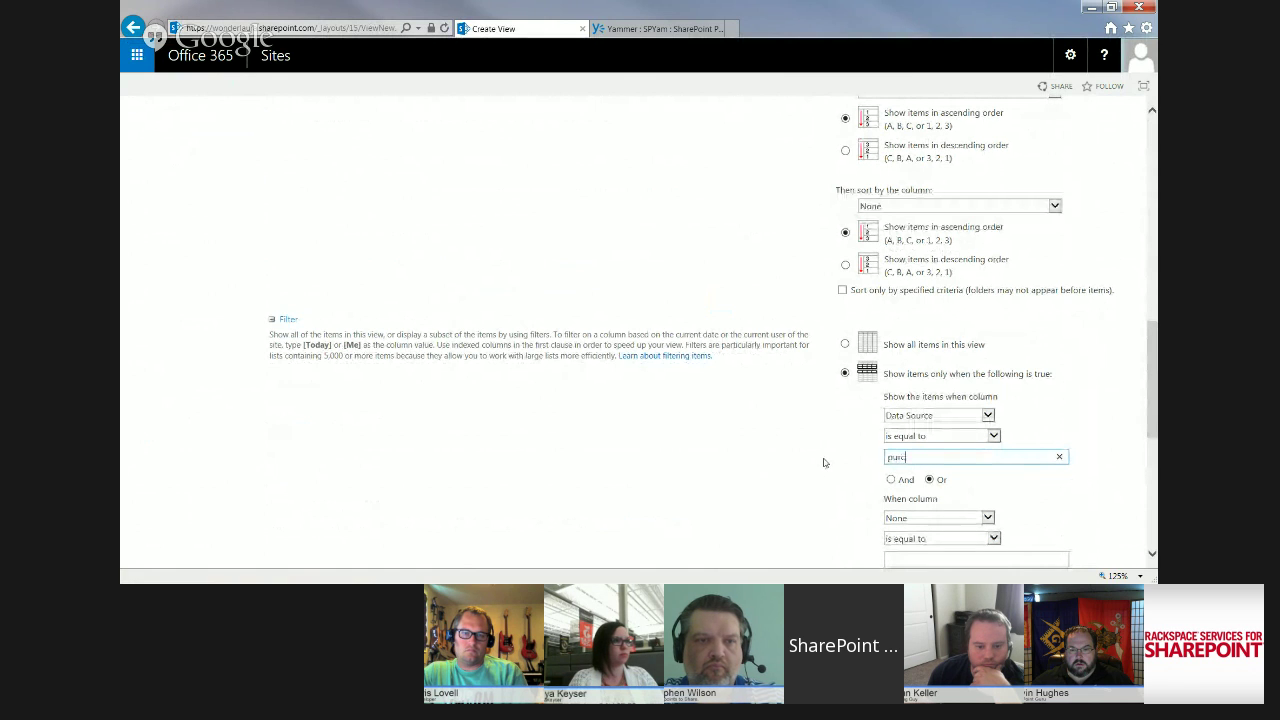
type("hasing")
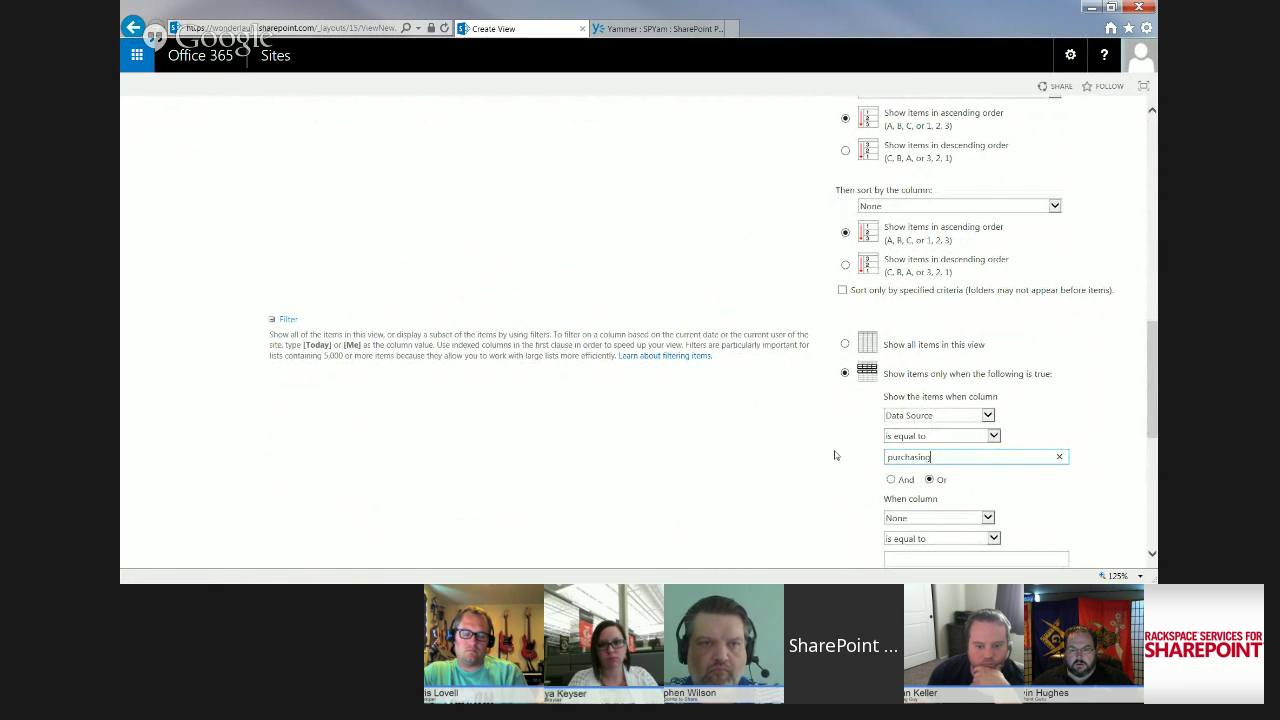
left_click_drag(1152, 410, 1152, 518)
left_click(1049, 494)
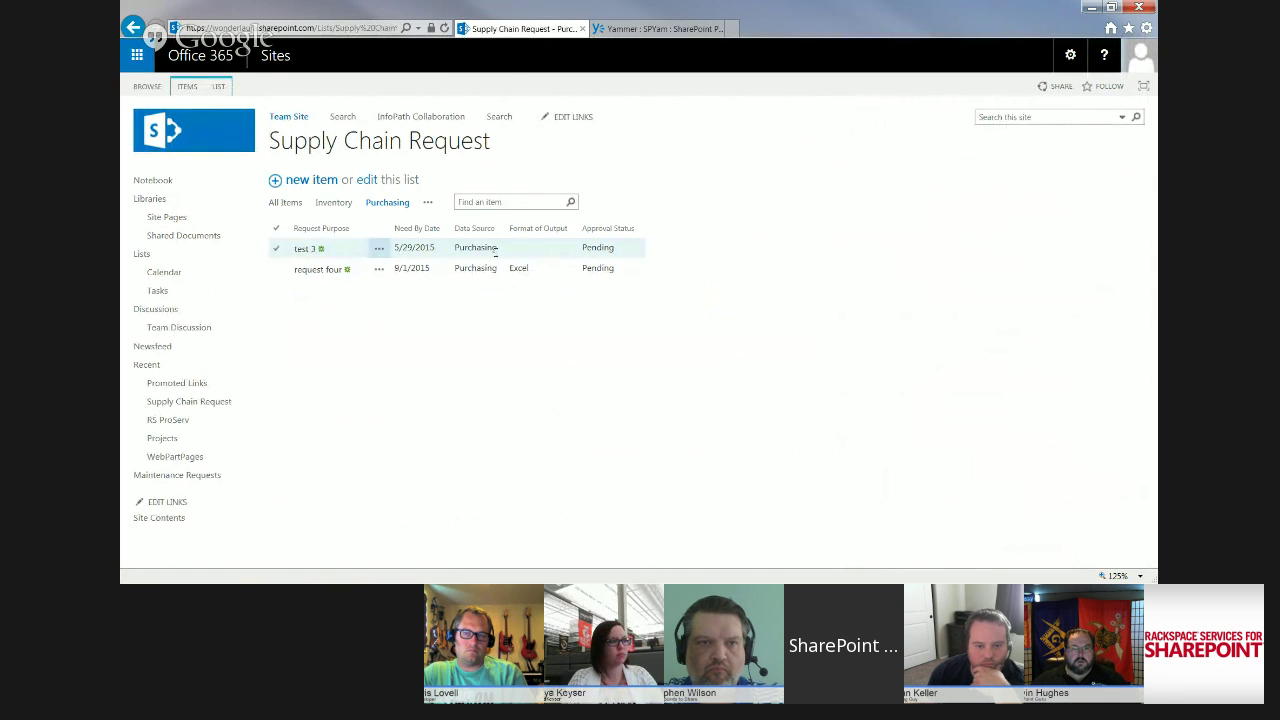
Review the requests in the Inventory view and the Payables view, and check which other views are available
left_click(335, 205)
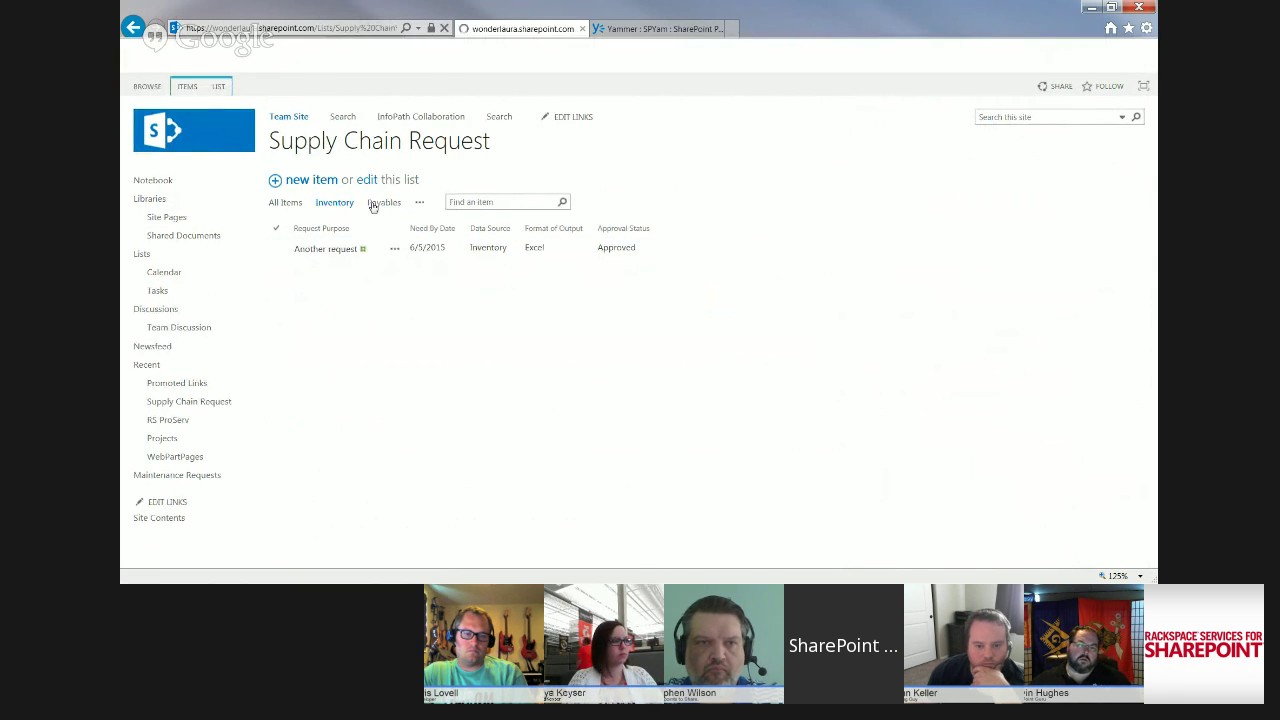
left_click(399, 204)
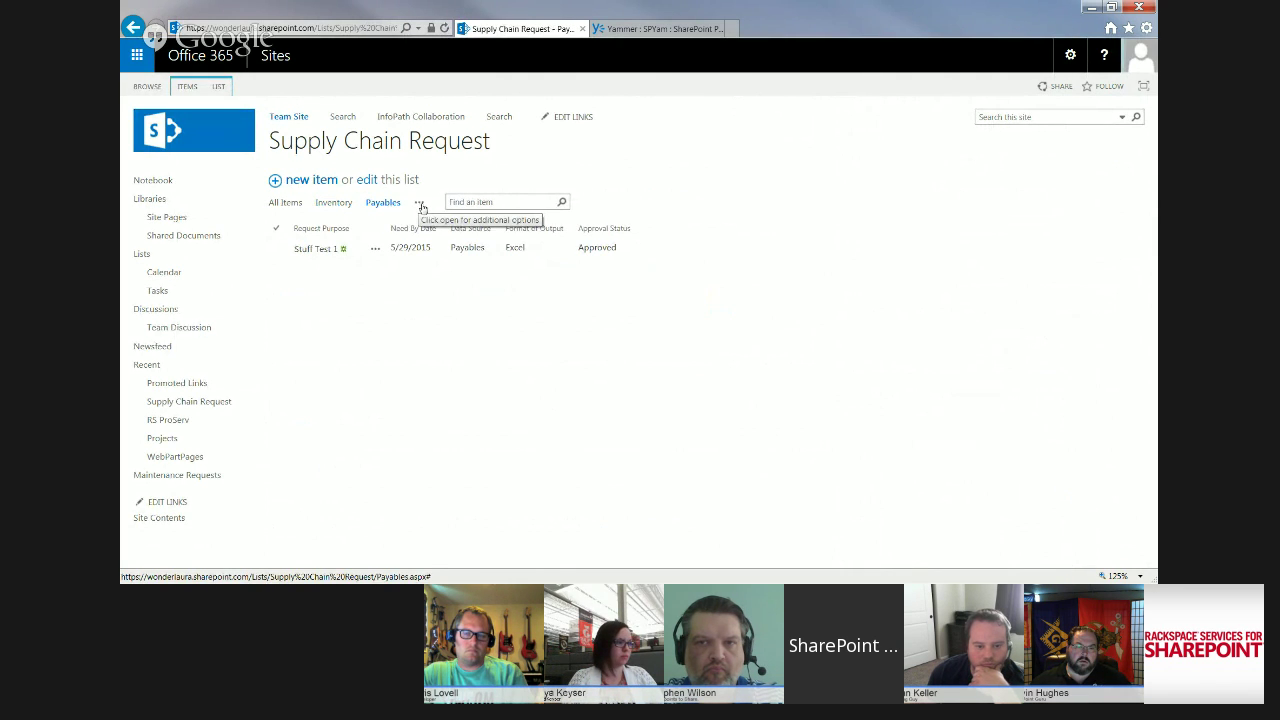
left_click(421, 205)
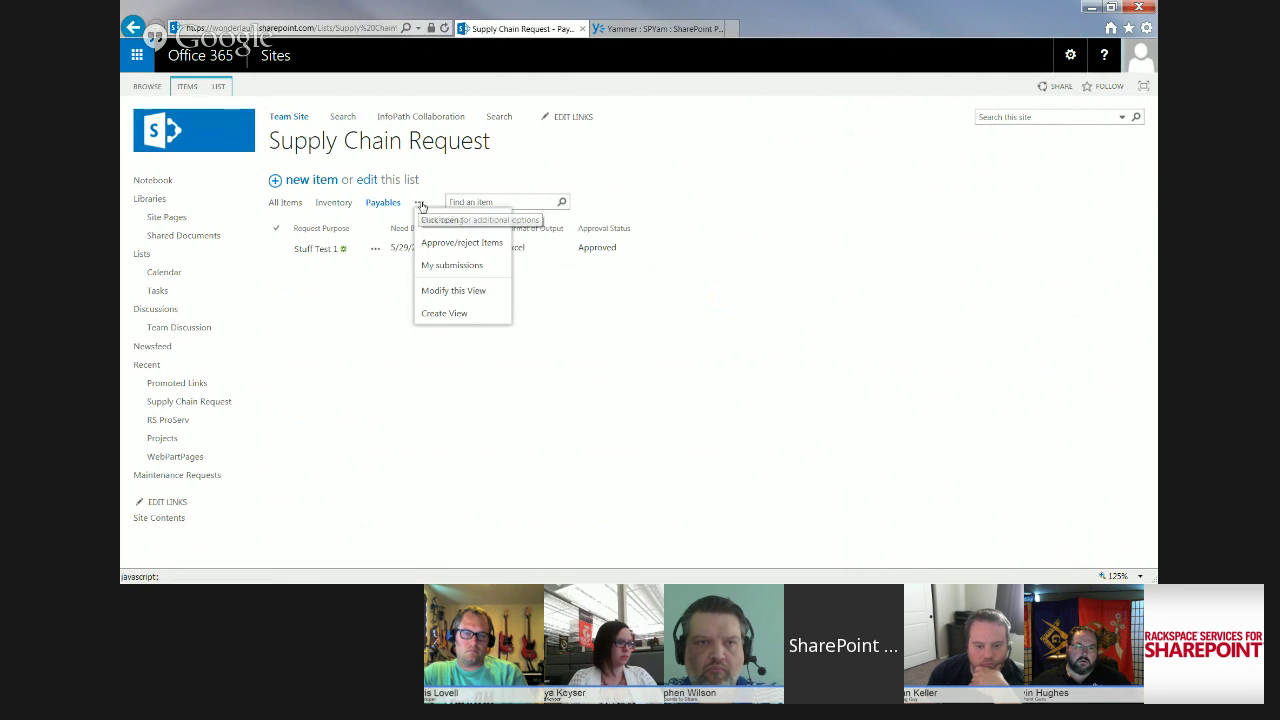
Try to set an alert on the Supply Chain Request list, and dismiss the dialog
left_click(218, 86)
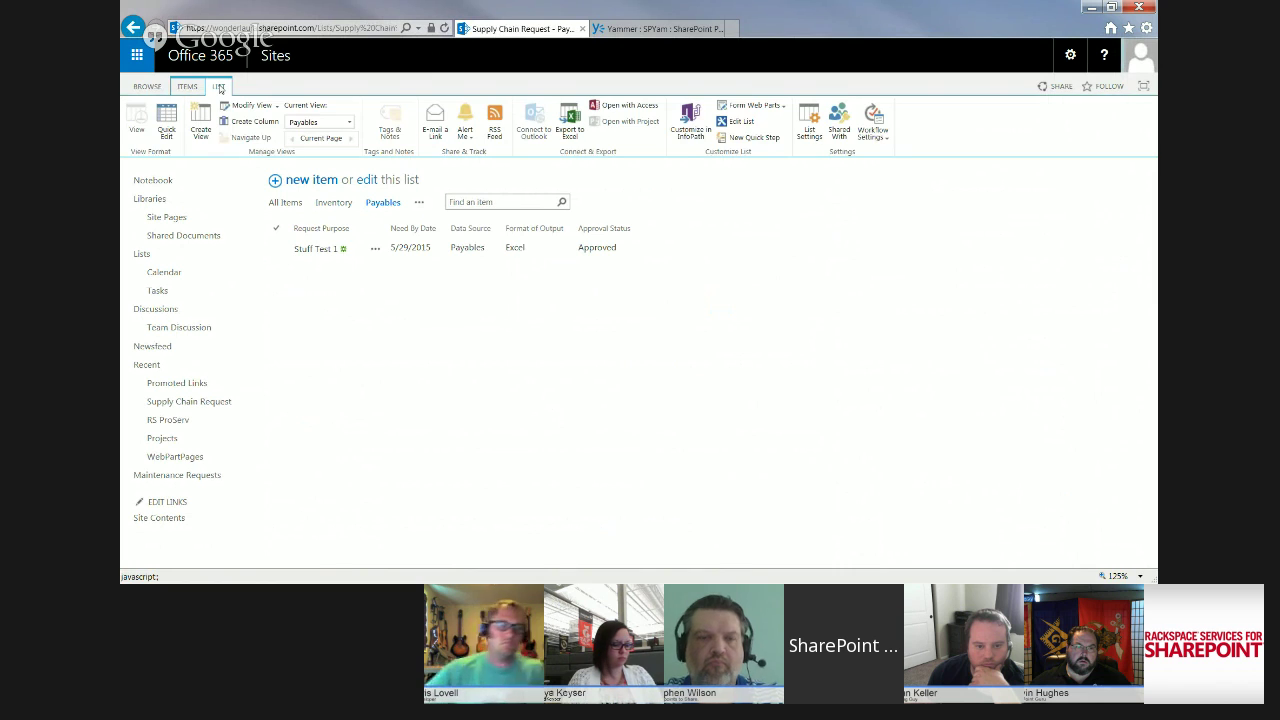
left_click(465, 122)
left_click(493, 156)
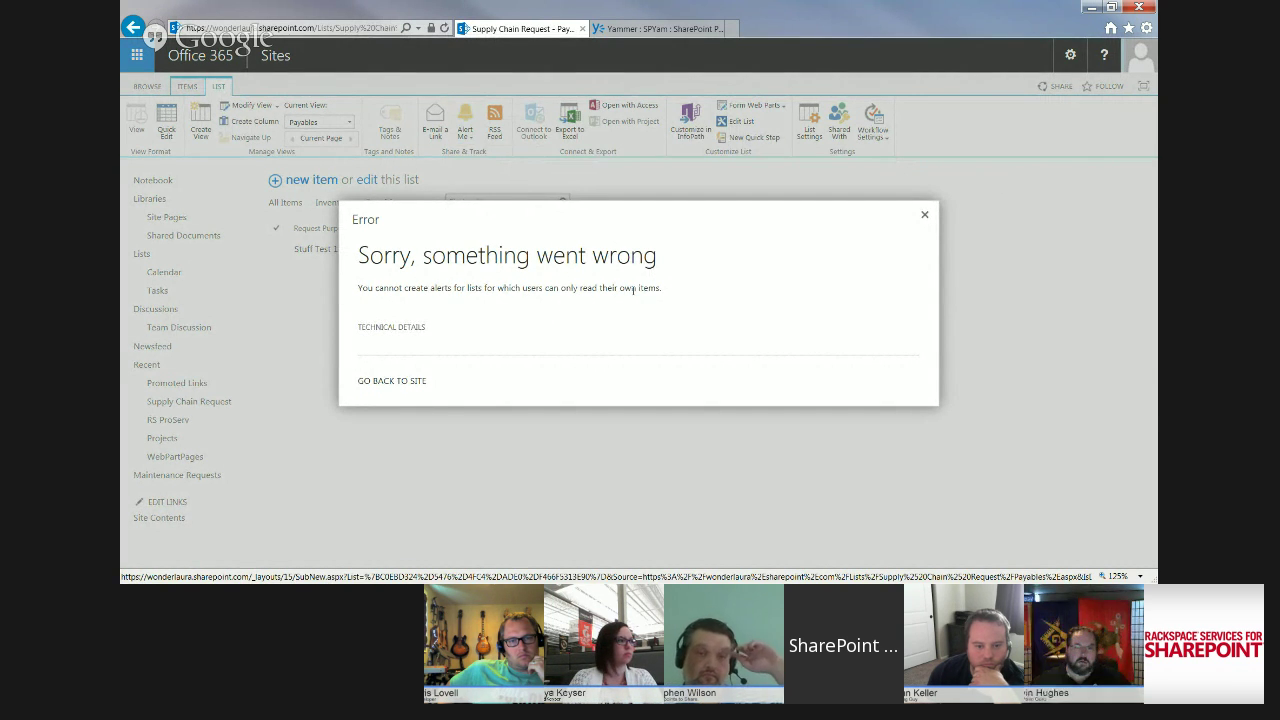
left_click(924, 214)
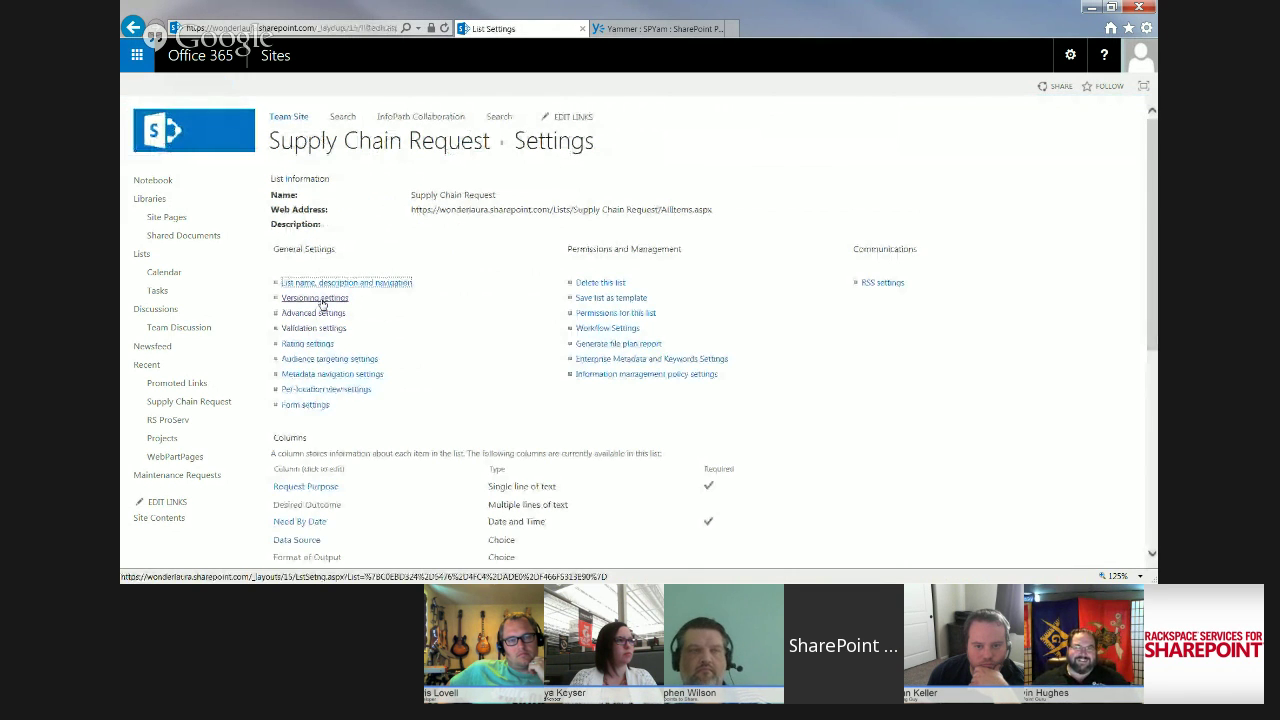
In the list's advanced settings, set item-level permissions to "Read all items" and "Create and edit all items", and save
left_click(325, 315)
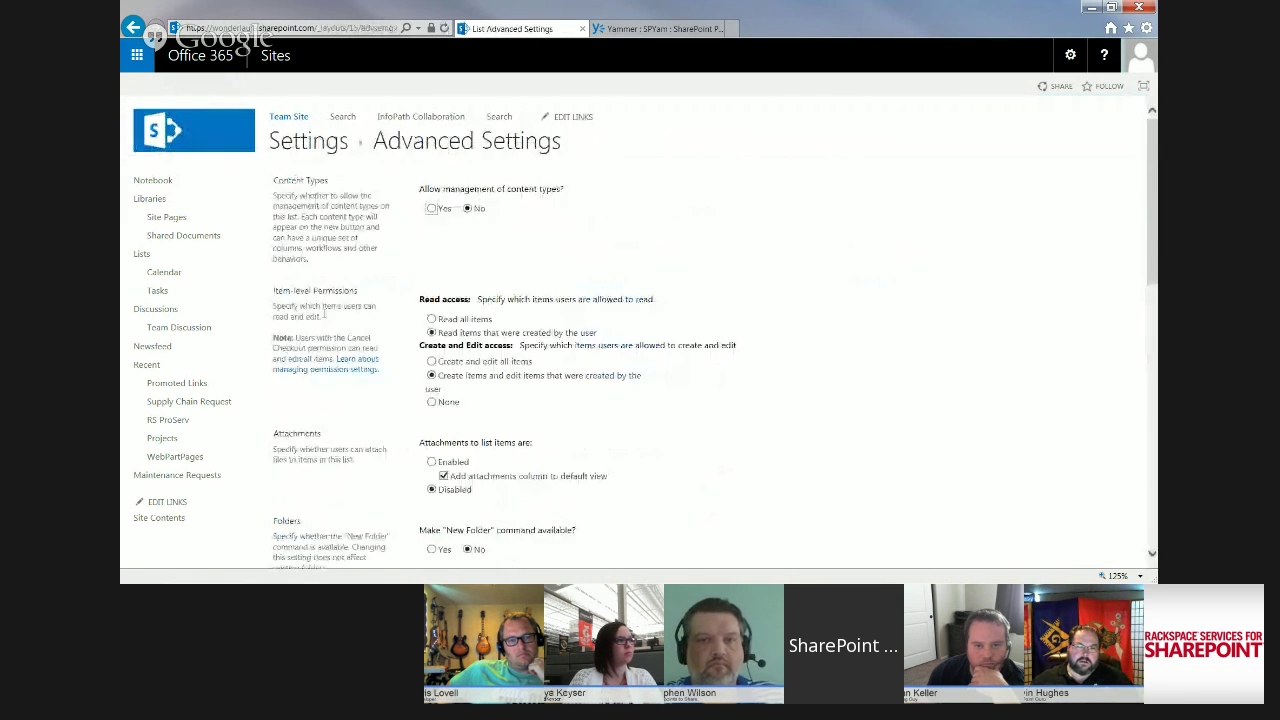
left_click(433, 320)
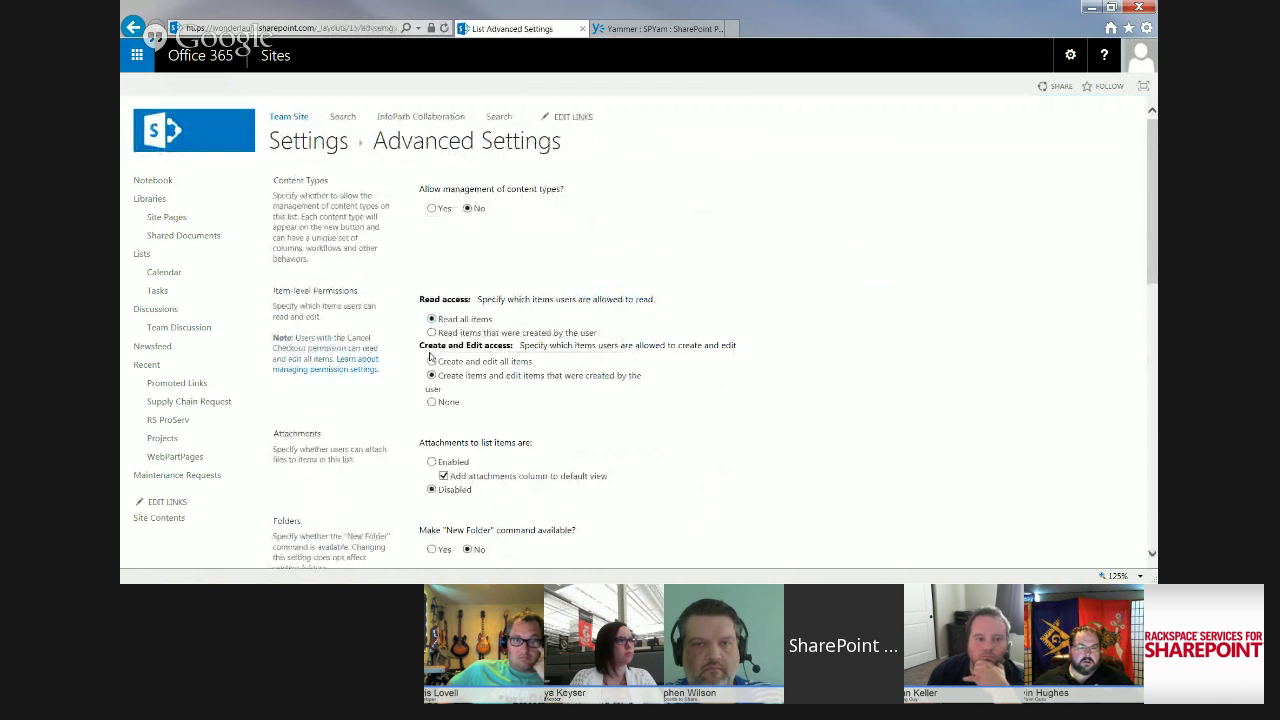
left_click(431, 361)
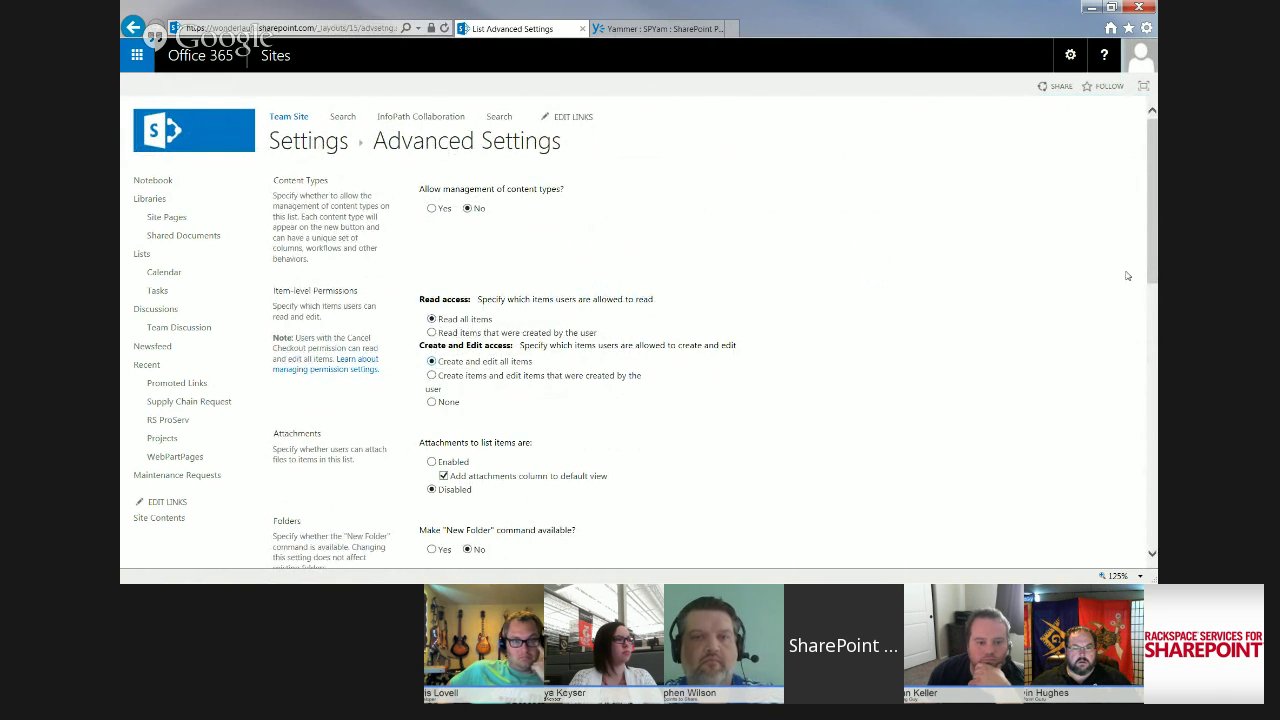
left_click_drag(1150, 236, 1154, 482)
left_click(580, 505)
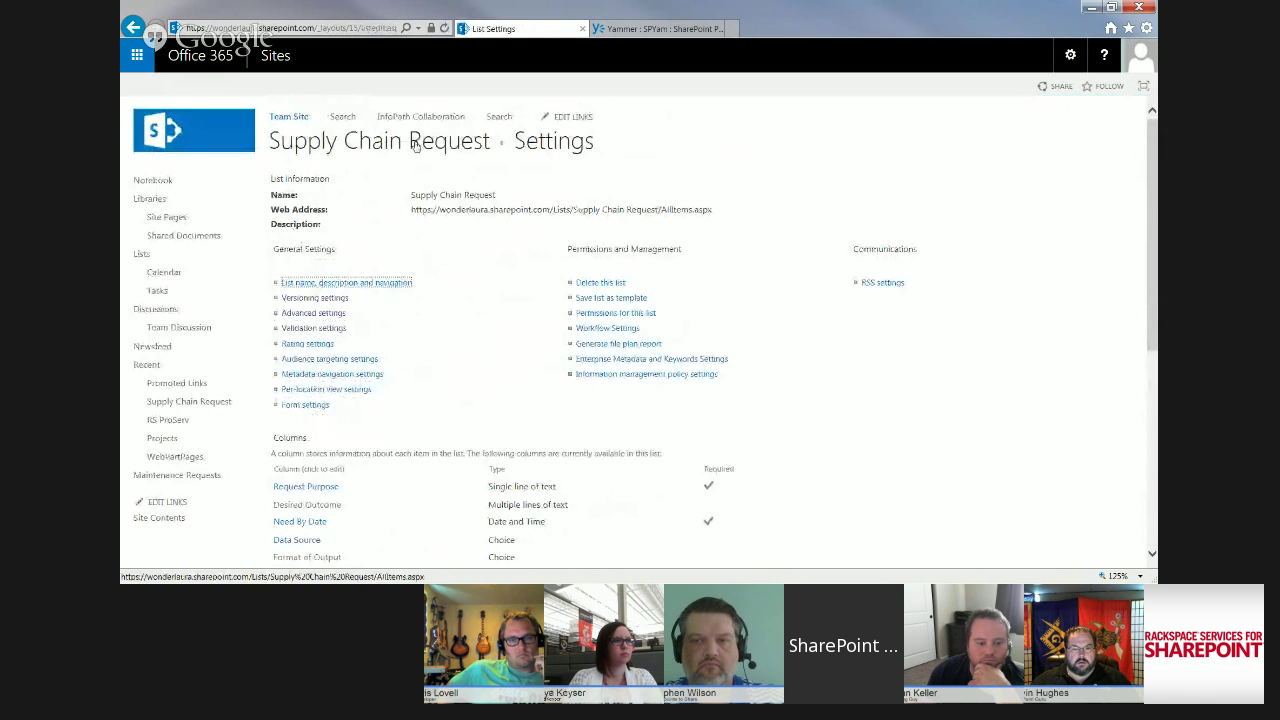
Start a new alert on the Supply Chain Request list for when someone changes an item that appears in the Payables view
left_click(416, 146)
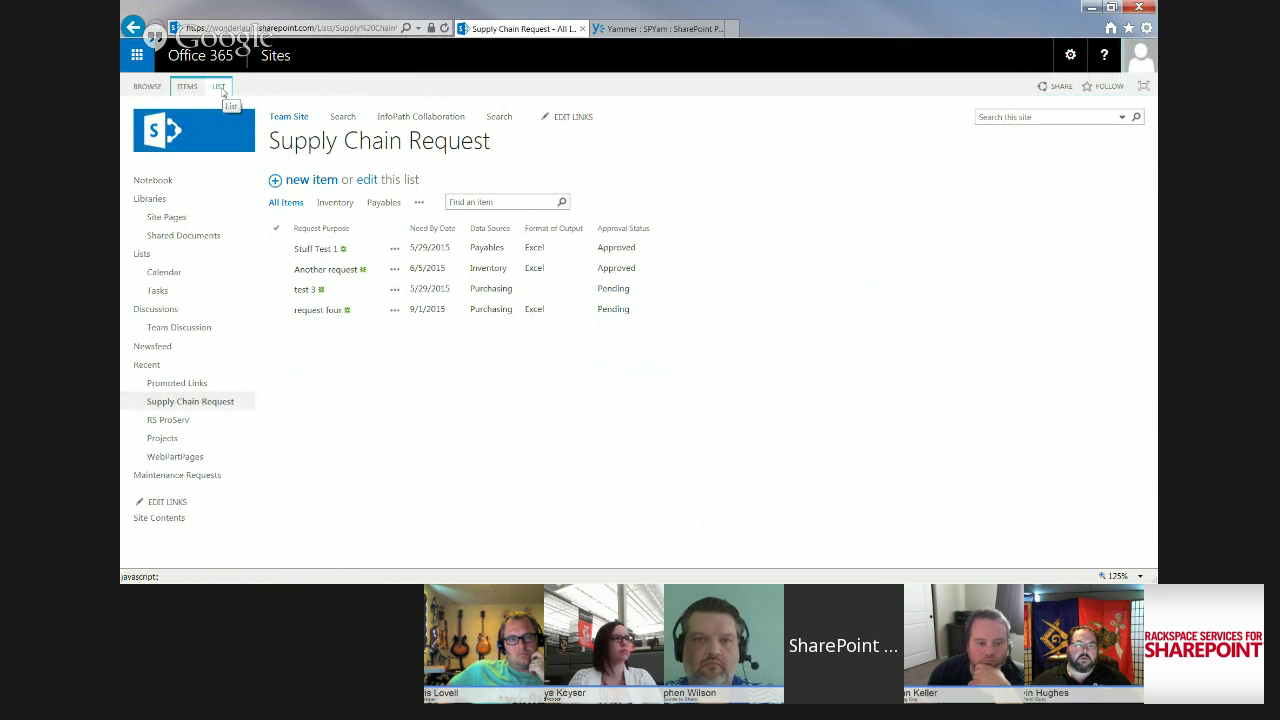
left_click(220, 88)
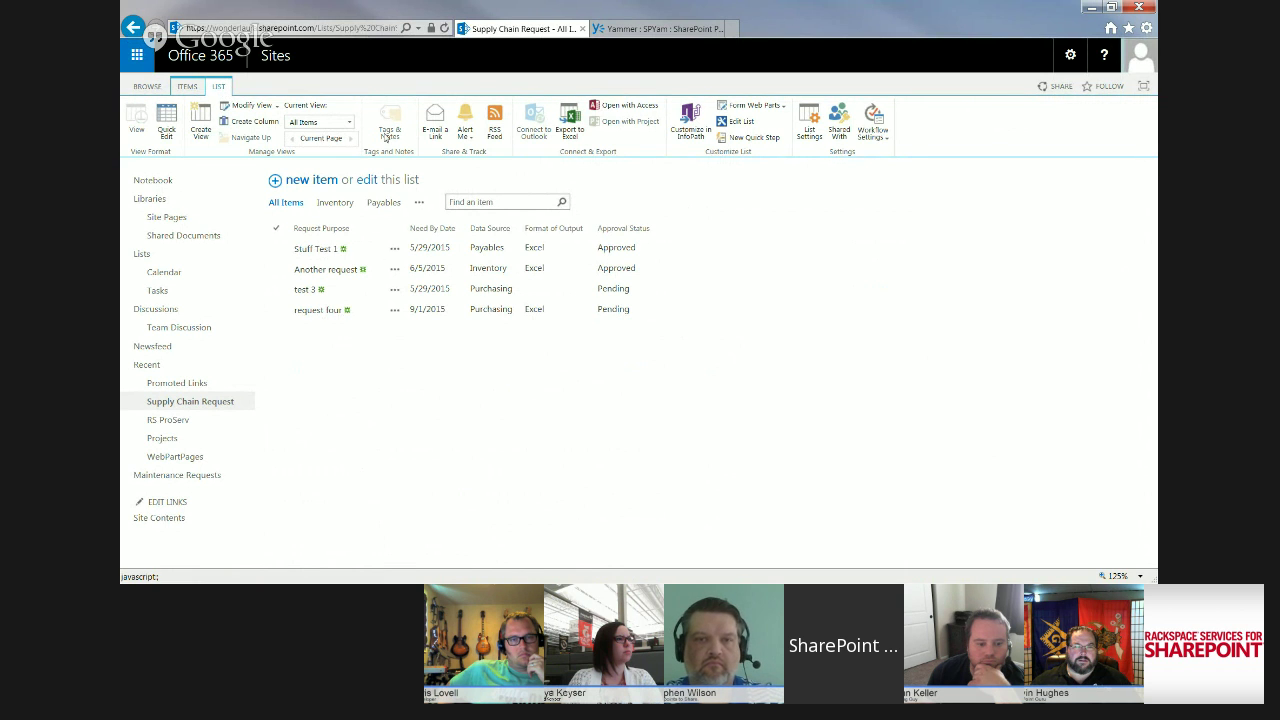
left_click(465, 140)
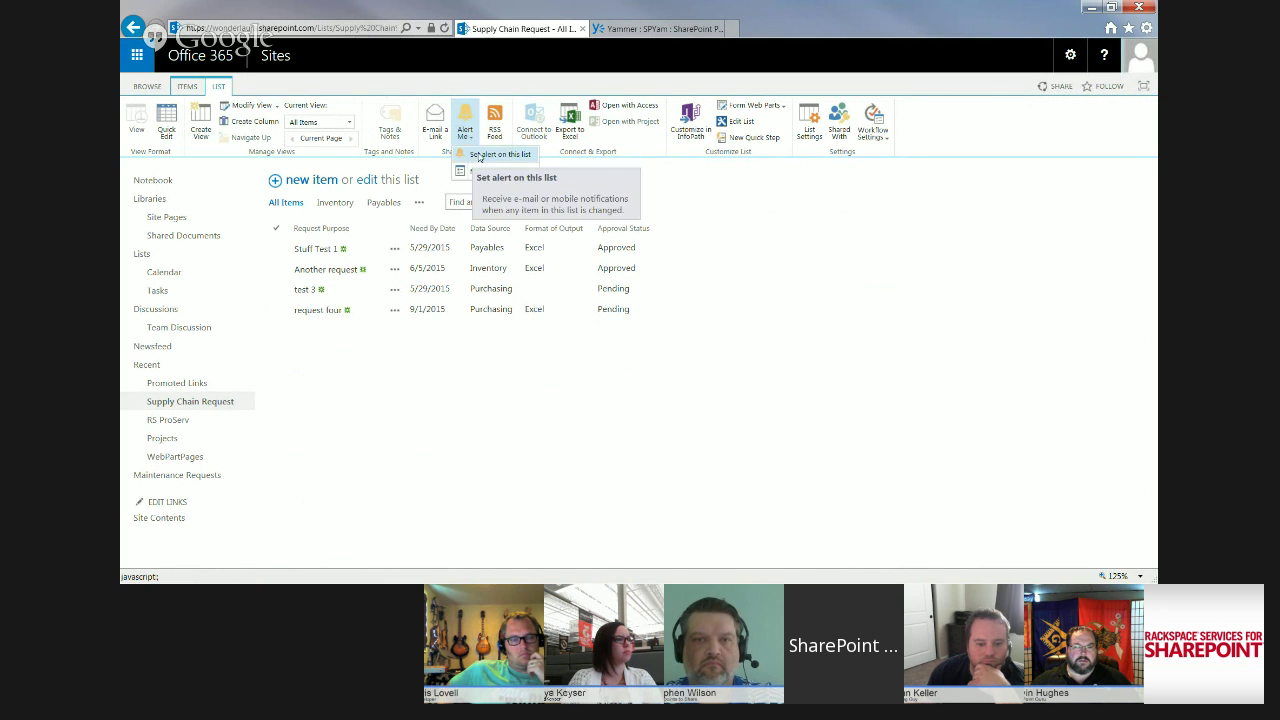
left_click(480, 158)
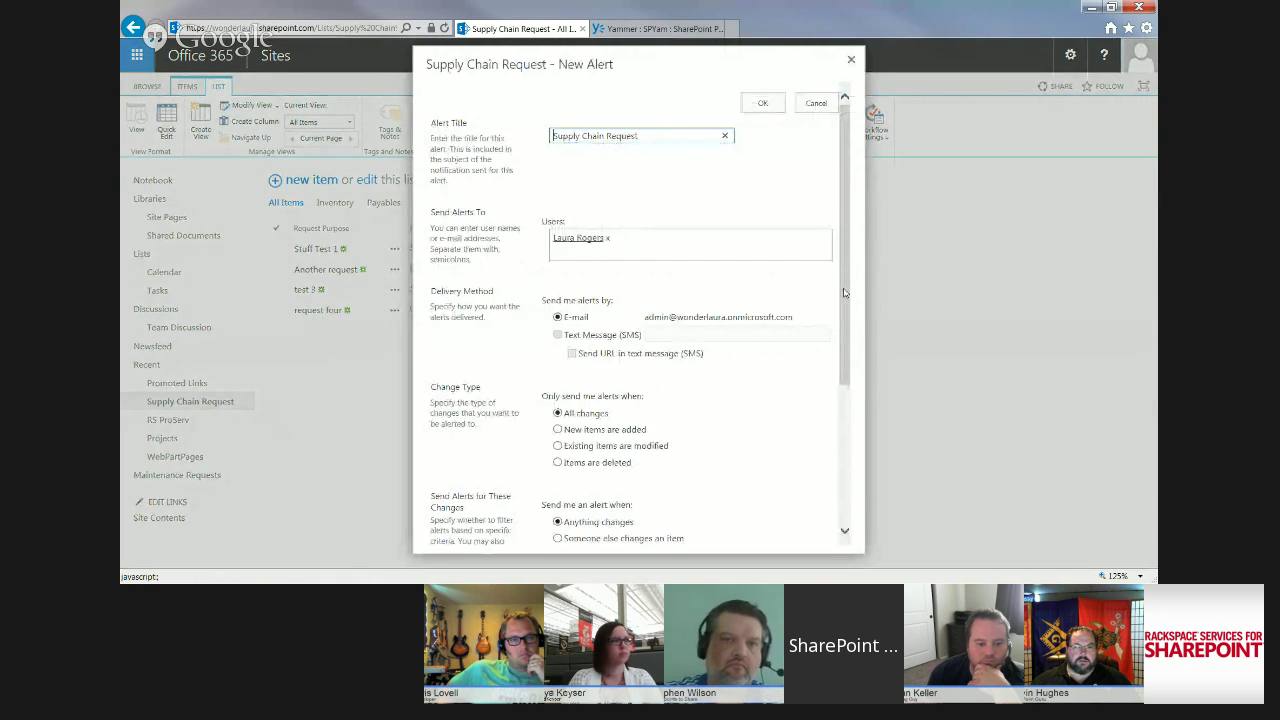
scroll(852, 381, "down", 3)
scroll(852, 381, "down", 2)
left_click(620, 364)
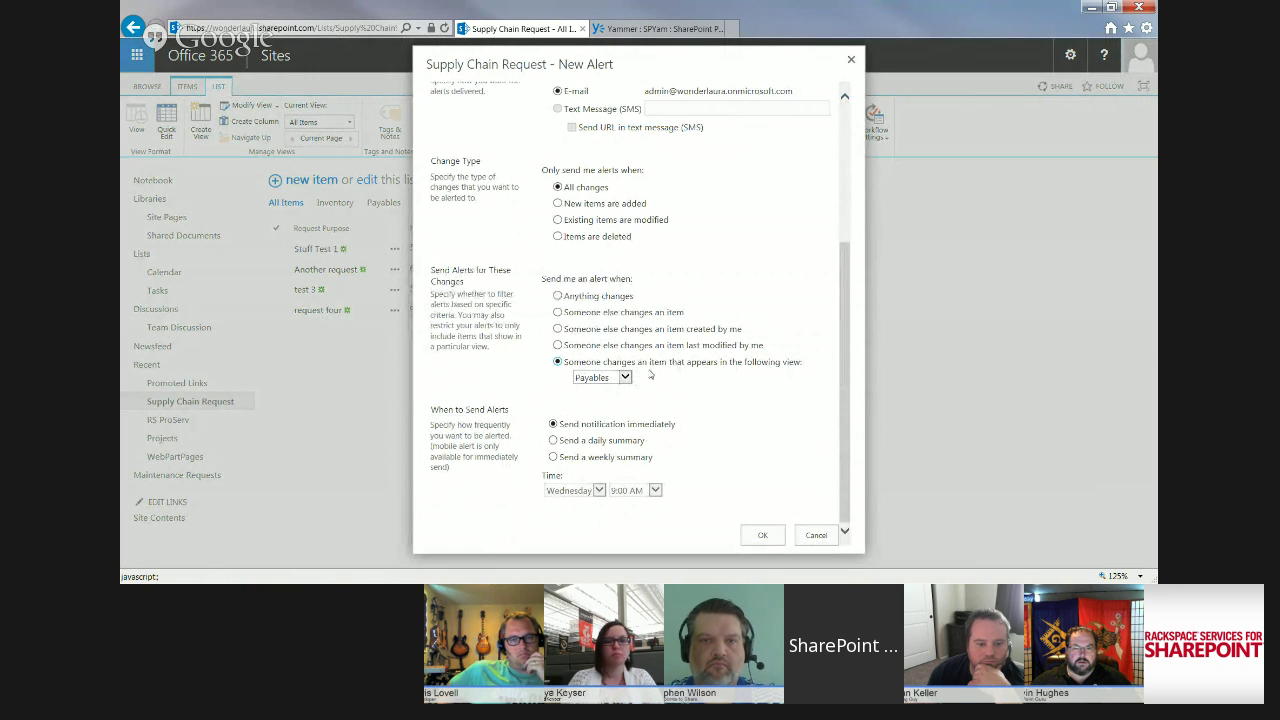
left_click(617, 376)
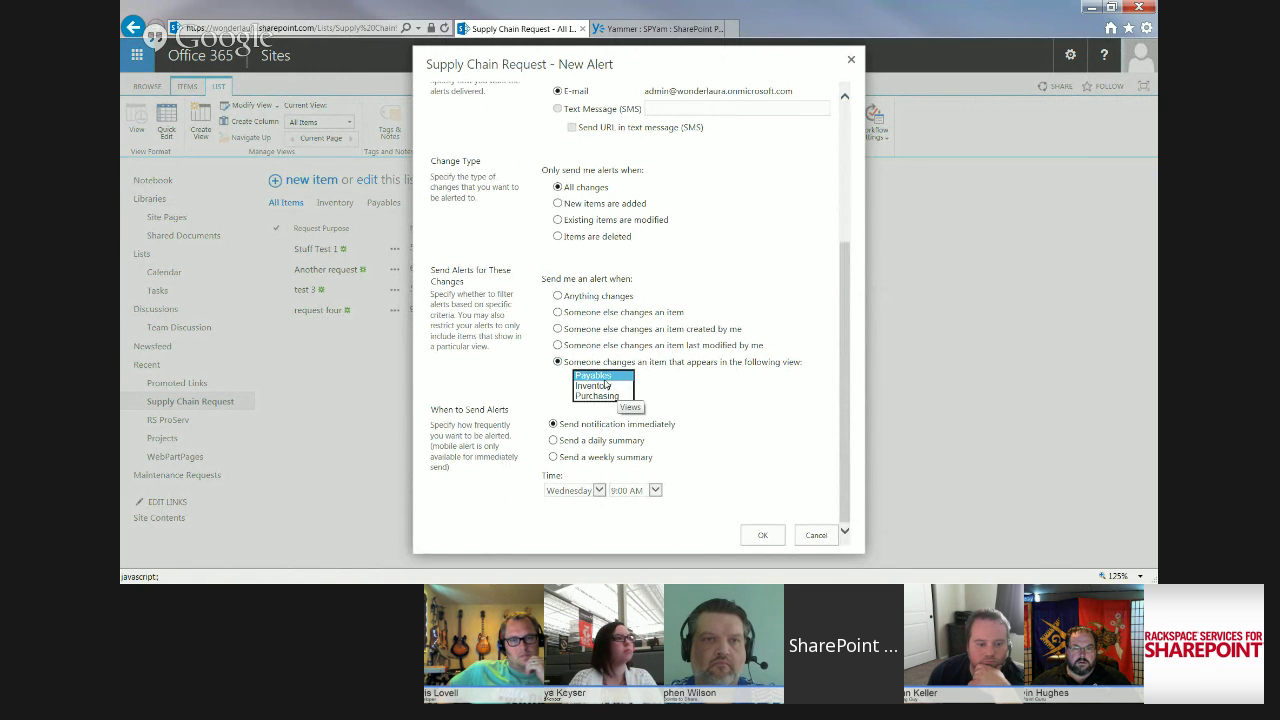
left_click(604, 377)
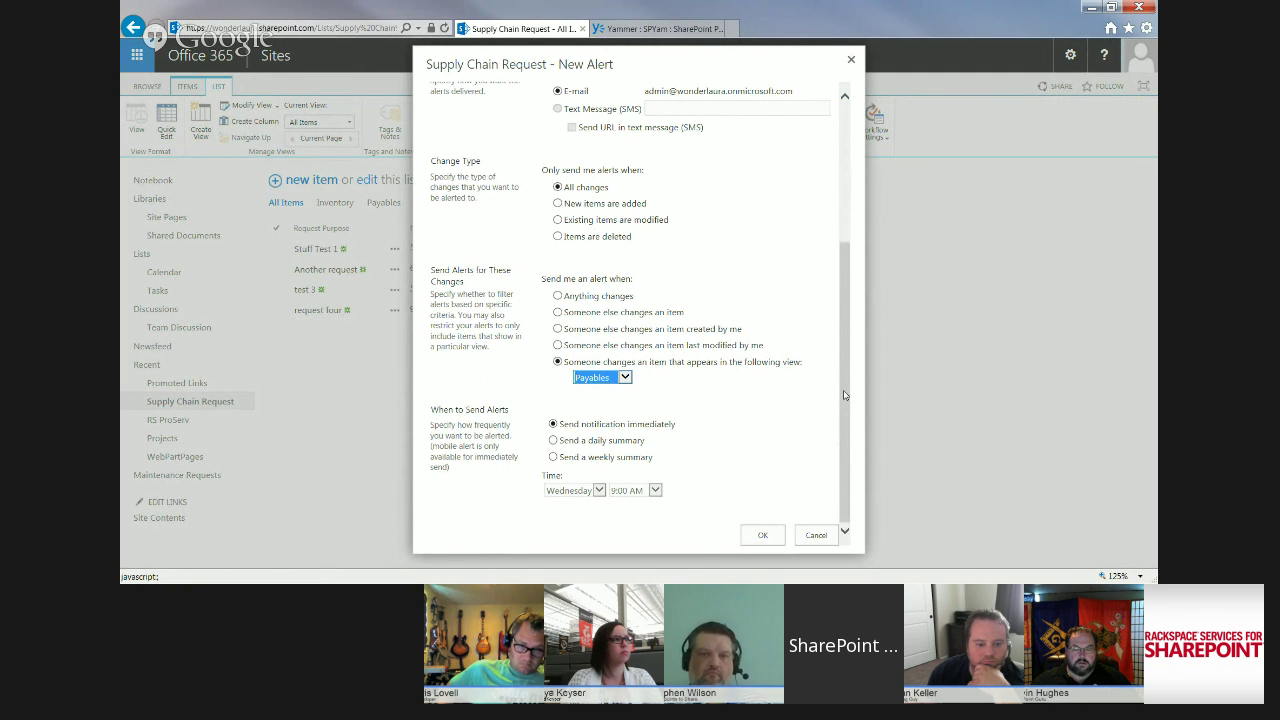
Review the recipient and the remaining options of the new Supply Chain Request alert, and save it
left_click_drag(844, 400, 838, 252)
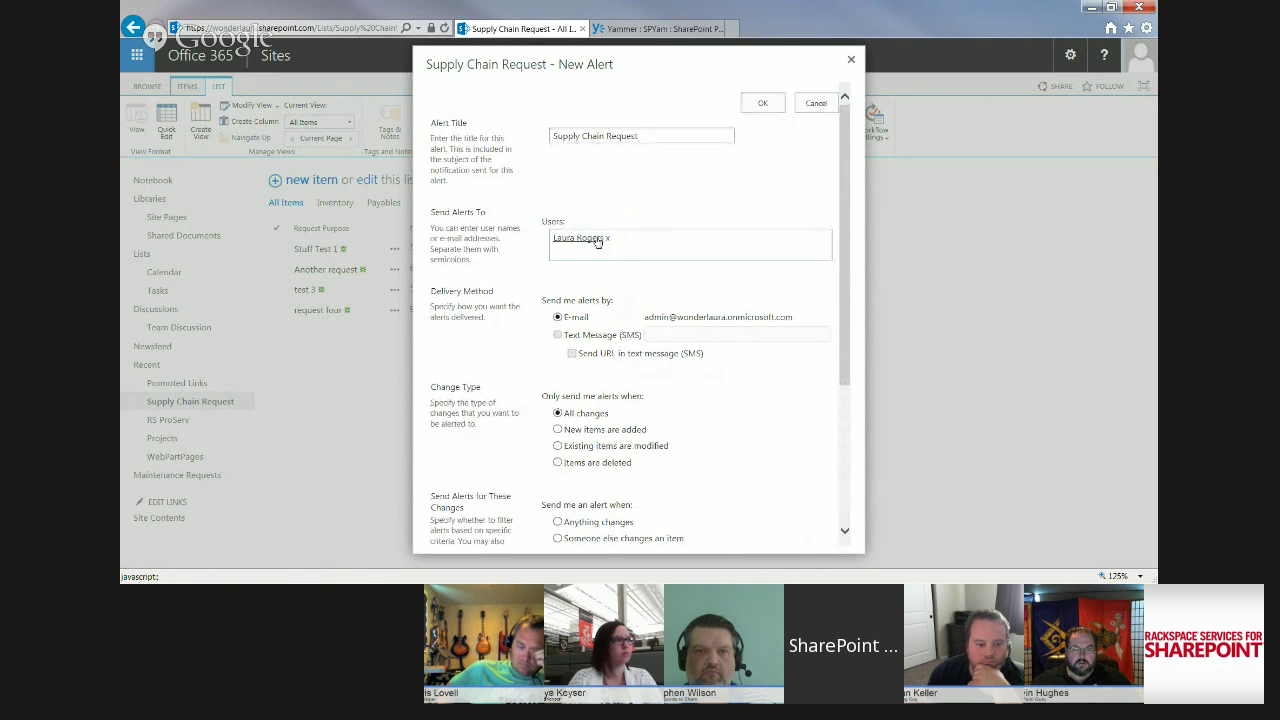
scroll(820, 282, "down", 3)
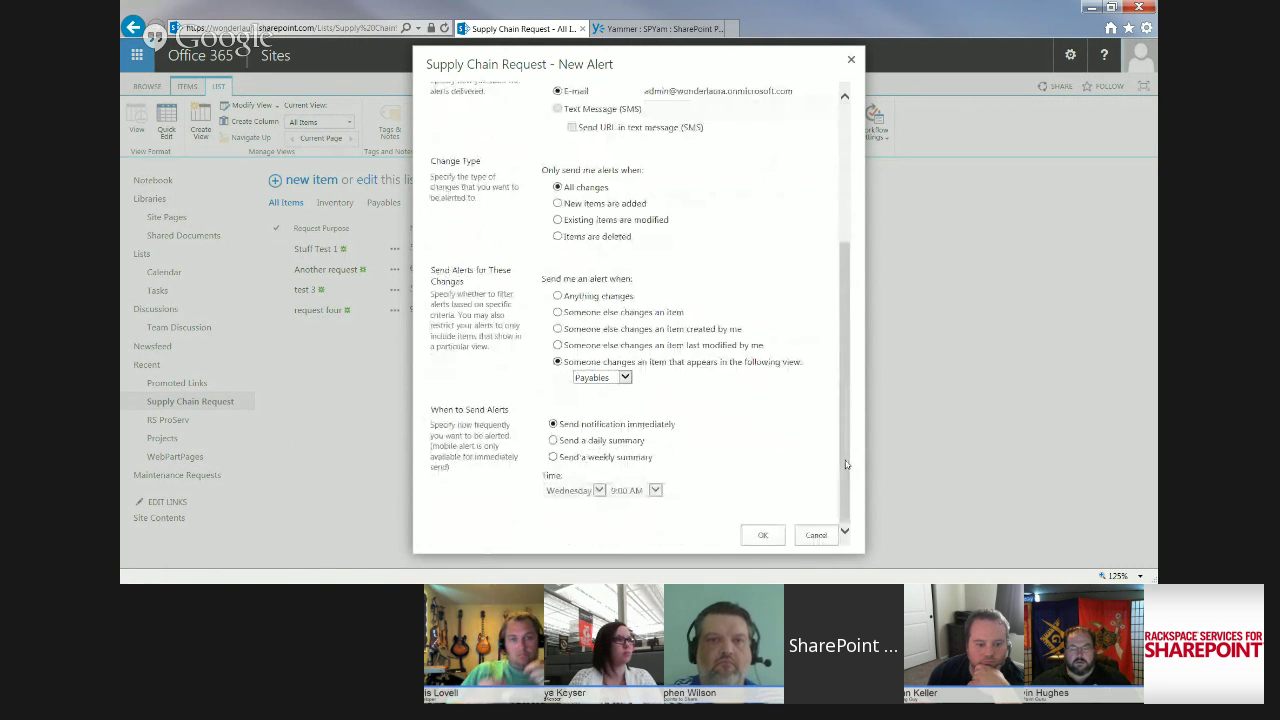
left_click(762, 535)
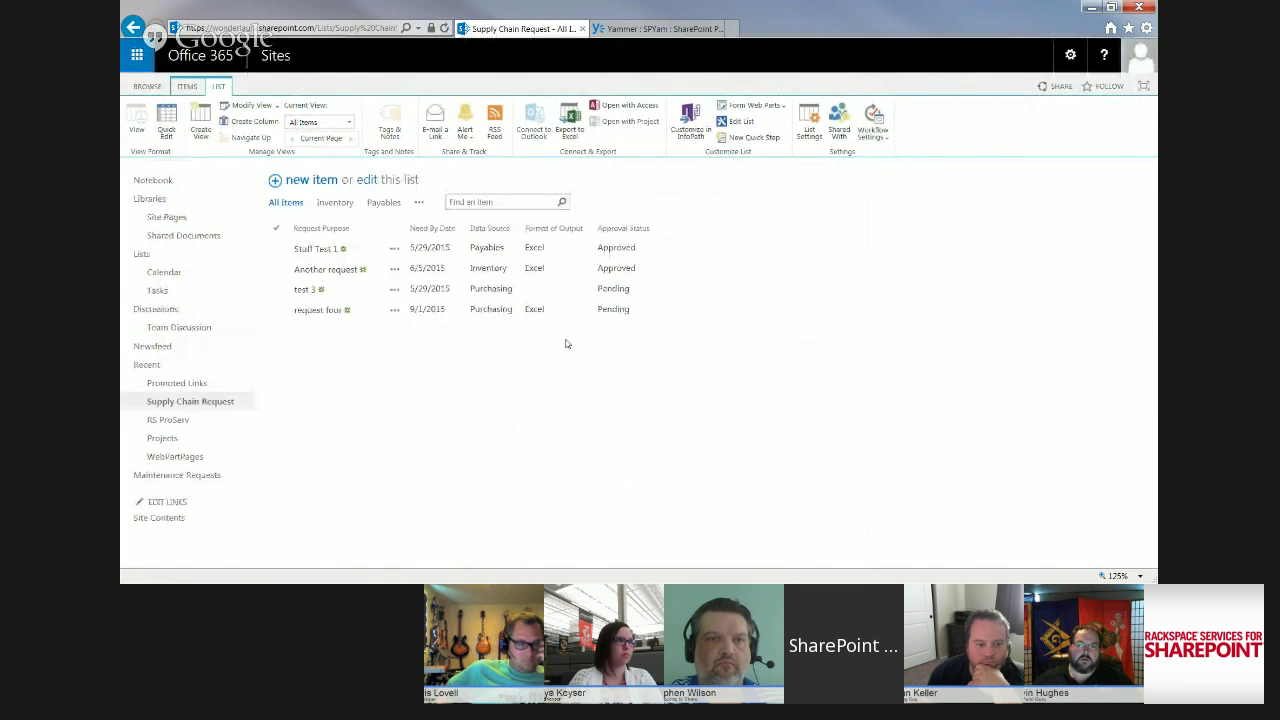
Open the wonderlaura.com blog in a new browser tab
left_click(733, 29)
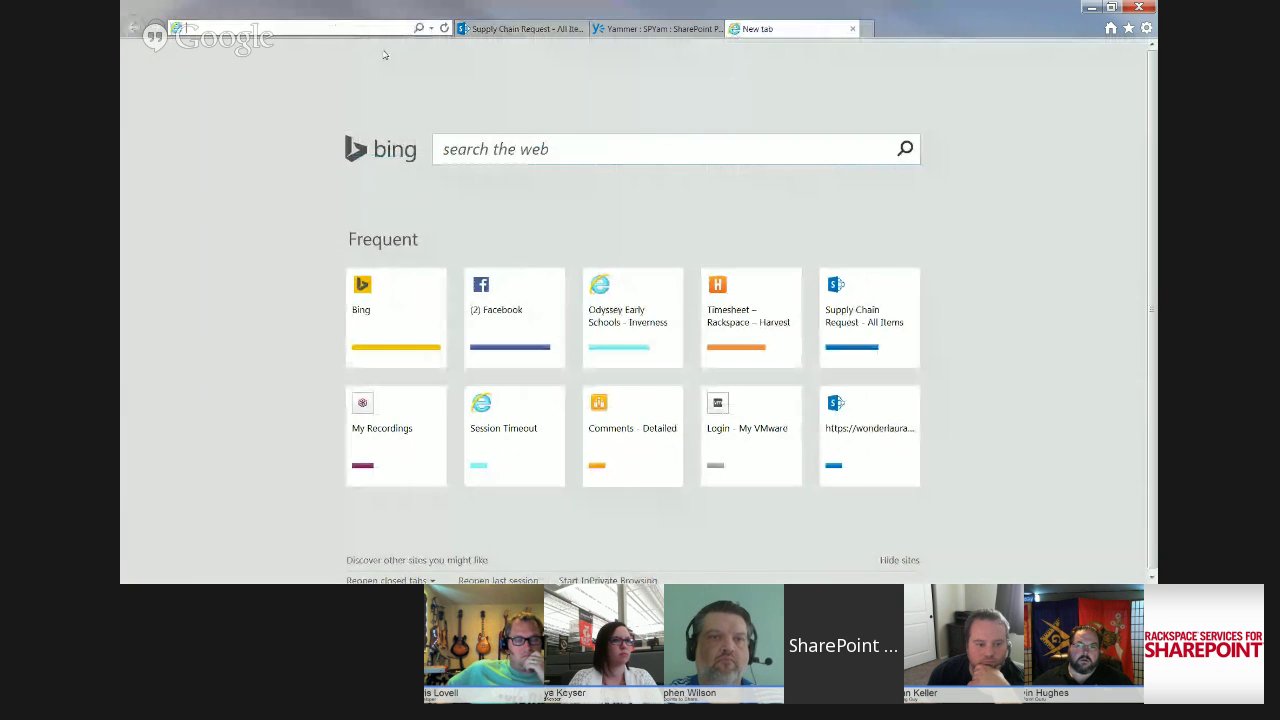
type("wonderlaura")
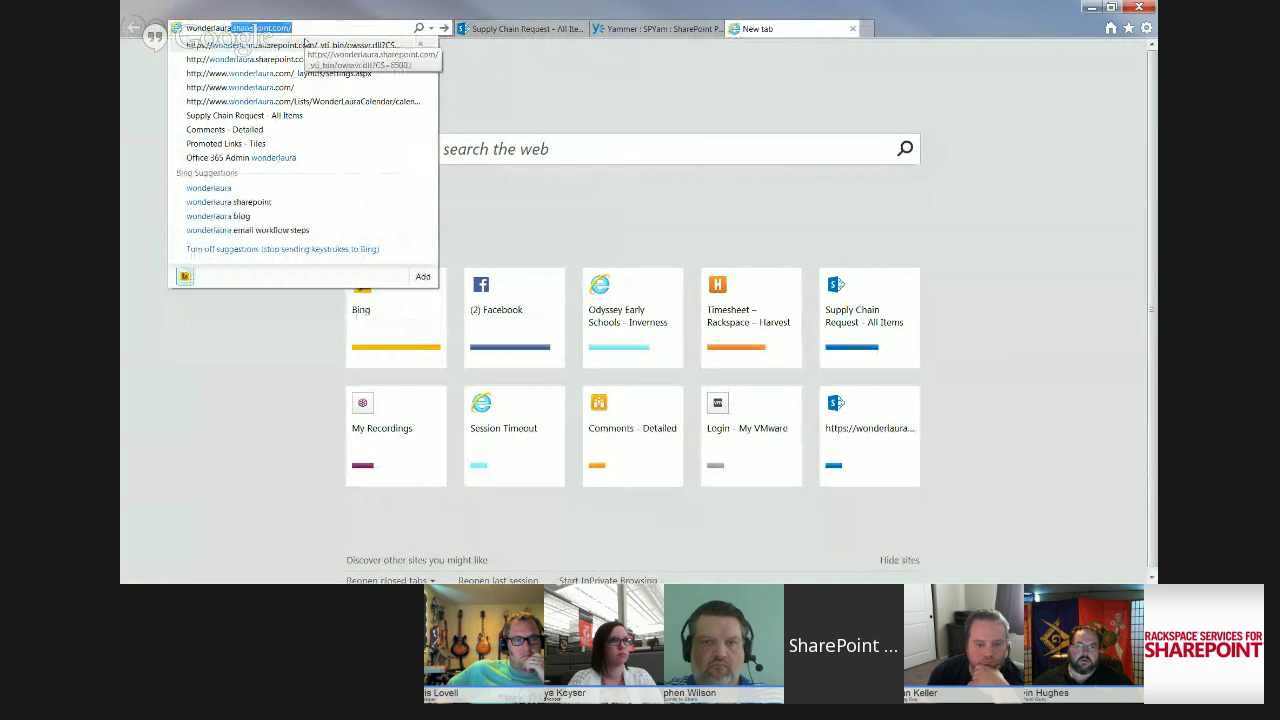
key("Delete")
key("ctrl+Return")
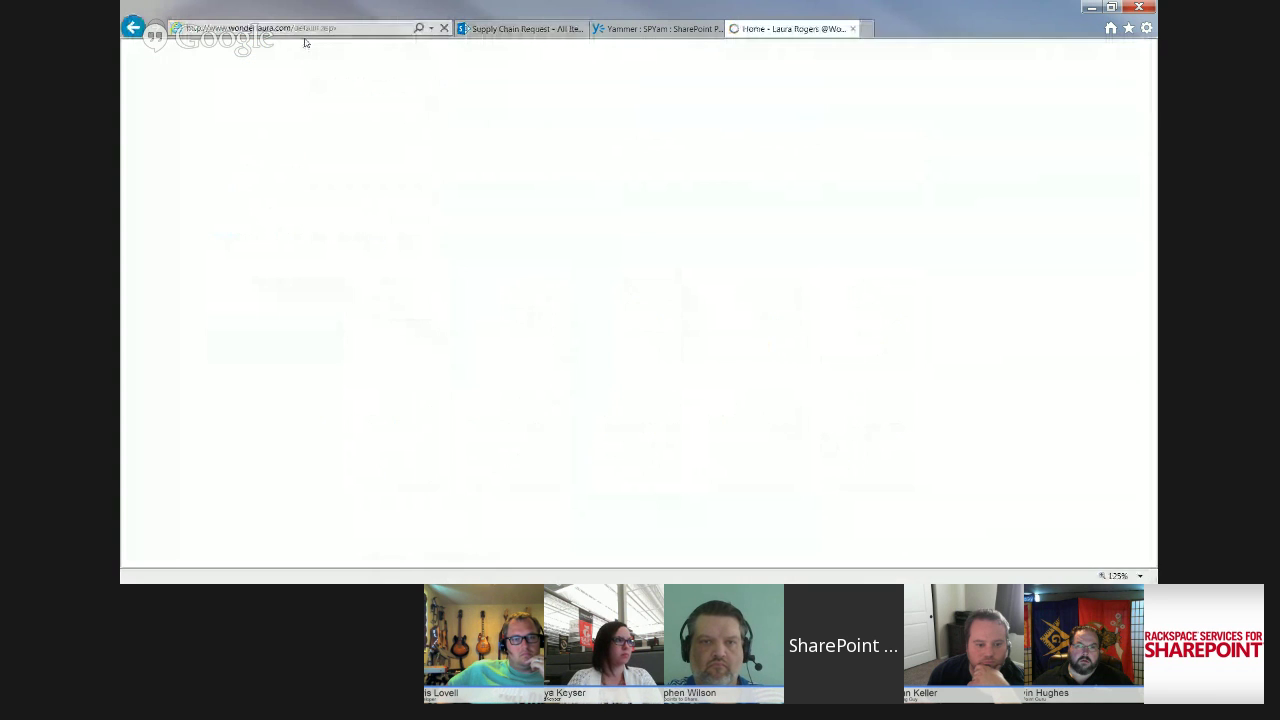
Browse the blog's full Posts list to its last page and open the post "Alerts Based on Views"
left_click(173, 214)
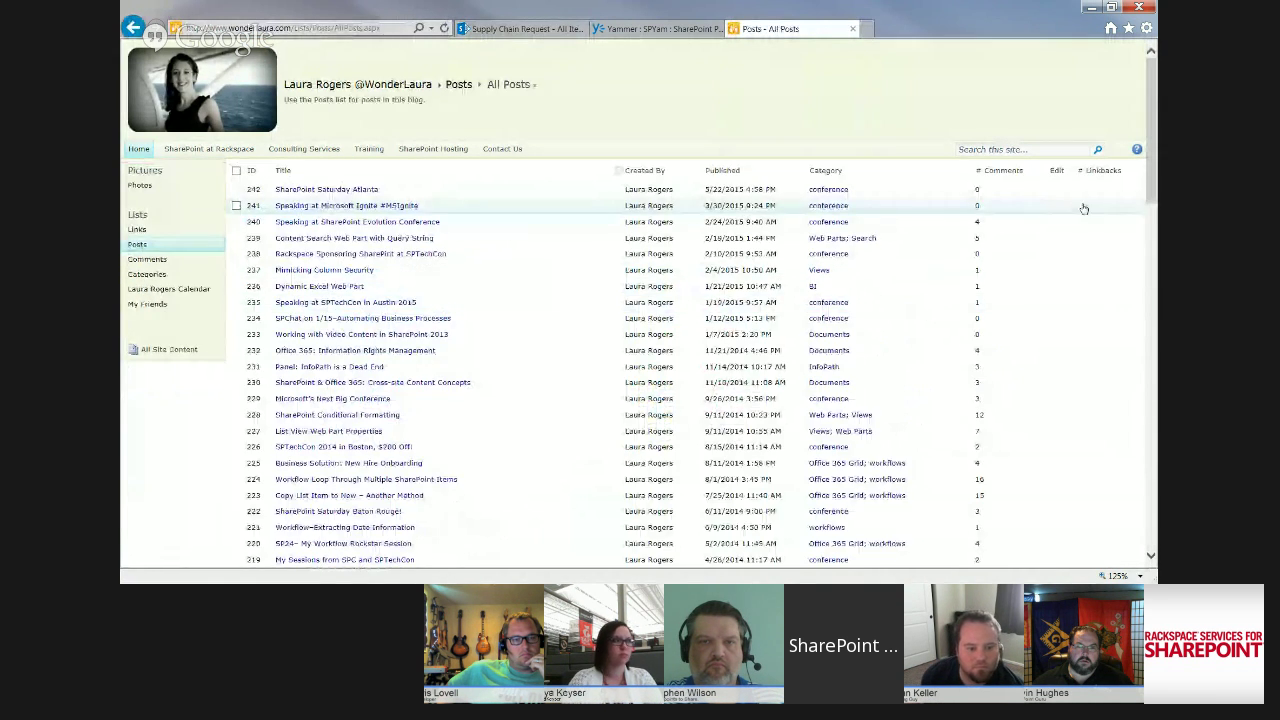
left_click_drag(1152, 182, 1152, 530)
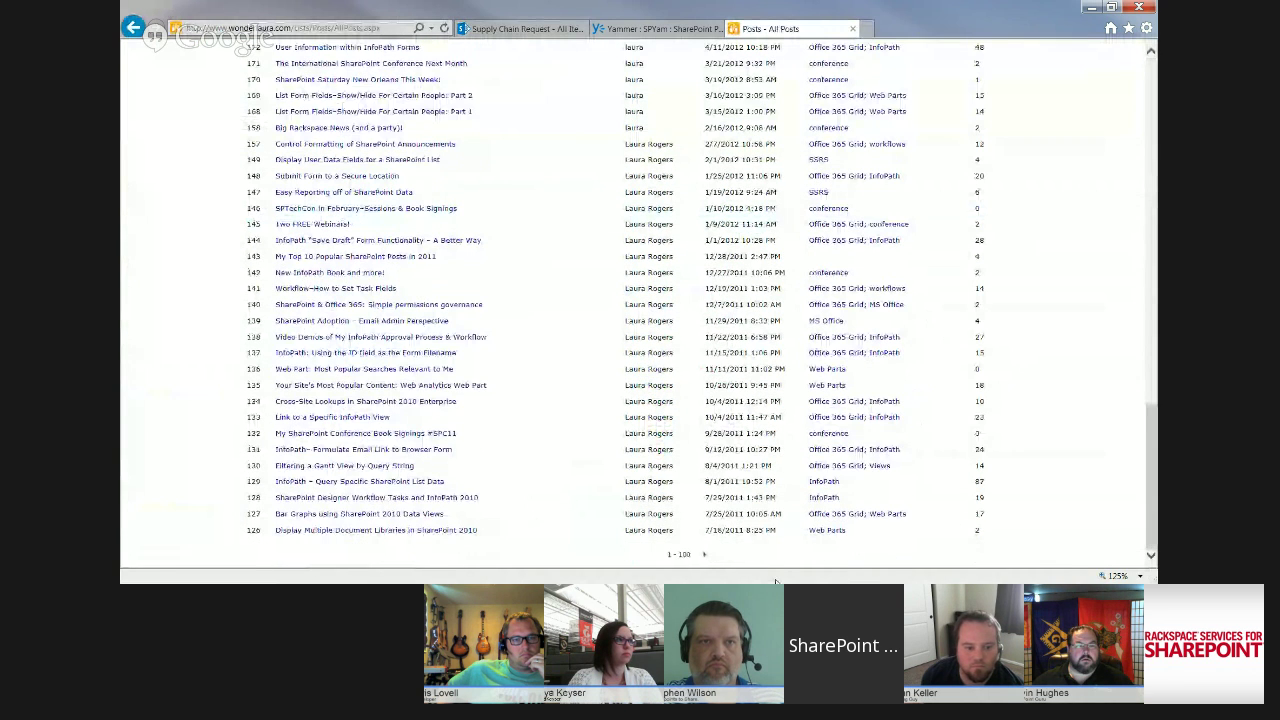
left_click(701, 555)
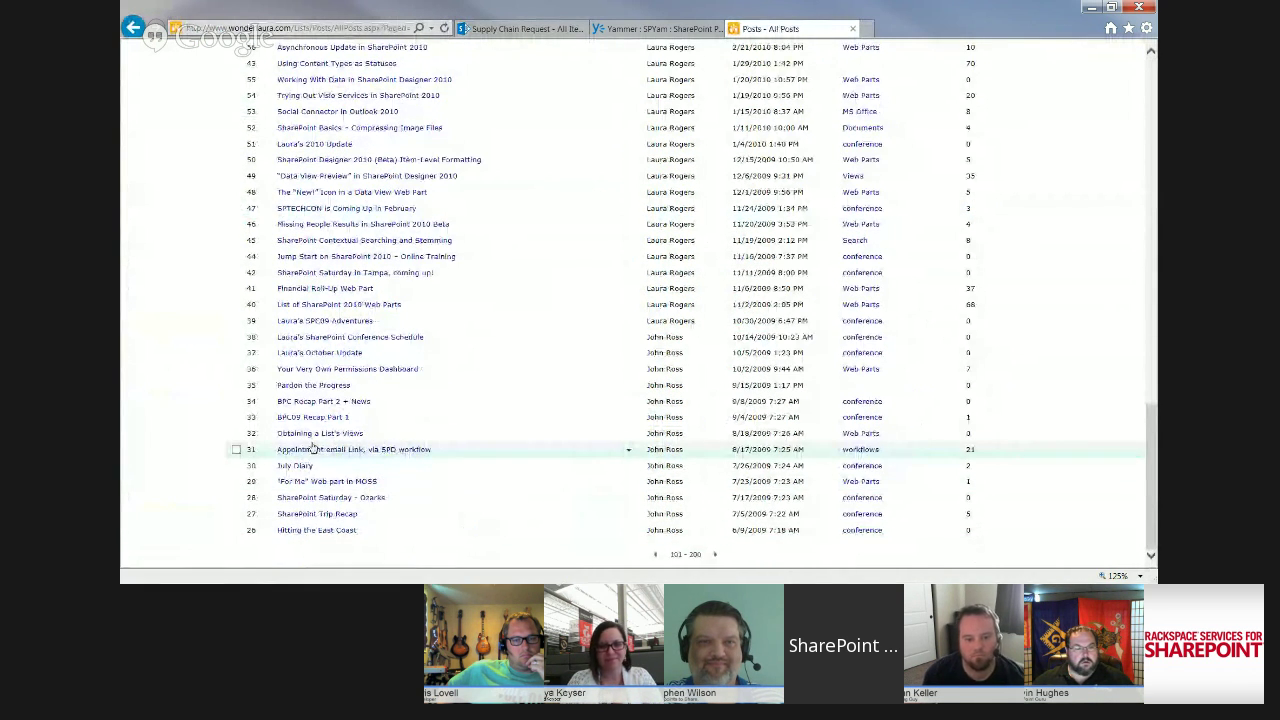
left_click(717, 555)
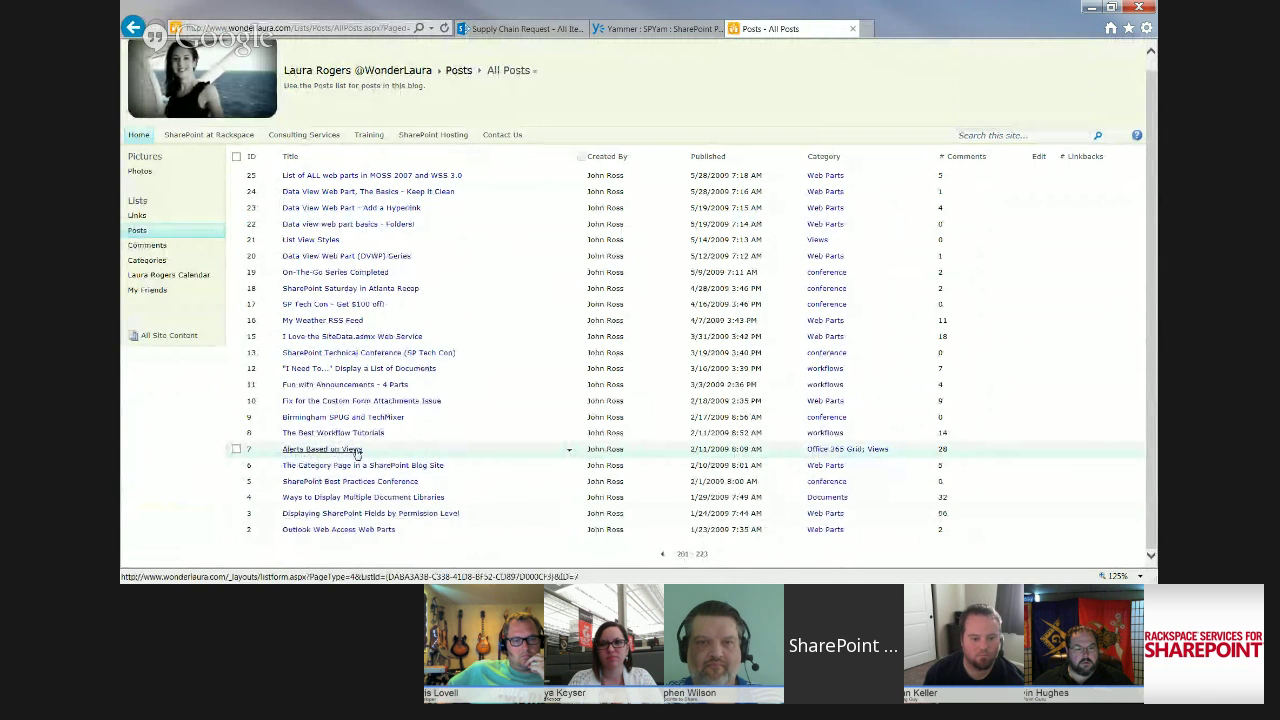
left_click(614, 449)
scroll(383, 392, "down", 1)
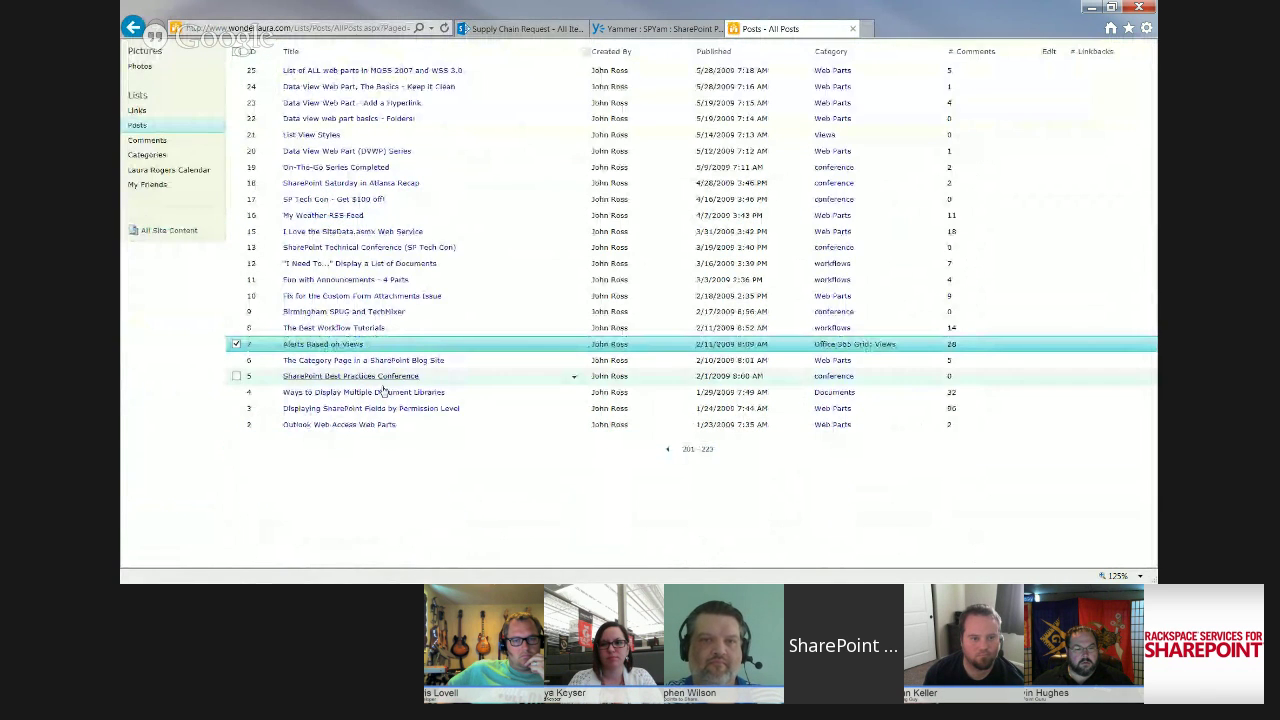
left_click(340, 345)
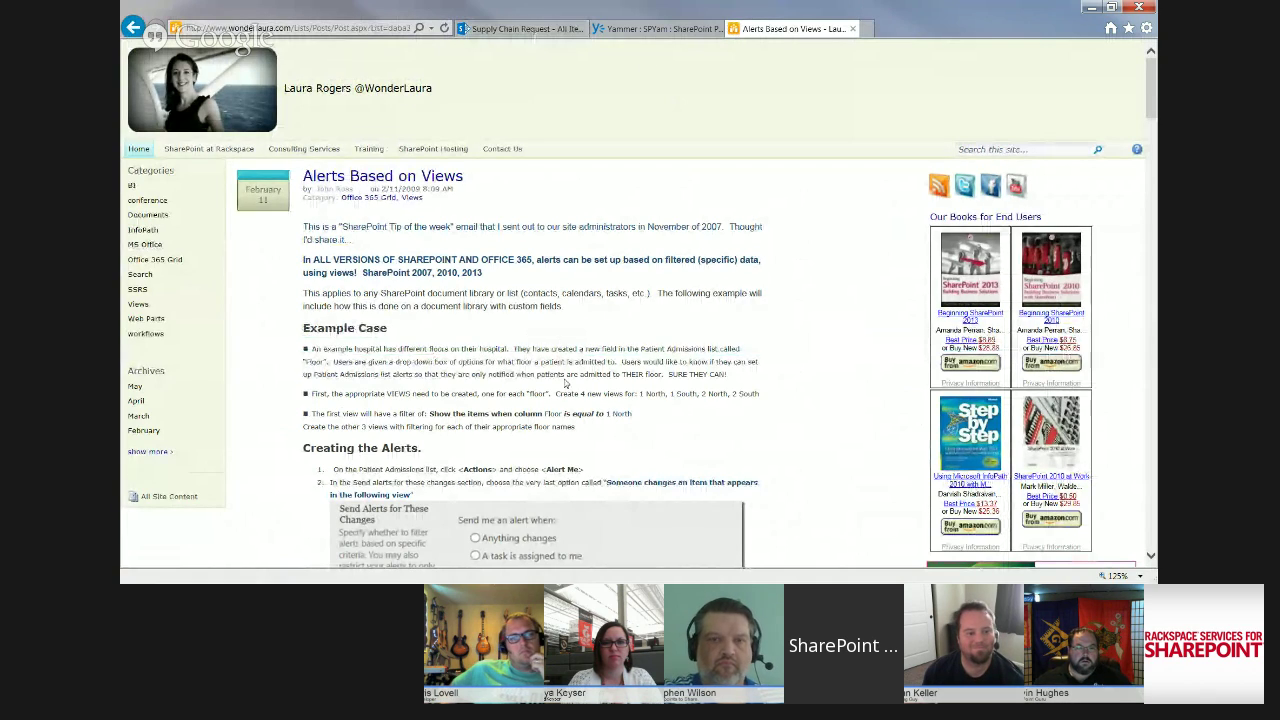
Skim the "Alerts Based on Views" post and its comments, and return to the Supply Chain Request list
scroll(565, 383, "down", 10)
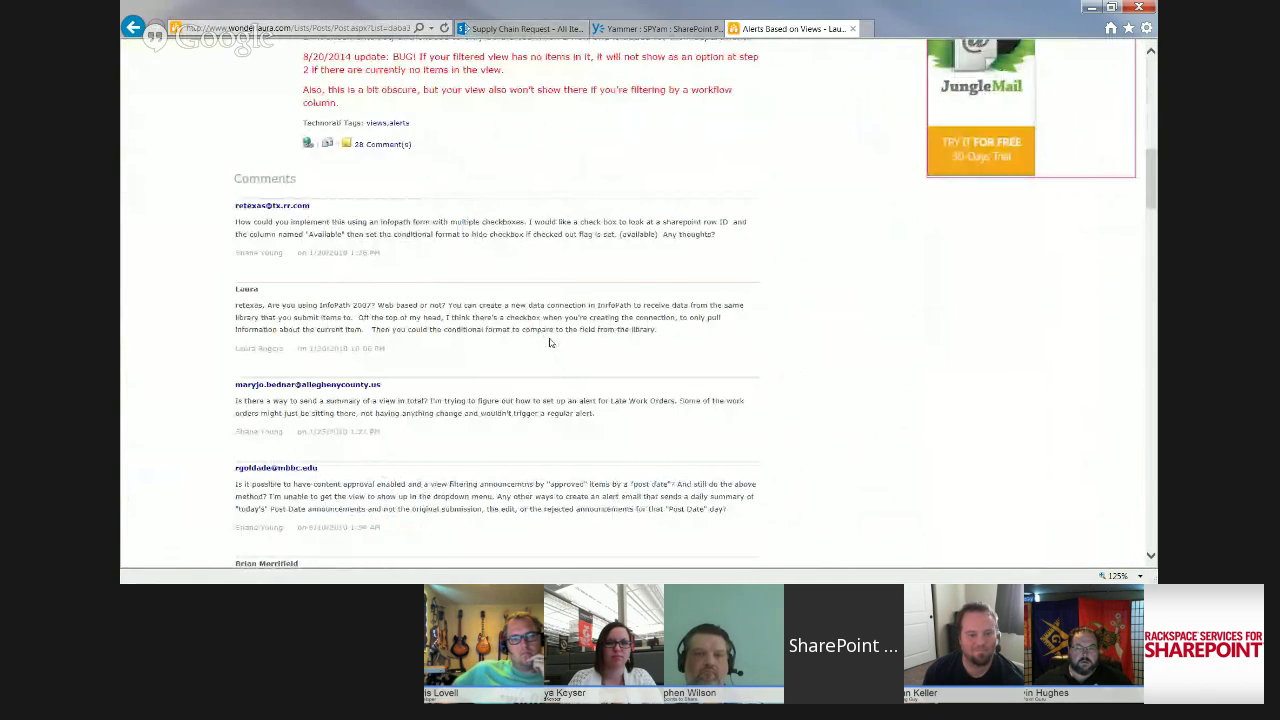
scroll(549, 343, "up", 10)
key("ctrl+Tab")
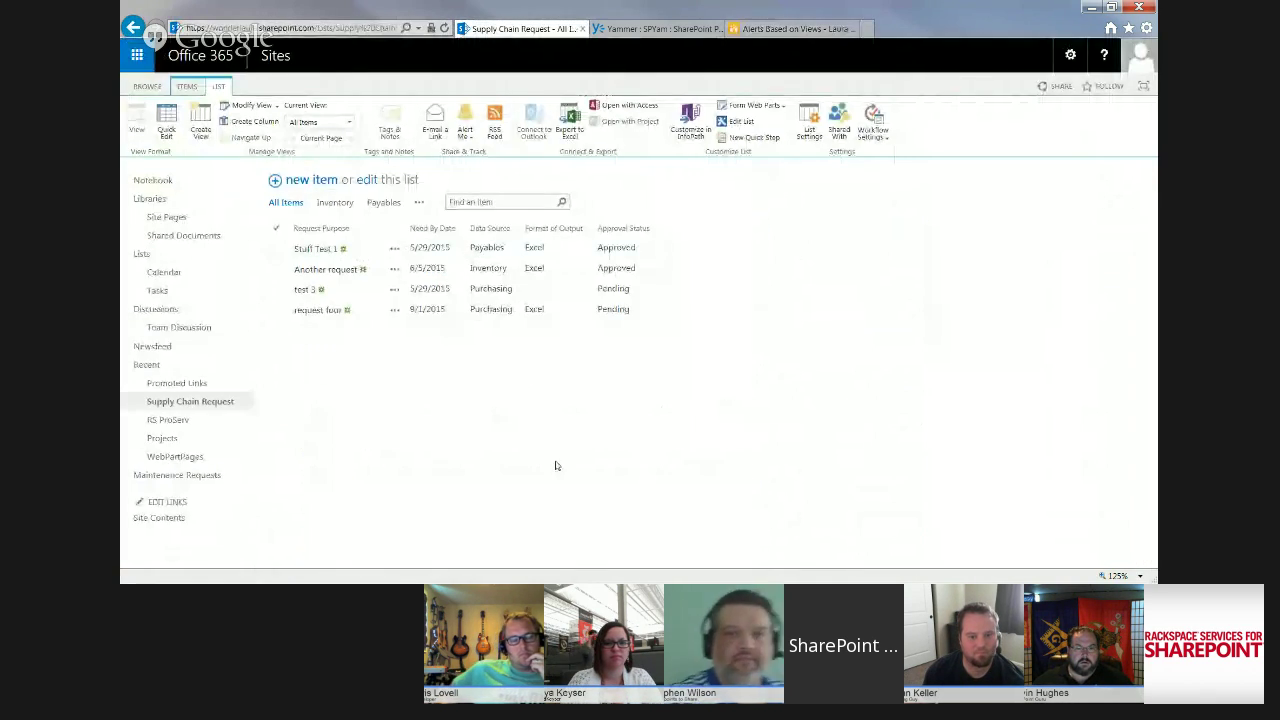